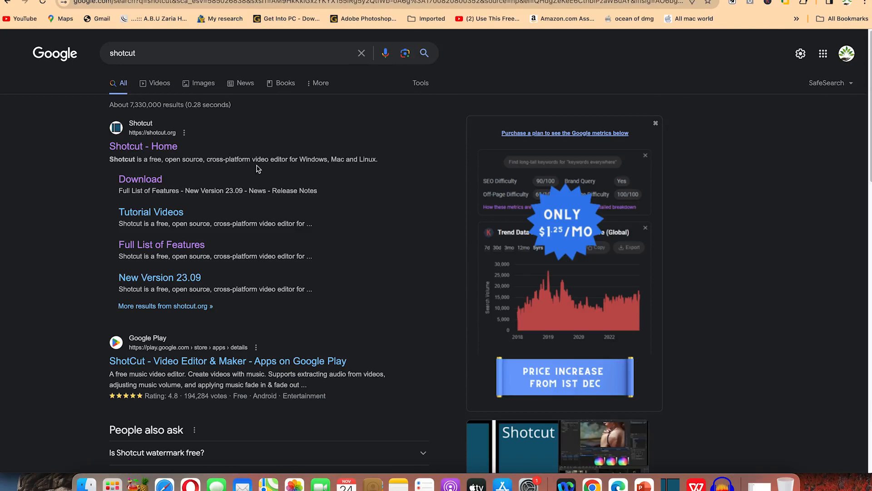
Open the official Shotcut website from the search results and scroll through its home page
left_click(162, 150)
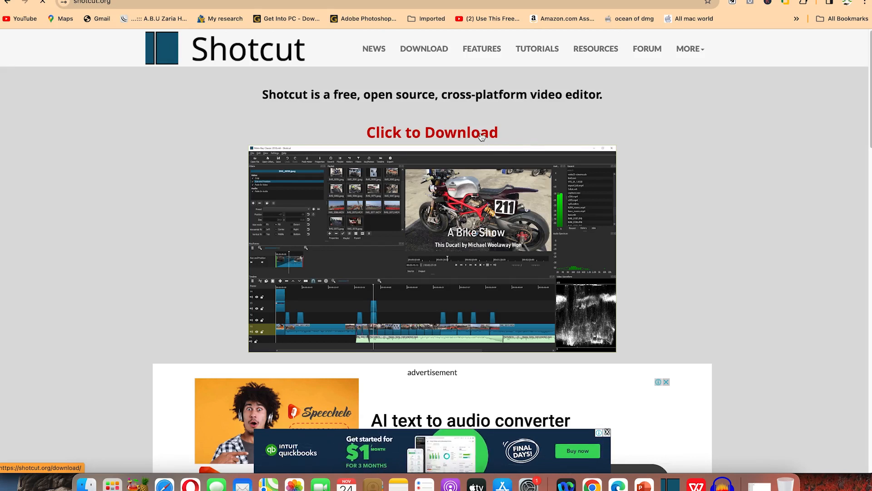
scroll(482, 136, "down", 7)
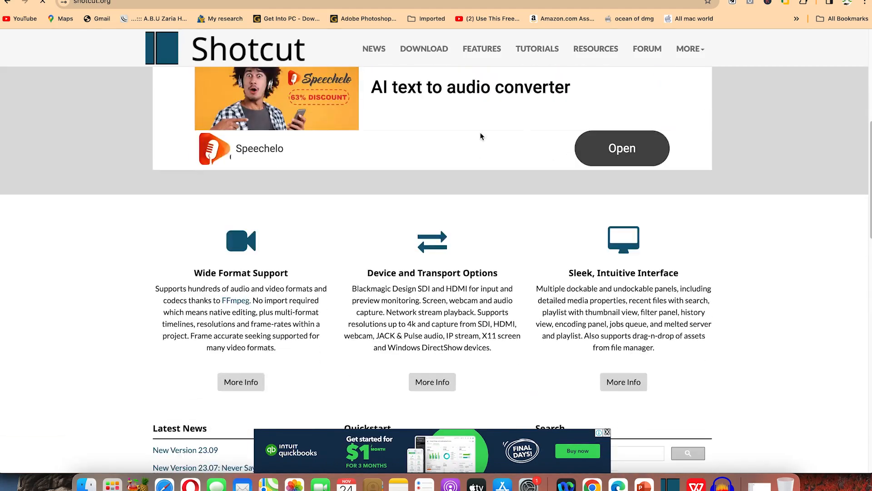
scroll(480, 136, "down", 1)
scroll(467, 185, "down", 1)
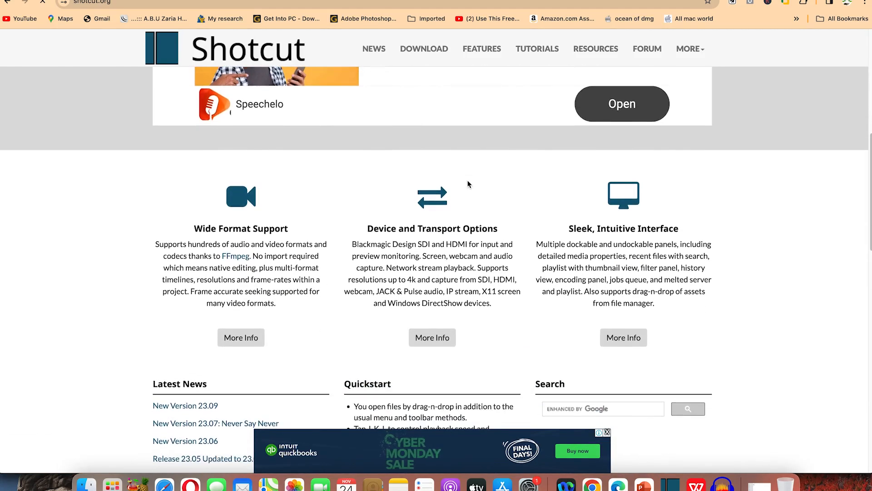
scroll(452, 191, "down", 12)
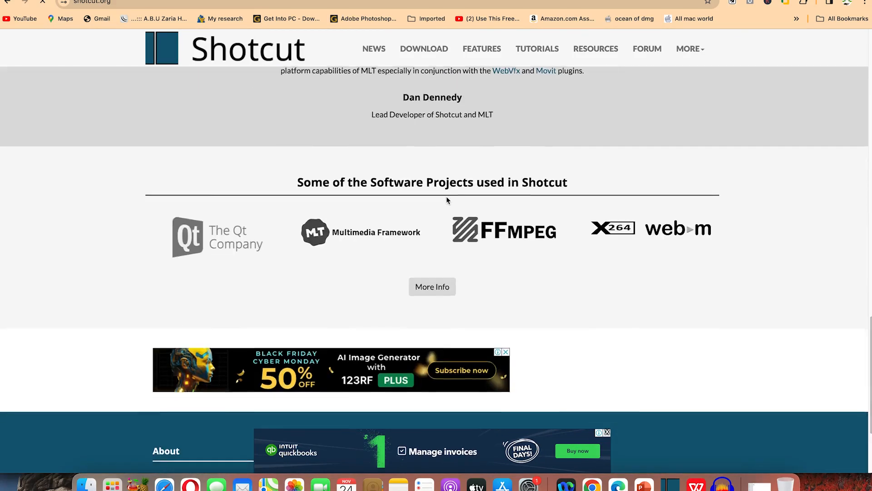
scroll(447, 200, "up", 20)
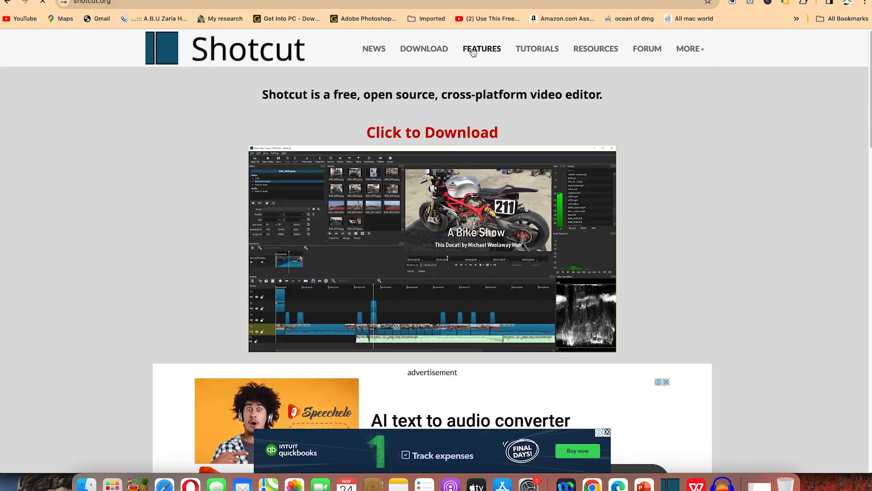
Open the Features page, dismiss the ad, and read through the listed feature sections
left_click(472, 52)
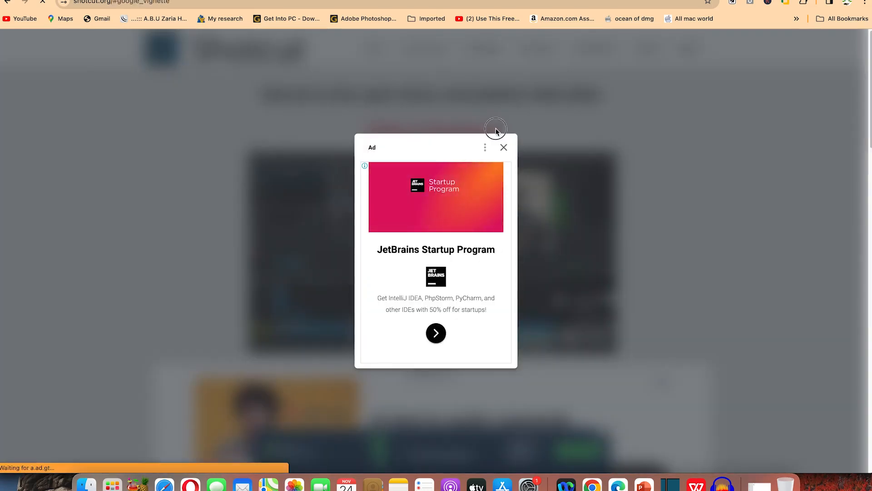
left_click(503, 147)
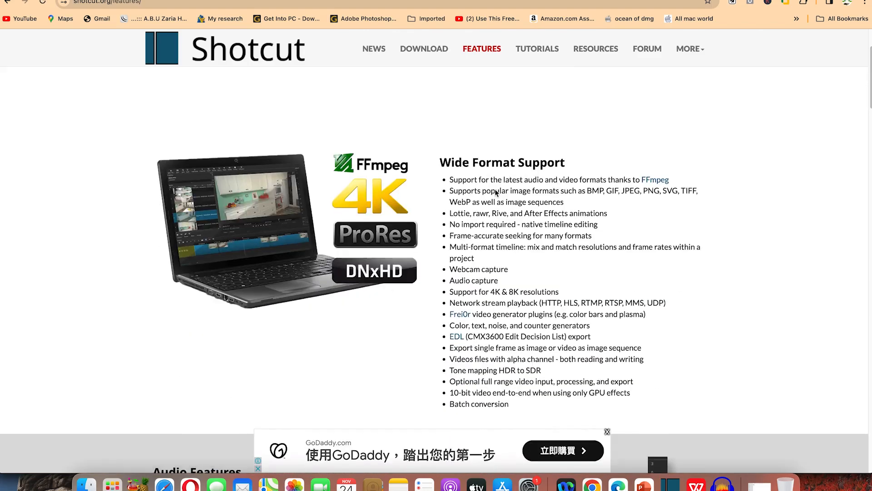
scroll(495, 192, "down", 3)
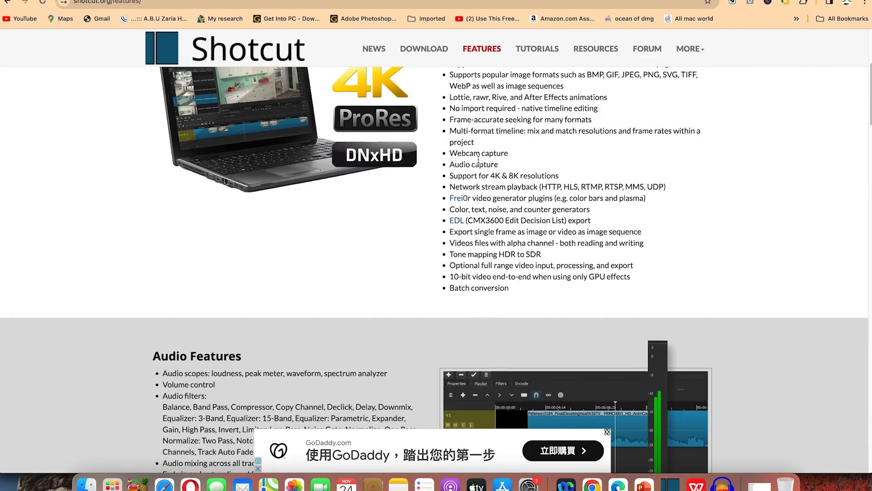
scroll(478, 159, "down", 6)
scroll(359, 180, "down", 12)
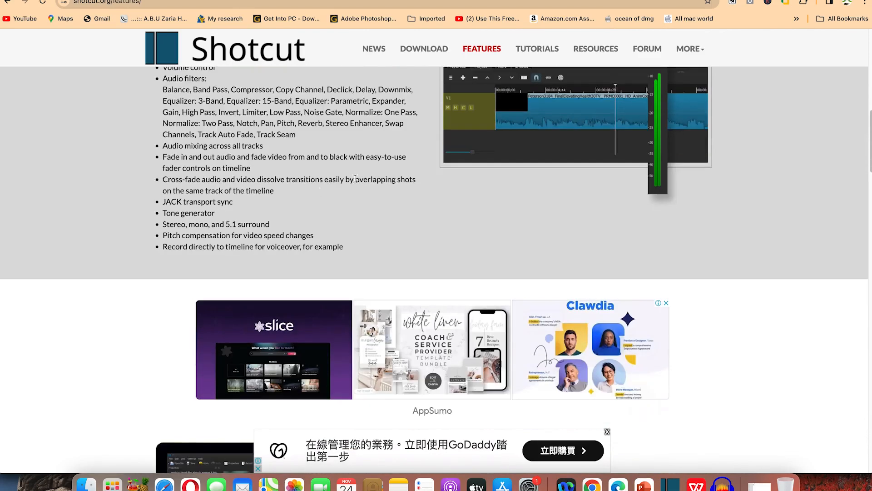
scroll(352, 216, "down", 9)
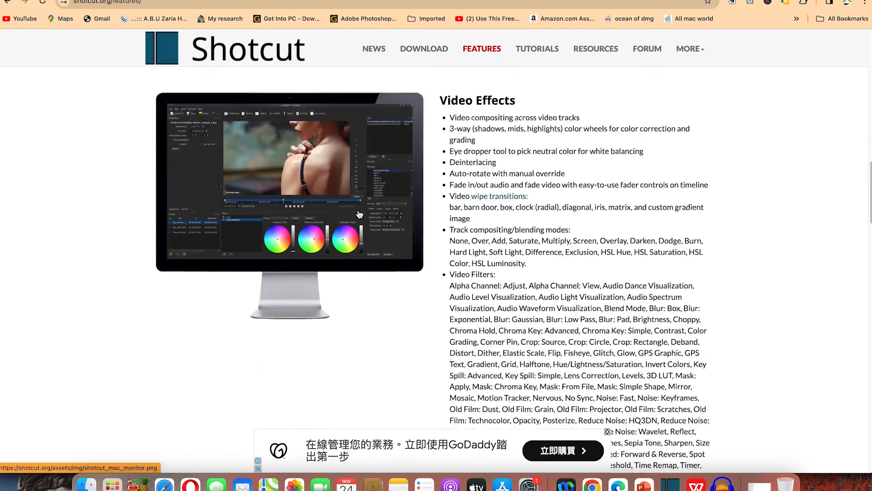
scroll(358, 213, "down", 20)
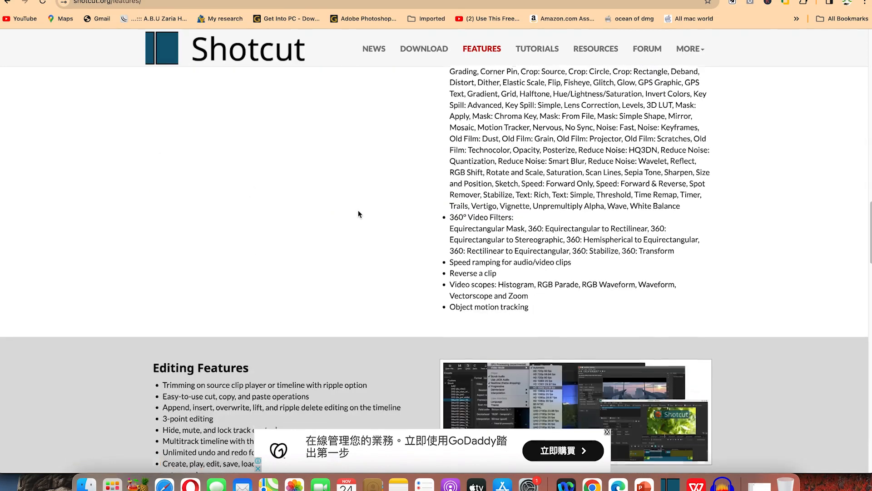
scroll(358, 212, "up", 20)
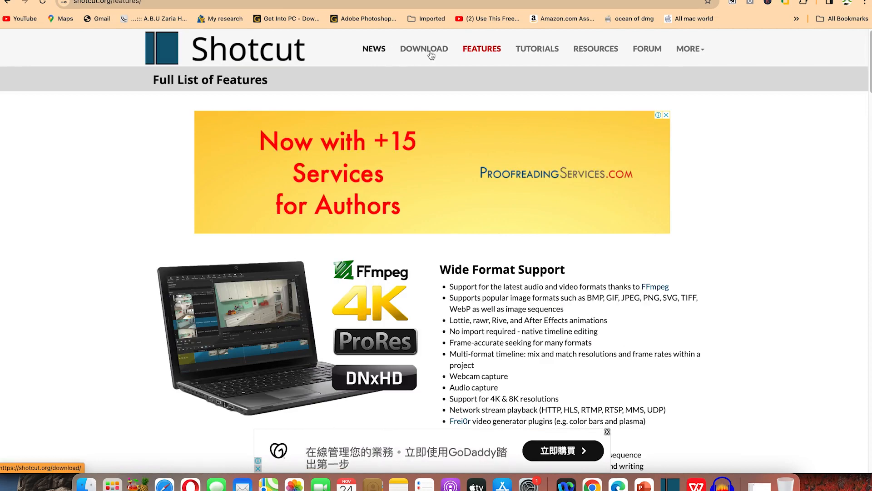
Go to the download page and download the macOS universal build of Shotcut
left_click(178, 43)
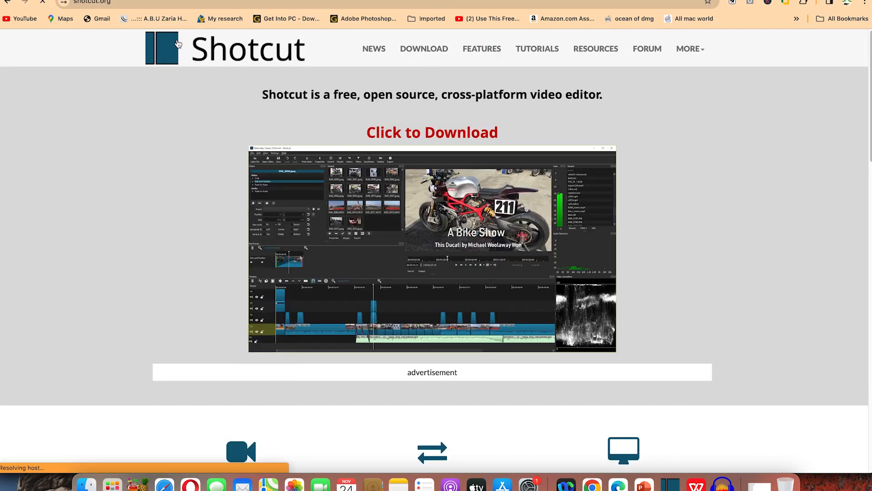
left_click(428, 133)
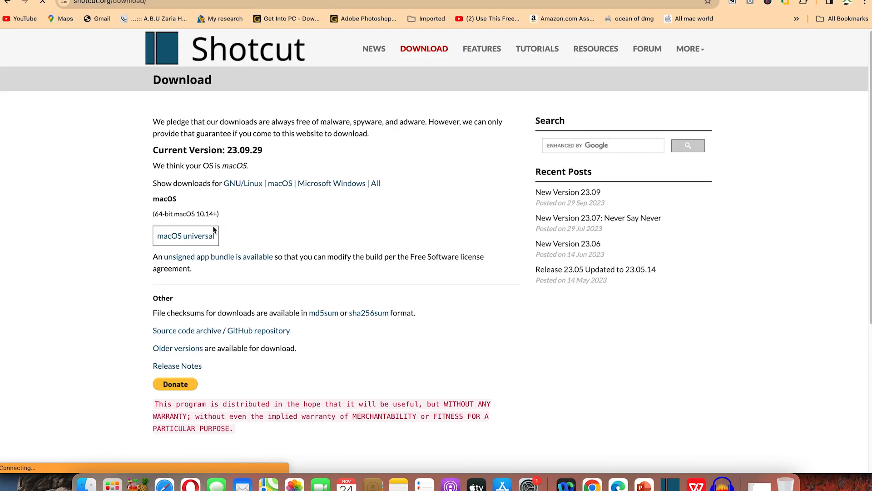
left_click(207, 240)
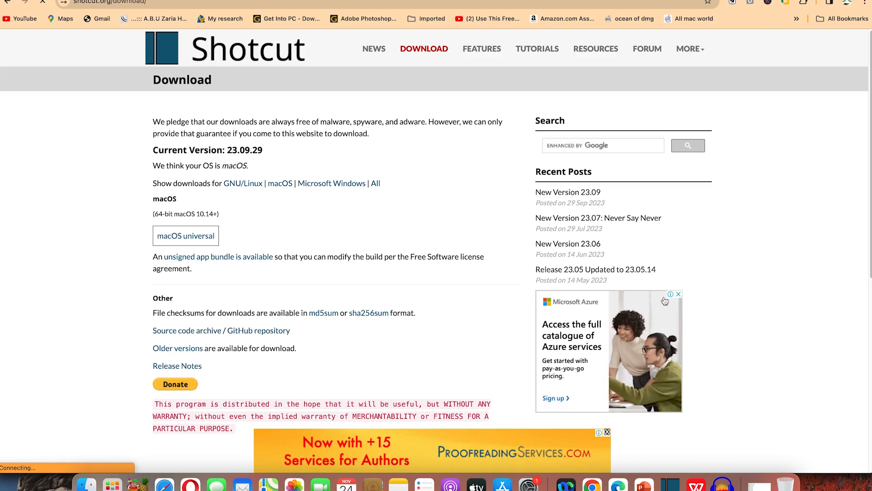
left_click(190, 240)
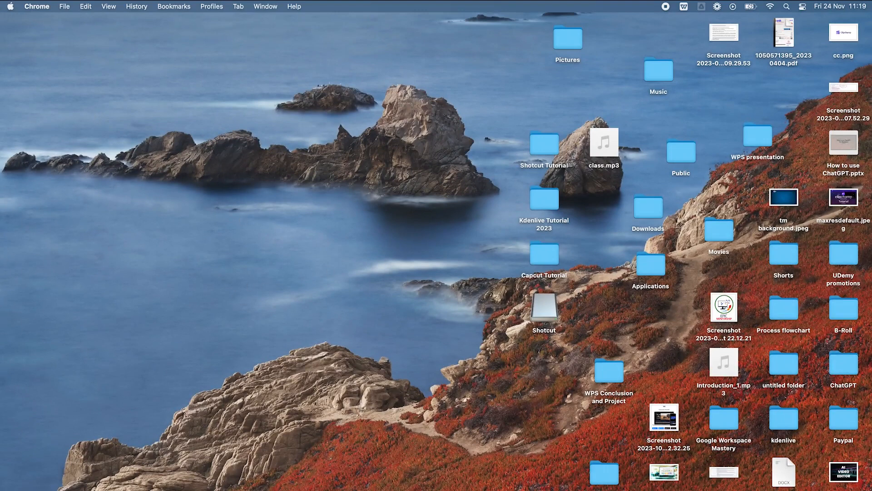
Launch Shotcut by searching for it in Launchpad
key("F4")
type("s")
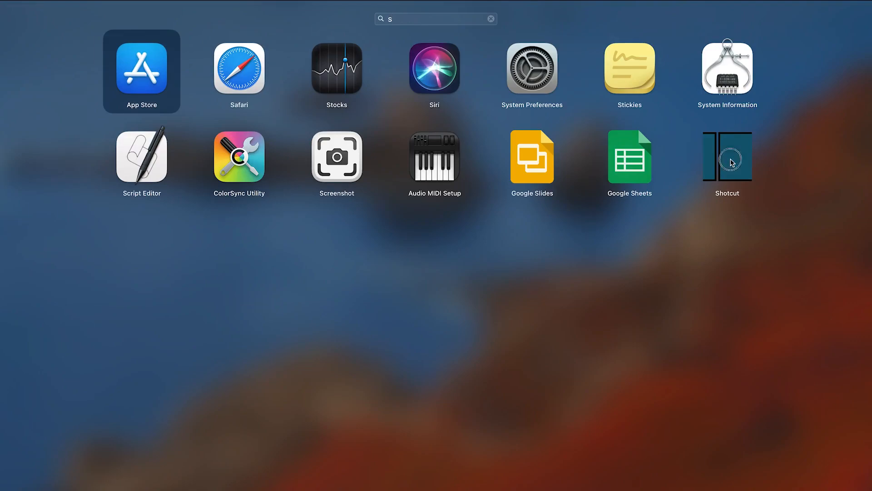
left_click(733, 163)
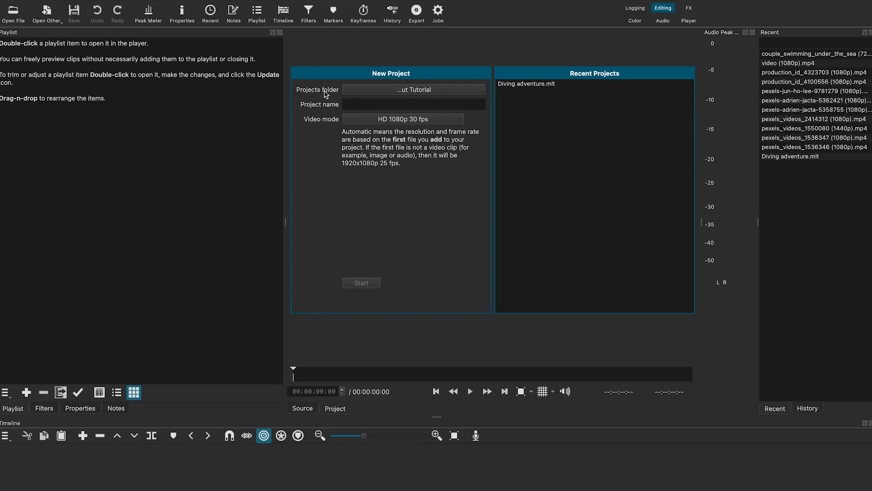
Set the projects folder to the Desktop's Shotcut Tutorial folder and name the new project Sample editing
left_click(402, 93)
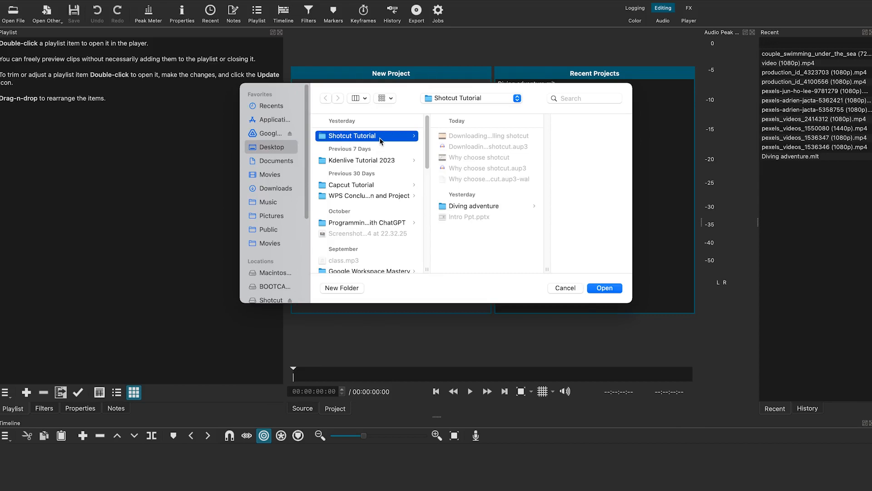
left_click(610, 286)
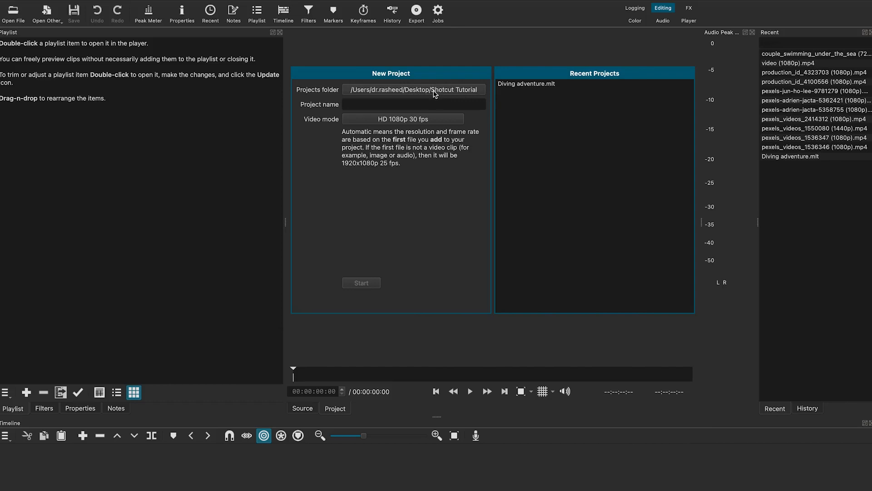
left_click(420, 103)
type("Sa")
key("BackSpace")
key("BackSpace")
type("Sa")
Choose HD 1080p 30 fps as the video mode and start the new project
left_click(410, 124)
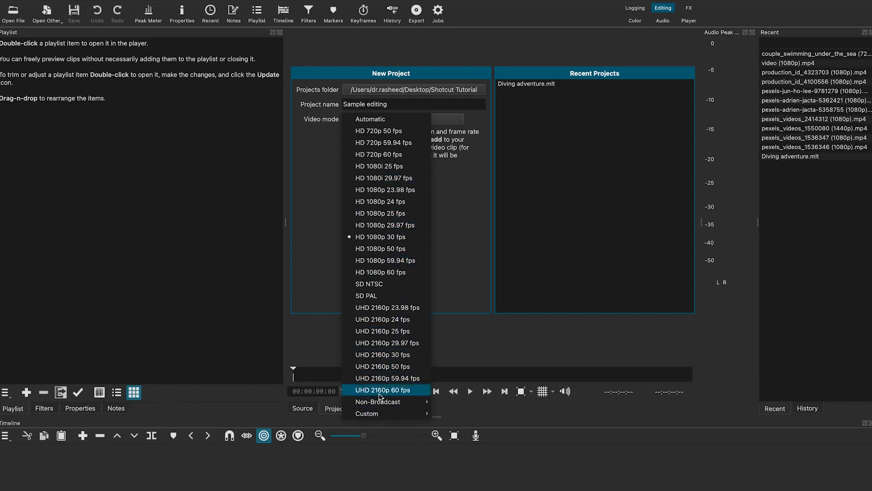
mouse_move(384, 418)
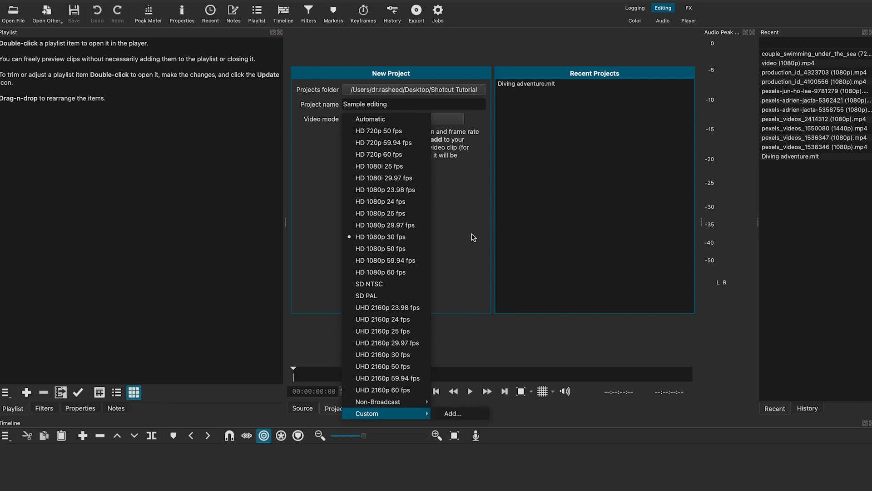
left_click(380, 239)
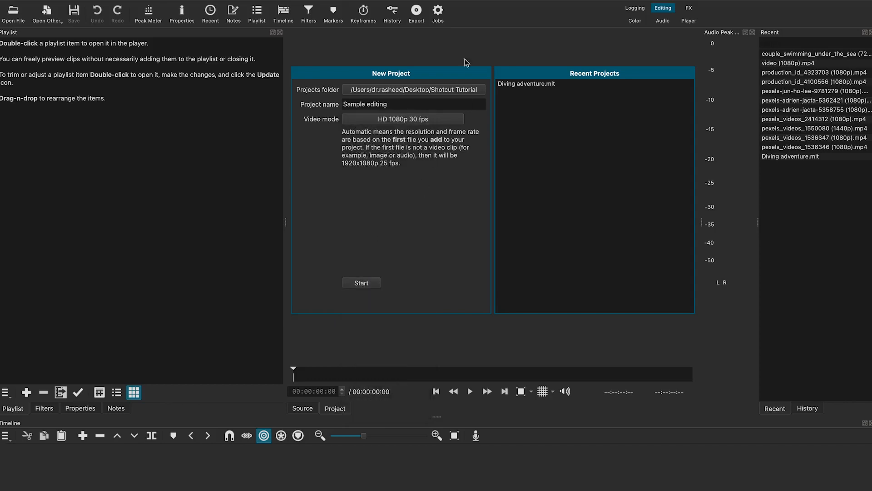
left_click(366, 284)
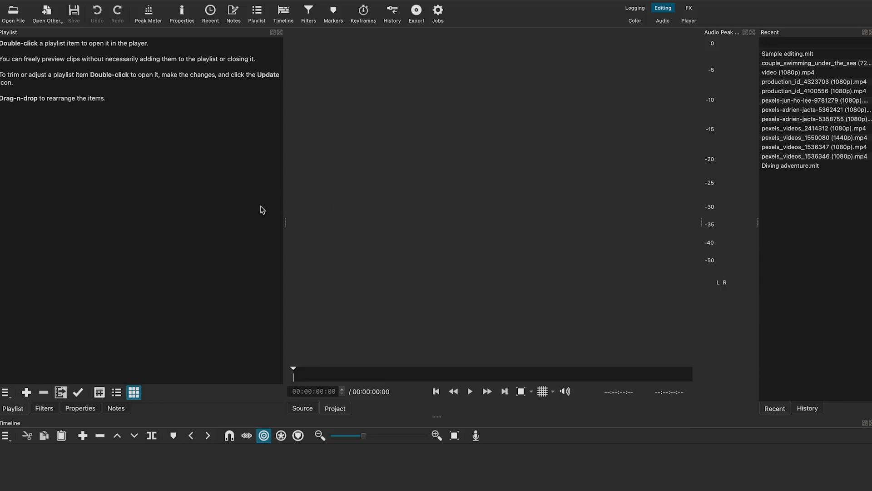
Browse the Settings menu's video mode, proxy, timeline, language and theme options
mouse_move(123, 4)
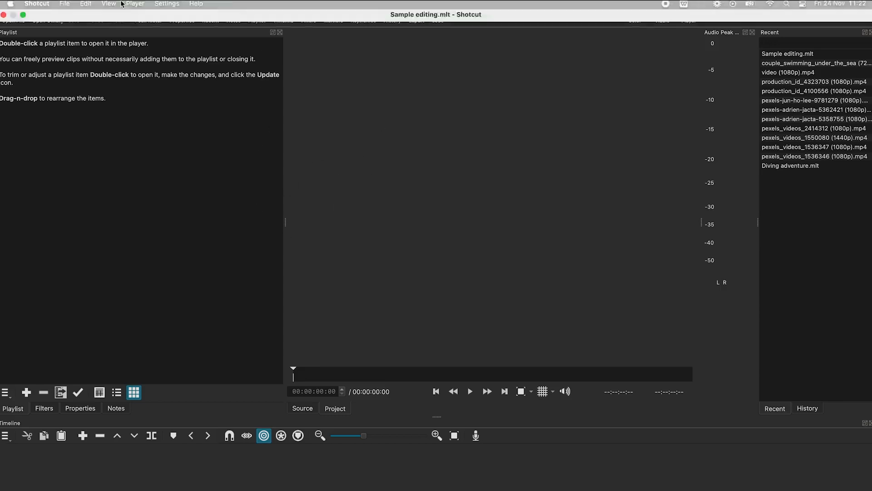
left_click(36, 6)
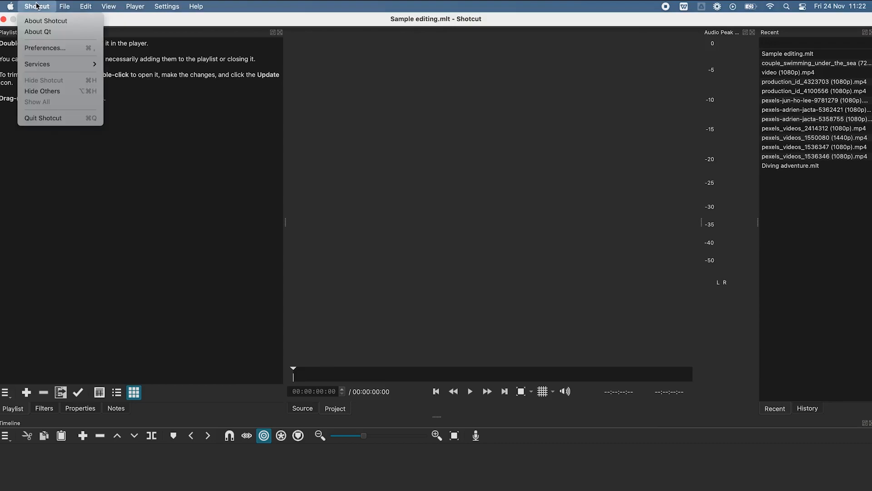
left_click(46, 47)
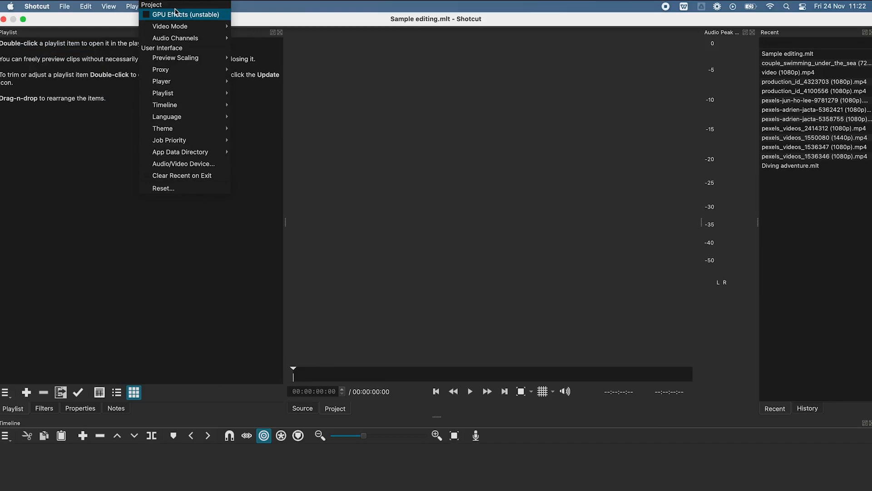
mouse_move(178, 25)
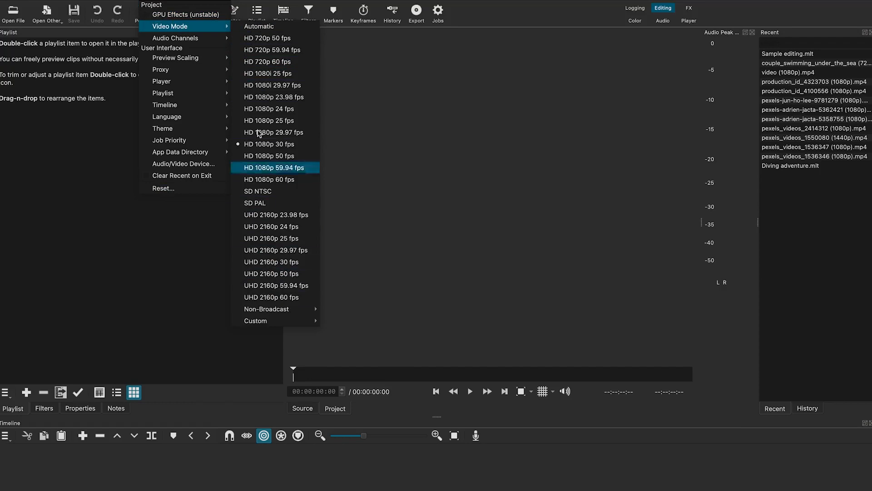
mouse_move(198, 37)
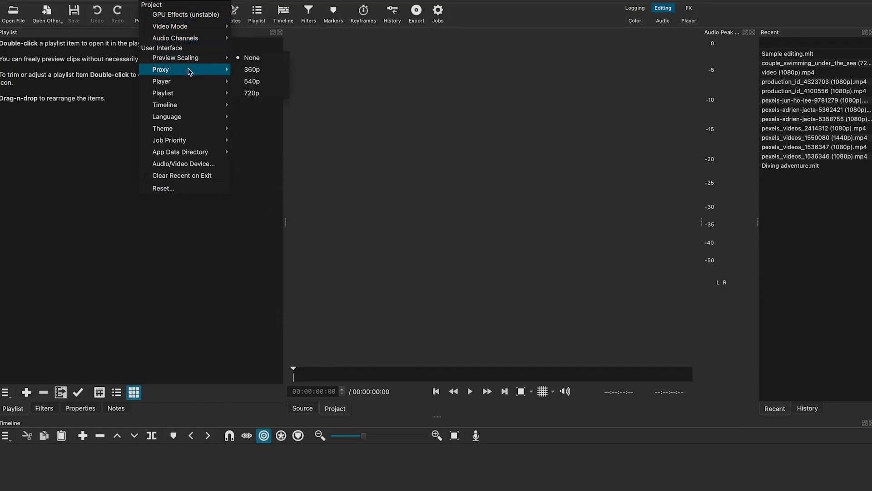
mouse_move(193, 106)
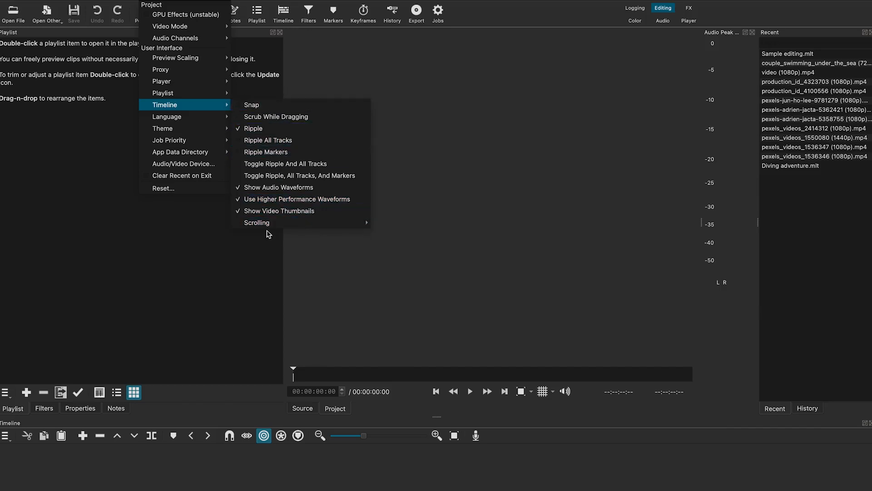
mouse_move(220, 118)
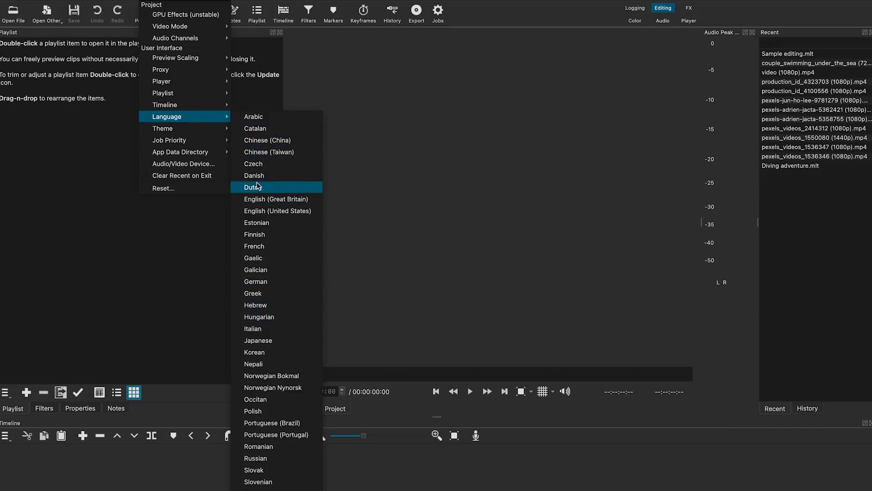
mouse_move(195, 133)
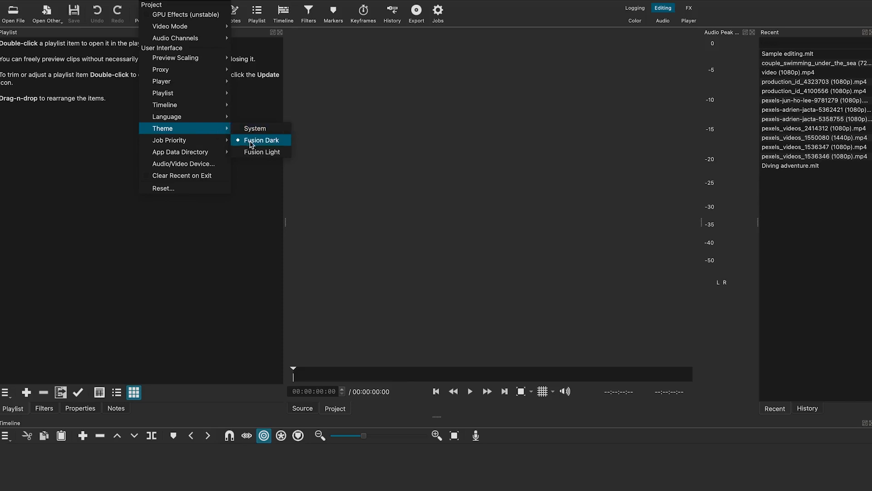
Select the Fusion Dark theme and agree to restart Shotcut now
left_click(266, 132)
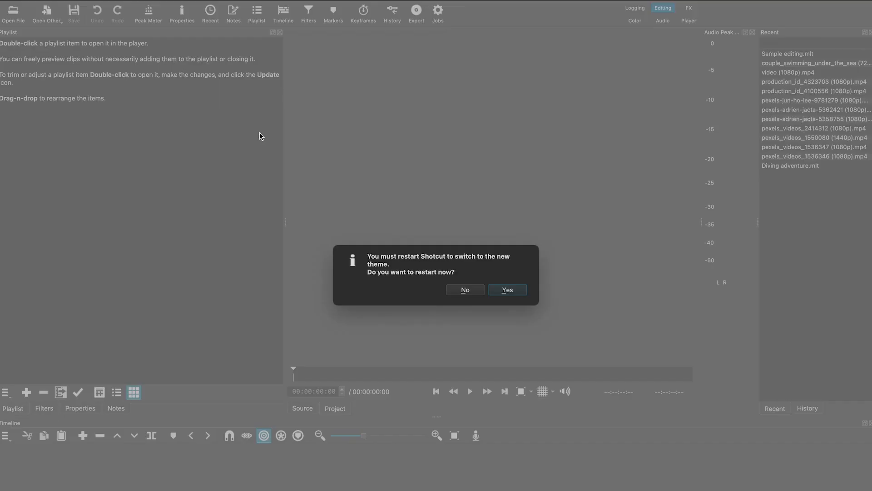
left_click(506, 291)
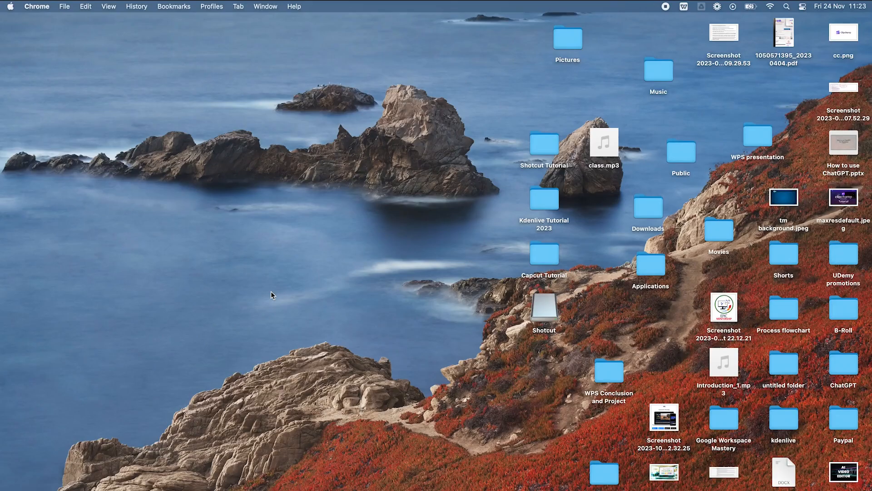
Relaunch Shotcut and reopen the Sample editing project in a maximized window
key("F4")
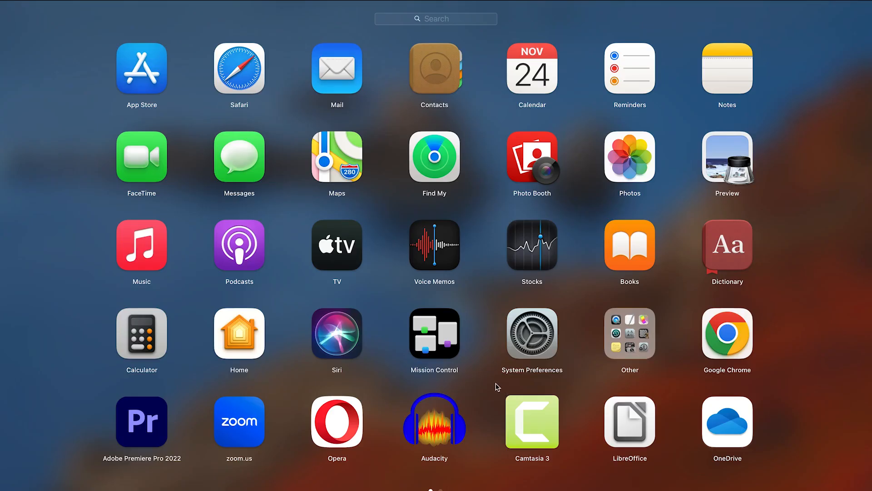
type("s")
left_click(716, 160)
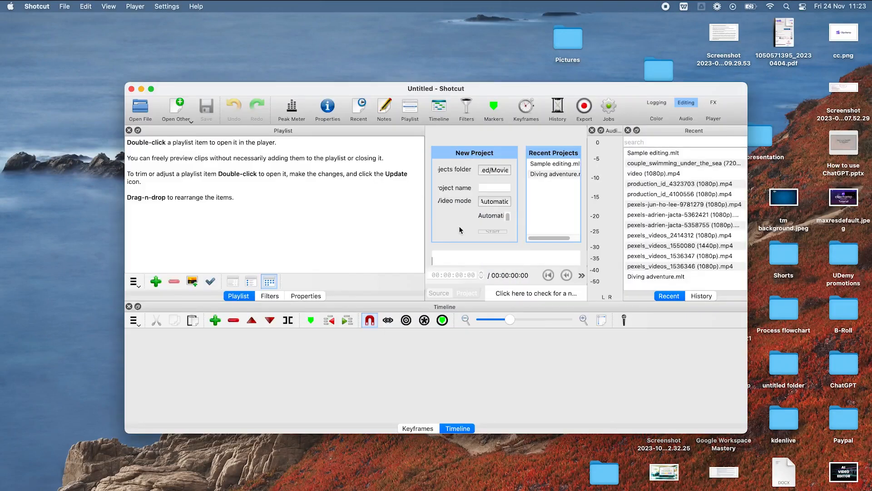
left_click(152, 88)
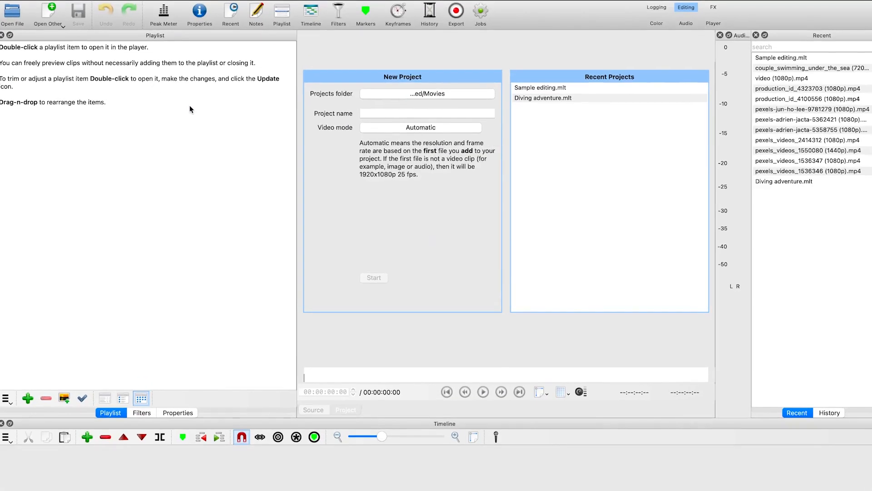
left_click(528, 87)
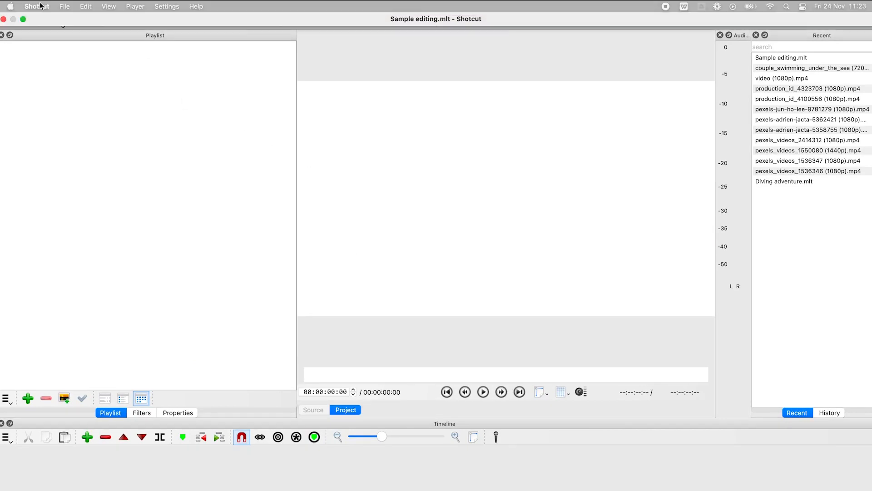
Examine the preferences and the player's zoom levels and grid overlay options
left_click(40, 7)
left_click(39, 48)
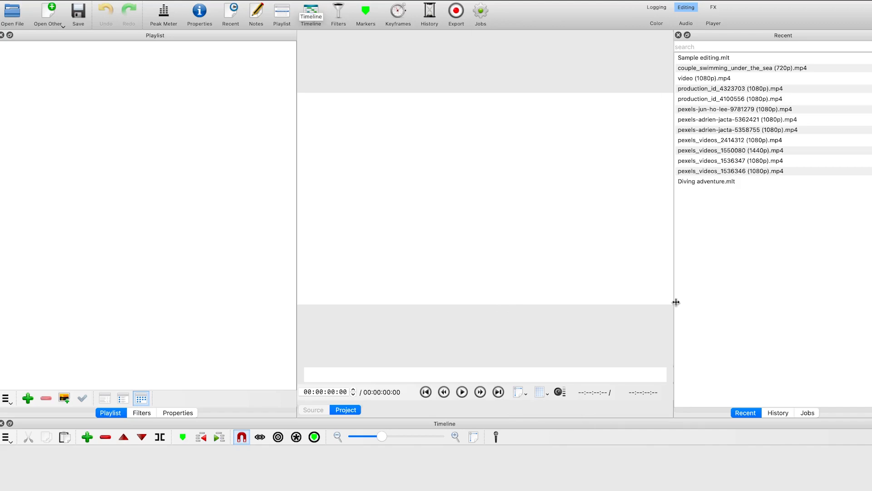
left_click(518, 391)
left_click(527, 394)
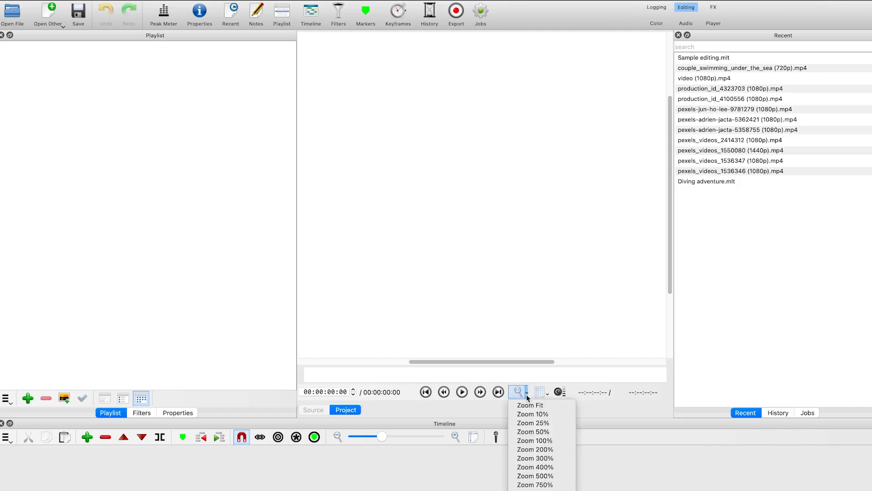
left_click(523, 393)
left_click(526, 393)
left_click(527, 405)
left_click(528, 393)
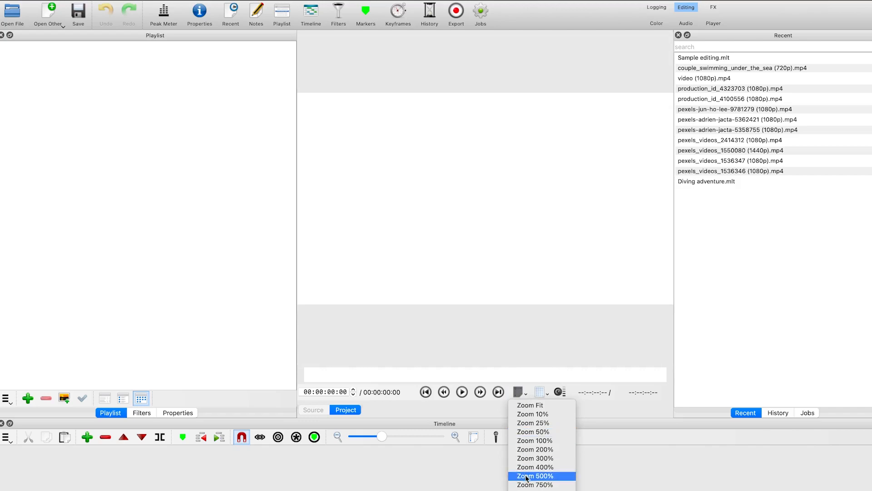
left_click(578, 359)
left_click(547, 397)
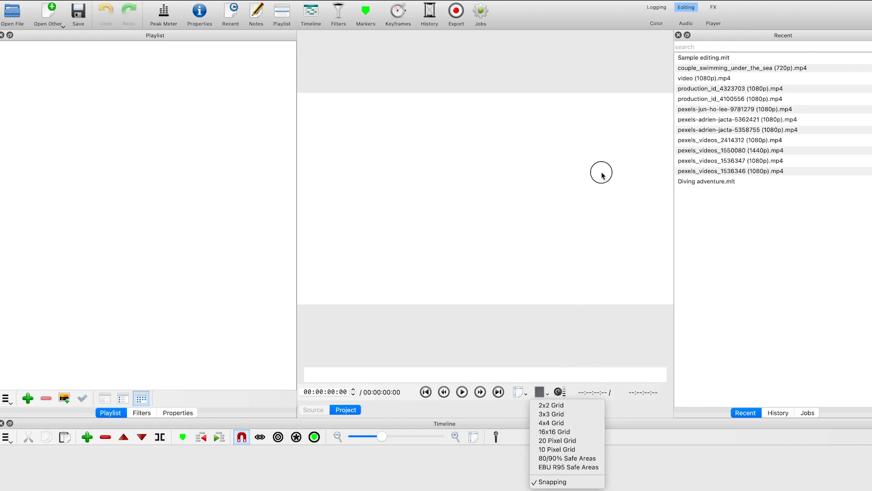
left_click(606, 312)
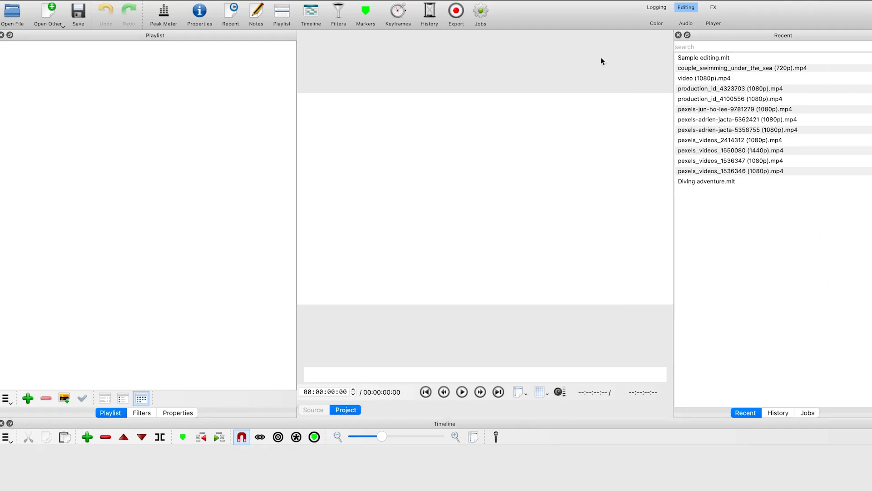
Browse the History, Jobs, Keyframes and Timeline panels
left_click(779, 412)
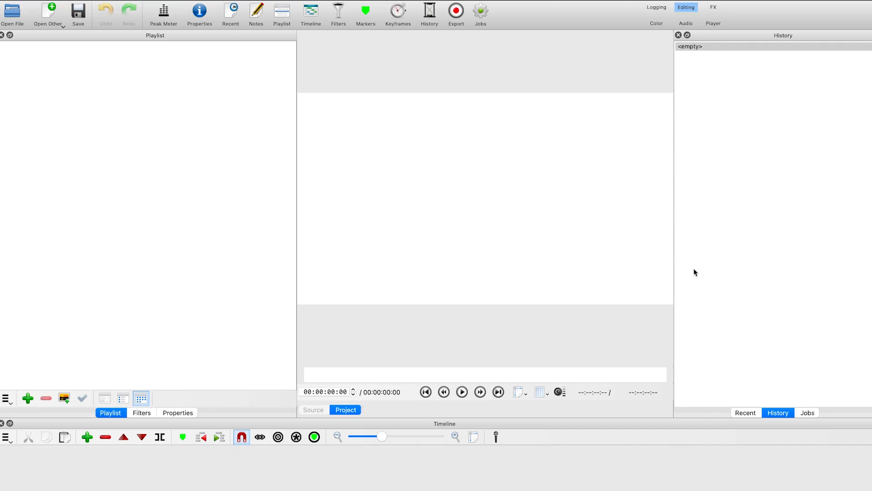
left_click(808, 413)
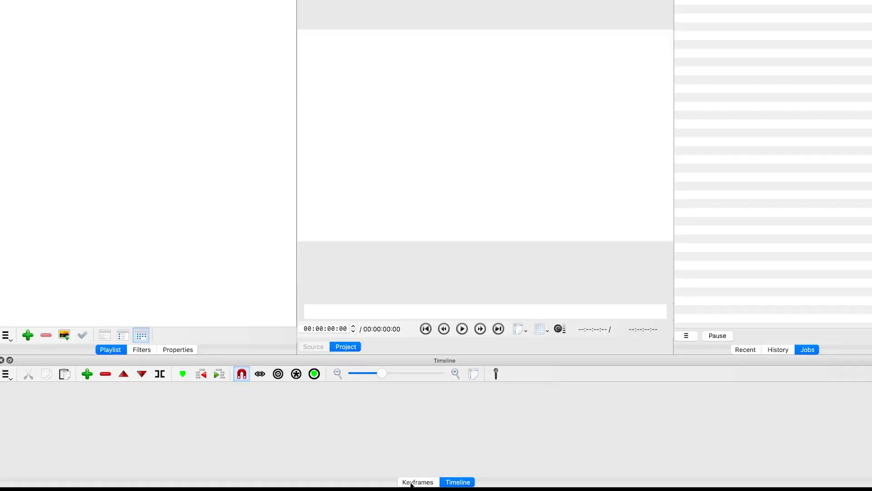
left_click(416, 482)
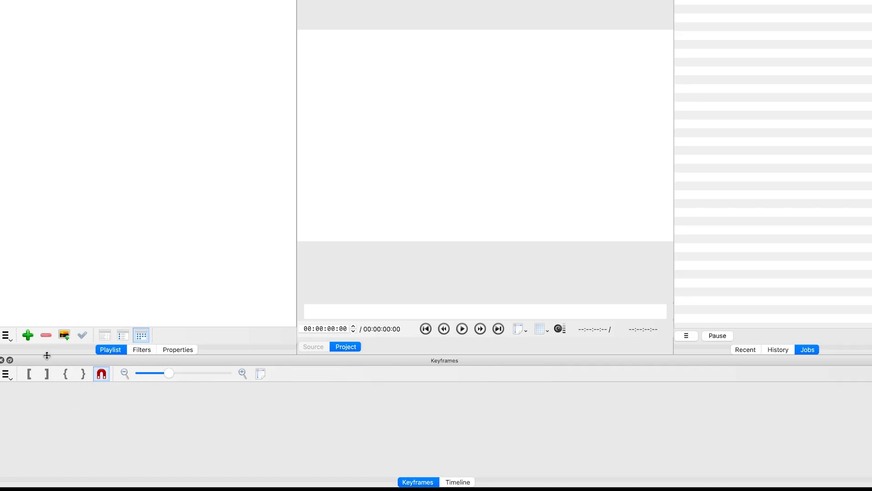
left_click(455, 481)
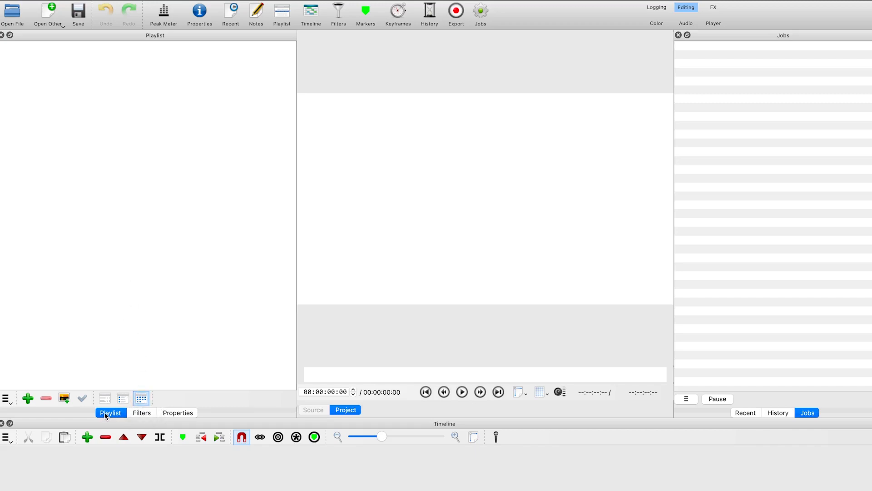
Browse the Playlist, Filters and Properties panels and toggle the Peak Meter on and off
left_click(140, 417)
left_click(141, 412)
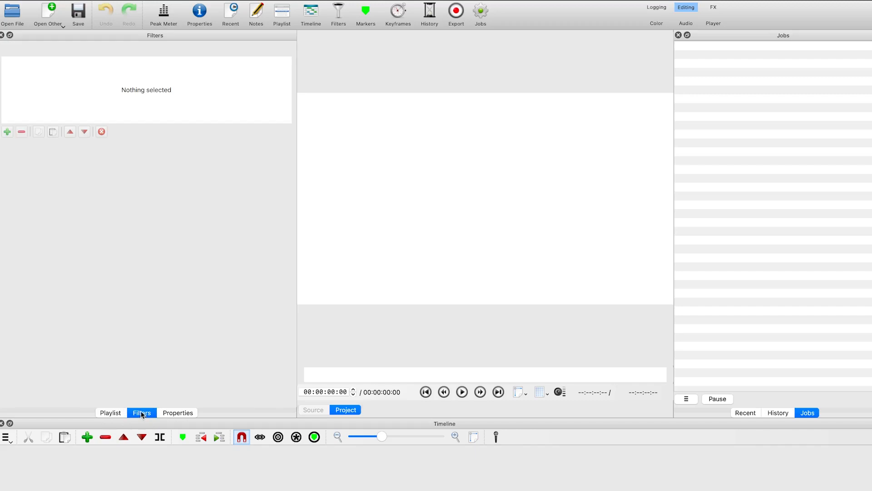
left_click(178, 412)
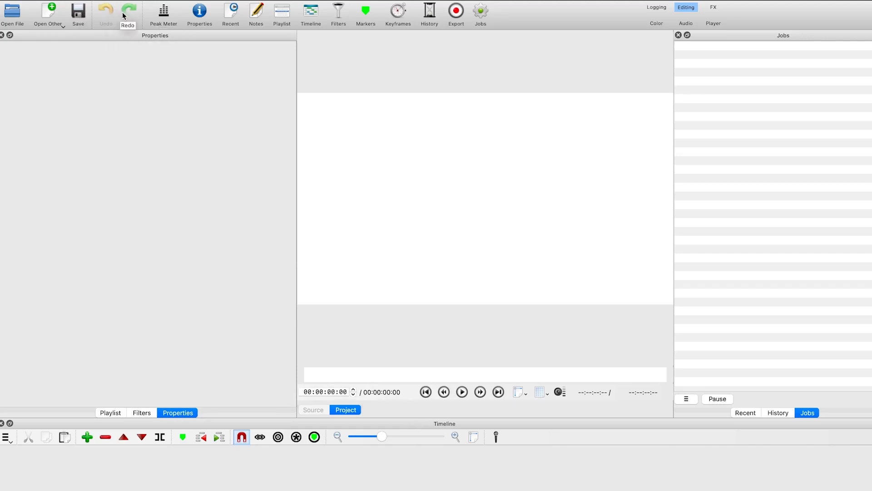
left_click(165, 15)
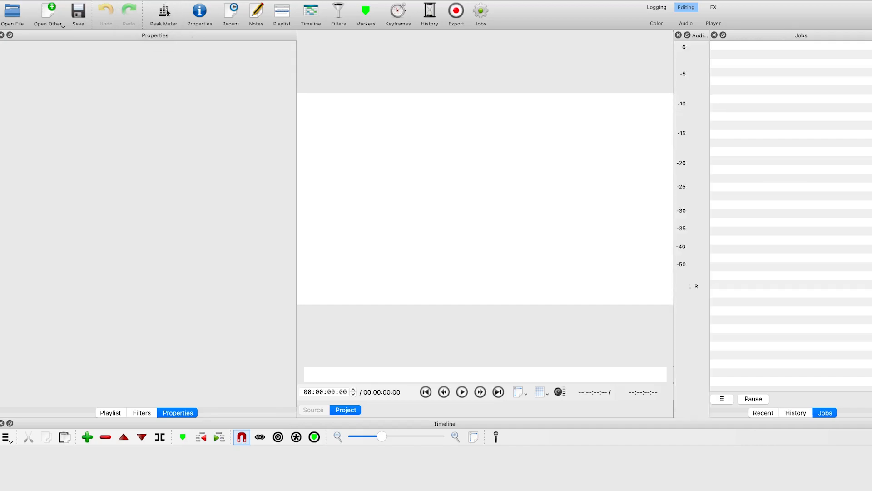
left_click(154, 21)
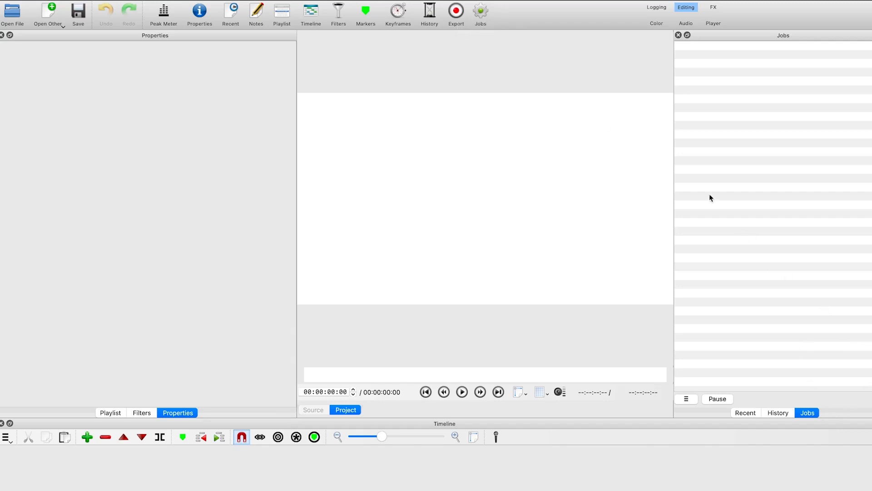
left_click(747, 413)
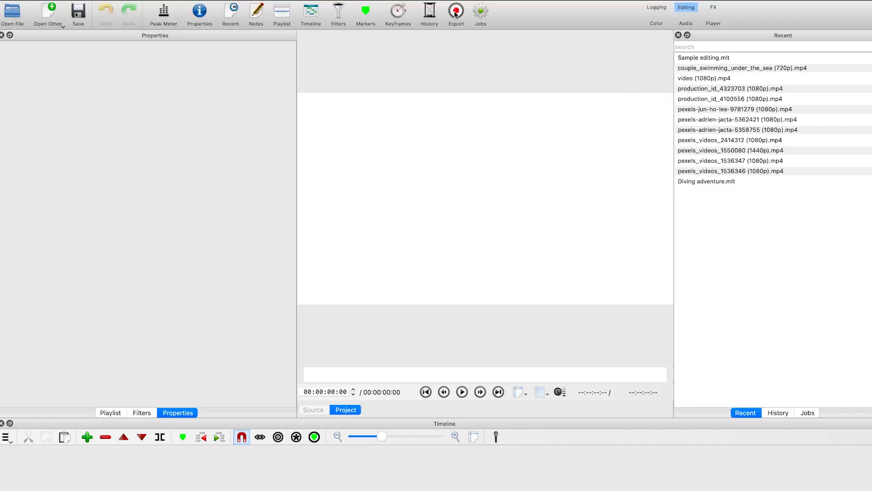
Cycle through the Logging, FX, Color, Audio and Player layouts, then return to Editing
left_click(662, 9)
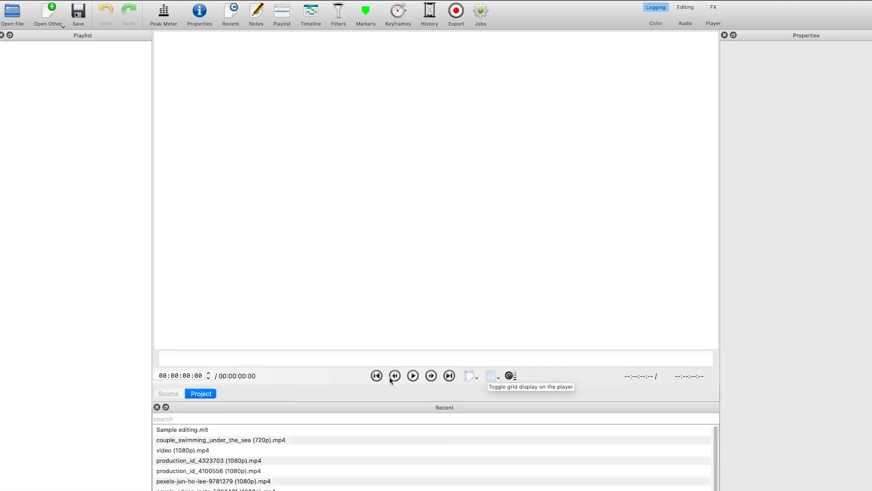
left_click(713, 7)
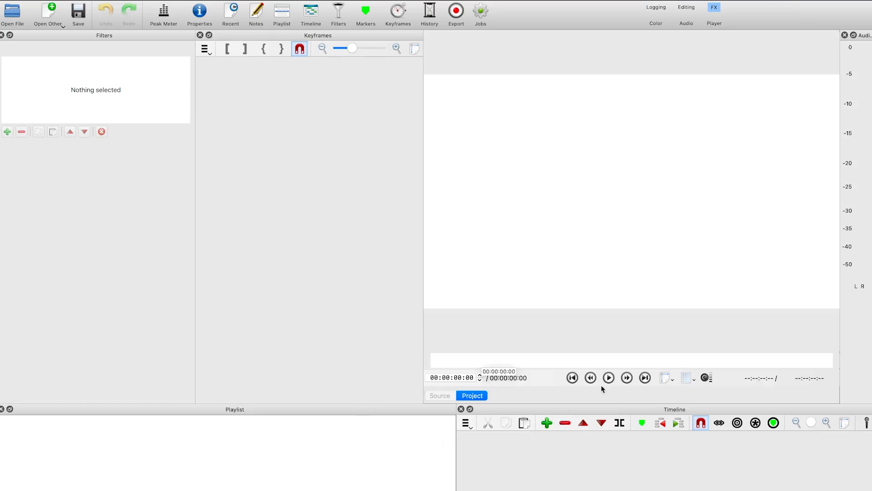
left_click(657, 24)
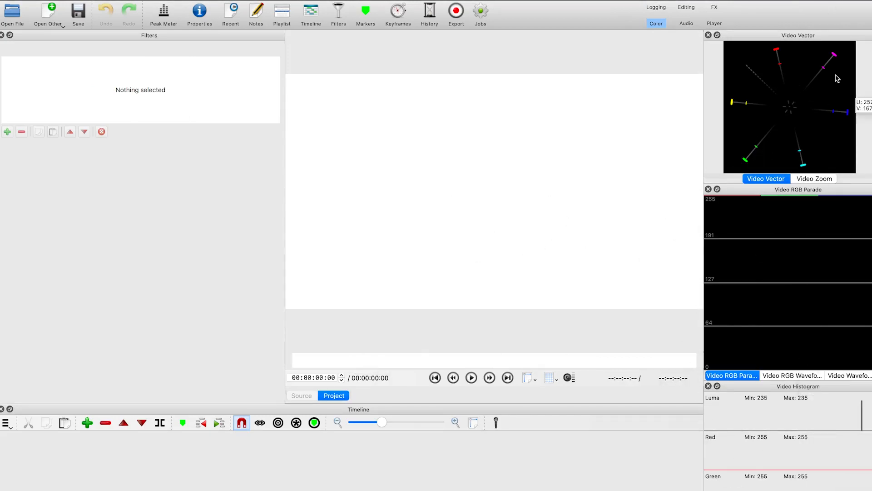
left_click(686, 26)
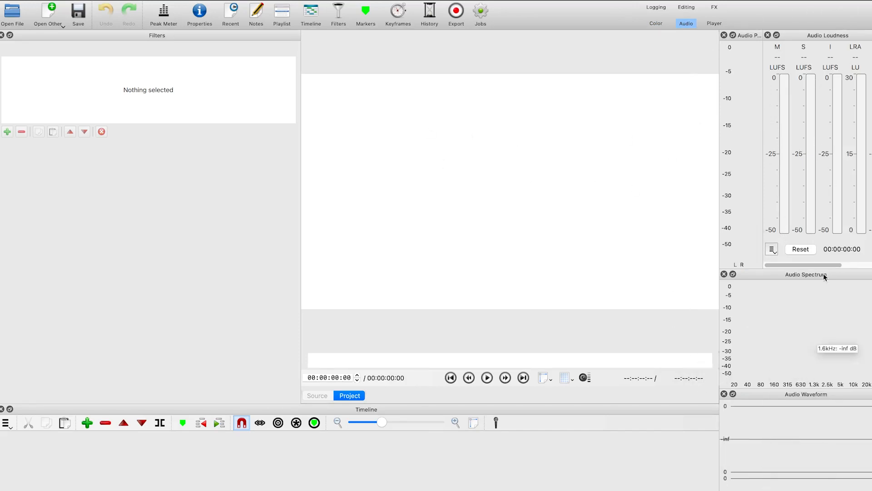
left_click(714, 24)
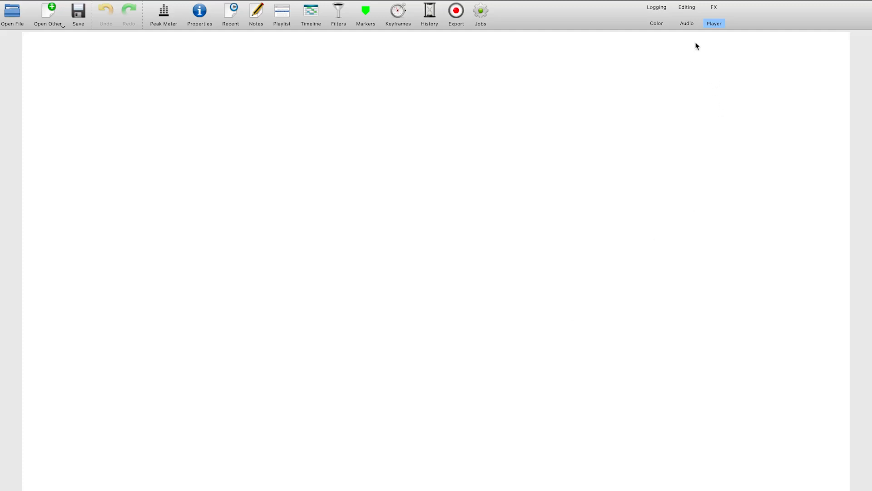
left_click(686, 9)
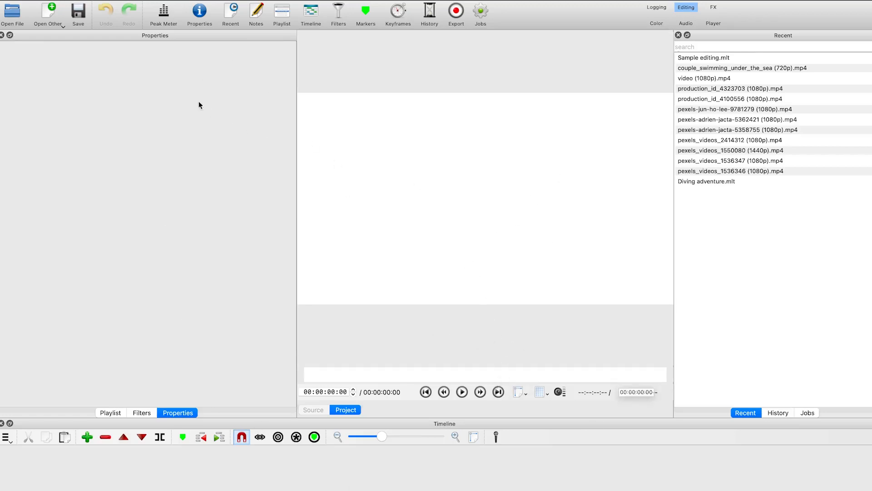
Rearrange the Properties and Filters panels by dragging them into one tabbed group with Playlist
left_click(141, 42)
left_click_drag(141, 43, 161, 74)
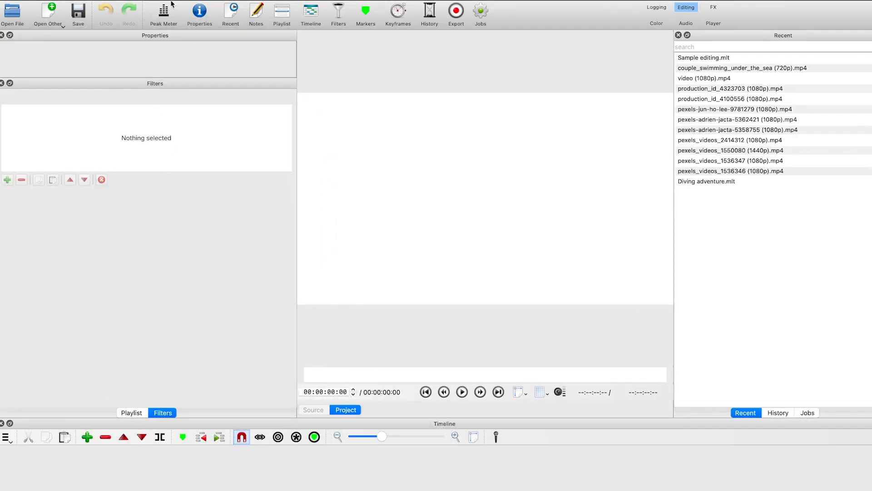
left_click_drag(136, 36, 219, 200)
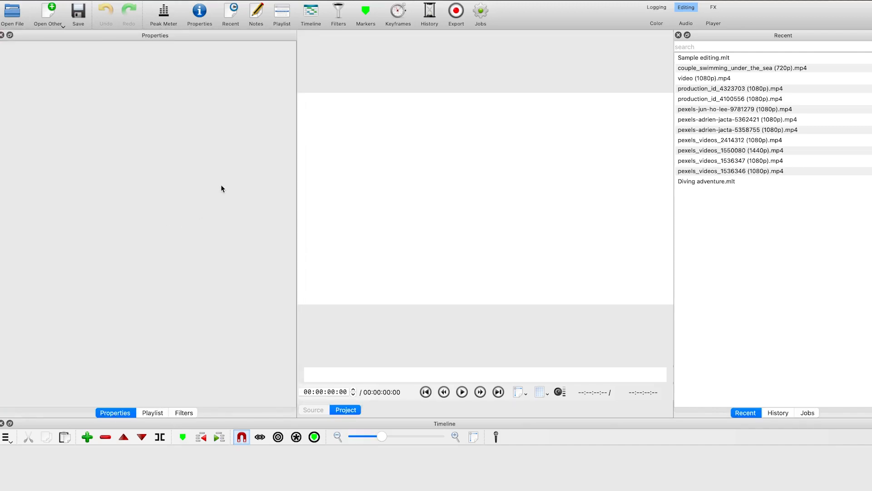
Switch between the regrouped Properties, Playlist and Filters tabs
left_click(152, 412)
left_click(182, 412)
left_click(112, 413)
left_click(148, 413)
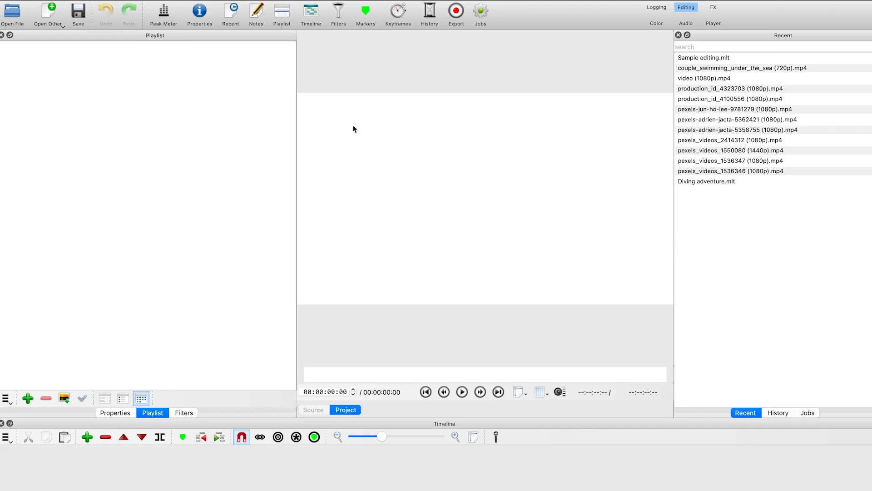
Reset Shotcut's settings to their defaults
left_click(36, 6)
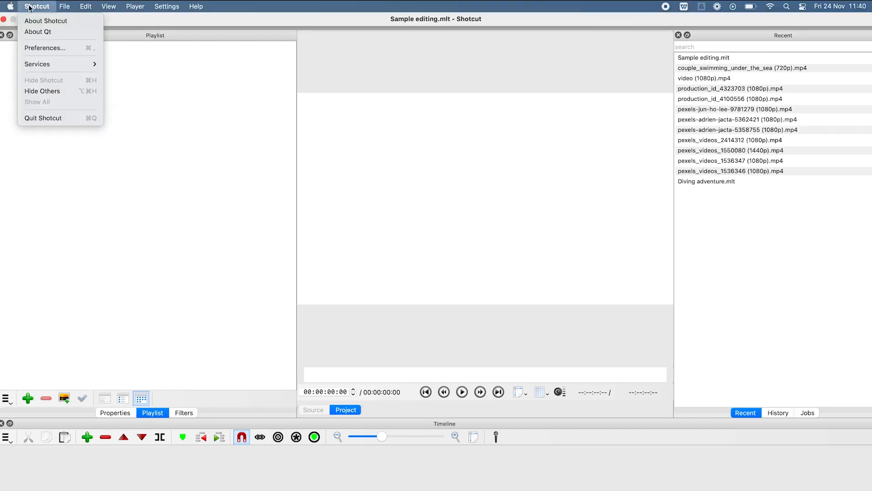
left_click(54, 48)
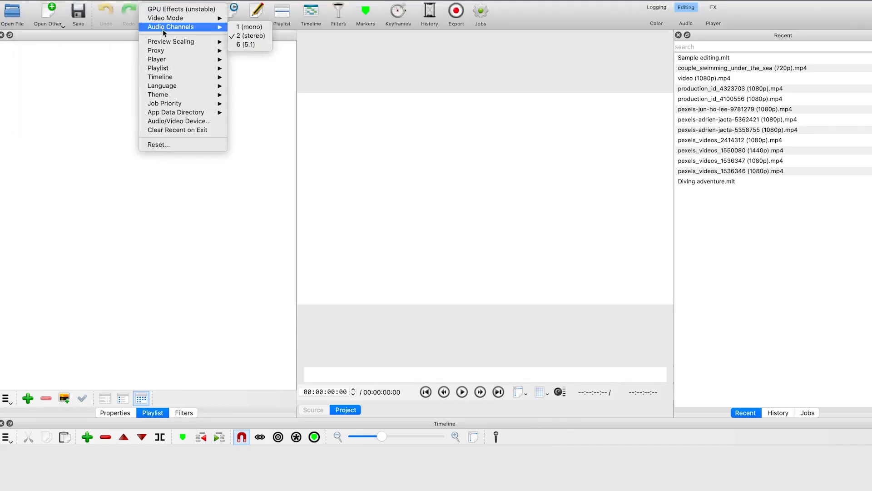
left_click(193, 143)
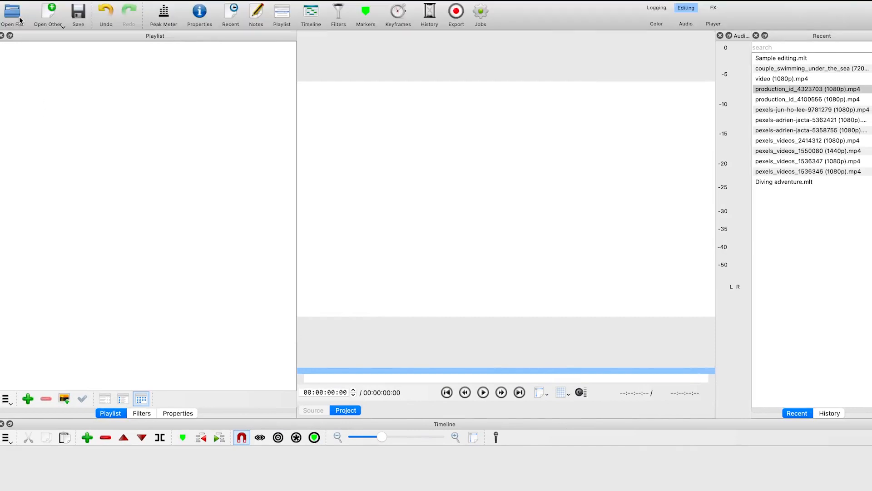
Open all eleven video files from the Desktop's Shotcut Tutorial > Media > Videos folder into the playlist
left_click(14, 13)
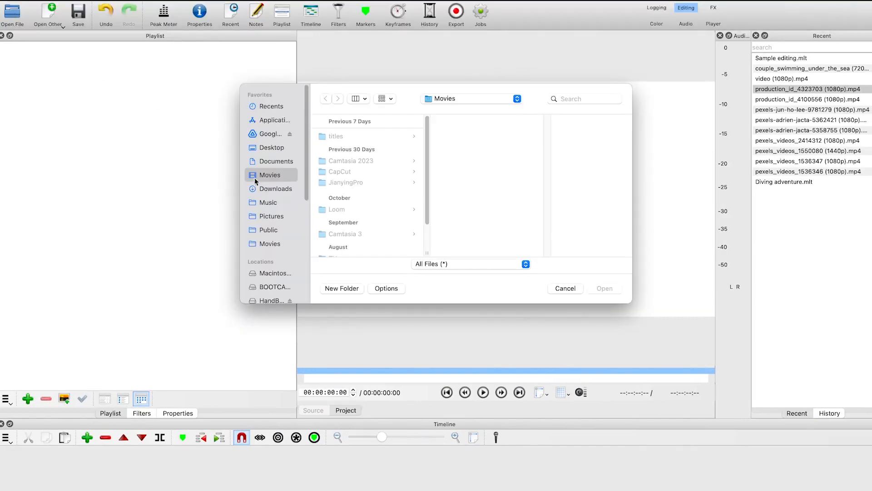
left_click(268, 148)
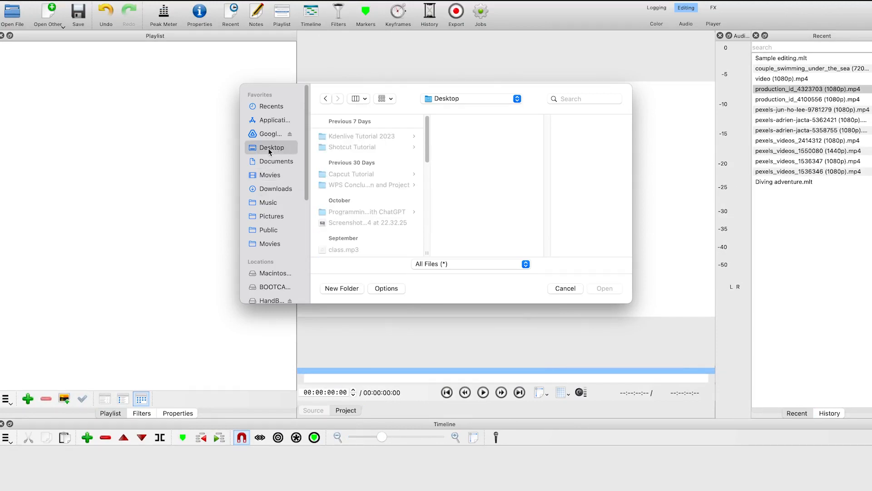
left_click(362, 147)
left_click(474, 137)
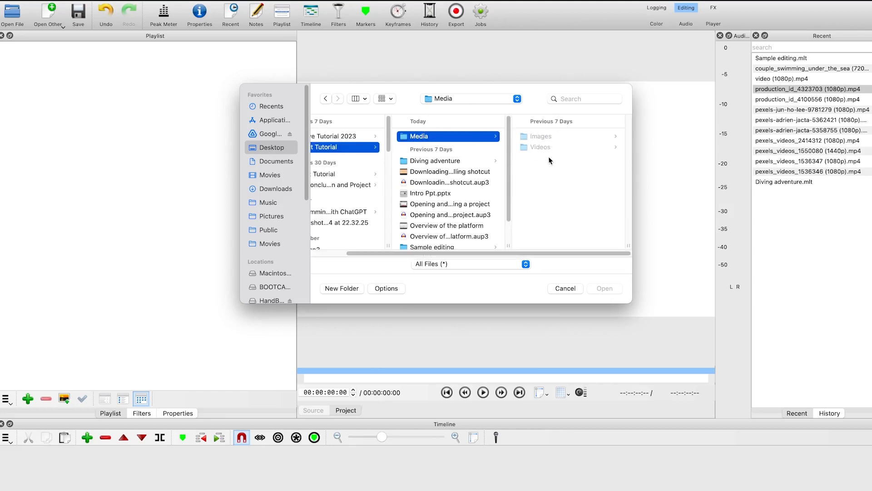
left_click(562, 147)
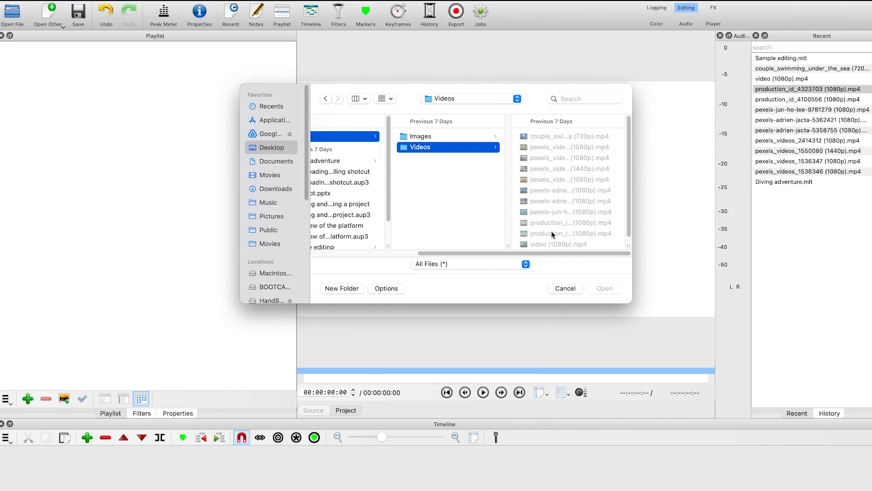
left_click(563, 243)
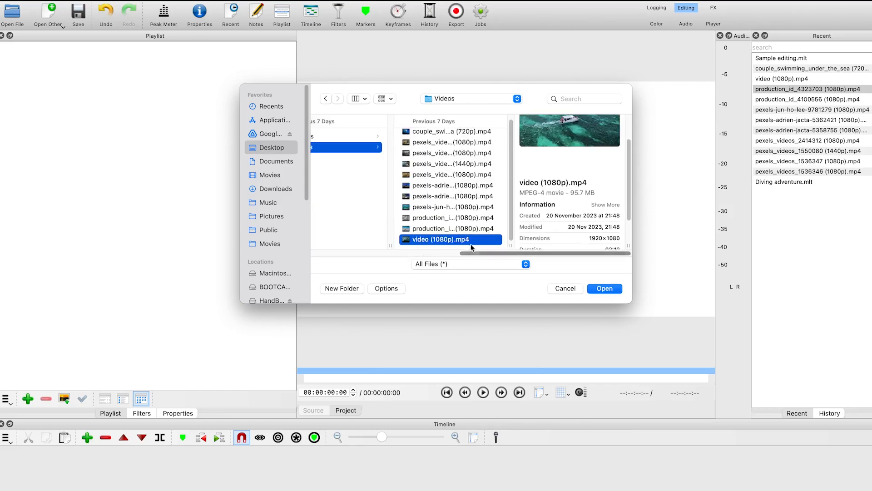
left_click(448, 131, "shift")
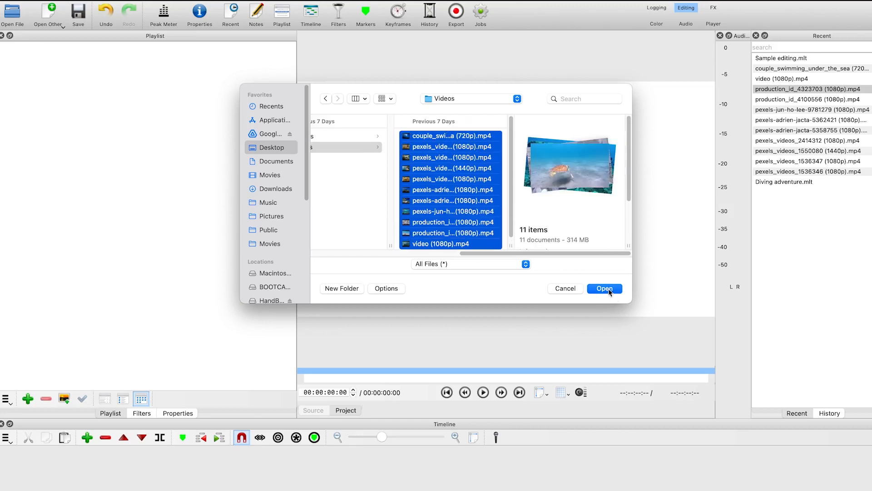
left_click(605, 289)
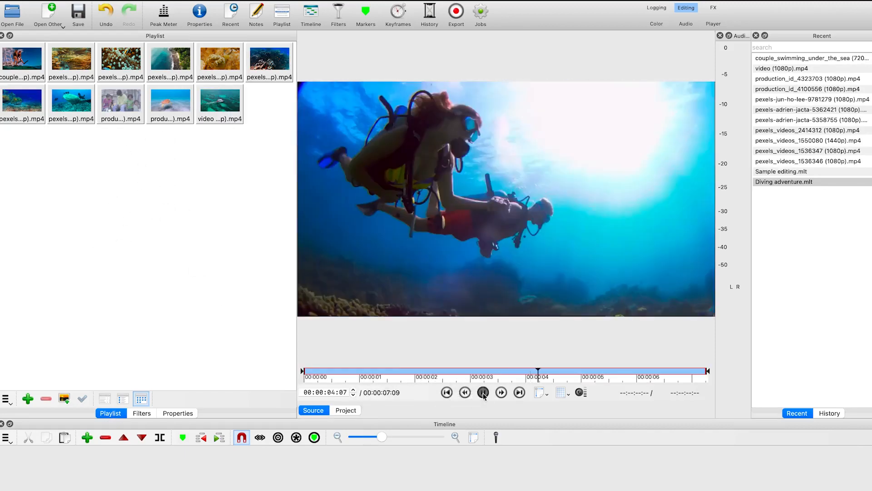
Add the three images from the Media > Images folder in Finder to the playlist
key("space")
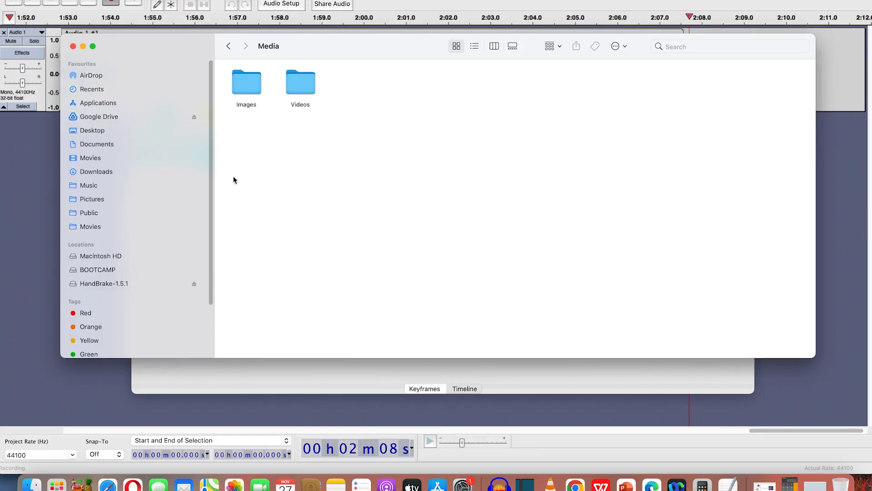
left_click(245, 79)
double_click(246, 80)
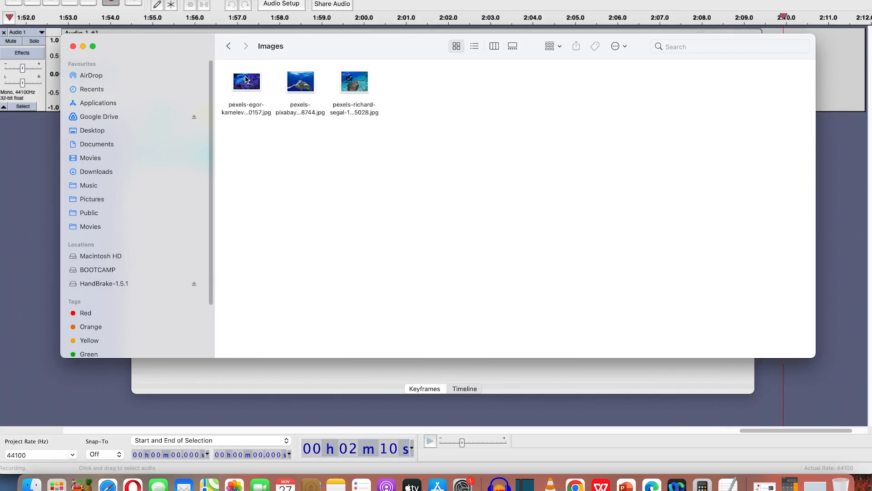
left_click_drag(312, 44, 369, 307)
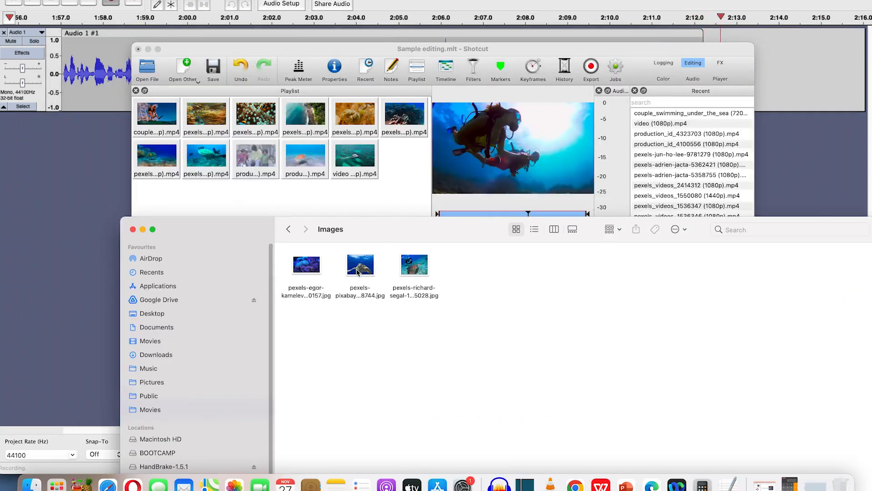
left_click_drag(502, 337, 258, 190)
left_click(258, 189)
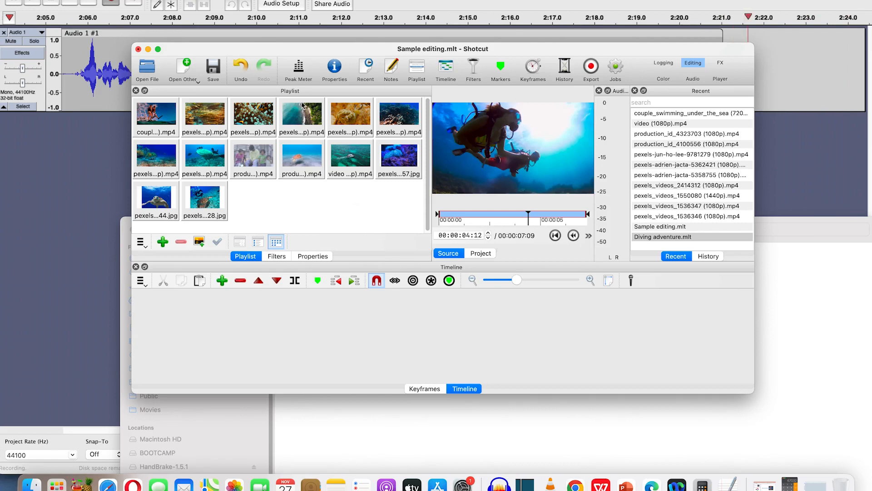
Drag an image from Finder onto the timeline, then undo the addition
mouse_move(159, 49)
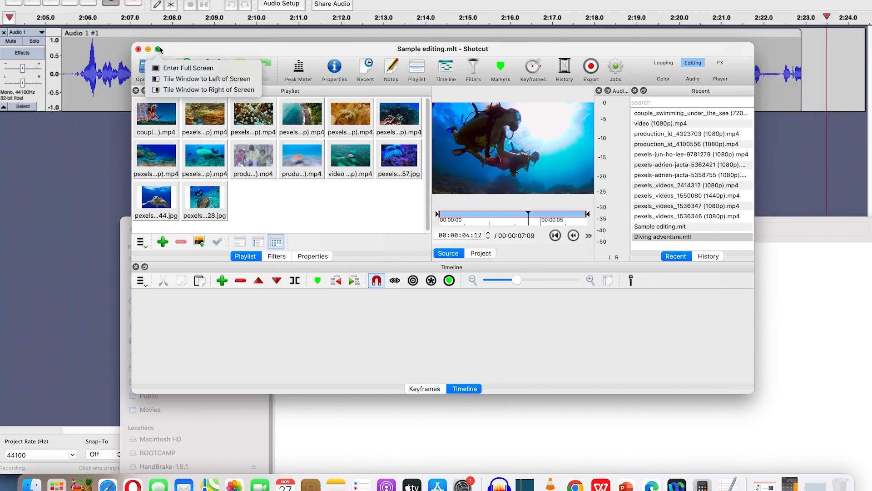
left_click(355, 443)
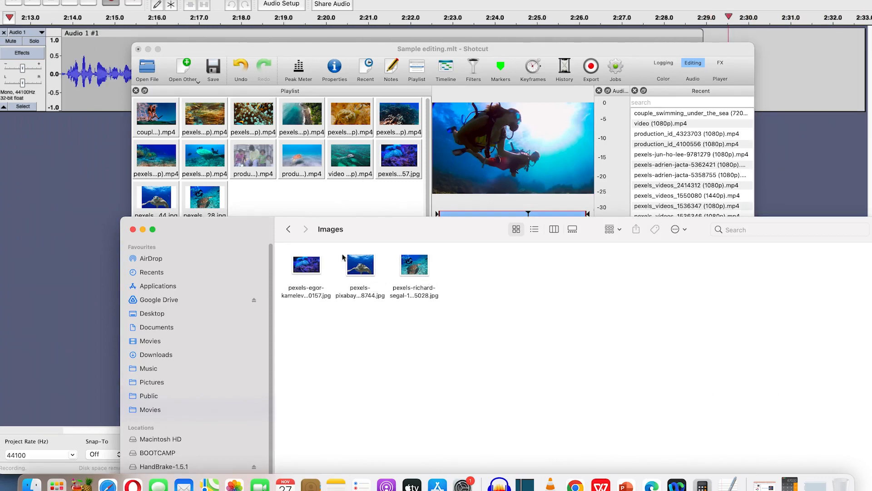
left_click_drag(379, 230, 378, 347)
left_click_drag(414, 382, 380, 313)
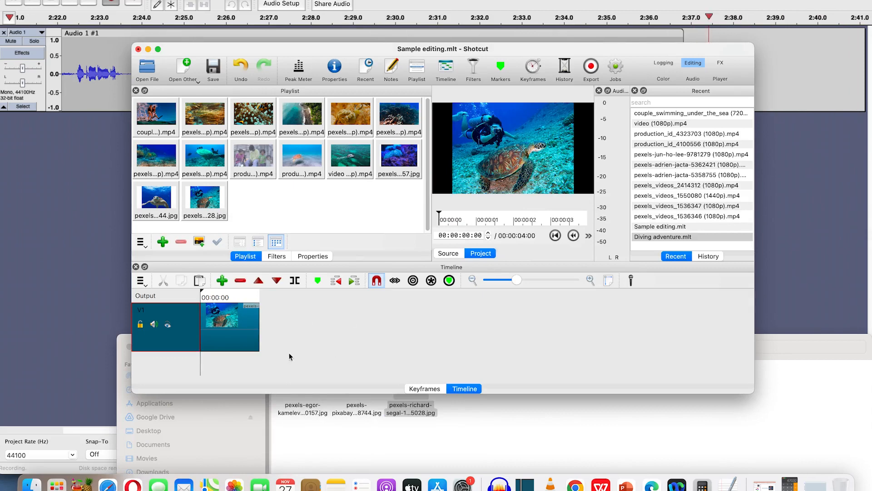
key("super+z")
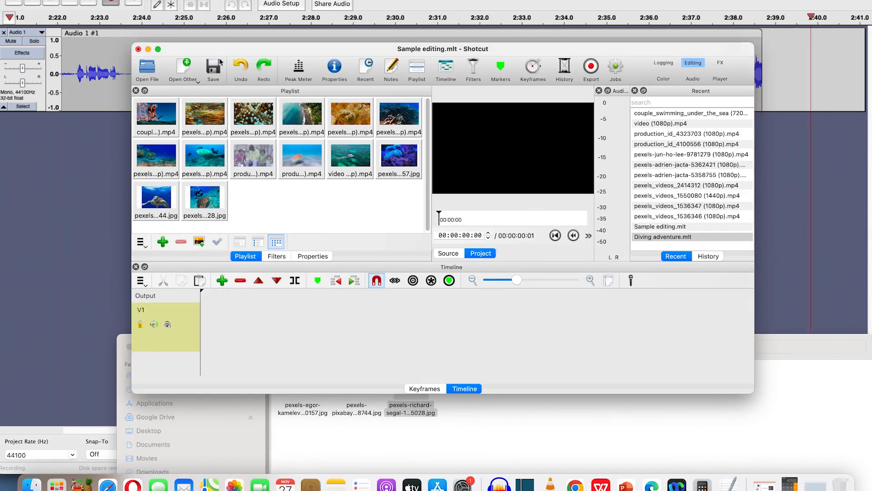
Maximize the Shotcut window and preview the couple_swimming_under_the_sea clip in the source player
left_click(159, 49)
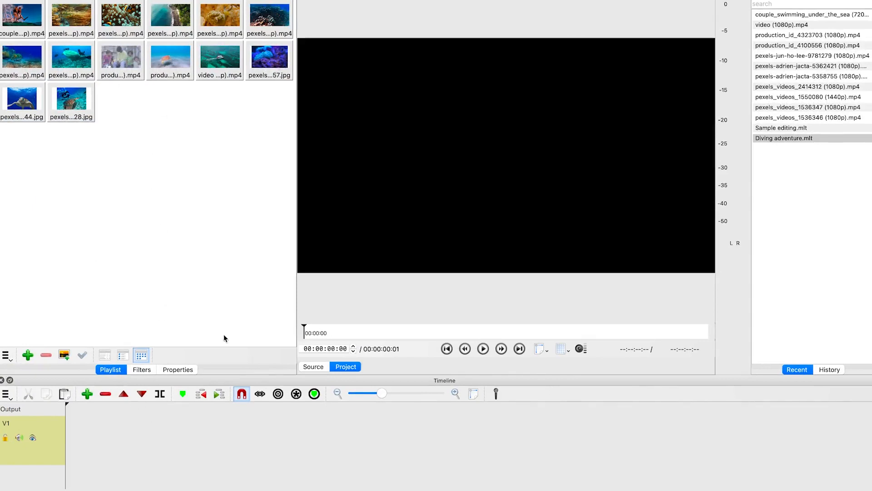
double_click(25, 20)
key("space")
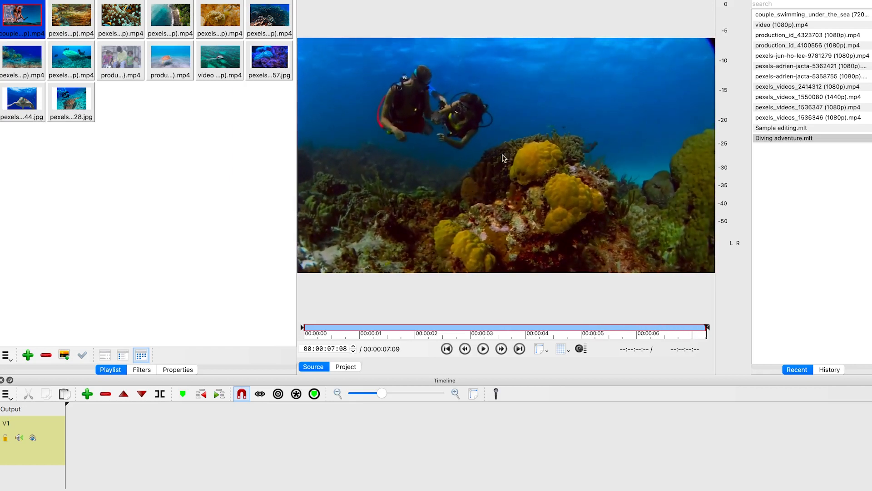
left_click(488, 200)
left_click(483, 349)
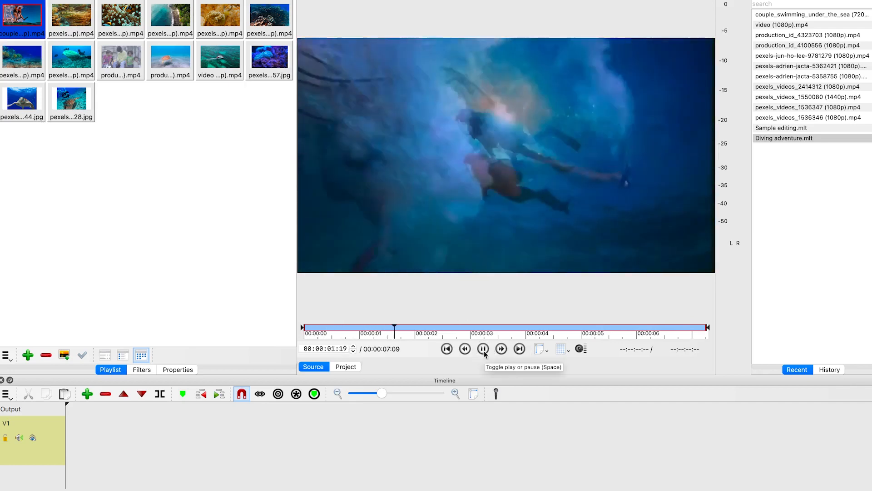
left_click(483, 349)
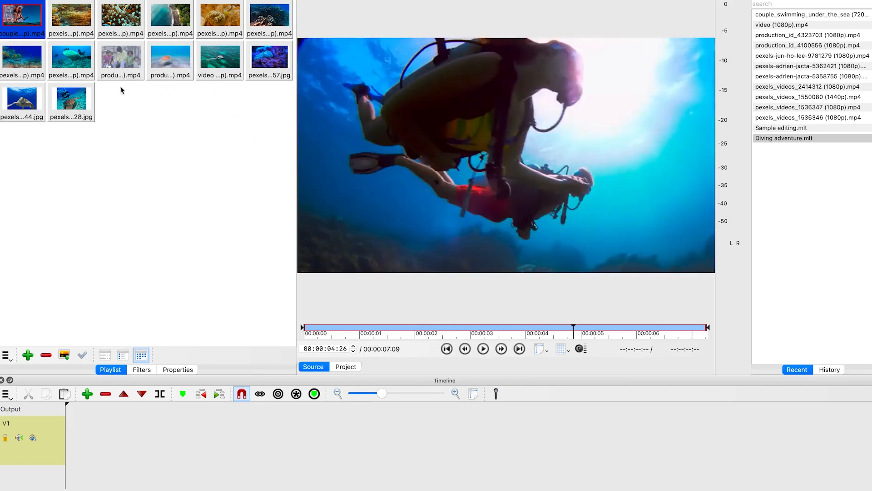
Reorder clips in the playlist by moving two thumbnails to new positions
left_click_drag(72, 60, 171, 23)
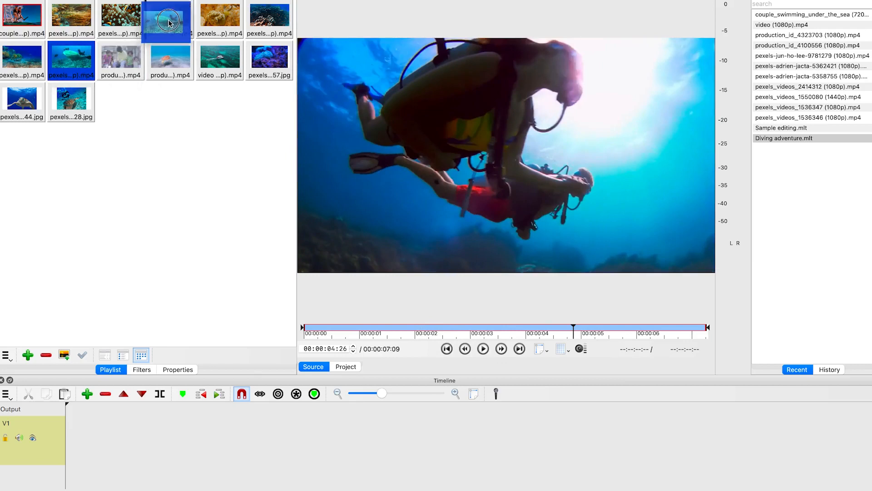
left_click_drag(115, 66, 79, 30)
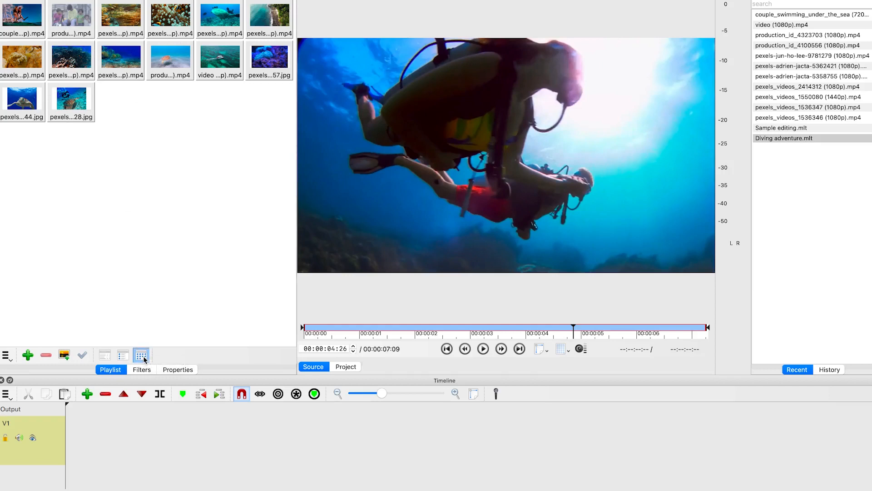
Switch the playlist between detailed list, table and icon views
left_click(122, 357)
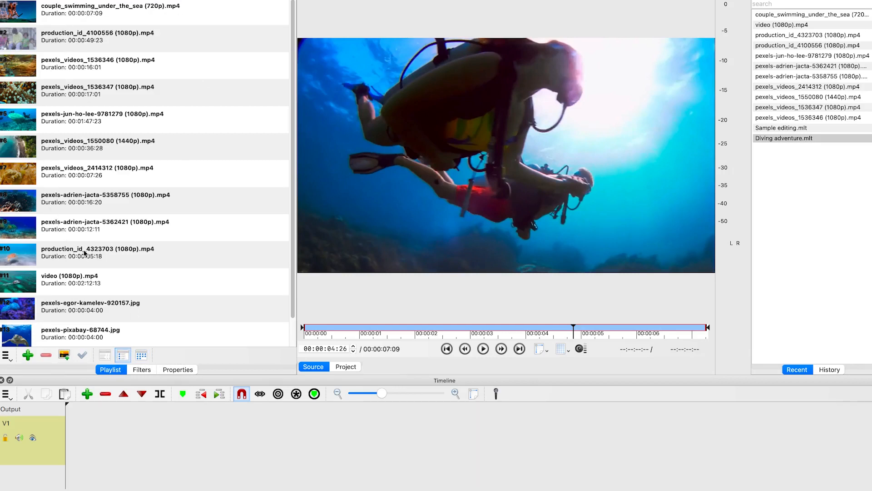
scroll(86, 258, "down", 2)
scroll(88, 255, "up", 2)
left_click(105, 358)
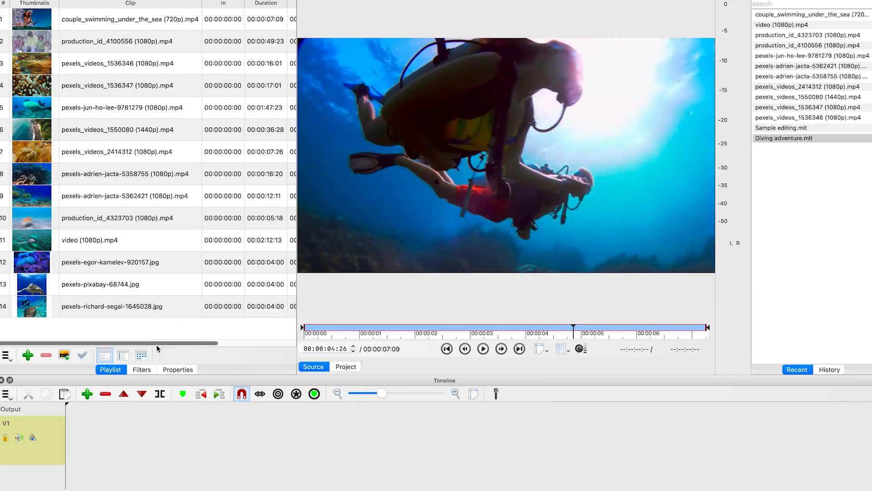
left_click_drag(153, 344, 136, 353)
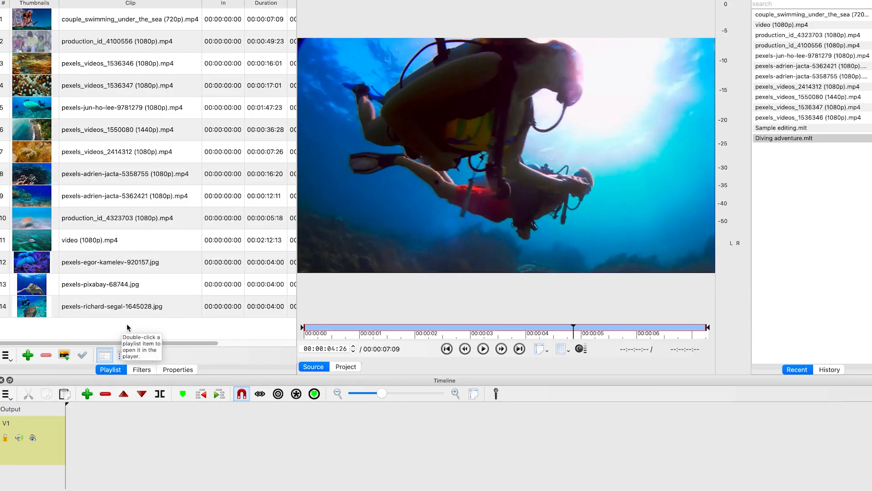
left_click(141, 355)
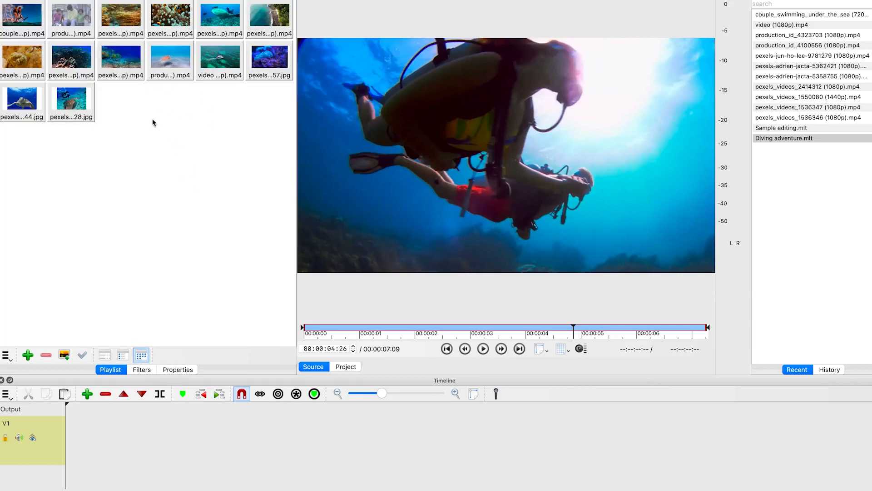
Open the pexels-adrien-jacta-5358755 clip in the source player and toggle its playback
double_click(65, 63)
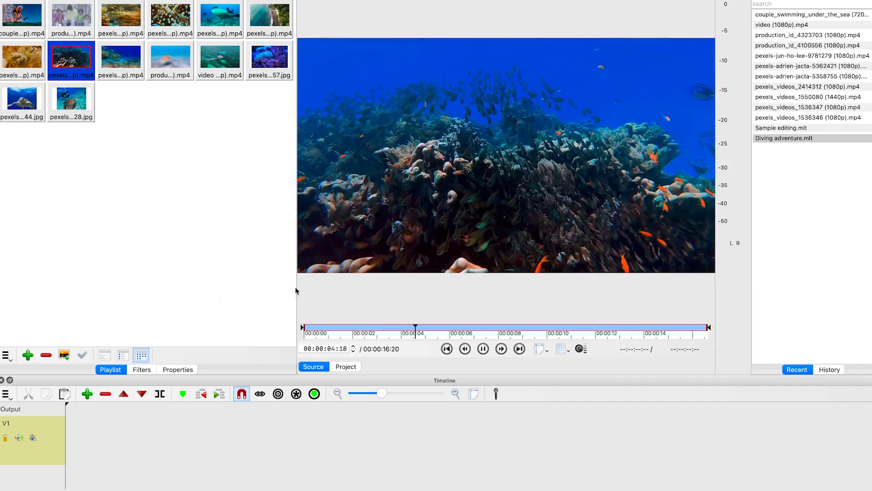
left_click(482, 349)
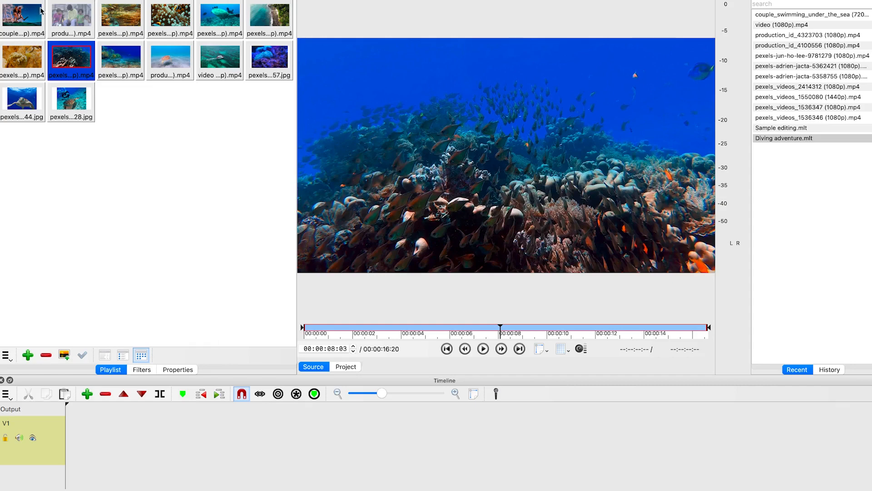
Load the couple_swimming_under_the_sea clip and set its in point at about 00:00:00:12
left_click(16, 11)
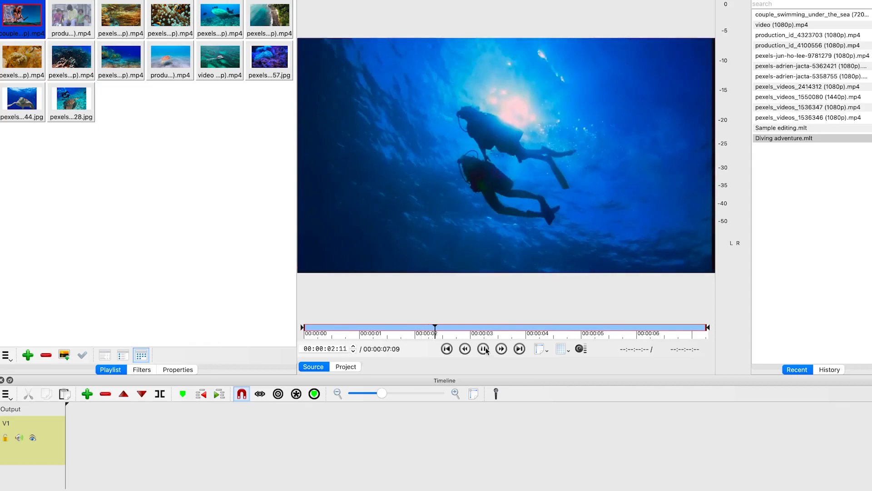
left_click(503, 172)
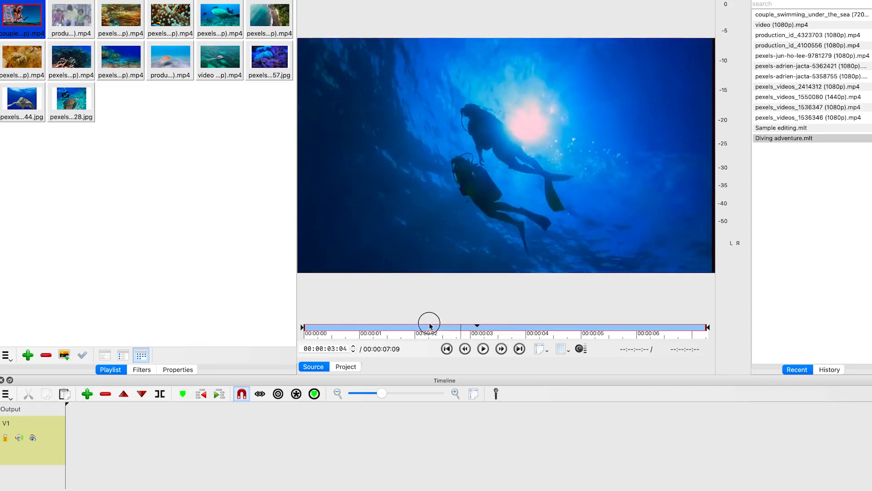
left_click(319, 323)
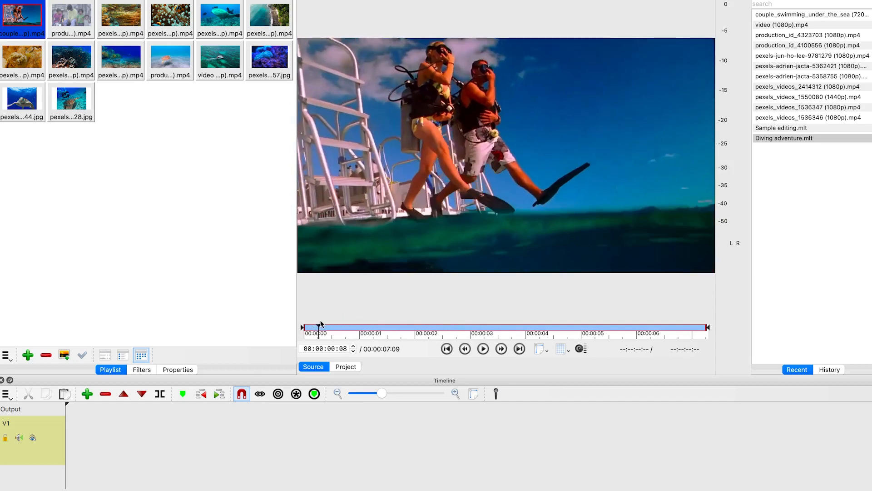
key("i")
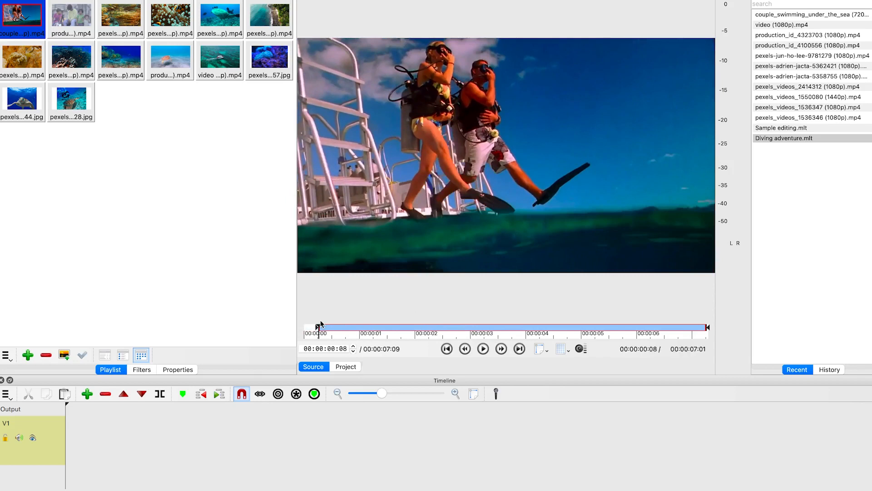
mouse_move(318, 328)
left_mouse_down()
mouse_move(364, 328)
mouse_move(327, 328)
left_mouse_up()
Play the loaded clip in the source player and set its out point at about 00:00:05:28
key("space")
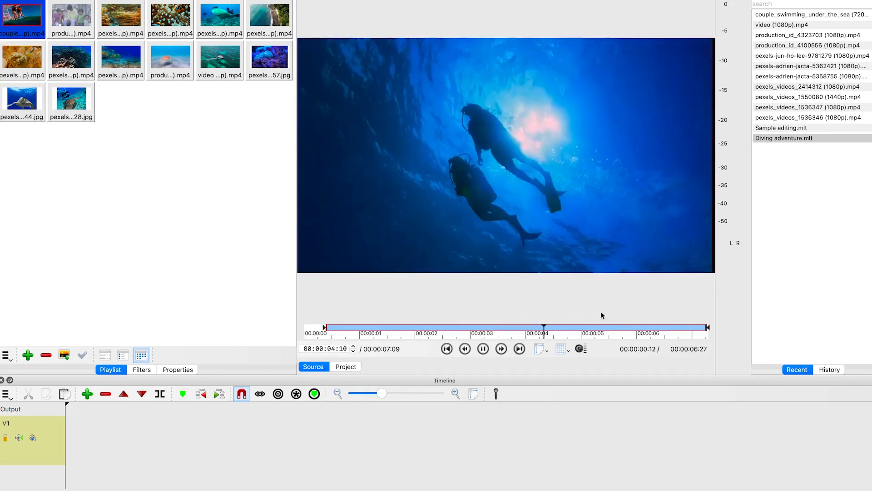
left_click(632, 322)
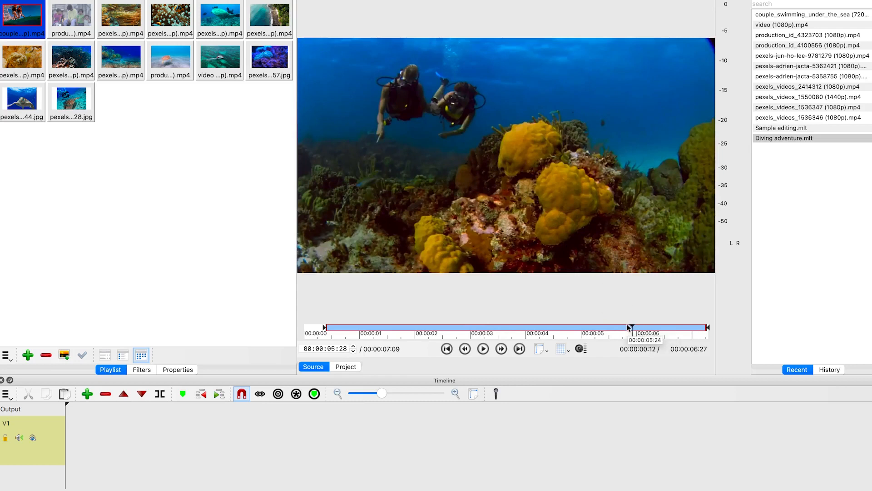
key("o")
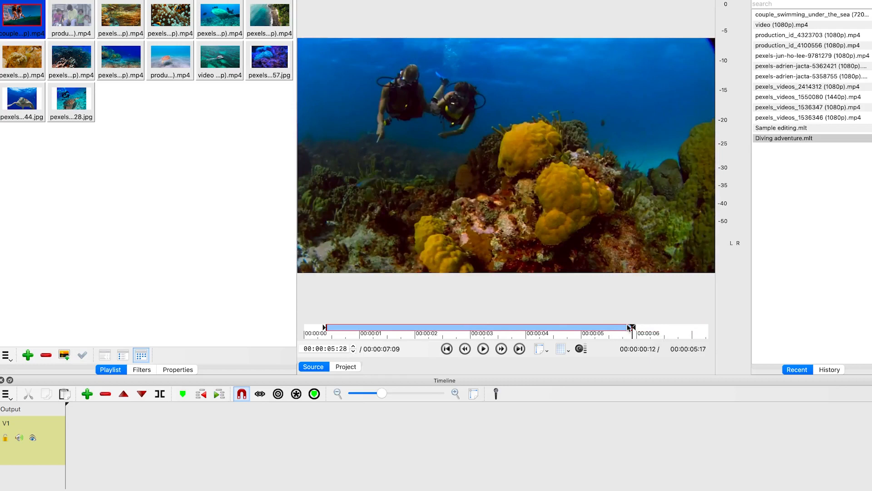
Overwrite the trimmed couple_swimming_under_the_sea clip onto the start of the V1 track
left_click_drag(531, 165, 58, 438)
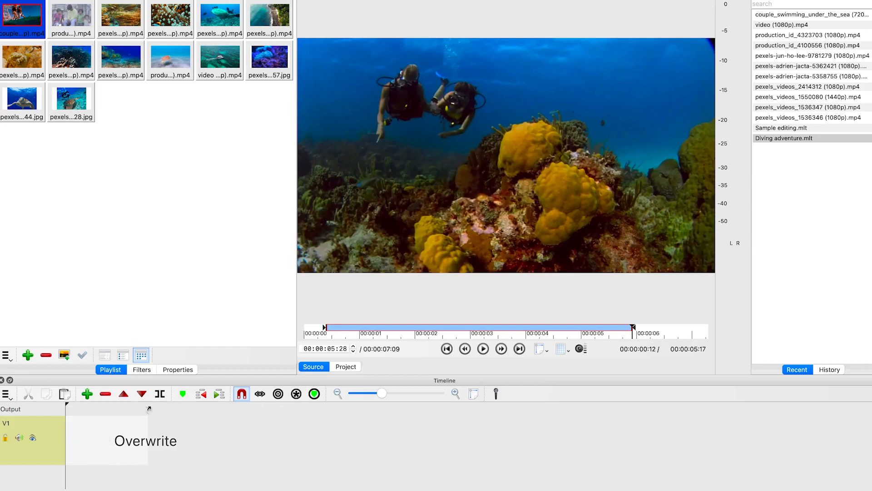
left_click_drag(148, 408, 149, 409)
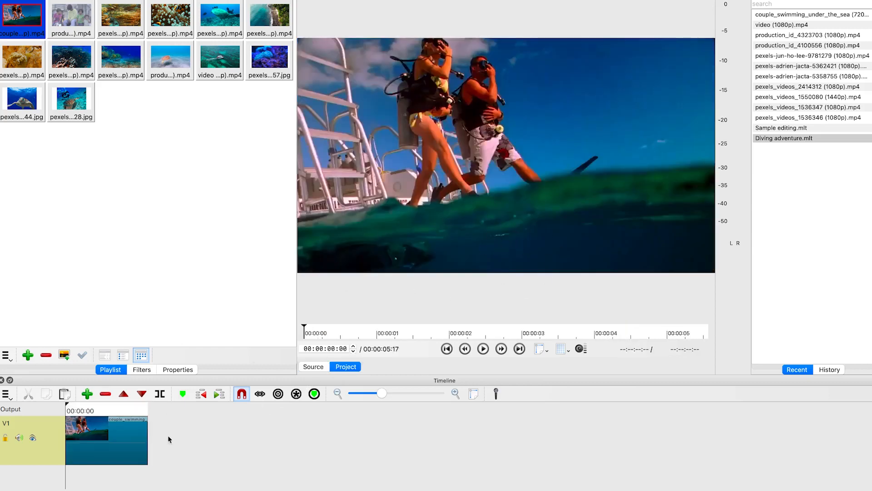
left_click(114, 448)
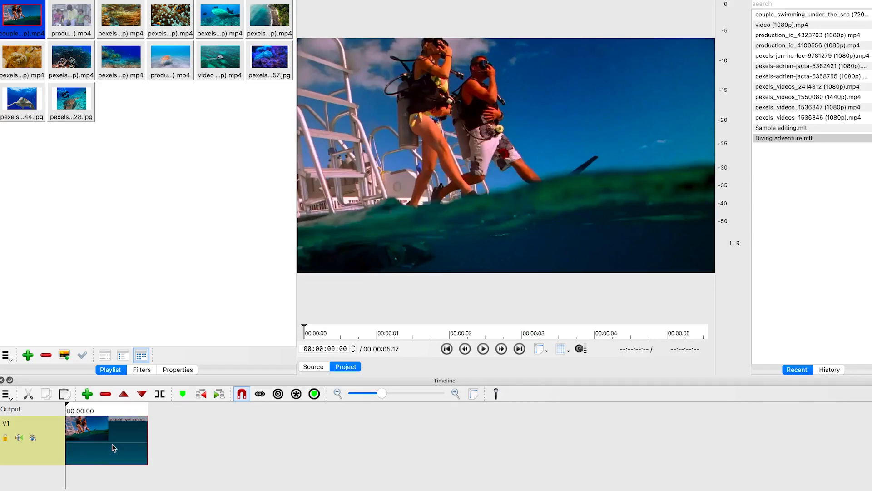
Scrub and play the timeline to preview the first clip
left_click_drag(67, 405, 101, 410)
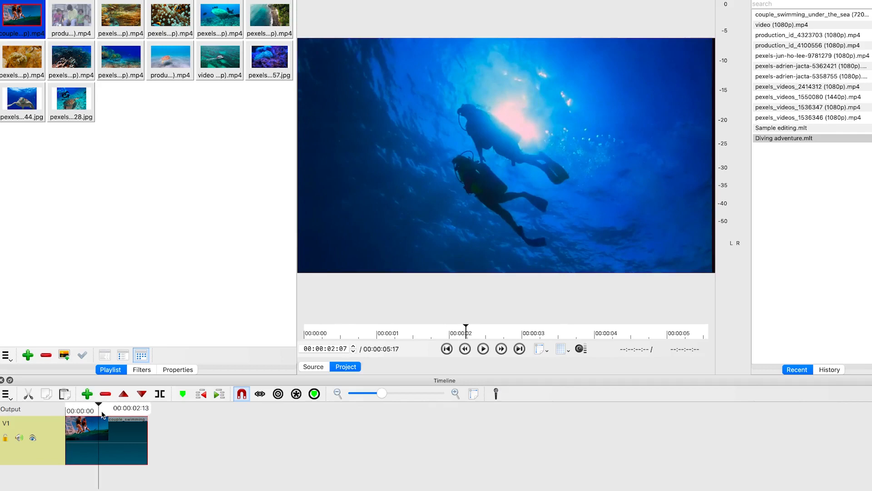
key("space")
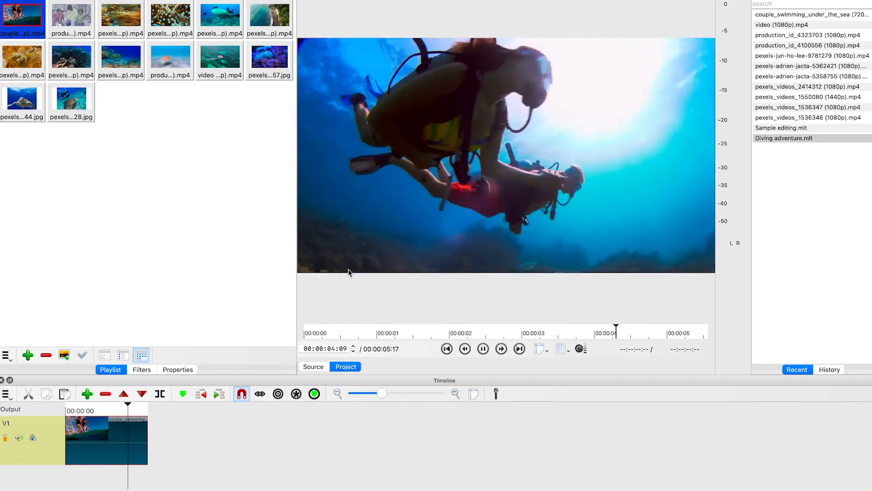
key("space")
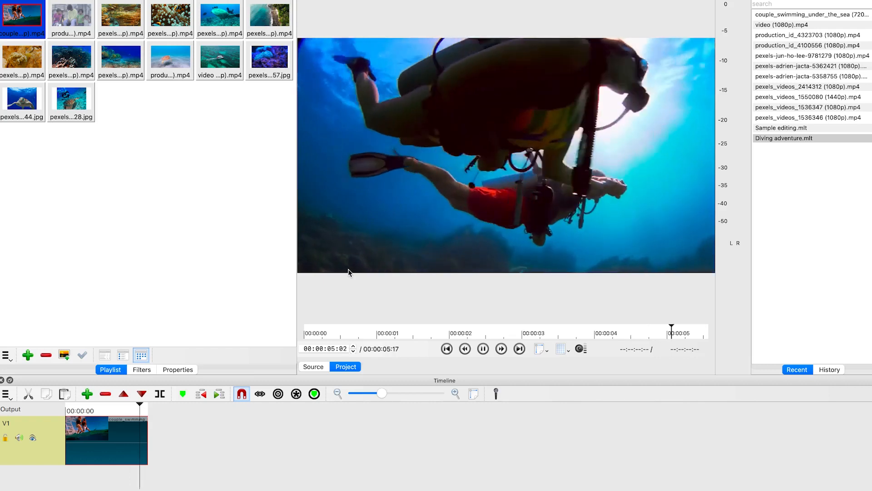
key("space")
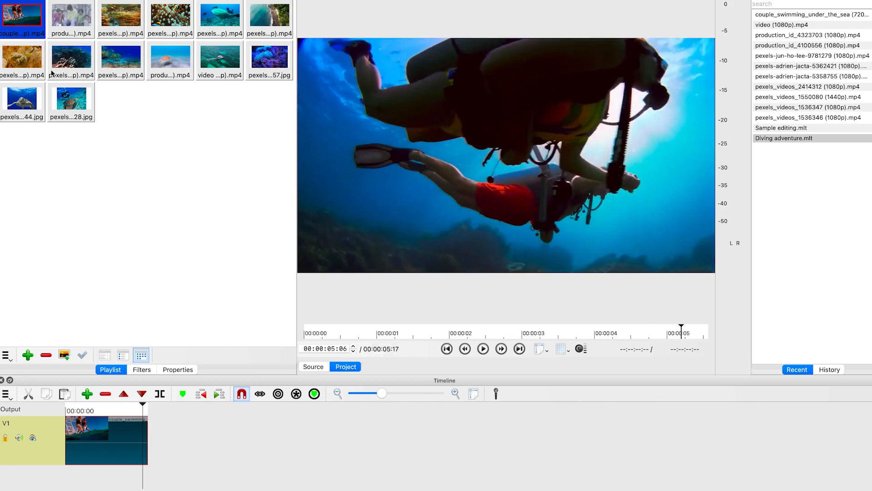
Add the pexels_videos_2414312 clip to the V1 track after the first clip
left_click_drag(22, 56, 177, 432)
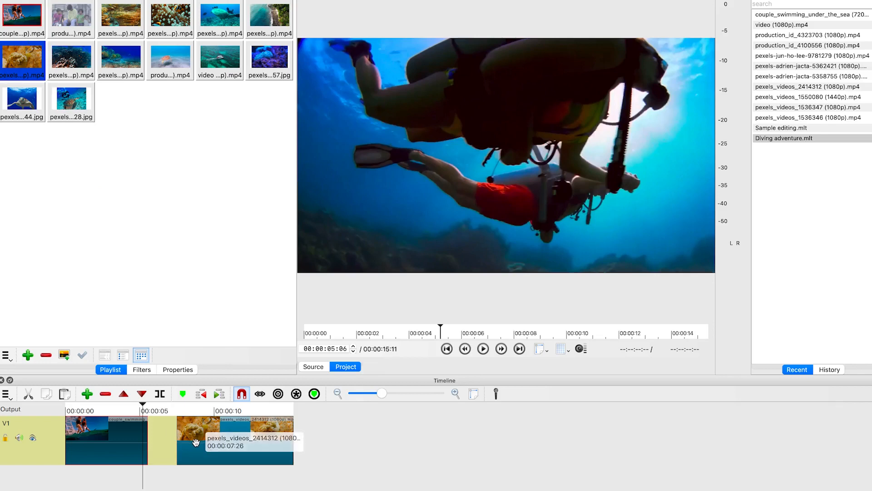
left_click(162, 444)
left_click(226, 444)
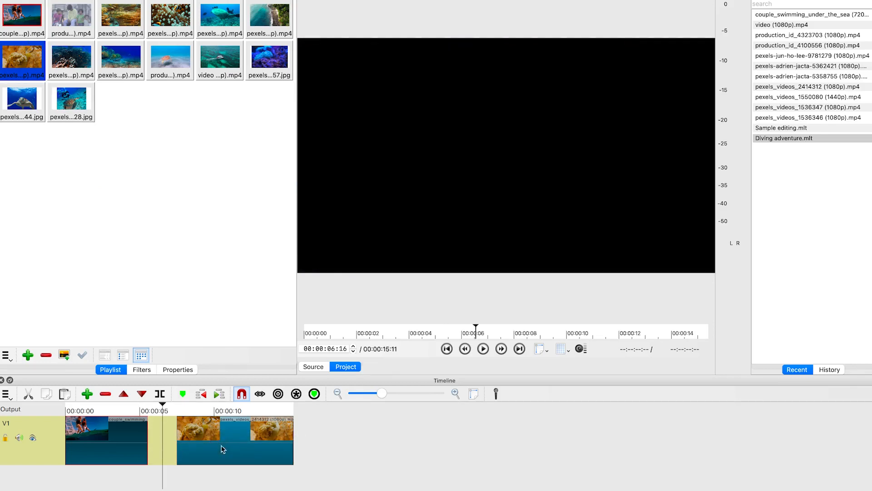
Move the pexels_videos_2414312 clip left to close the gap, toggling snapping while positioning
left_click_drag(227, 461, 199, 451)
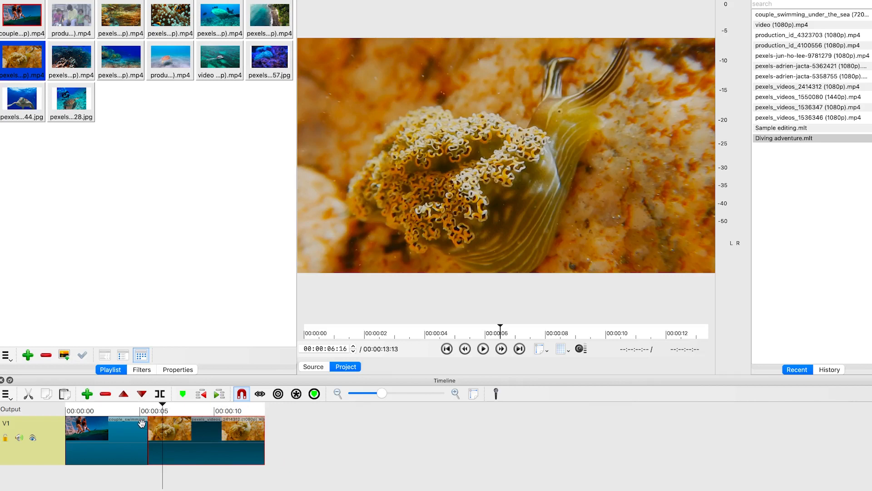
left_click(243, 394)
mouse_move(199, 455)
left_mouse_down()
mouse_move(246, 457)
mouse_move(189, 459)
mouse_move(218, 462)
mouse_move(206, 454)
mouse_move(213, 455)
left_mouse_up()
left_click(242, 394)
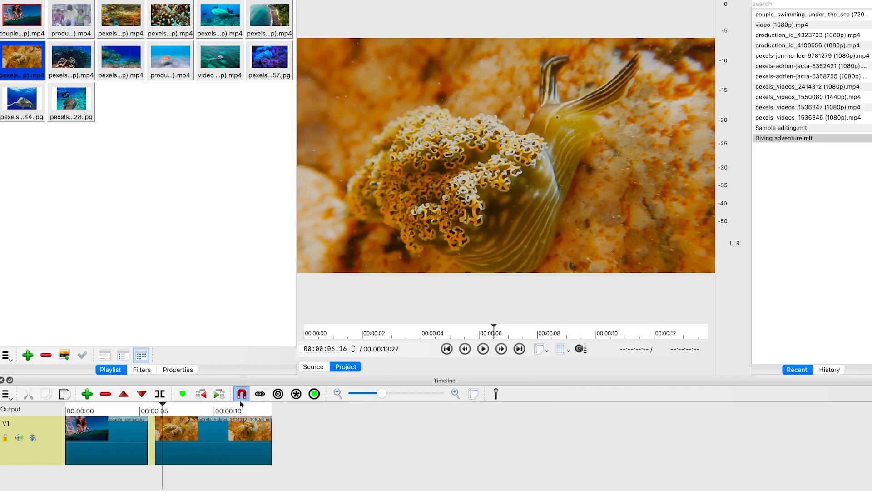
left_click_drag(203, 451, 193, 452)
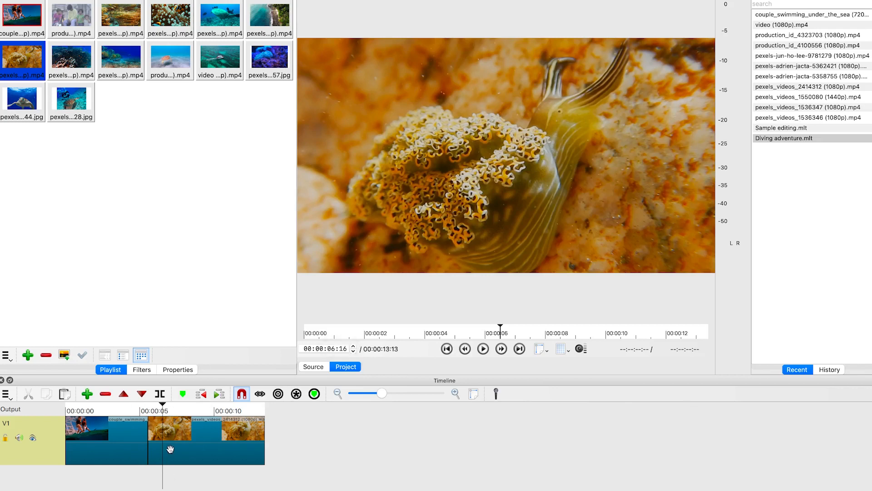
Add pexels_videos_1536347 from the recent files list into the playlist
left_click(165, 408)
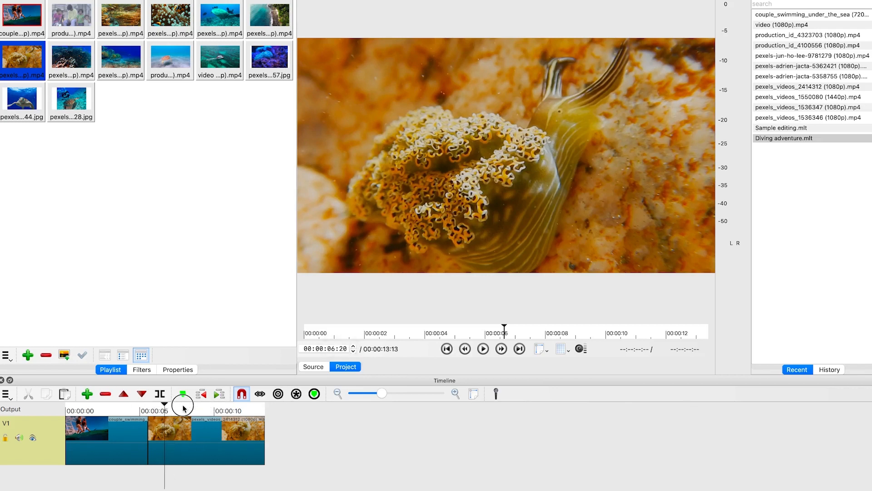
left_click(183, 407)
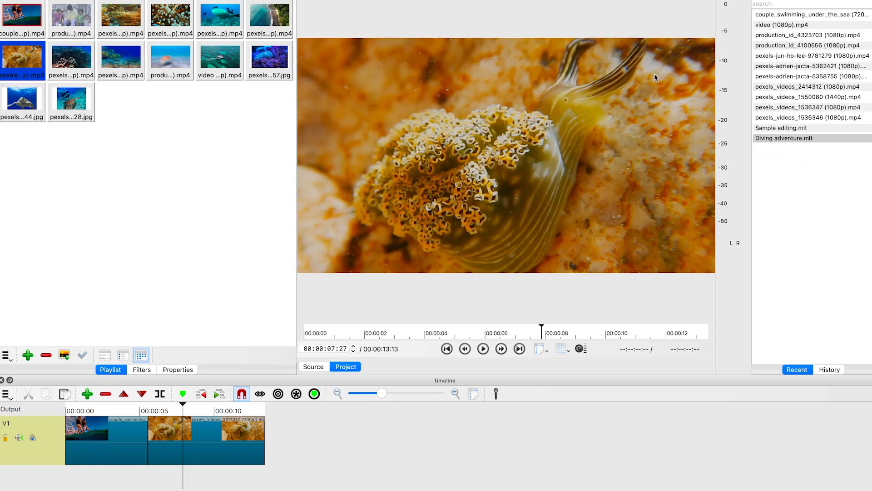
left_click_drag(780, 128, 89, 186)
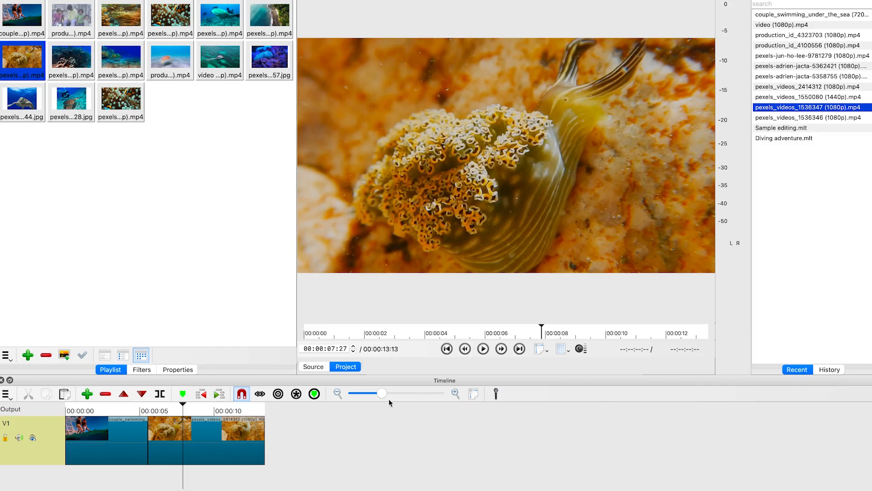
Zoom the timeline in and out and inspect the clip's context menu options
left_click_drag(383, 394, 399, 401)
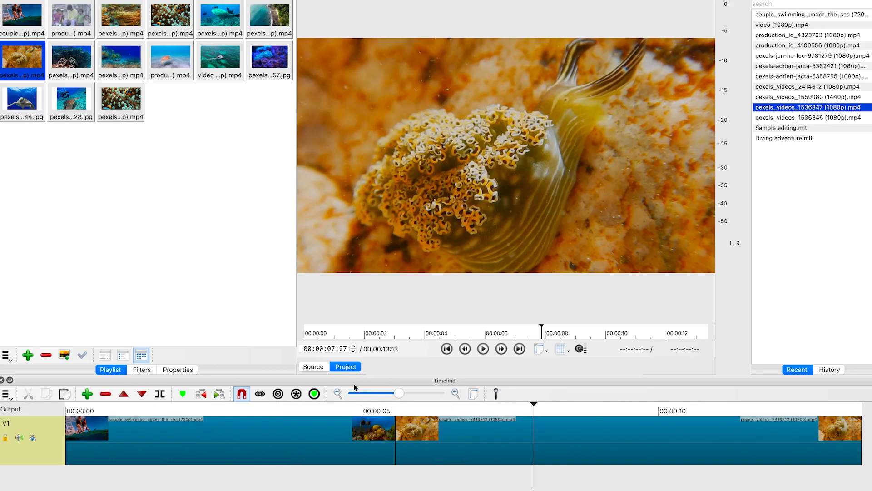
left_click(338, 392)
left_click(338, 393)
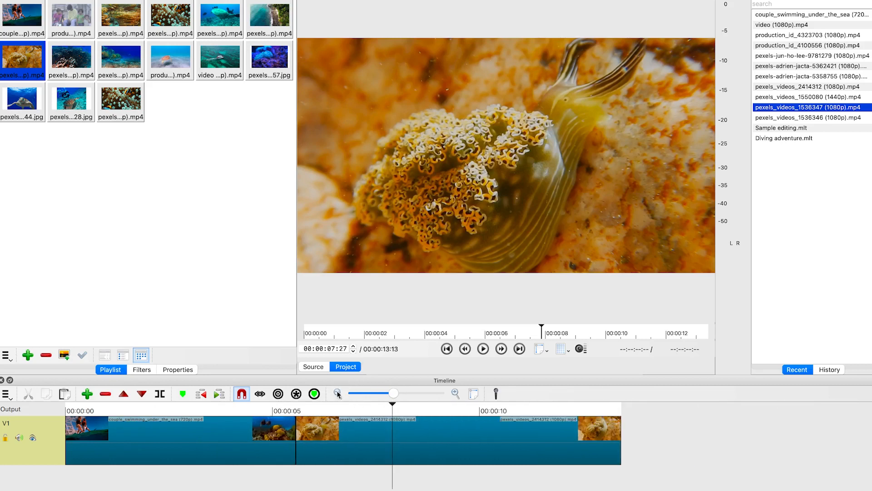
left_click(455, 393)
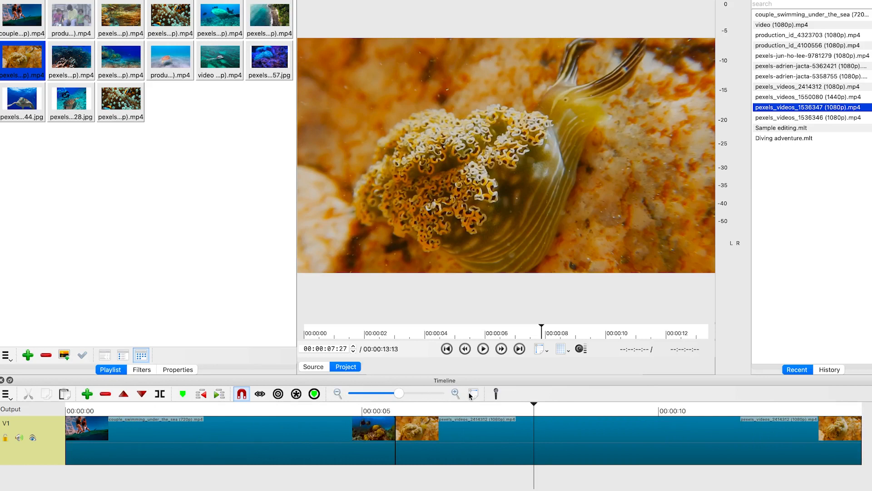
left_click(472, 394)
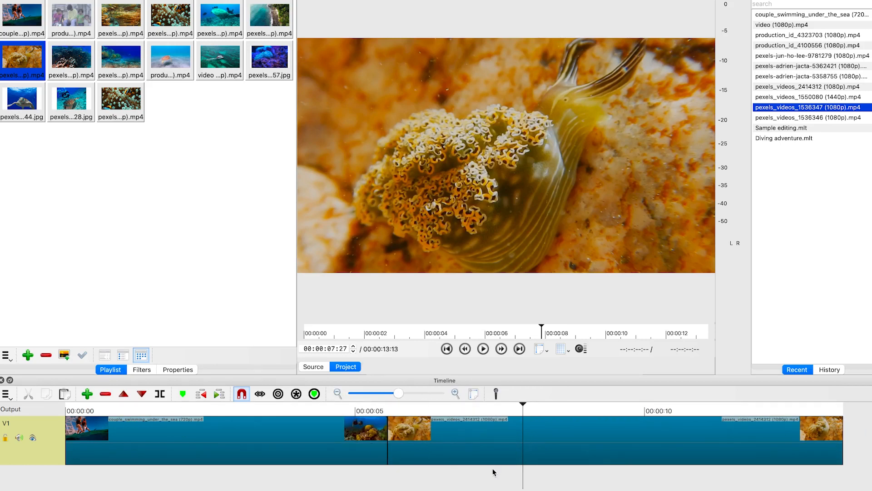
left_click(127, 447)
right_click(229, 447)
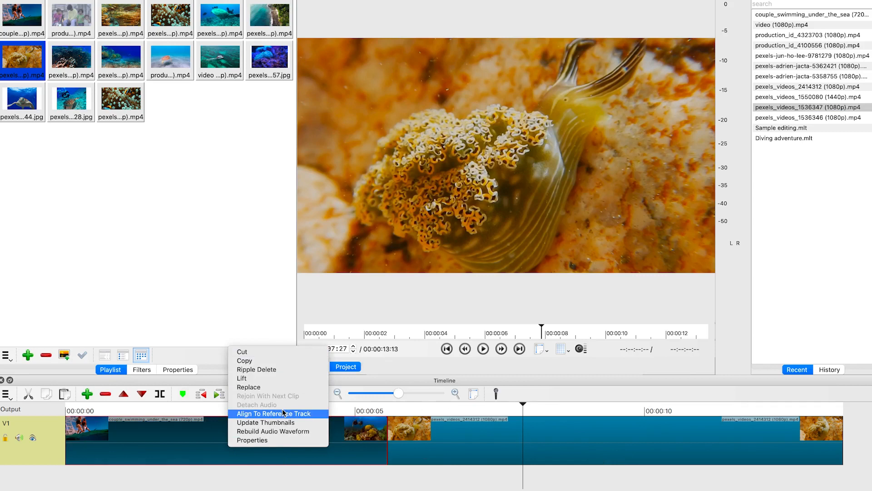
left_click(185, 443)
left_click(30, 447)
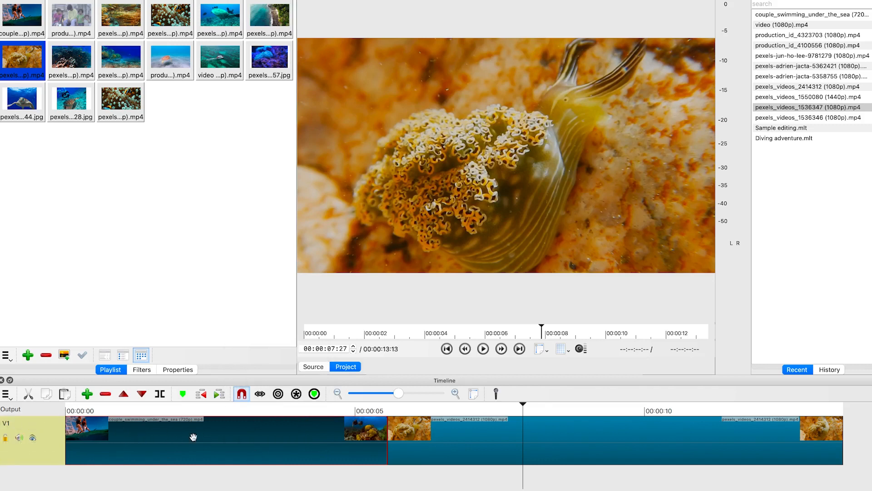
Rename the V1 track as "Main clip"
left_click(15, 418)
left_click(3, 430)
right_click(6, 427)
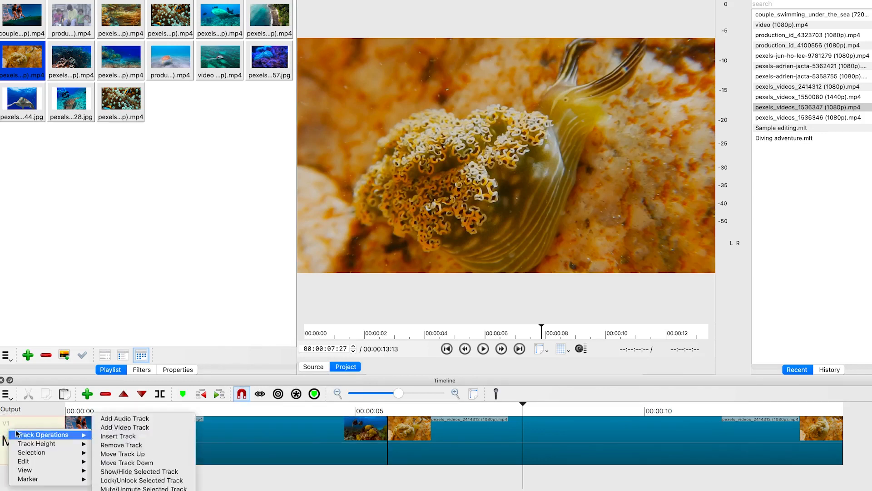
mouse_move(33, 471)
double_click(11, 424)
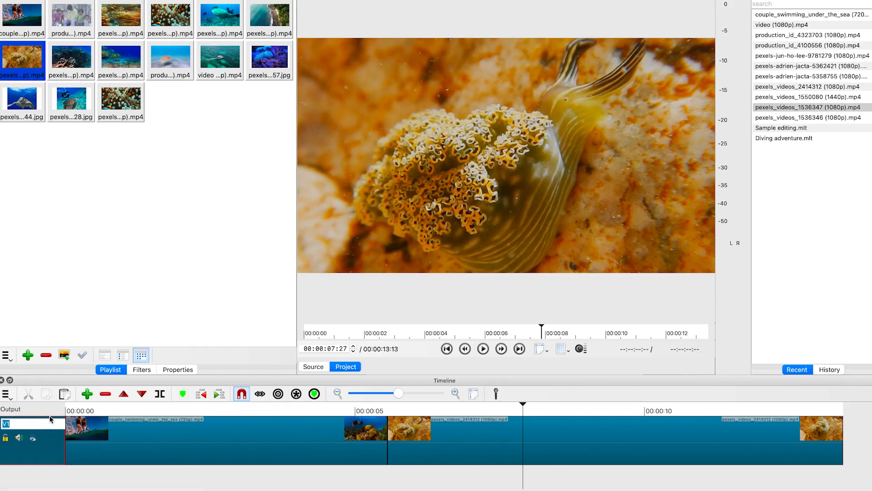
type("Main clip")
left_click(145, 473)
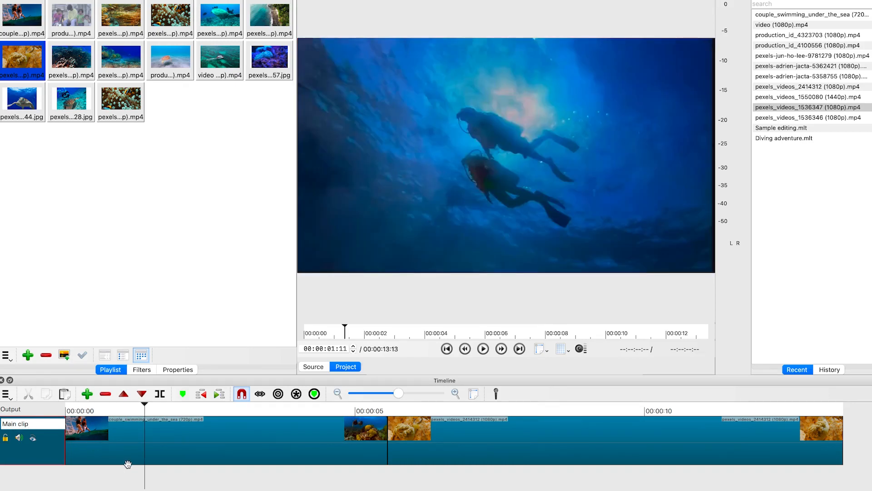
Hide and show the Main clip track, then lock and unlock it
left_click(33, 438)
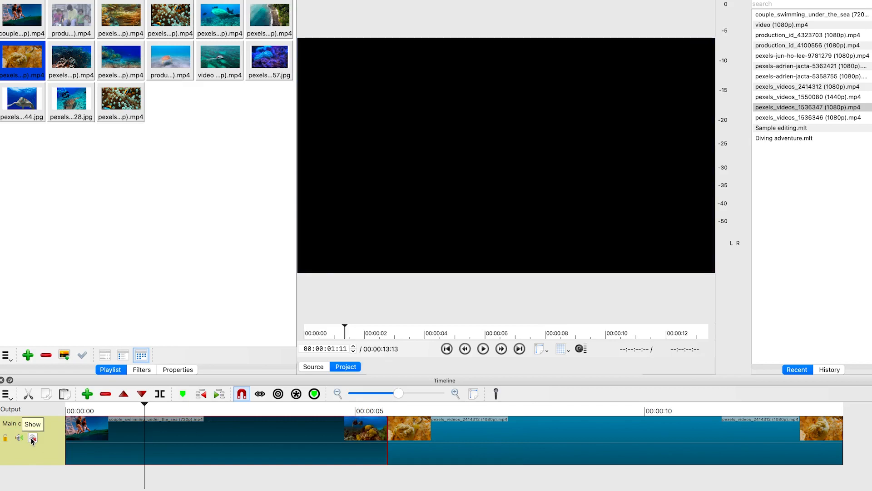
left_click(32, 437)
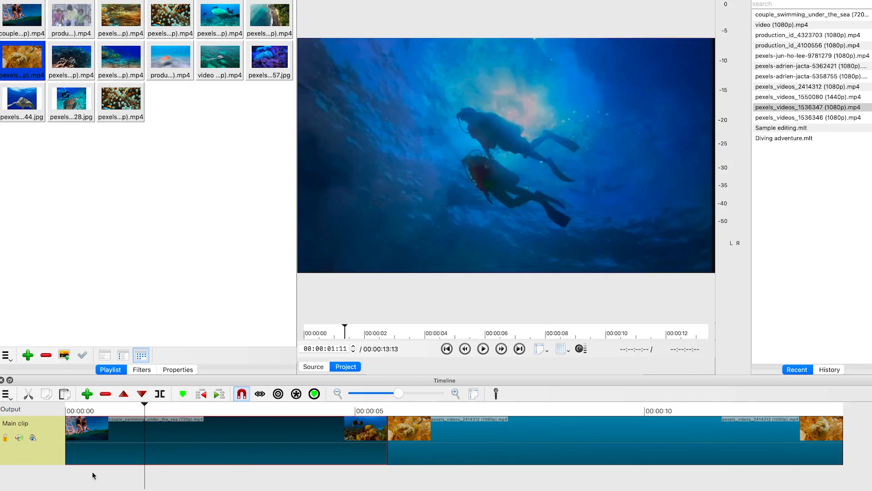
left_click(5, 438)
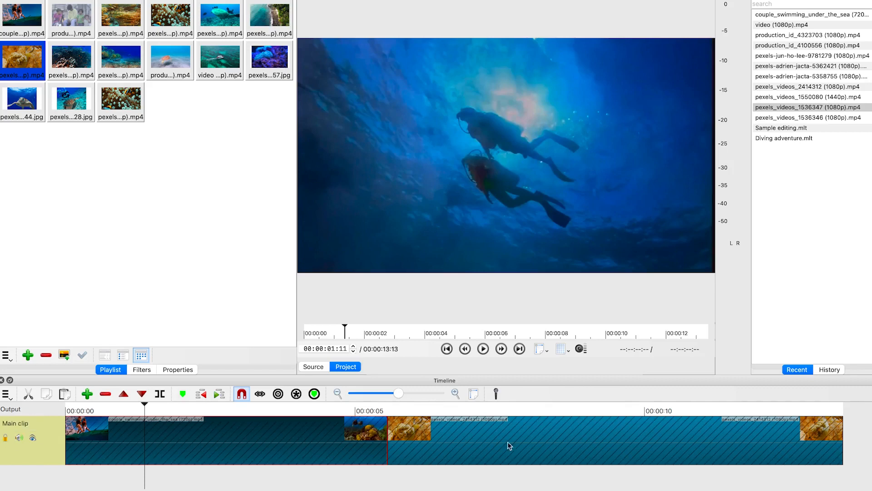
left_click_drag(19, 438, 5, 438)
left_click(6, 438)
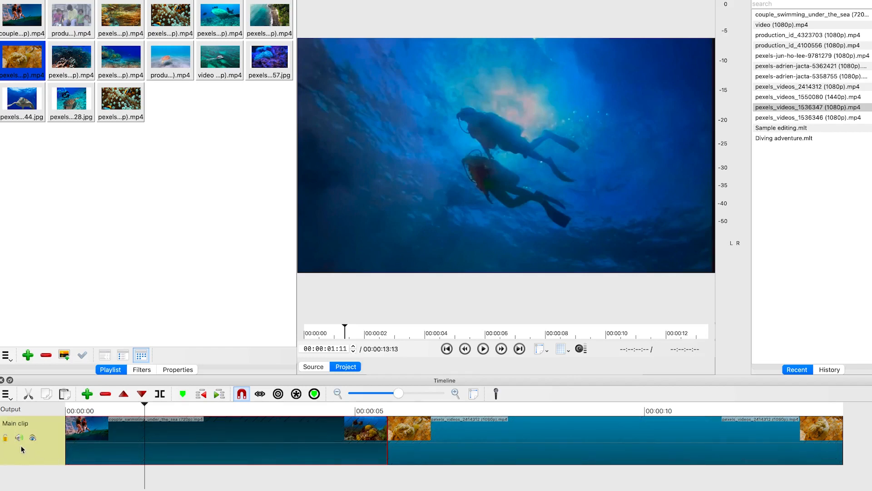
Browse the track context menu's View options and play back the project timeline
right_click(37, 455)
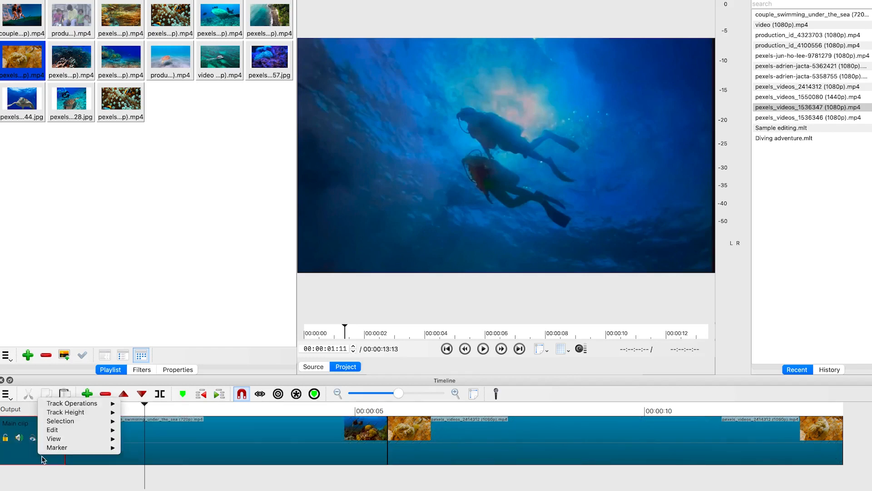
right_click(34, 473)
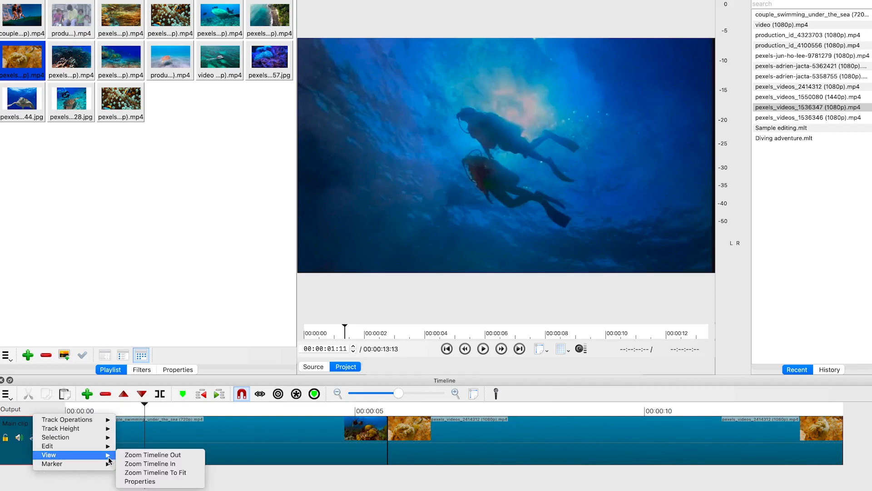
left_click(245, 483)
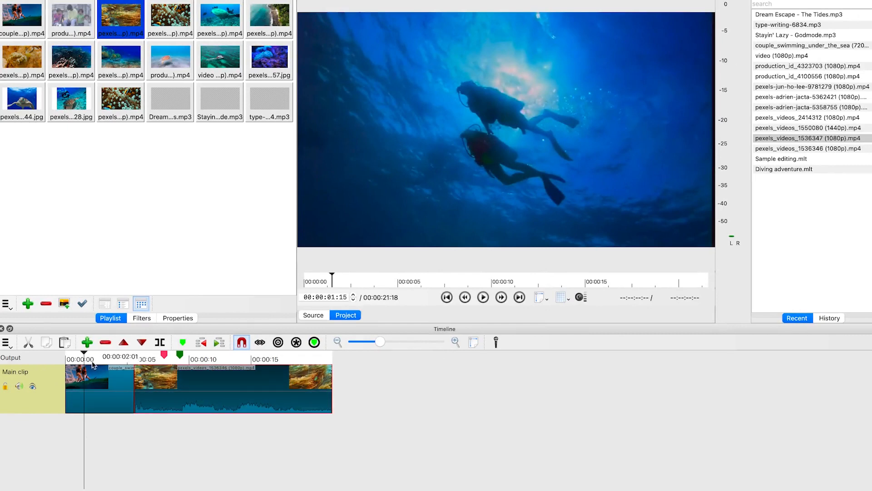
key("space")
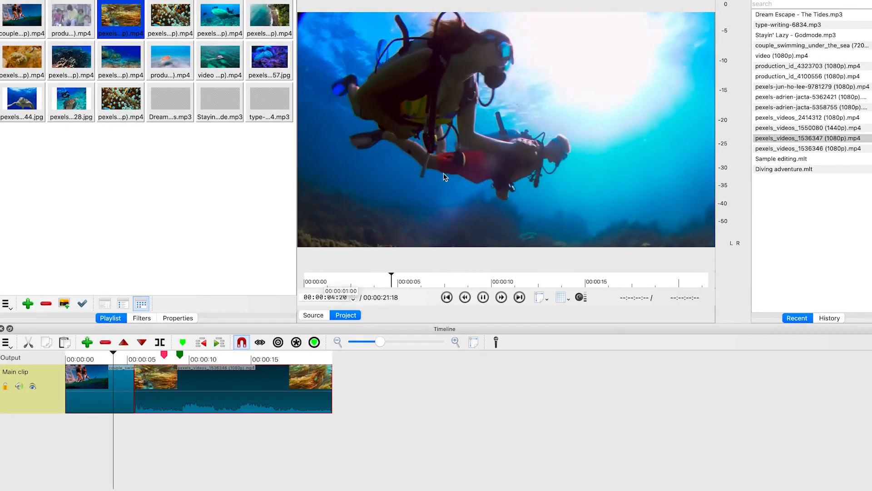
Split the second clip on the Main clip track at the playhead, about 00:00:10
key("space")
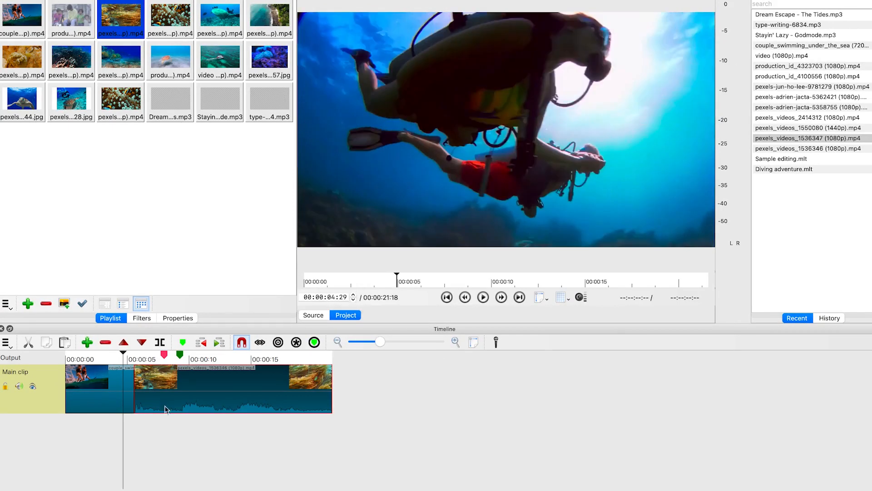
left_click(121, 354)
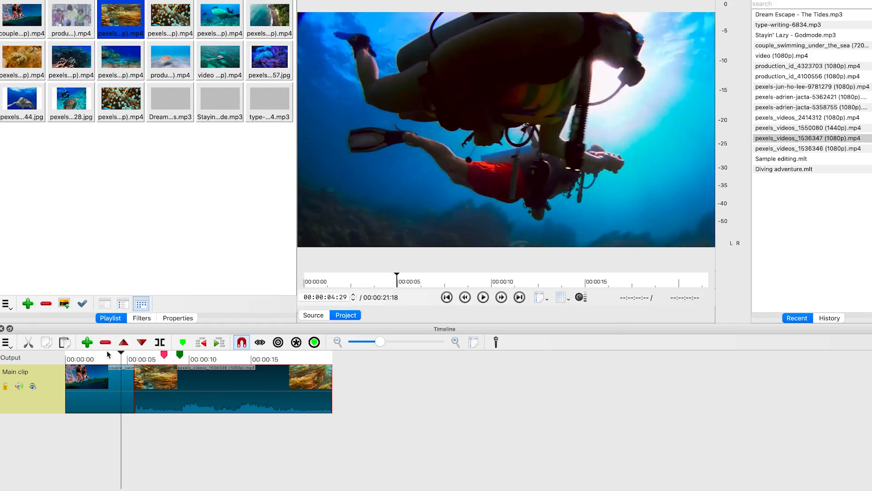
left_click(108, 354)
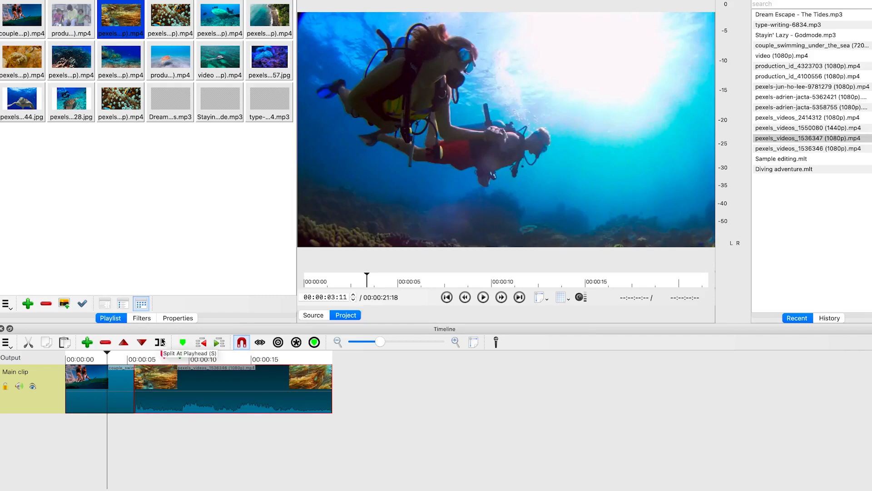
left_click_drag(109, 353, 215, 373)
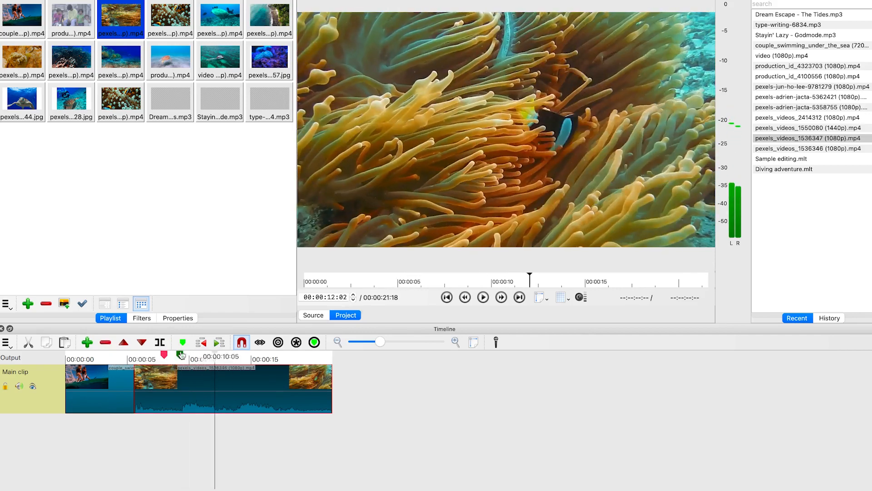
left_click(161, 344)
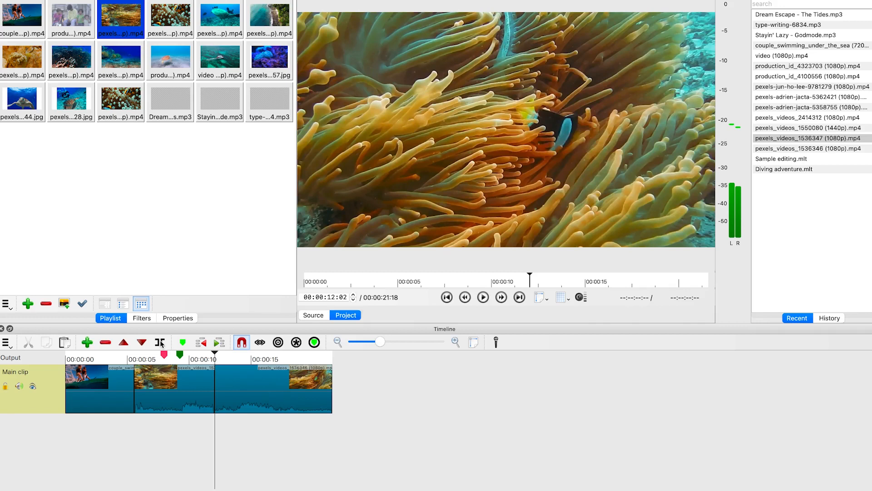
Split the clip again at about 00:00:16:22, then undo both splits
left_click(269, 394)
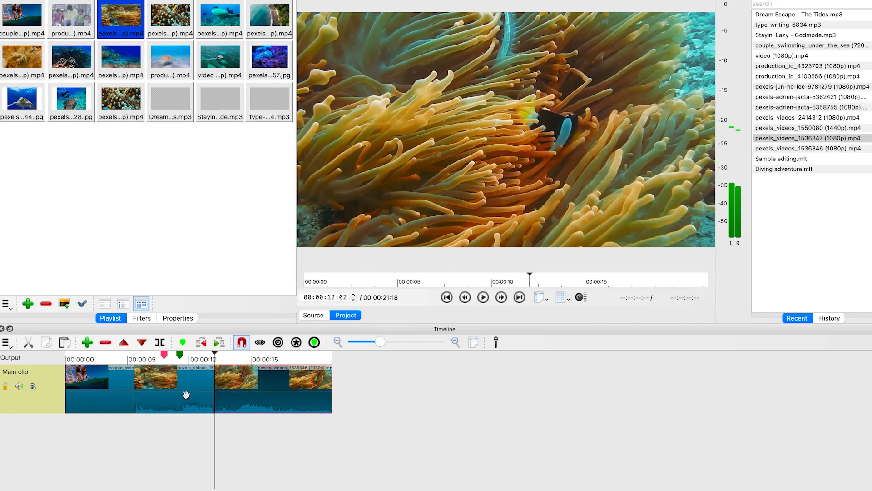
left_click(182, 395)
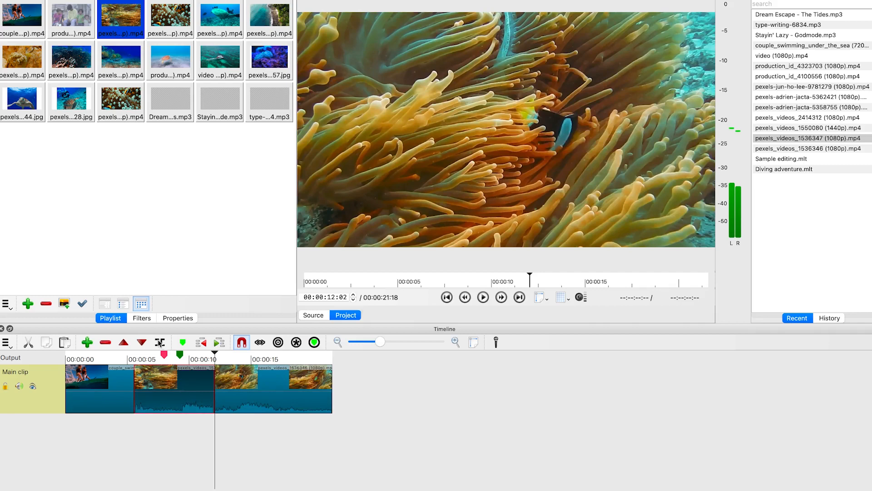
left_click(258, 359)
left_click_drag(258, 360, 272, 365)
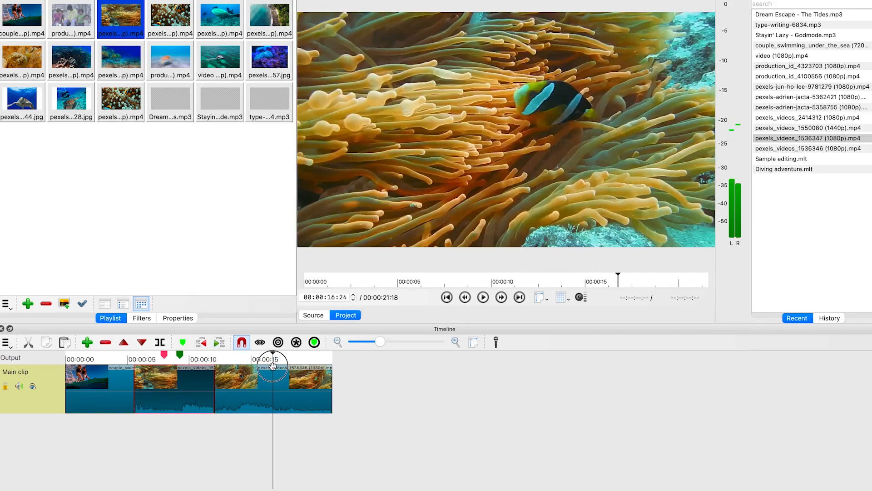
key("s")
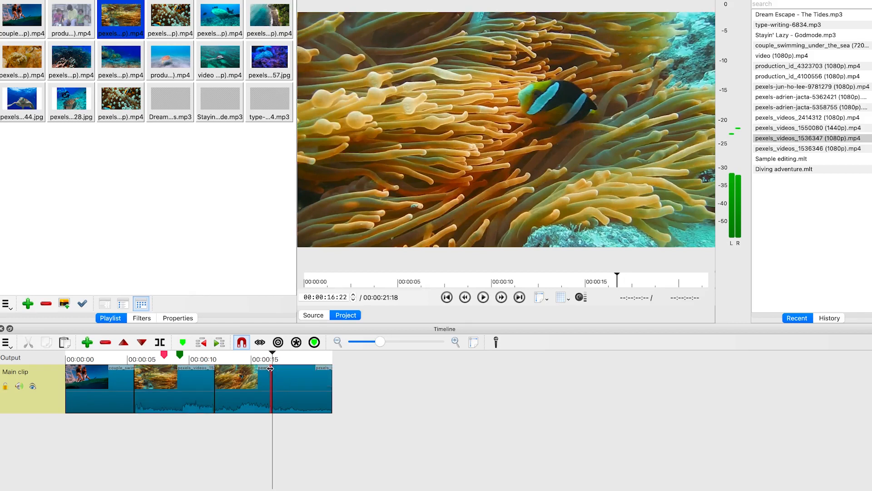
left_click(295, 386)
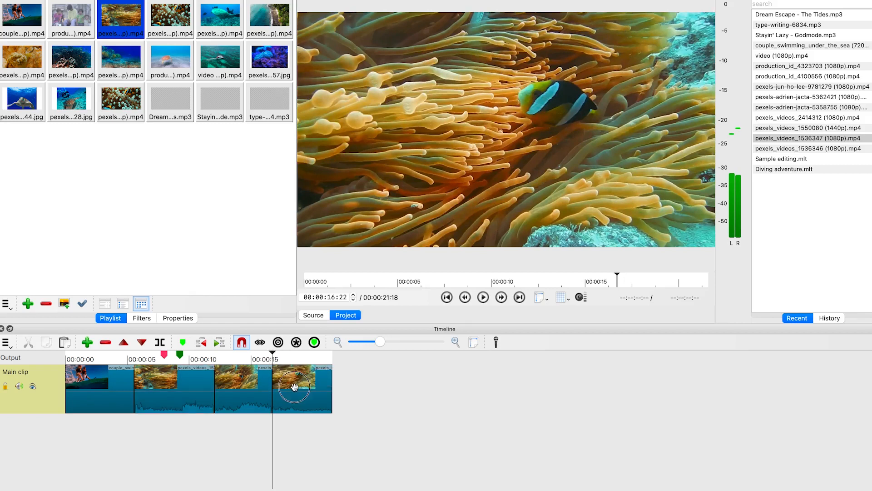
left_click(257, 395)
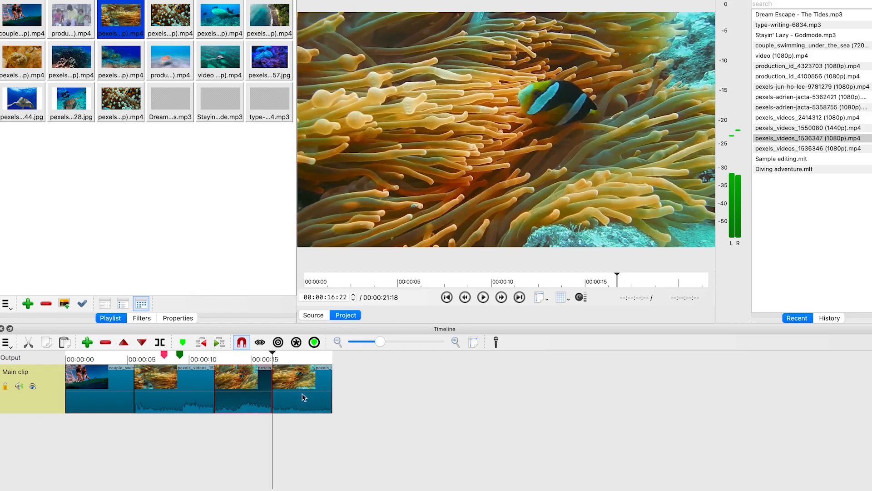
left_click(305, 397)
left_click(259, 390)
left_click(300, 392)
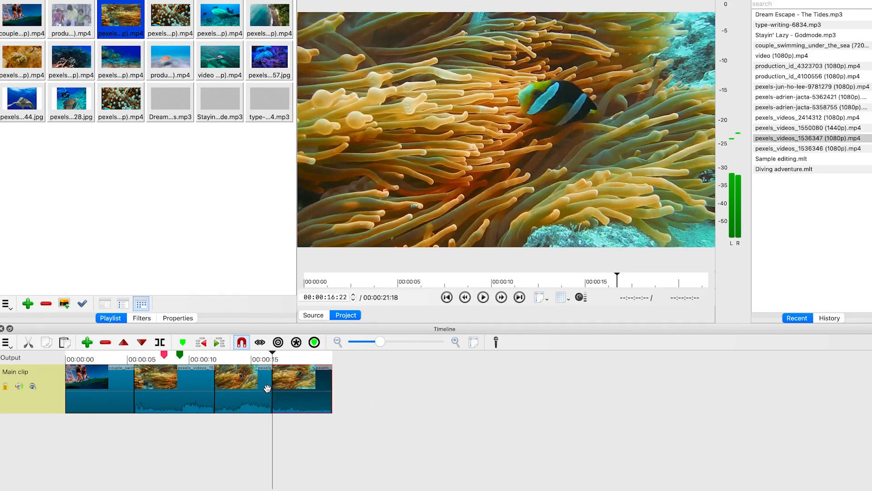
key("super+z")
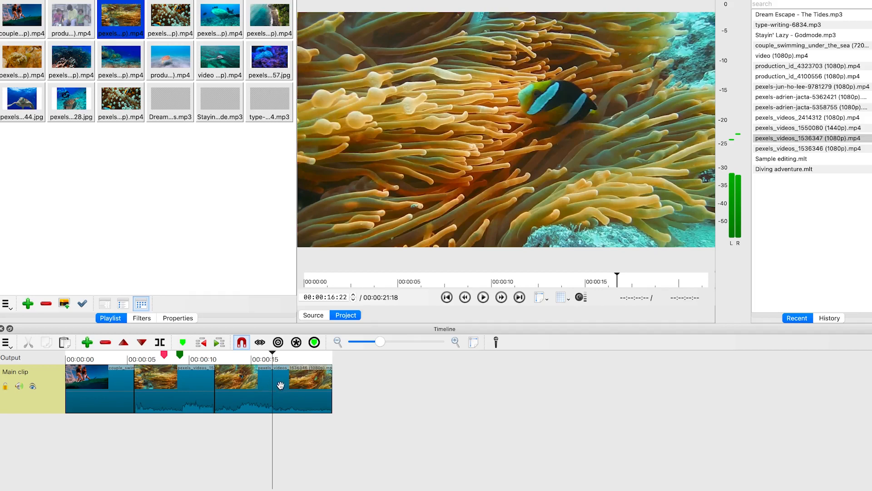
key("super+z")
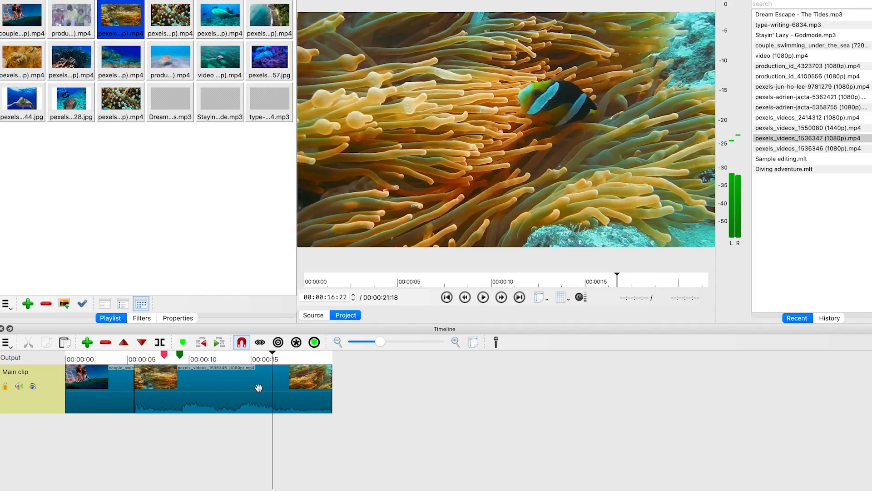
Split the clip at the playhead and delete the final segment, then undo the deletion
left_click(248, 397)
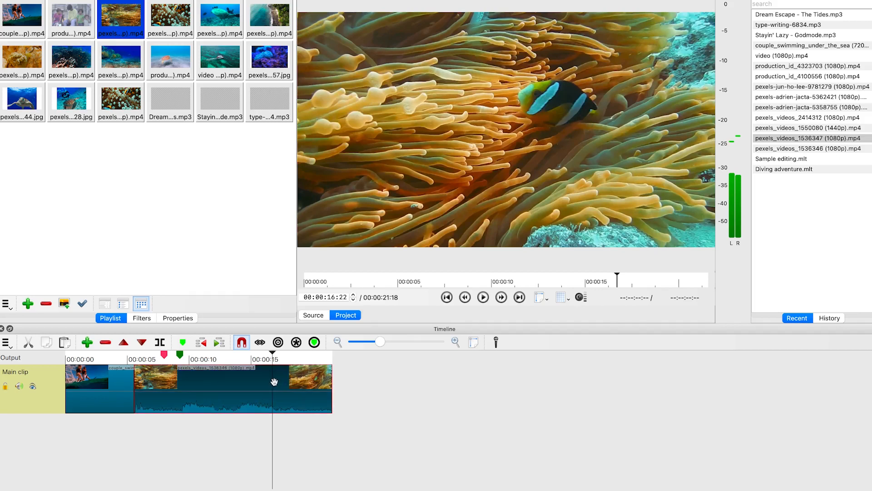
key("s")
left_click(311, 393)
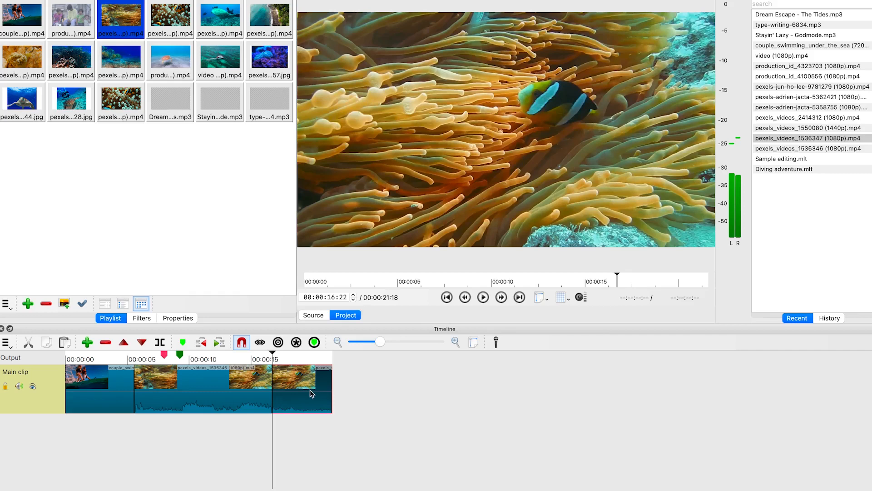
key("Delete")
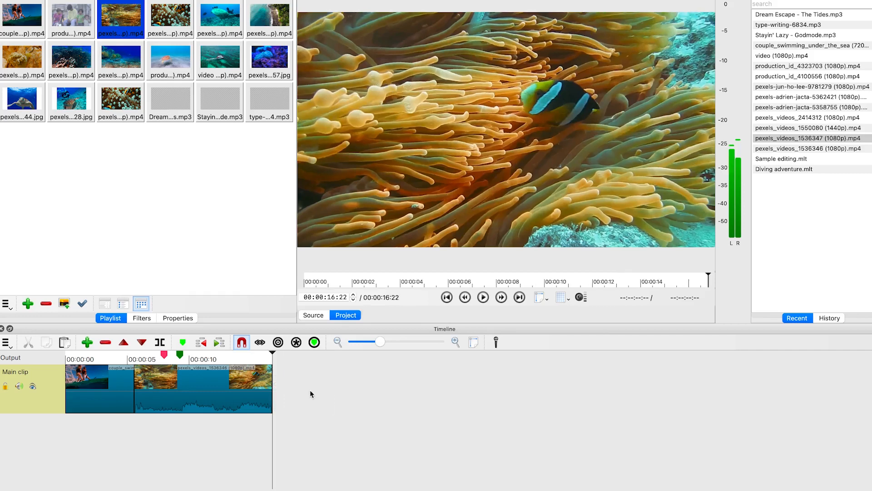
key("ctrl+z")
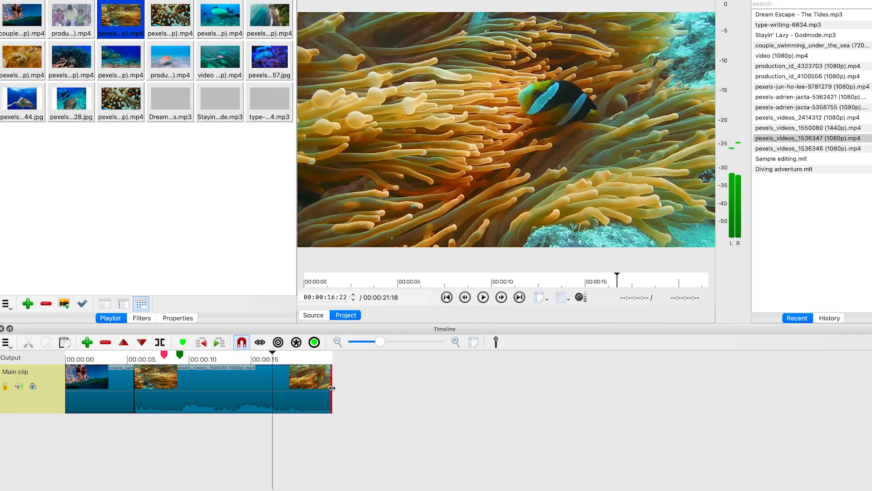
Trim the last clip's end so the timeline runs about 19 seconds, and trim about 4 seconds off the second clip's start
left_click_drag(331, 388, 265, 378)
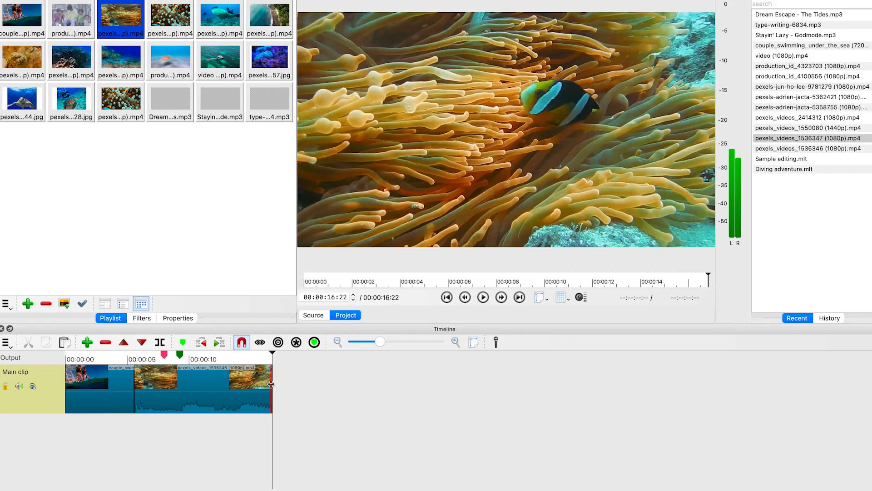
left_click_drag(271, 384, 300, 384)
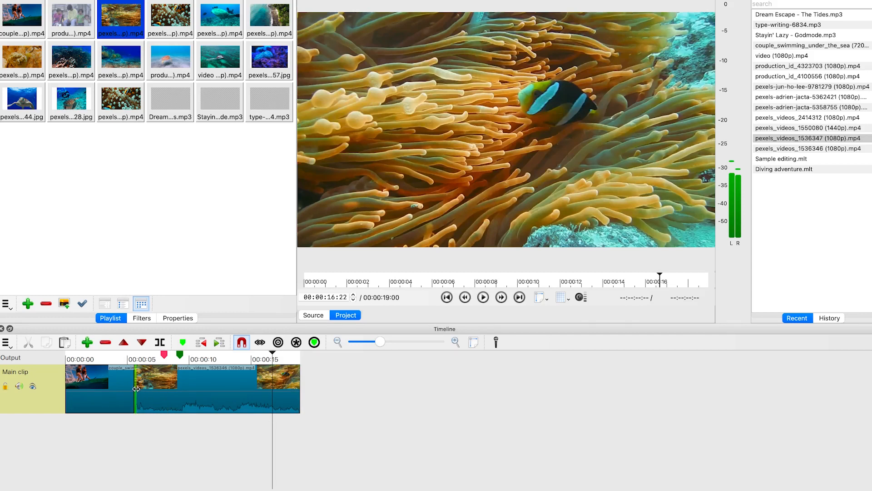
left_click_drag(136, 389, 191, 387)
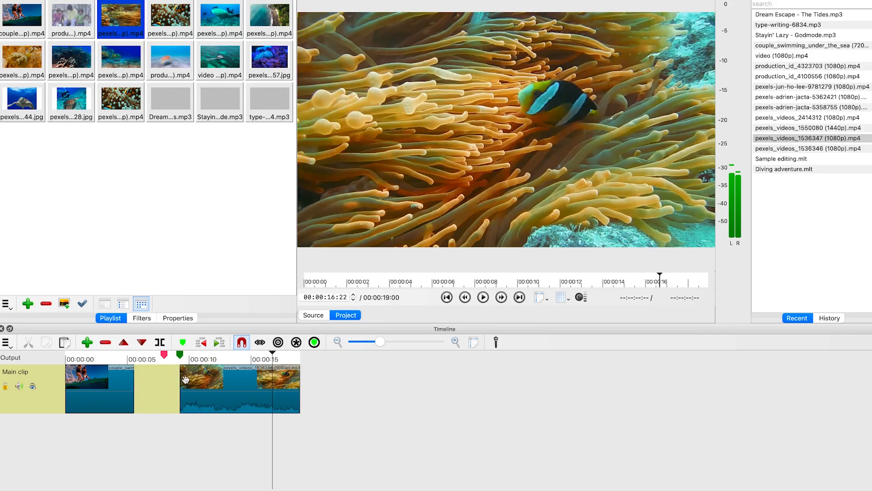
Ripple delete the gap left before the trimmed clip
right_click(153, 385)
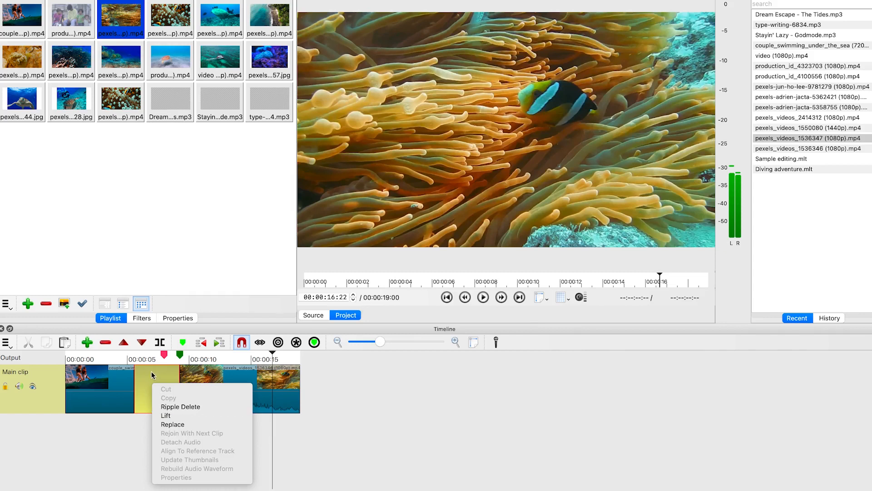
left_click(179, 406)
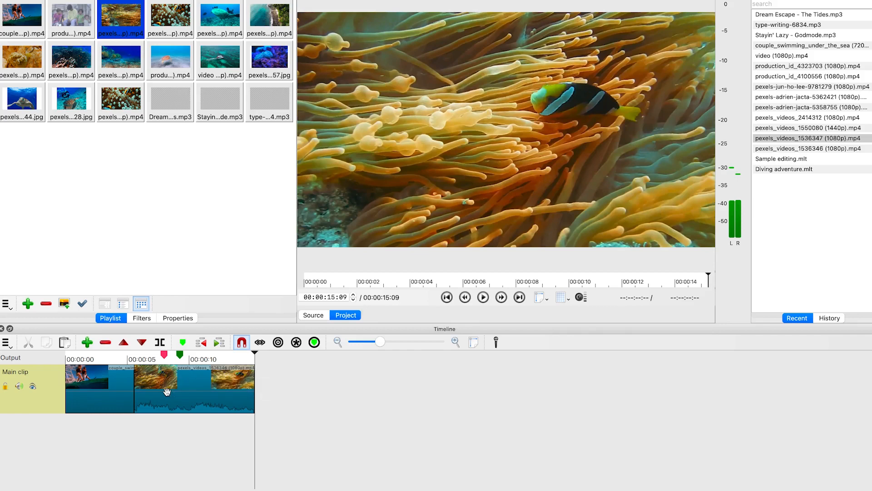
key("ctrl+z")
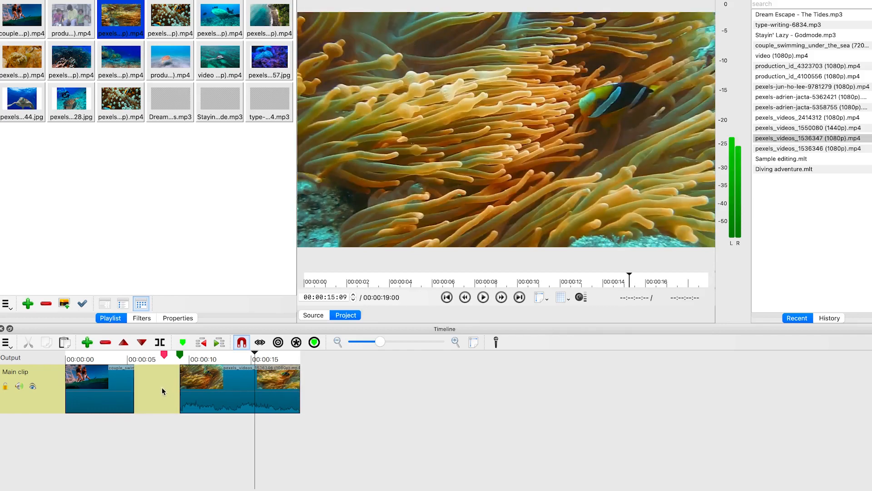
left_click(162, 387)
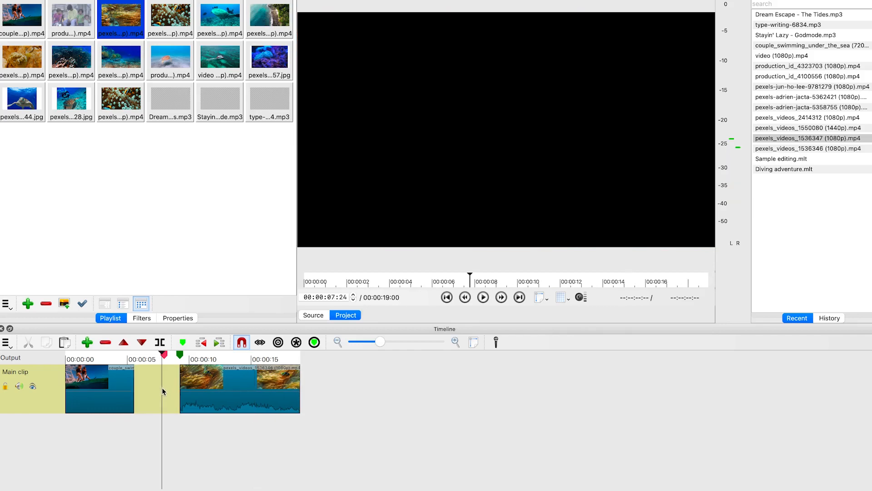
key("x")
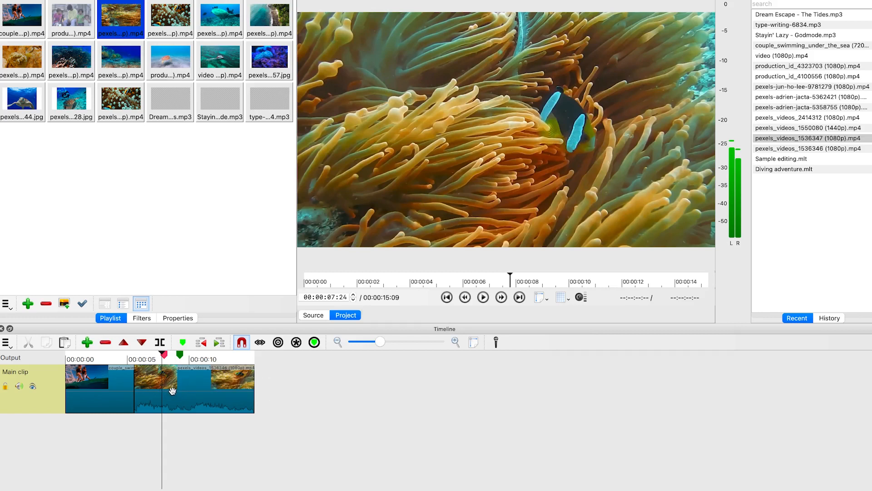
Split the second clip at 00:00:07:24 and ripple delete the segment before the playhead
left_click(173, 394)
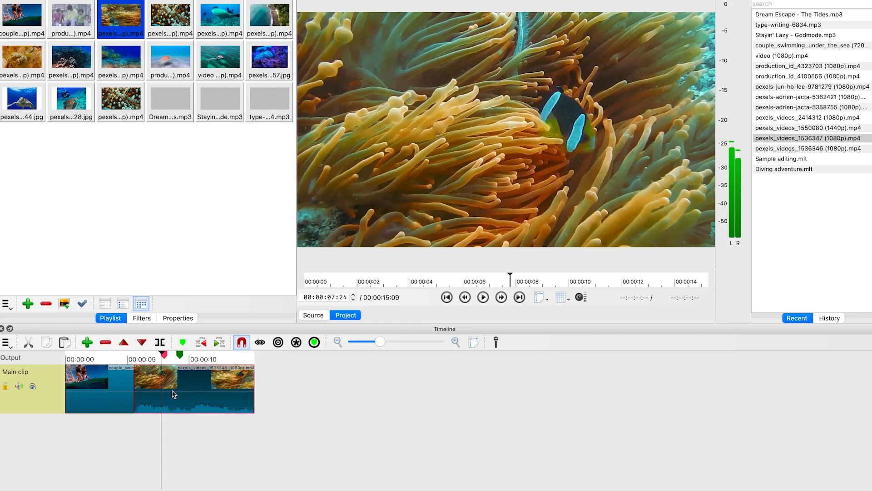
key("s")
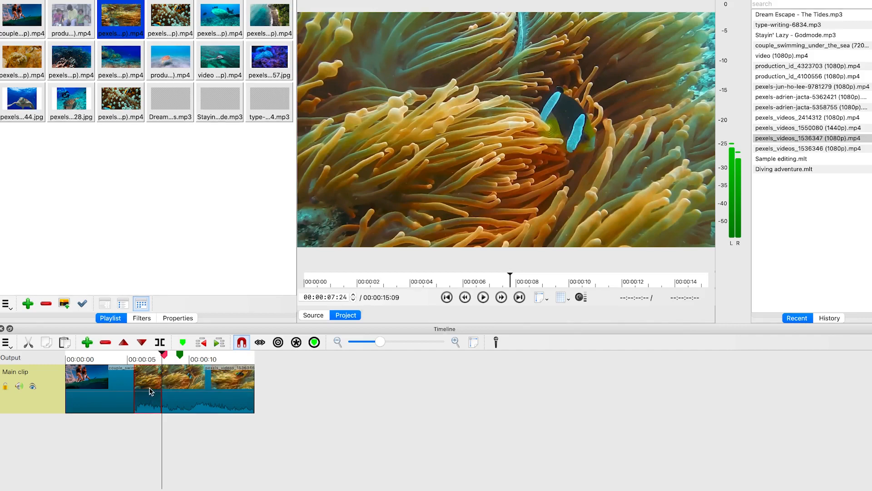
key("Delete")
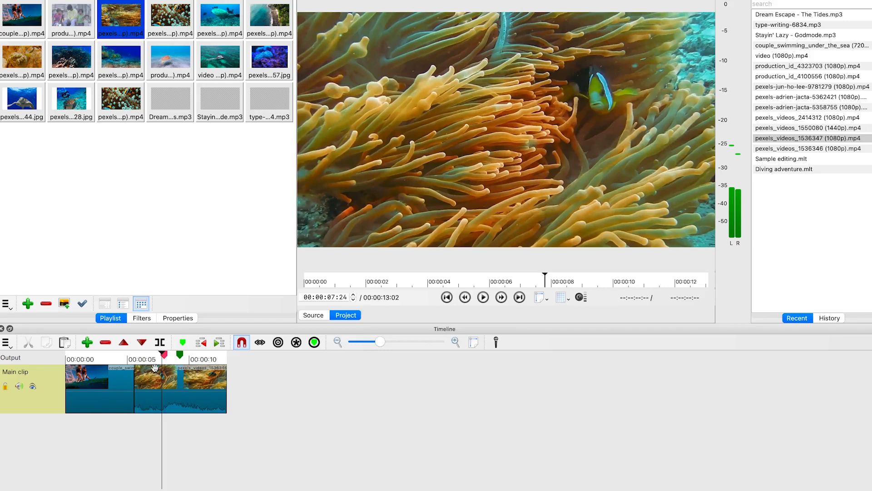
Add another pexels video clip from the playlist to the track around 00:00:15, after a gap
left_click_drag(162, 352, 118, 358)
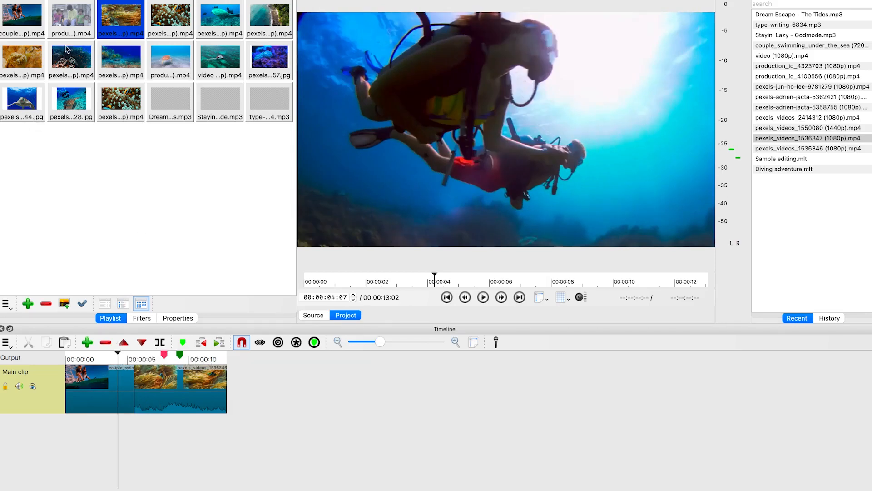
left_click_drag(171, 18, 253, 392)
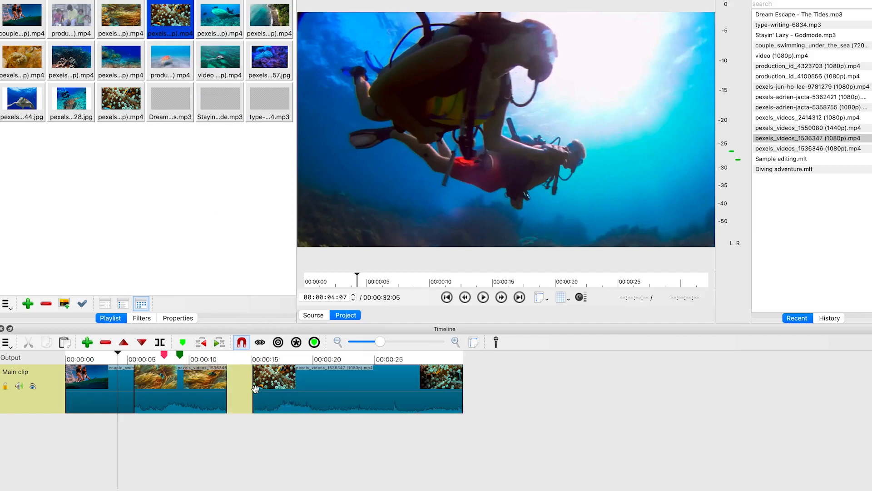
Move the added clip left against the previous clip, toggling snapping off and back on
left_click_drag(321, 399, 294, 402)
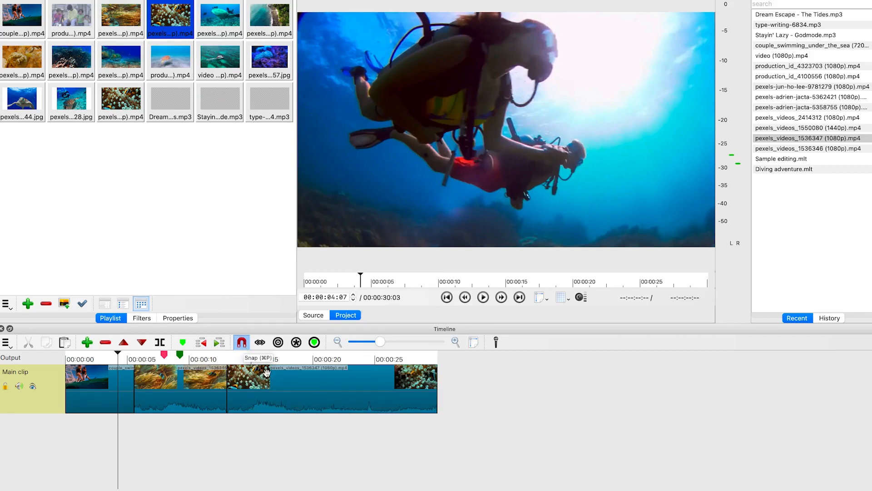
mouse_move(310, 403)
left_mouse_down()
mouse_move(331, 409)
mouse_move(307, 408)
left_mouse_up()
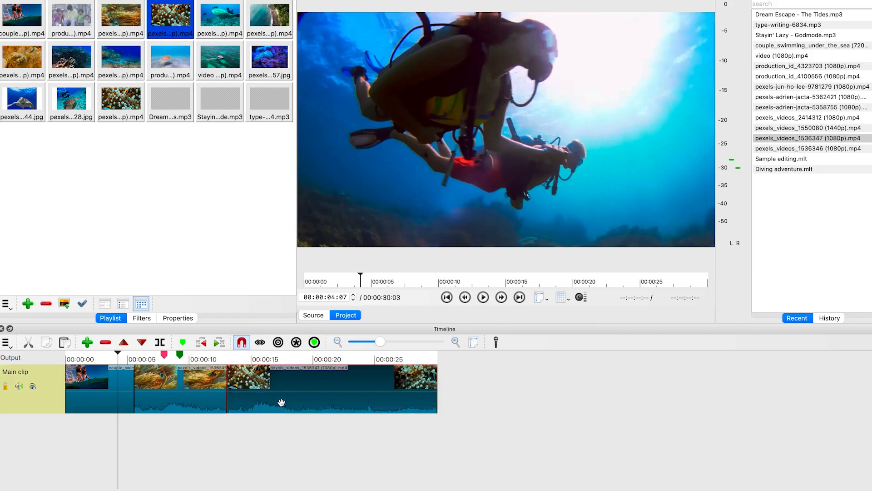
left_click(241, 343)
mouse_move(285, 407)
left_mouse_down()
mouse_move(277, 411)
mouse_move(286, 414)
mouse_move(283, 400)
left_mouse_up()
left_click(248, 344)
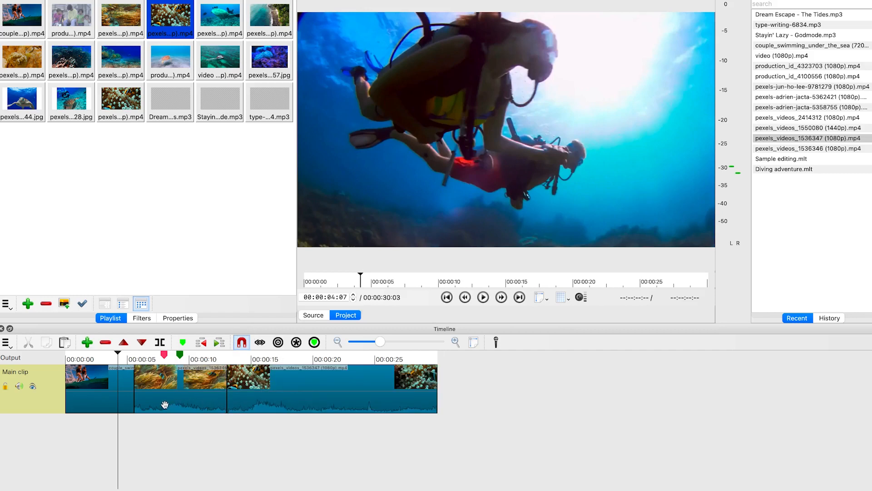
Move the opening clips from the start of the track to after the long clip, around 00:00:35
left_click(303, 431)
left_click_drag(303, 431, 743, 383)
left_click_drag(128, 386, 782, 384)
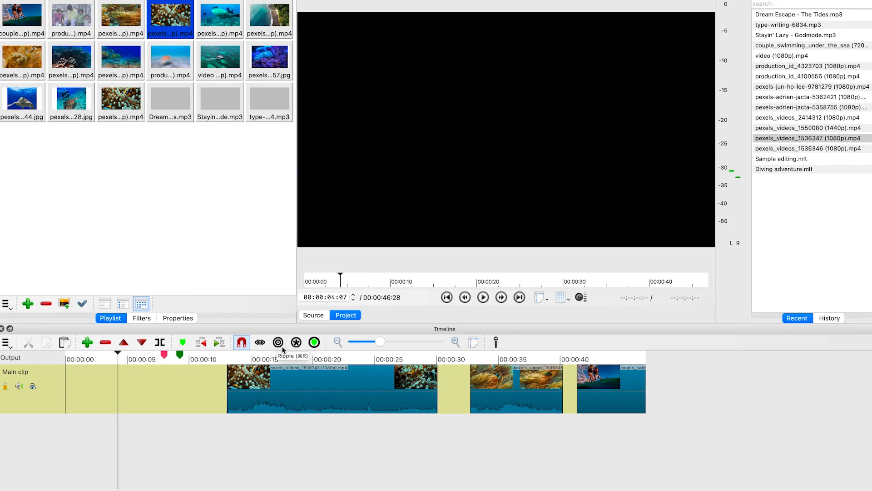
Undo the recent clip moves so the original clips sit back at the start of the track
key("super+z")
key("super+z")
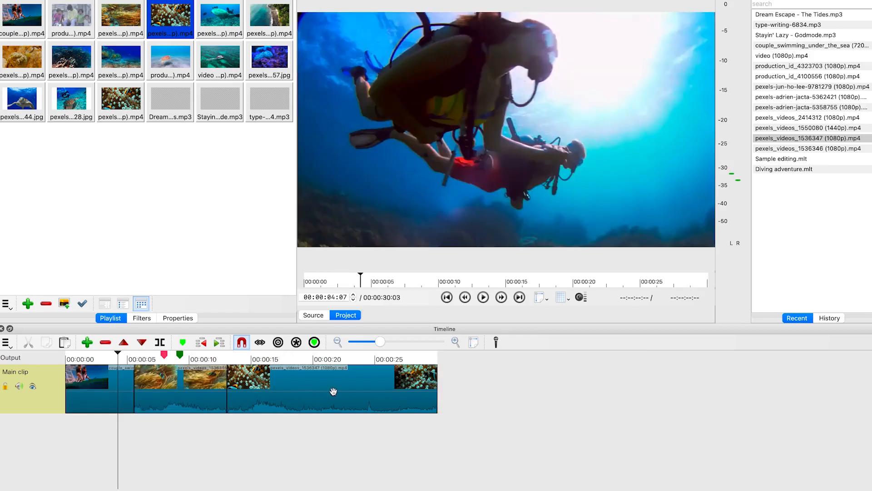
left_click_drag(333, 392, 151, 395)
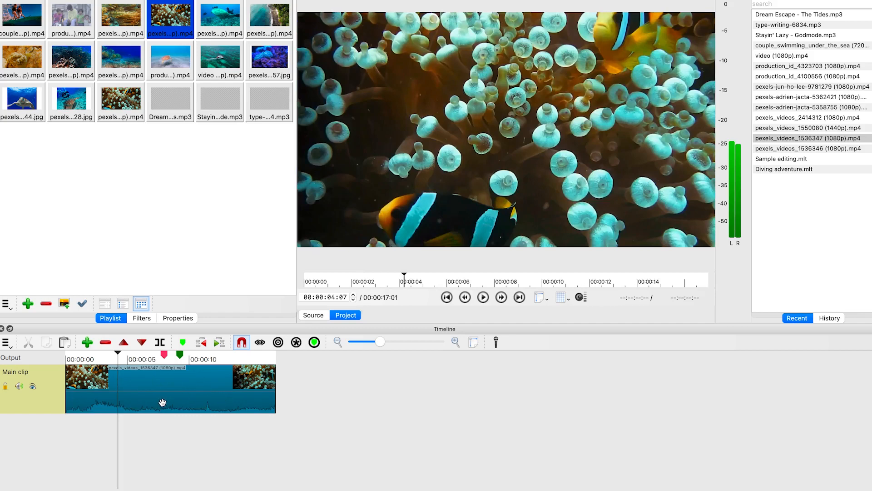
key("ctrl+z")
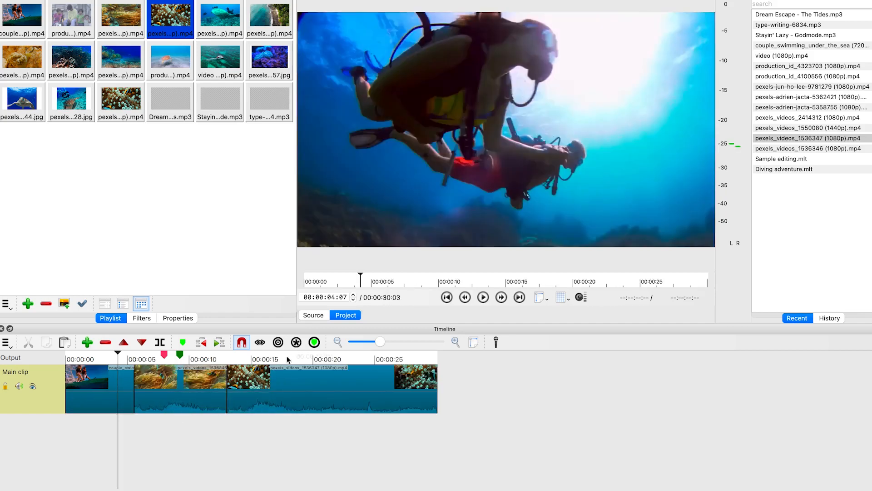
Turn on ripple and move the long clip to the start of the track, ahead of the opening clips
left_click(279, 344)
left_click_drag(309, 397, 131, 393)
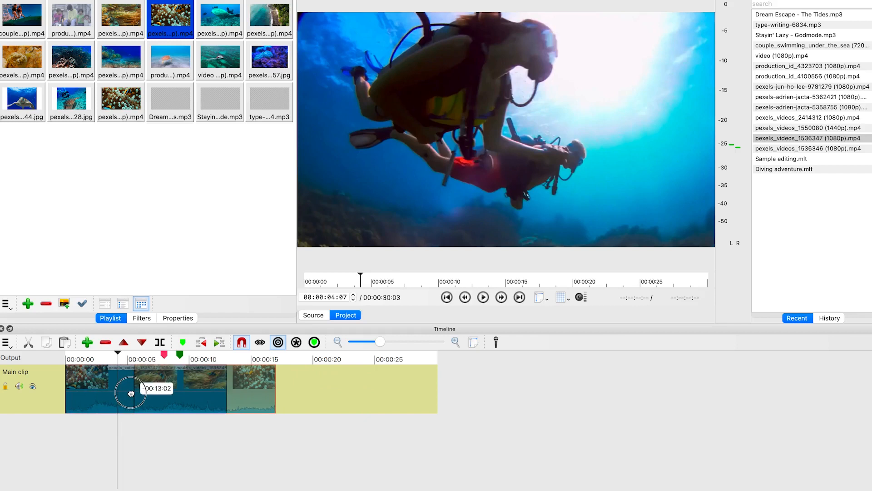
left_click_drag(131, 394, 129, 391)
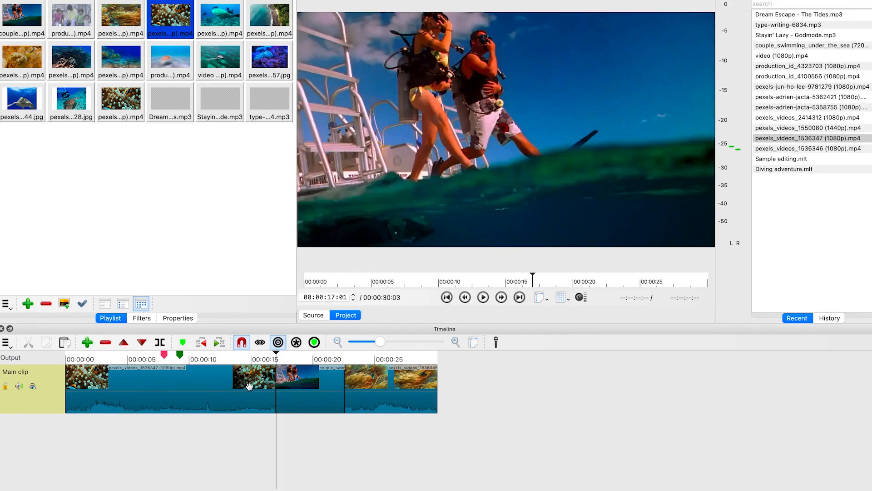
Turn on ripple for all tracks, then move the last clip right along the track and back against the previous clip
left_click(263, 344)
left_click_drag(398, 405, 479, 401)
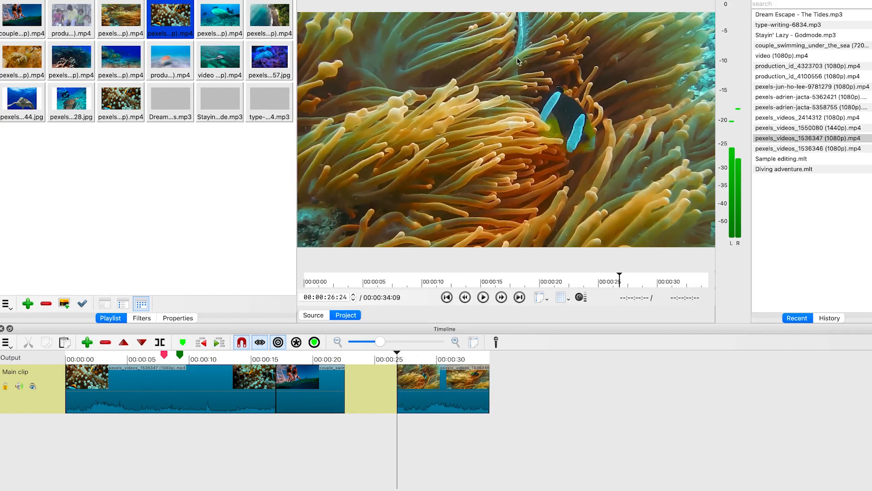
left_click(487, 382)
left_click_drag(491, 394, 541, 393)
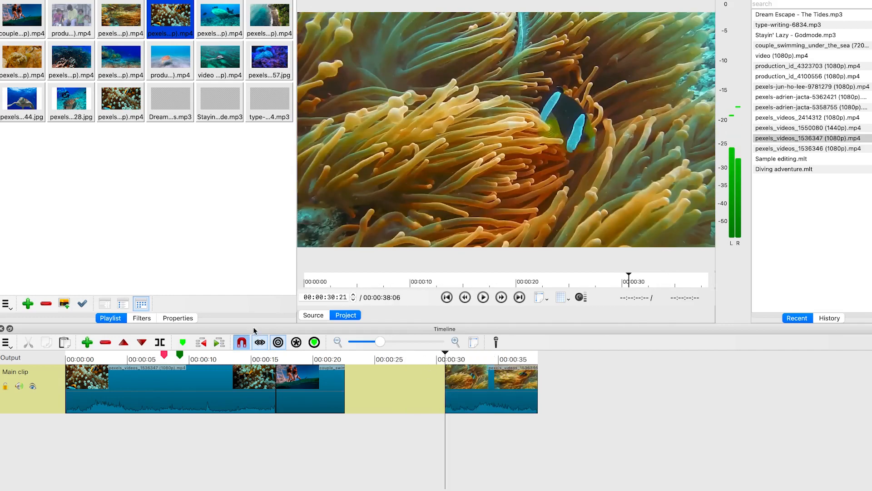
left_click_drag(461, 394, 507, 407)
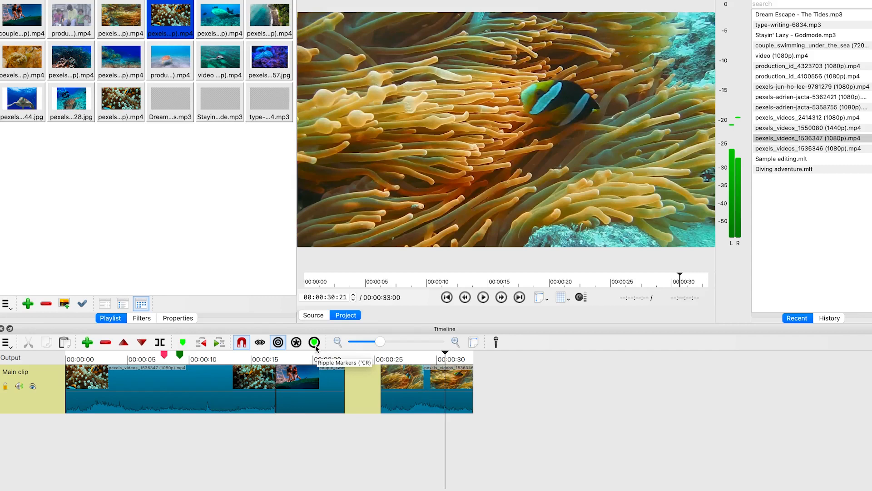
left_click_drag(387, 400, 350, 391)
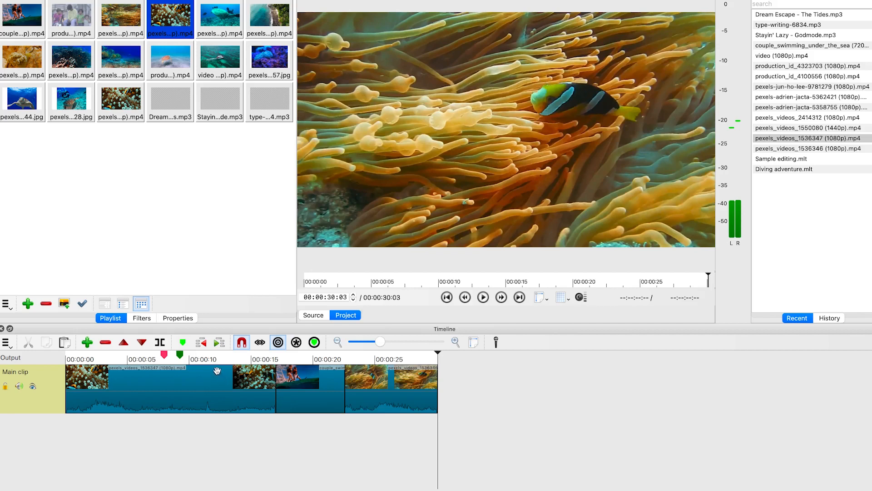
Add a marker at 00:00:13:10 and rename it A
left_click(231, 356)
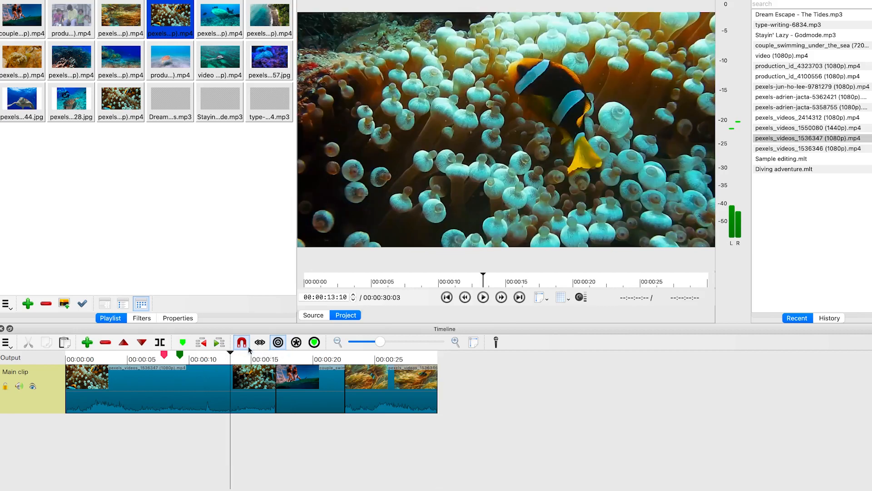
left_click(183, 341)
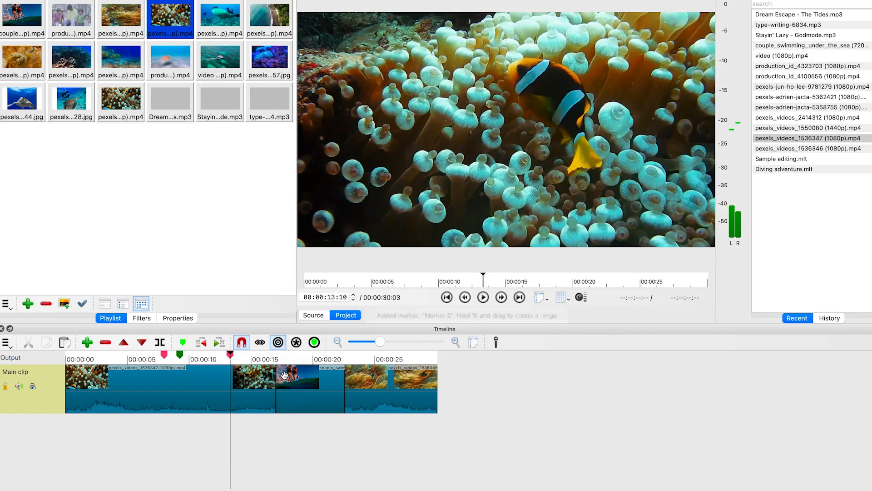
right_click(231, 355)
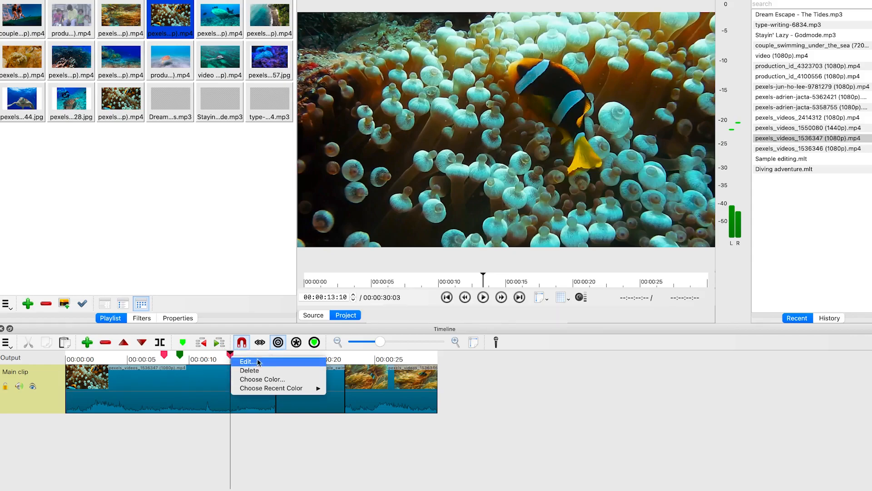
left_click(245, 363)
left_click_drag(401, 192, 352, 176)
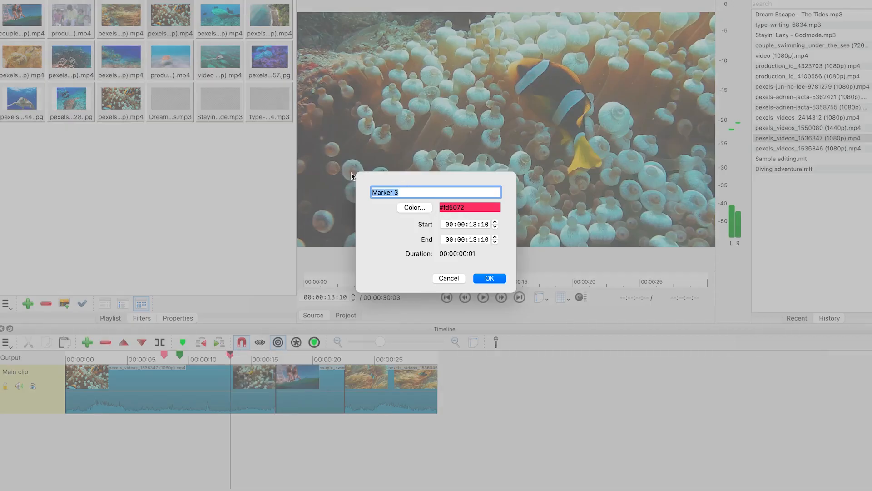
type("A")
left_click(490, 278)
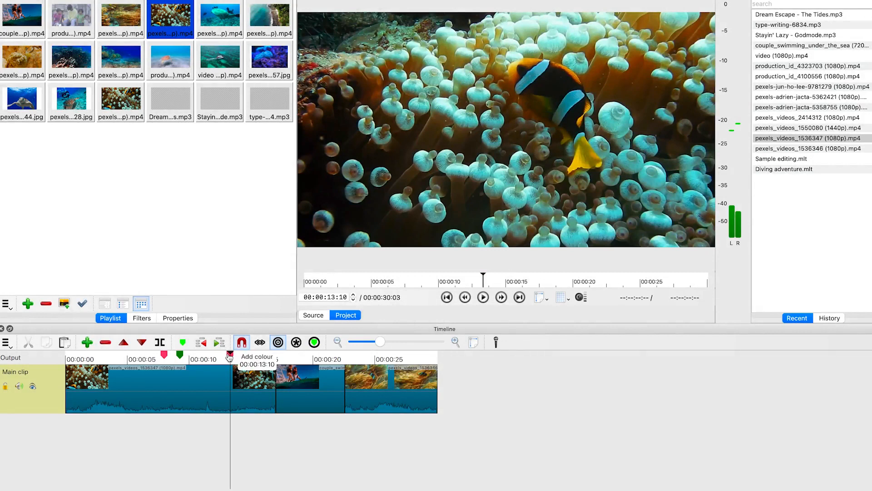
Add a marker at 00:00:17:06 and change its colour to blue
left_click(278, 360)
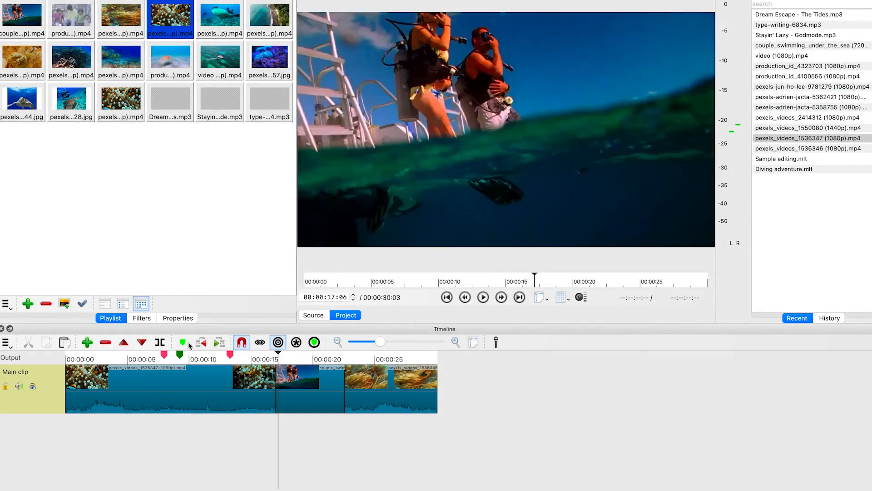
left_click(183, 342)
left_click(278, 354)
right_click(278, 355)
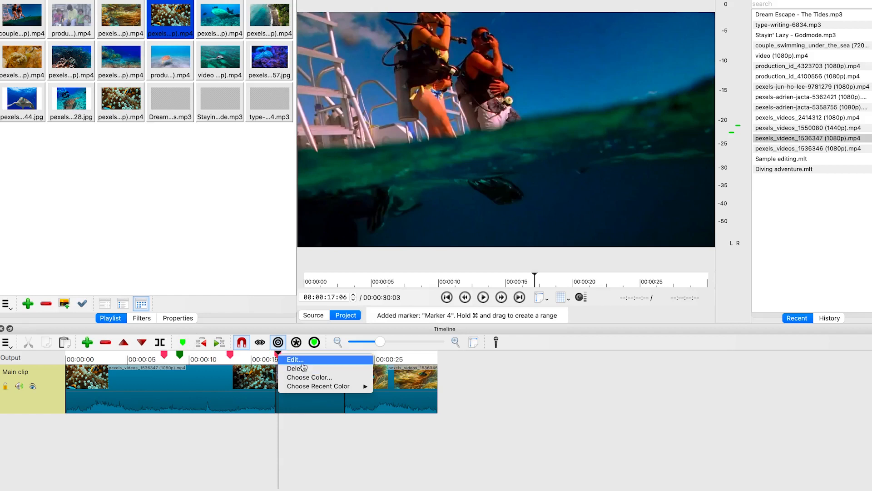
left_click(311, 377)
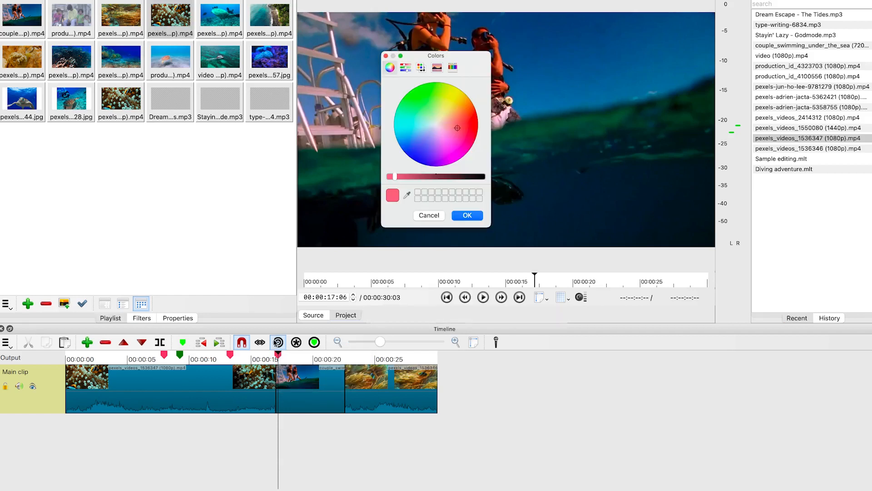
left_click(434, 127)
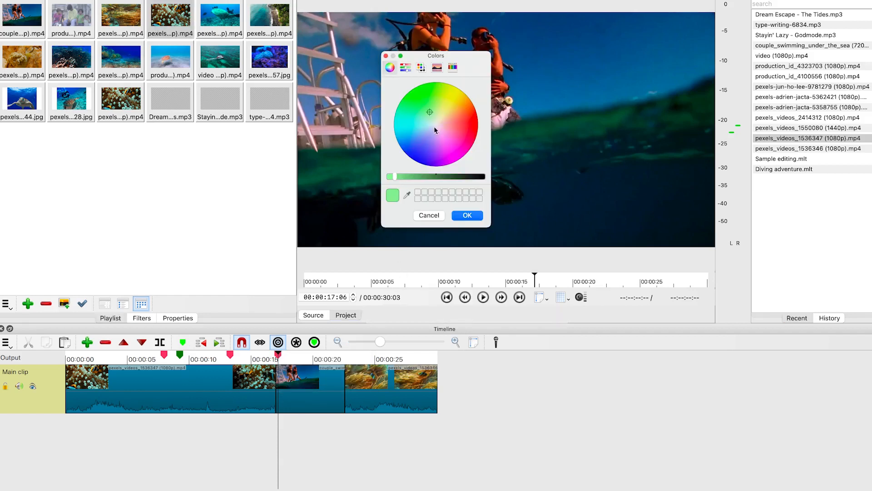
left_click(425, 160)
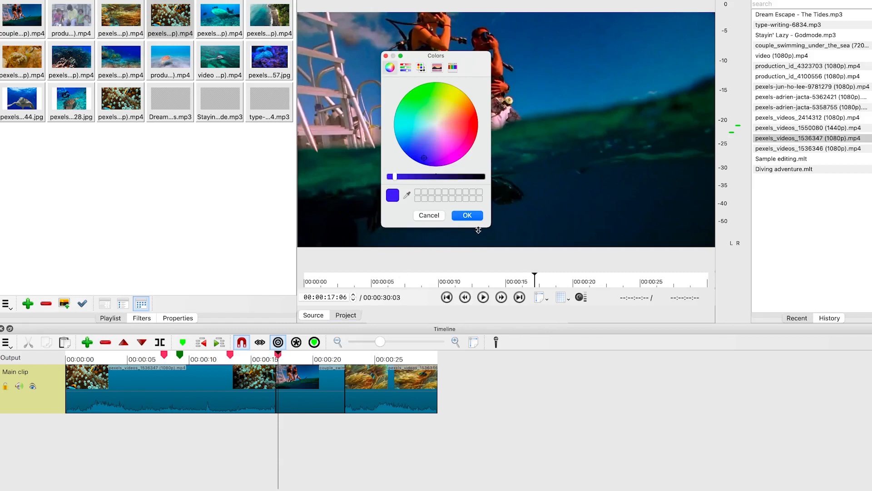
left_click(467, 216)
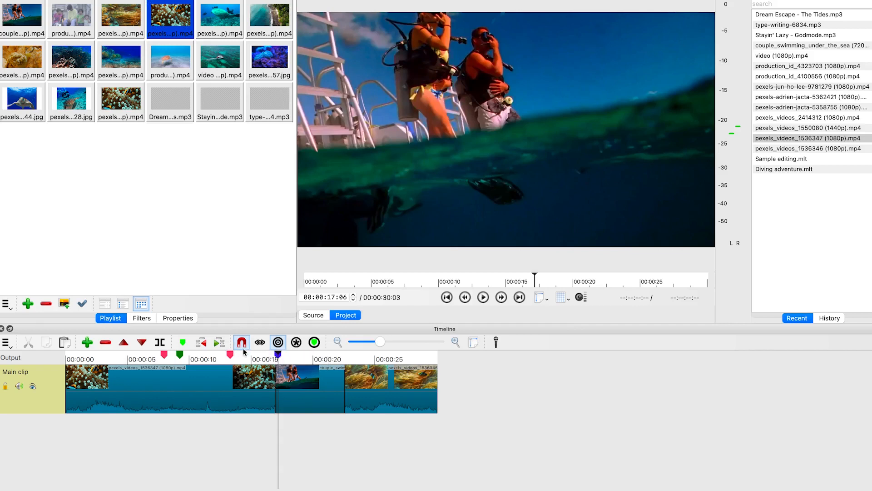
Move the A marker to about 00:00:20 on the timeline
left_click_drag(229, 356, 309, 356)
left_click(374, 398)
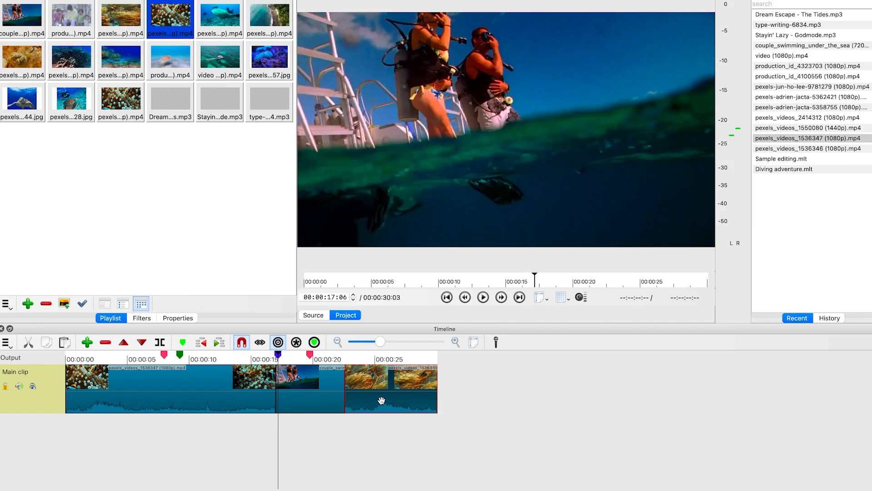
Detach the audio of the first clip onto a separate audio track
left_click(237, 390)
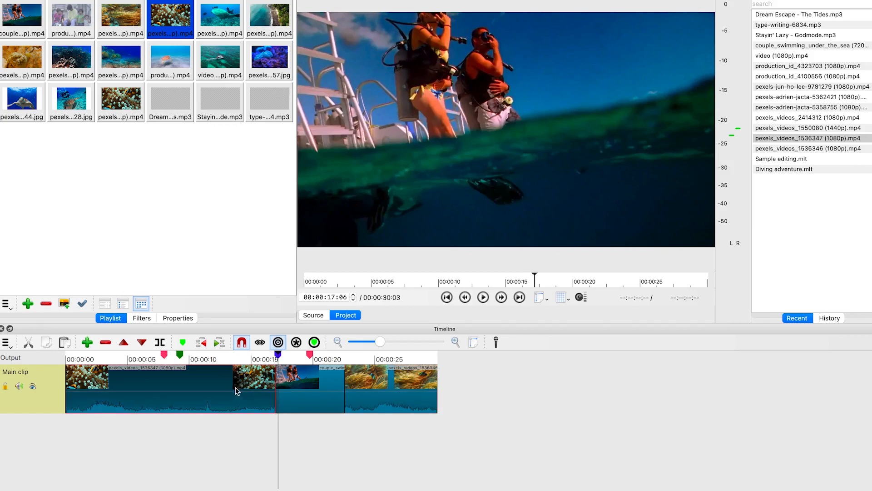
right_click(174, 396)
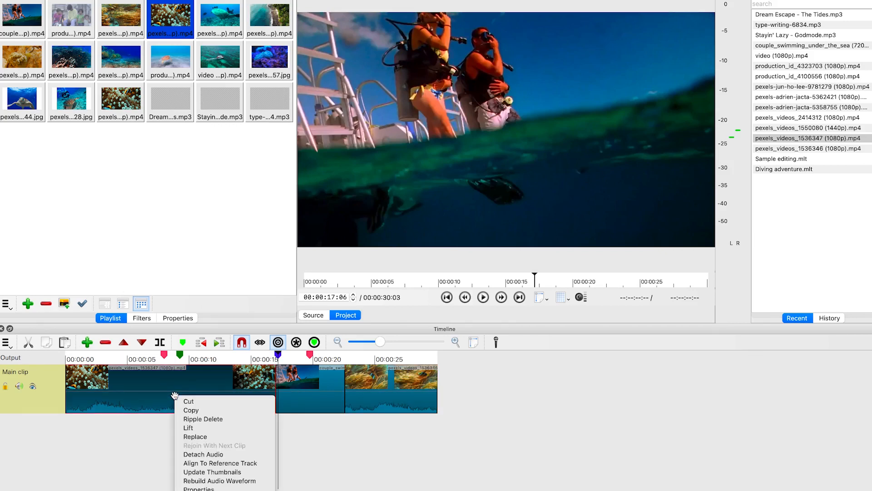
left_click(217, 455)
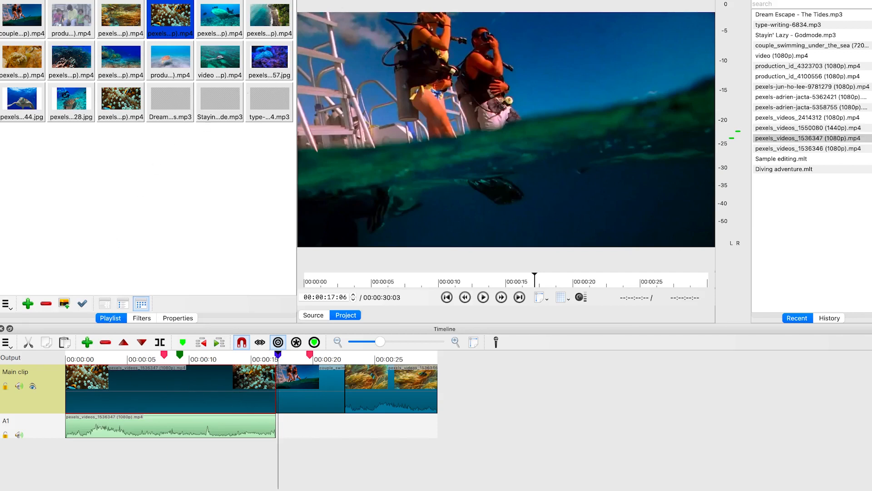
Open the filters panel, browse the video and audio filter lists, and add a Size, Position & Rotate filter to the first clip
key("super+6")
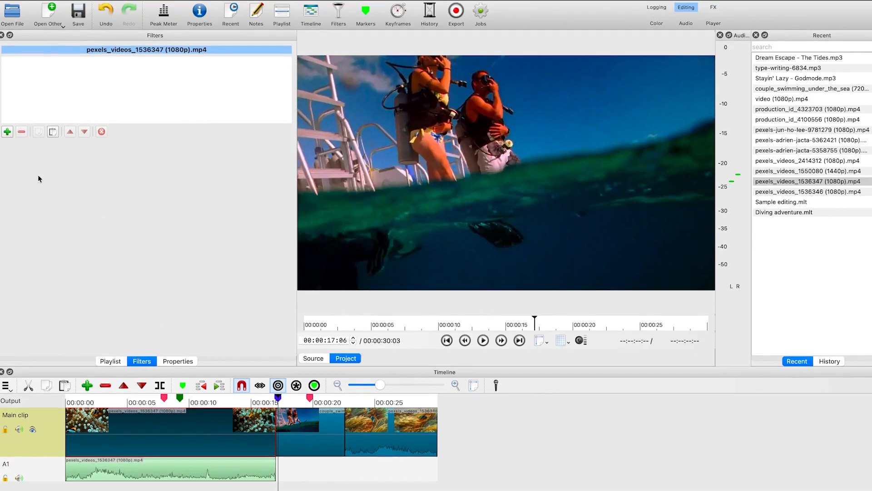
left_click(8, 131)
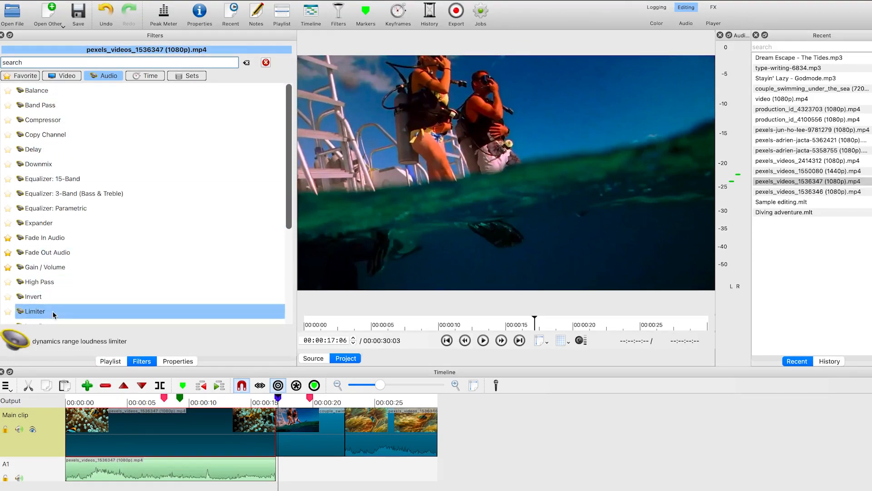
left_click(61, 76)
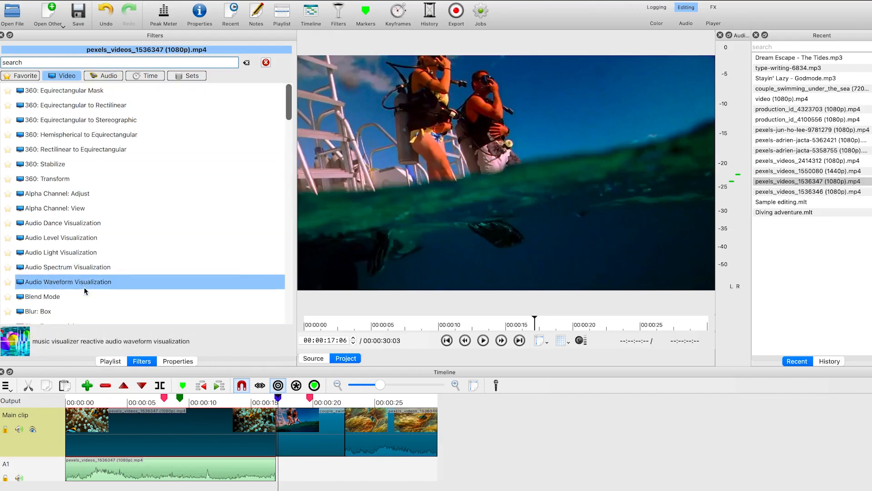
scroll(80, 291, "down", 2)
scroll(80, 291, "down", 4)
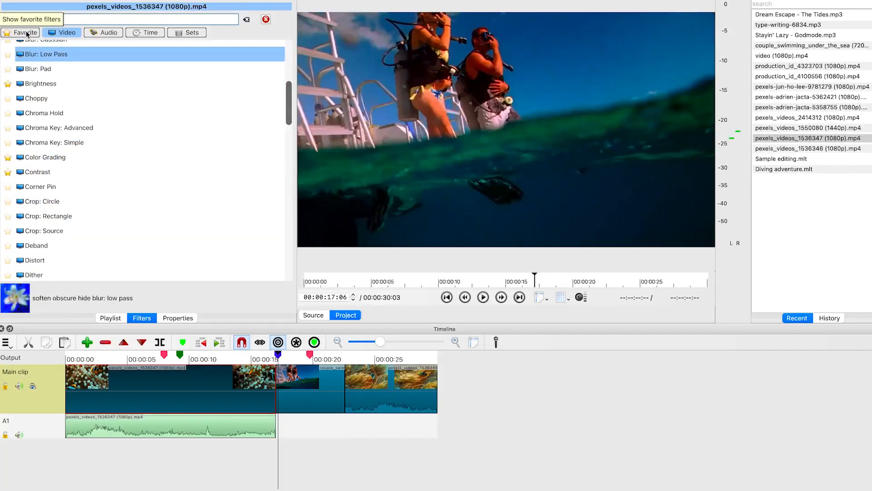
left_click(94, 32)
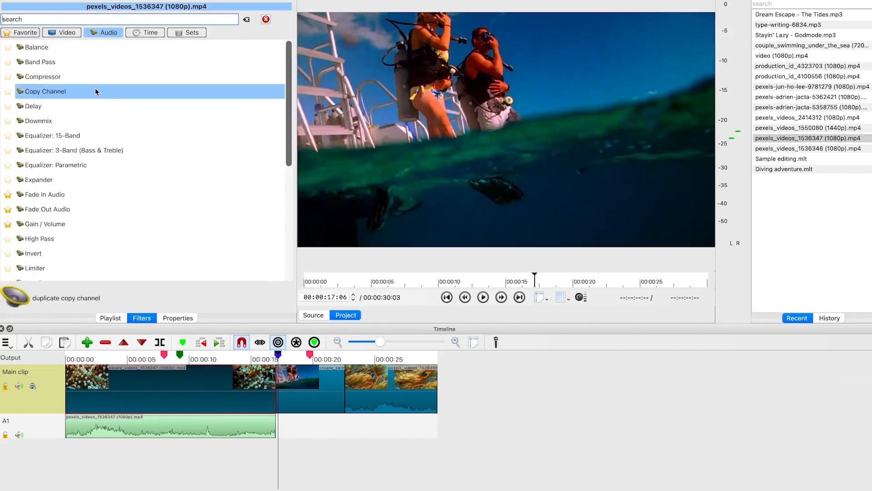
scroll(107, 166, "down", 5)
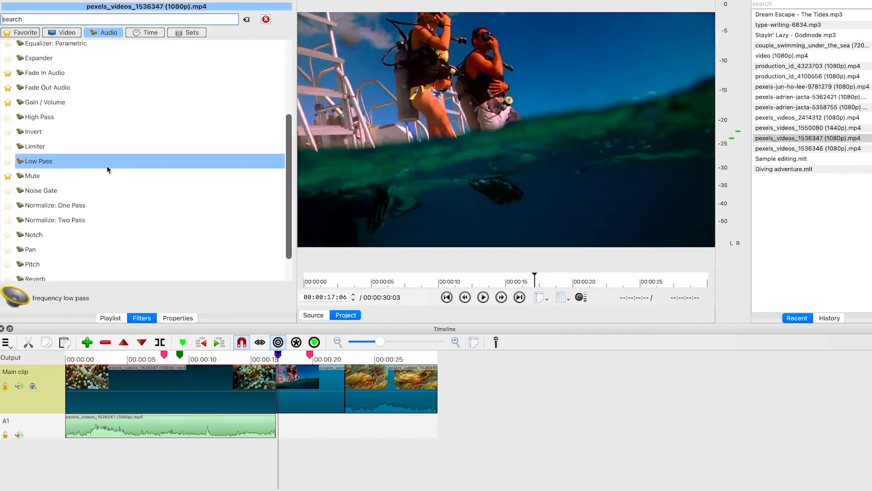
scroll(107, 165, "up", 5)
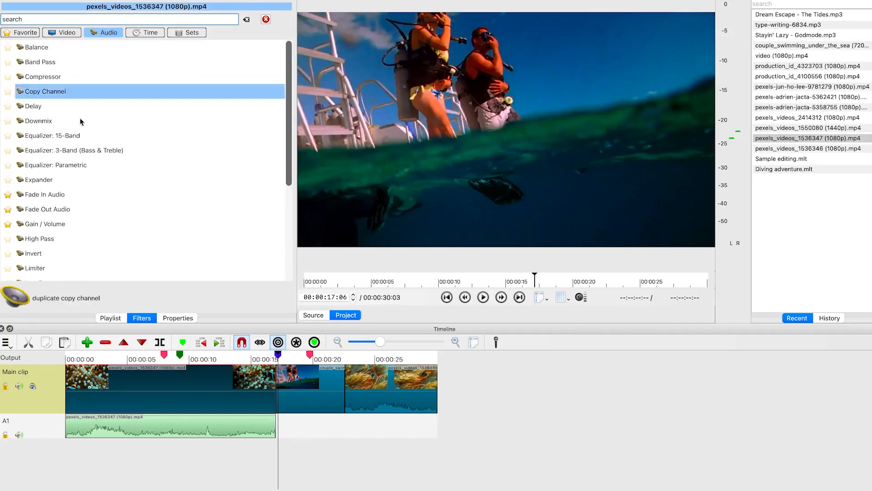
left_click(68, 33)
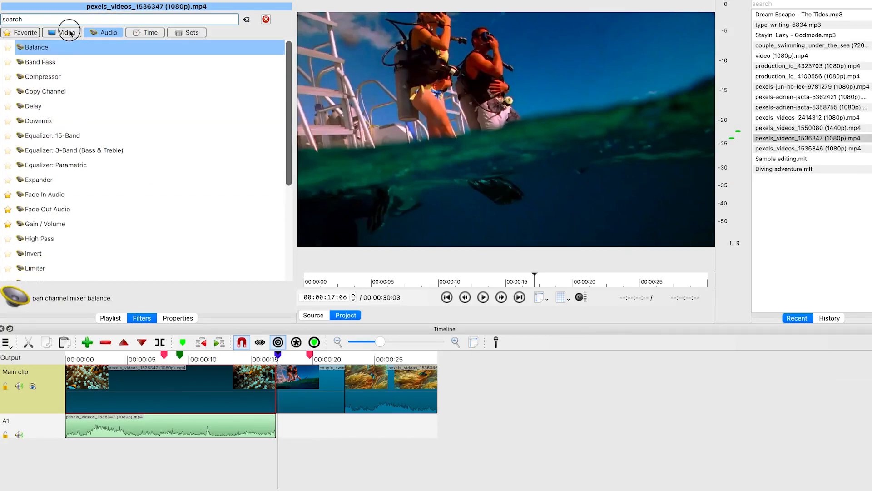
scroll(29, 205, "down", 20)
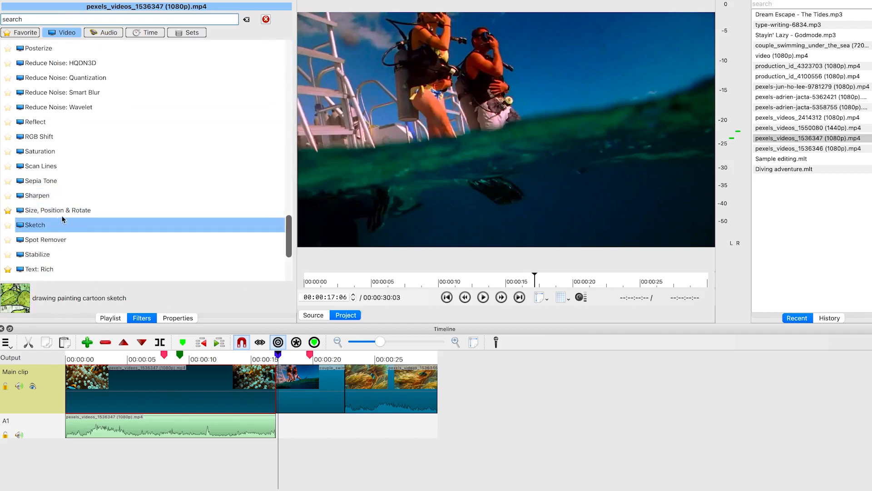
left_click(62, 211)
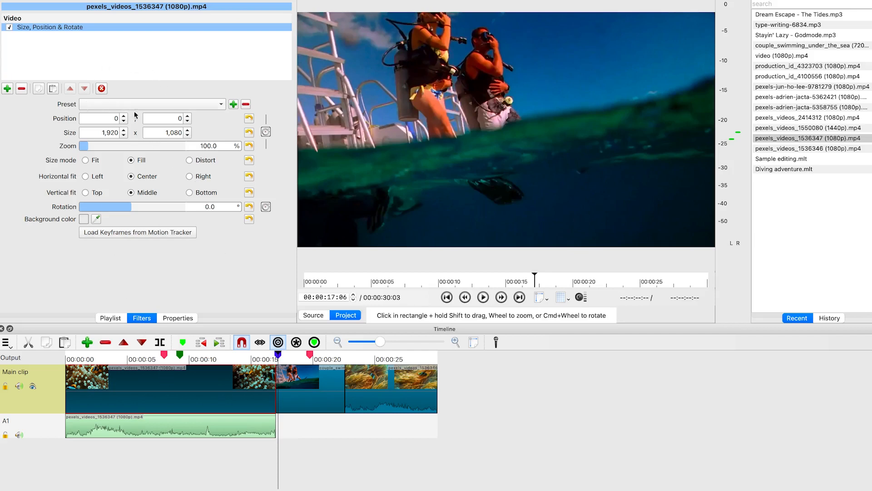
Open the filter's preset list without choosing one, then nudge the X and Y position values upward
left_click(179, 104)
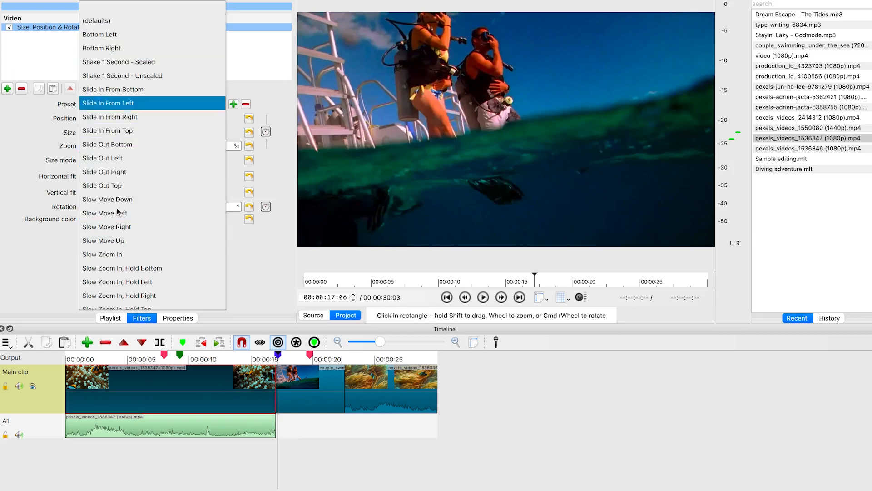
left_click(22, 164)
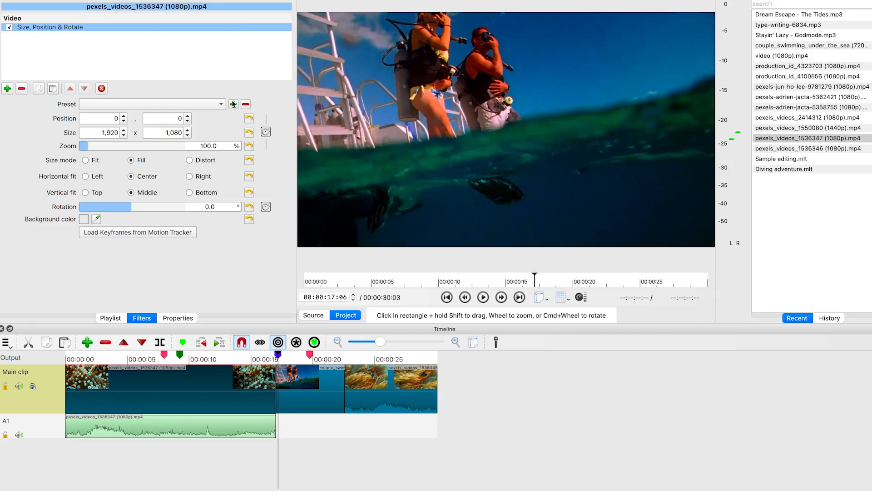
left_click(123, 115)
left_click(123, 115)
left_click(123, 116)
left_click(123, 116)
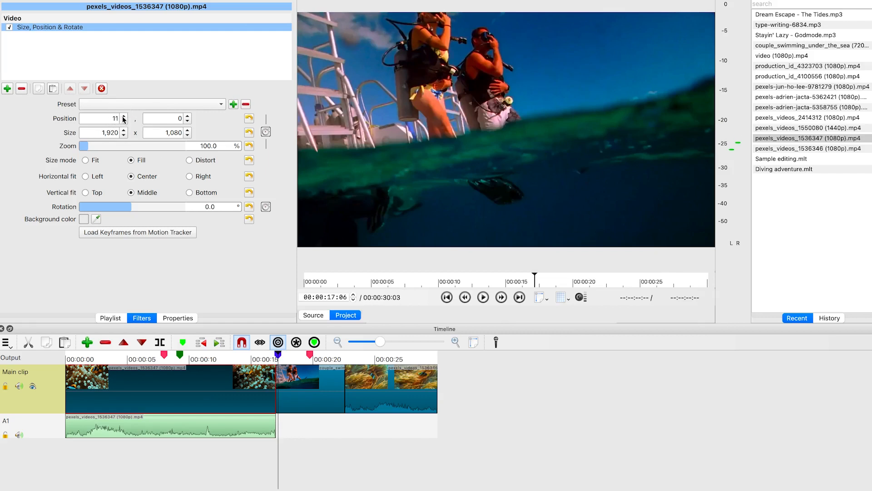
left_click(187, 116)
left_click(187, 115)
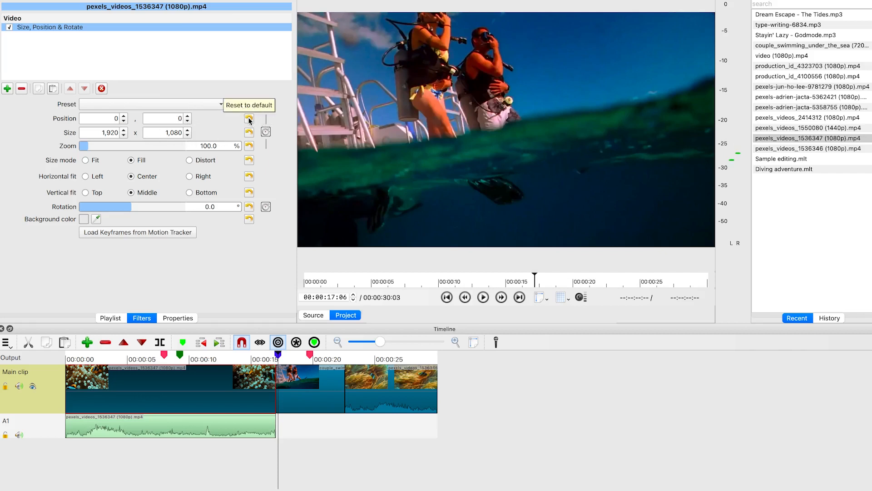
Try enlarging the clip with the size arrows and zoom slider at 00:00:10:28, then reset the zoom
left_click(123, 130)
left_click(123, 130)
left_click(124, 130)
left_click(123, 129)
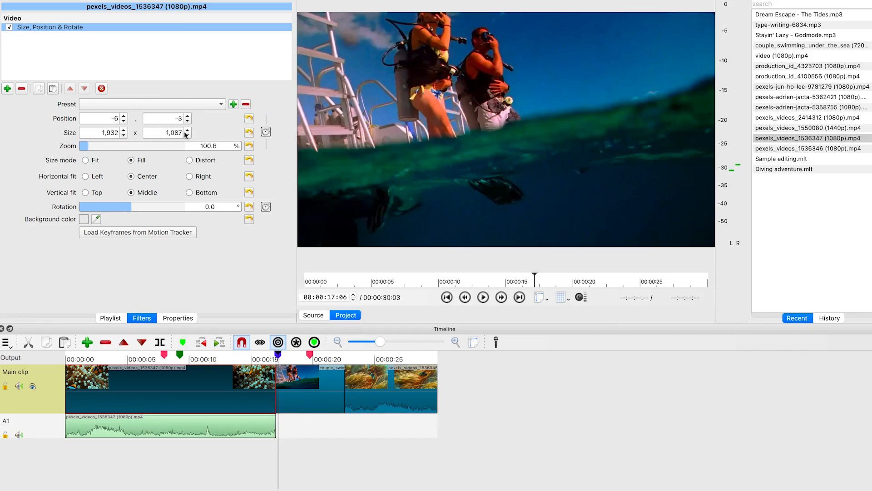
left_click(187, 135)
left_click(187, 134)
left_click(187, 135)
left_click_drag(87, 146, 108, 146)
mouse_move(277, 355)
left_mouse_down()
mouse_move(242, 352)
mouse_move(252, 354)
left_mouse_up()
left_click(201, 359)
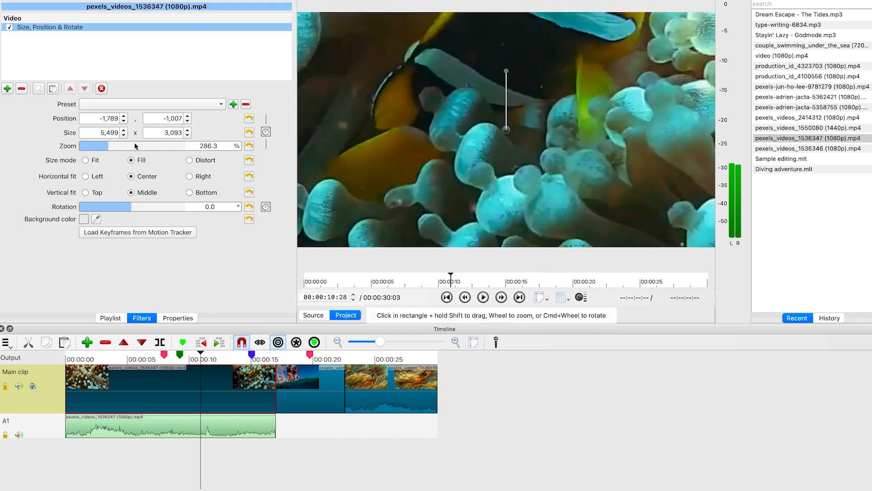
mouse_move(110, 148)
left_mouse_down()
mouse_move(89, 145)
mouse_move(113, 150)
left_mouse_up()
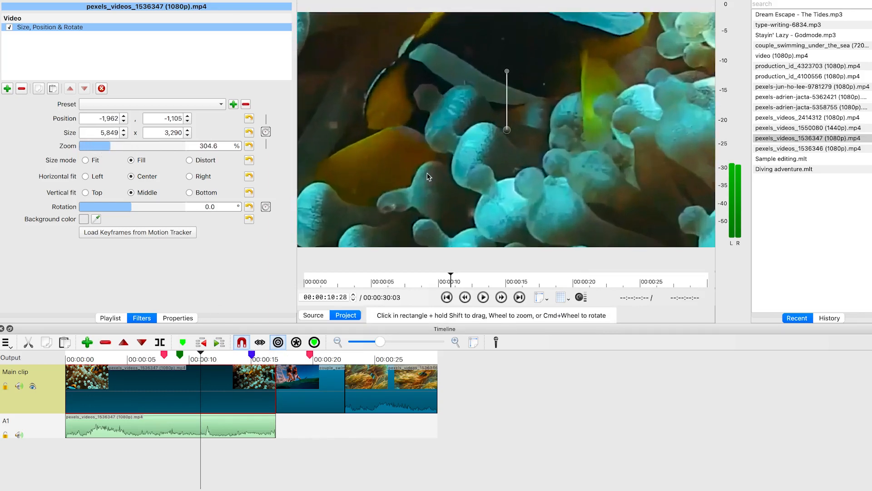
left_click(249, 145)
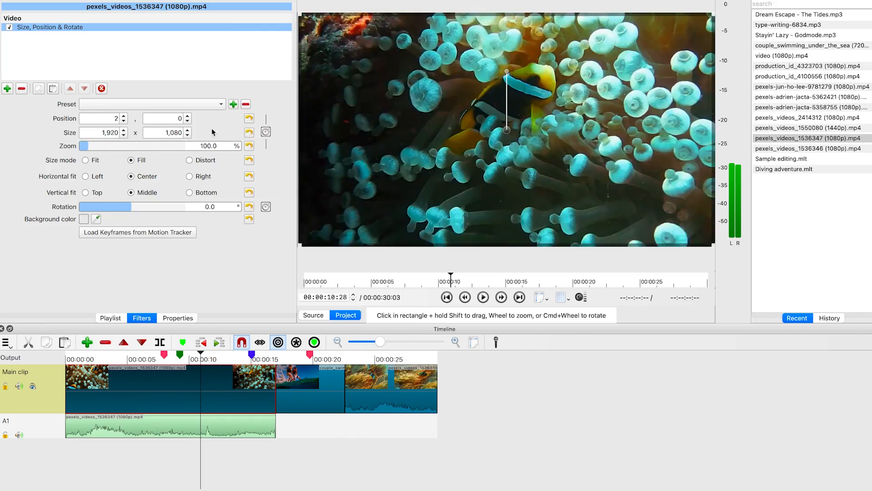
Set the filter's size to 1,956 x 1,100 and rotation to 26.2°, then confirm the background colour dialog
left_click(188, 130)
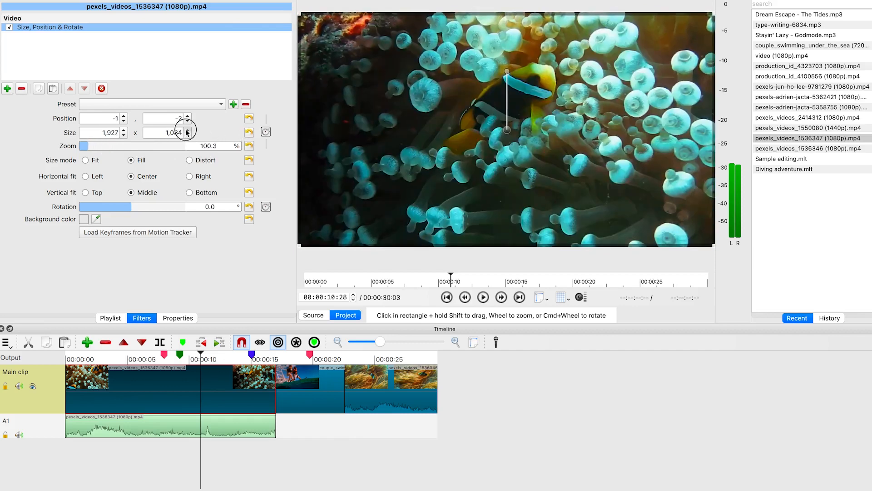
left_click(187, 131)
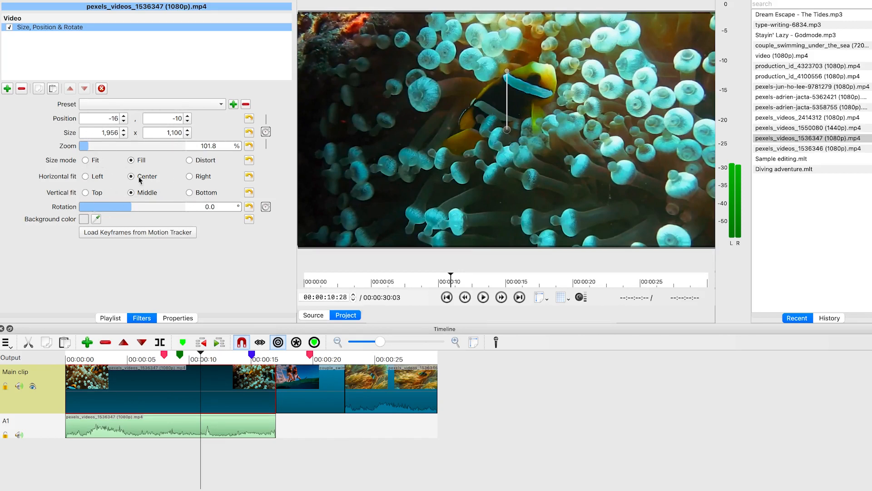
mouse_move(125, 209)
left_mouse_down()
mouse_move(104, 208)
mouse_move(138, 212)
left_mouse_up()
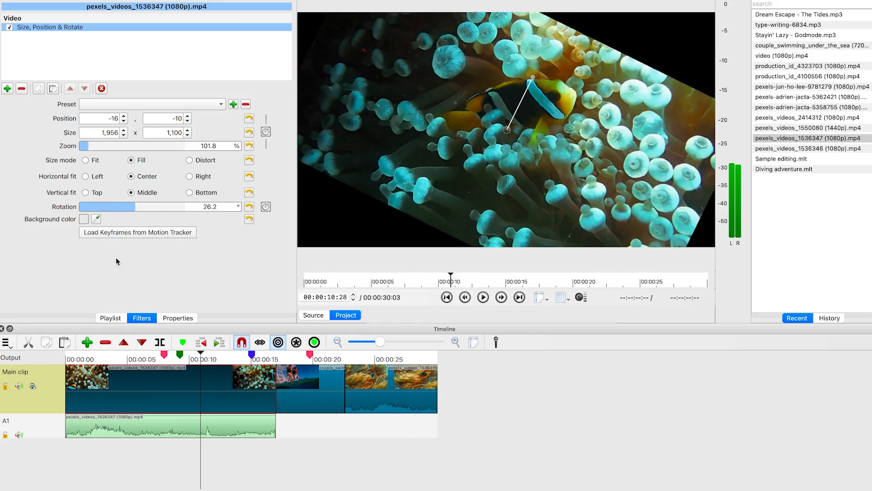
left_click(86, 218)
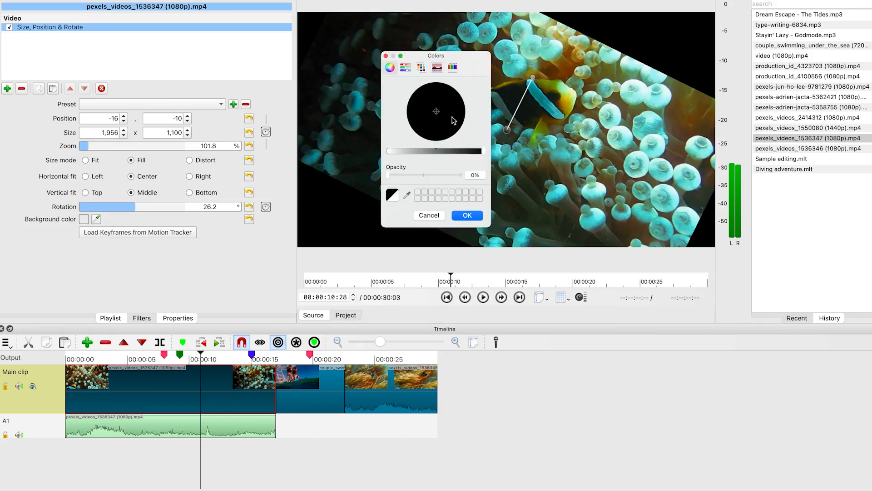
left_click(468, 216)
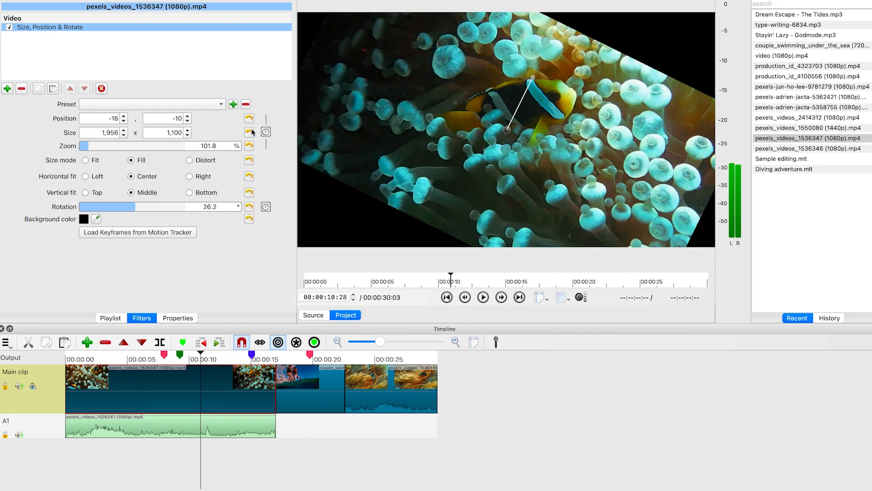
Reset the Size, Position & Rotate filter's rotation and background colour to their defaults
left_click(249, 206)
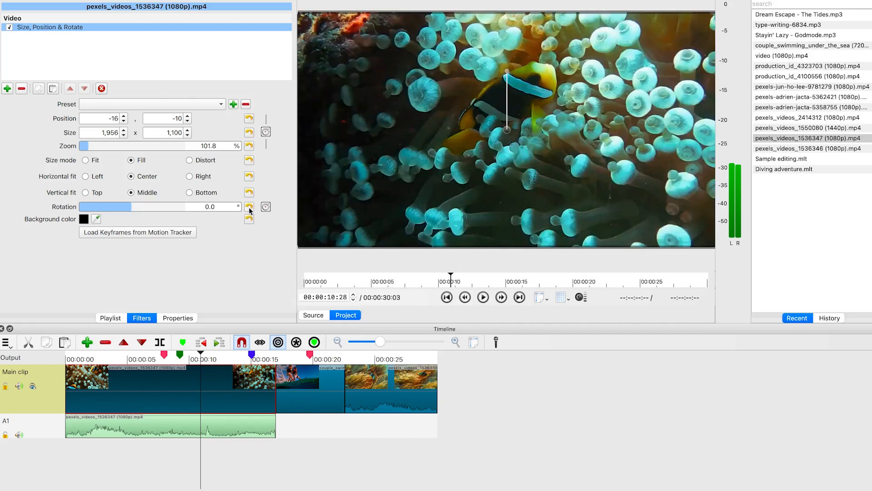
left_click(249, 219)
Add a Gain / Volume filter to the detached audio clip and set its level to -15.5 dB
left_click(173, 422)
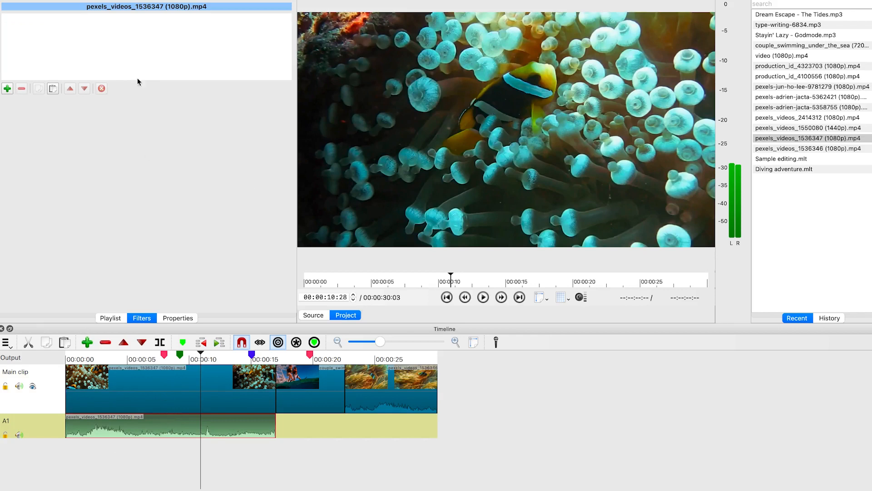
left_click(8, 88)
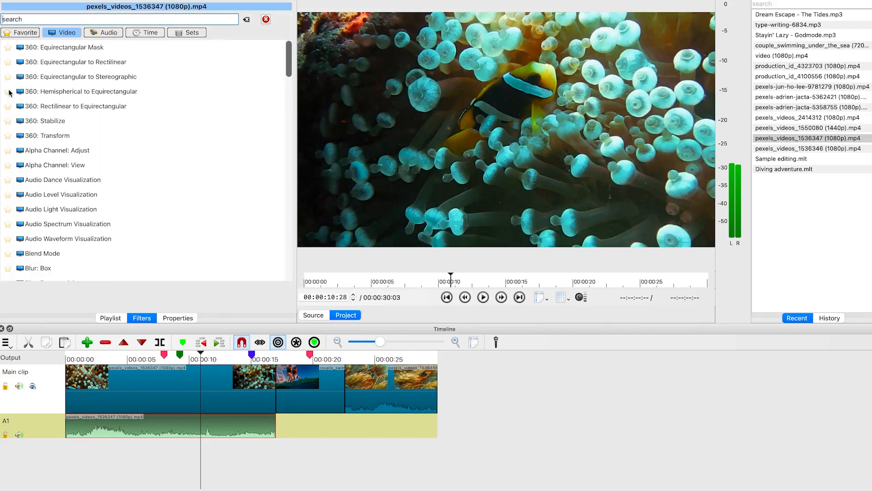
left_click(104, 33)
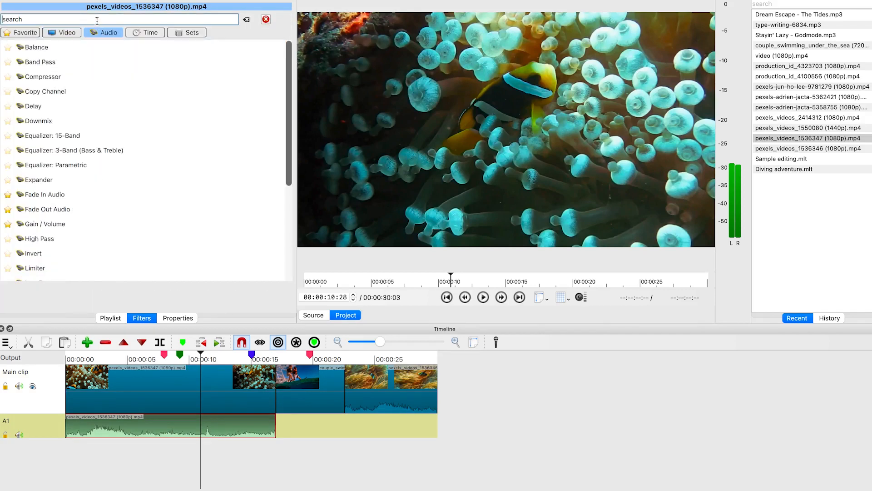
left_click(97, 20)
type("v")
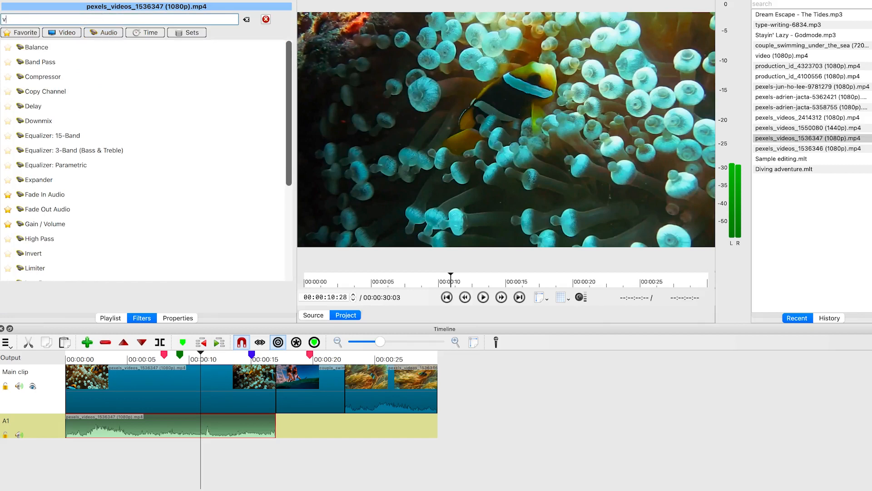
type("ol")
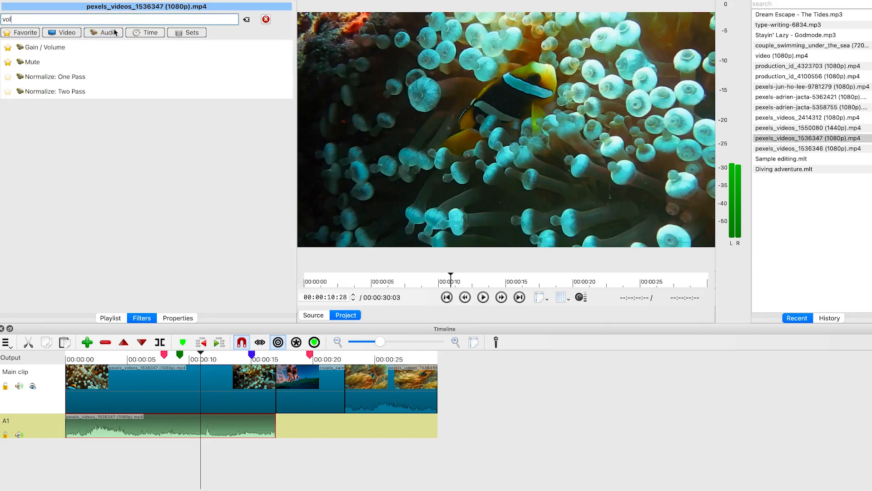
left_click(79, 54)
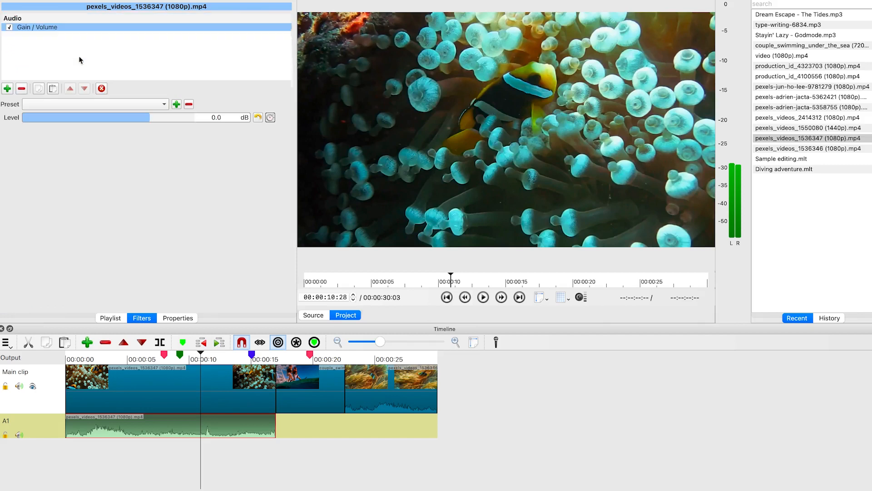
left_click_drag(148, 120, 282, 132)
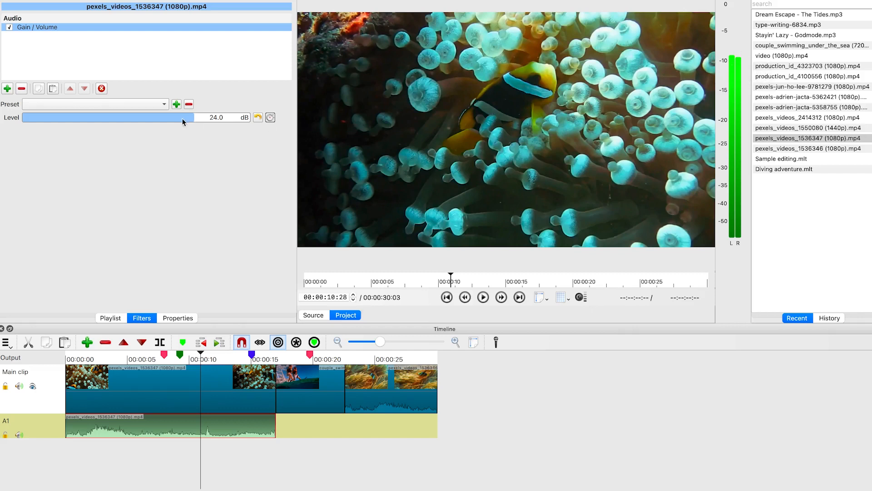
left_click_drag(193, 119, 121, 122)
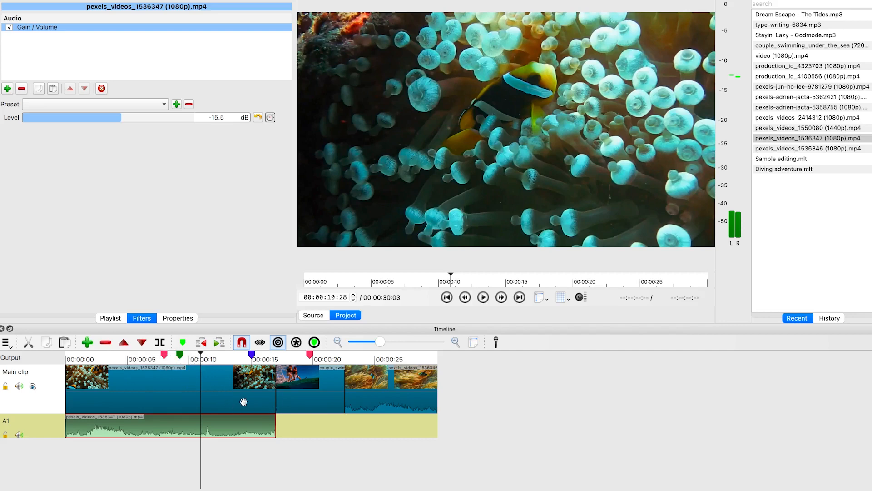
Jump back and forward between the timeline markers to preview those positions
left_click(204, 345)
left_click(205, 345)
left_click(217, 346)
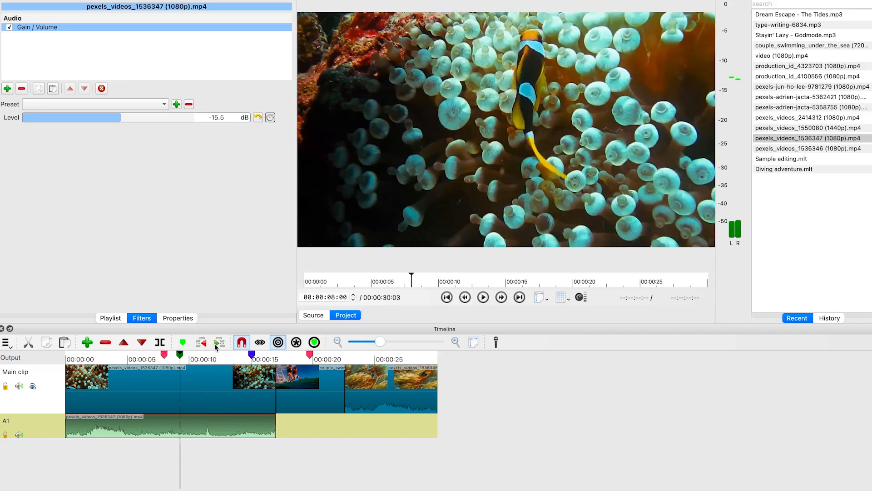
left_click(216, 346)
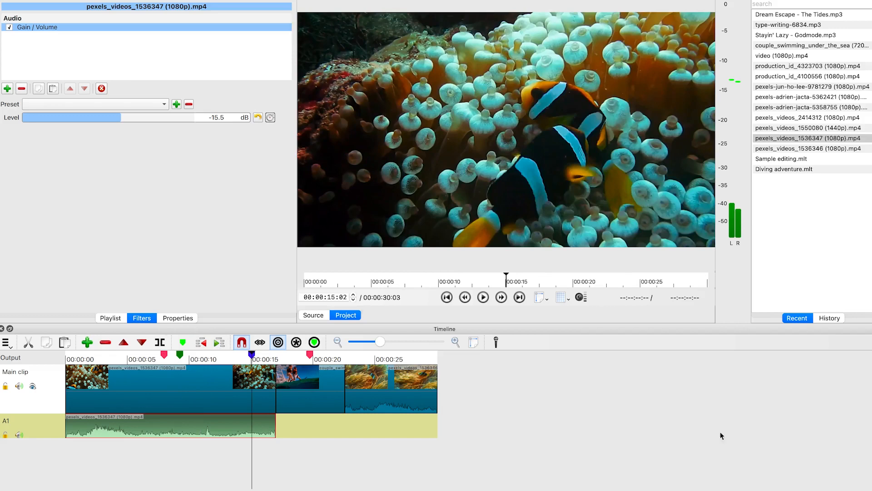
Open the edit history list and scroll through the recorded actions
left_click(830, 318)
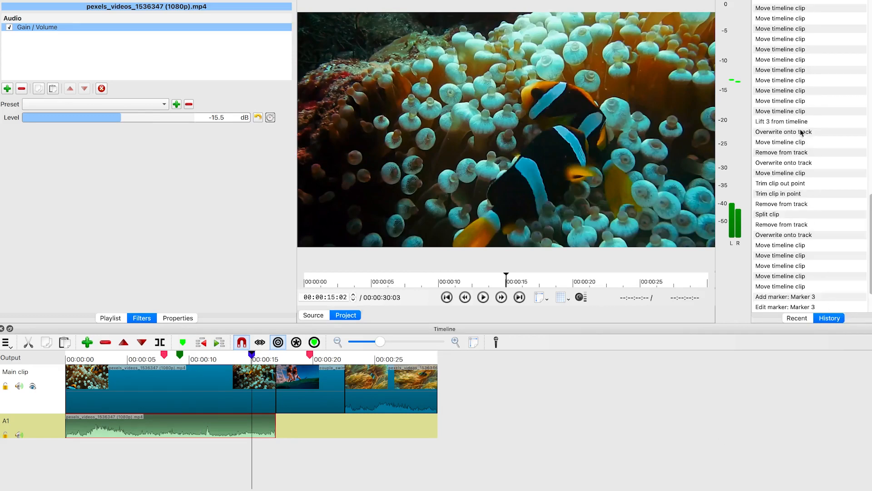
scroll(801, 136, "down", 10)
scroll(799, 144, "up", 15)
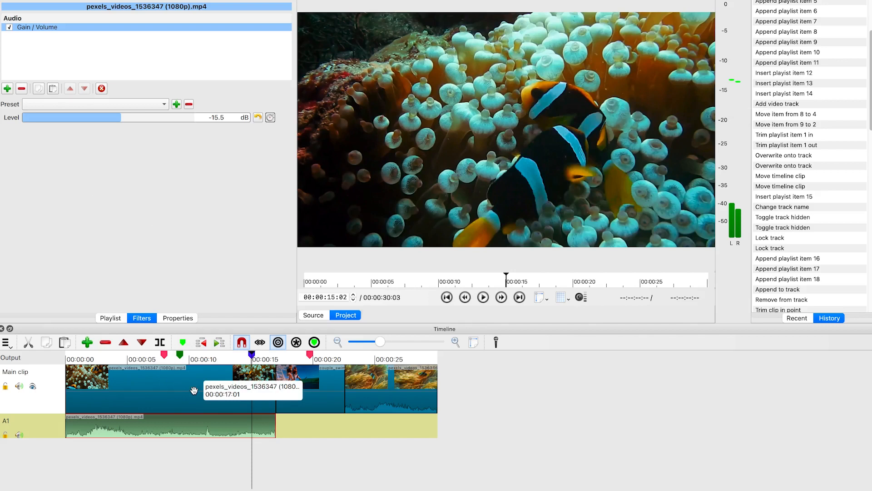
left_click_drag(381, 344, 400, 349)
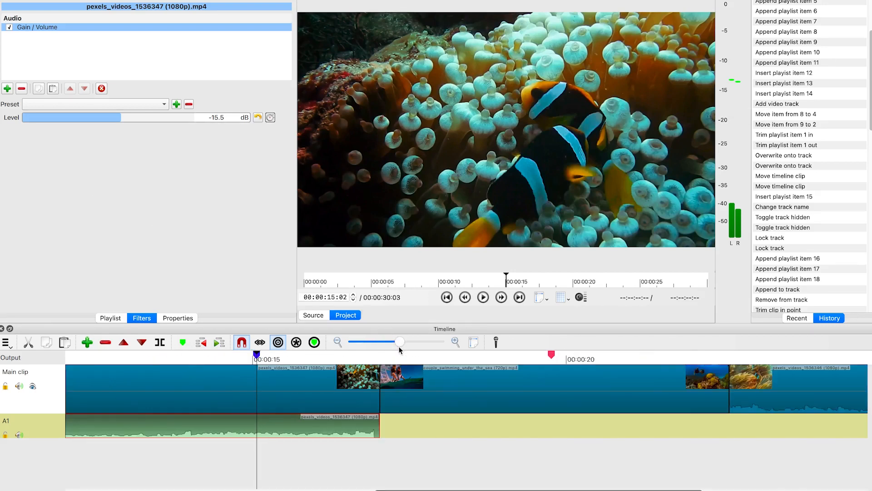
left_click(336, 342)
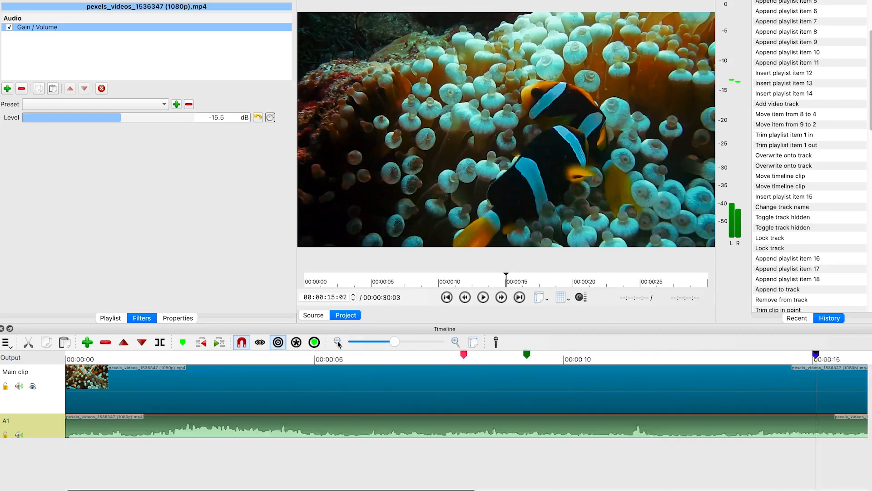
left_click(474, 344)
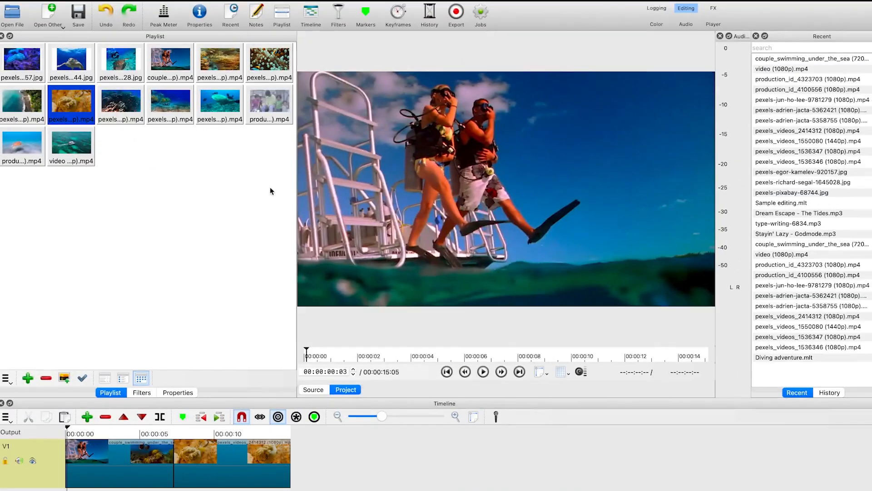
Open the filters panel for the selected clip and search the filter list for text
left_click(49, 15)
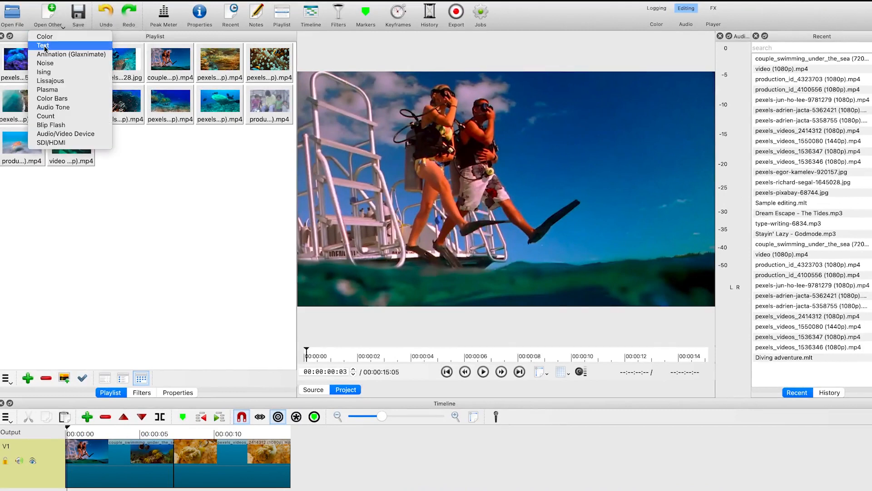
left_click(172, 246)
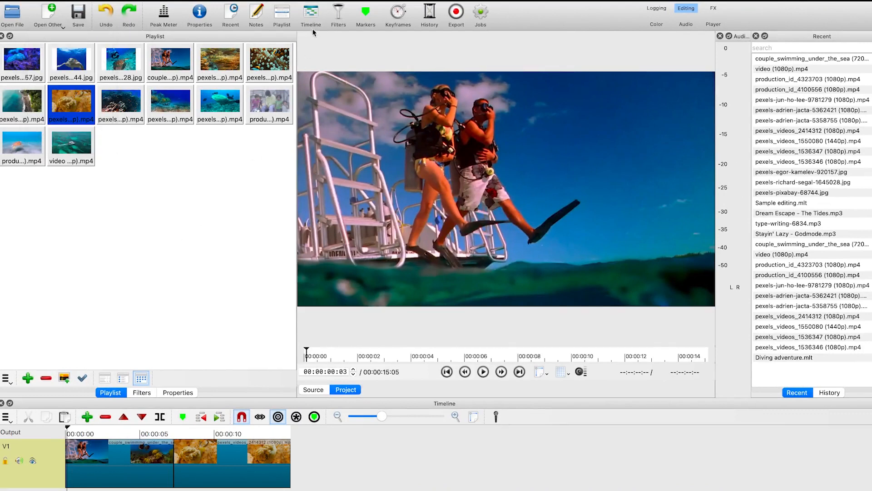
left_click(339, 13)
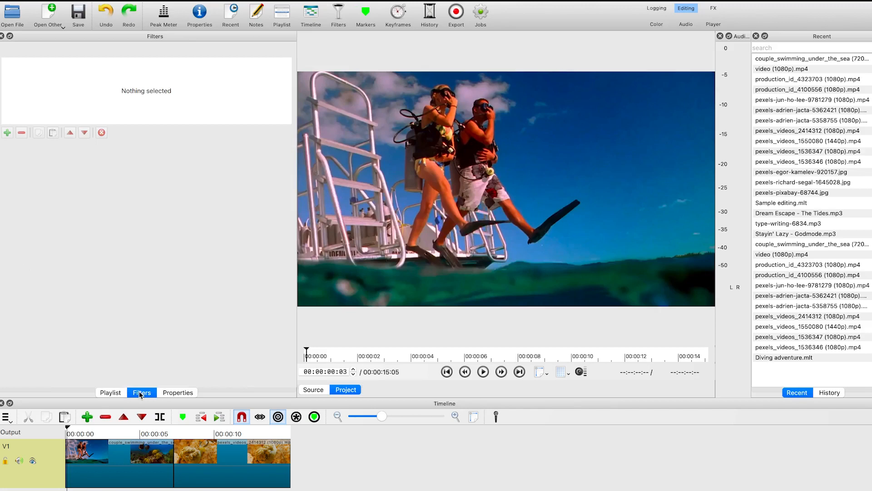
left_click(8, 132)
type("t")
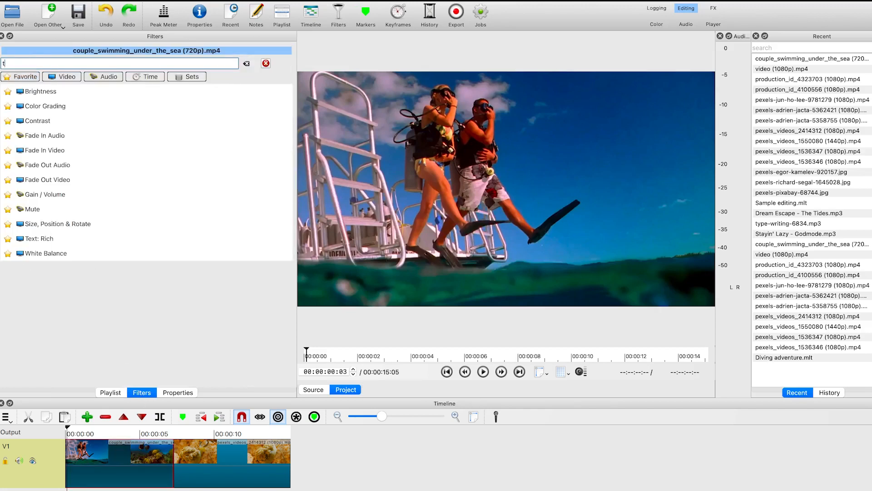
type("ext")
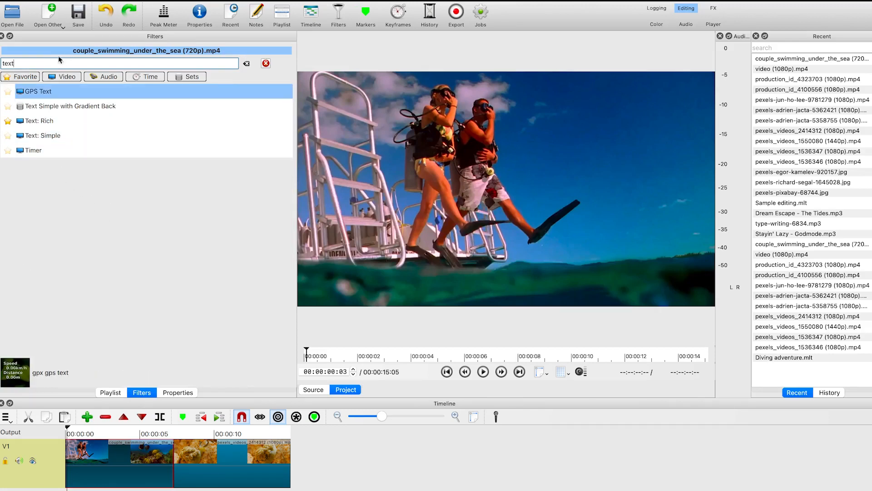
Create a transparent rich text clip reading "Hello and welcome to my channel" and add it to the timeline
left_click(51, 9)
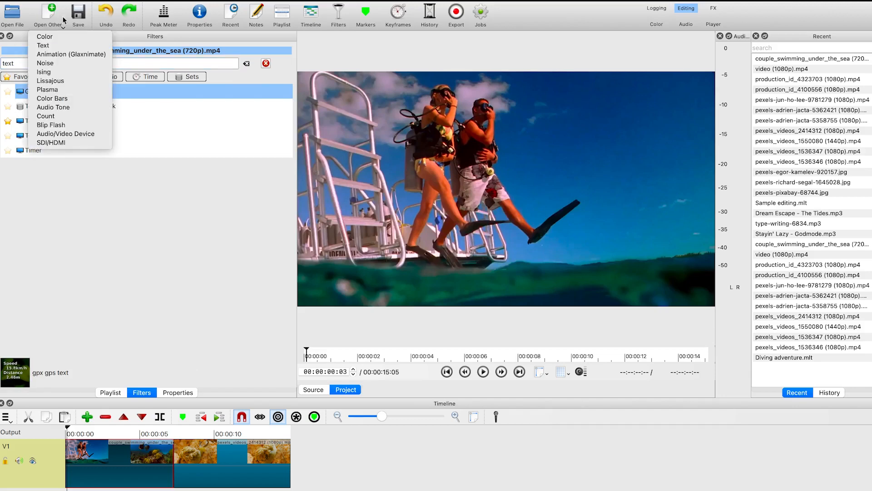
left_click(63, 45)
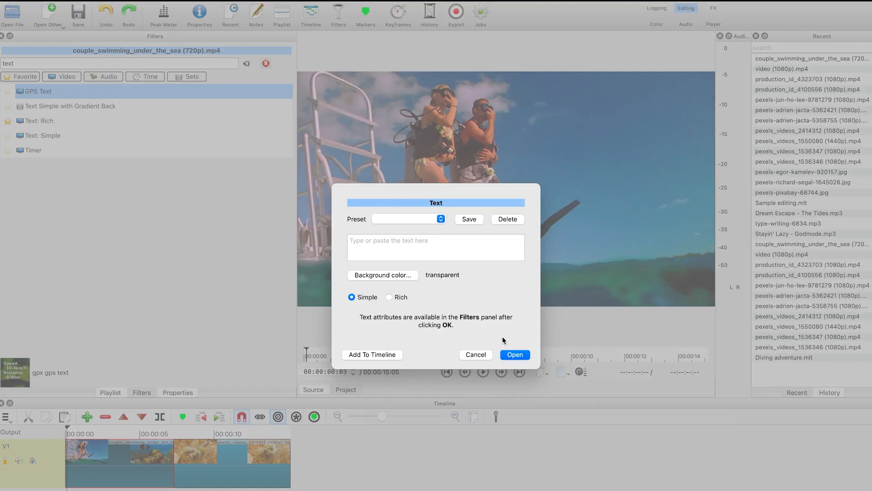
left_click(441, 219)
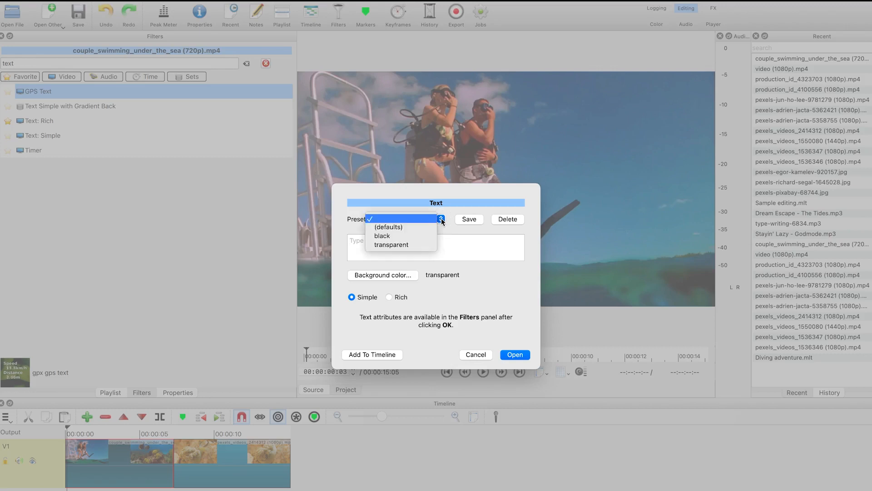
left_click(418, 245)
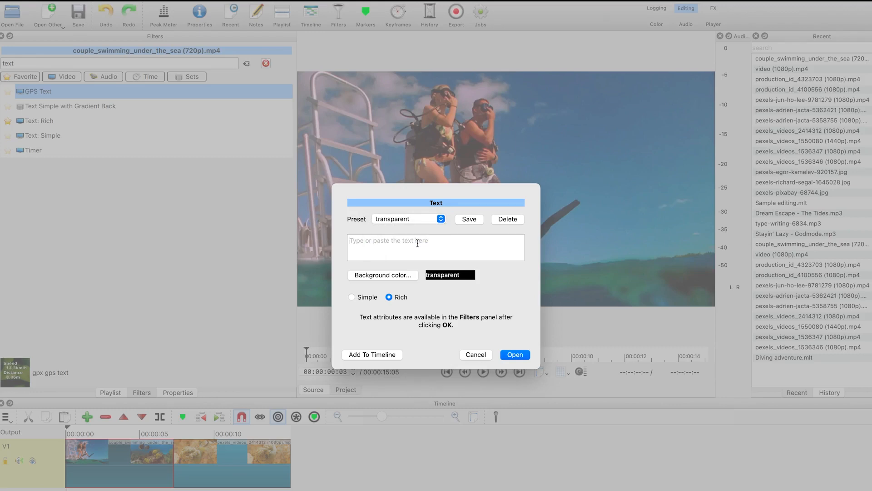
left_click(405, 242)
type("Hello and welcome to my channel")
left_click(375, 355)
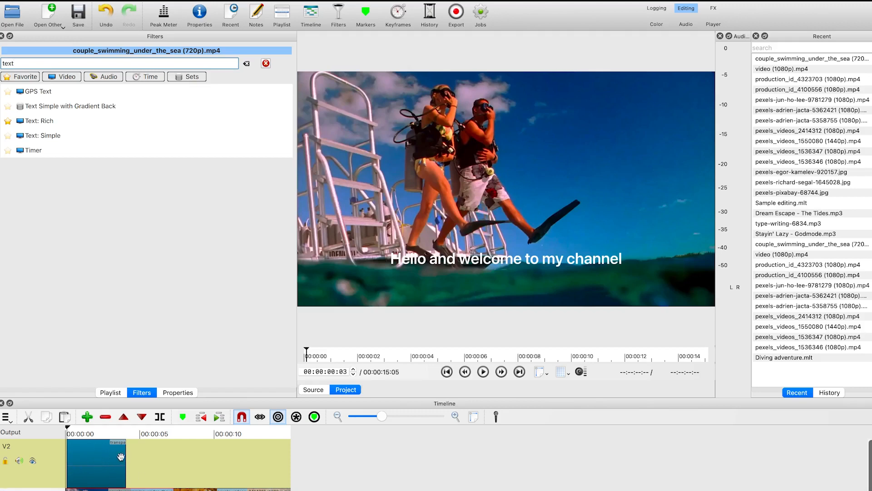
Rename the new video track holding the text clip to Text
left_click_drag(66, 429, 86, 430)
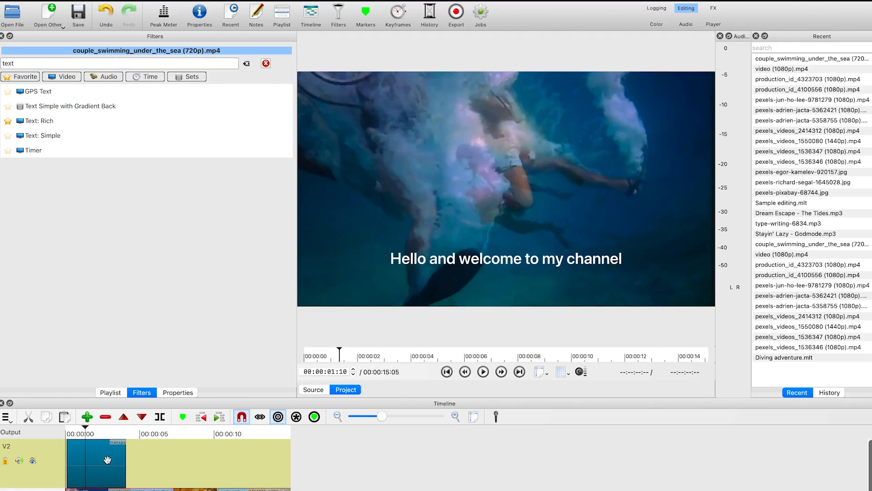
left_click(93, 469)
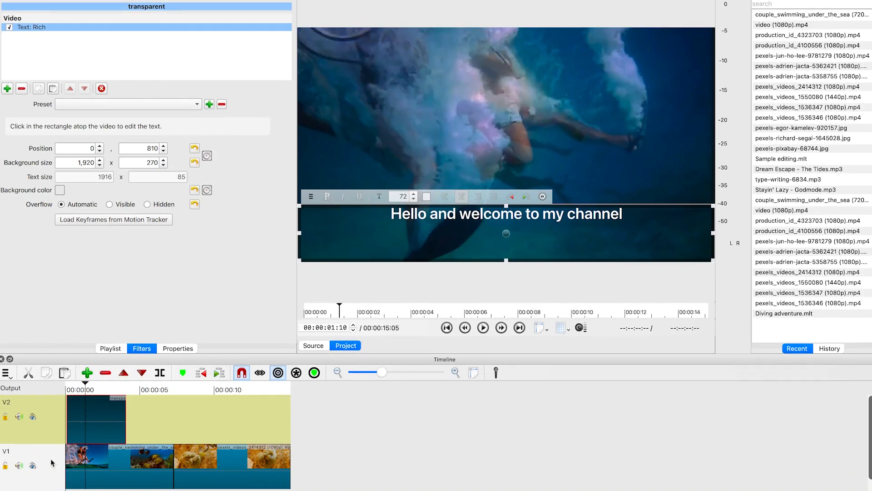
right_click(50, 459)
mouse_move(87, 407)
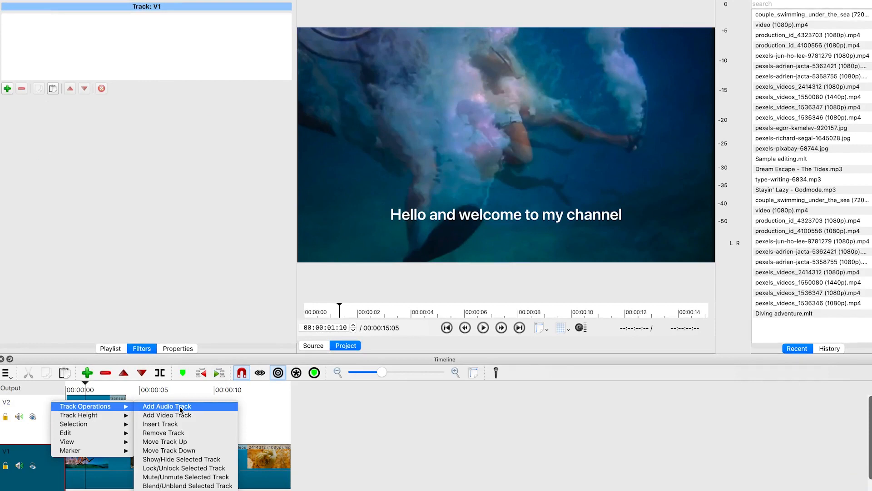
left_click(388, 428)
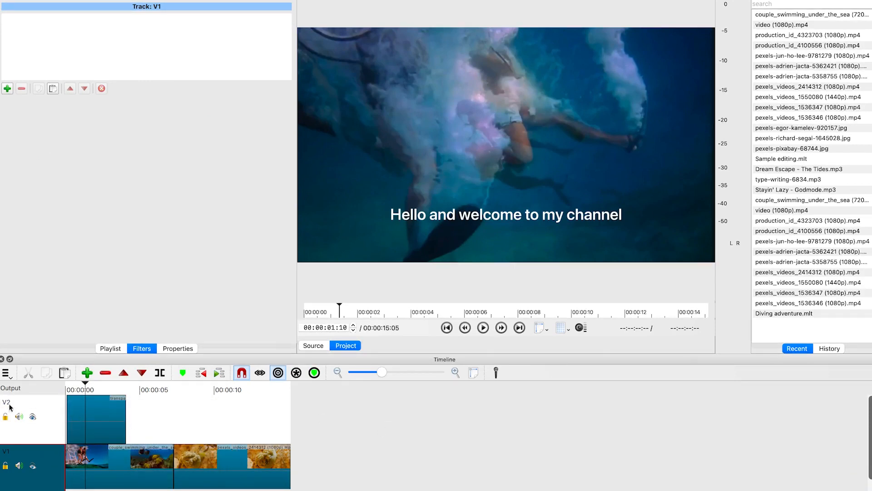
double_click(45, 403)
left_click(430, 419)
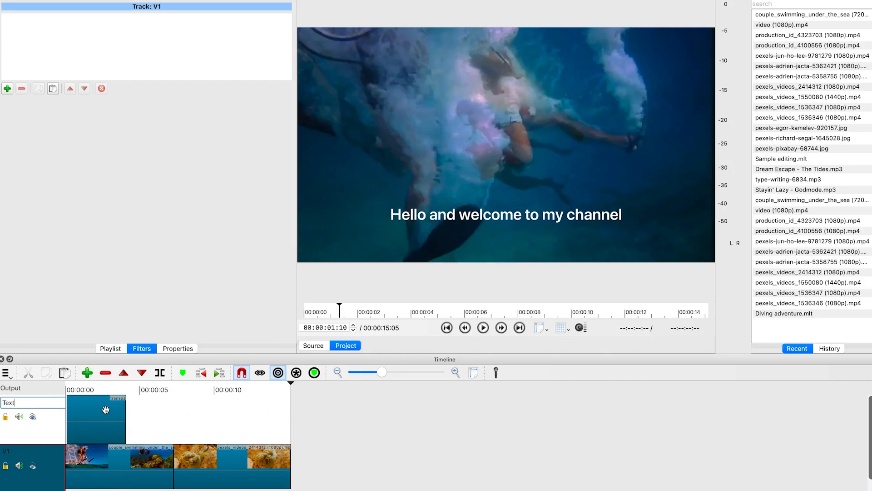
Move the text clip on the Text track so it starts just after the beginning of the timeline
left_click_drag(104, 426, 164, 425)
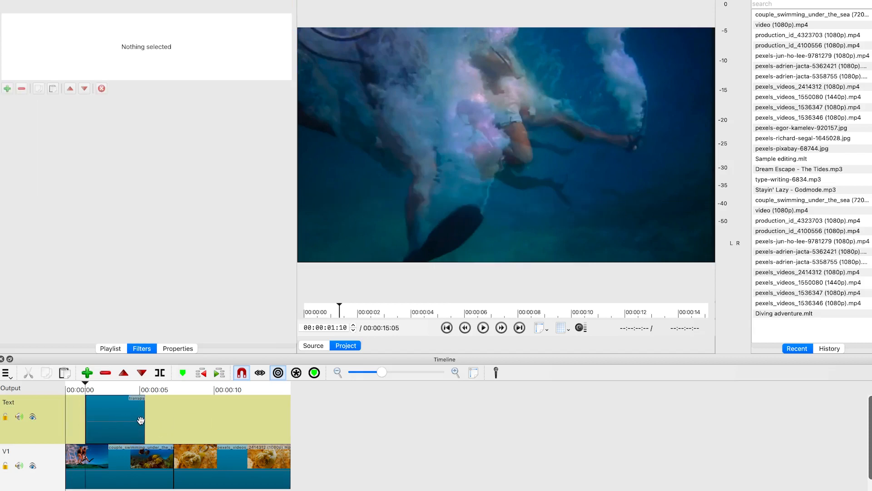
left_click_drag(118, 418, 91, 418)
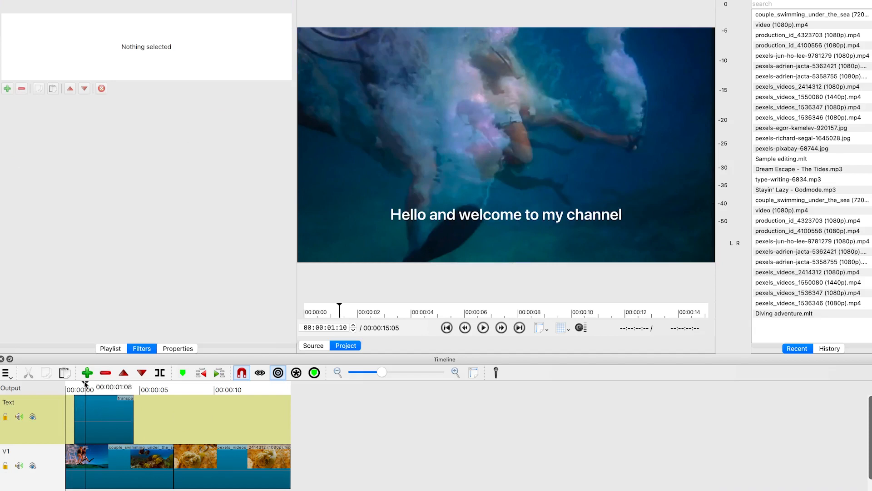
Open the text clip's Rich Text filter, toggle bold on the first word, and select all of the title text
left_click(98, 420)
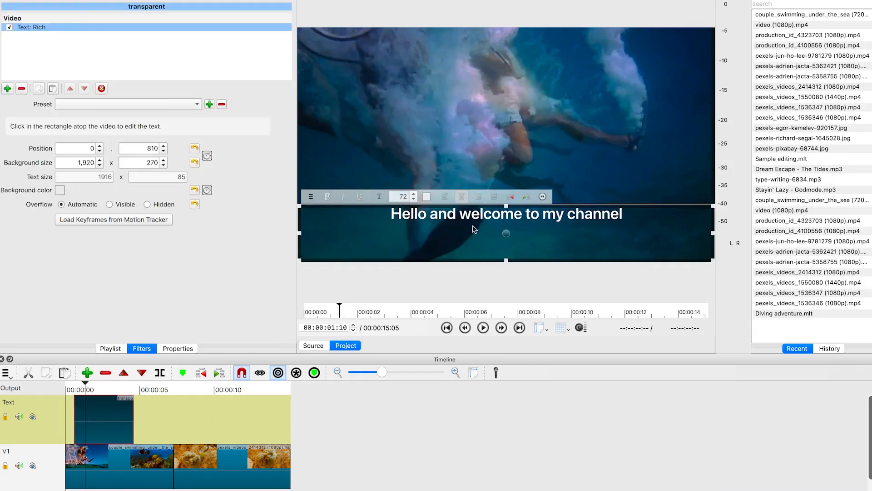
left_click(328, 197)
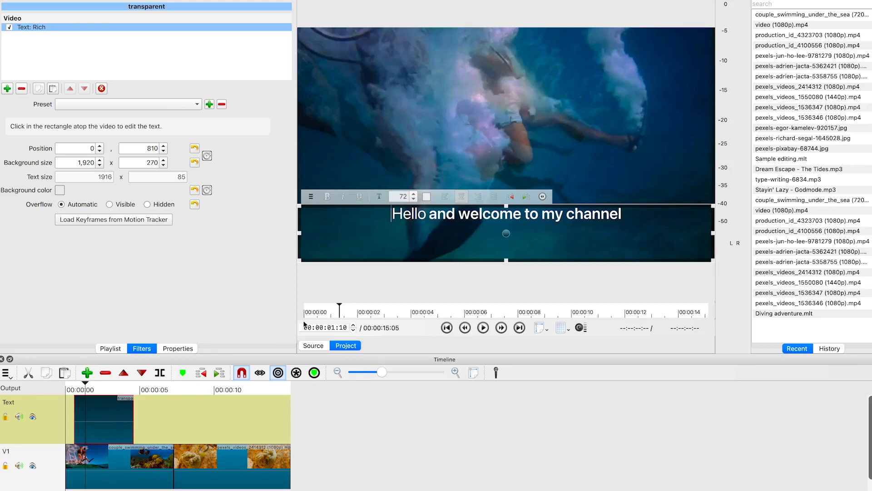
double_click(440, 214)
key("ctrl+a")
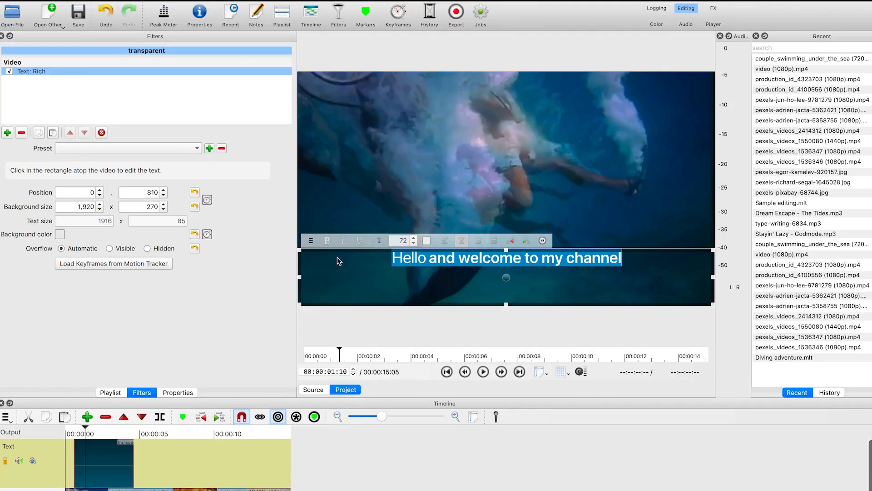
Try a different font at size 62 for the title text, then undo the font change
left_click(378, 245)
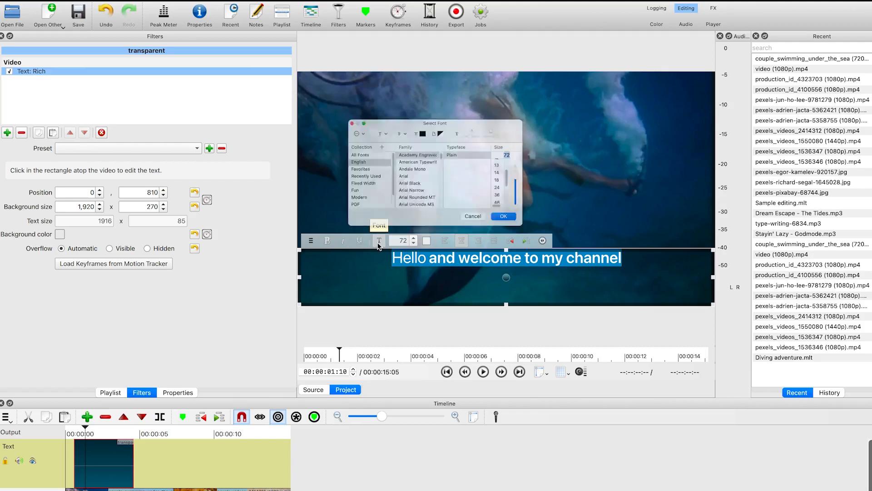
left_click_drag(468, 114, 198, 267)
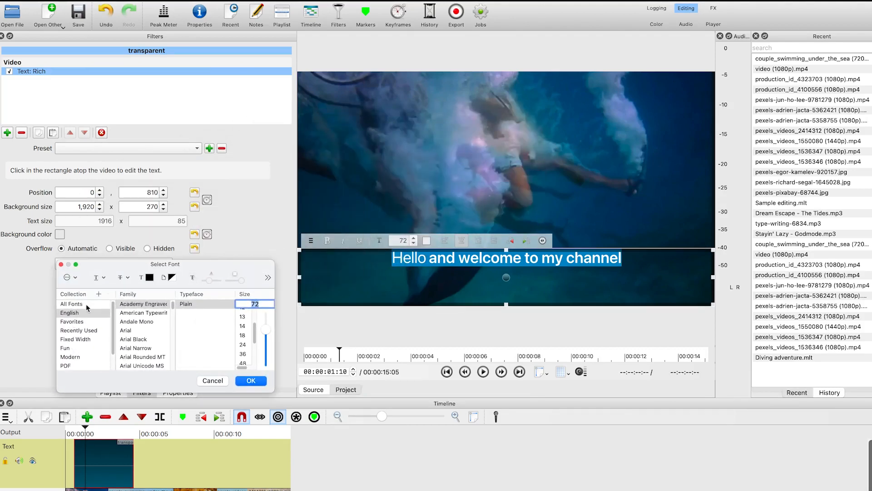
scroll(87, 318, "down", 1)
scroll(143, 332, "down", 2)
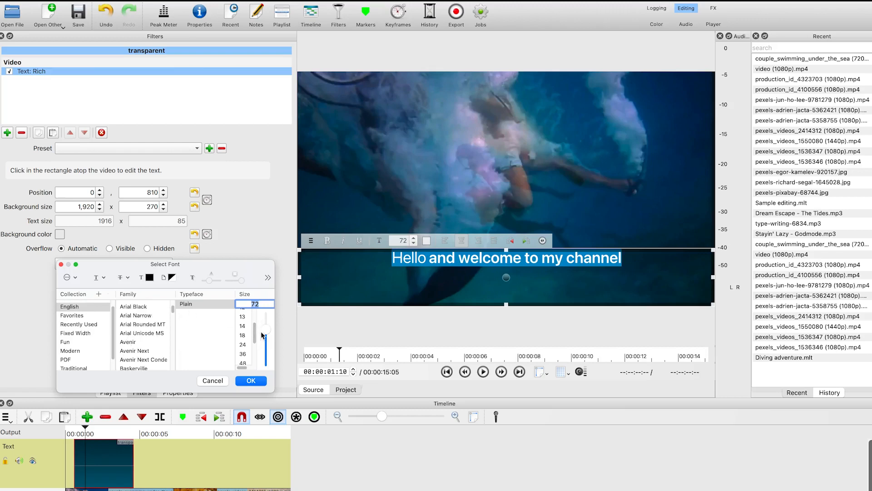
mouse_move(266, 352)
left_mouse_down()
mouse_move(270, 327)
mouse_move(266, 334)
left_mouse_up()
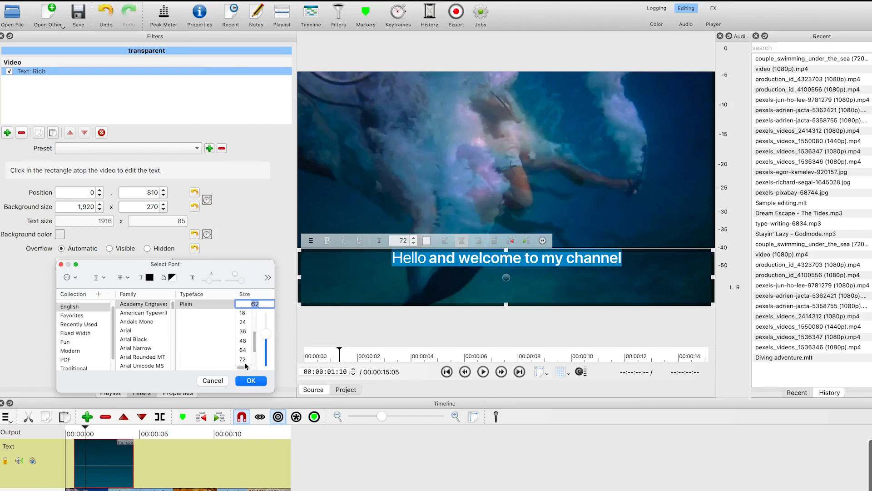
left_click(252, 381)
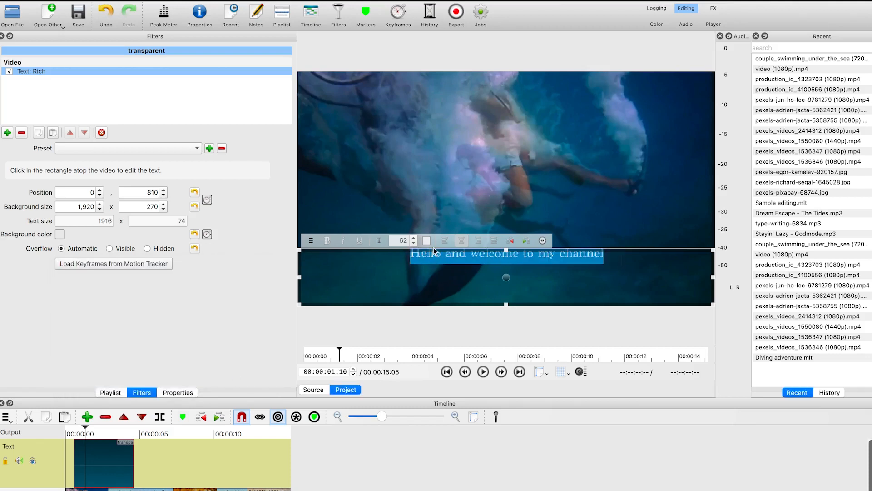
left_click(424, 289)
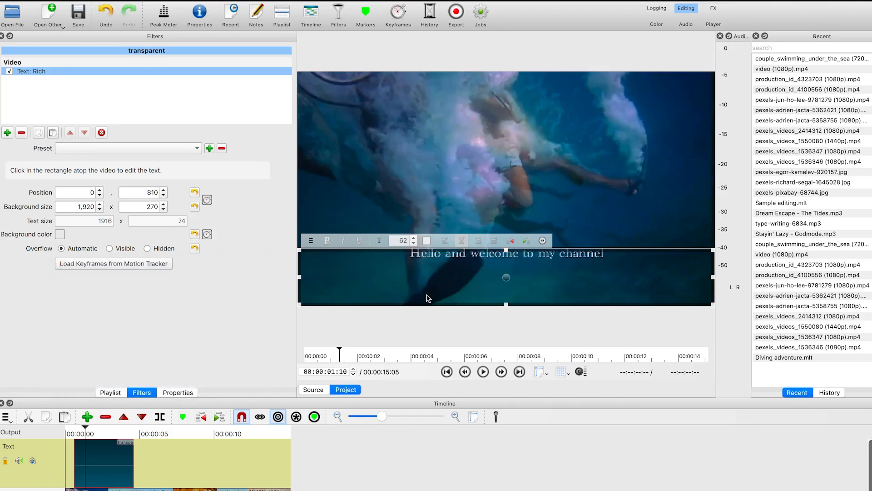
key("super+z")
key("super+z")
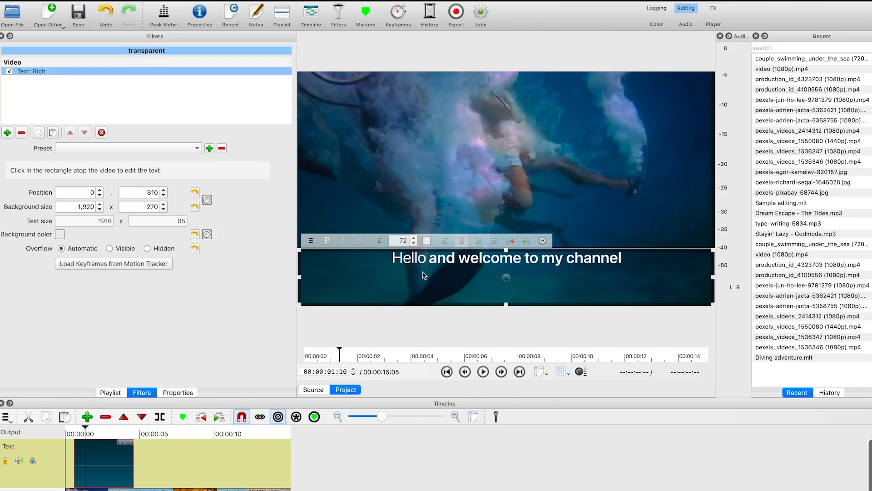
left_click(427, 240)
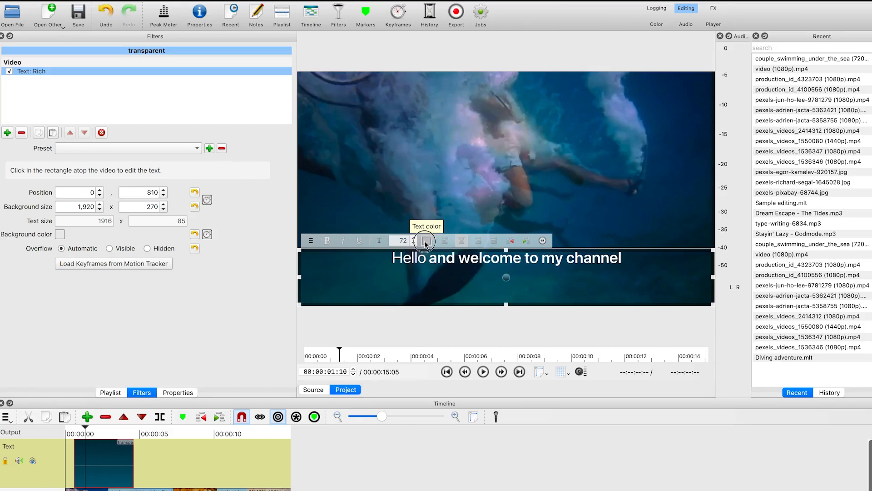
left_click_drag(467, 111, 246, 210)
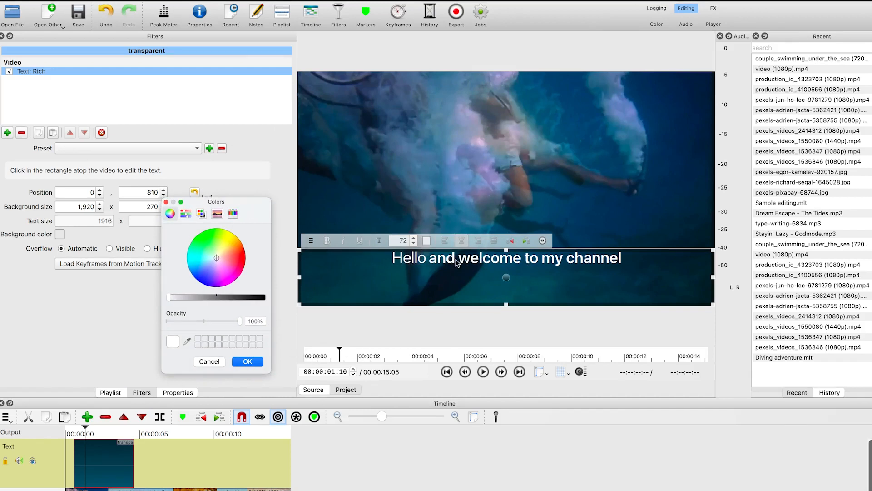
left_click(245, 362)
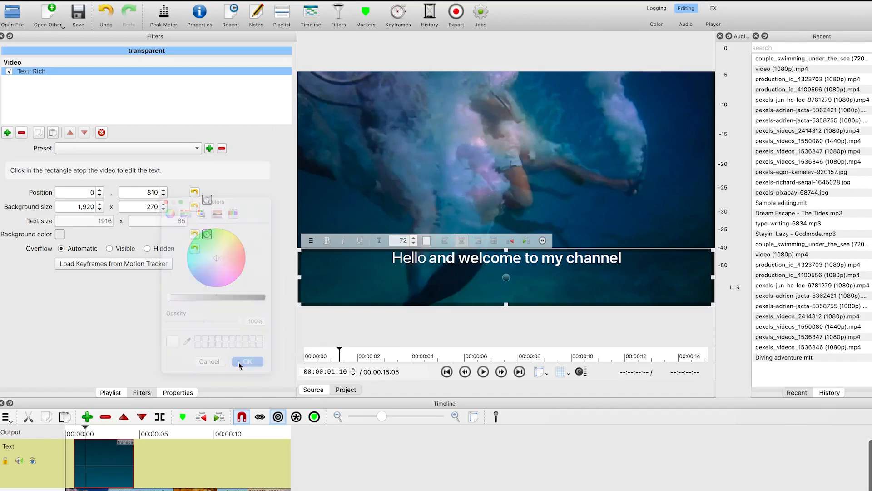
Center-align the title and move its text box down near the bottom of the frame, to position 16, 945
triple_click(431, 256)
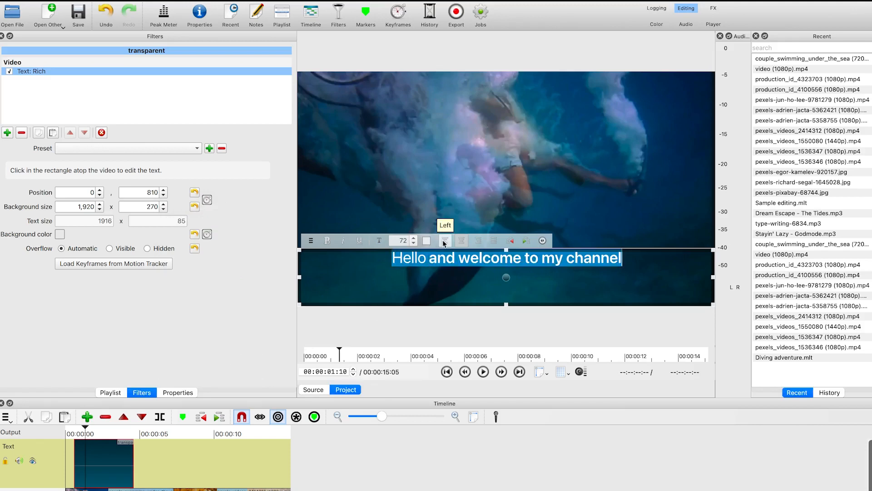
left_click(462, 246)
left_click_drag(507, 277, 449, 225)
left_click_drag(440, 260, 510, 317)
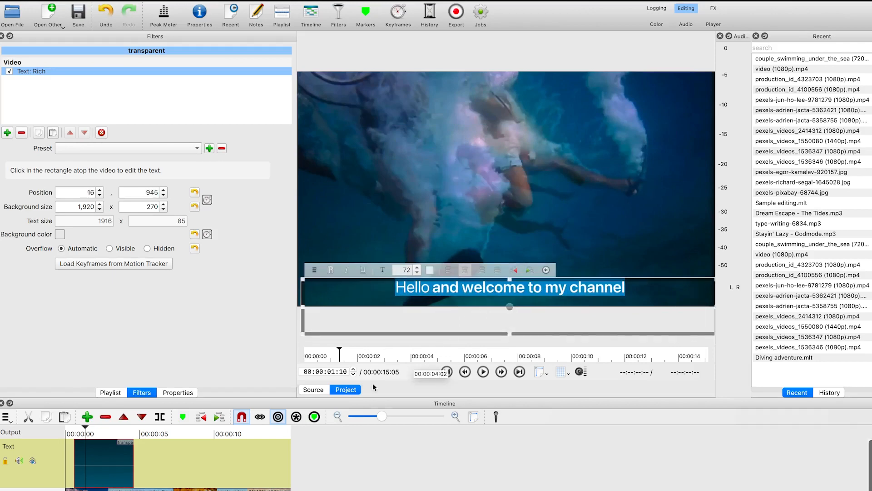
Shorten the text clip to end about 3.5 seconds in and preview it from the start of the timeline
left_click(199, 482)
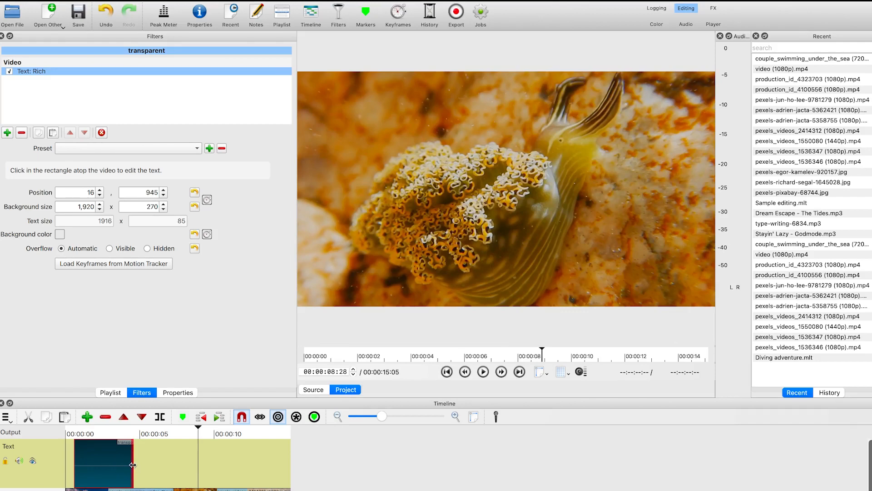
left_click_drag(135, 462, 120, 463)
left_click_drag(197, 426, 68, 431)
key("space")
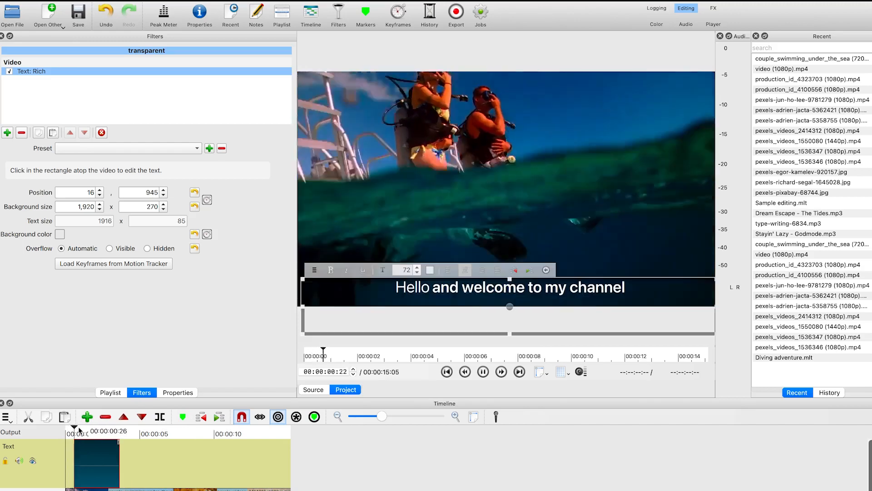
key("space")
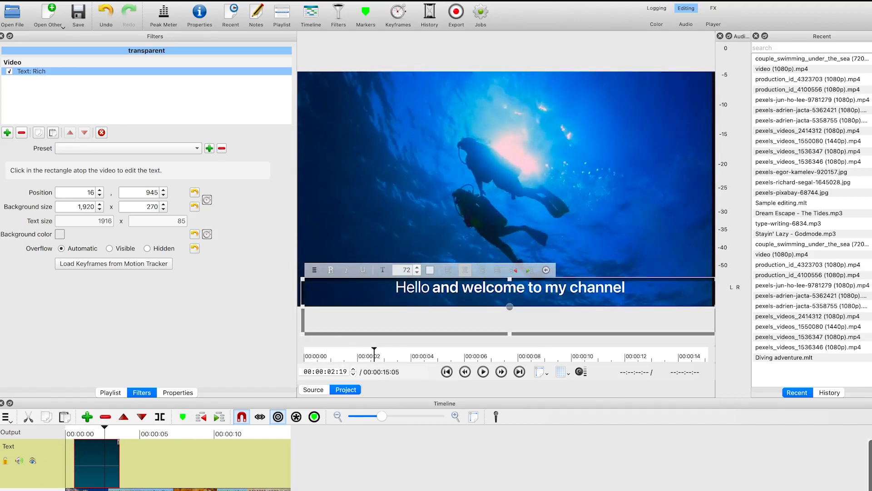
Duplicate the text clip at about the 5-second mark and shorten the copy to end near 7 seconds
right_click(98, 471)
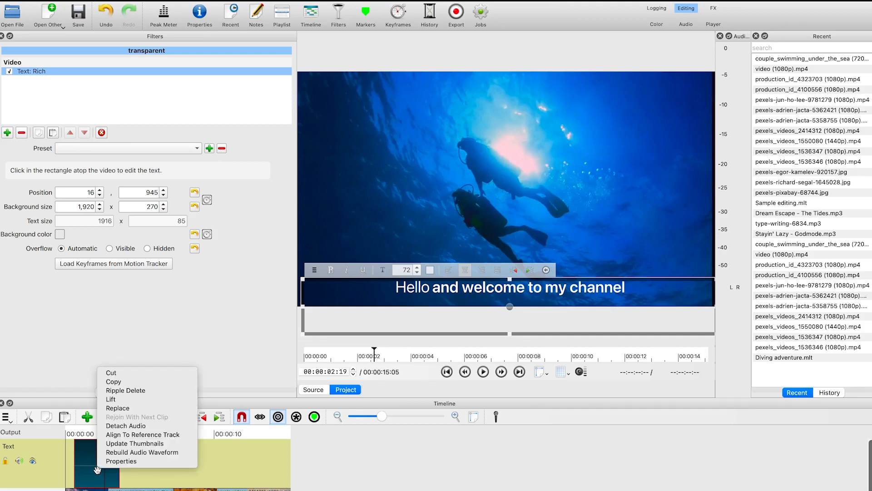
left_click(154, 381)
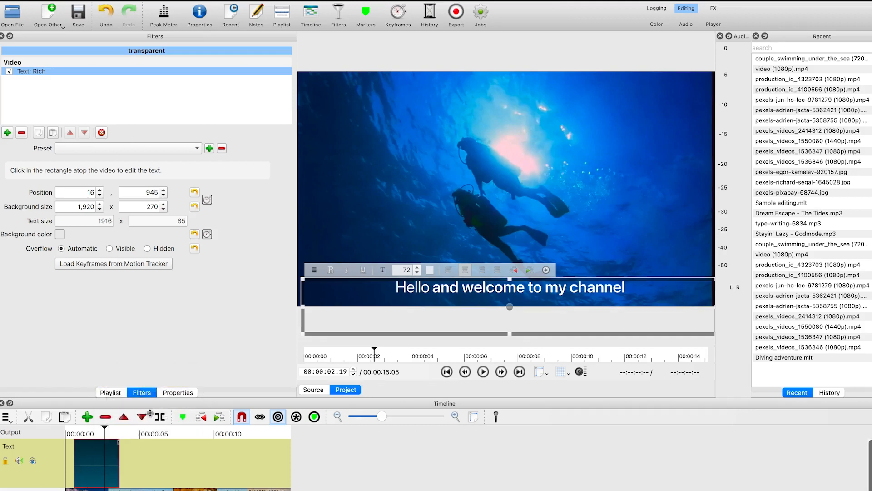
left_click(116, 430)
left_click(139, 432)
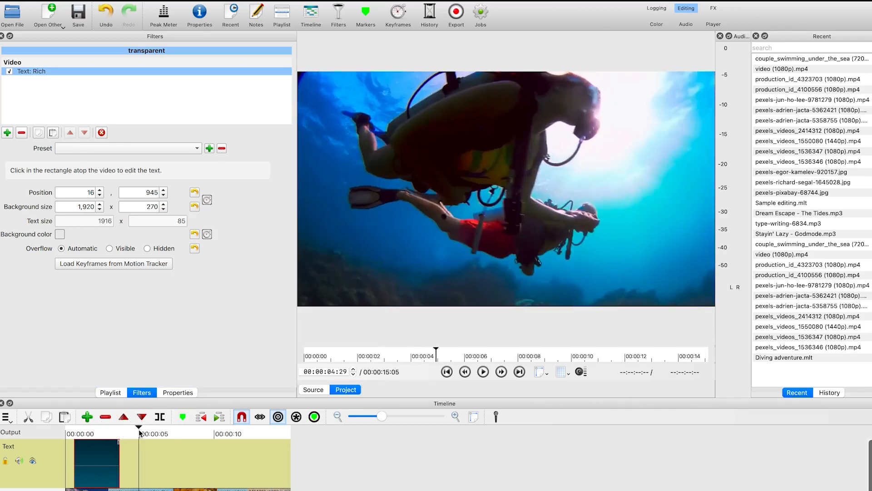
key("ctrl+v")
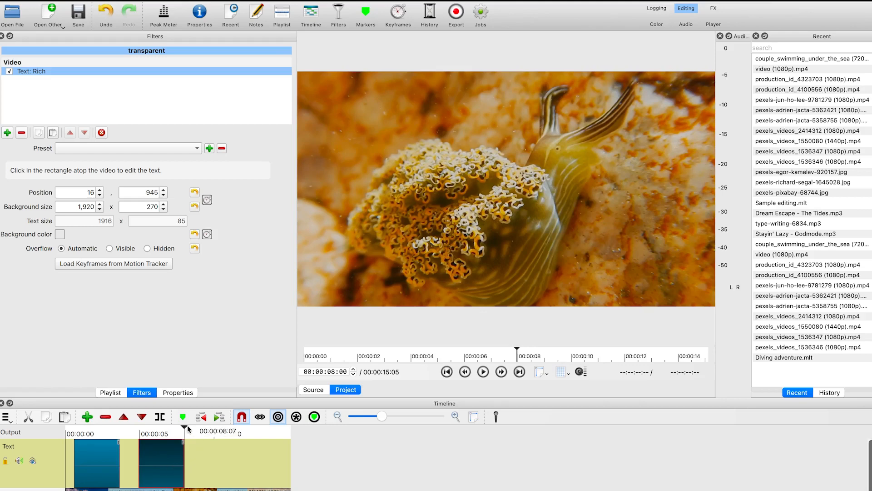
left_click(169, 429)
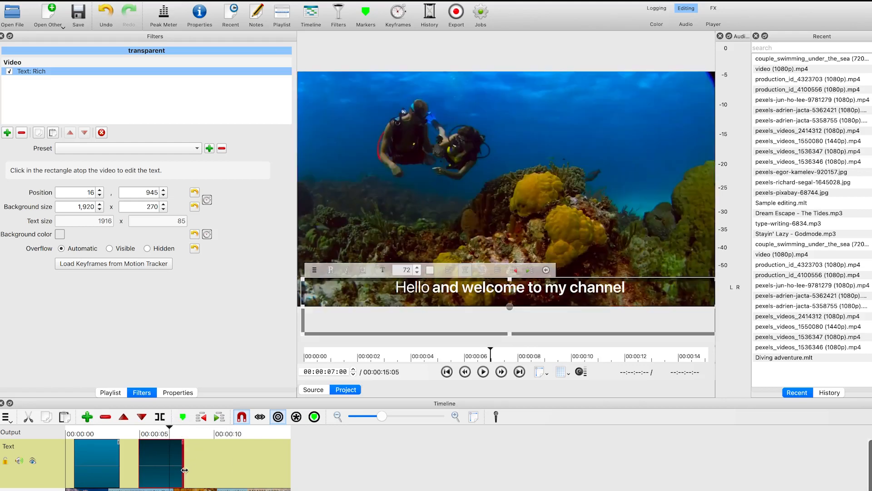
left_click_drag(183, 469, 149, 464)
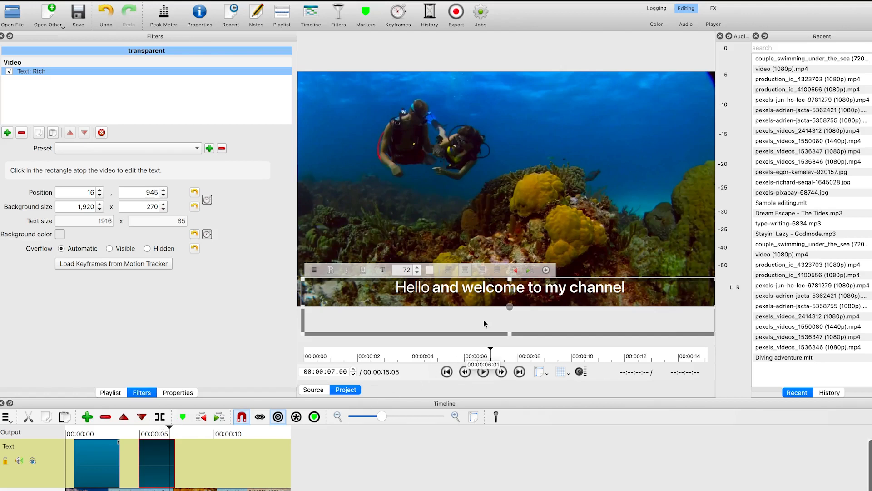
Replace the copy's text with a self-introduction giving the instructor's name and ending 'and i am the instructor of this course'
double_click(500, 295)
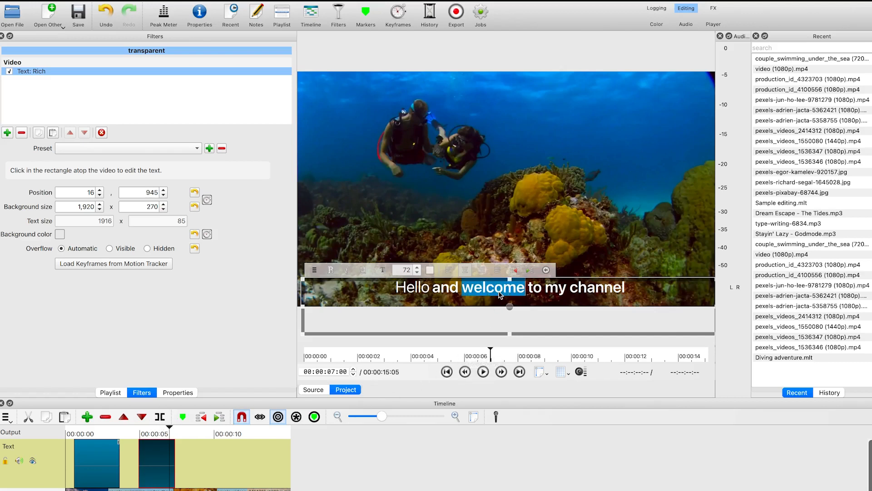
triple_click(500, 295)
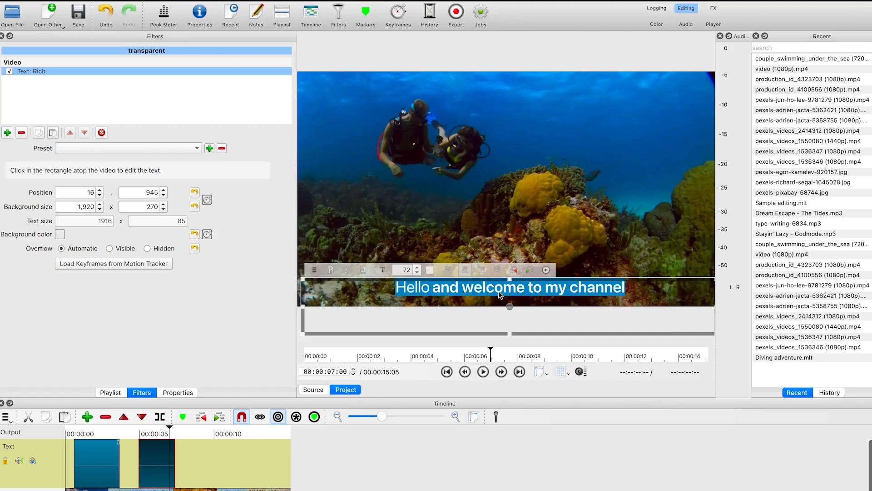
type("My name is Dr. Rasheed and iam th")
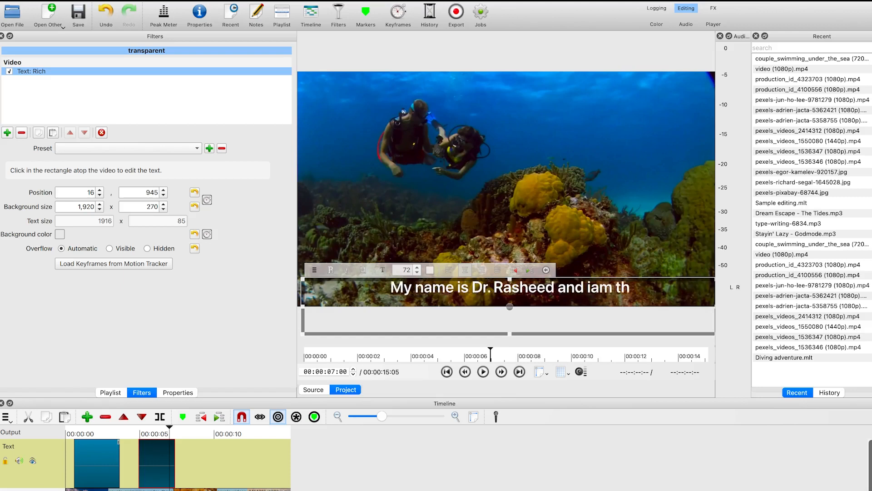
key("BackSpace")
key("BackSpace")
key("BackSpace")
key("BackSpace")
key("BackSpace")
type("am the instro")
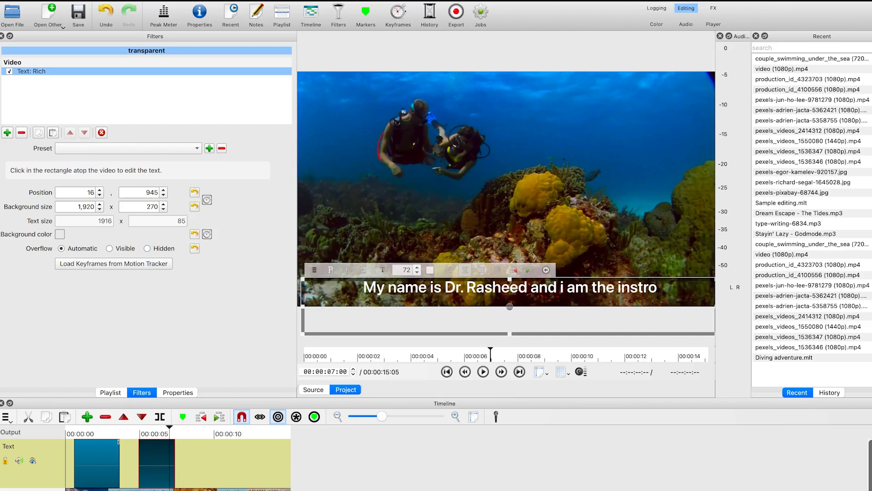
key("BackSpace")
type("uctor of this course")
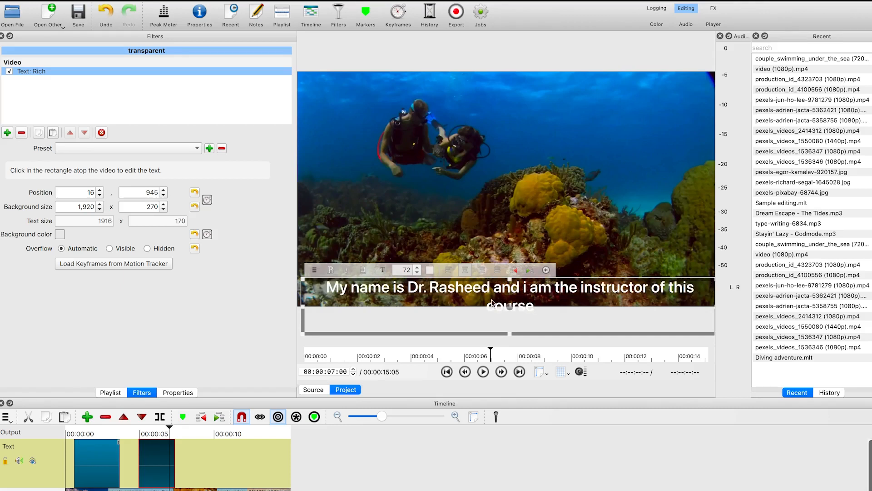
Nudge the second title's text box up to position 9, 904 and preview the timeline from the start
left_click_drag(510, 310, 510, 297)
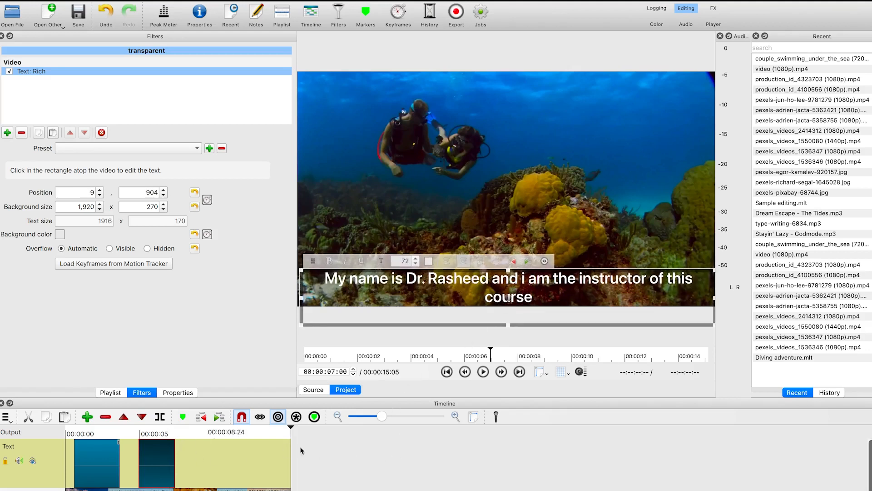
left_click_drag(290, 426, 109, 428)
left_click(87, 434)
left_click(68, 432)
key("space")
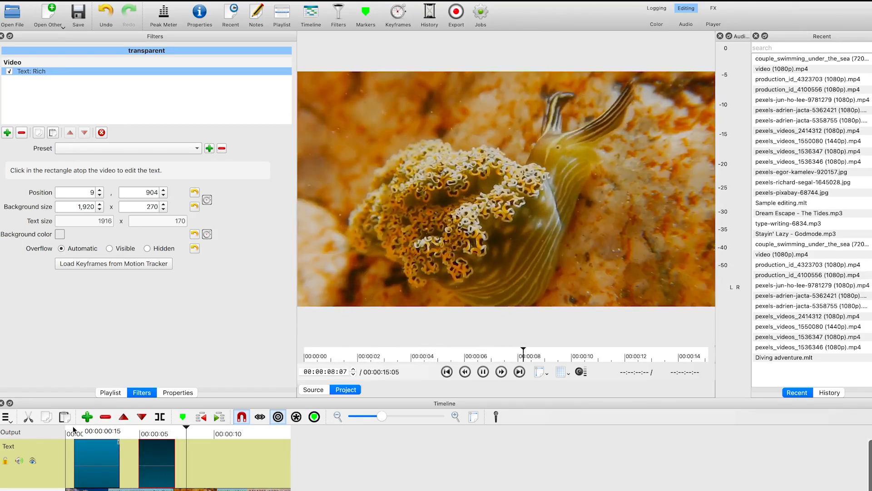
key("space")
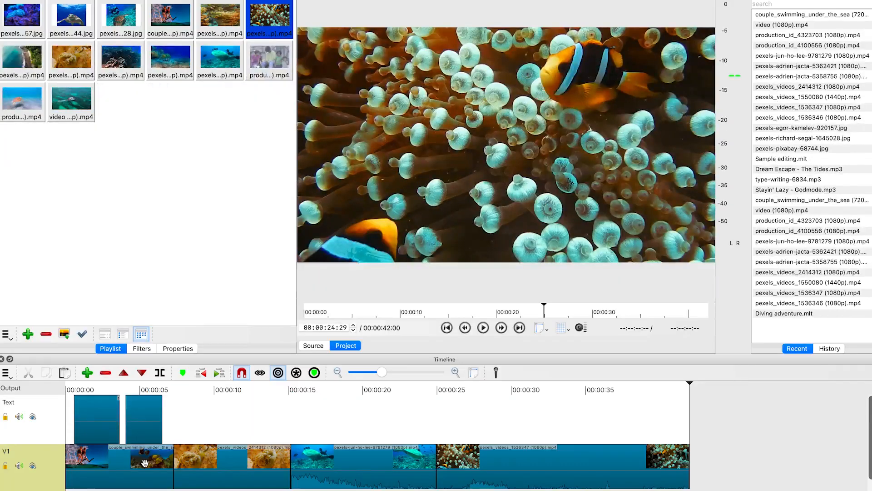
left_click(144, 460)
Overlap the second video clip onto the end of the first to create a transition, and preview it
left_click(210, 468)
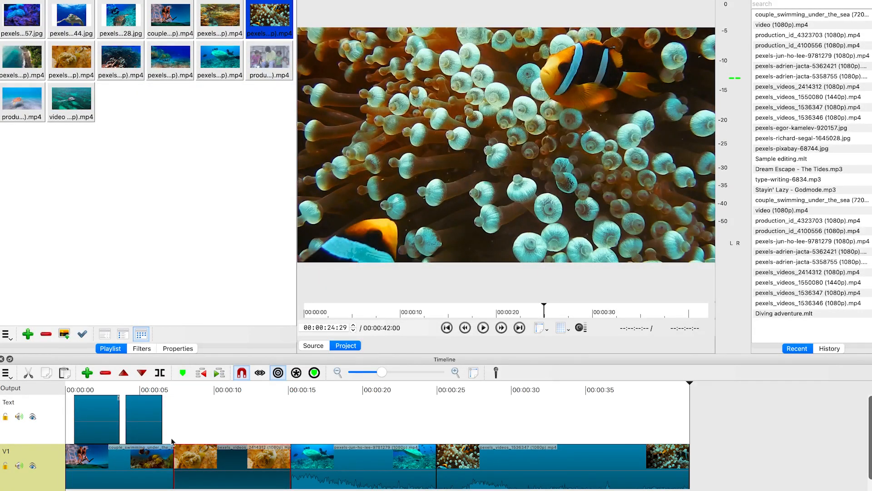
left_click(158, 386)
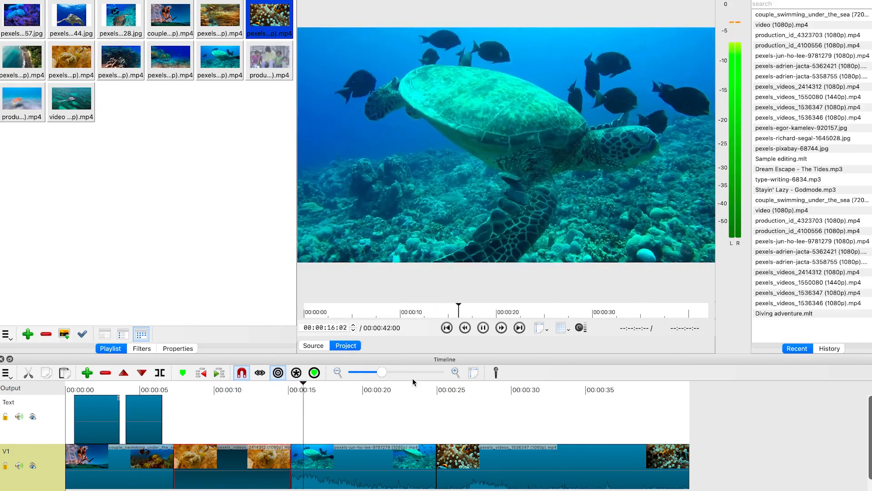
key("space")
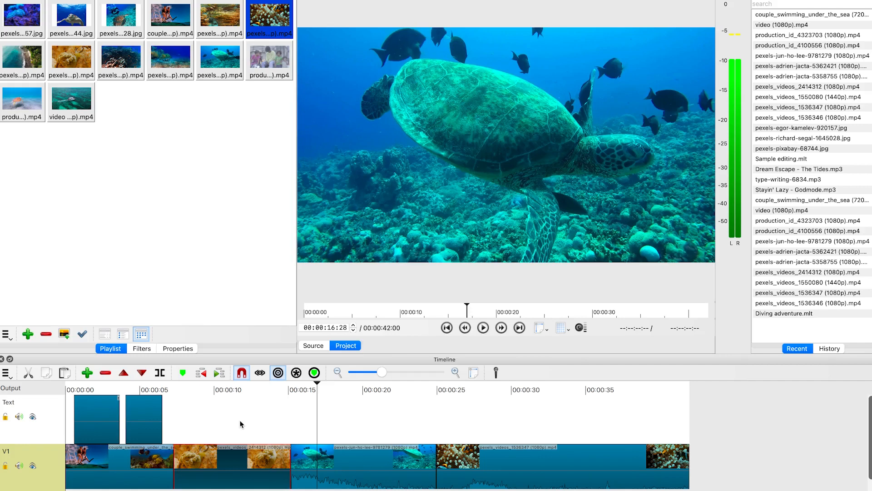
left_click(231, 463)
left_click_drag(231, 463, 216, 464)
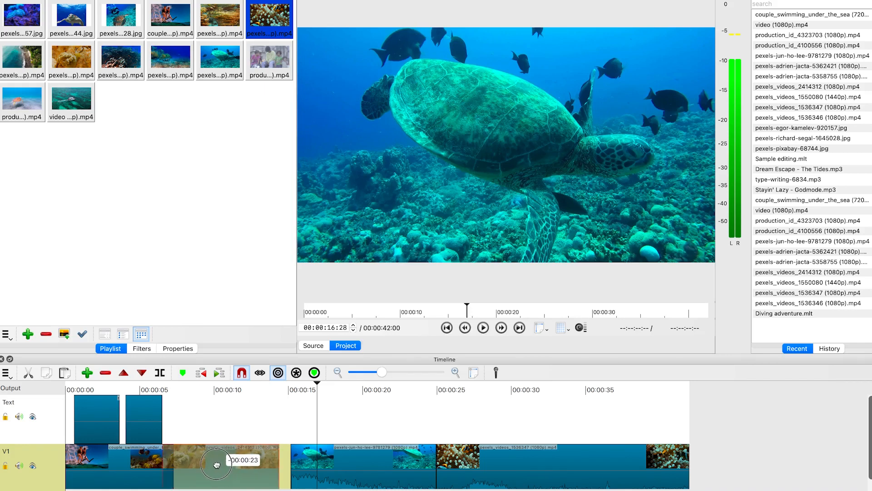
left_click_drag(217, 464, 209, 465)
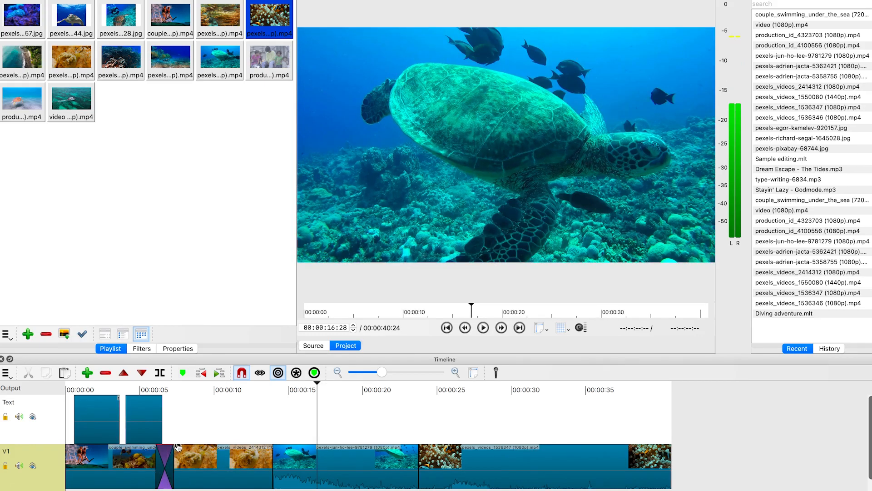
left_click(128, 389)
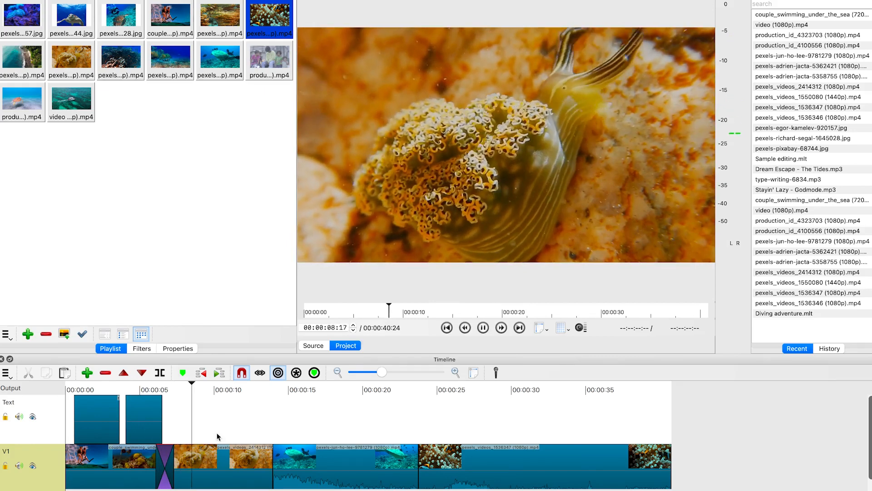
key("space")
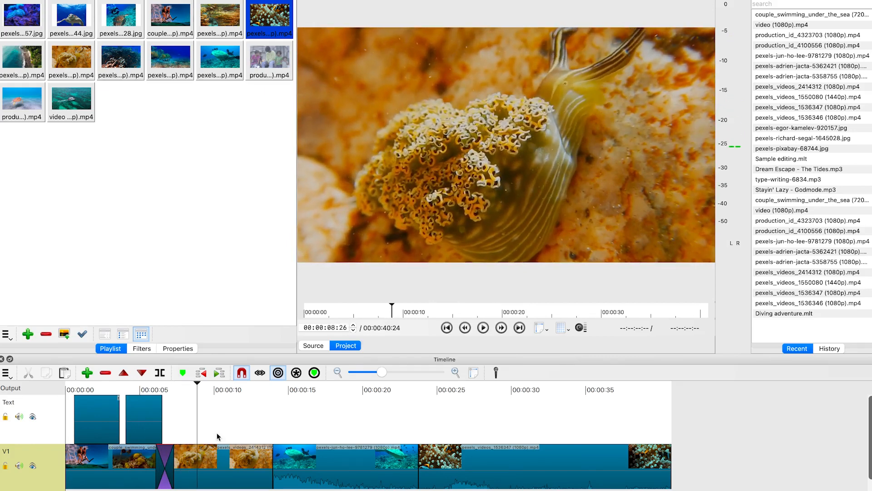
Open the transition's properties and try several wipe types, setting the video wipe to Barn Door Vertical
right_click(162, 467)
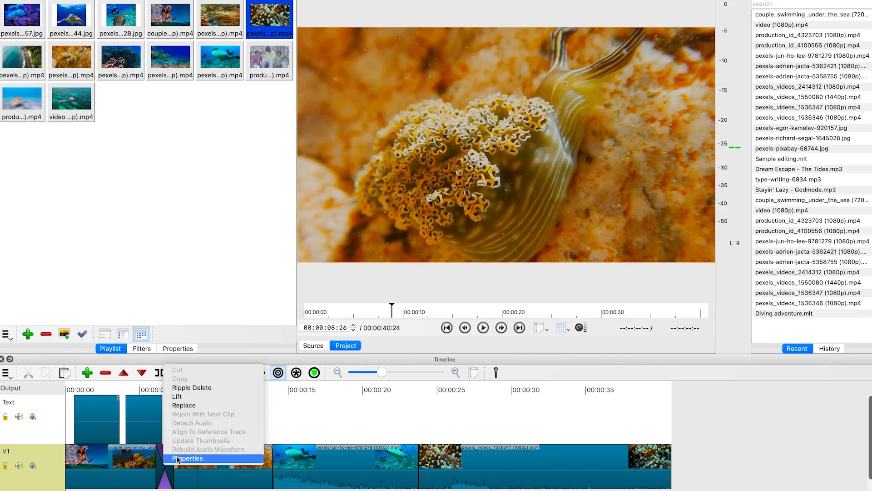
left_click(178, 458)
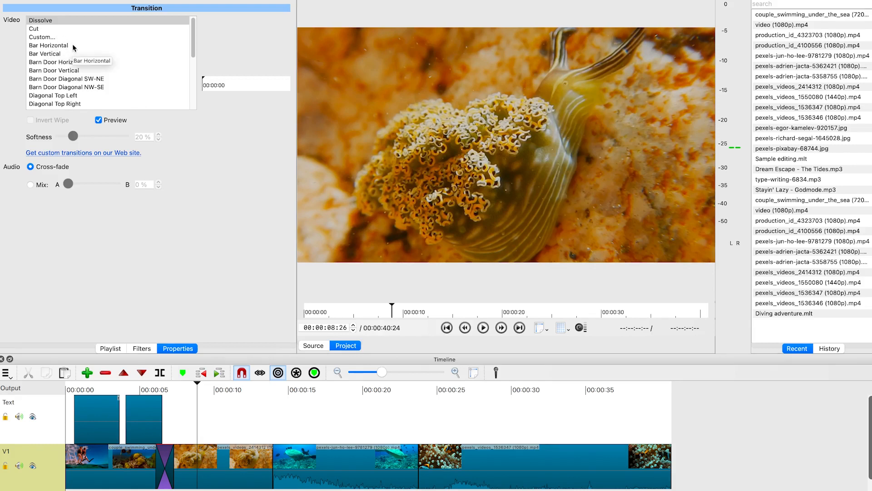
left_click(69, 47)
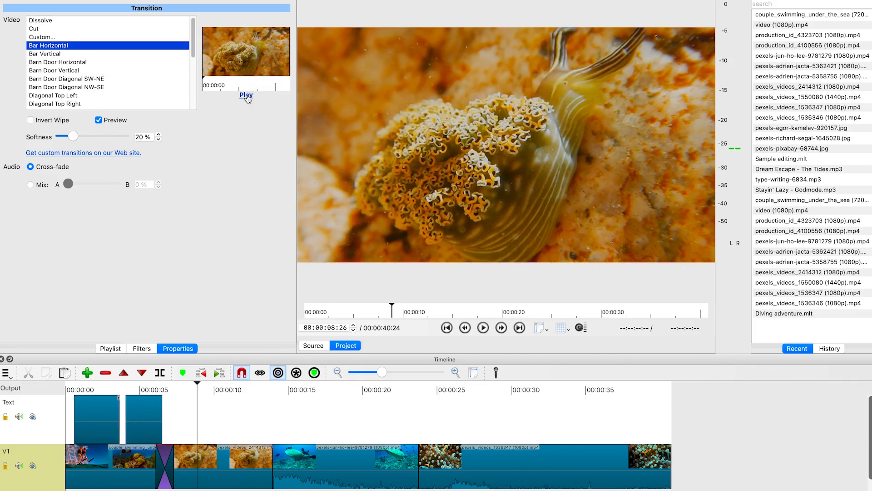
left_click(246, 96)
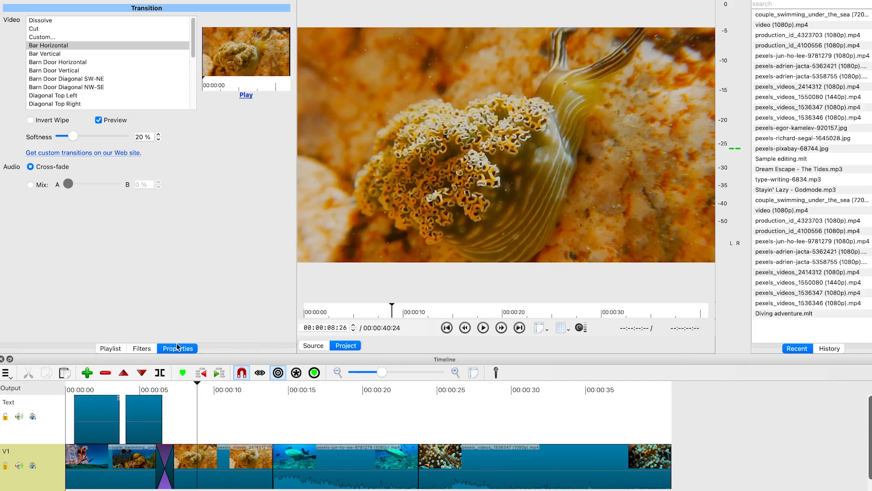
left_click(57, 53)
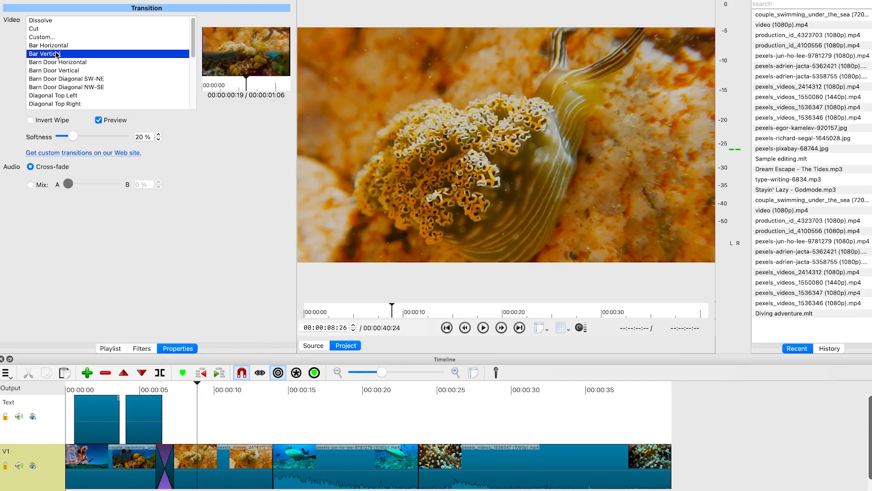
left_click(77, 64)
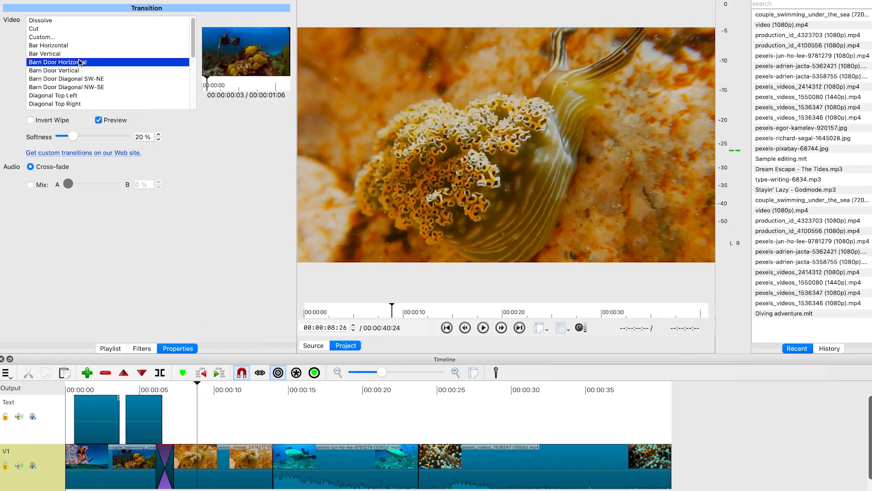
left_click(76, 70)
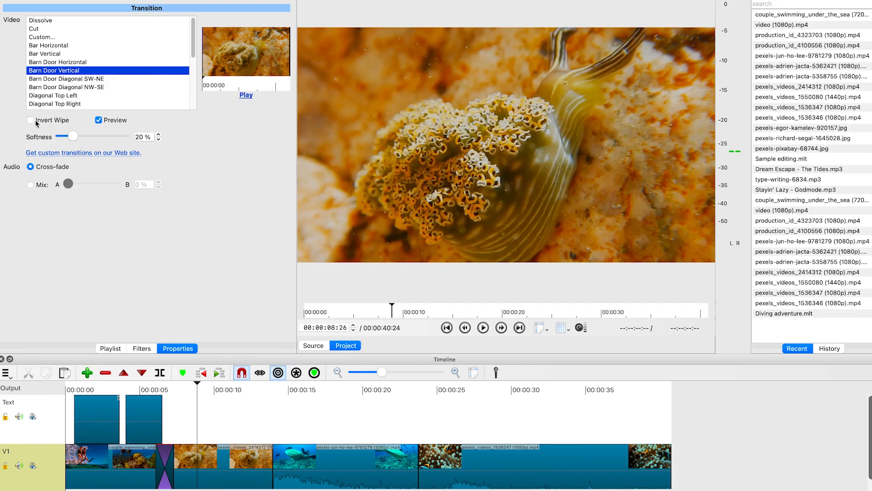
left_click(246, 94)
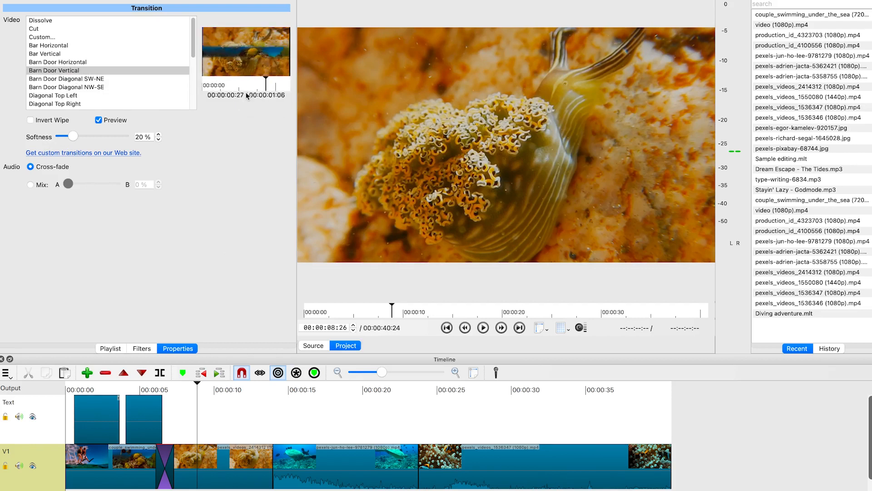
Enable Invert Wipe for the transition and preview it on the timeline
left_click(34, 121)
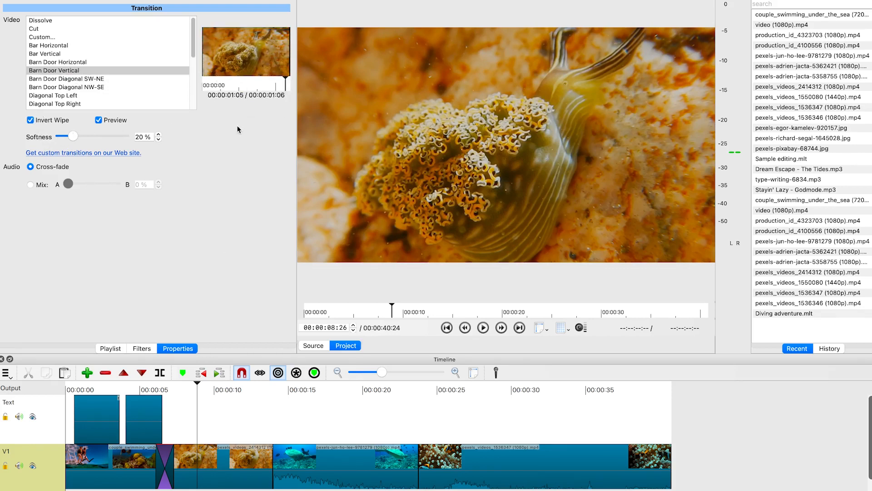
left_click(32, 120)
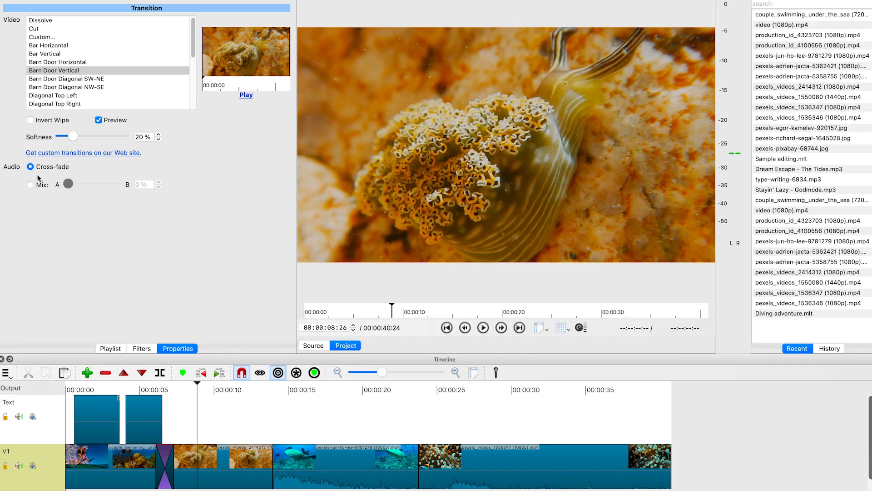
left_click(34, 122)
left_click(250, 417)
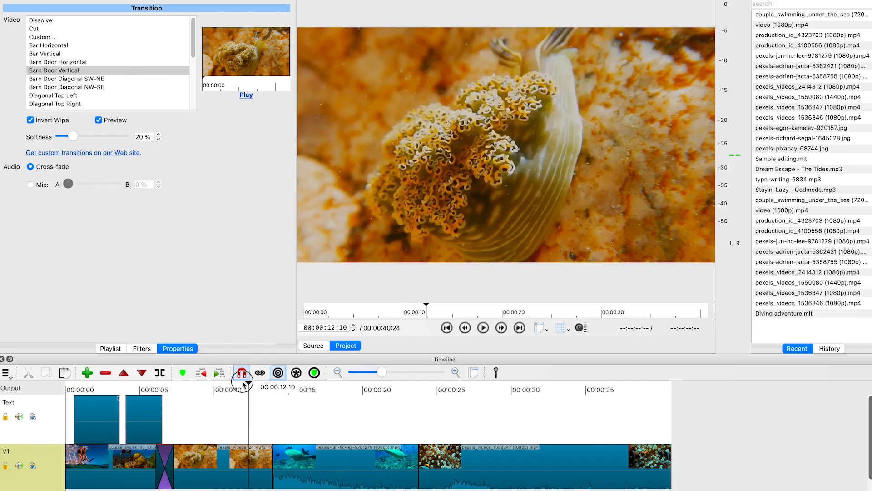
left_click(131, 396)
key("space")
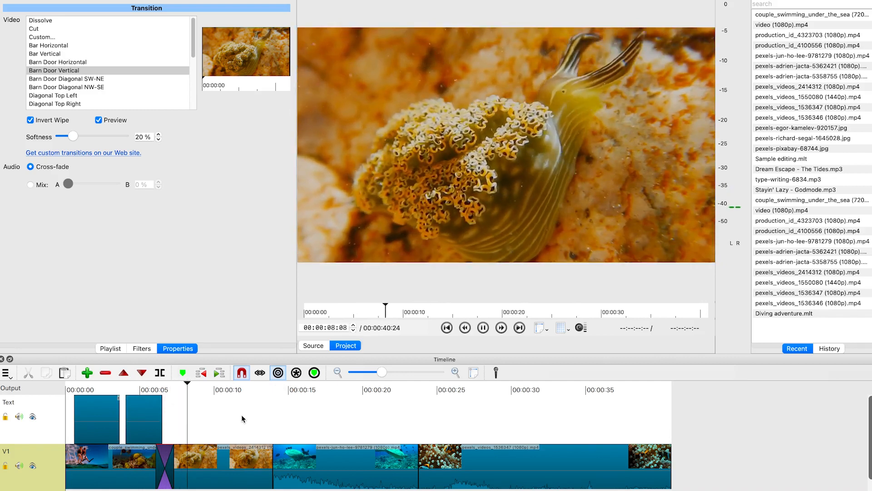
key("space")
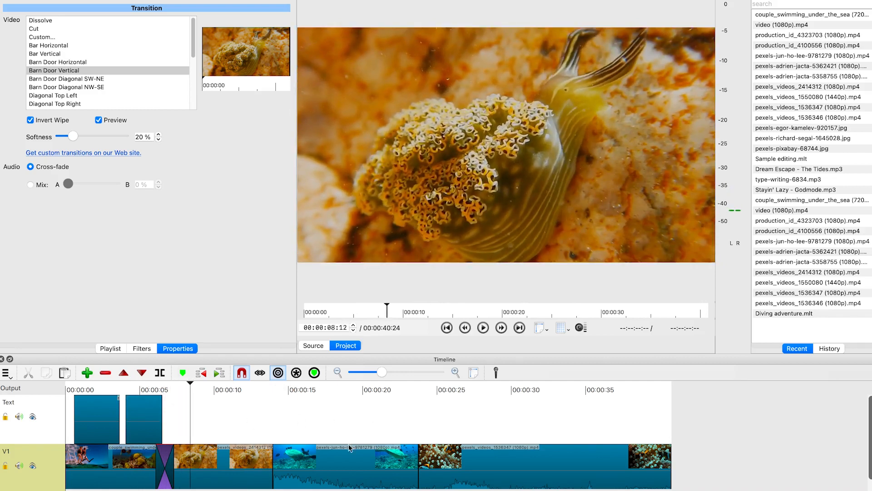
Overlap the third clip onto the second to create a transition and set its wipe to Barn V Up
left_click_drag(299, 469, 284, 467)
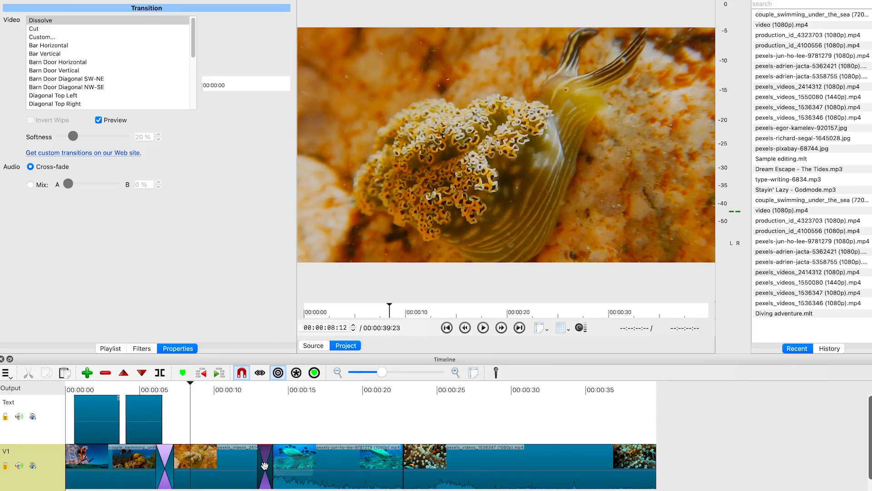
scroll(75, 82, "down", 5)
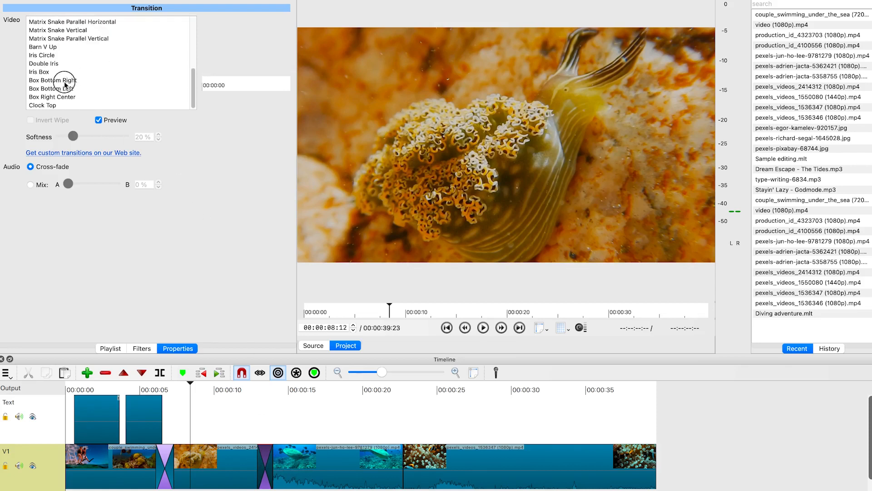
left_click(65, 81)
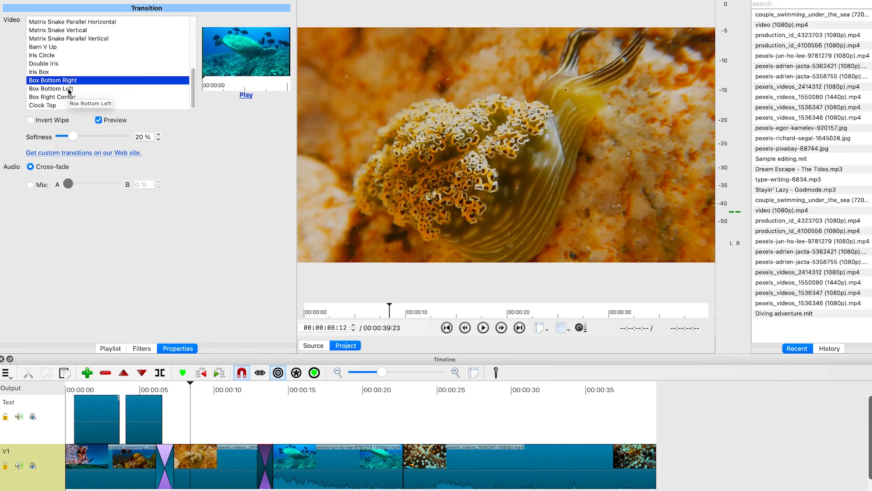
left_click(69, 89)
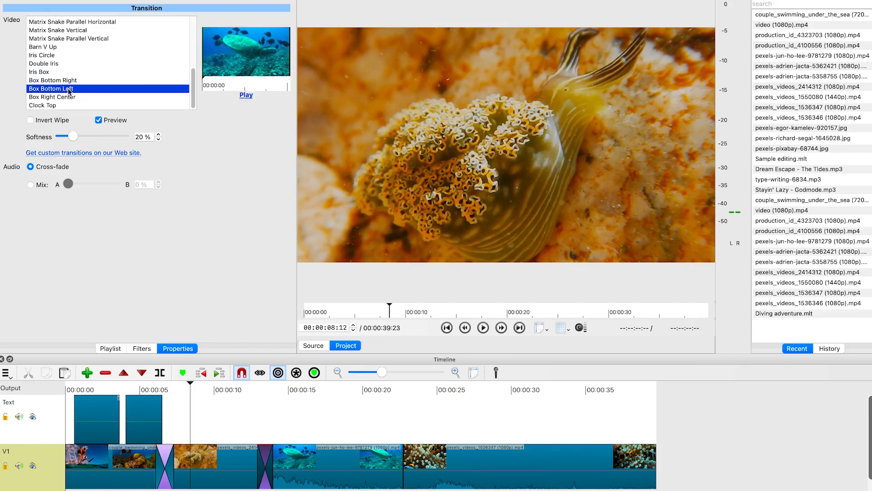
left_click(67, 98)
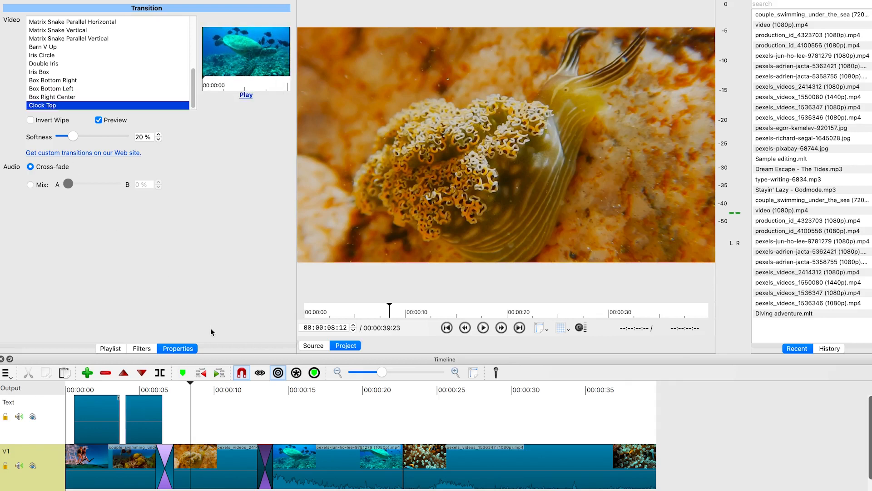
left_click(68, 51)
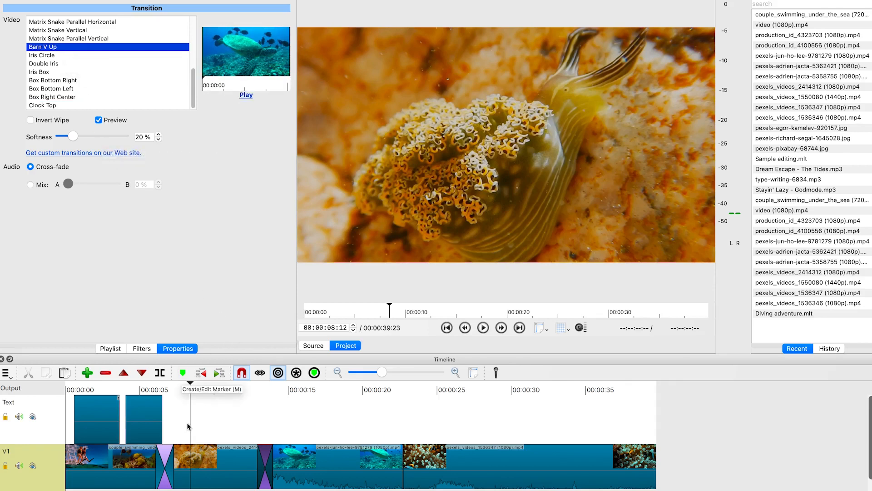
Play the timeline around the second transition to preview it
left_click_drag(210, 397, 236, 402)
key("space")
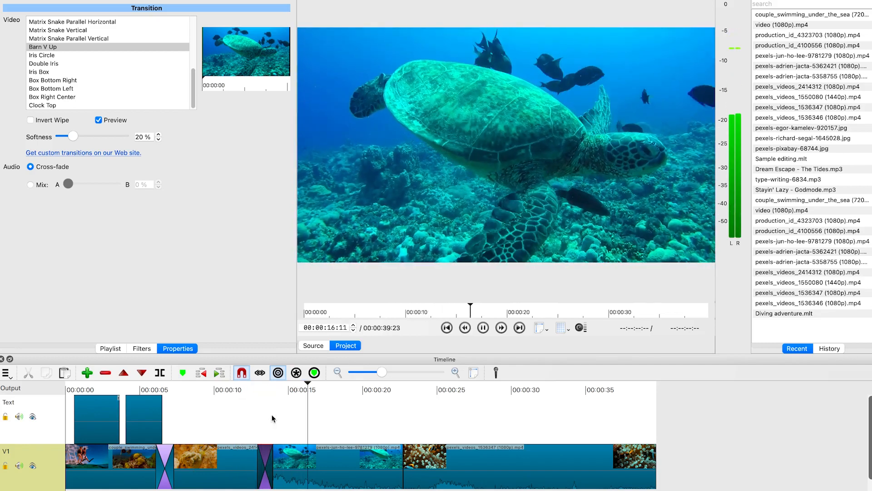
key("space")
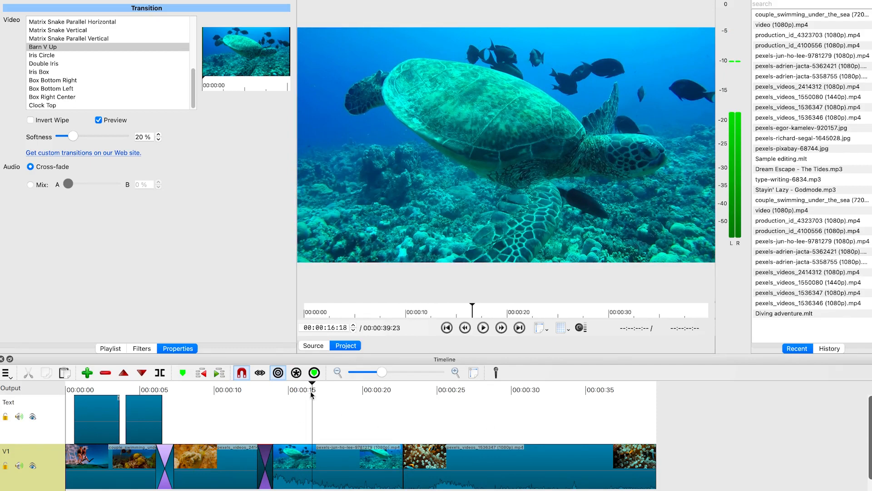
mouse_move(312, 381)
left_mouse_down()
mouse_move(376, 395)
mouse_move(380, 405)
left_mouse_up()
key("space")
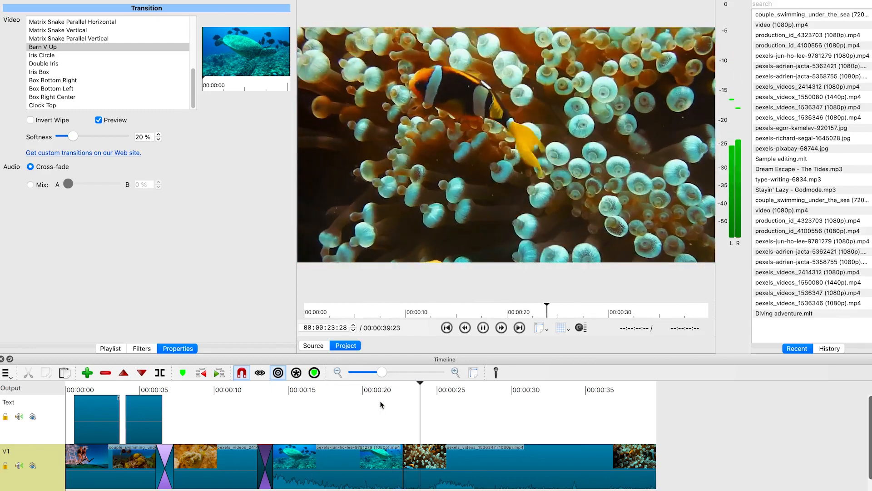
key("space")
Change the second transition's wipe to Diagonal Top Left after trying the Matrix wipes
scroll(132, 73, "up", 3)
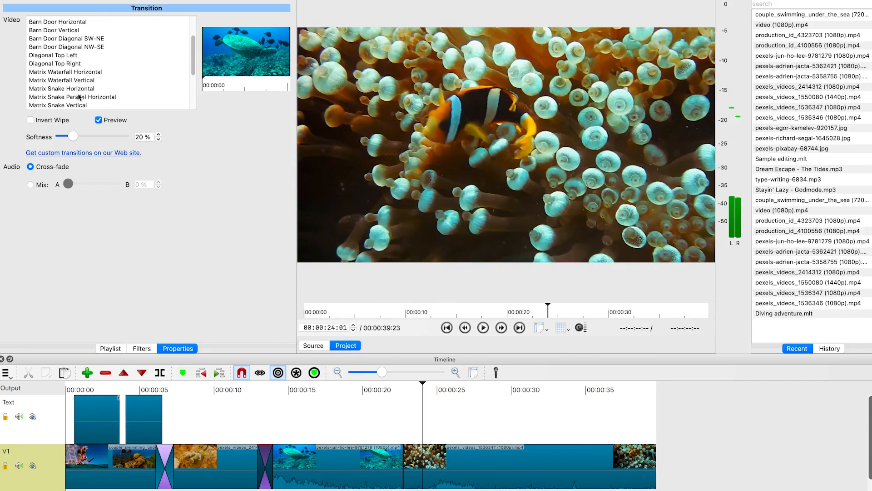
left_click(77, 74)
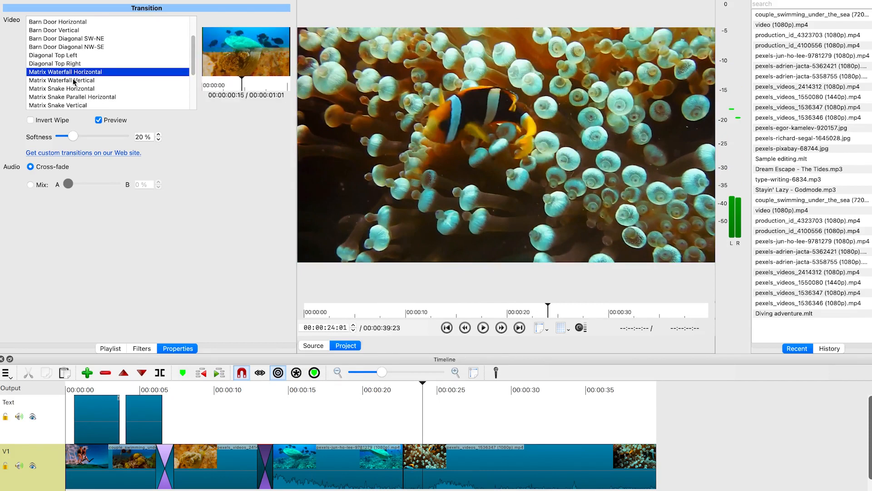
left_click(72, 81)
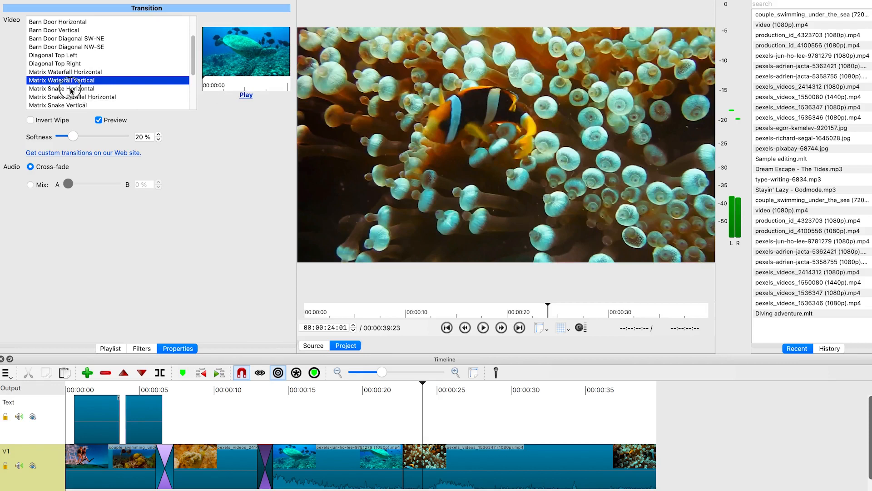
left_click(71, 89)
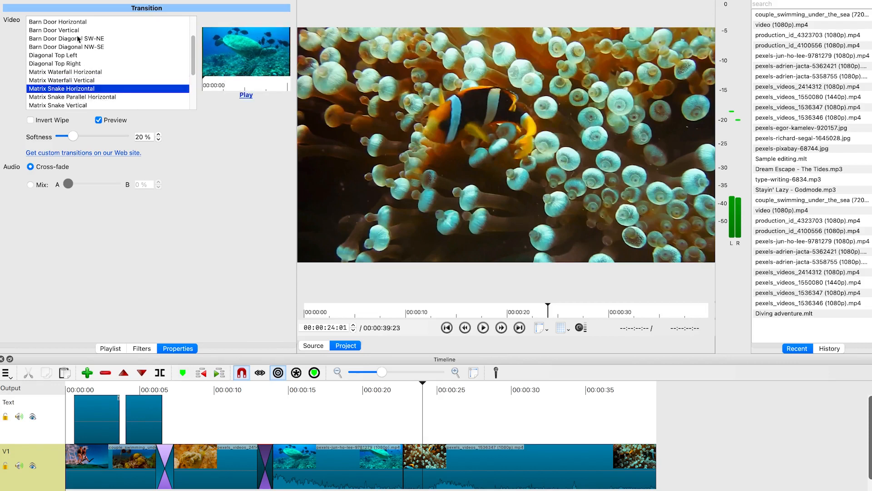
left_click(70, 56)
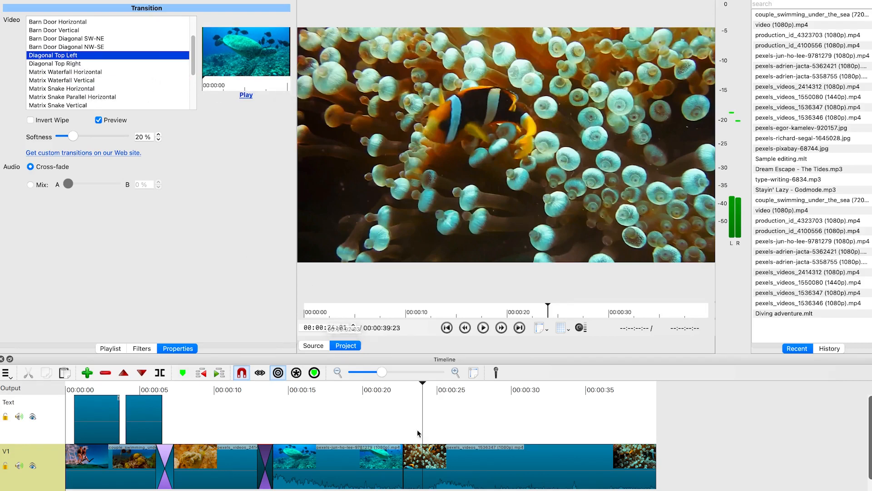
Overlap the fourth clip onto the third to create a transition and set its wipe to Barn Door Vertical
left_click(519, 475)
left_click_drag(497, 466, 475, 467)
left_click_drag(461, 413, 462, 414)
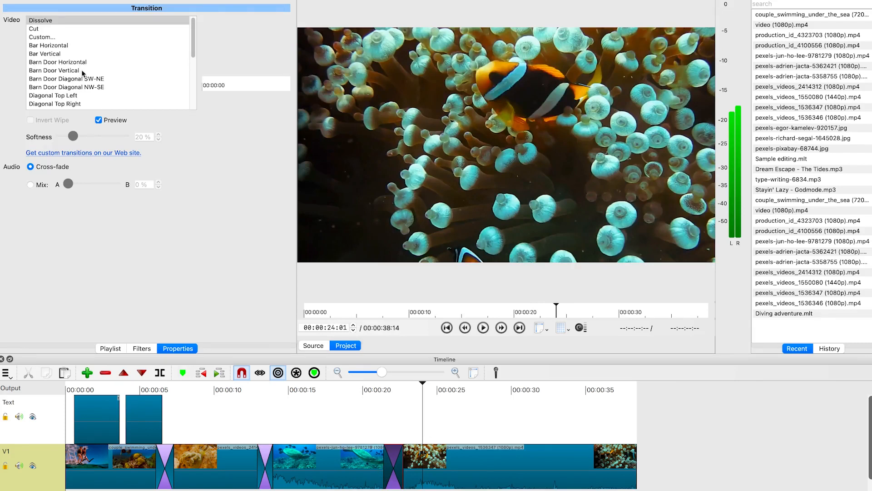
left_click(83, 70)
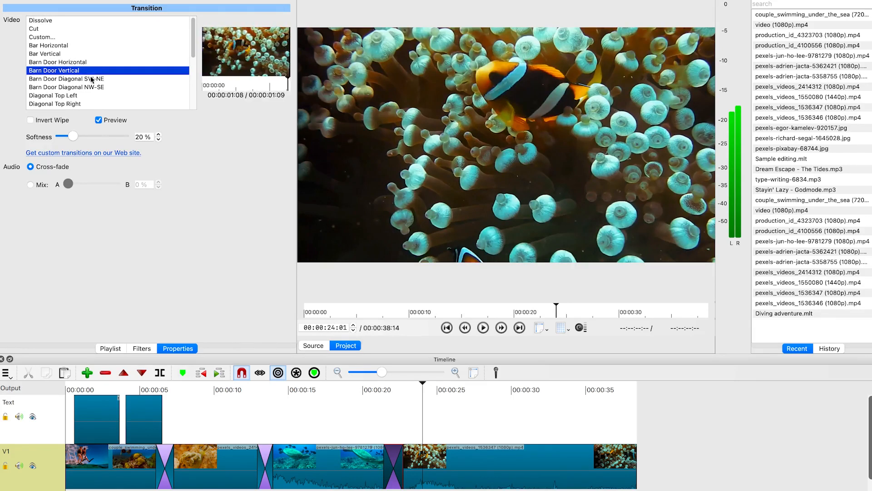
Play the timeline around the third transition to preview it
left_click(422, 386)
left_click_drag(422, 385, 362, 385)
key("space")
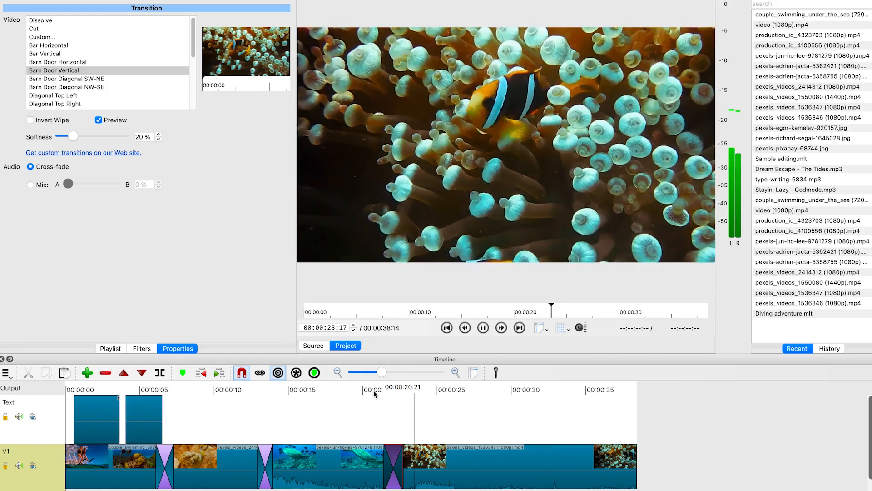
key("space")
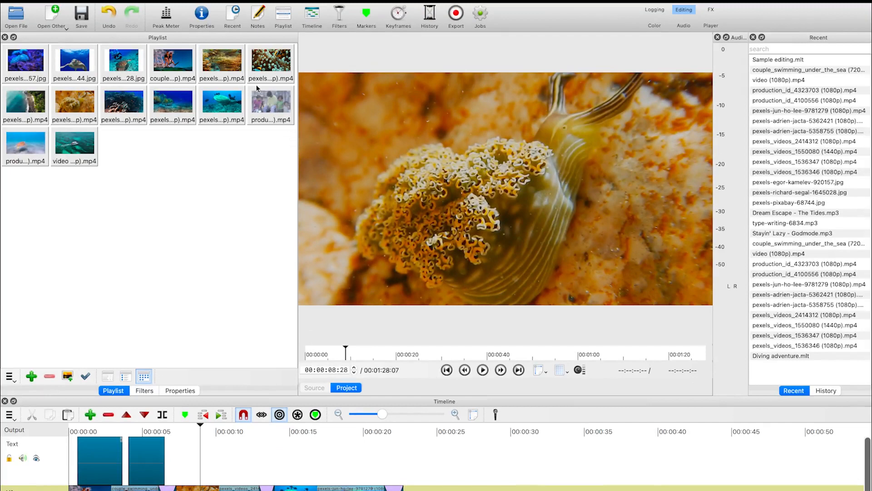
Trim the production clip in the source player from about 00:00:05:22 to 00:00:25:23 and append it to the timeline's end
left_click(261, 109)
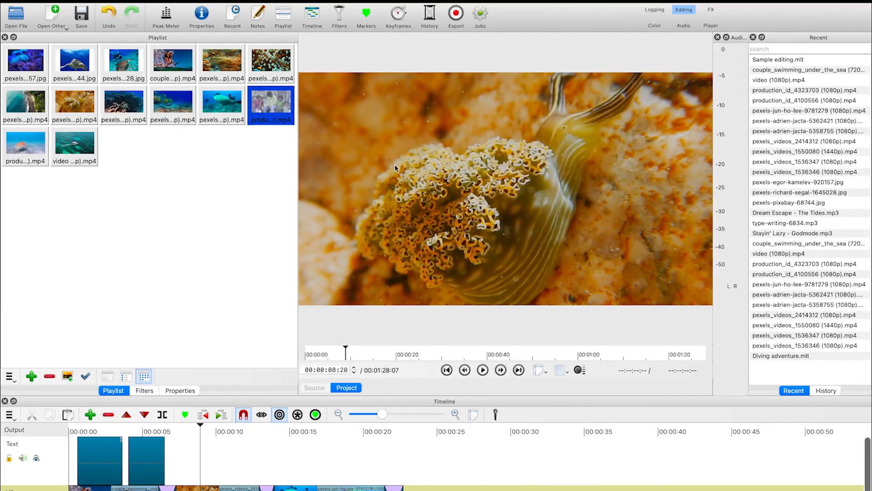
double_click(271, 103)
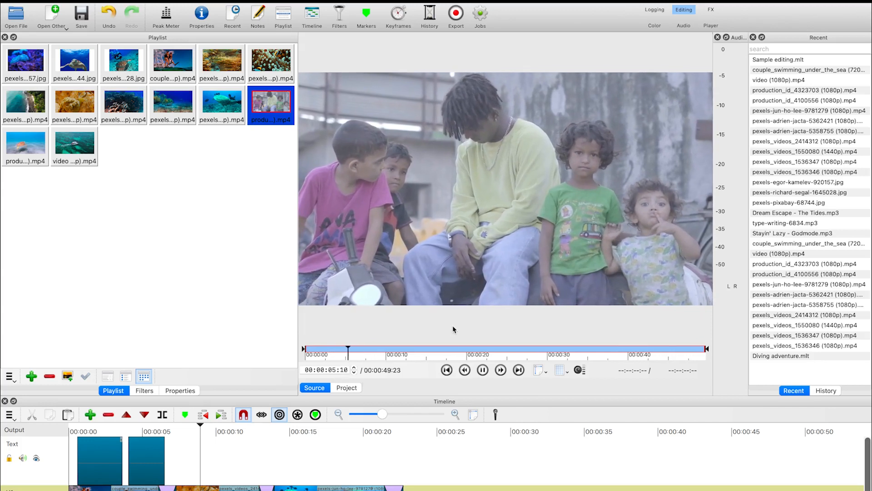
key("i")
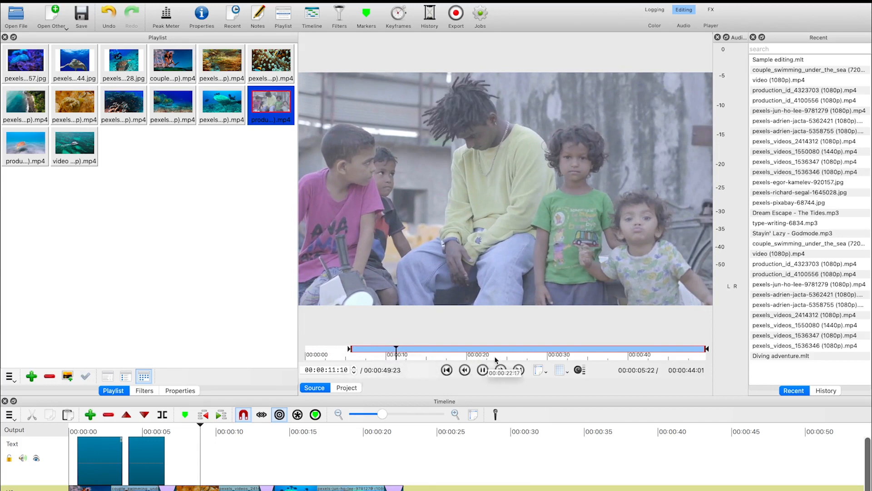
left_click(509, 353)
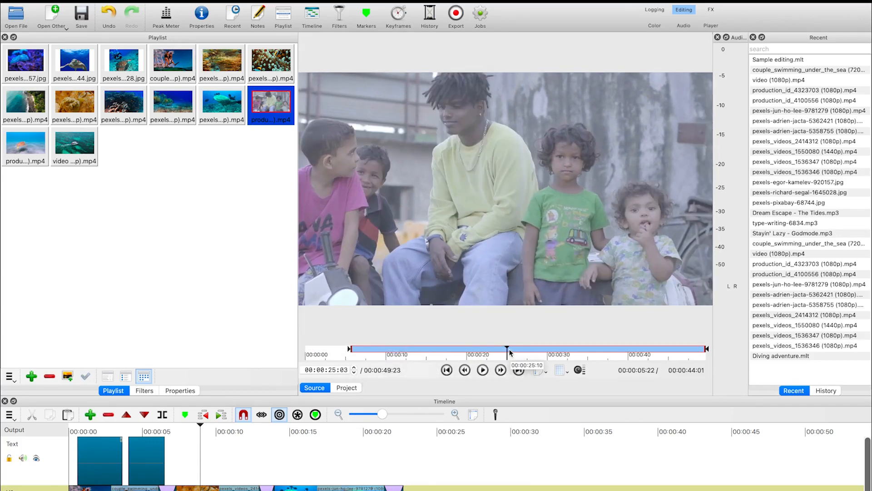
left_click(513, 352)
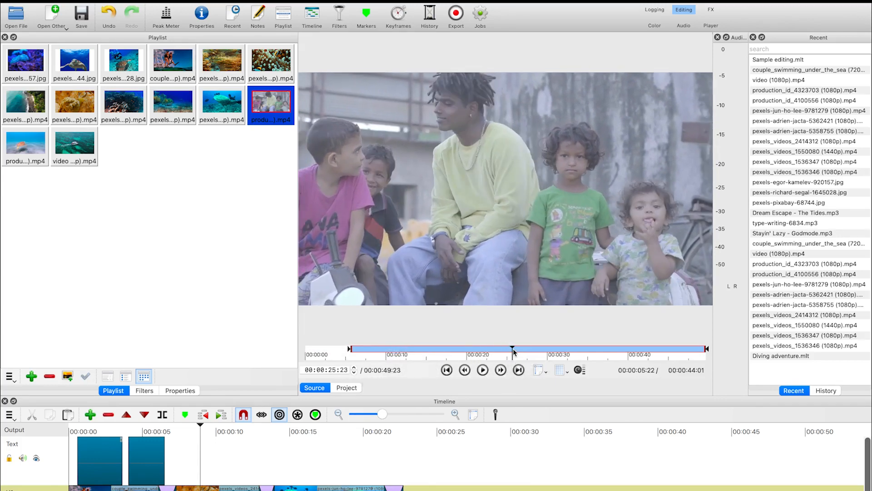
key("o")
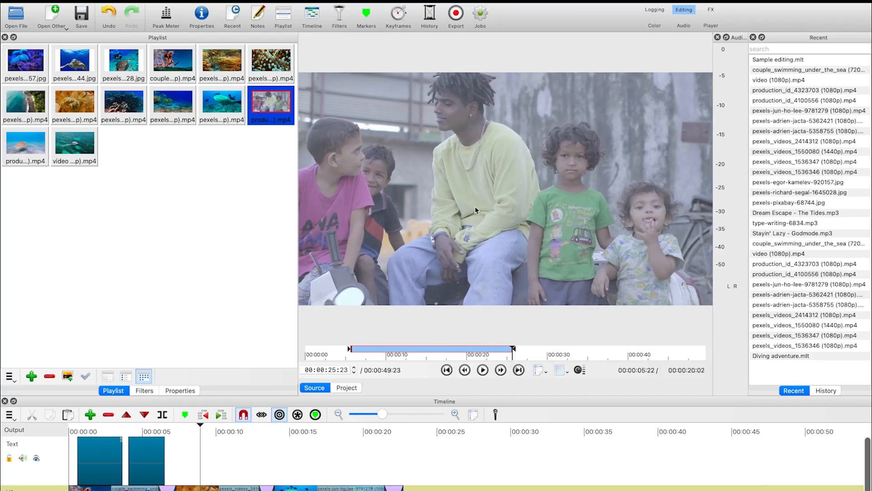
left_click_drag(488, 181, 406, 488)
Scrub through the newly added clip on the timeline to preview it
left_click(482, 431)
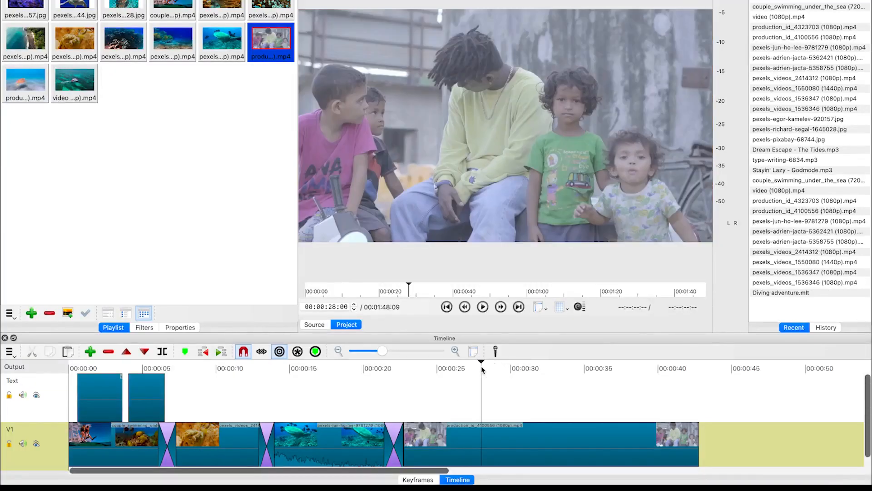
left_click(586, 367)
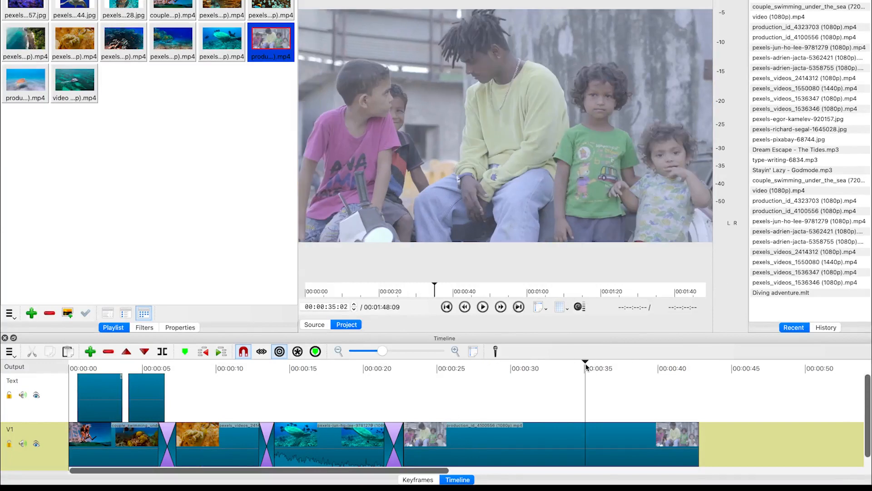
left_click(607, 364)
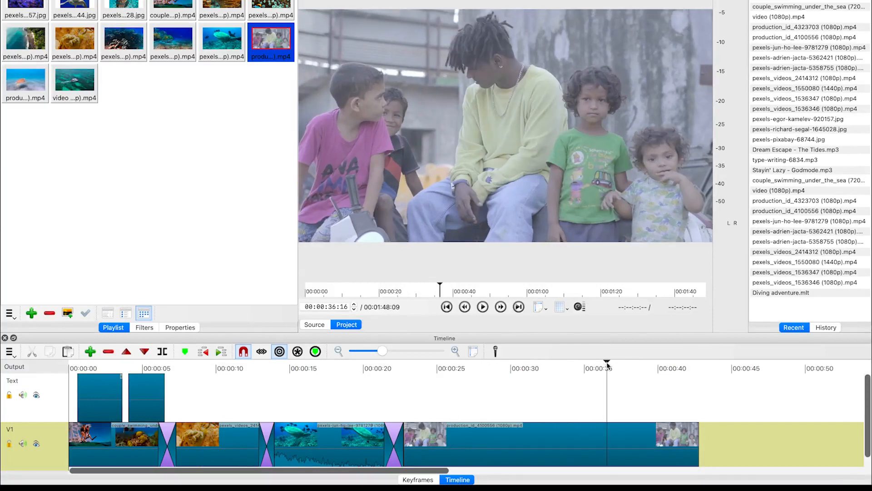
left_click(641, 363)
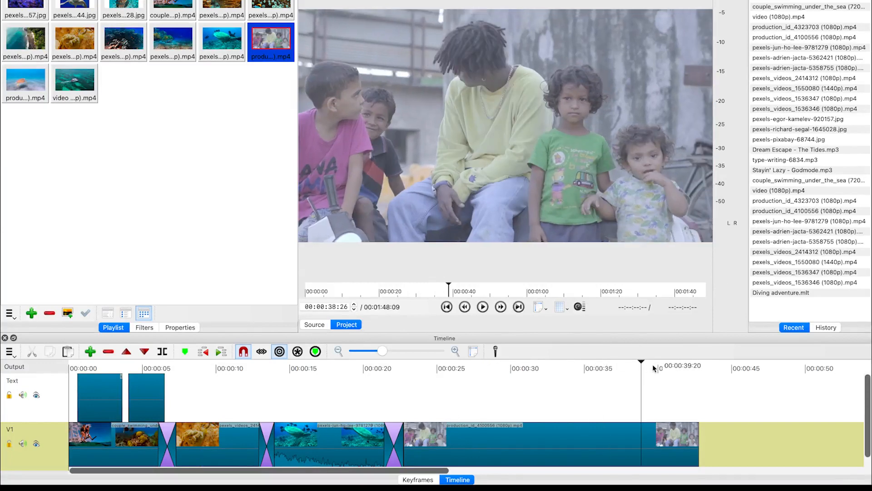
left_click(670, 364)
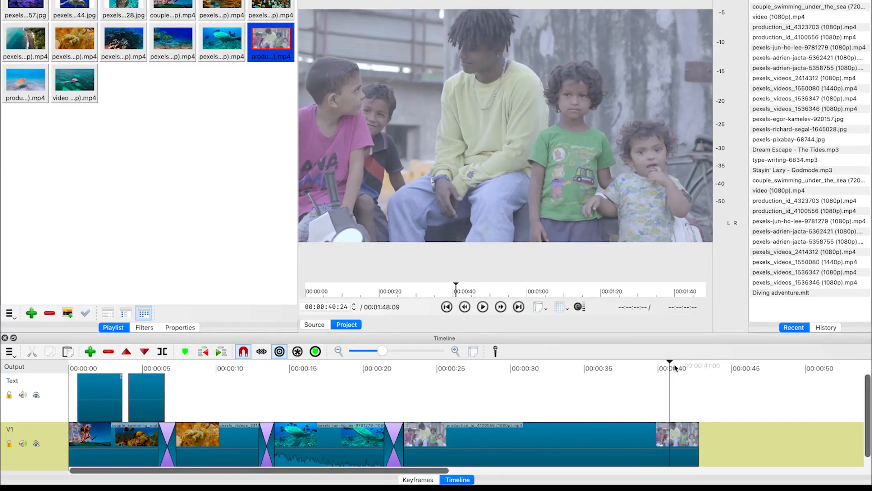
left_click(685, 366)
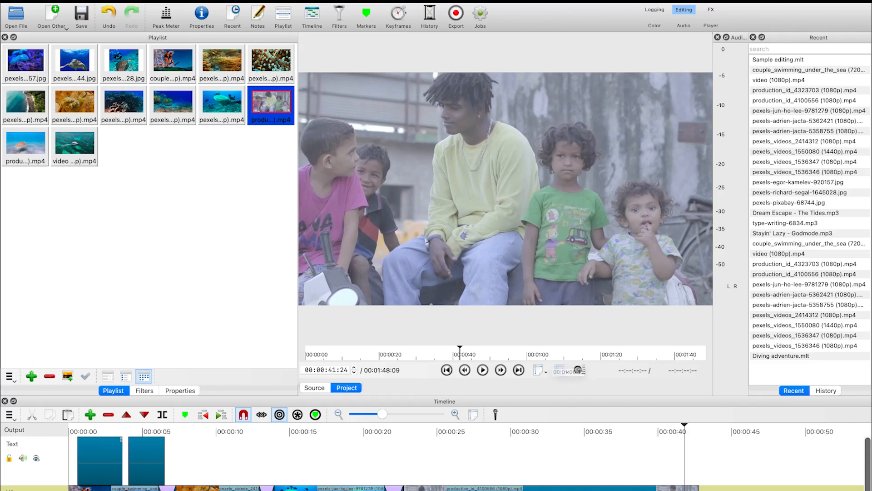
Add a White Balance filter to the newly added production clip
left_click(552, 489)
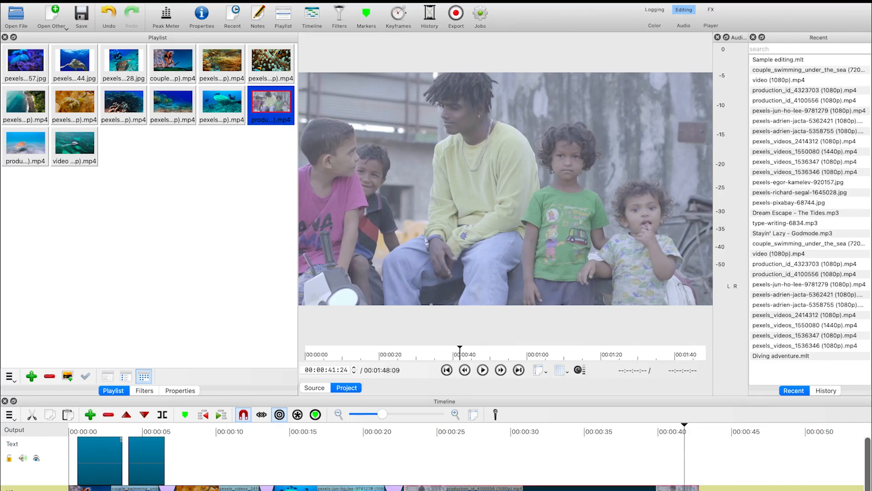
left_click(340, 18)
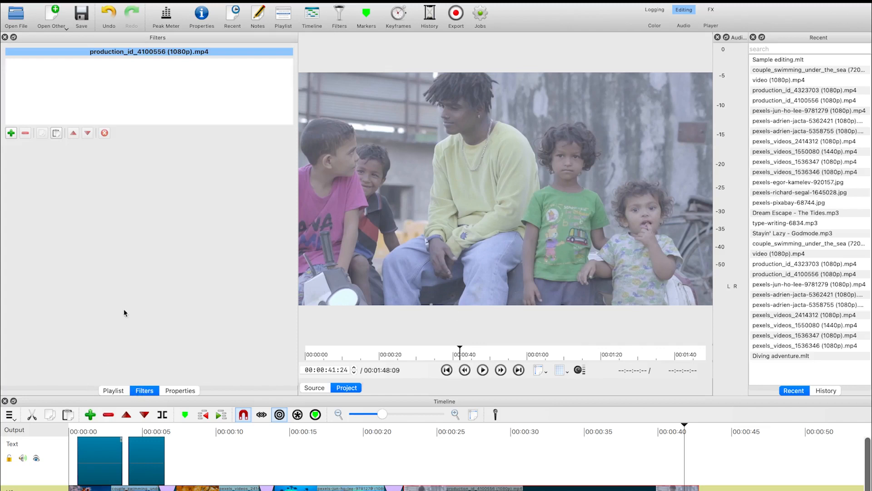
left_click(12, 133)
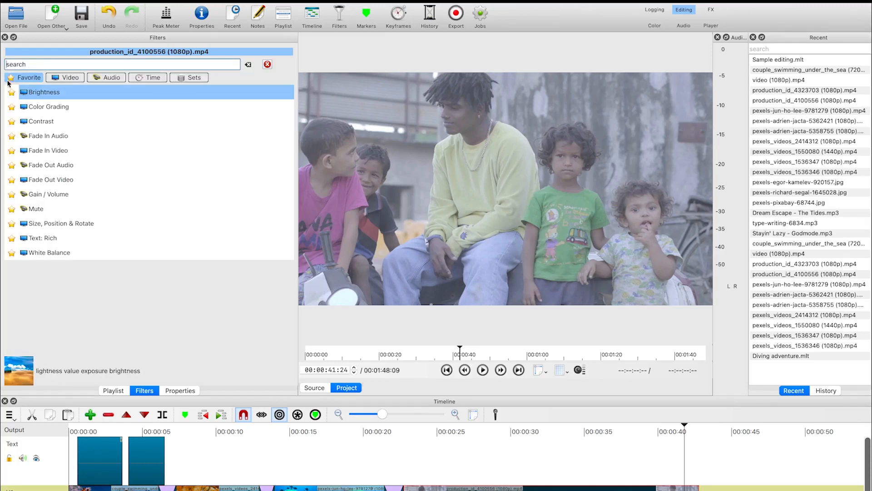
type("w")
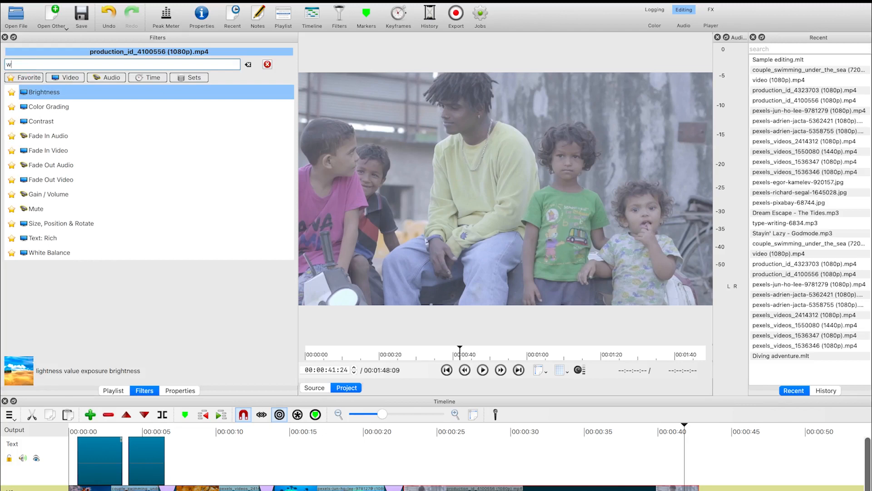
type("ha")
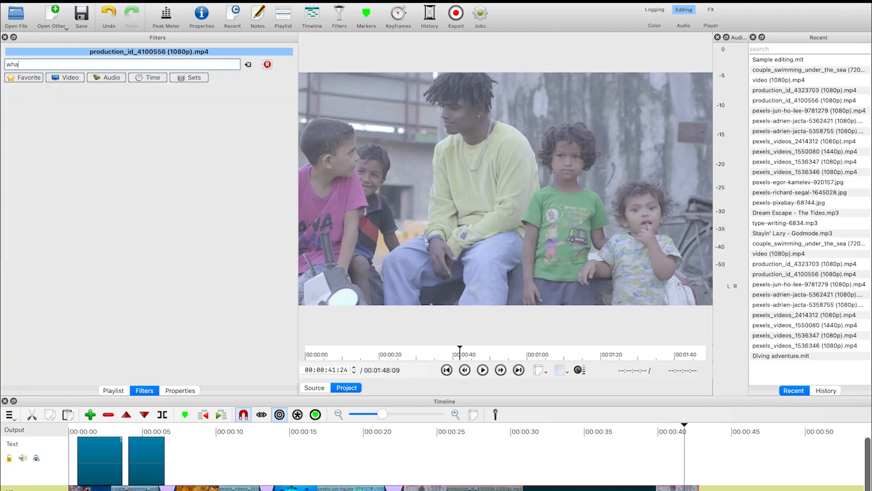
key("BackSpace")
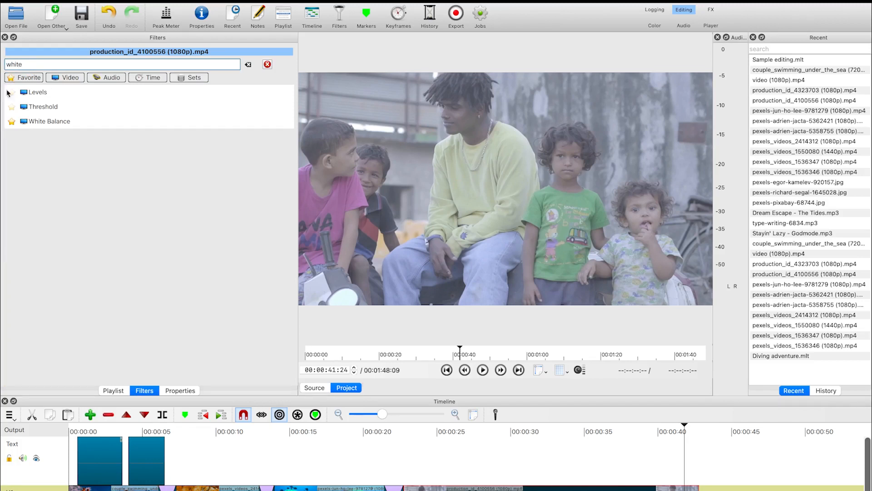
left_click(40, 127)
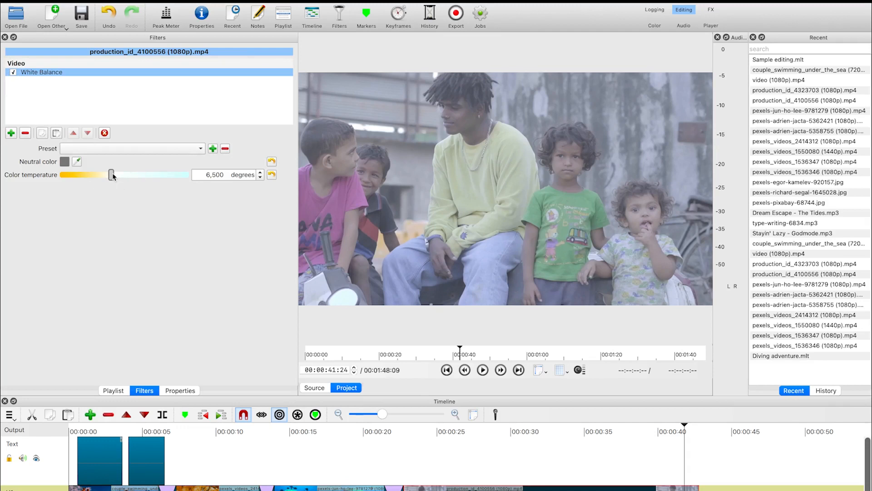
Adjust the white balance by picking a neutral colour from the video frame
left_click_drag(114, 177, 131, 177)
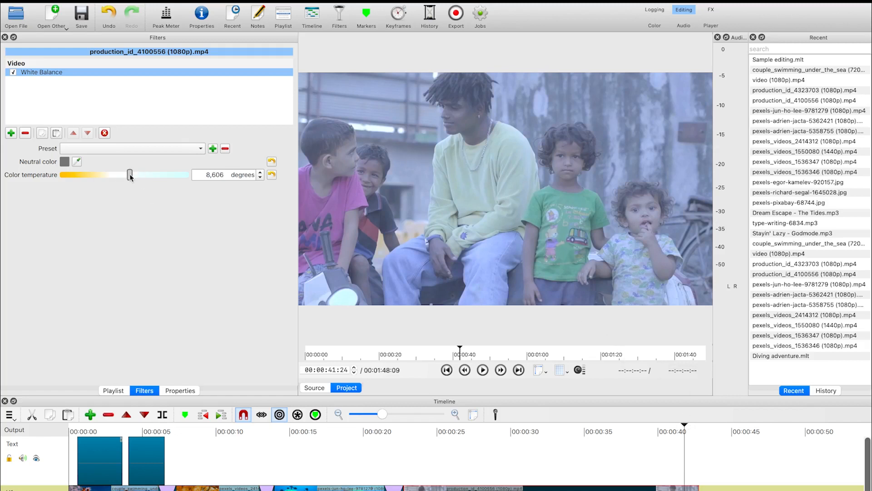
left_click(272, 176)
left_click(78, 160)
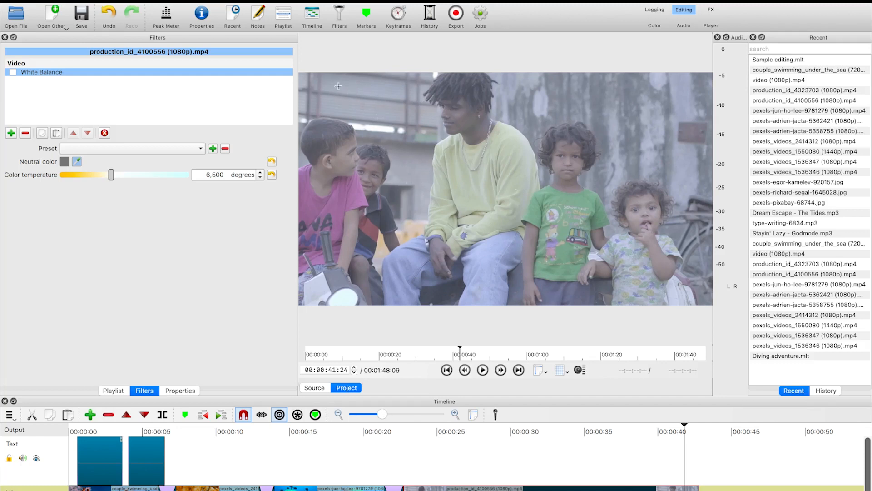
left_click(422, 171)
left_click(13, 72)
Add a Contrast filter, set its level to about 61.9%, and toggle it off and on to compare
left_click(10, 133)
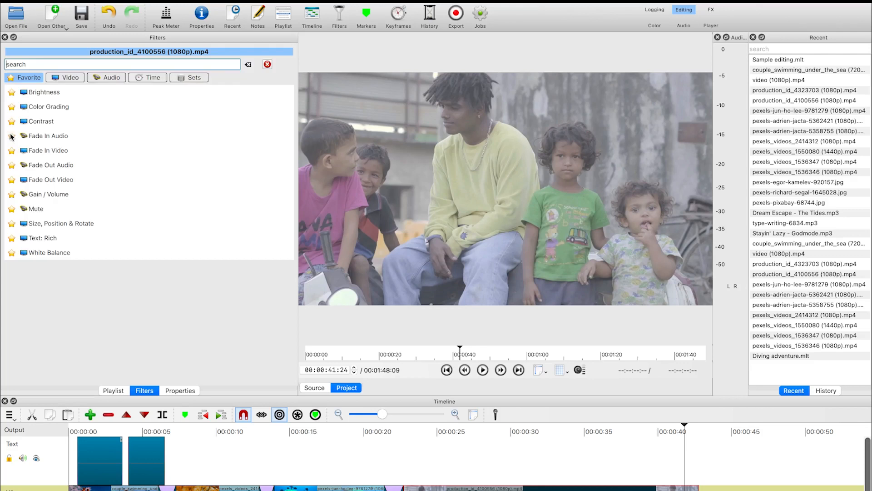
type("c")
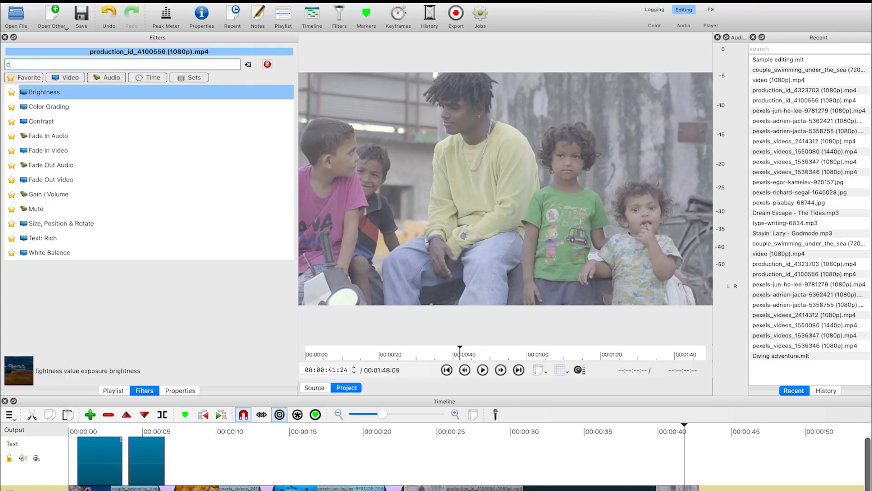
type("ont")
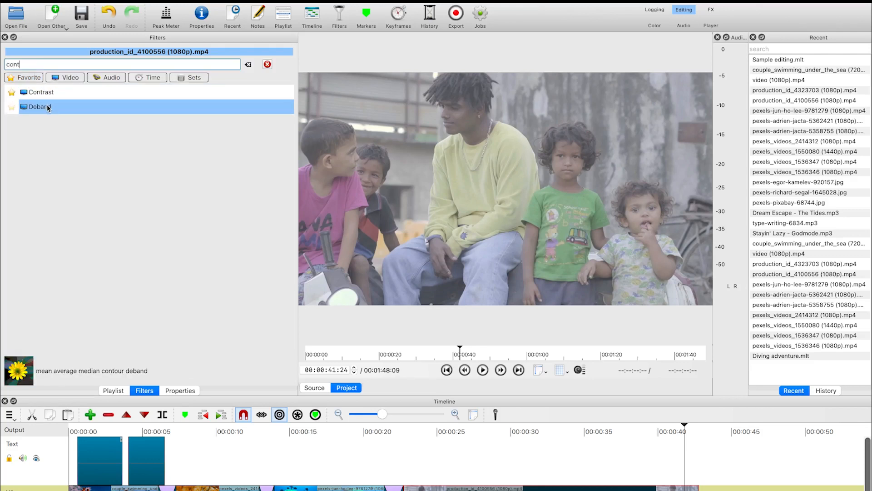
left_click(48, 92)
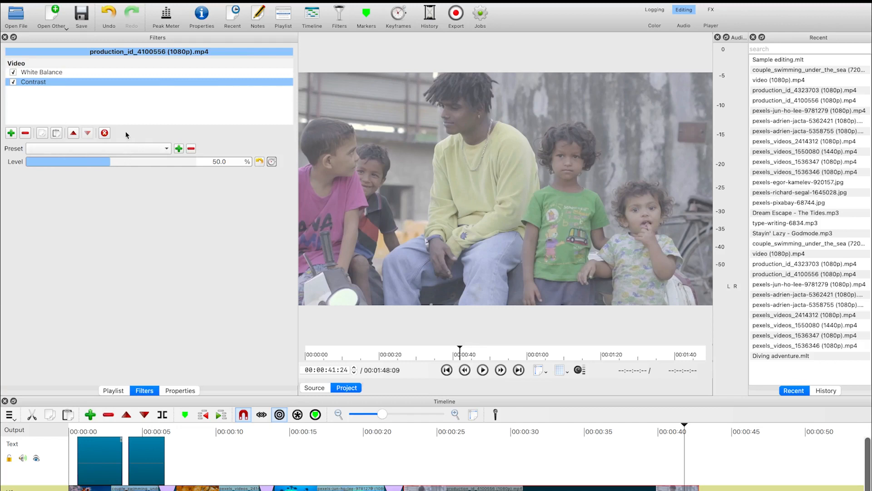
left_click_drag(112, 162, 136, 172)
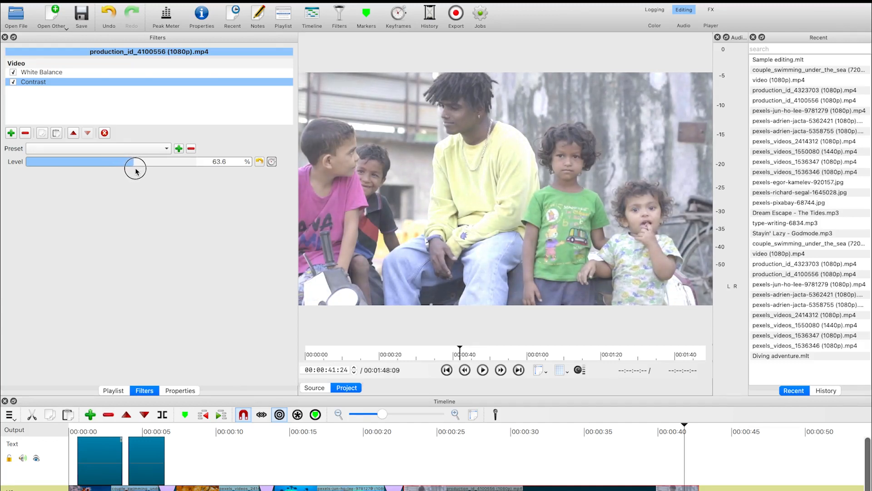
left_click_drag(136, 172, 133, 168)
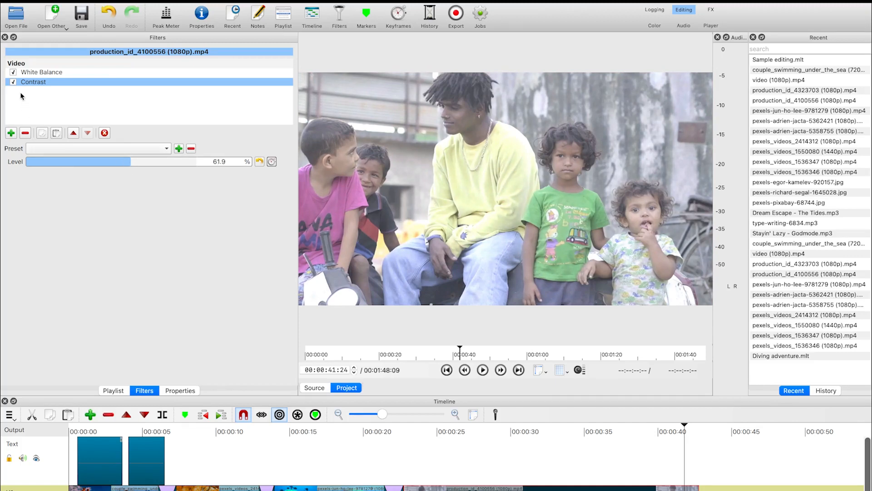
left_click(13, 82)
left_click(14, 82)
Add a Brightness filter and set its level to about 98.9%
left_click(12, 133)
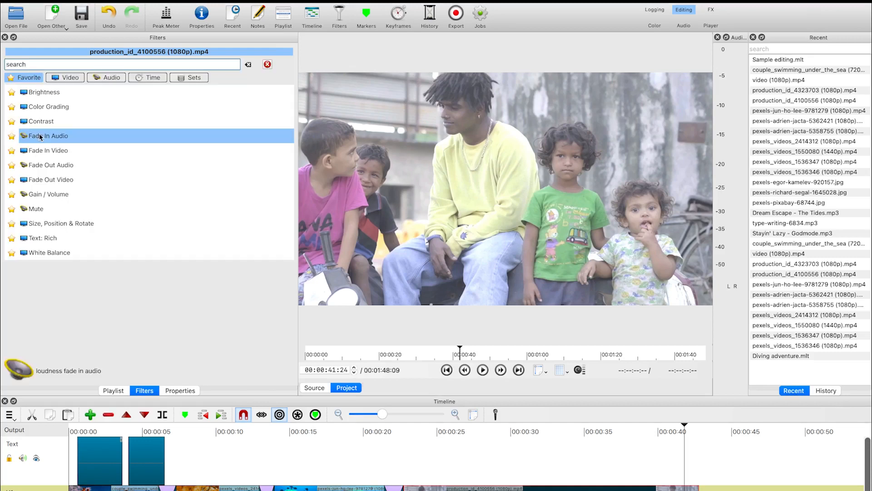
left_click(46, 92)
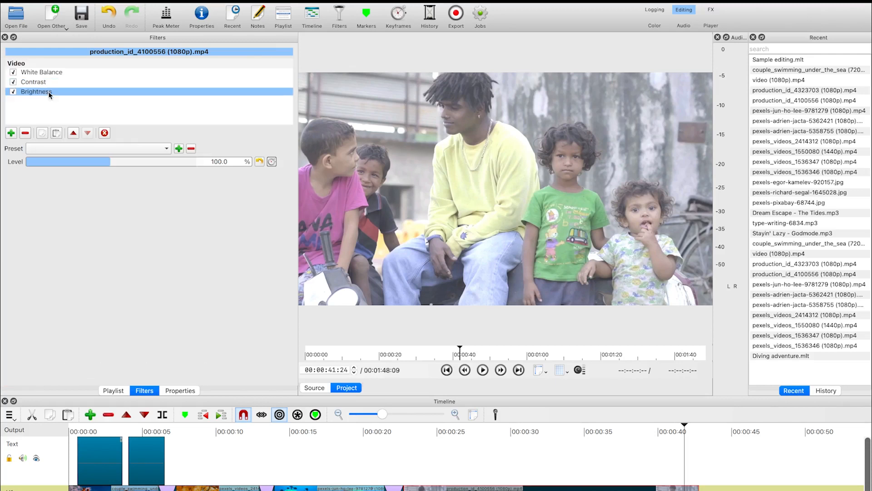
left_click(106, 161)
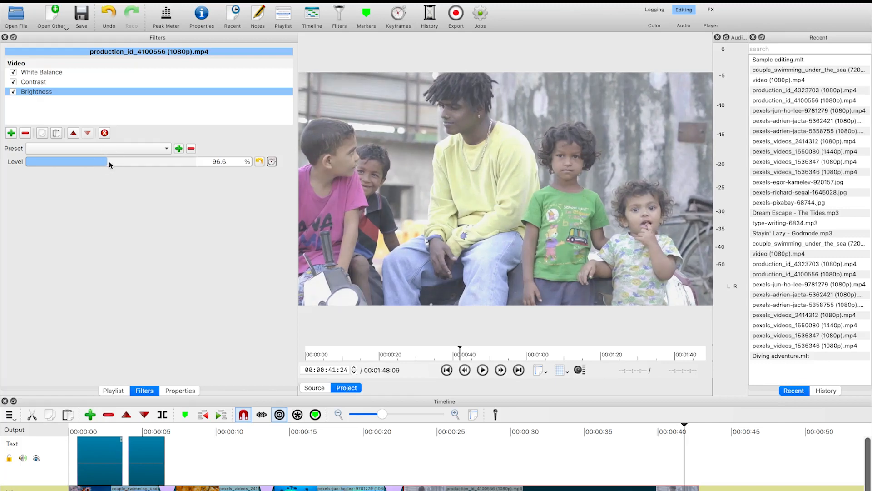
left_click(110, 161)
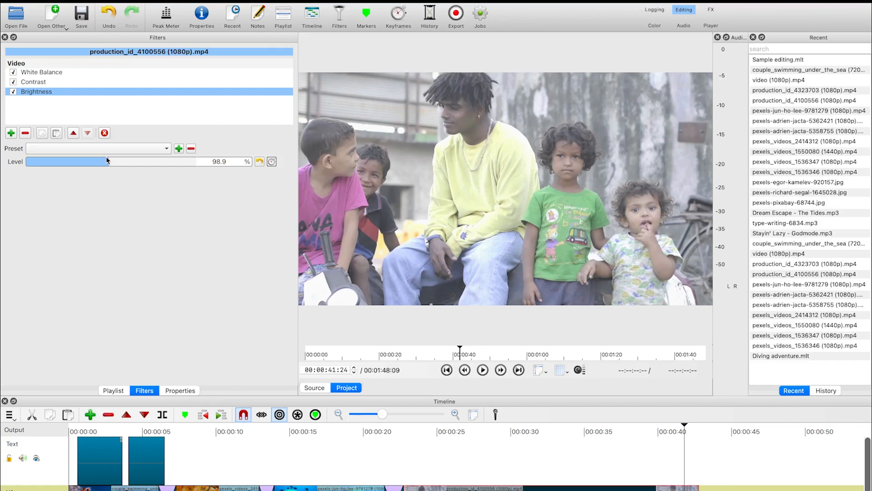
Add a Color Grading filter and shift the shadows wheel to about G -15.3% and B -19.3%
left_click(11, 133)
type("g")
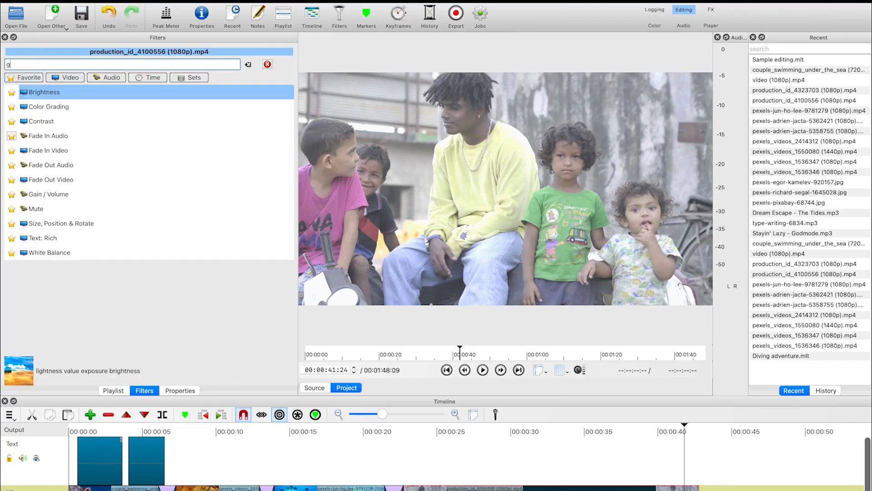
type("ra")
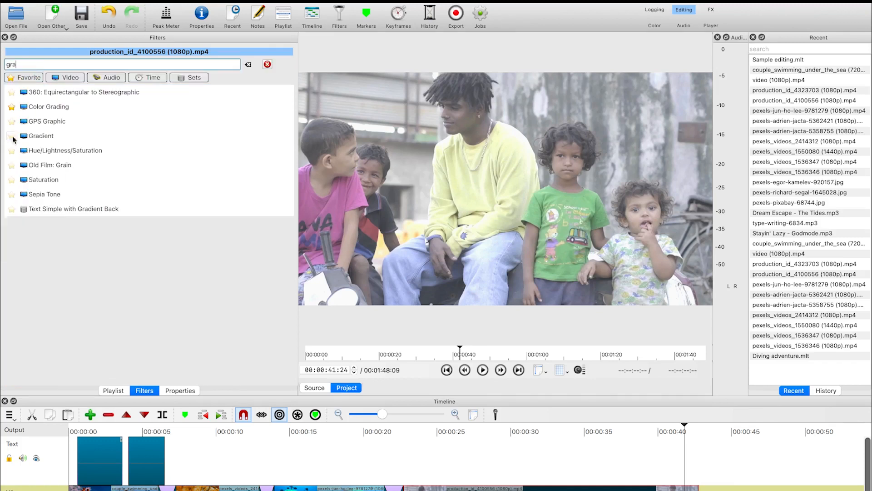
left_click(59, 107)
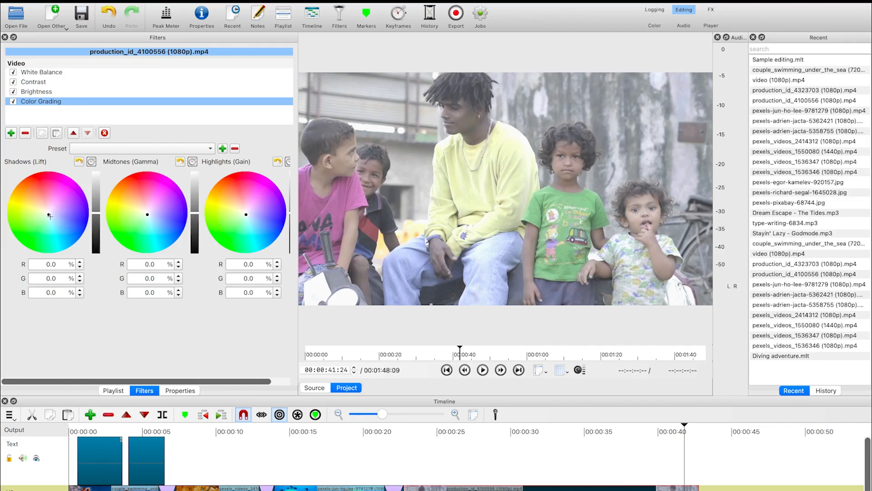
left_click_drag(48, 215, 45, 206)
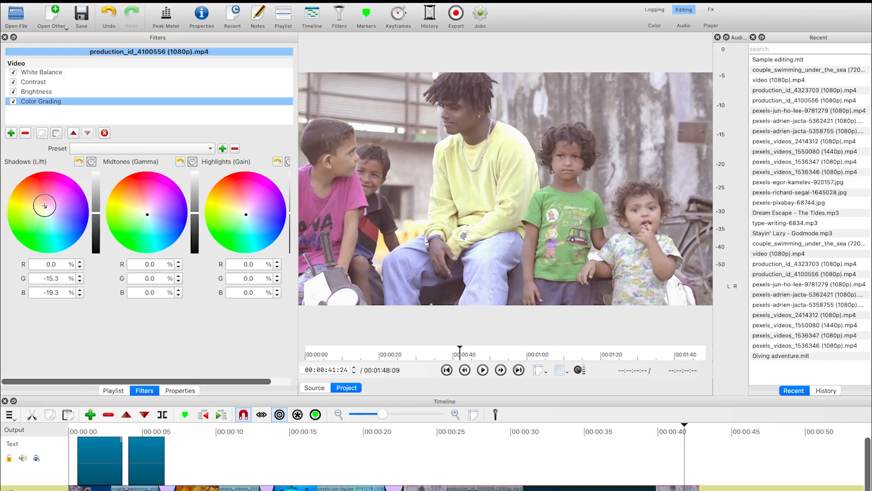
Shift the Color Grading midtones wheel to about G -11.6% and B -5.8%, and tweak the highlights wheel
left_click(147, 213)
mouse_move(147, 214)
left_mouse_down()
mouse_move(138, 208)
mouse_move(147, 208)
left_mouse_up()
left_click_drag(245, 215, 246, 212)
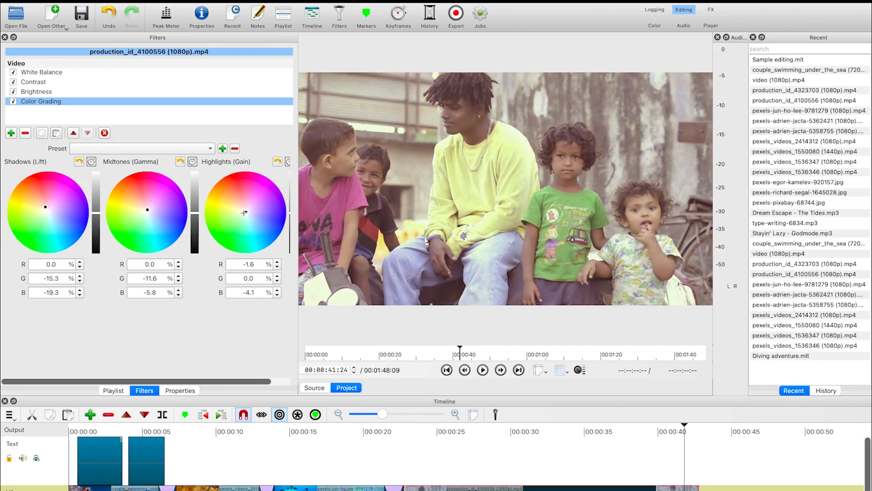
Reset the highlights wheel and shift it to about R -8.7% and G -1.9%
left_click(276, 162)
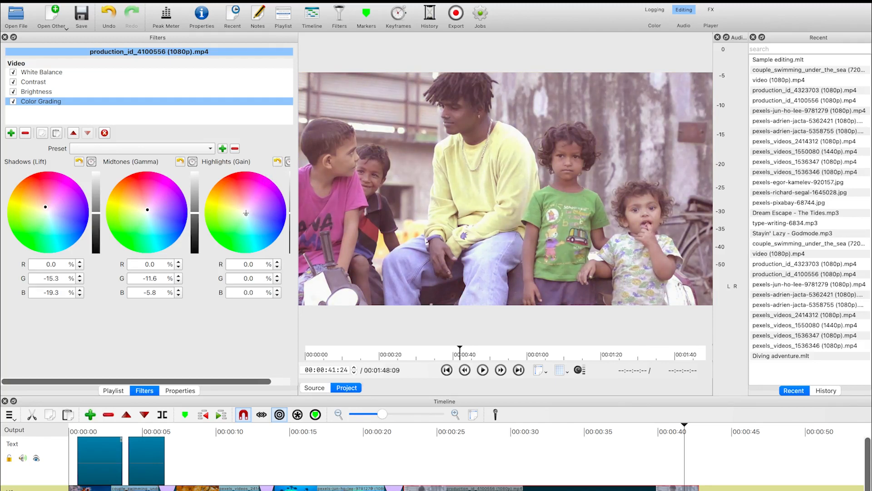
left_click_drag(246, 213, 243, 213)
left_click_drag(245, 213, 247, 215)
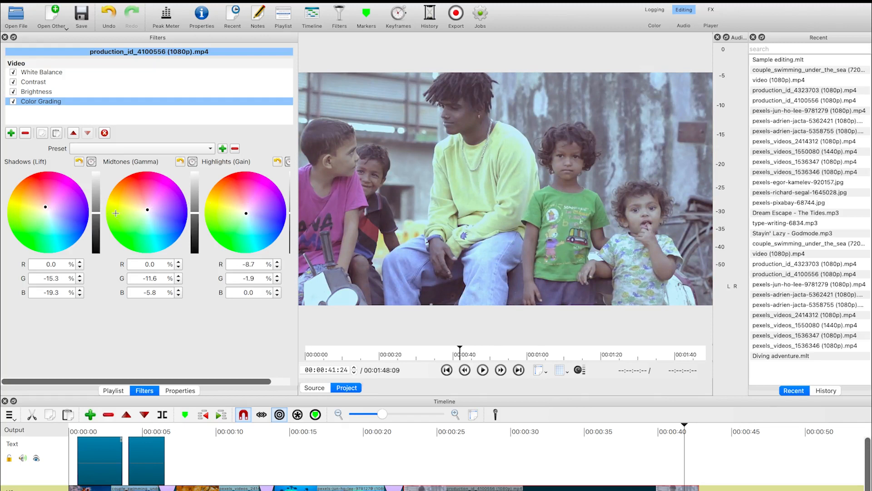
Shift the shadows wheel to about R -17.1%, G -29.8%, B -33.0%, and raise the highlights level slightly
left_click_drag(97, 212, 97, 219)
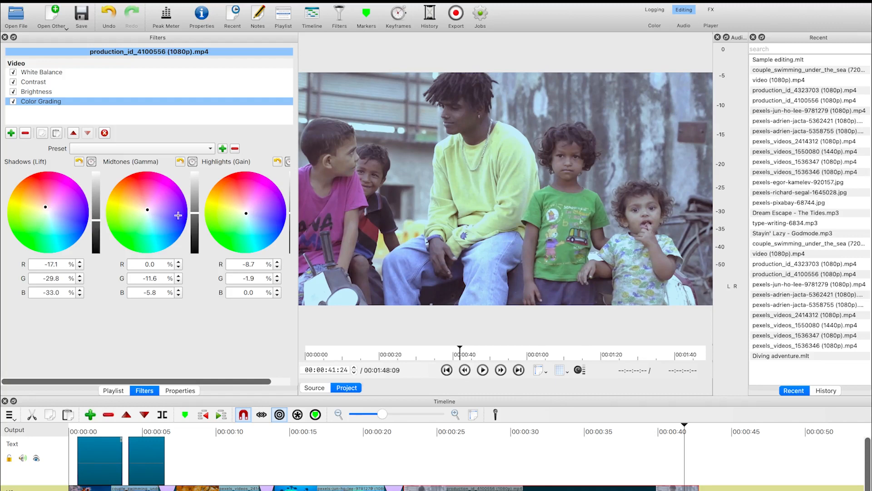
mouse_move(194, 213)
left_mouse_down()
mouse_move(195, 198)
mouse_move(192, 210)
left_mouse_up()
left_click_drag(193, 211, 194, 213)
left_click_drag(169, 383, 200, 382)
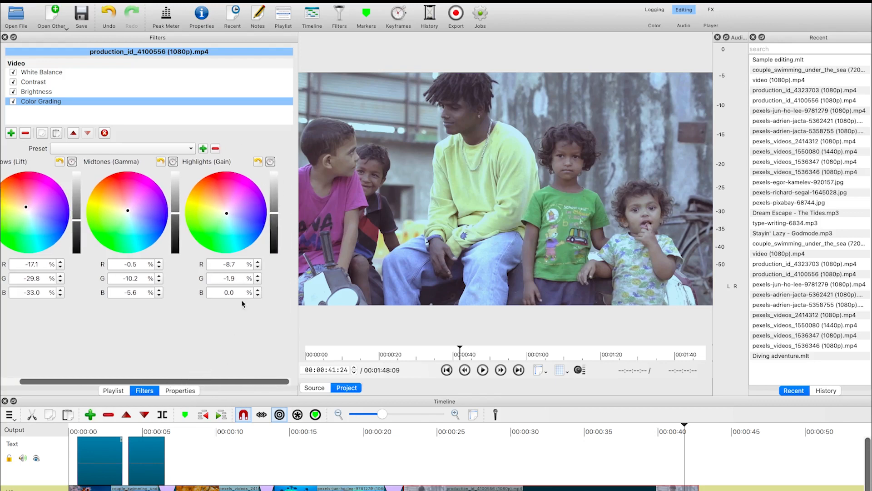
left_click_drag(275, 211, 275, 209)
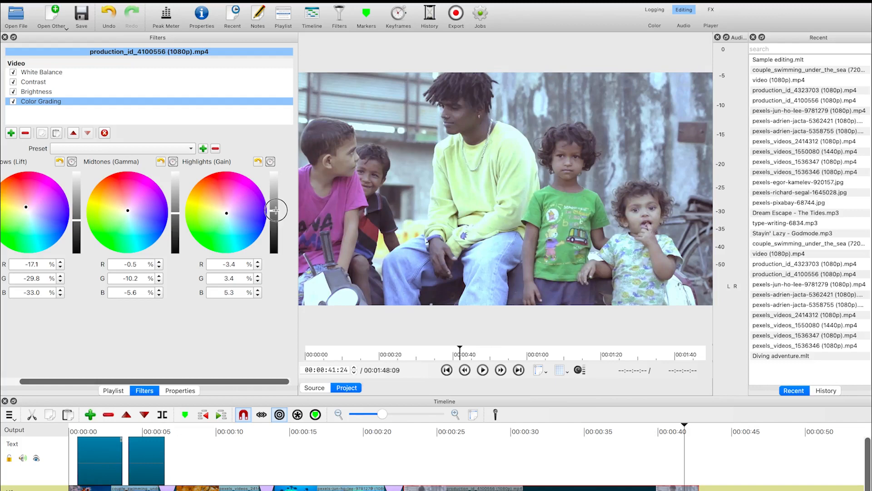
left_click_drag(275, 211, 277, 212)
Toggle all four filters off and back on to compare the clip before and after correction
left_click(14, 72)
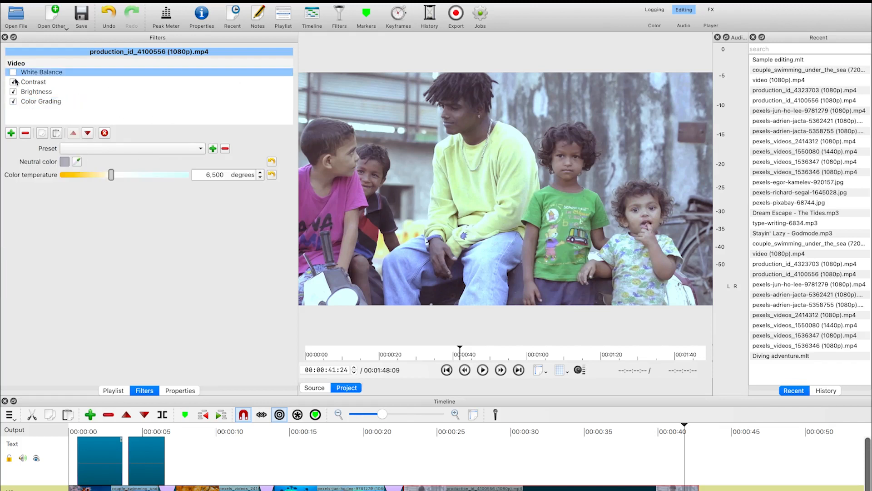
left_click(14, 82)
left_click(13, 92)
left_click(14, 102)
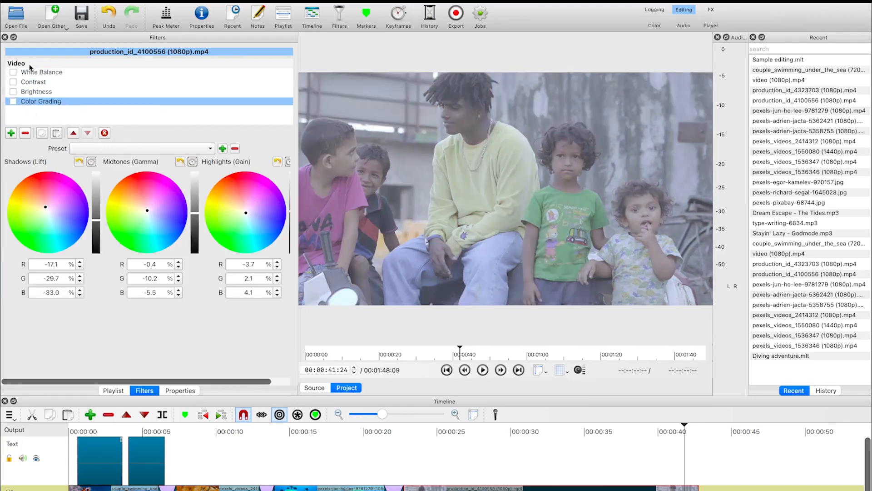
left_click(14, 73)
left_click(13, 83)
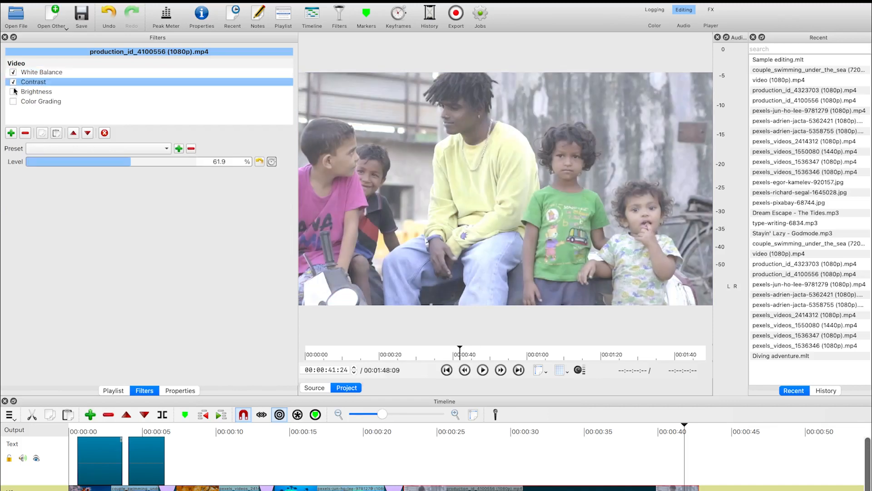
left_click(14, 92)
left_click(14, 101)
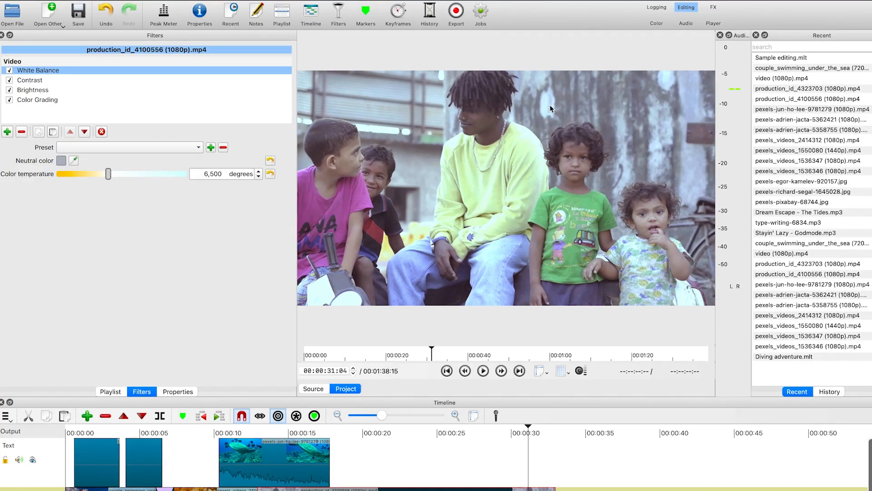
Open the Color layout scopes, then play back the graded clip on the timeline to review it
left_click(661, 25)
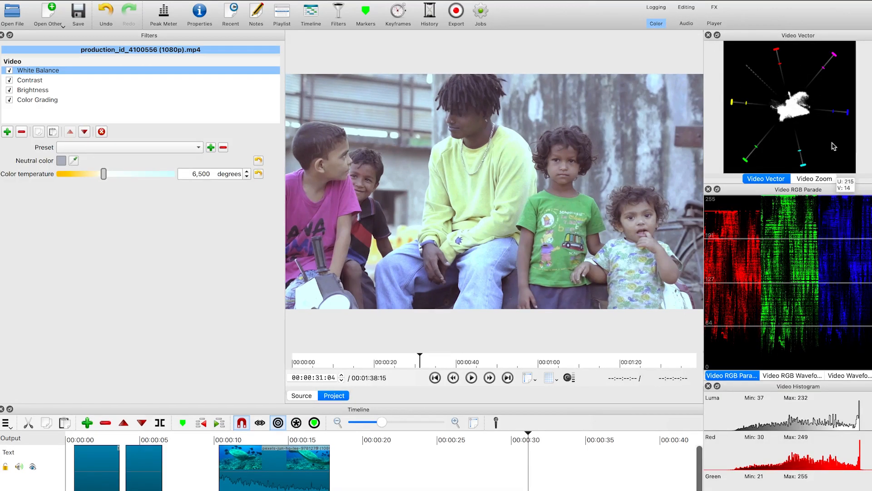
mouse_move(770, 268)
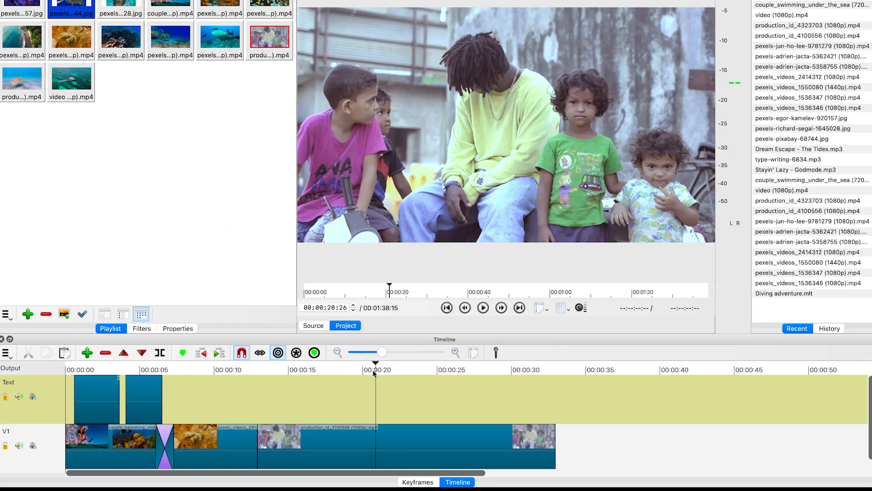
left_click_drag(339, 376, 278, 381)
key("space")
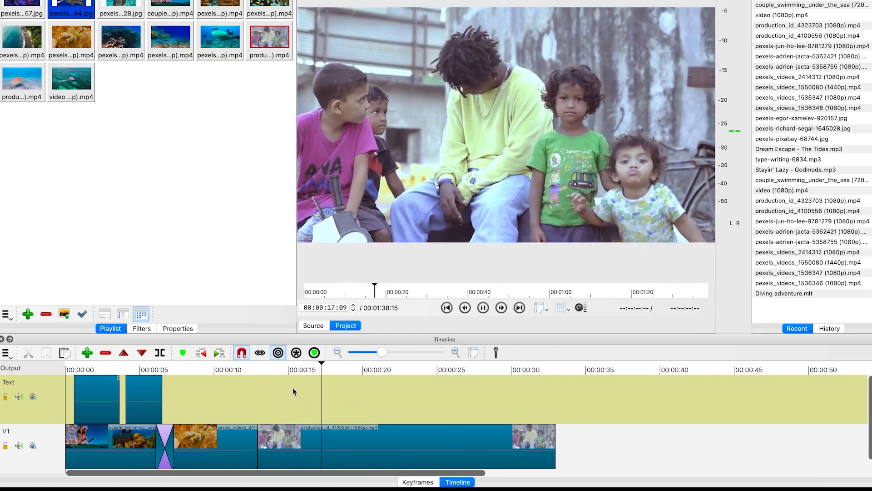
key("space")
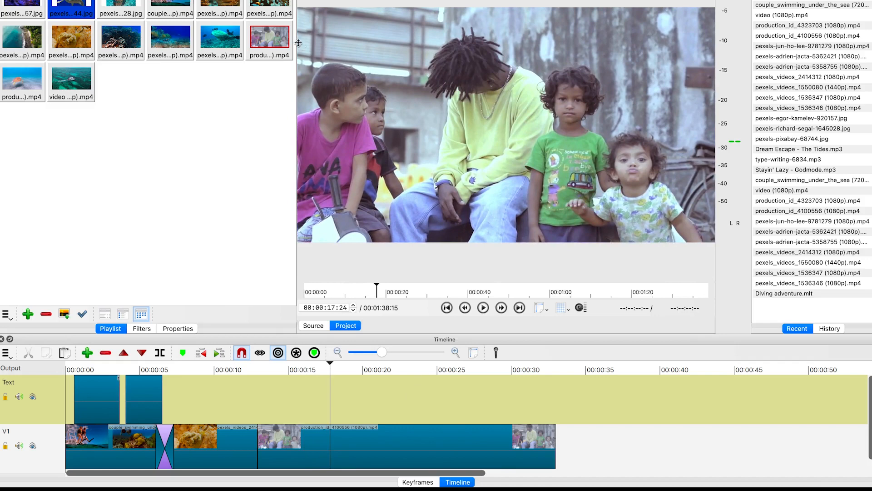
Place the clownfish clip from the playlist on the upper track at about 00:00:17
left_click_drag(268, 3, 317, 402)
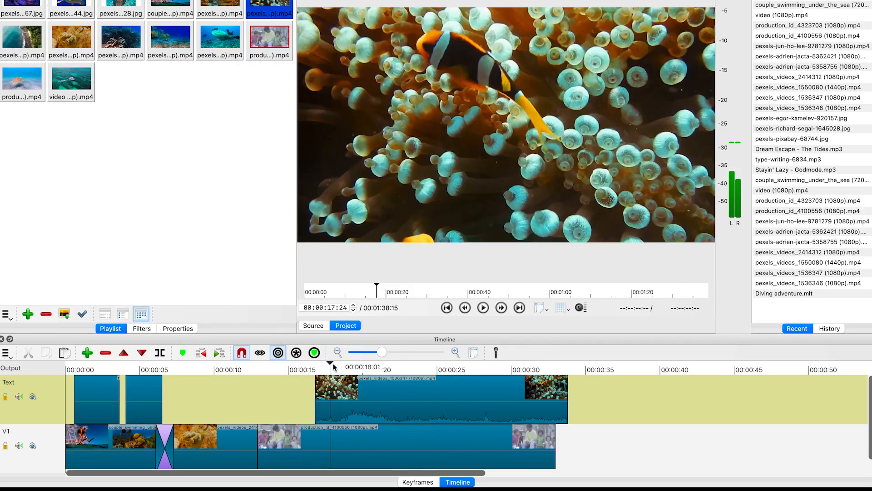
left_click_drag(326, 361, 292, 370)
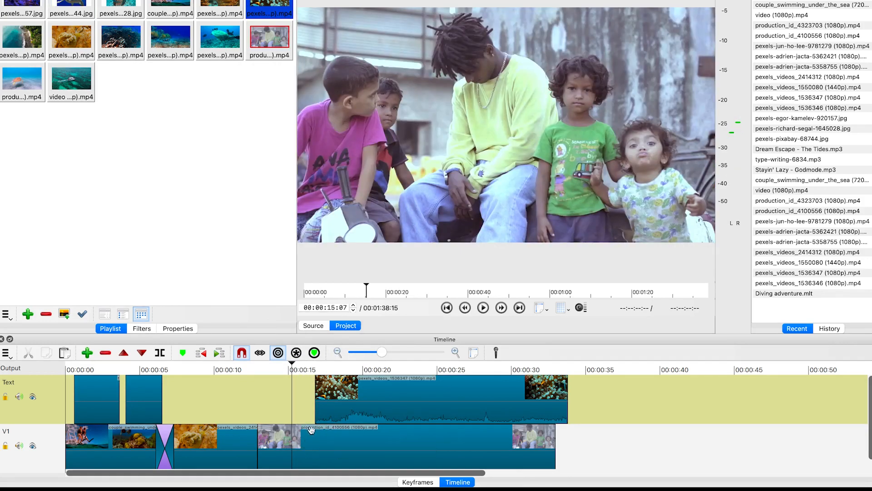
right_click(61, 446)
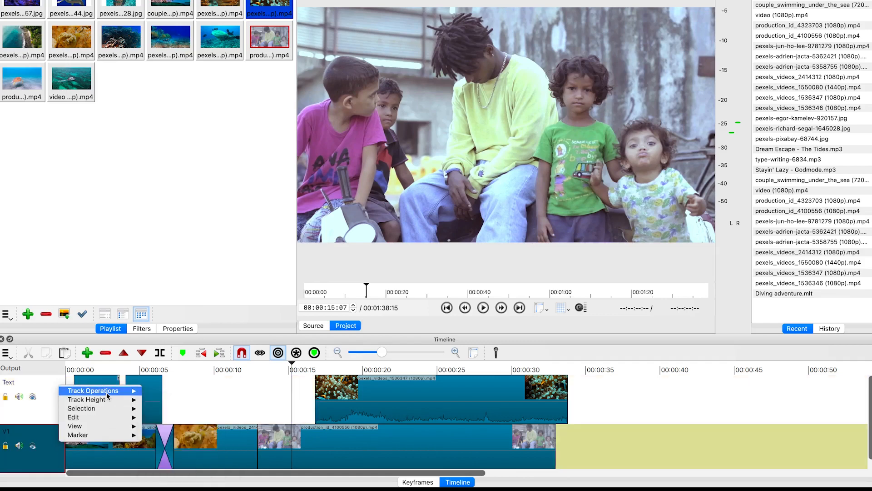
mouse_move(93, 391)
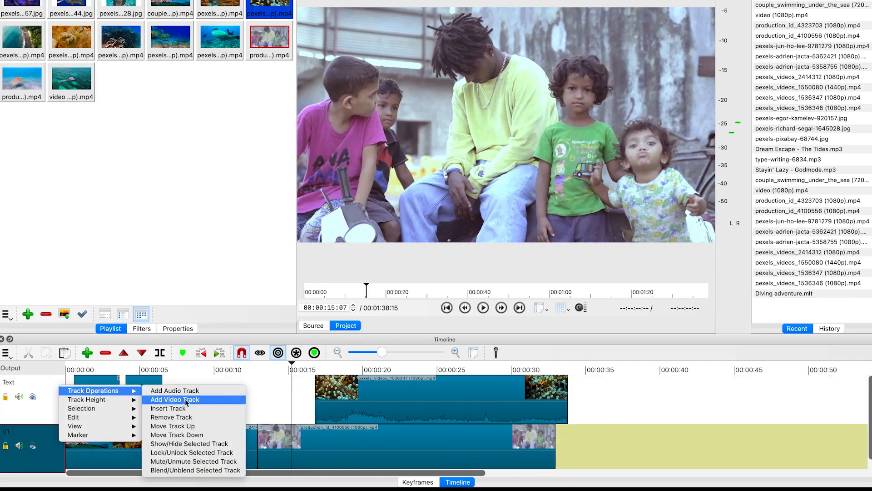
left_click(723, 390)
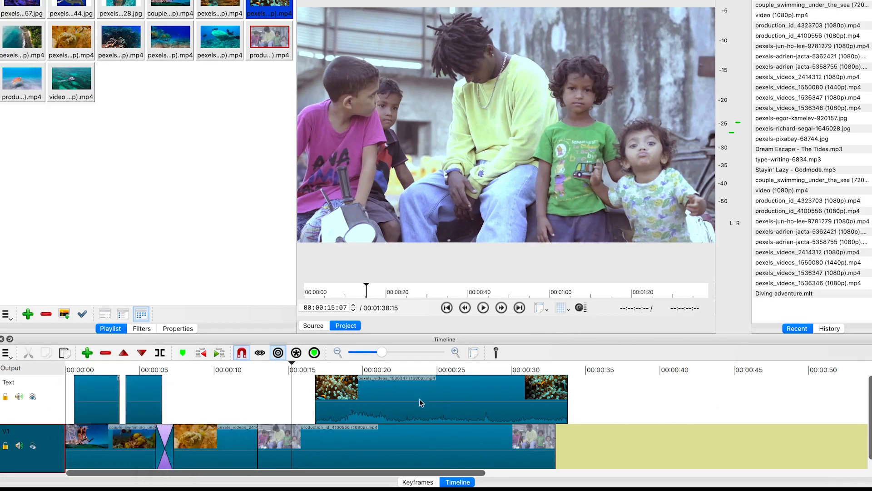
Trim the clownfish clip on the upper track so it ends at about 00:00:21
left_click(321, 376)
left_click_drag(321, 373, 387, 387)
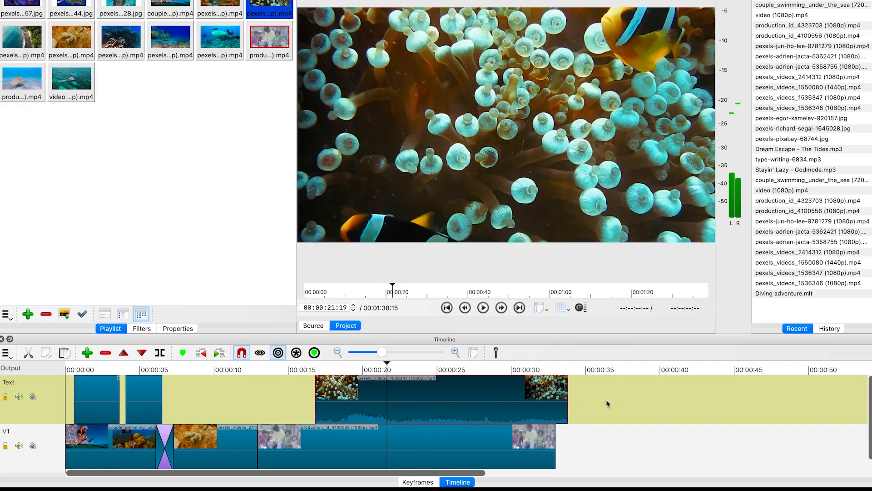
left_click_drag(568, 403, 383, 404)
left_click_drag(381, 404, 386, 405)
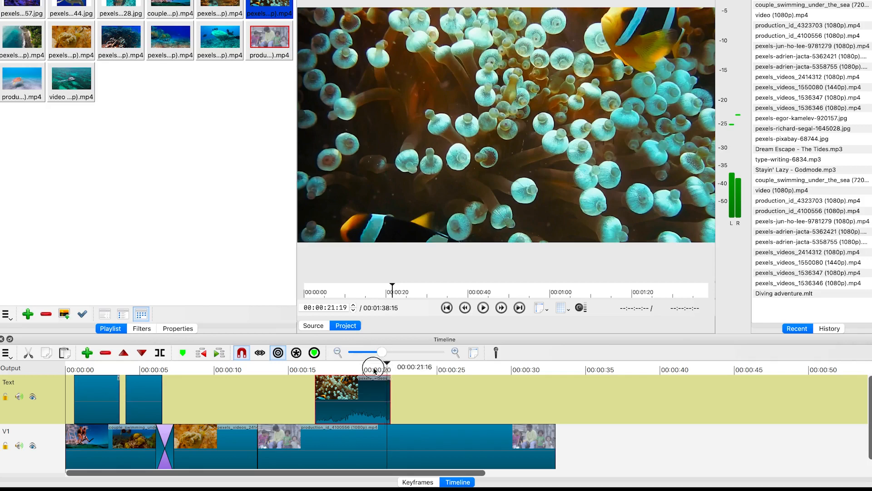
left_click(305, 367)
left_click_drag(318, 396, 338, 399)
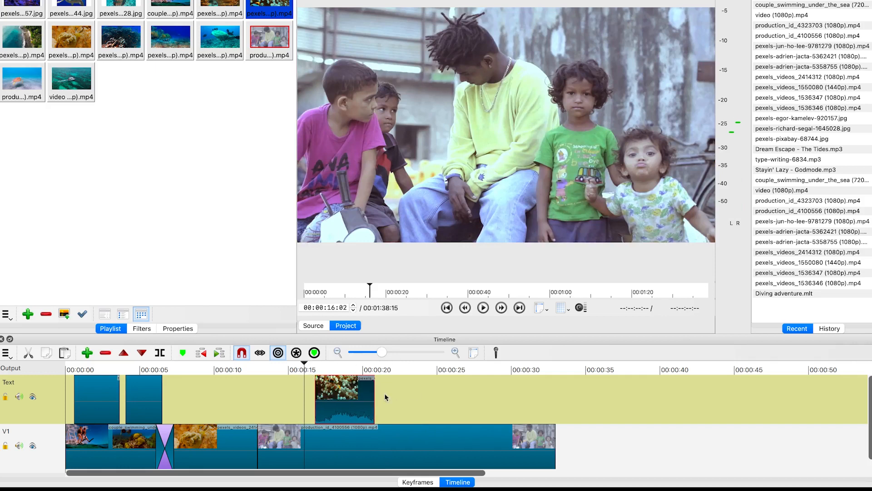
Play back the overlay section and park the playhead at about 00:00:19
key("space")
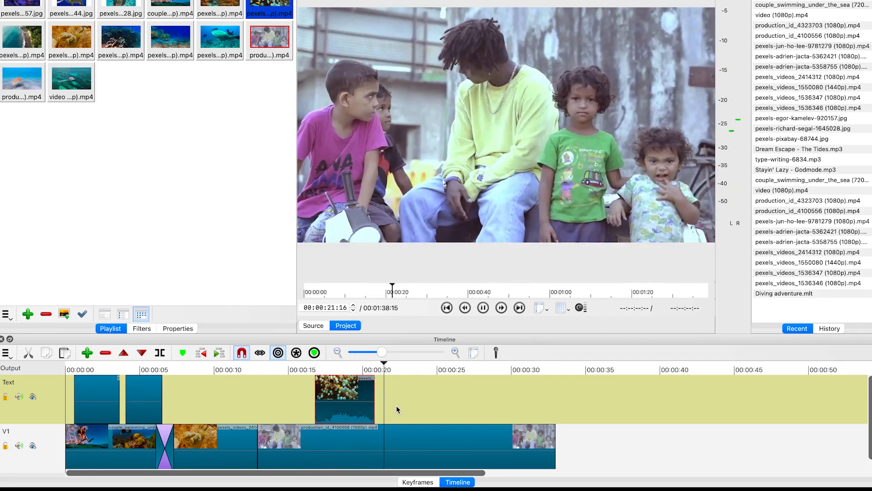
key("space")
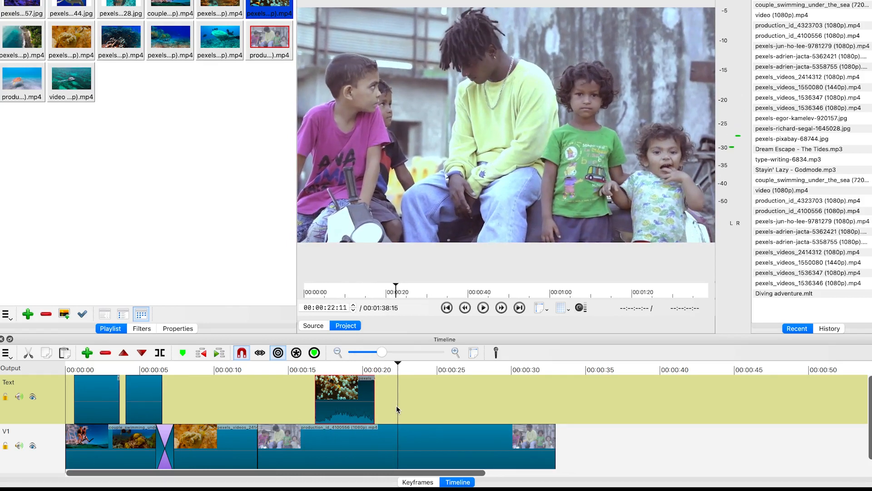
left_click_drag(395, 363, 354, 359)
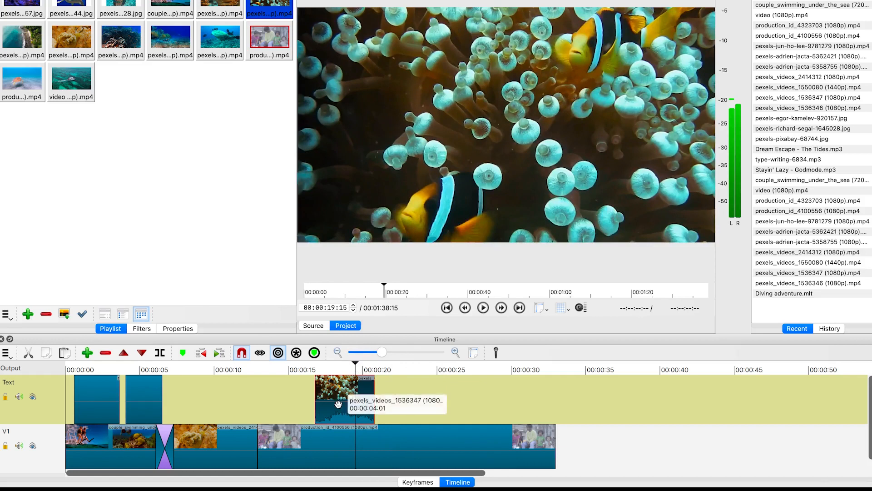
Add a Size, Position & Rotate filter to the clownfish clip
left_click(142, 329)
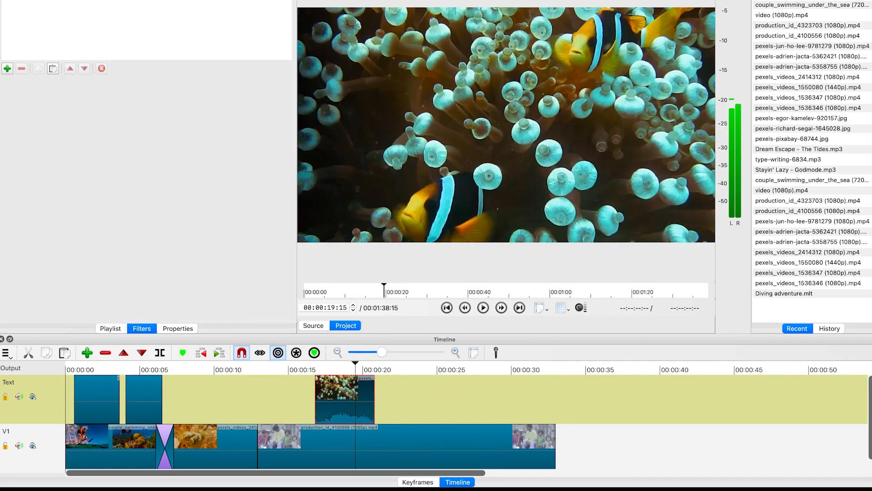
left_click(8, 68)
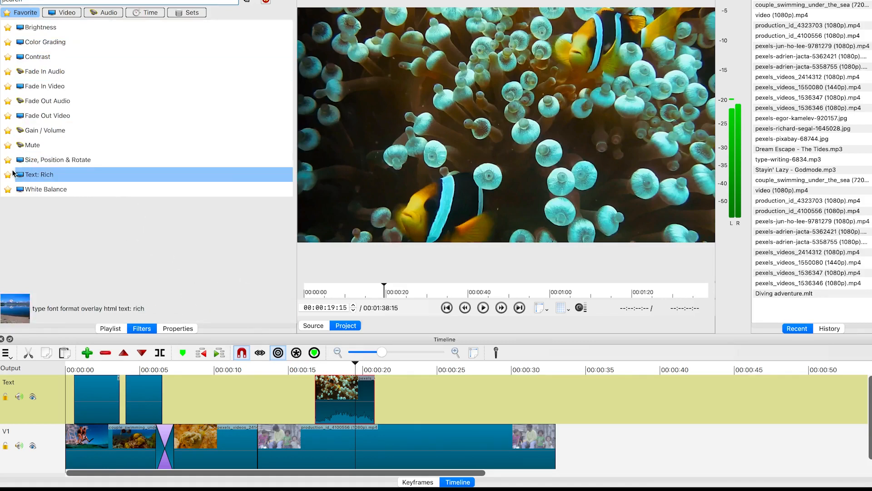
left_click(44, 160)
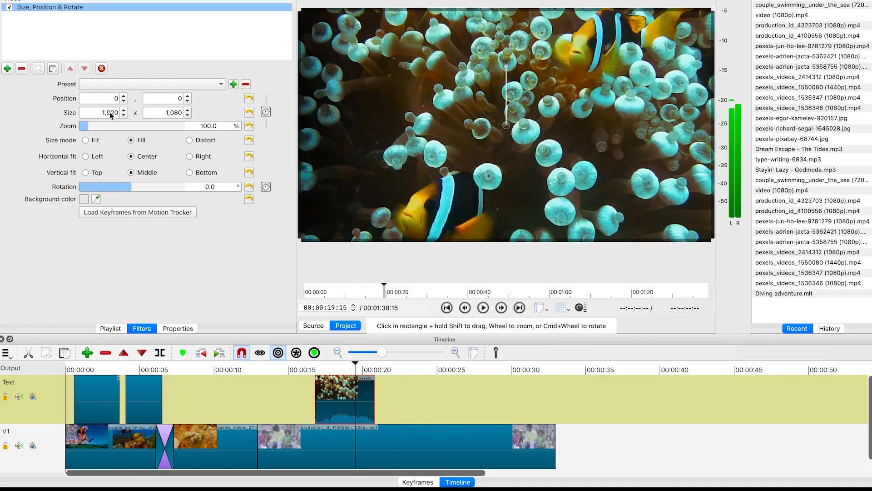
Set the zoom to about 118.3% and move the frame to position about -160, -179
left_click_drag(87, 128, 89, 126)
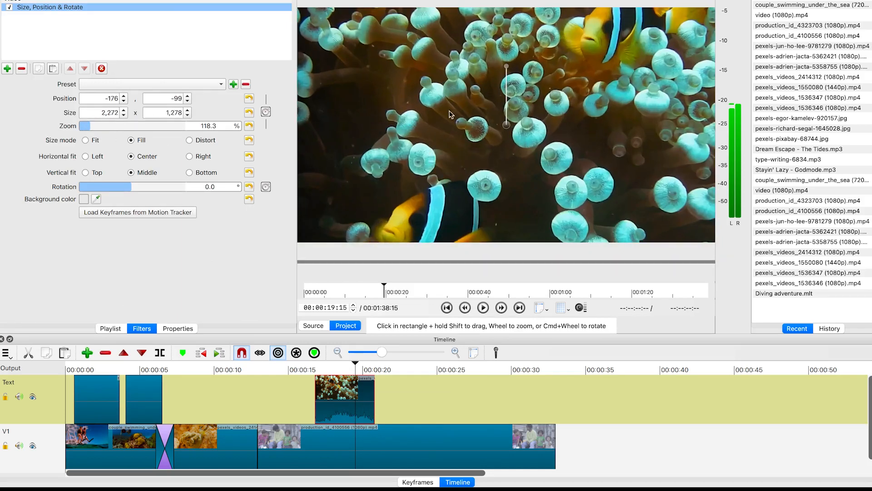
left_click(131, 187)
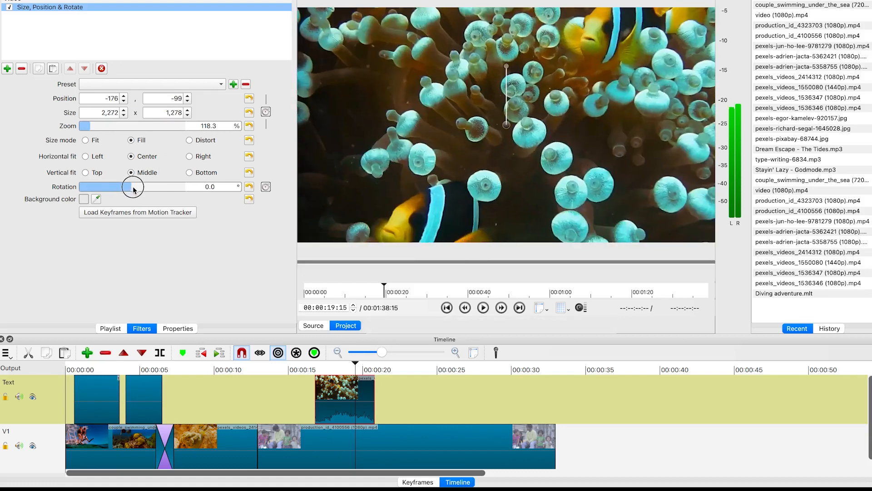
left_click(187, 96)
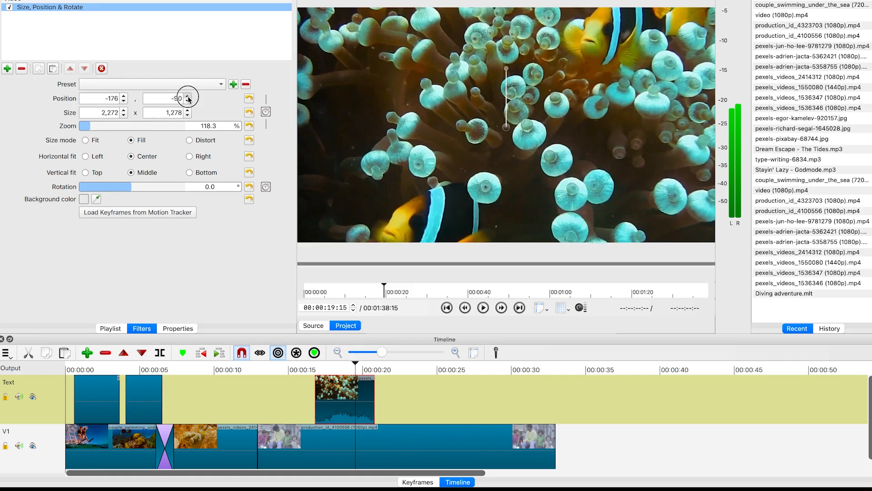
left_click(188, 96)
left_click(187, 103)
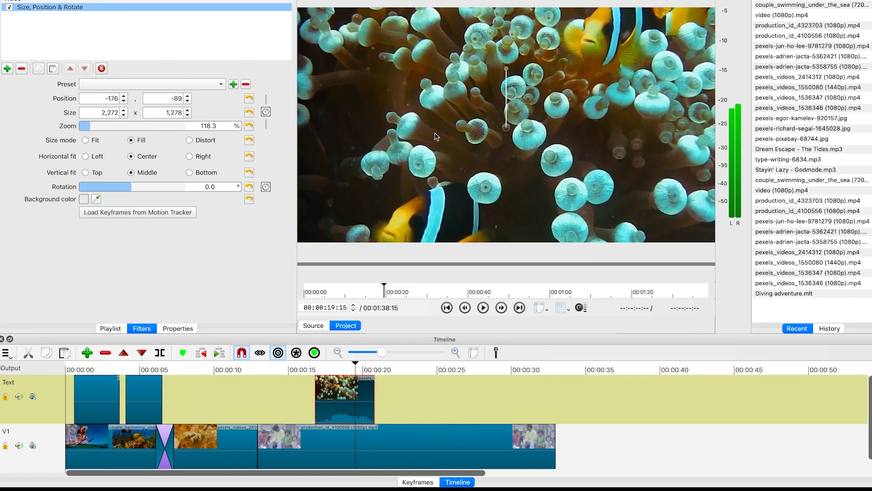
left_click_drag(509, 128, 514, 106)
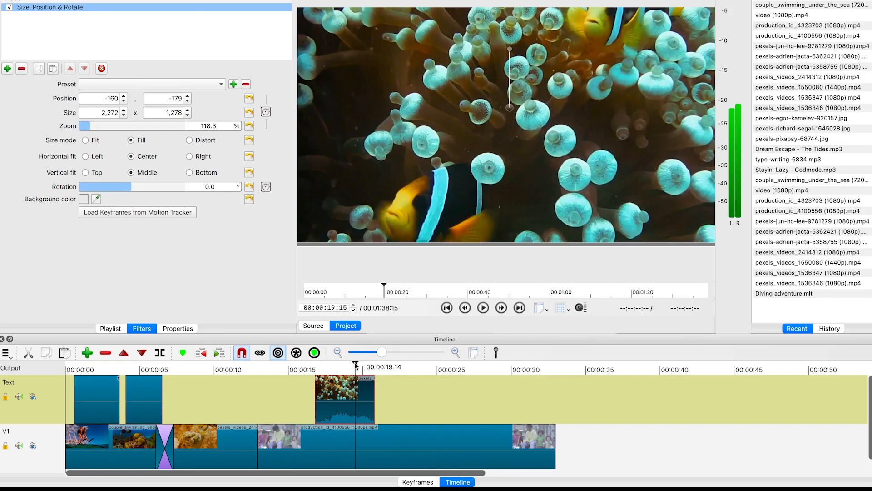
Move the playhead back to about 00:00:16 and return to the playlist
left_click(345, 364)
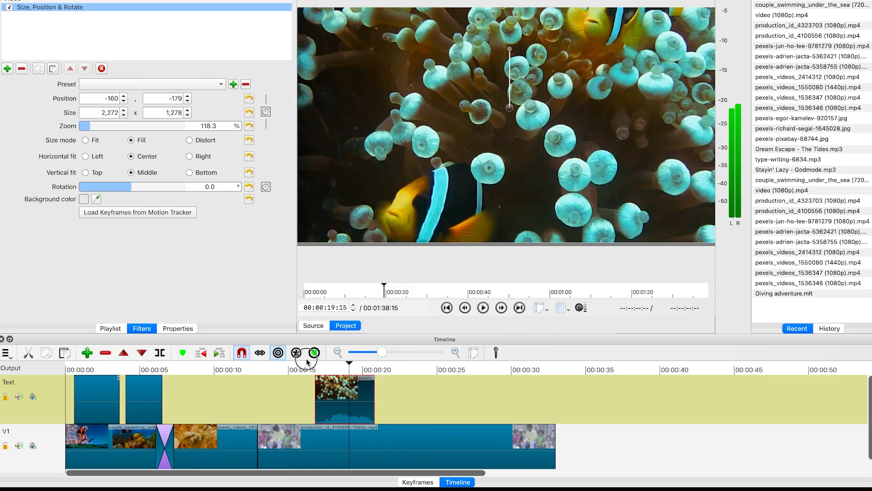
left_click(305, 363)
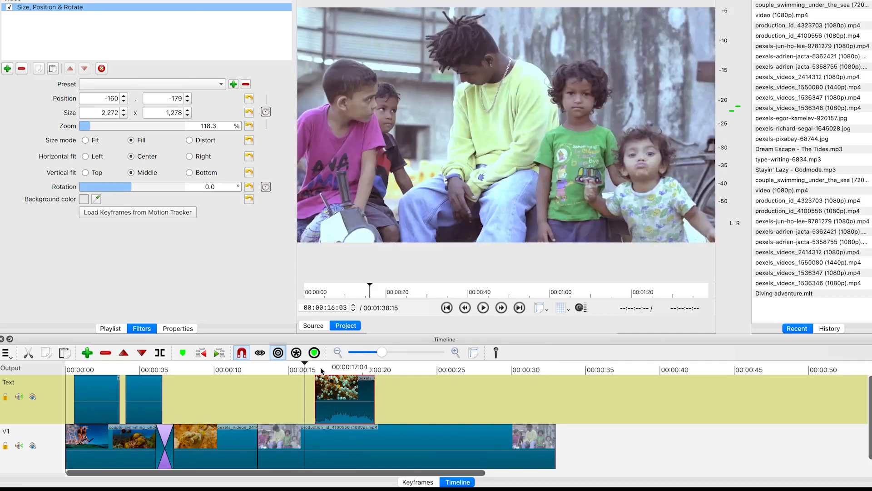
left_click(114, 328)
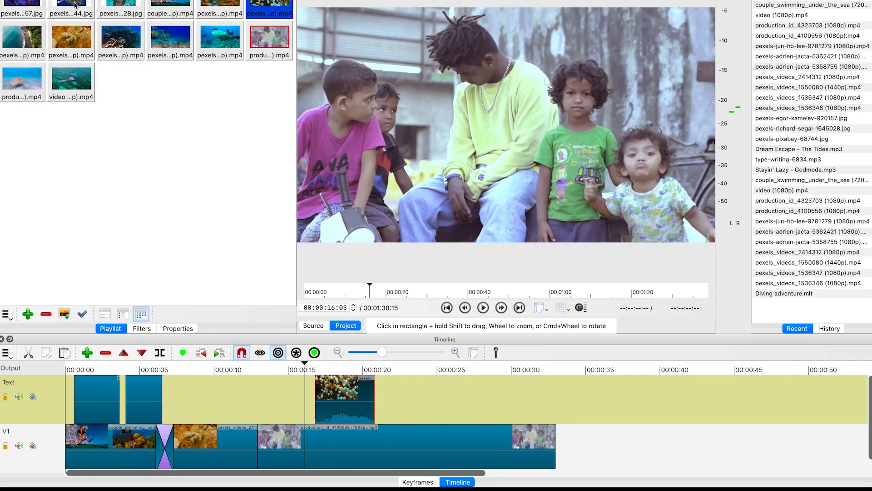
Place the diver-and-turtle image on the Text track at about 00:00:25 and trim both its start and end
left_click_drag(120, 2, 441, 414)
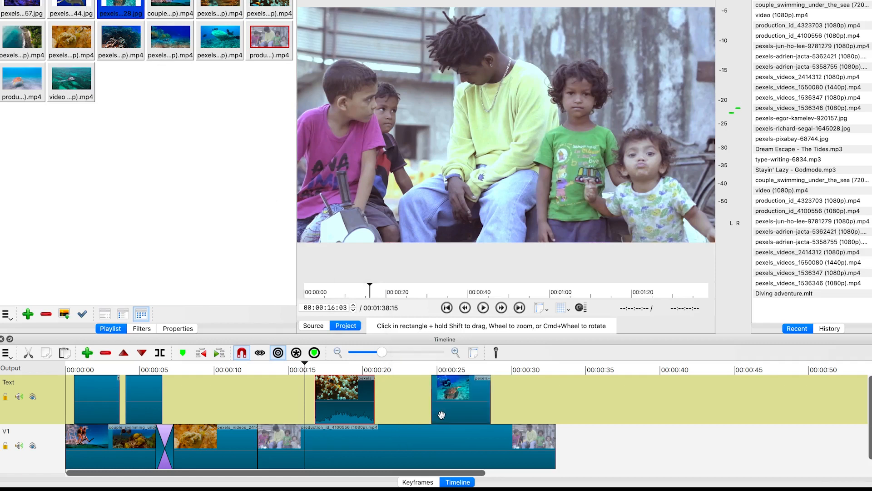
left_click(460, 398)
left_click_drag(432, 398, 447, 397)
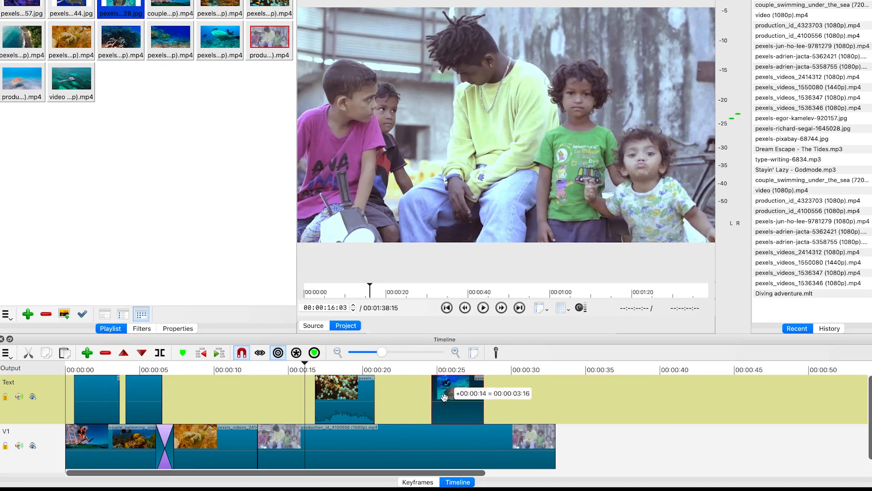
left_click_drag(483, 399, 471, 398)
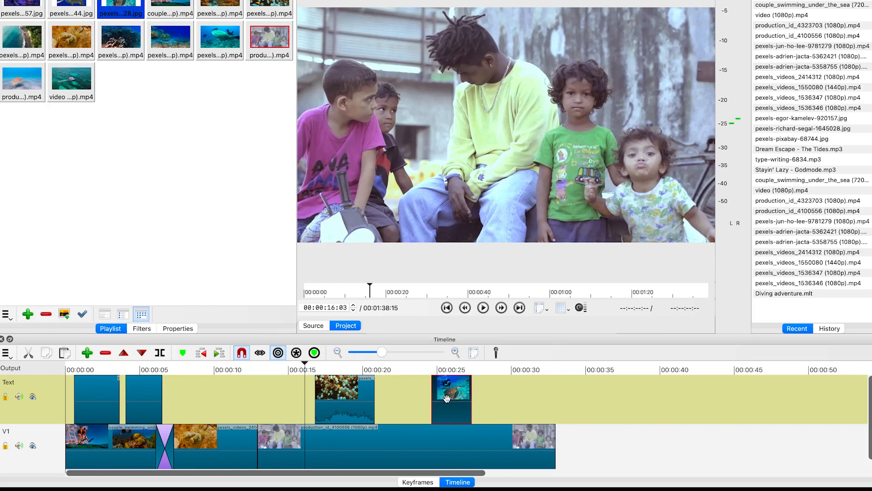
Play back the new overlay and park the playhead at about 00:00:25
left_click(421, 368)
key("space")
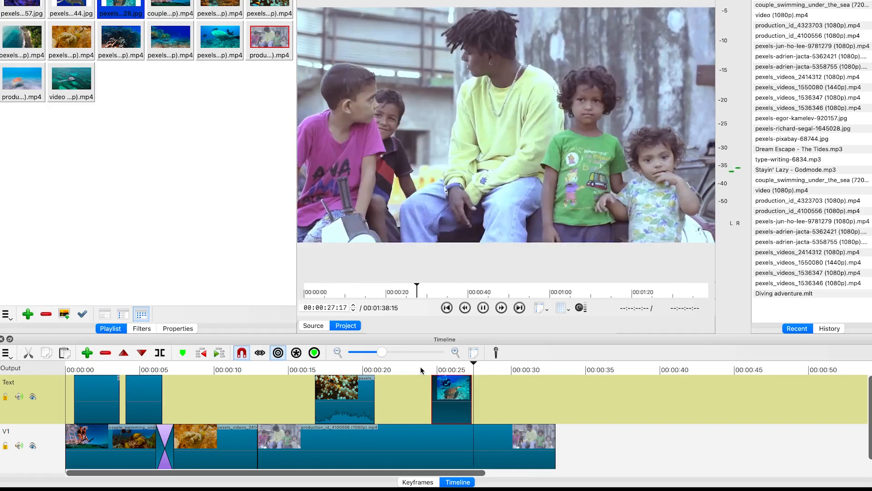
key("space")
left_click_drag(484, 365, 451, 363)
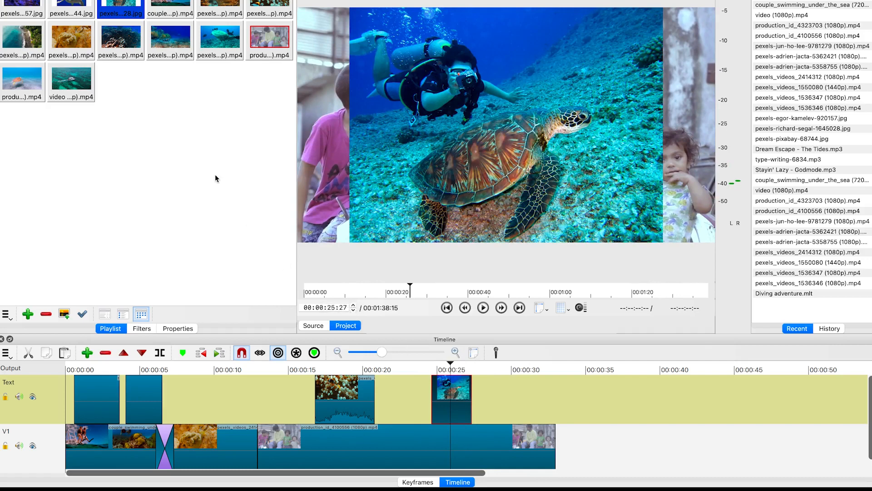
Add a Size, Position & Rotate filter to the diver-and-turtle clip
left_click(144, 330)
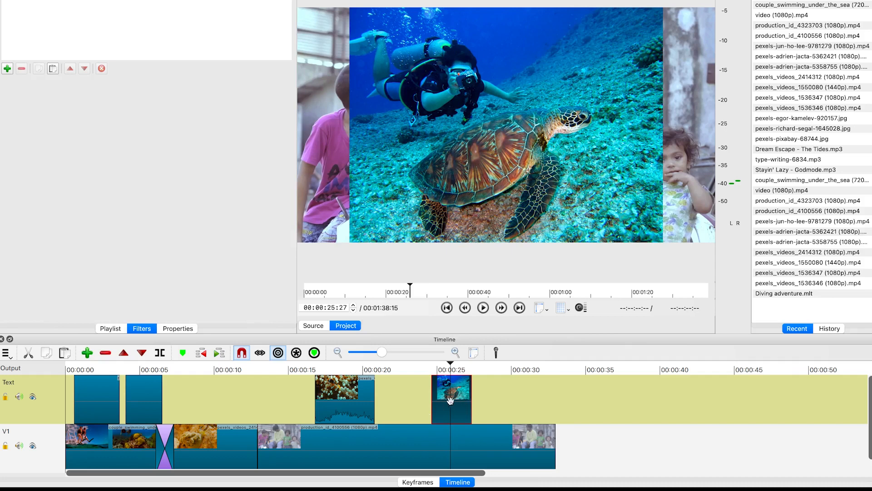
left_click(7, 68)
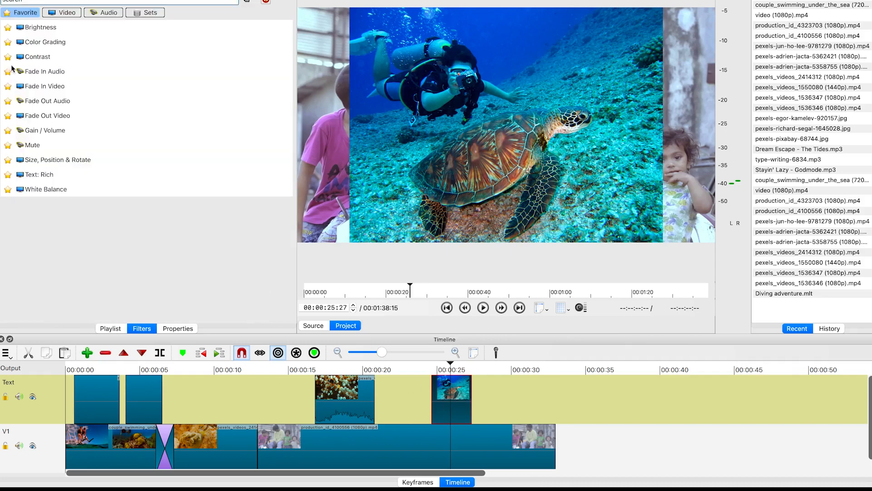
left_click(60, 160)
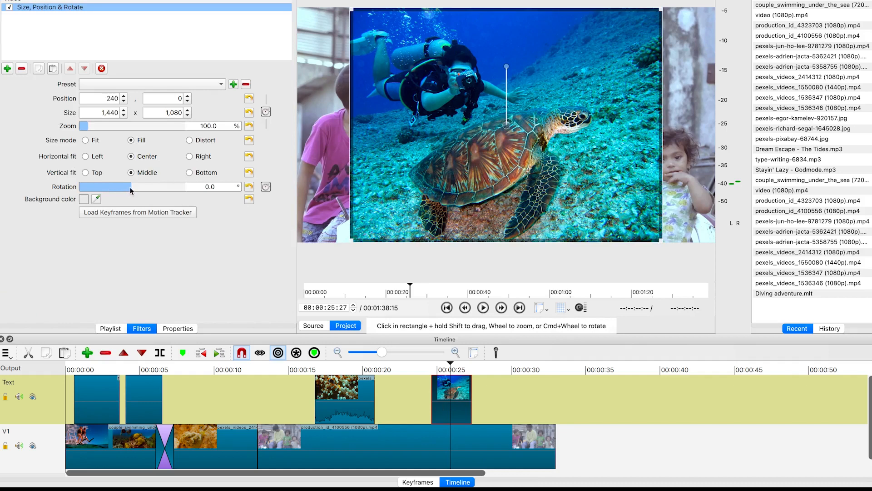
left_click_drag(131, 190, 130, 191)
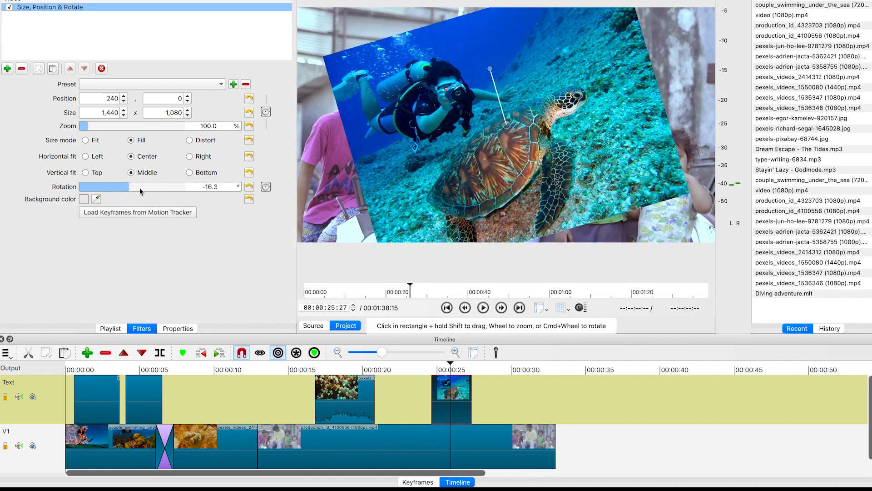
left_click(251, 187)
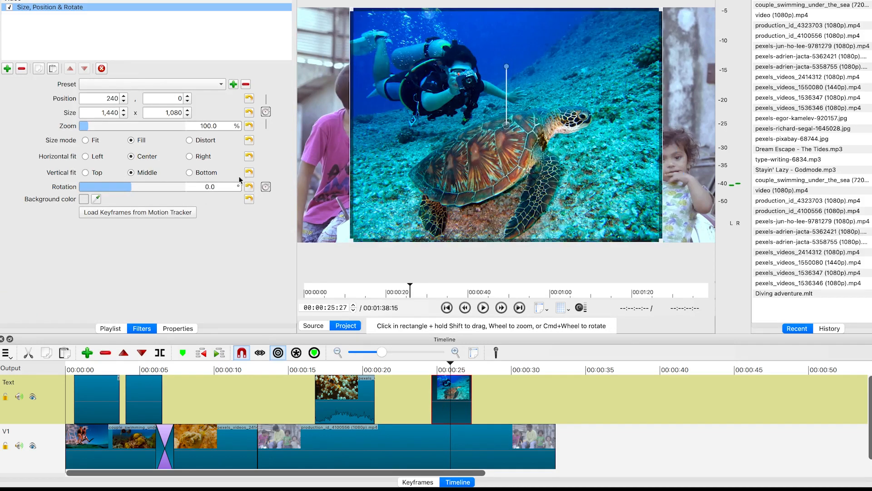
Set the zoom to about 145.4% and move the frame to position about -99, -311
left_click(91, 128)
left_click_drag(91, 128, 100, 130)
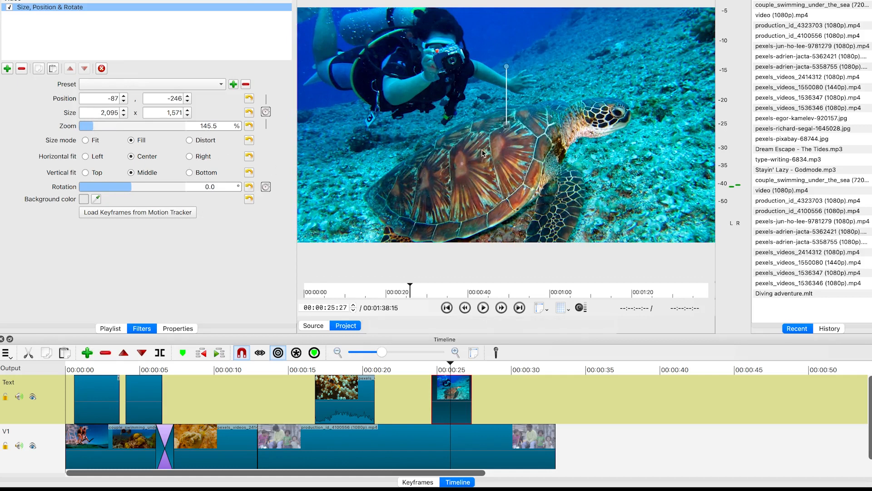
left_click_drag(505, 126, 503, 107)
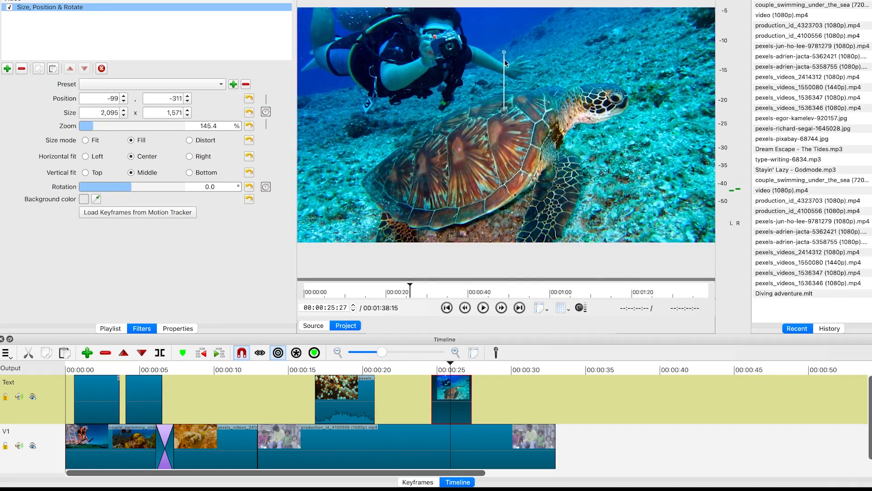
Play back the turtle overlay from about 00:00:24
left_click(446, 363)
left_click_drag(446, 363, 420, 363)
key("space")
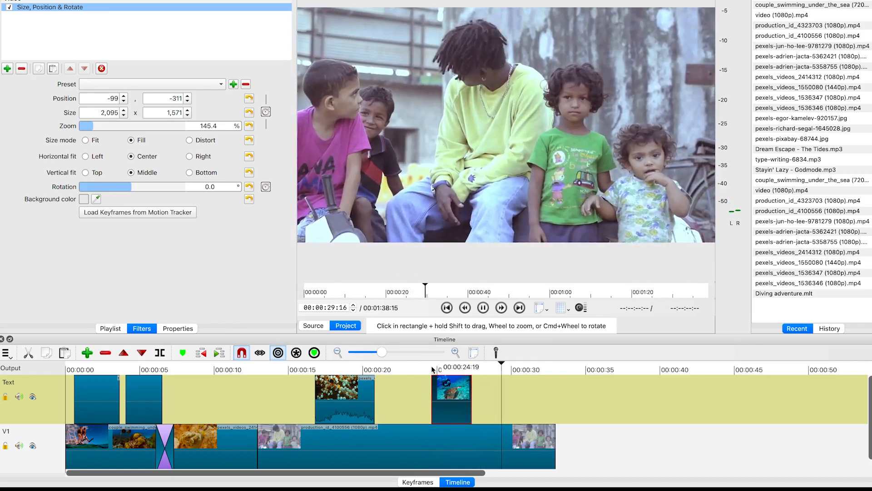
key("space")
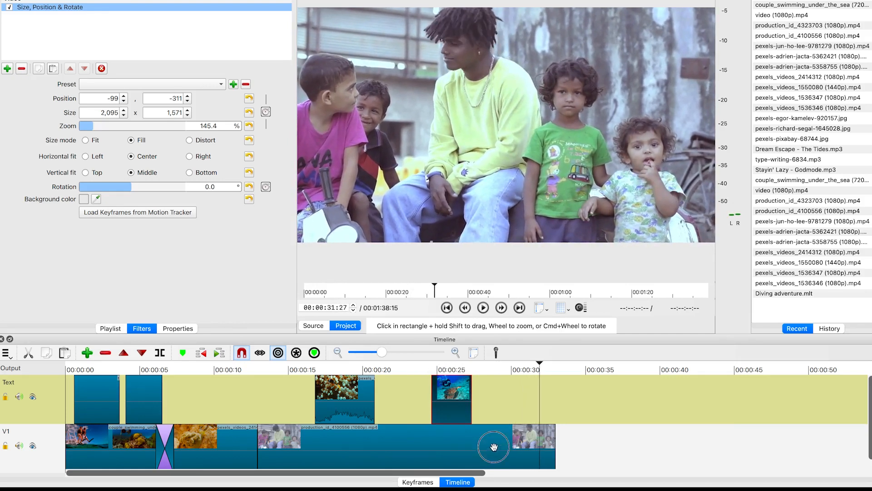
Import the three audio files Dream Escape - The Tides.mp3, Stayin' Lazy - Godmode.mp3 and type-writing-6834.mp3 into the playlist
key("Down")
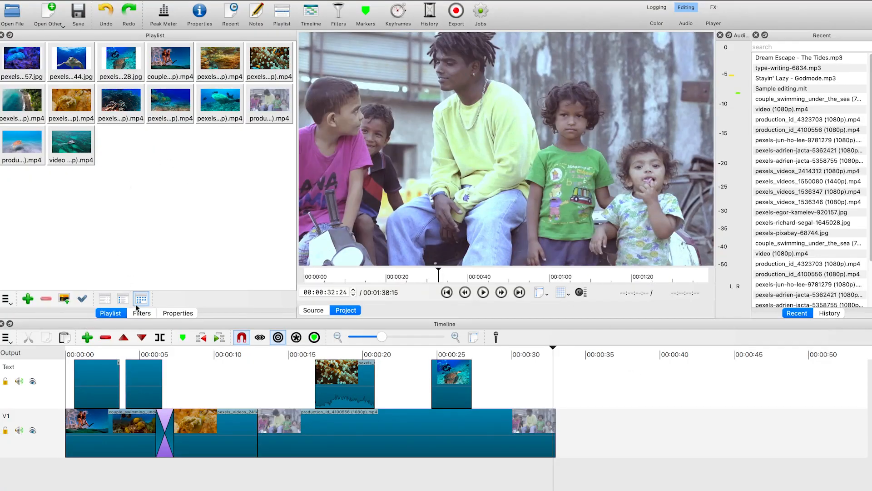
left_click(12, 12)
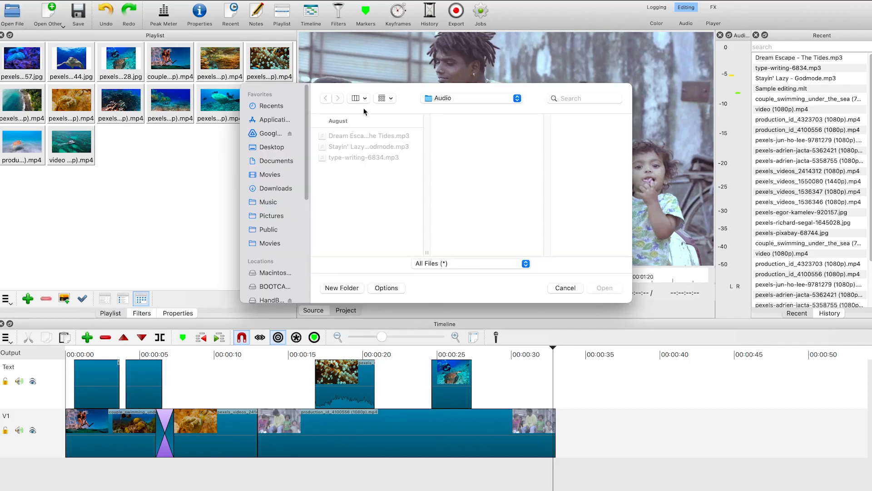
left_click(446, 99)
left_click(458, 190)
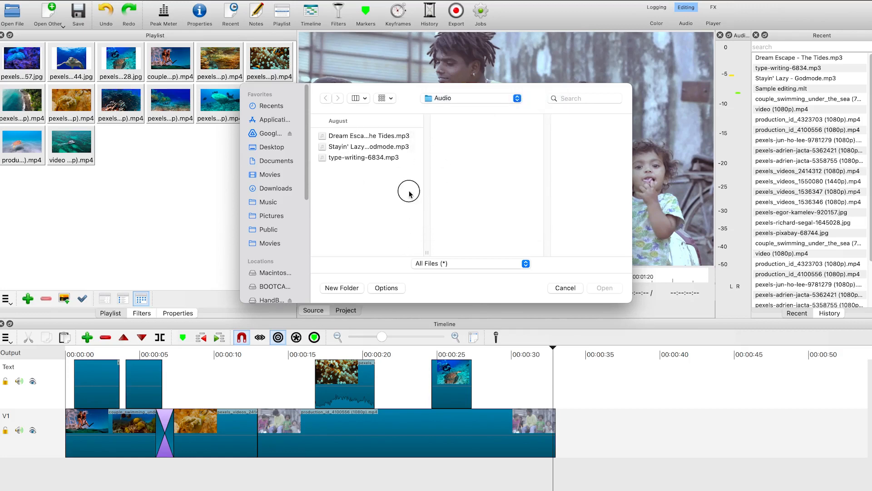
left_click_drag(409, 189, 362, 93)
left_click(617, 290)
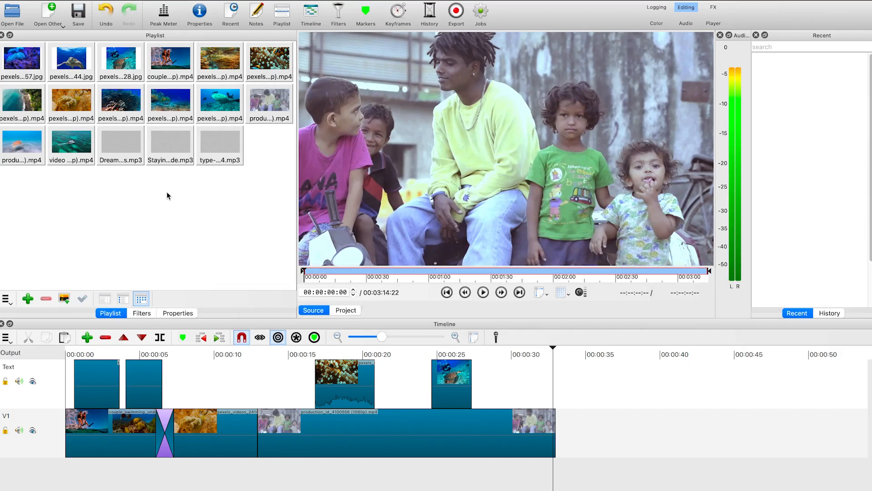
Try marking Dream Escape from about 00:00:02 to 00:01:48 and dropping it onto the video track
left_click(483, 292)
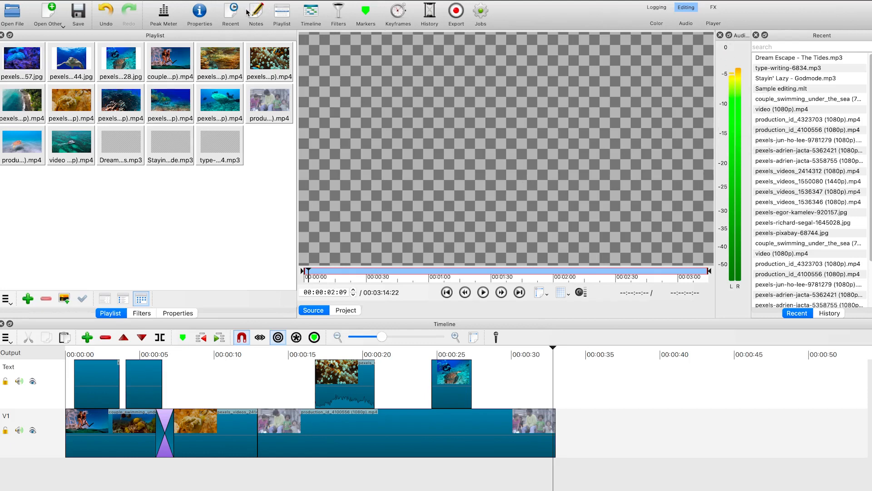
left_click(164, 16)
left_click(164, 16)
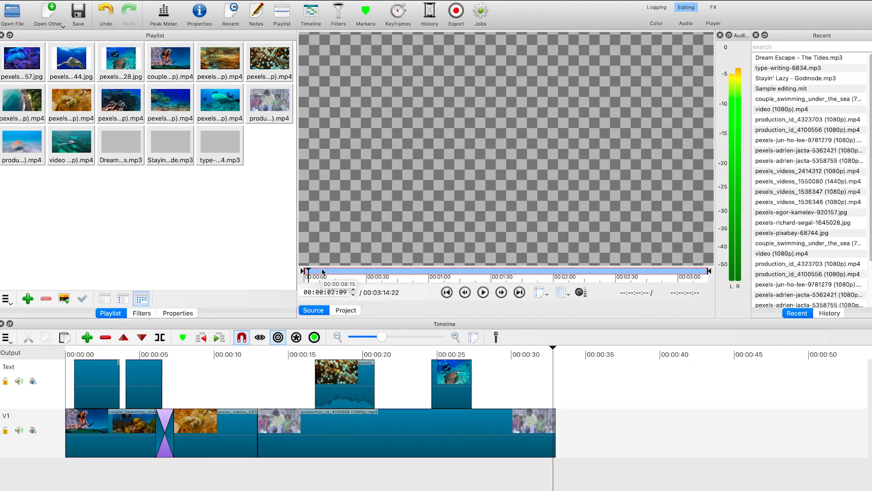
key("i")
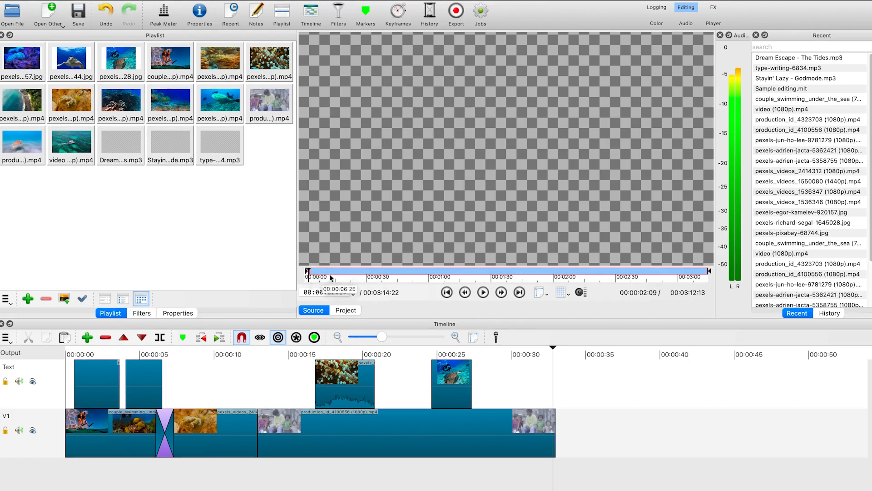
left_click(528, 272)
key("o")
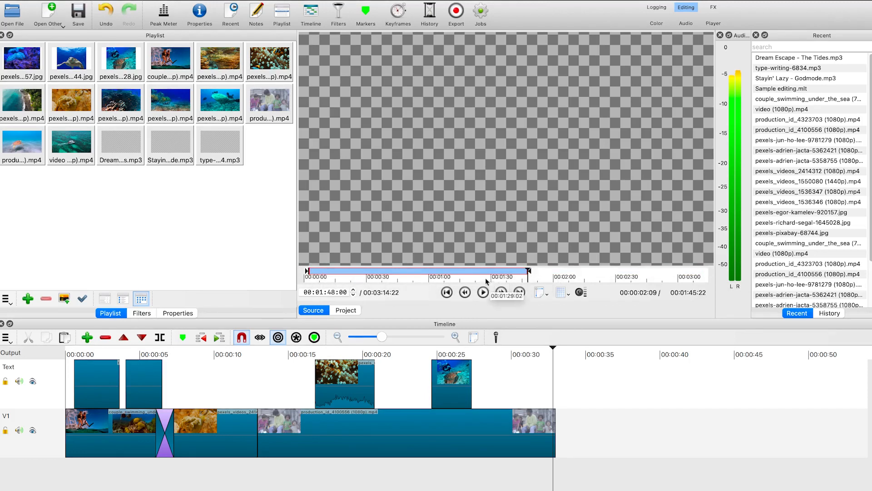
left_click_drag(407, 146, 226, 481)
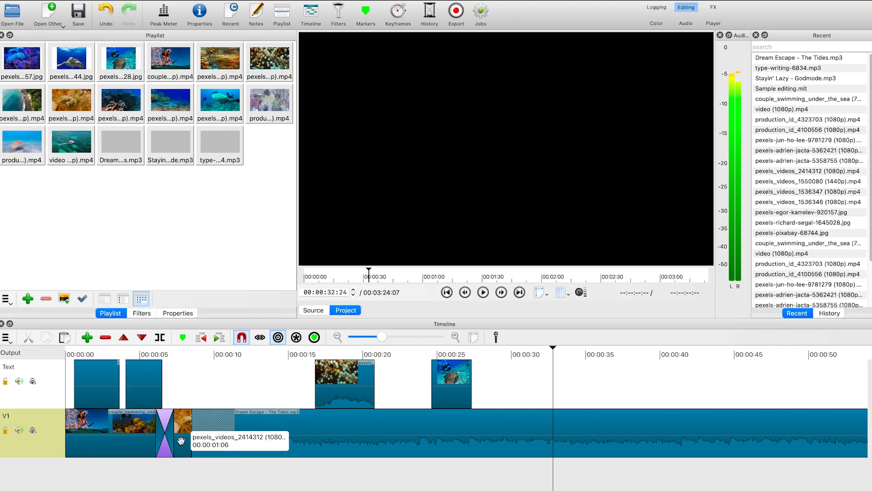
key("super+z")
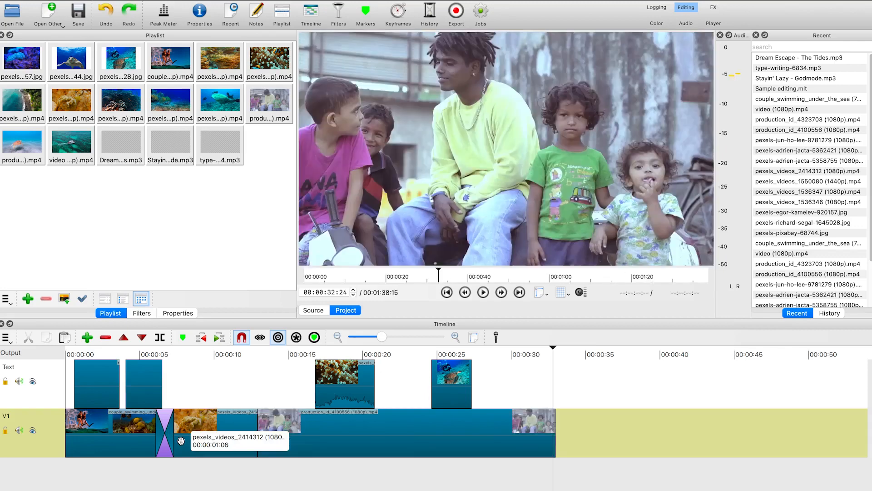
Reopen Dream Escape in the source player and set its in point at about 00:00:02:01 and out point at about 00:01:49:19
left_click(130, 147)
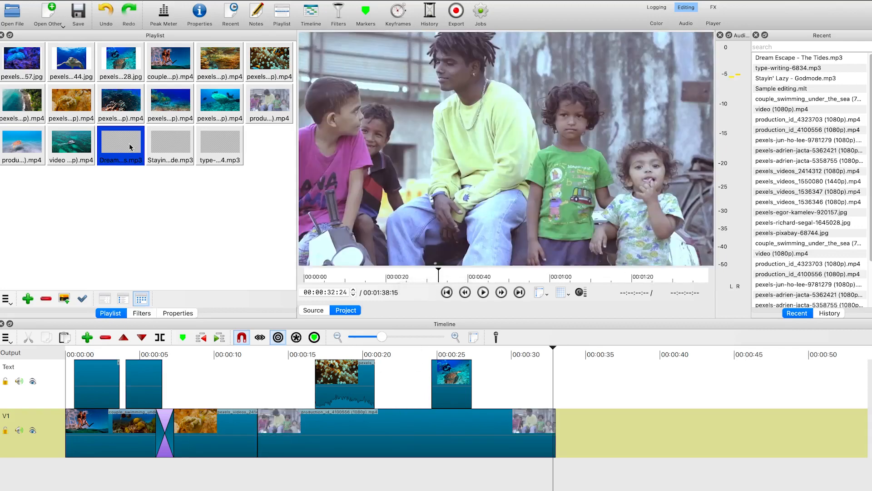
double_click(128, 150)
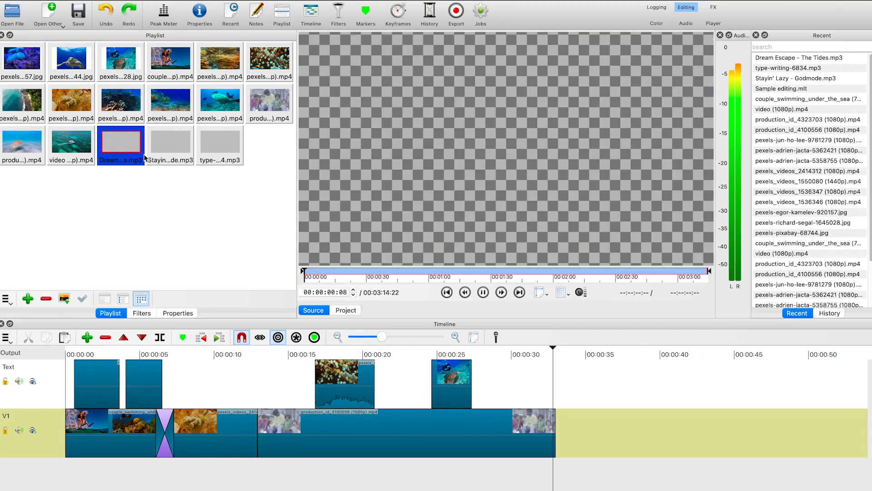
left_click(483, 293)
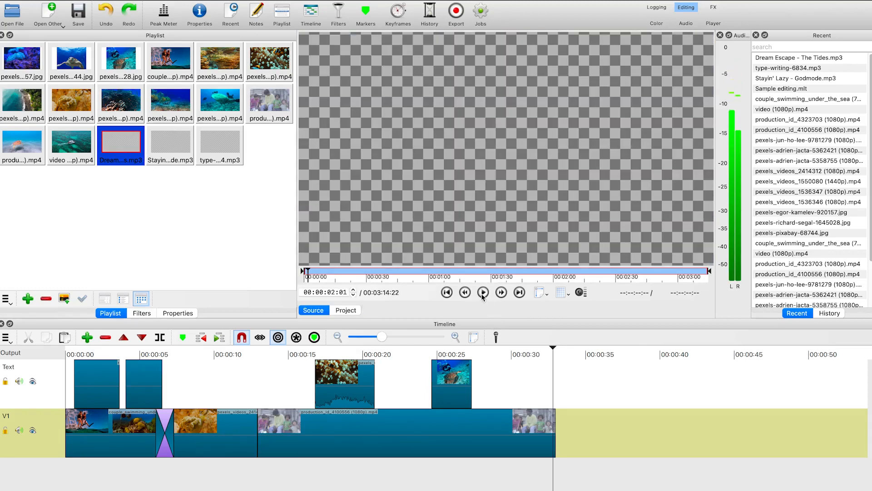
key("i")
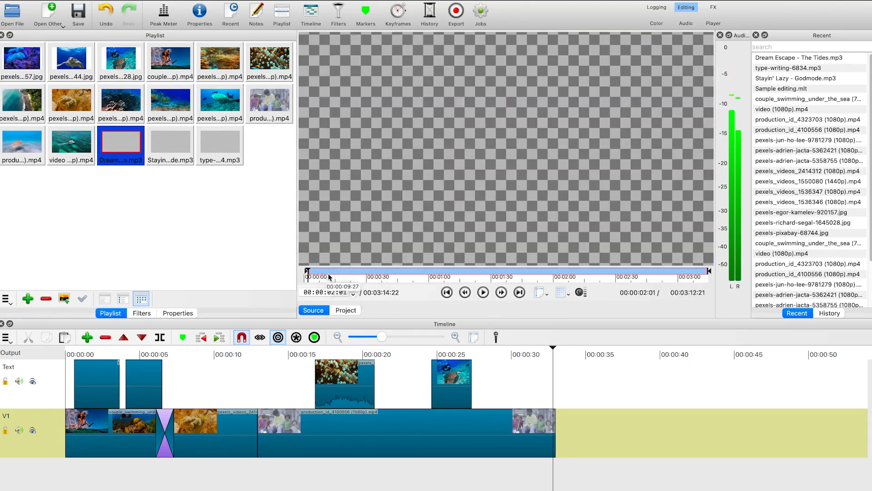
left_click(533, 275)
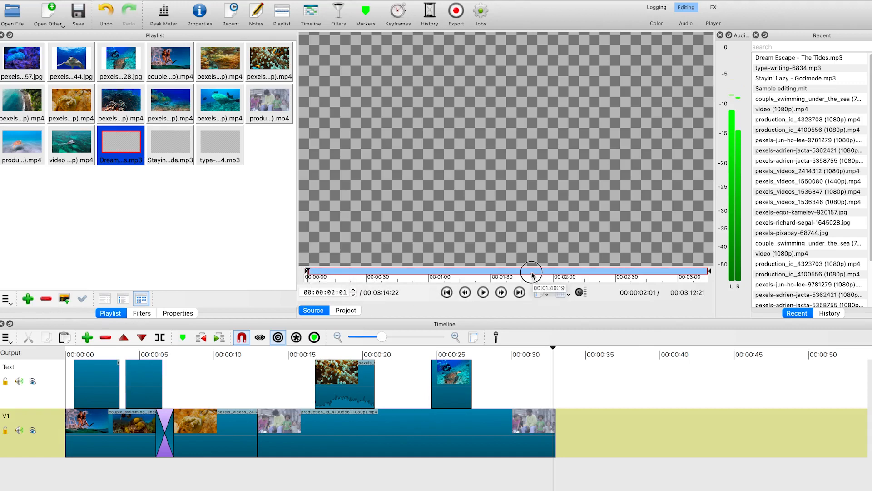
key("o")
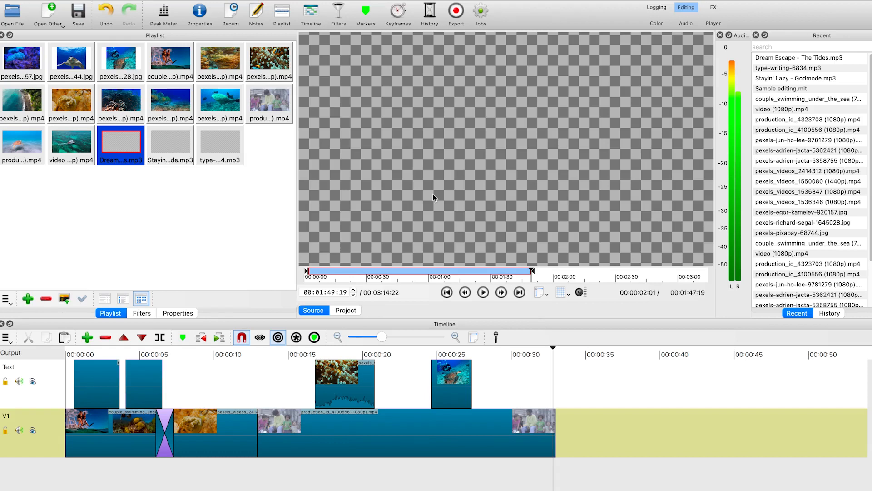
Add an audio track below the video track and name it Audio
right_click(54, 438)
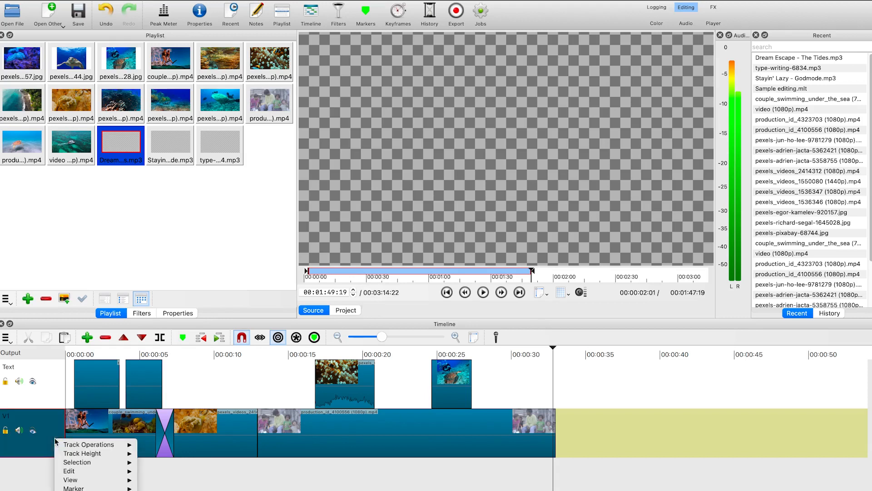
mouse_move(71, 449)
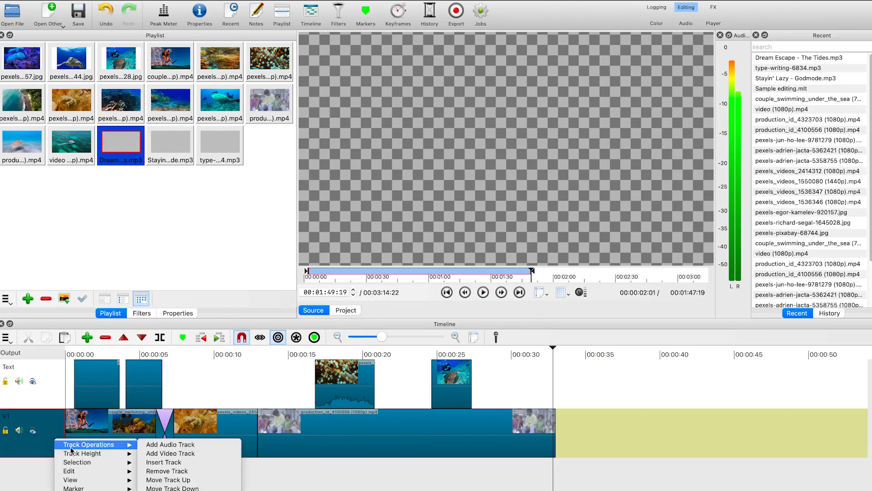
left_click(195, 445)
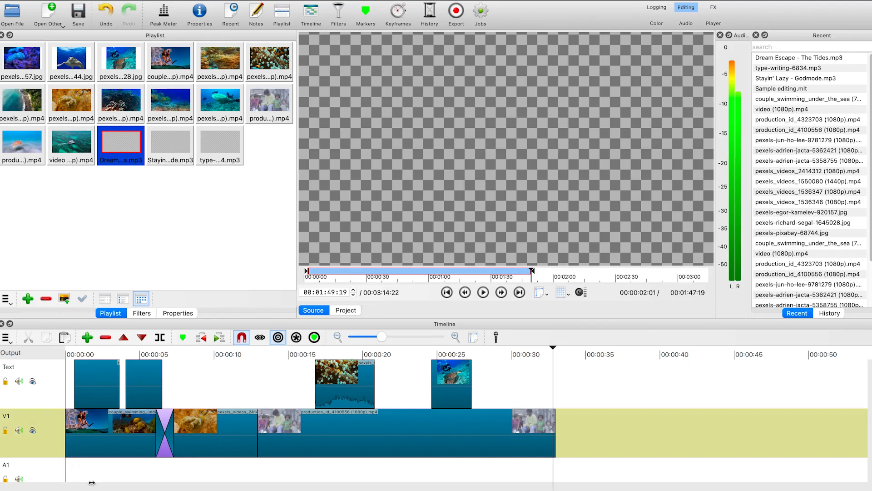
double_click(48, 464)
type("Audio")
key("Return")
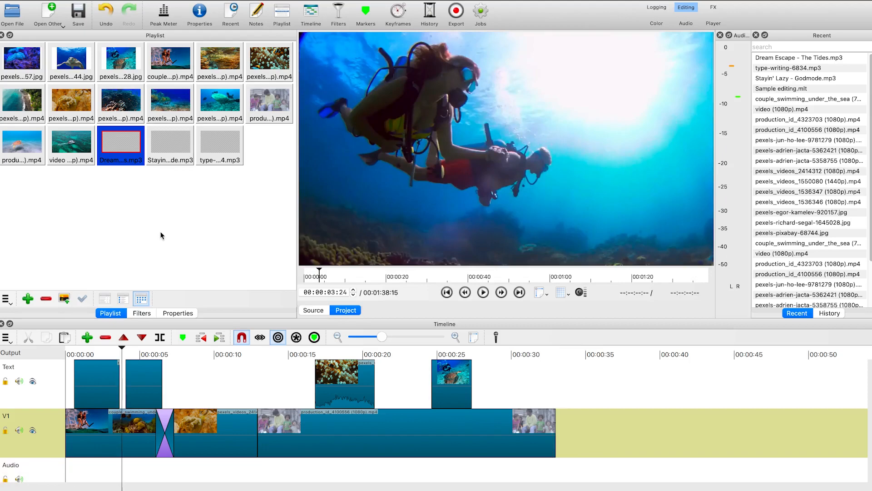
Place the trimmed Dream Escape clip from the source player at the start of the Audio track and play it
double_click(128, 152)
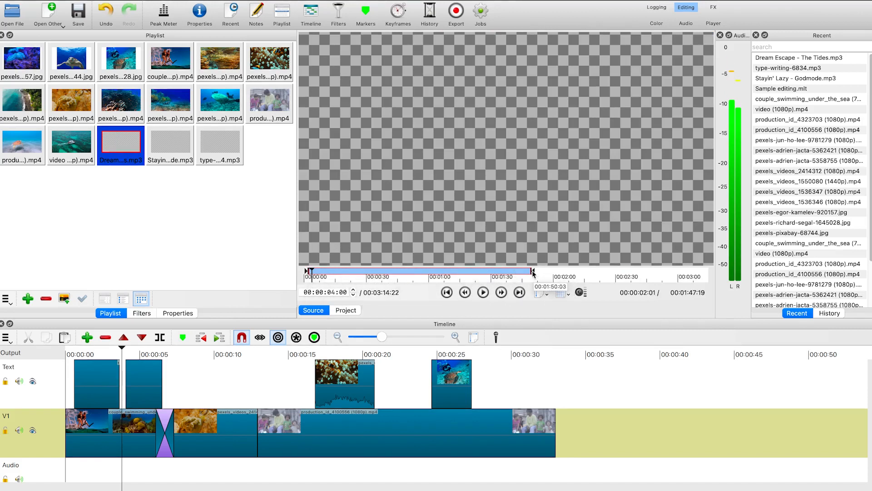
left_click_drag(449, 184, 72, 471)
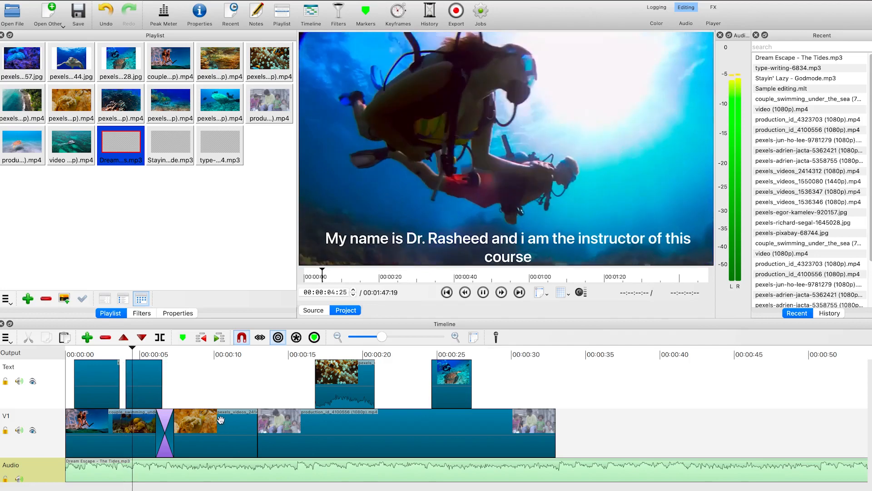
key("space")
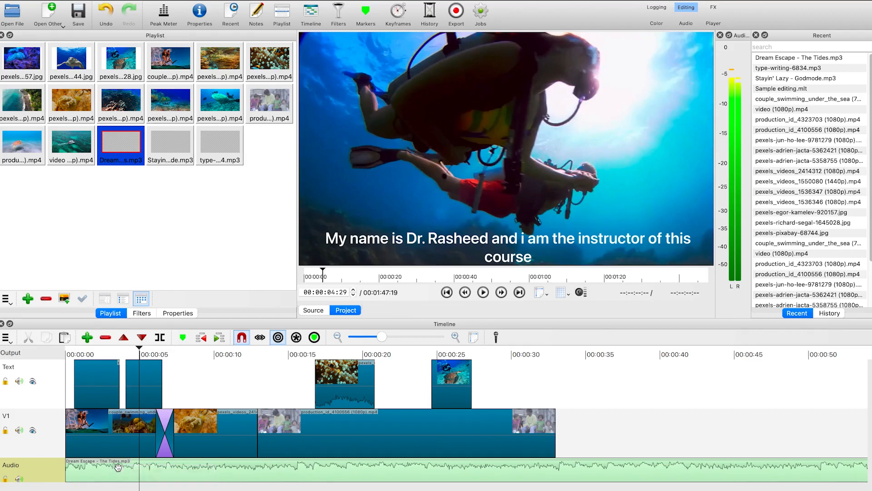
left_click(212, 477)
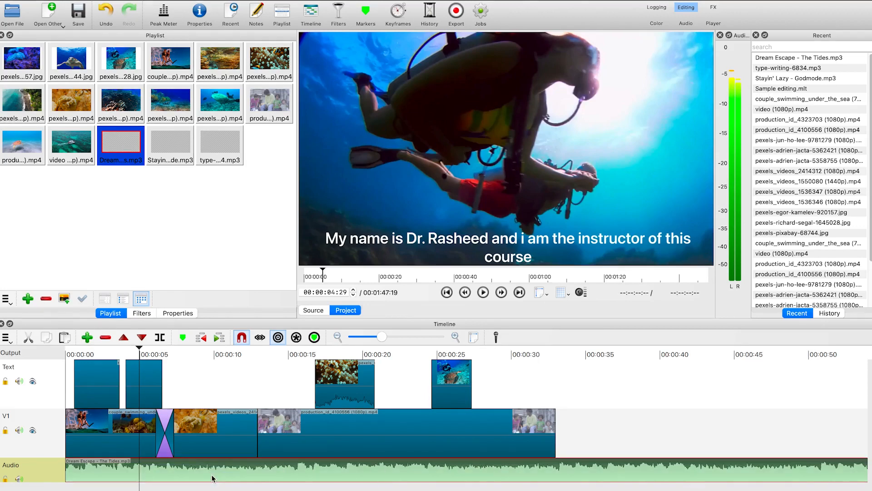
key("s")
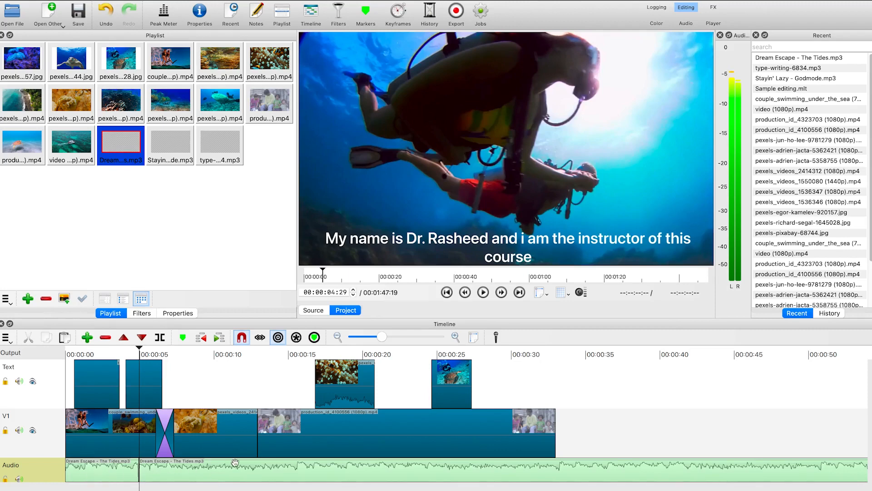
left_click(93, 477)
left_click(222, 474)
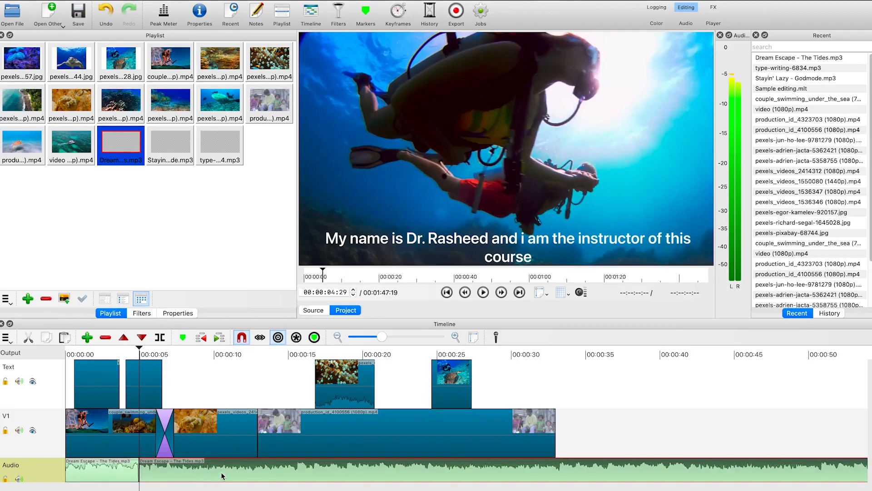
left_click(109, 474)
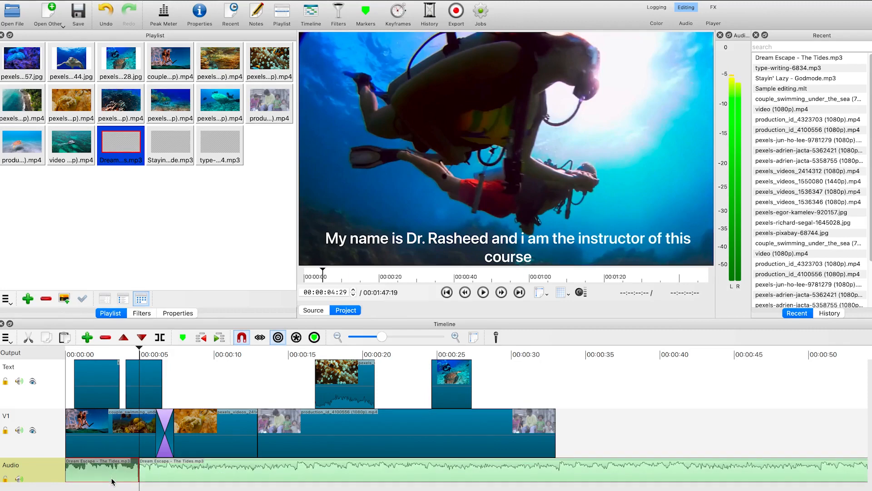
key("ctrl+z")
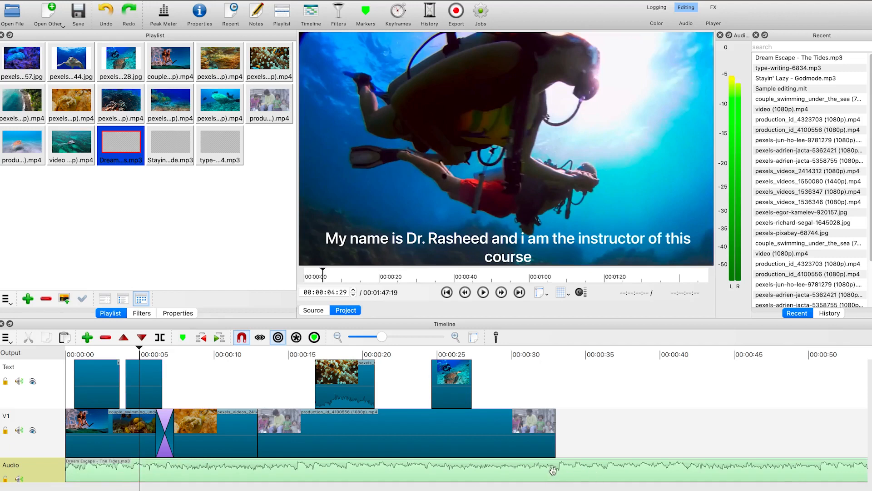
Split the music clip where the video ends, at about 00:00:33, and delete the part beyond it
left_click(557, 351)
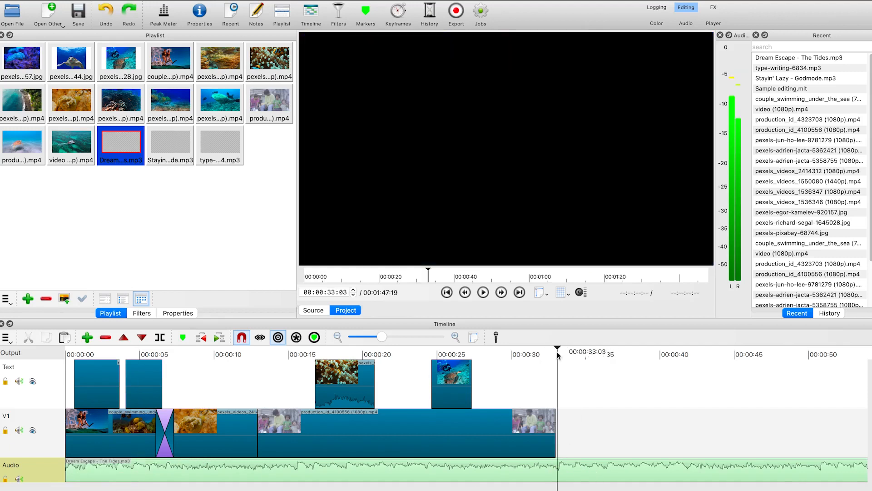
left_click(554, 347)
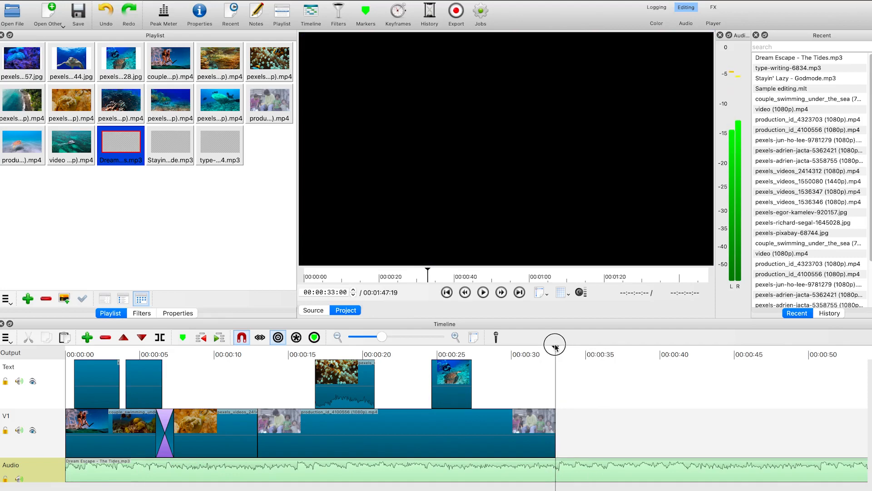
left_click_drag(554, 345, 555, 346)
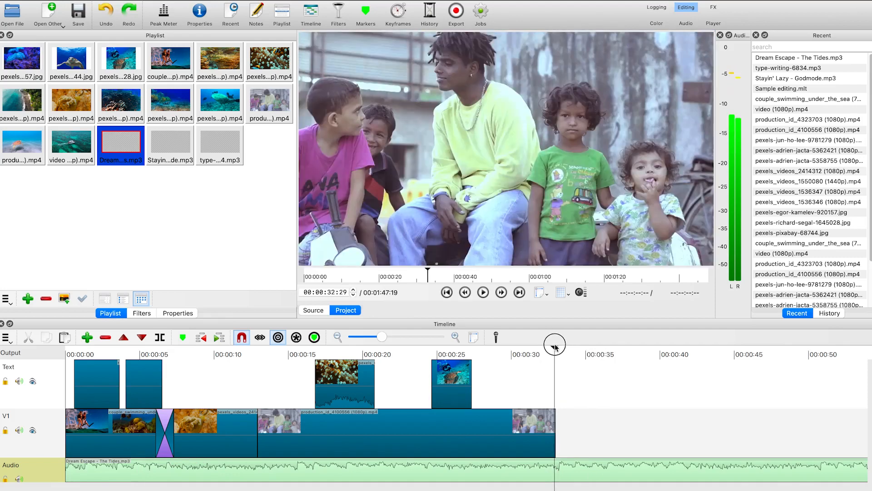
left_click(590, 469)
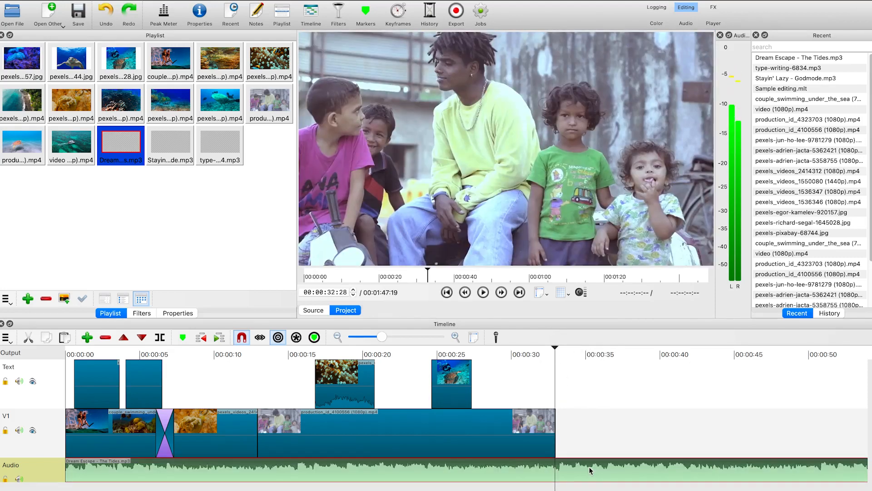
key("s")
left_click(592, 472)
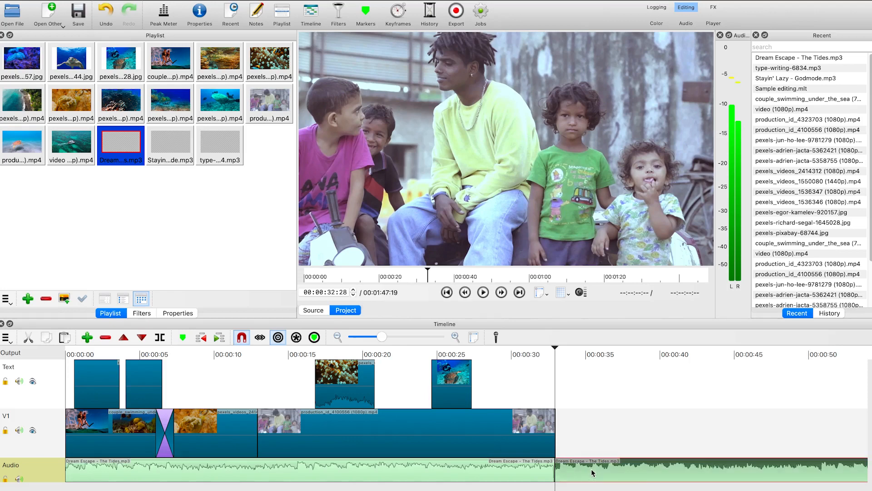
key("Delete")
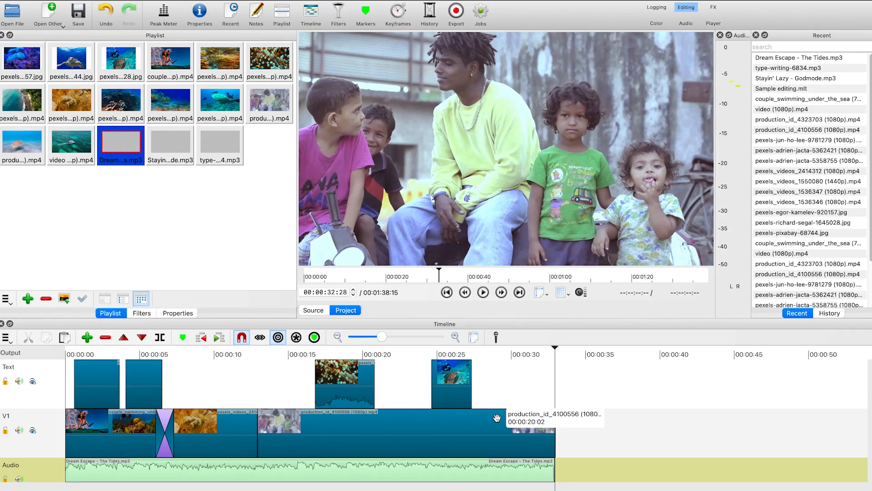
Select the music clip on the Audio track and add a Fade In Audio filter to it
left_click(74, 353)
left_click_drag(68, 347, 57, 343)
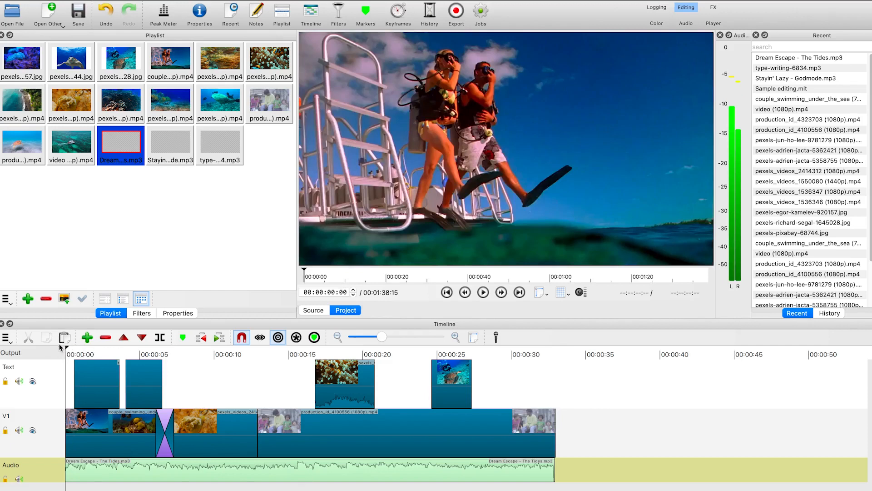
left_click(149, 473)
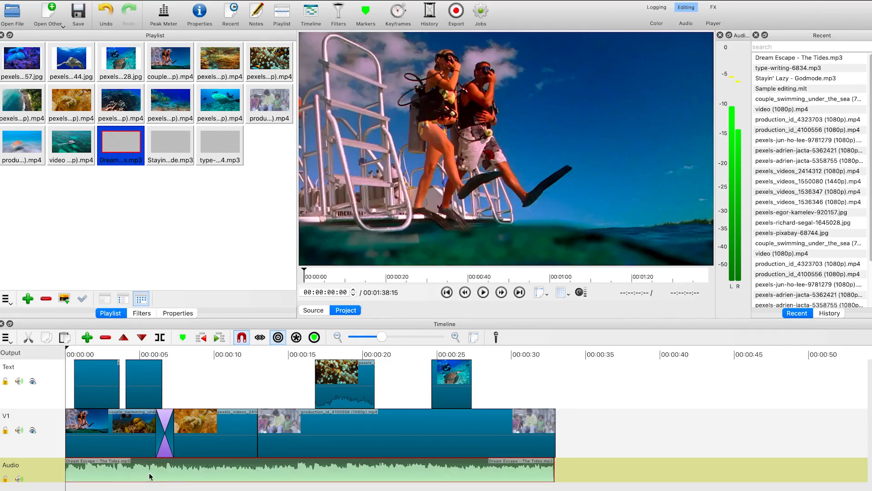
left_click(141, 316)
left_click(141, 314)
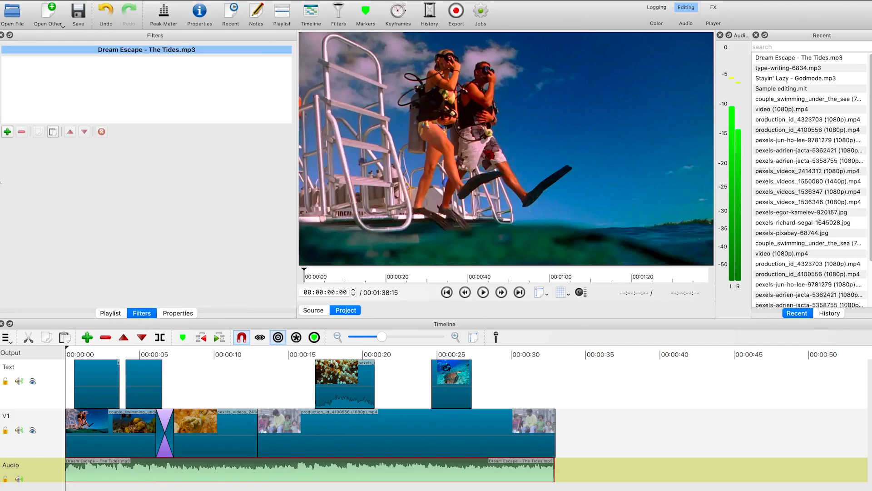
left_click(8, 133)
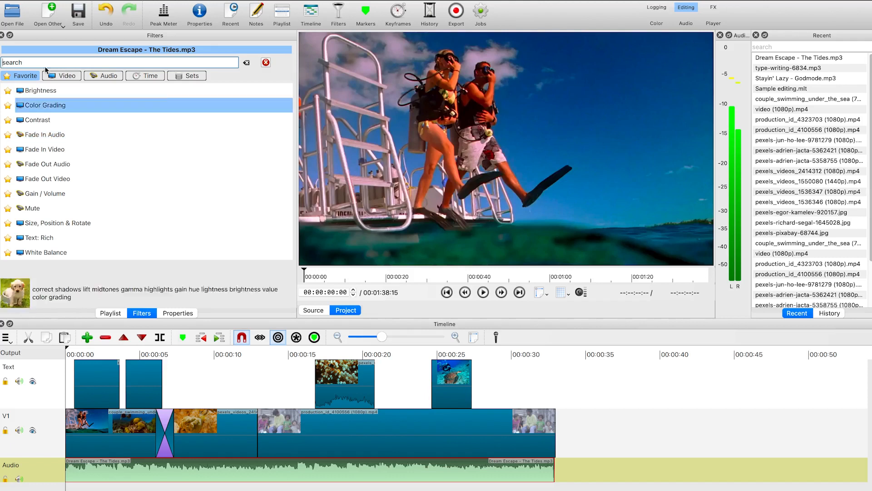
left_click(56, 137)
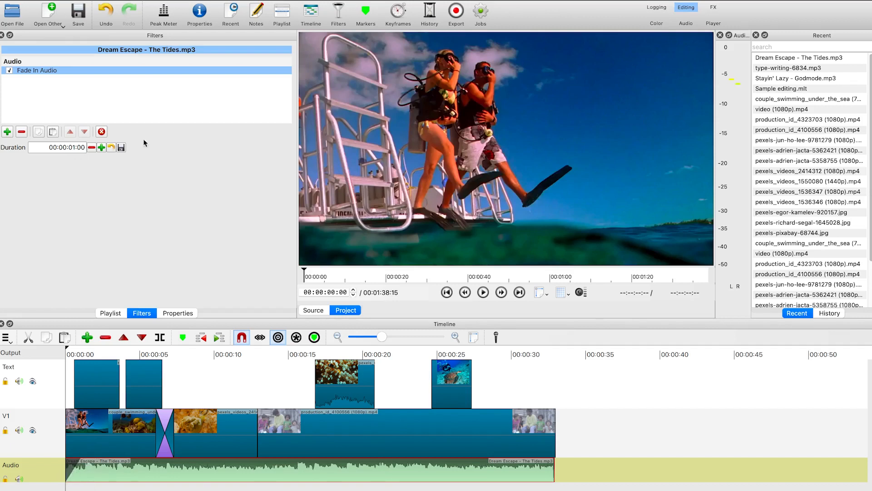
Increase the fade-in duration to 00:00:02:05
left_click(102, 147)
left_click(102, 148)
left_click(102, 148)
left_click(102, 147)
left_click(102, 147)
left_click(101, 147)
left_click(102, 148)
left_click(102, 148)
left_click(102, 148)
left_click(101, 148)
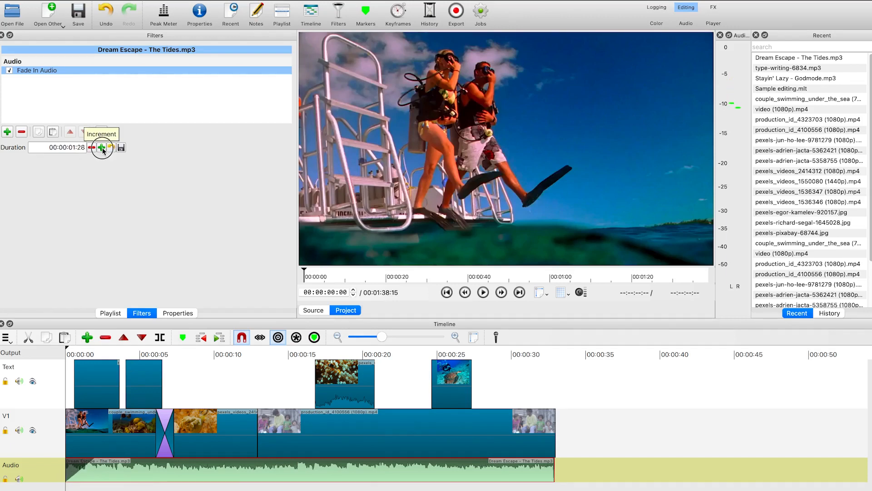
left_click(101, 148)
left_click(101, 147)
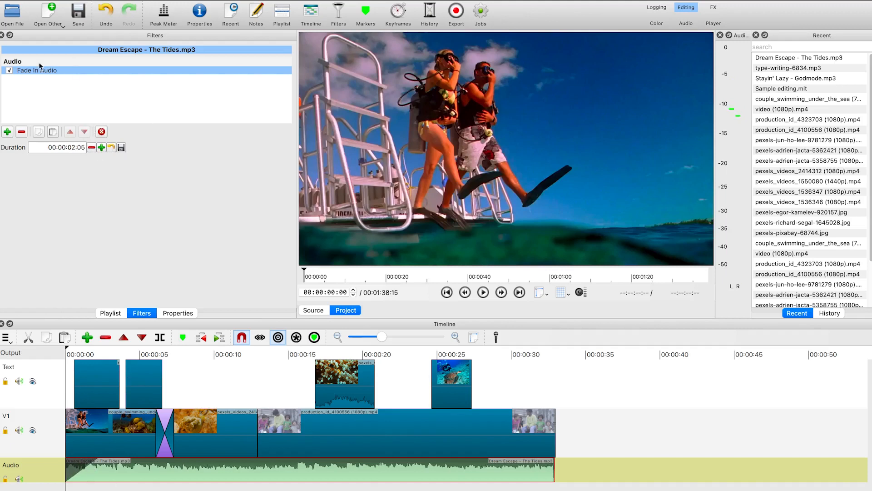
Add a Fade Out Audio filter to the music clip and increase its duration to 00:00:01:28
left_click(7, 132)
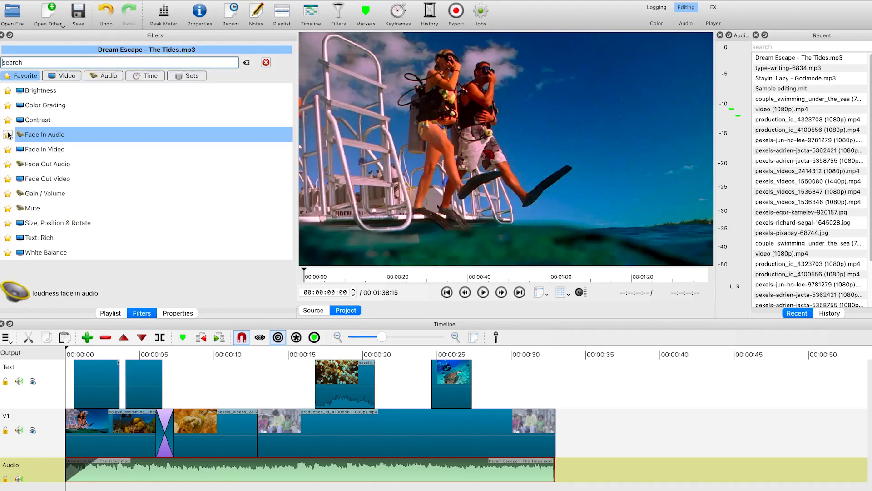
left_click(37, 167)
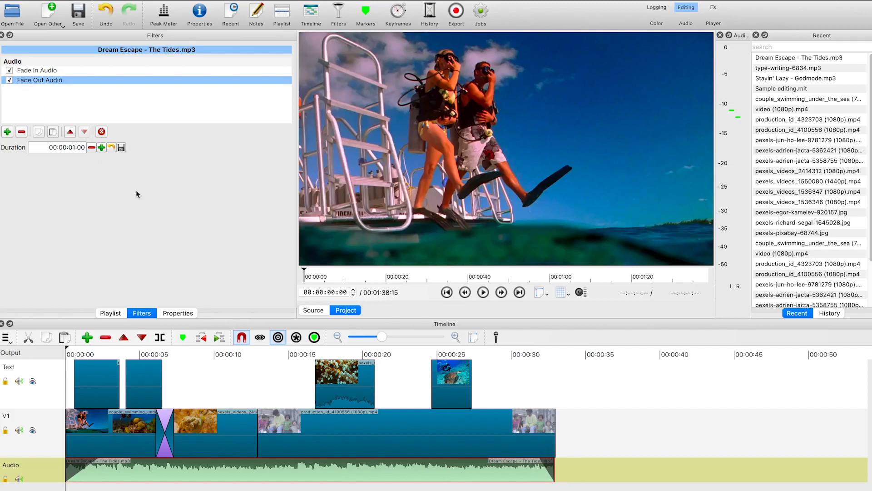
left_click(101, 147)
left_click(101, 148)
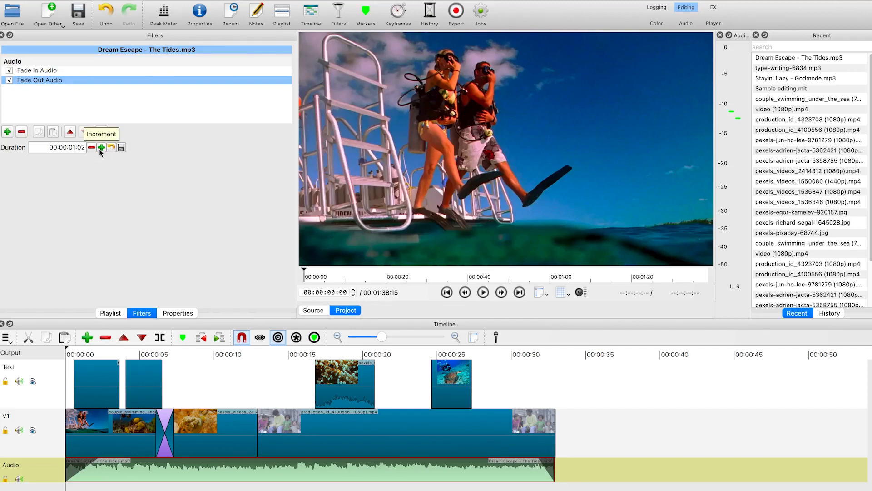
left_click(101, 148)
left_click(101, 148)
left_click(101, 148)
left_click(101, 148)
left_click(101, 148)
left_click(101, 148)
left_click(101, 148)
left_click(101, 148)
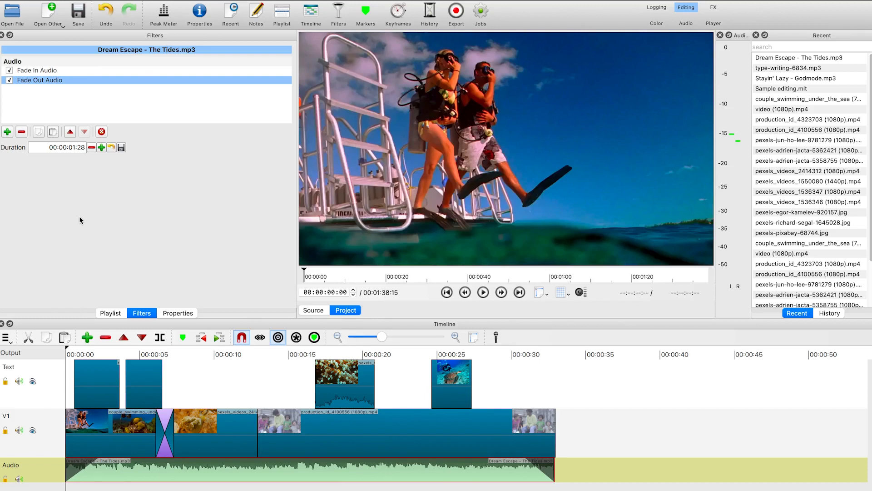
Search the filters for "vo" and add a Gain / Volume filter to the music clip
left_click(8, 133)
type("v")
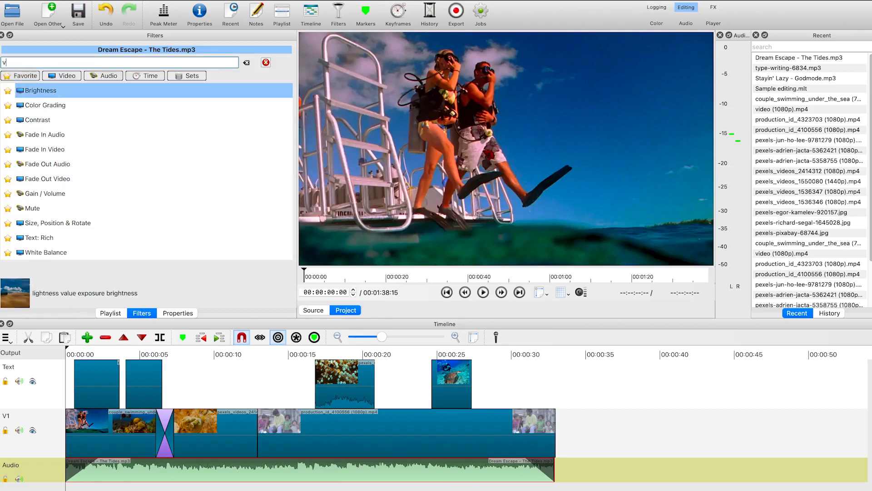
type("o")
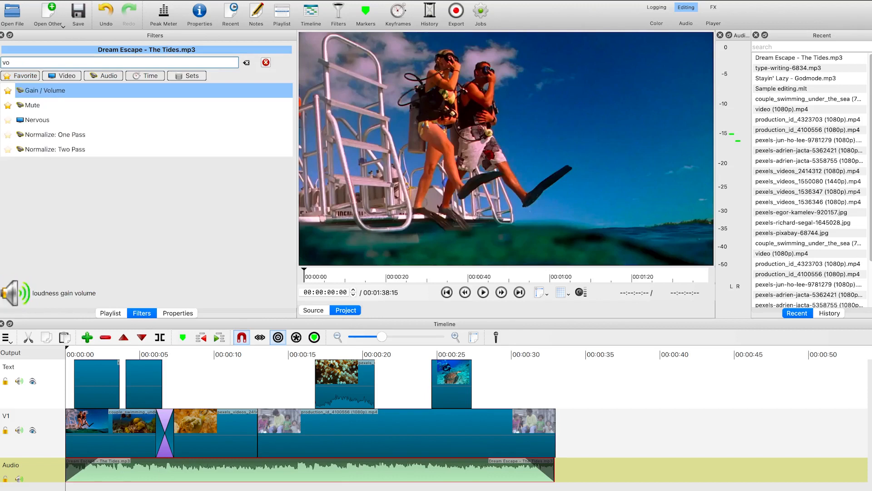
left_click(51, 90)
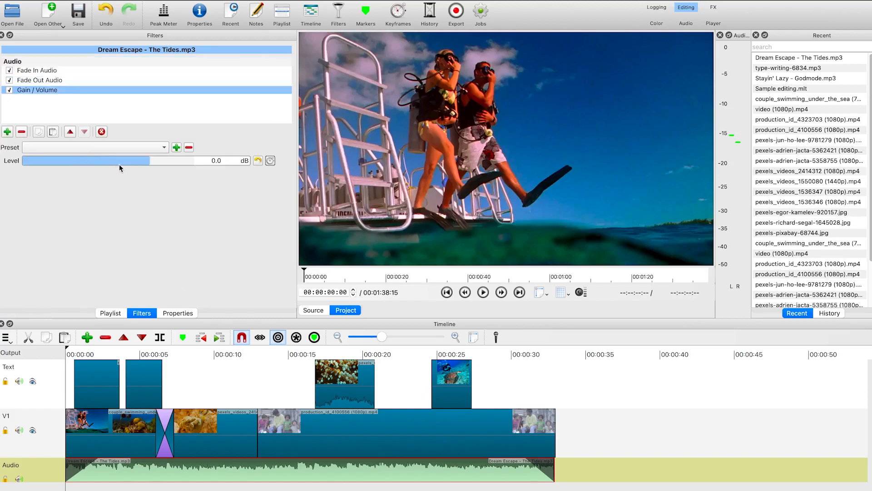
Lower the music's gain level to -39.7 dB and play the timeline from about 5 seconds to check it
left_click(147, 163)
left_click_drag(176, 166, 76, 162)
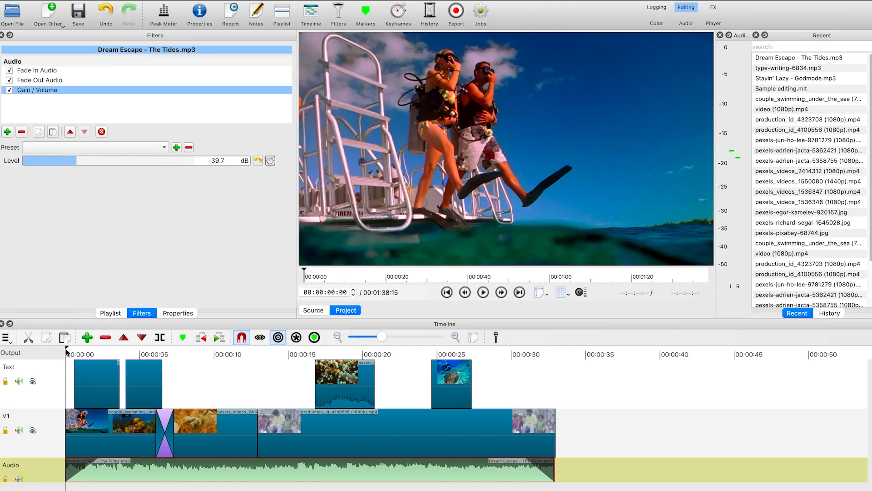
left_click(153, 353)
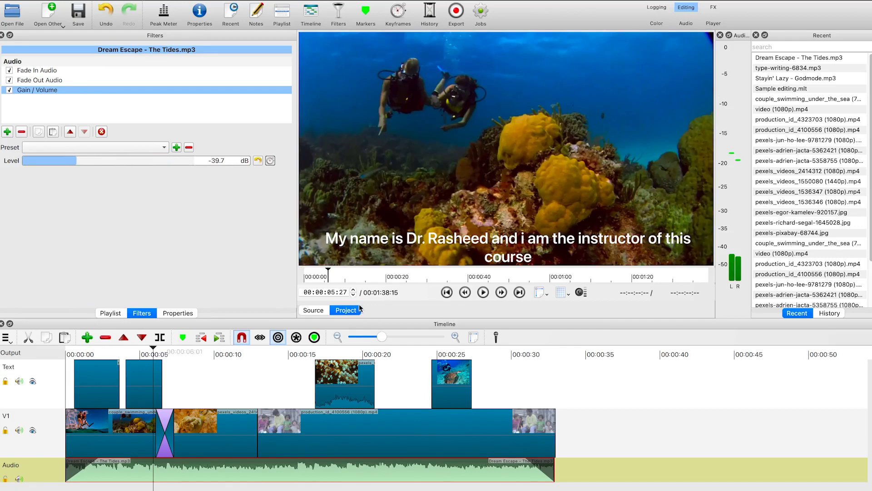
key("space")
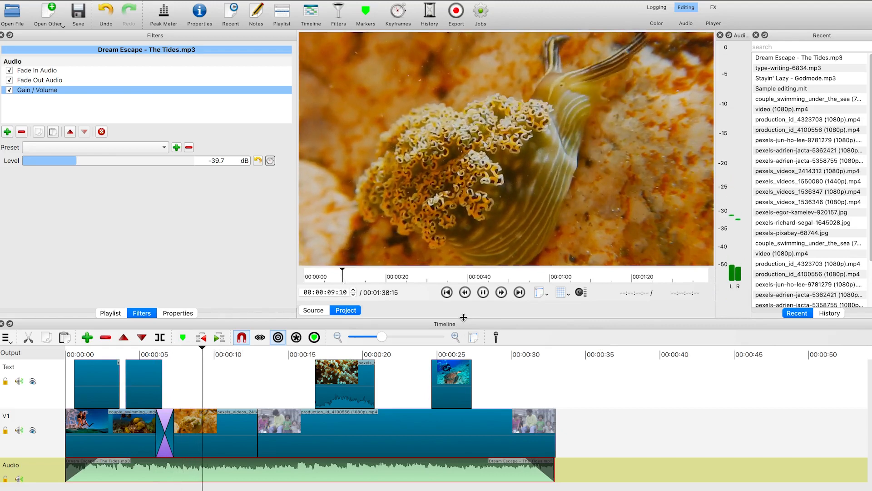
key("space")
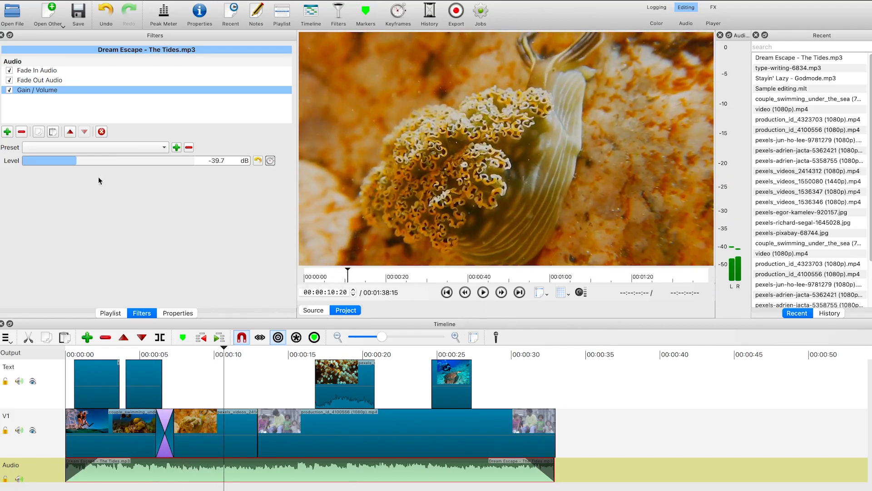
Raise the music's gain level to -22.1 dB and play the timeline to check the balance
left_click(93, 161)
left_click(103, 159)
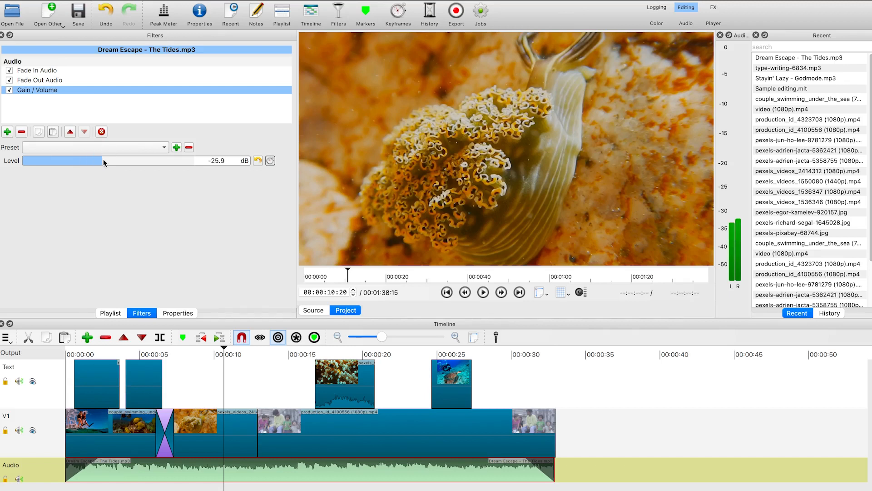
left_click(110, 159)
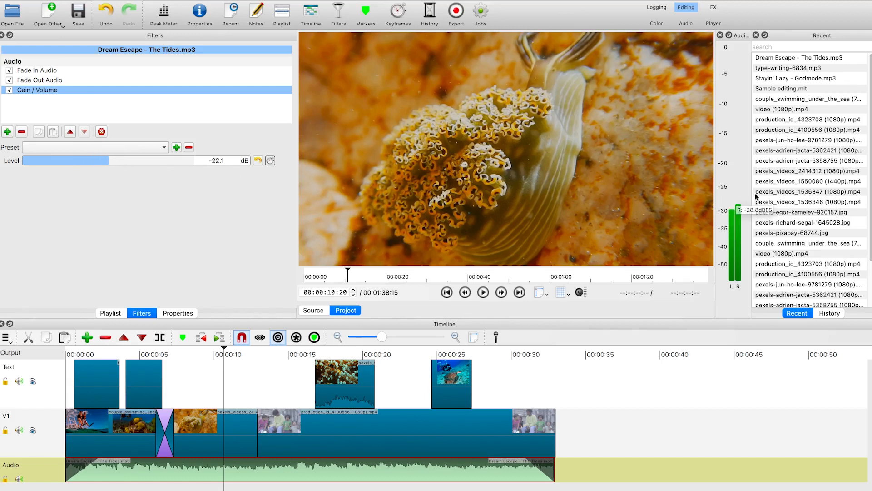
key("space")
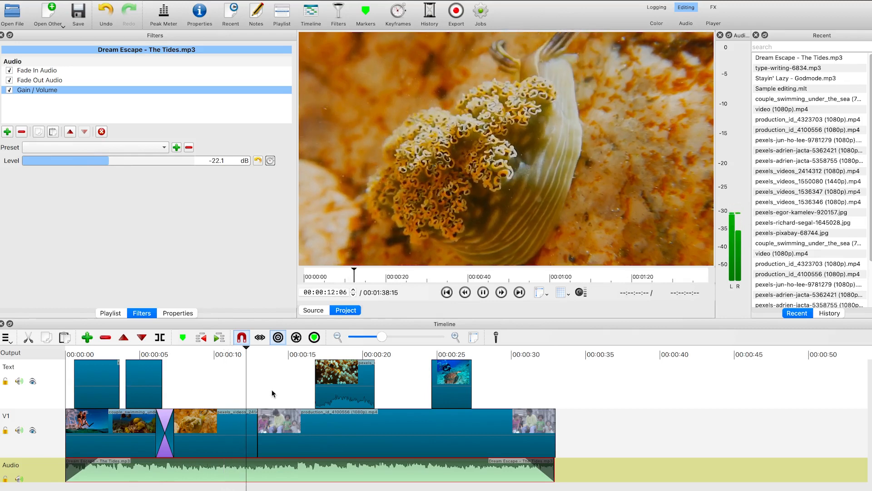
key("space")
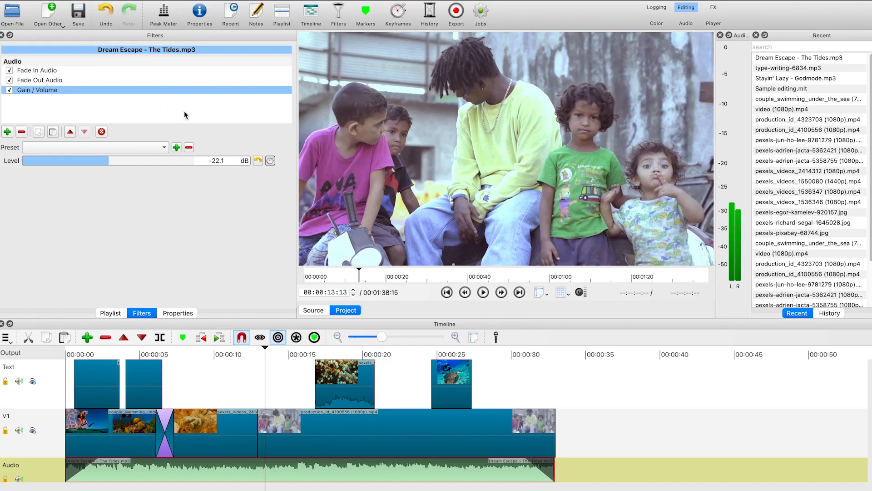
Switch the workspace to the Audio layout
left_click(687, 22)
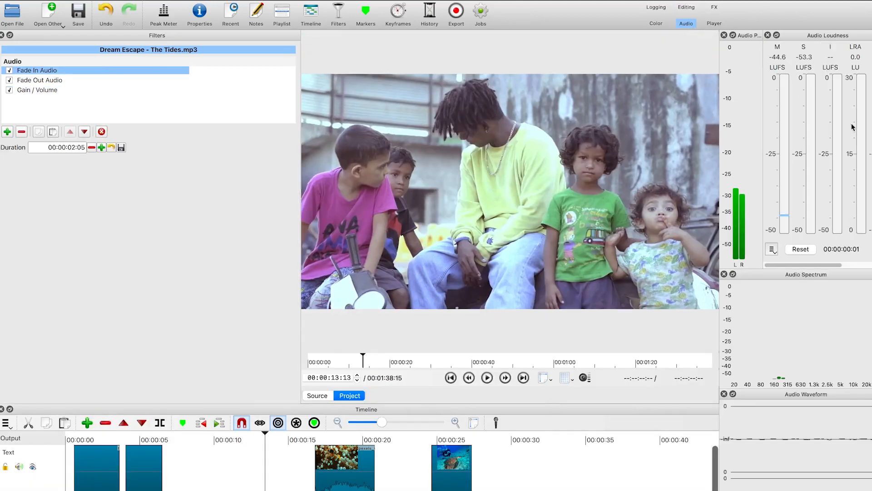
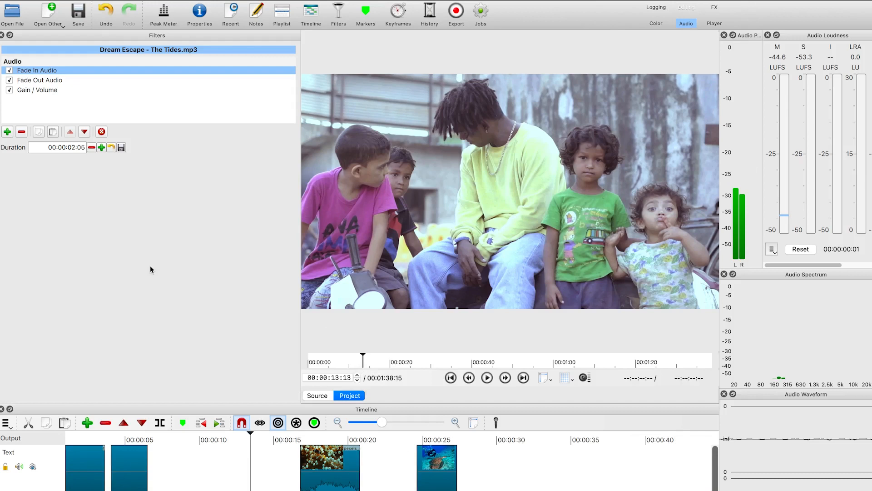
Open the Screenshot 2023-08-17 at 22.12.21 image file from the Desktop
key("alt+2")
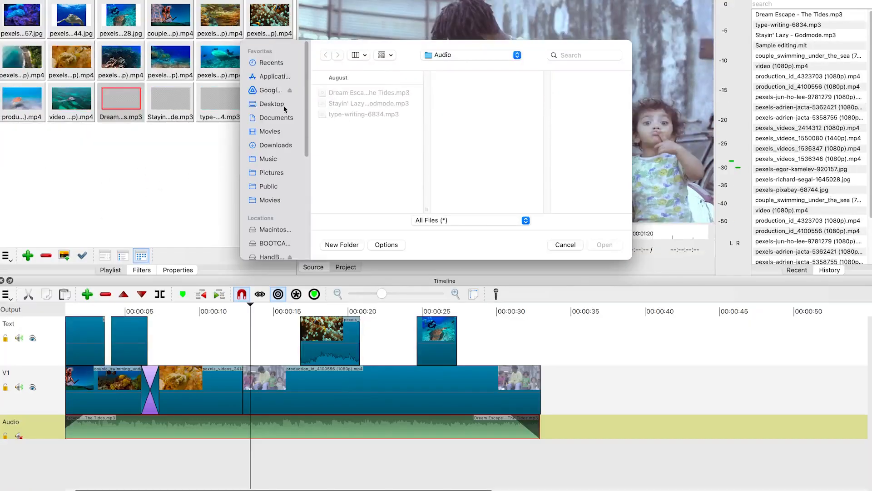
left_click(282, 148)
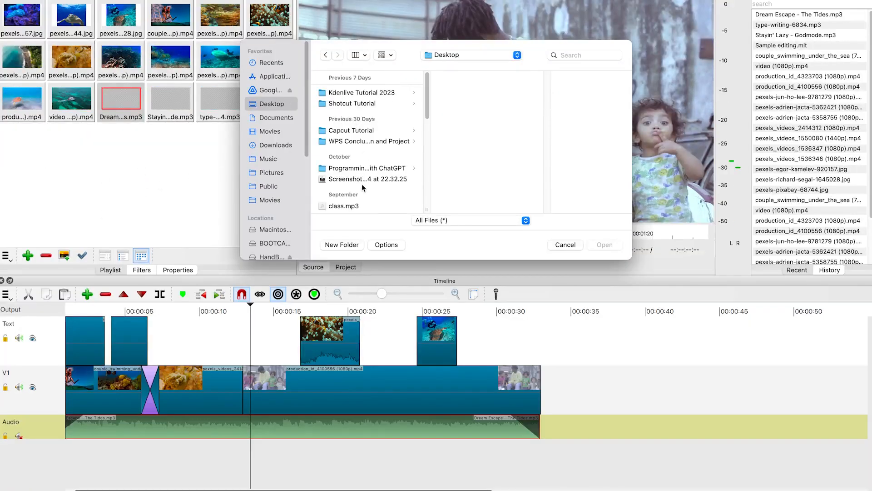
scroll(359, 164, "down", 3)
scroll(359, 167, "down", 6)
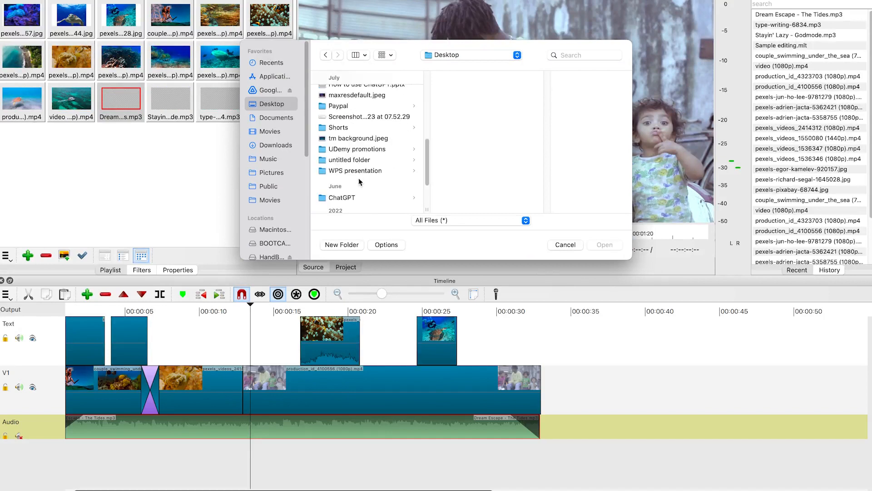
scroll(364, 164, "up", 5)
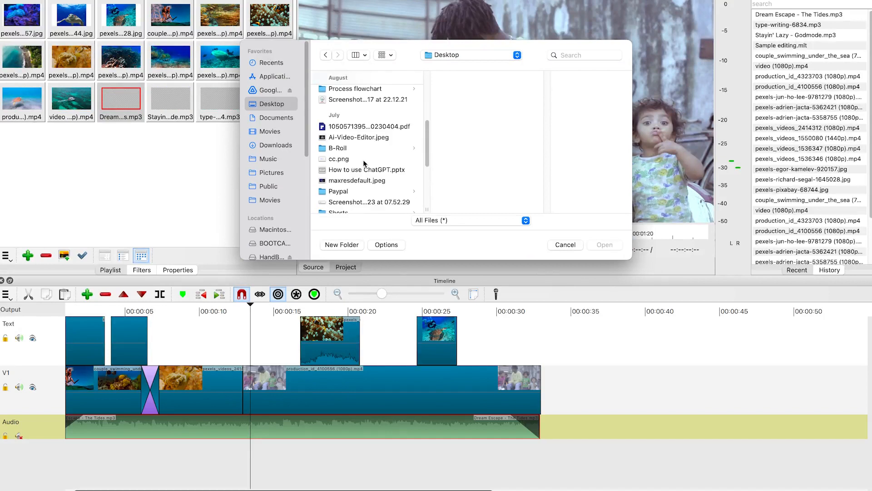
left_click(360, 159)
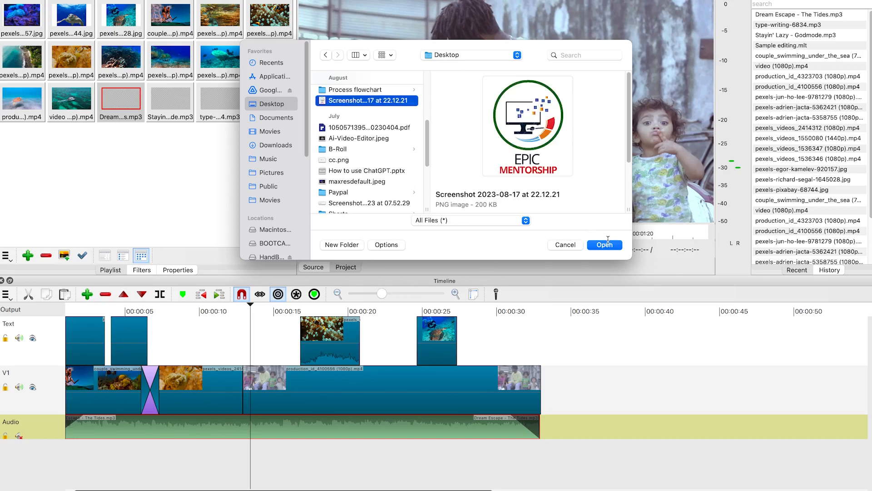
left_click(606, 244)
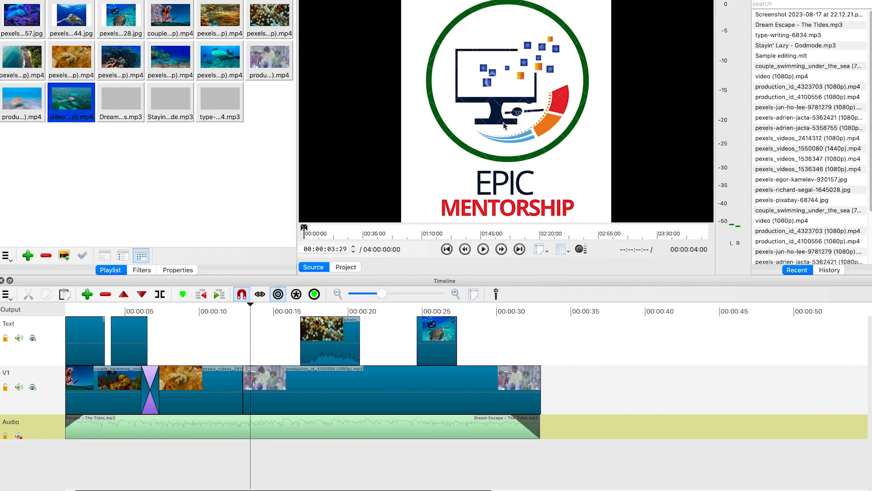
Place the logo image on the Text track at about 10 seconds and add a Size, Position & Rotate filter to it
mouse_move(515, 121)
left_mouse_down()
mouse_move(511, 164)
mouse_move(206, 344)
mouse_move(251, 308)
left_mouse_up()
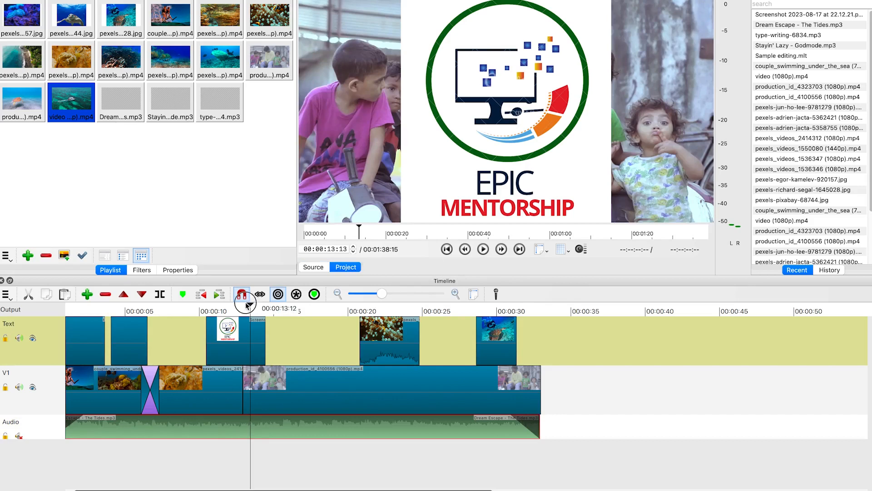
left_click(229, 334)
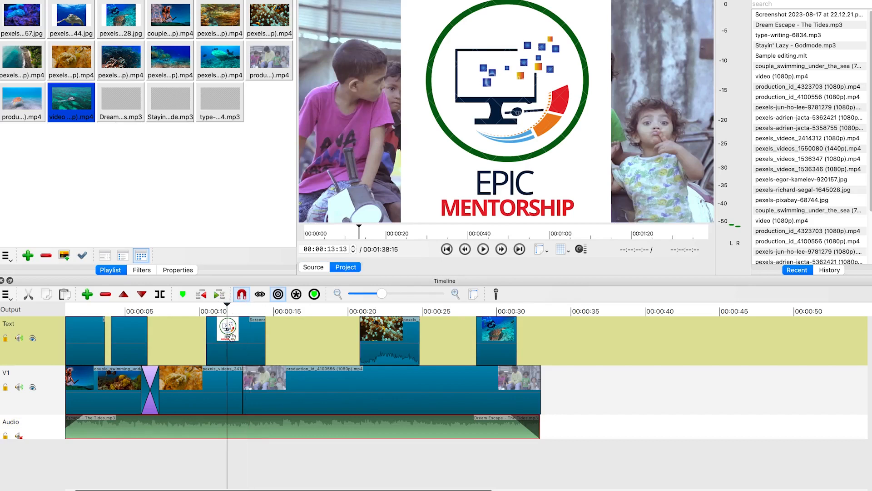
left_click(137, 270)
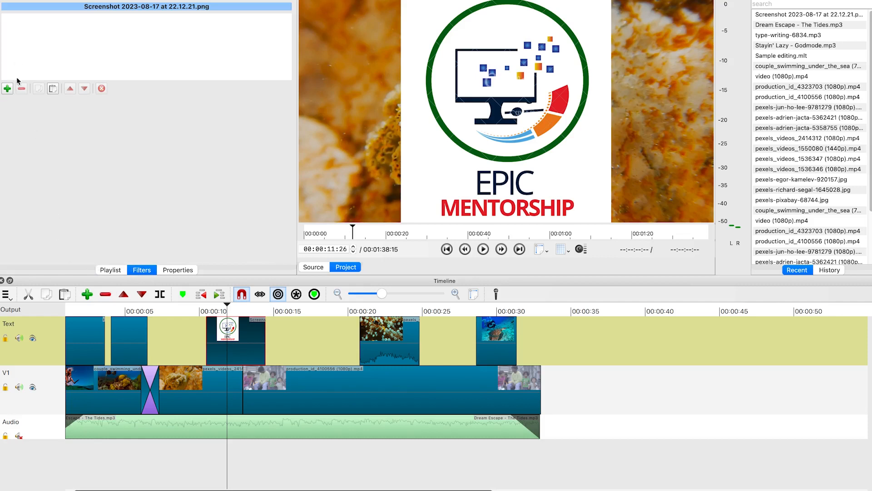
left_click(7, 89)
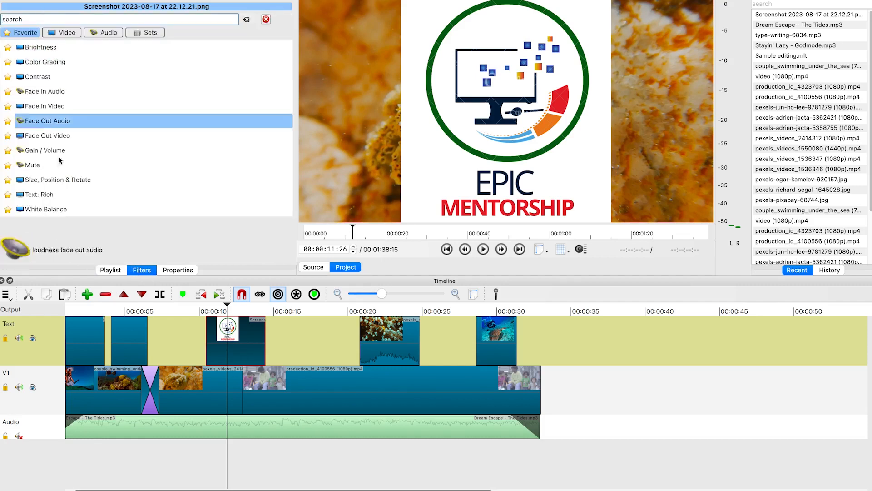
left_click(70, 184)
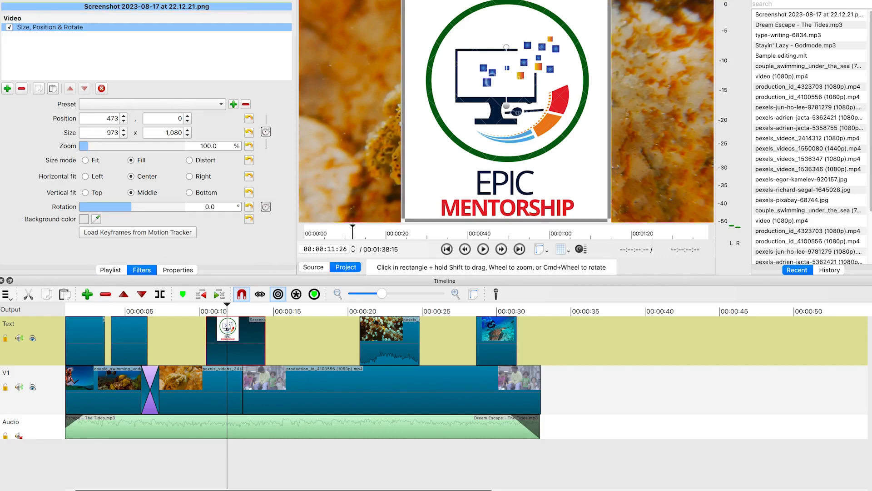
Shrink the logo to about 194 x 216 and move it into the top-left corner of the video
left_click_drag(414, 8, 565, 190)
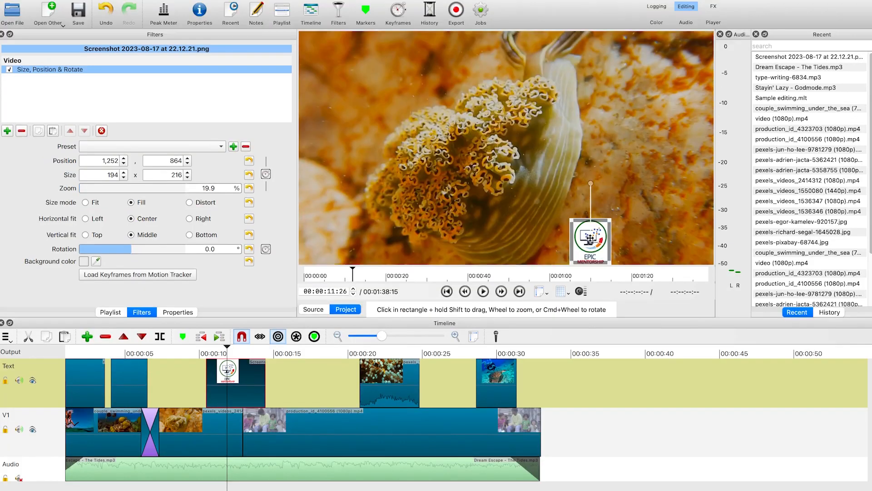
left_click_drag(590, 237, 589, 238)
left_click_drag(422, 219, 322, 53)
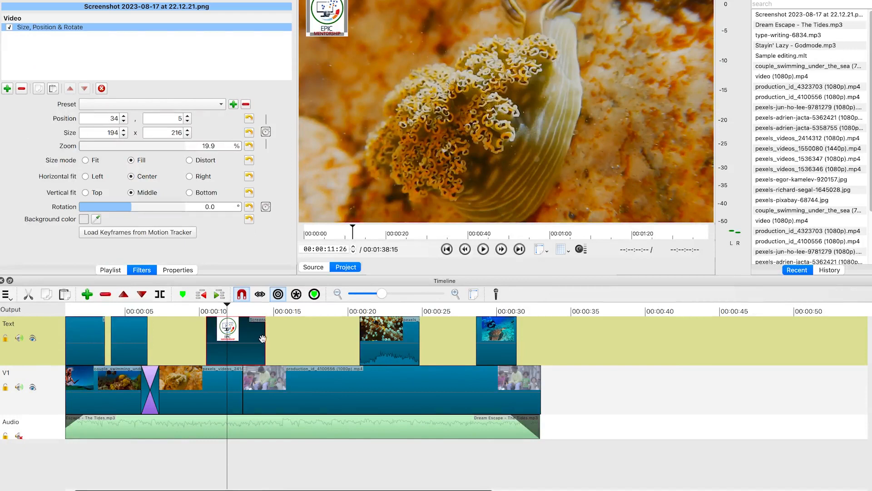
Extend the logo clip's end to about 15 seconds
left_click_drag(266, 339, 294, 339)
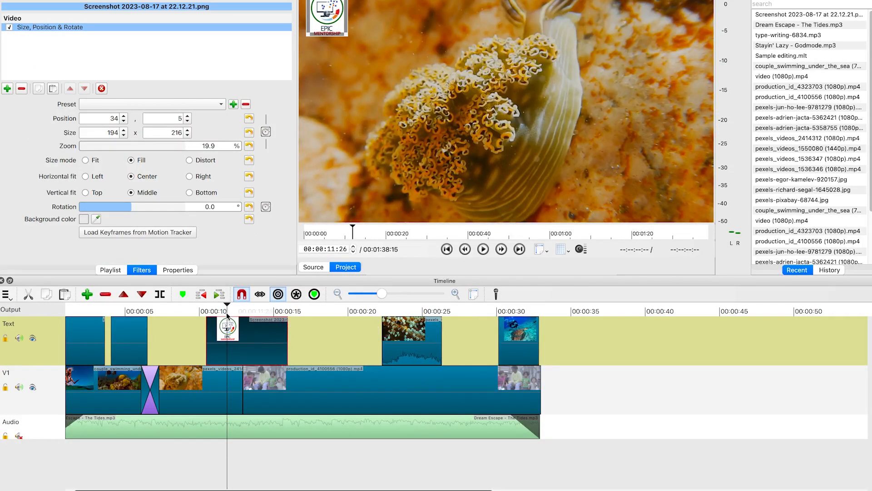
mouse_move(226, 304)
left_mouse_down()
mouse_move(192, 305)
mouse_move(227, 318)
left_mouse_up()
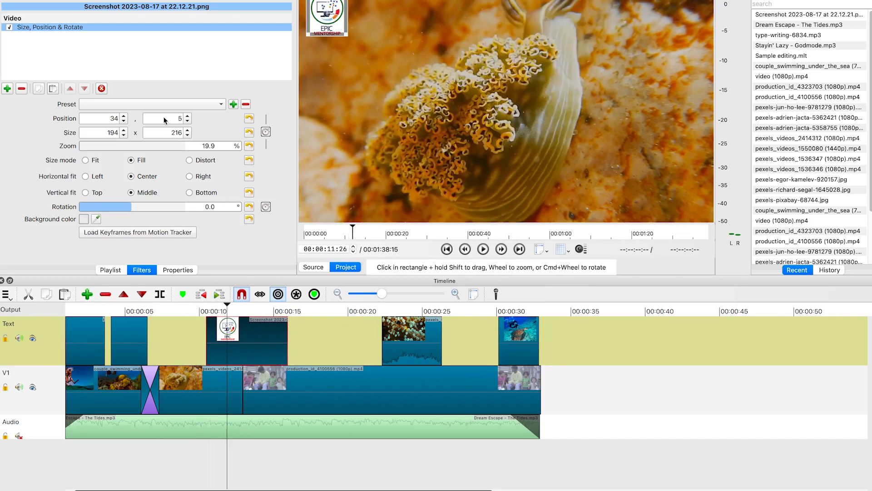
Apply the Slide Out Right preset to the logo filter and resize the logo to about 373 x 261 at the top-left
left_click(206, 105)
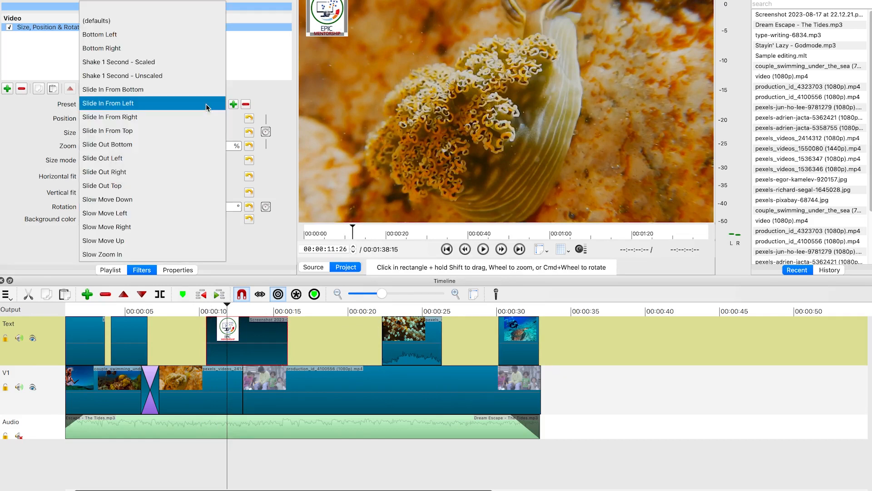
left_click(144, 171)
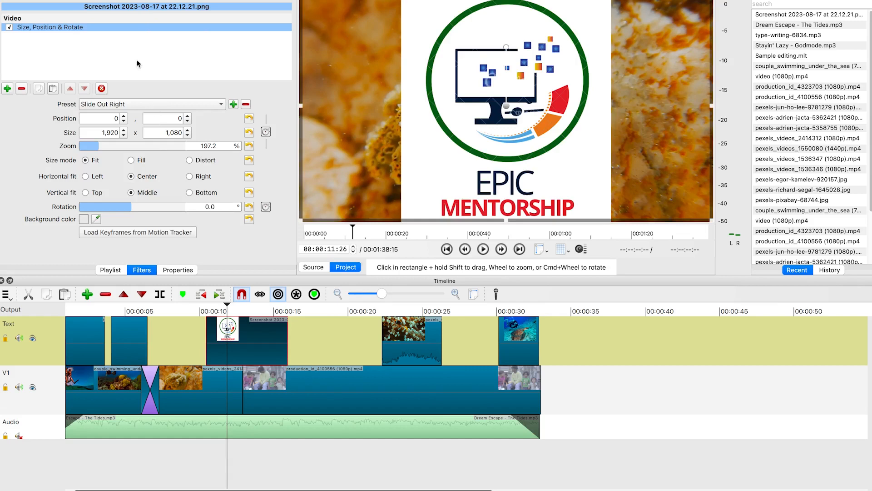
left_click(298, 310)
left_click(291, 310)
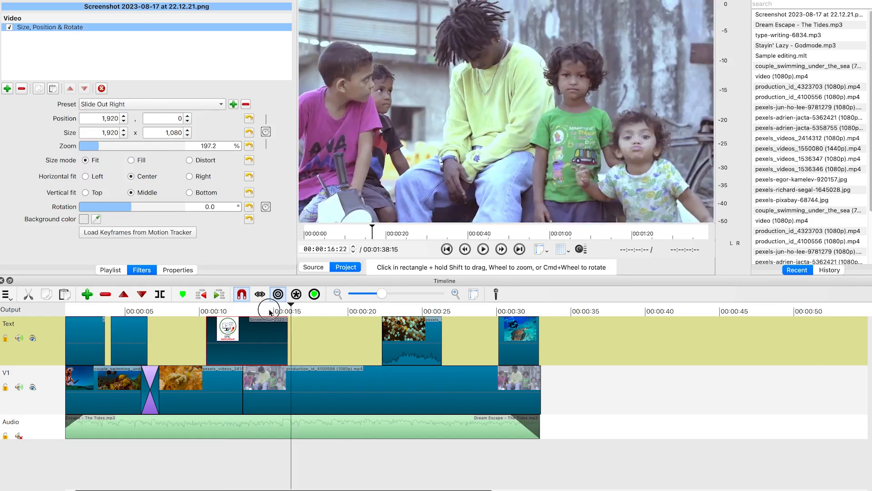
left_click(252, 314)
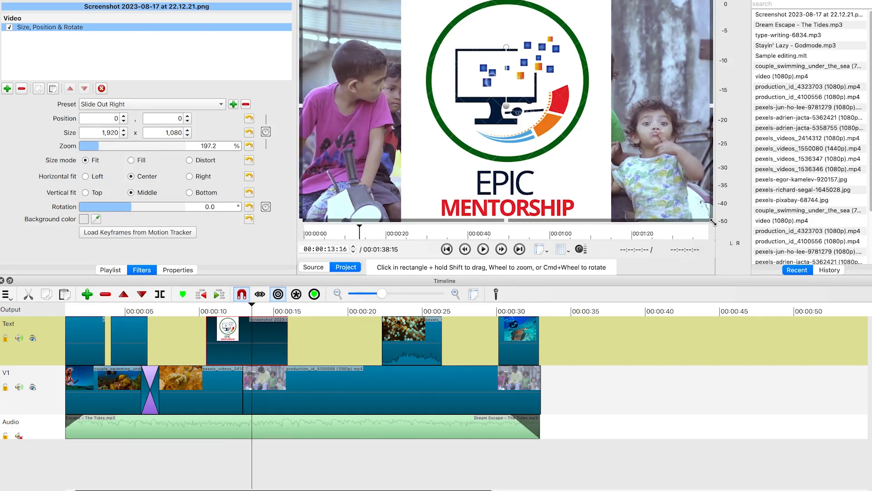
left_click_drag(712, 221, 372, 39)
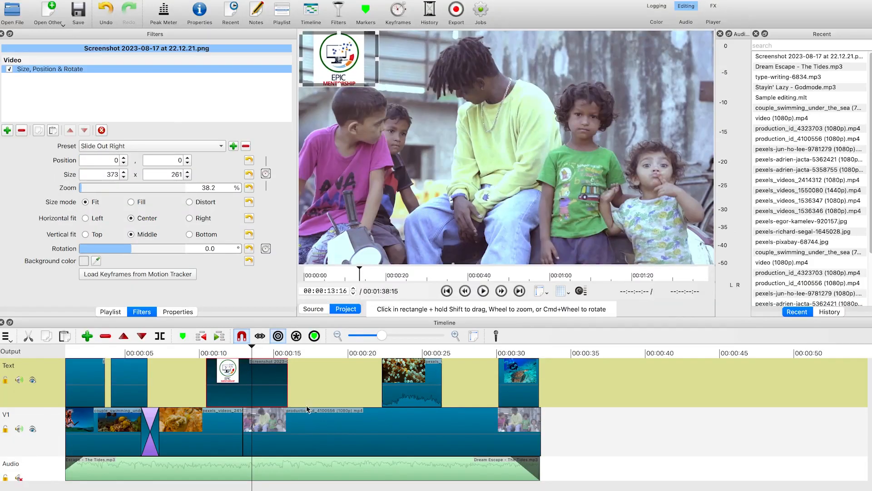
Shorten the logo clip so it ends at about 13.5 seconds
left_click_drag(287, 380, 266, 382)
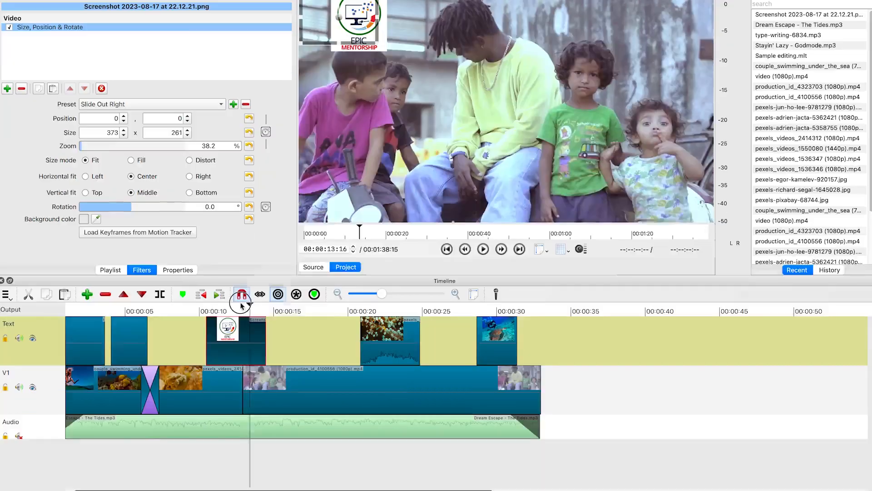
left_click(239, 353)
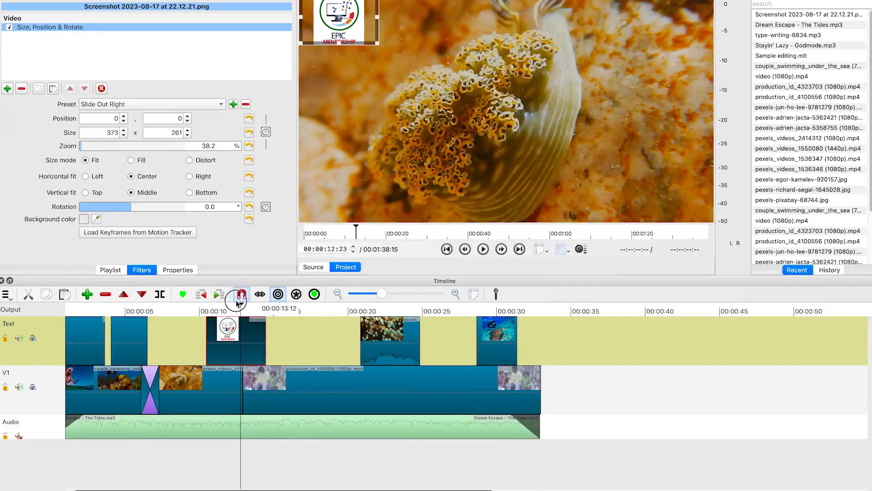
left_click(230, 344)
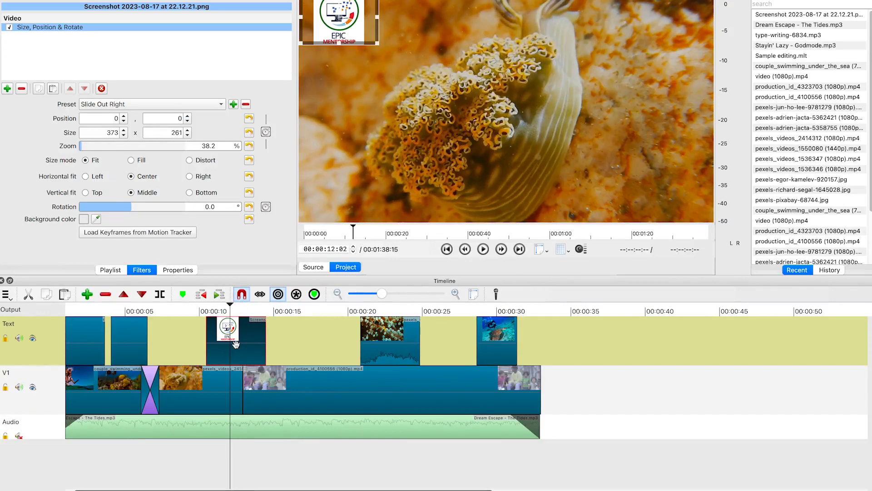
Add a second Size, Position & Rotate filter to the logo and apply the Slide In From Top preset
left_click(7, 90)
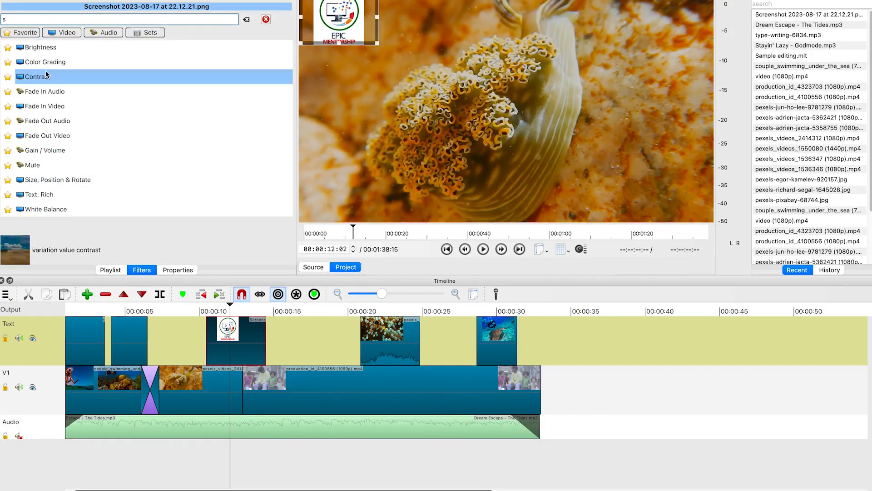
type("s")
key("Return")
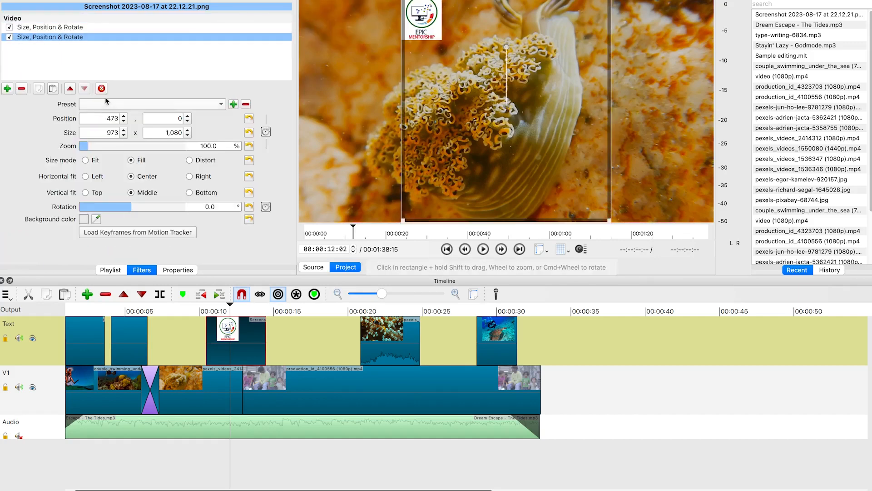
left_click(132, 104)
left_click(143, 179)
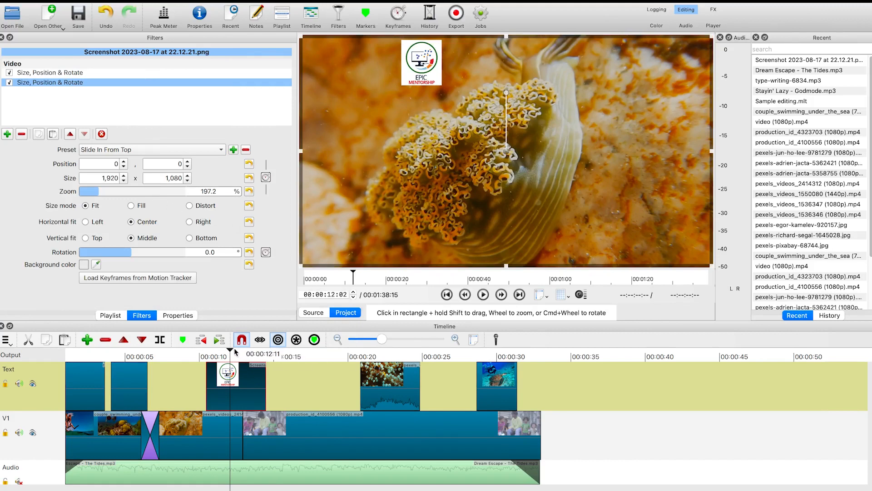
Play the timeline from about 10 seconds to preview the logo's slide animations
left_click_drag(231, 351, 204, 355)
key("space")
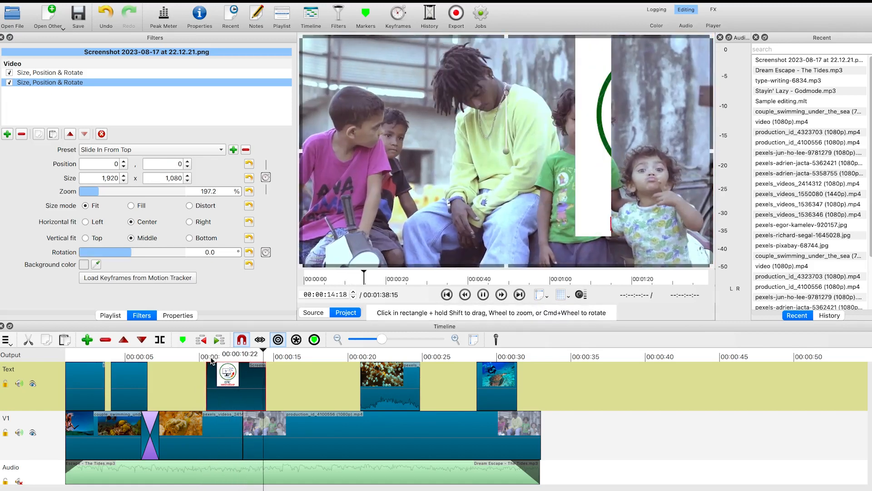
key("space")
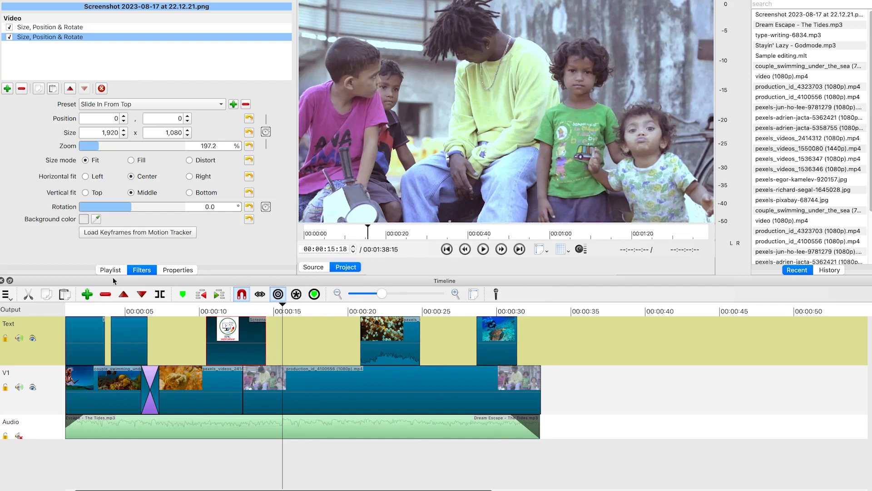
Open the car_drift_racing (720p).mp4 video from the Shotcut Tutorial Media Videos folder
left_click(101, 271)
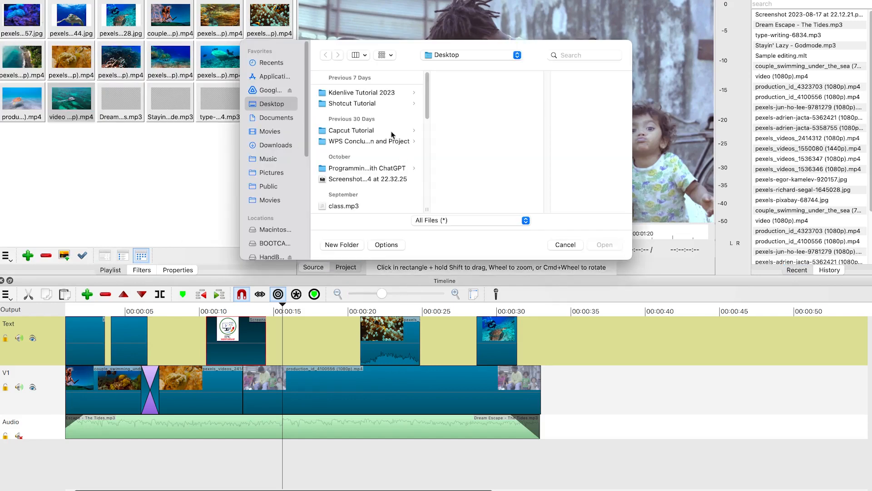
left_click(363, 105)
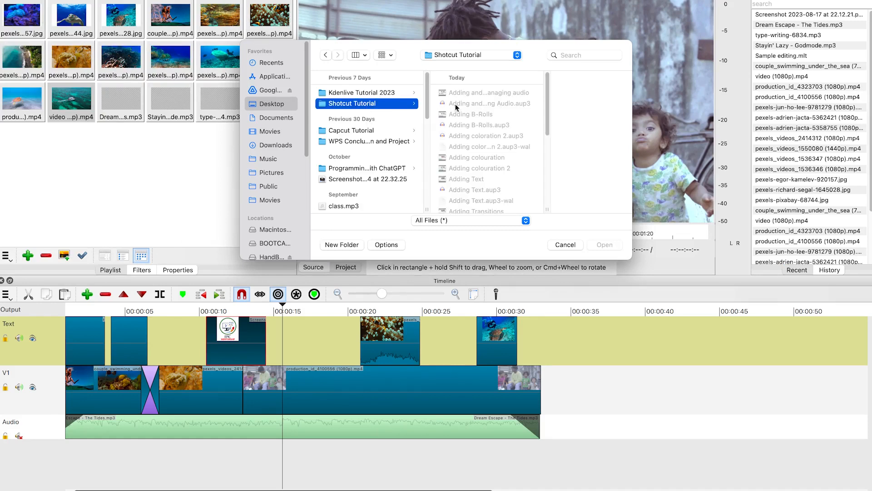
scroll(482, 170, "down", 2)
scroll(473, 177, "up", 2)
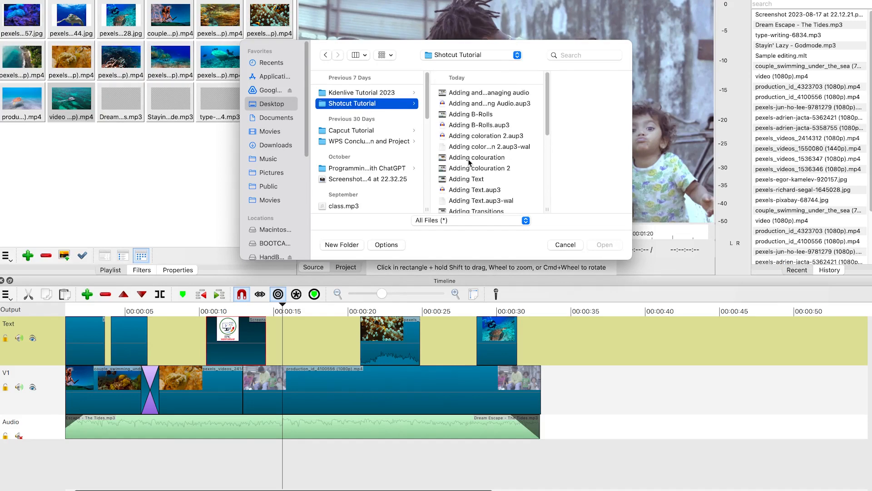
scroll(471, 134, "down", 6)
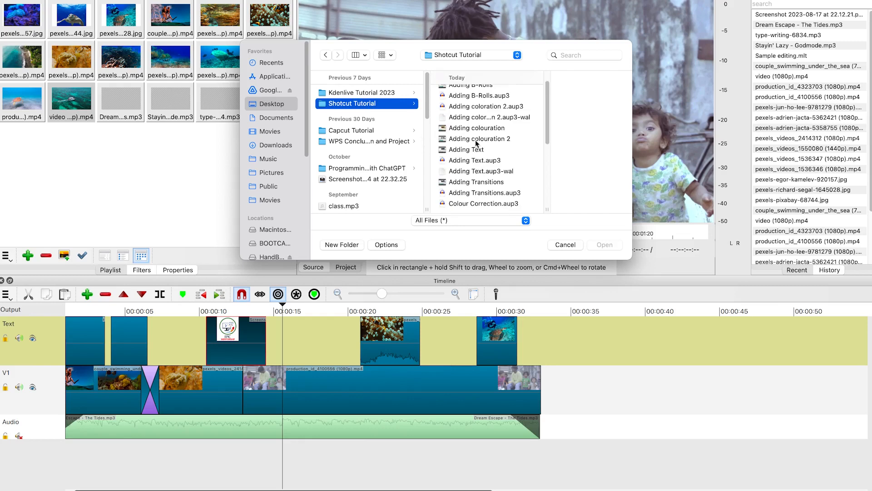
left_click(482, 117)
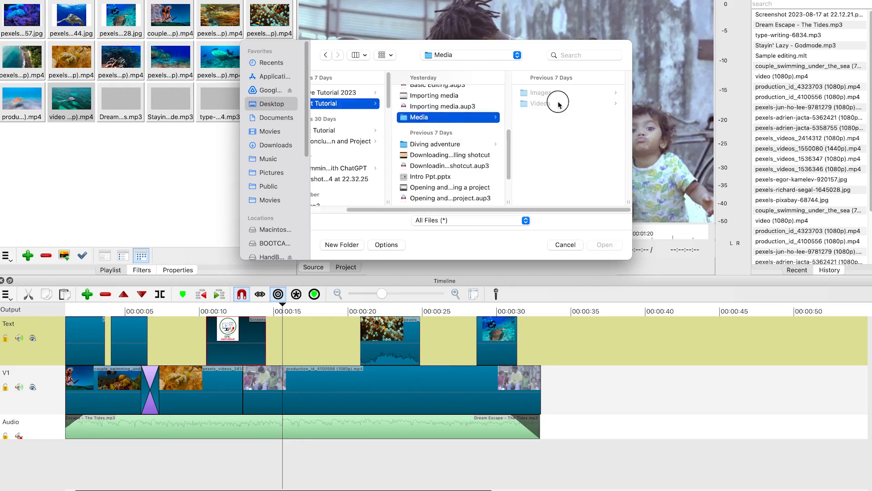
left_click(558, 104)
left_click(565, 94)
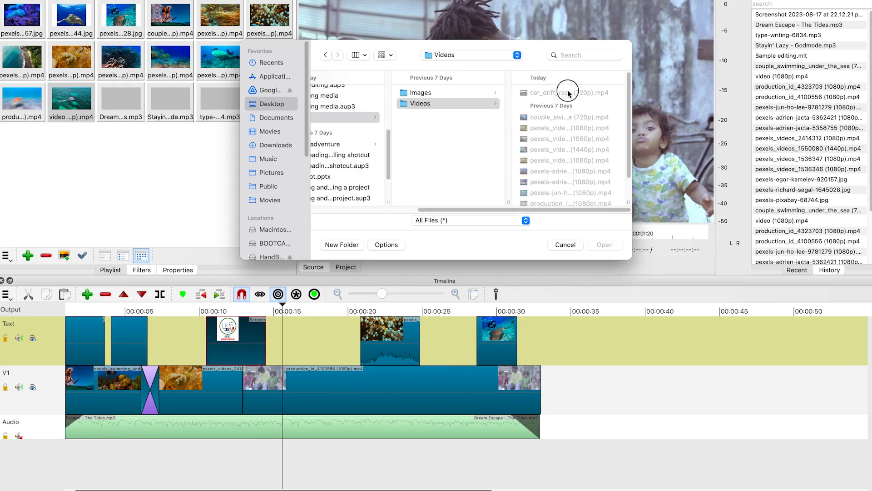
left_click(602, 244)
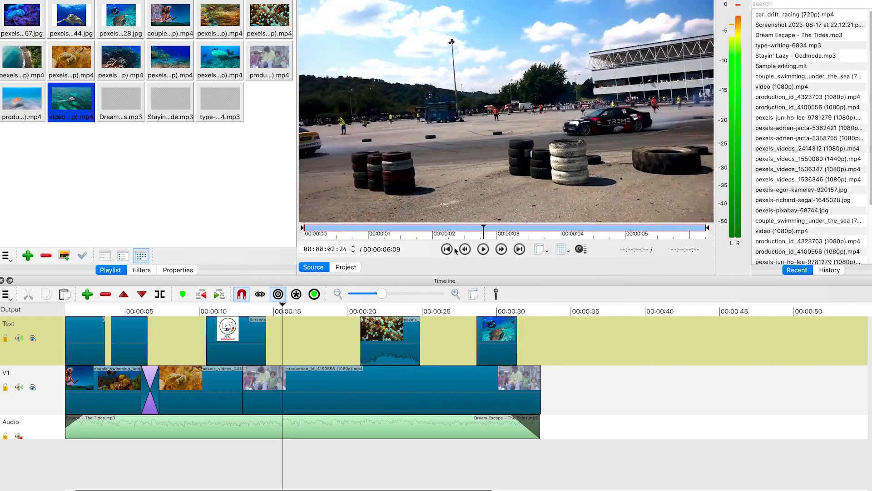
Preview the car_drift_racing clip in the source player and append it to the end of the V1 track
key("space")
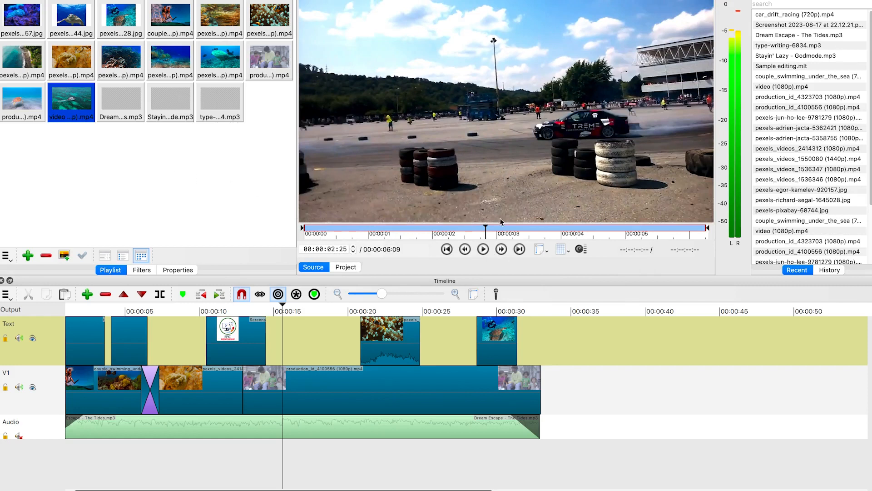
left_click_drag(488, 227, 440, 227)
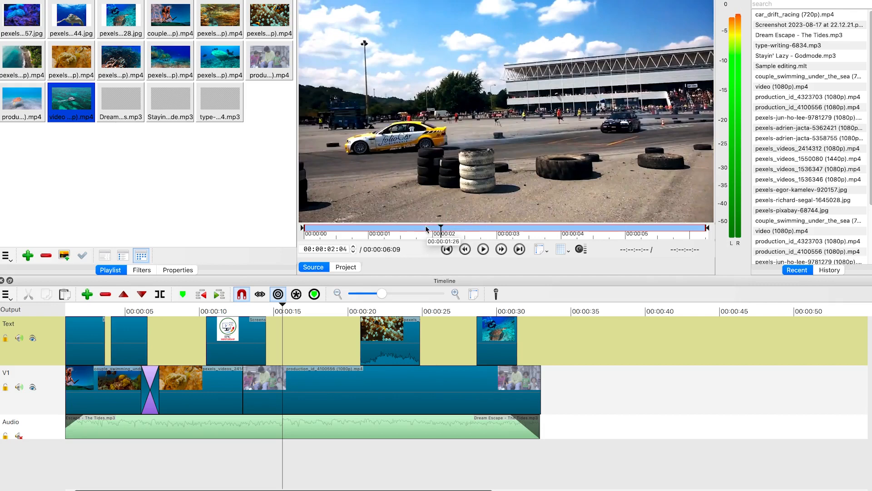
left_click(457, 113)
left_click_drag(592, 362, 542, 385)
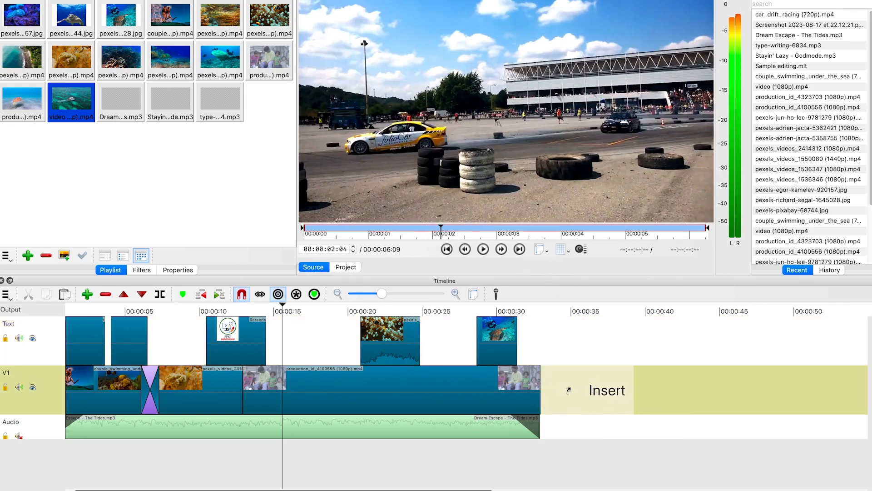
Detach the audio from the car drift clip onto the audio track
left_click_drag(599, 334, 598, 315)
left_click(587, 307)
left_click(585, 307)
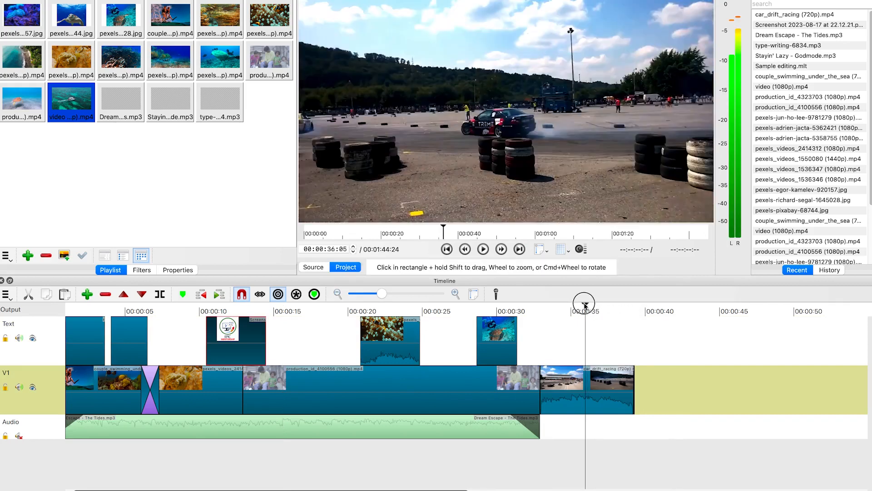
right_click(594, 402)
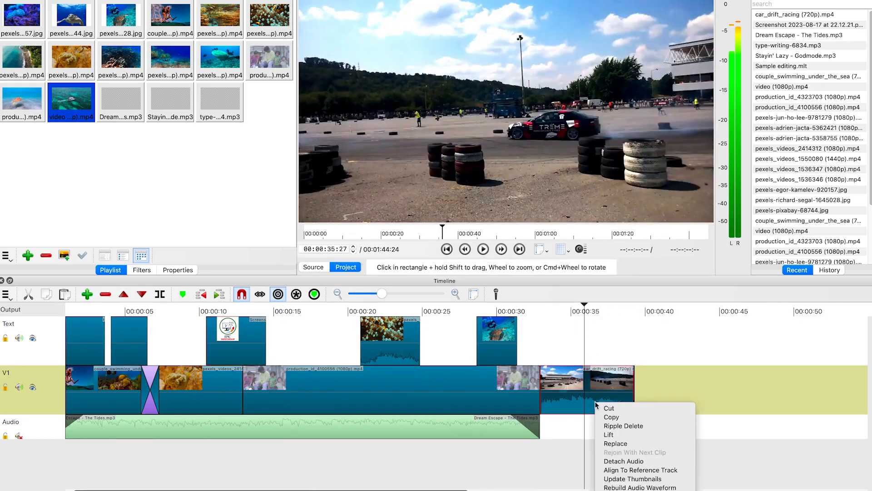
left_click(633, 460)
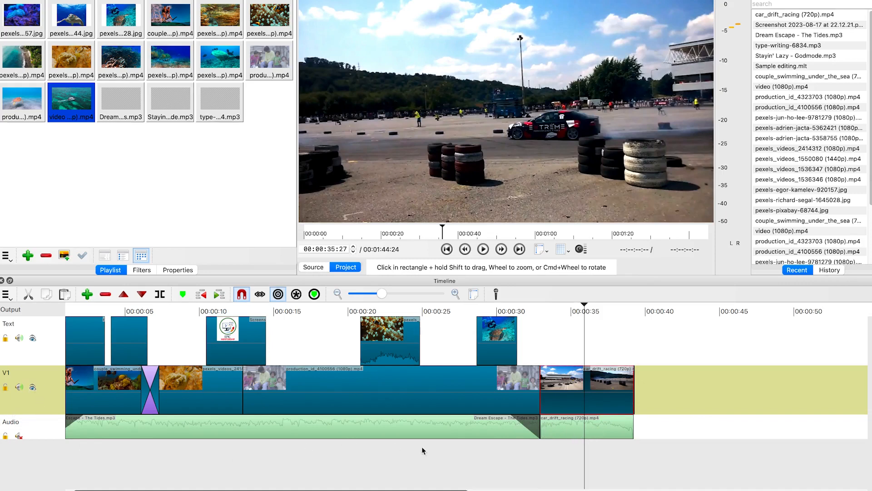
Play the timeline around the start of the car drift clip to preview it
left_click_drag(589, 307, 538, 313)
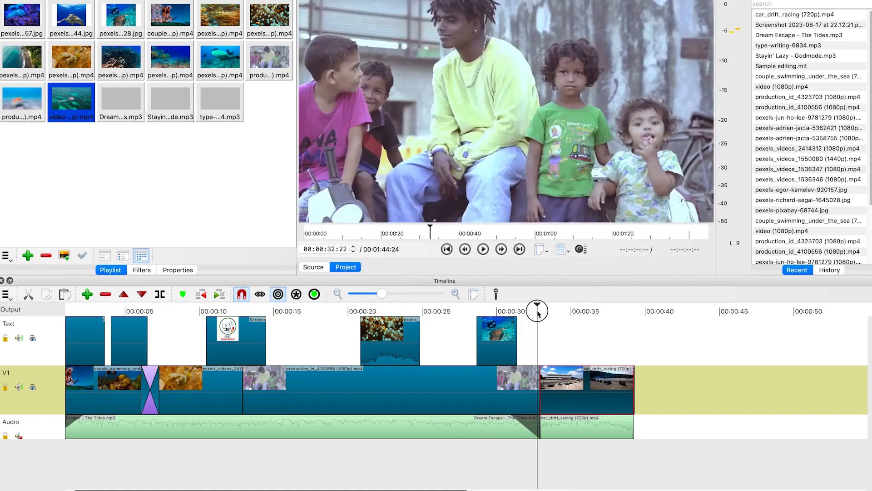
key("space")
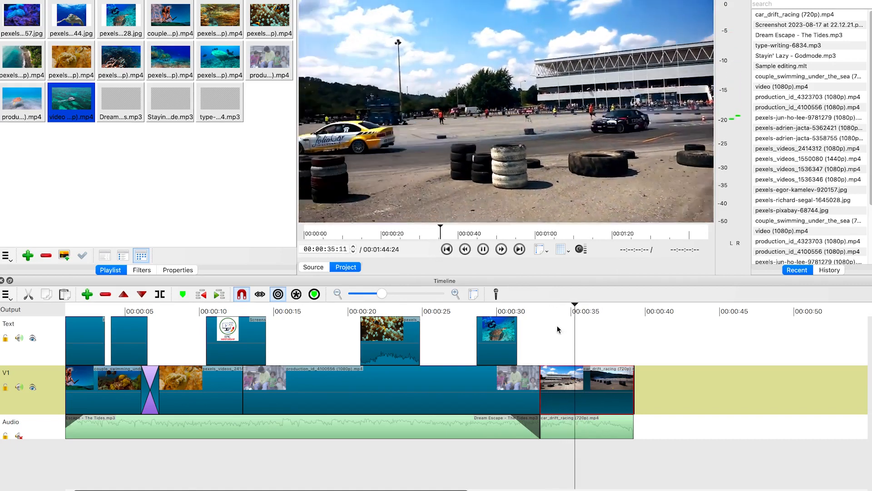
key("space")
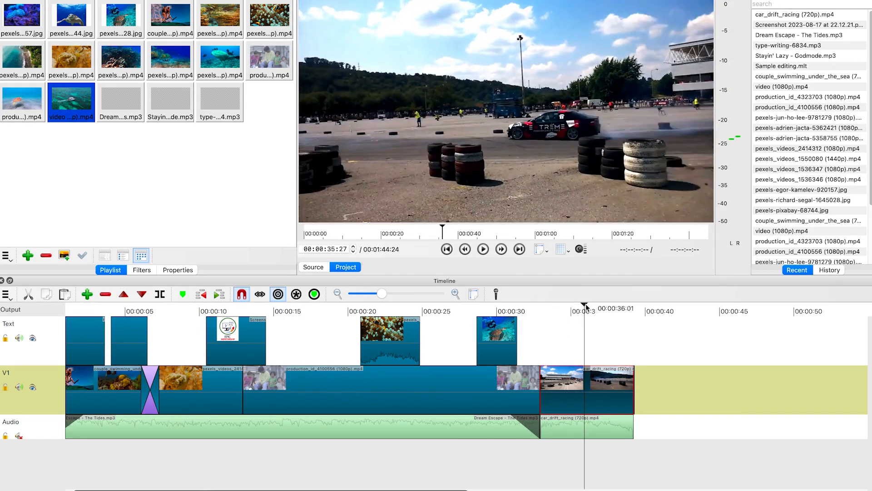
left_click(580, 306)
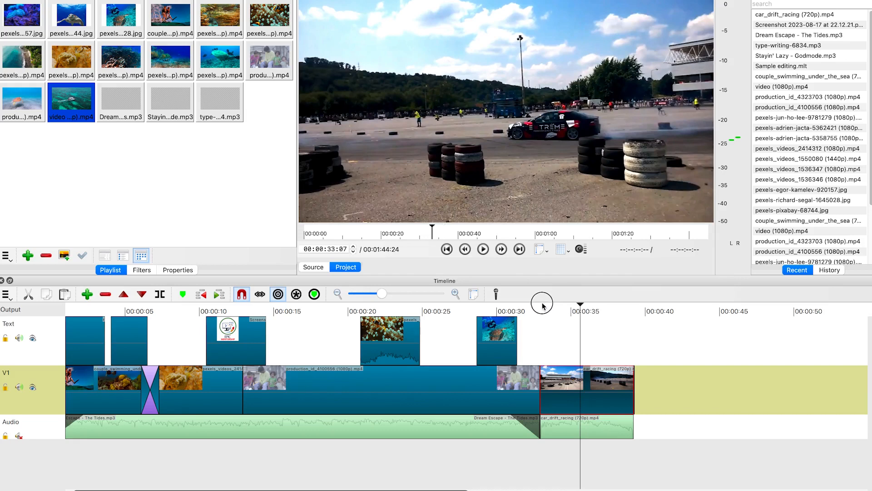
left_click(543, 305)
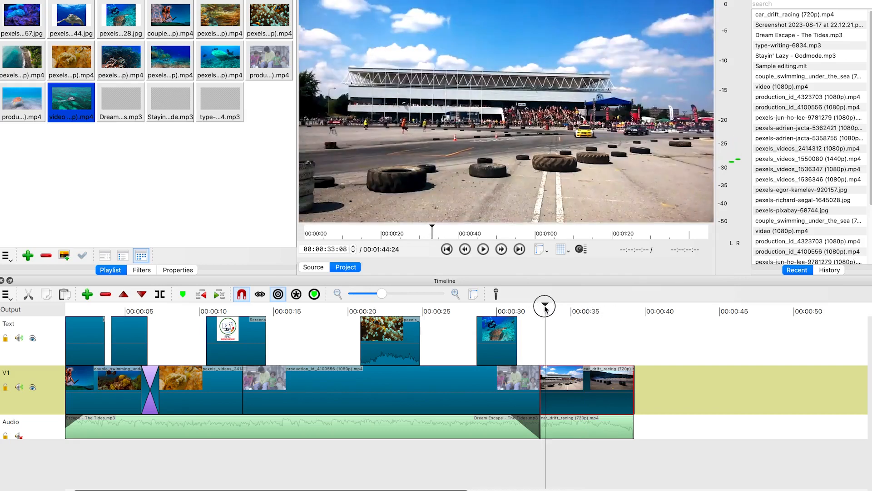
left_click(544, 305)
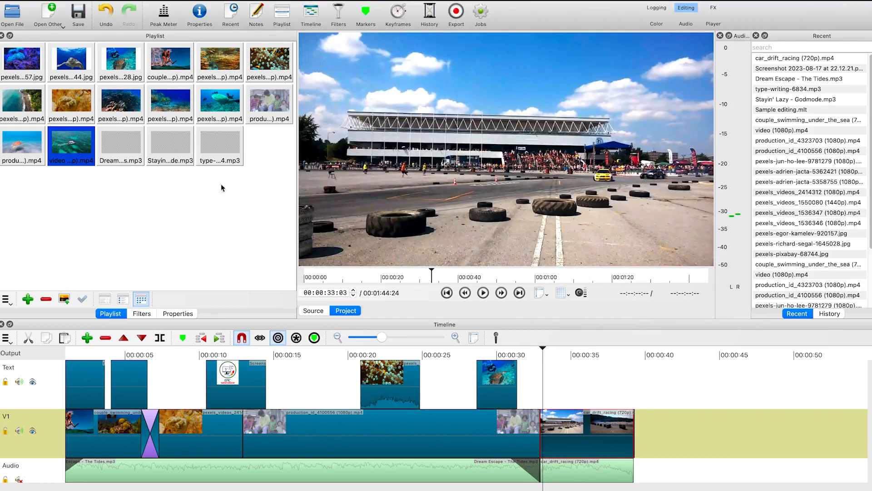
Add a Text: Simple filter to the car drift clip and replace its text with Winner
left_click(52, 15)
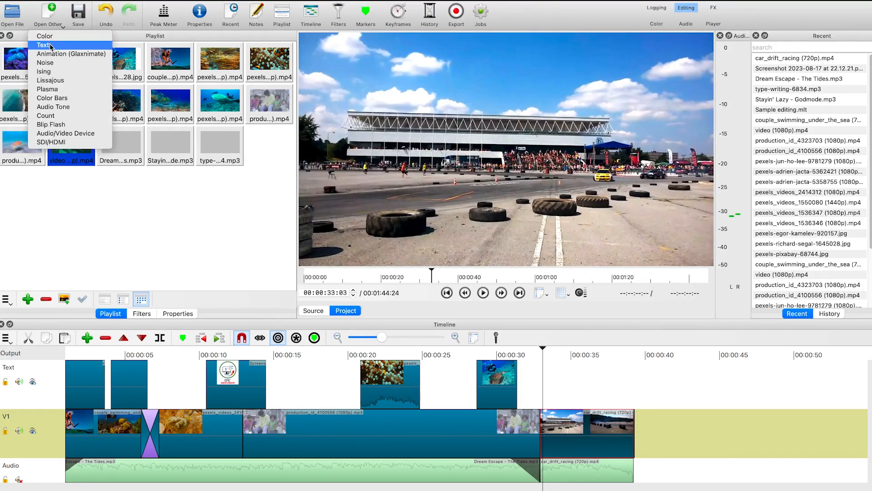
left_click(22, 15)
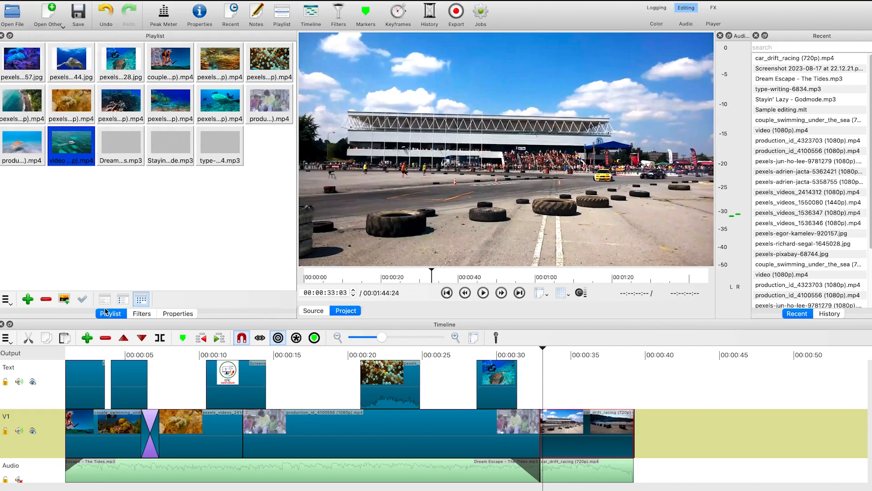
left_click(574, 431)
left_click(146, 314)
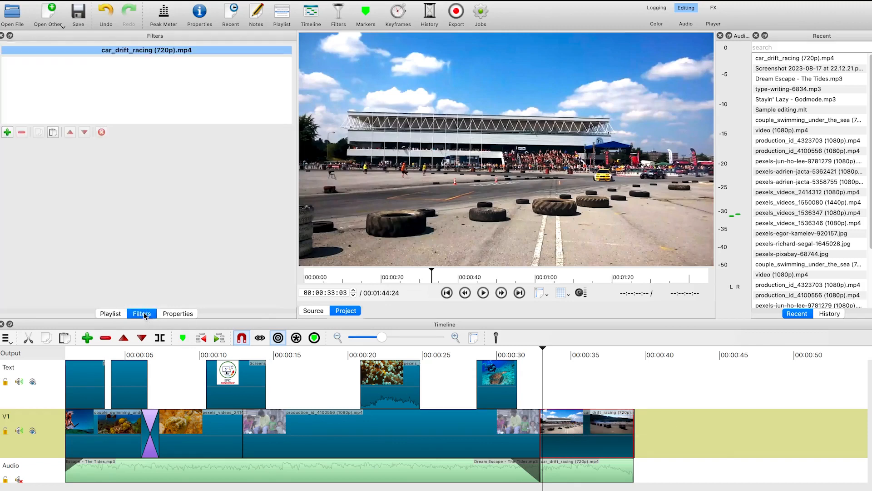
left_click(6, 132)
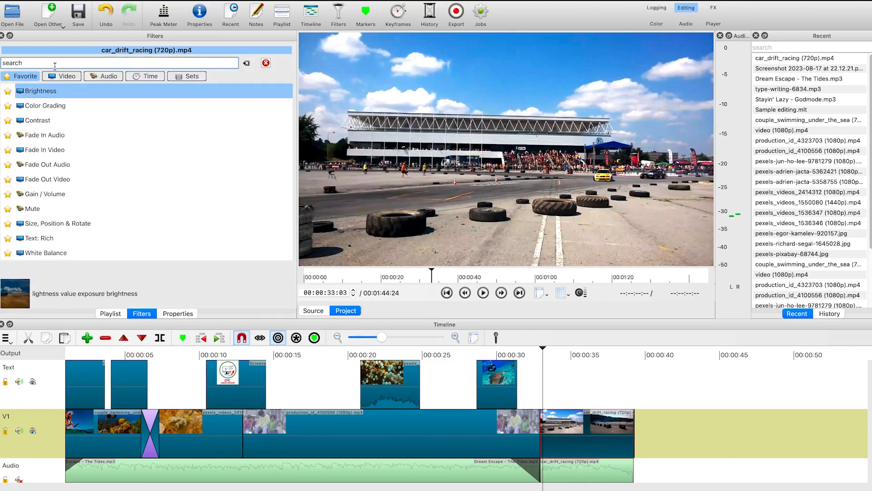
type("text")
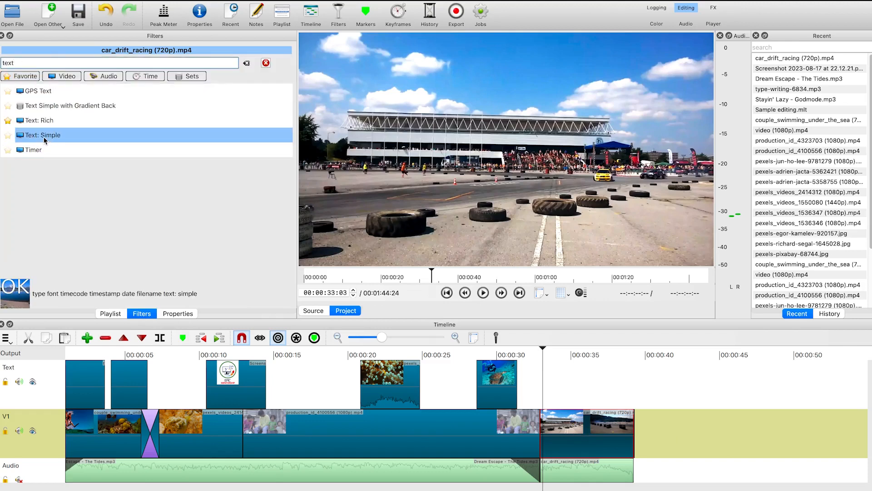
left_click(44, 140)
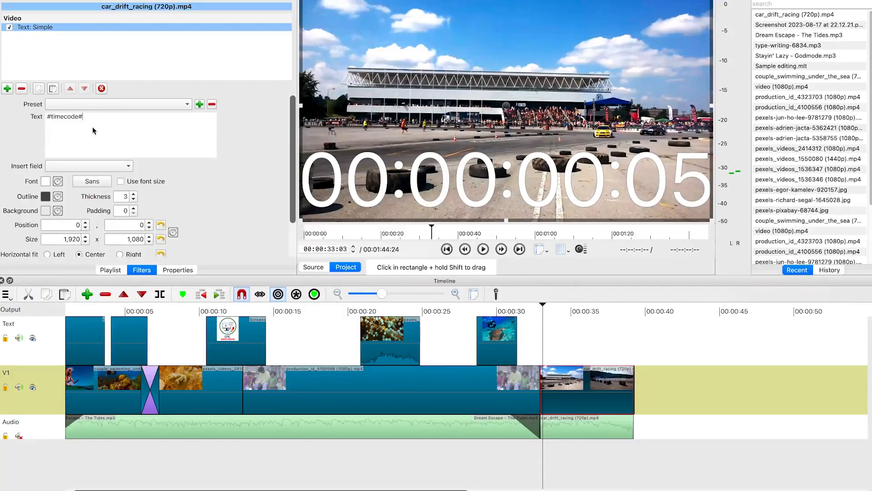
key("ctrl+a")
type("Winner")
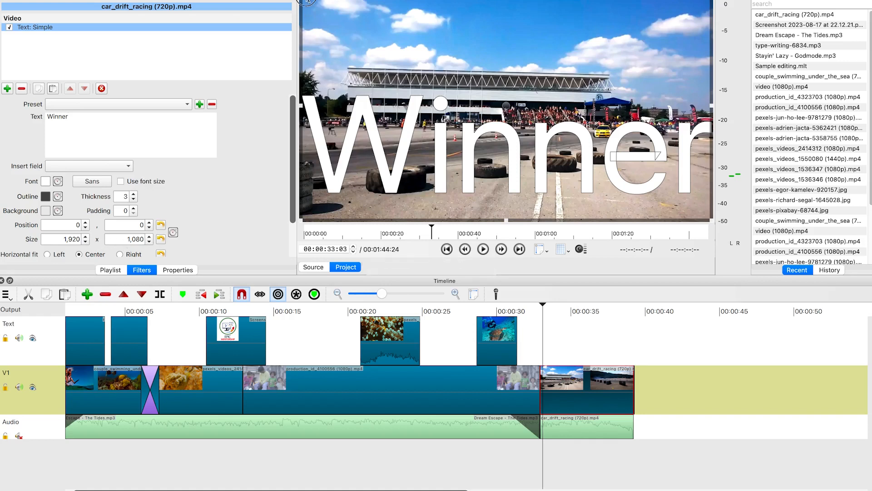
Shrink and move the Winner text to about 400 x 123 at position 1293, 556 in the frame
left_click_drag(417, 106, 460, 151)
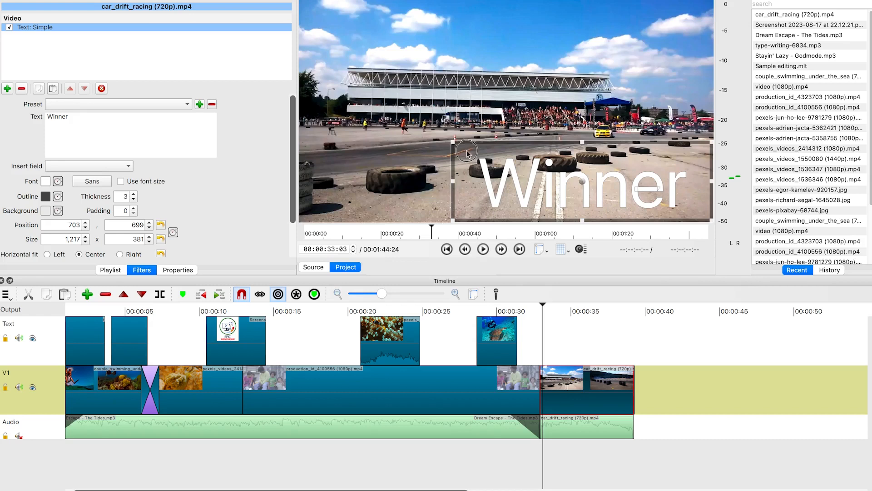
left_click_drag(576, 202, 633, 195)
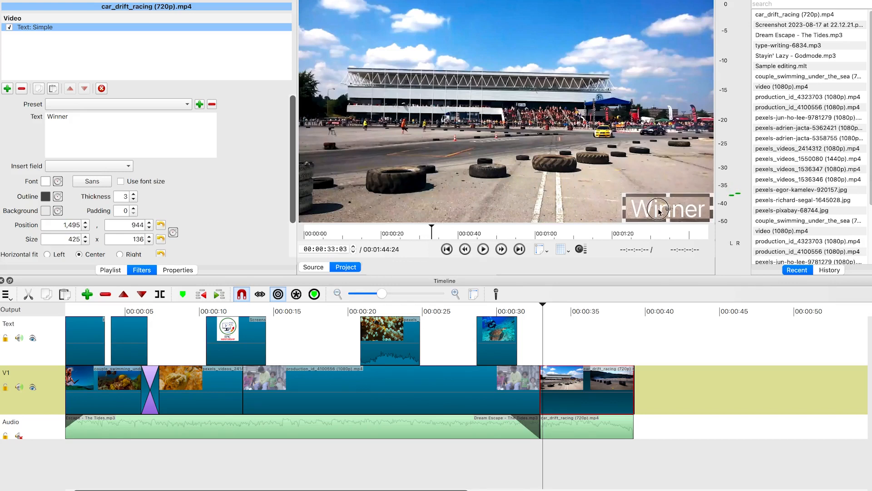
left_click_drag(643, 154, 634, 141)
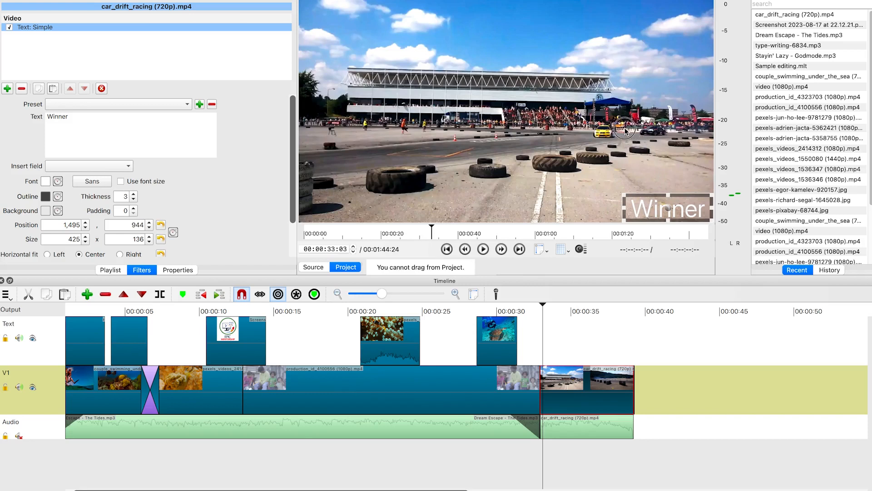
left_click_drag(670, 208, 582, 113)
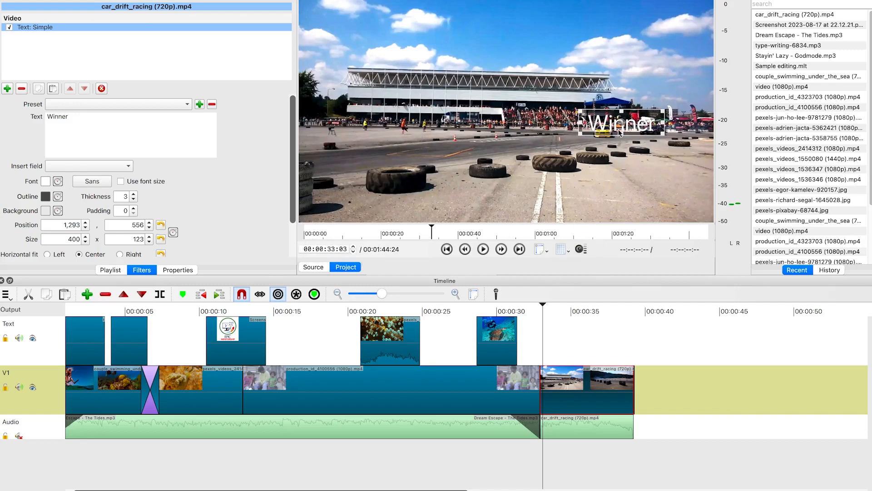
Enable keyframes for the text's position and size, and zoom the keyframe timeline to fit the clip
left_click(173, 232)
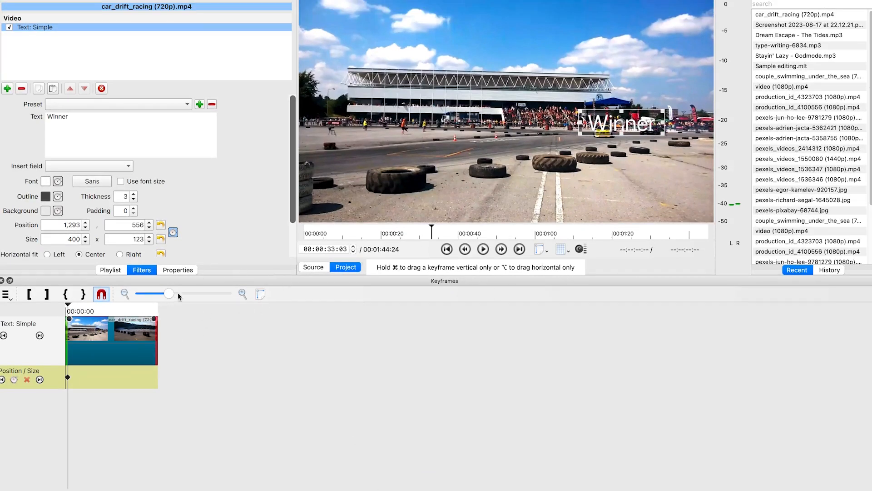
left_click_drag(169, 297, 202, 296)
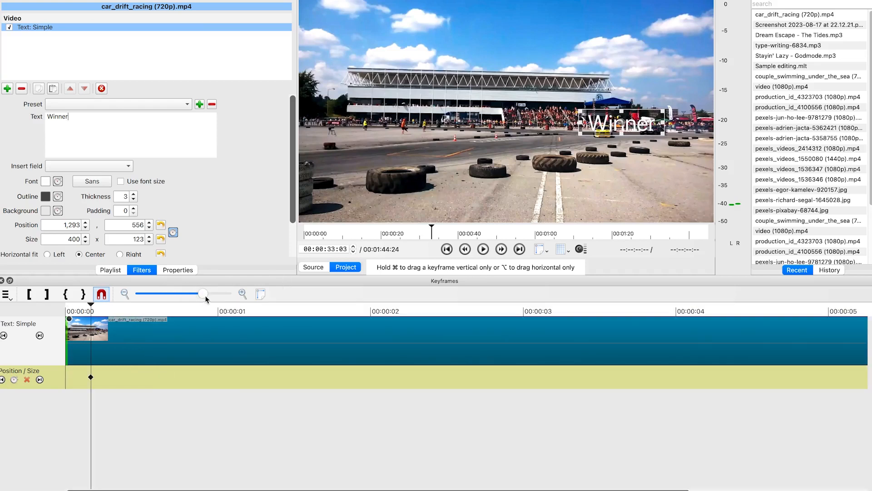
left_click(260, 294)
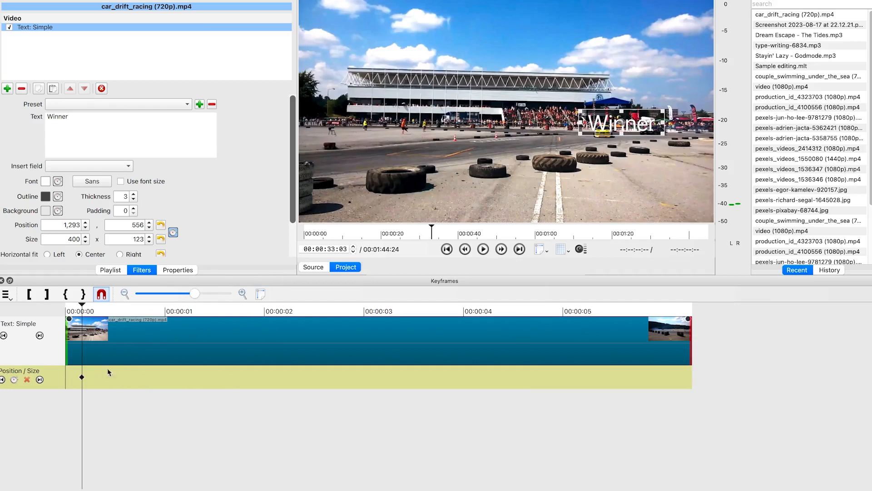
left_click(80, 305)
left_click(72, 347)
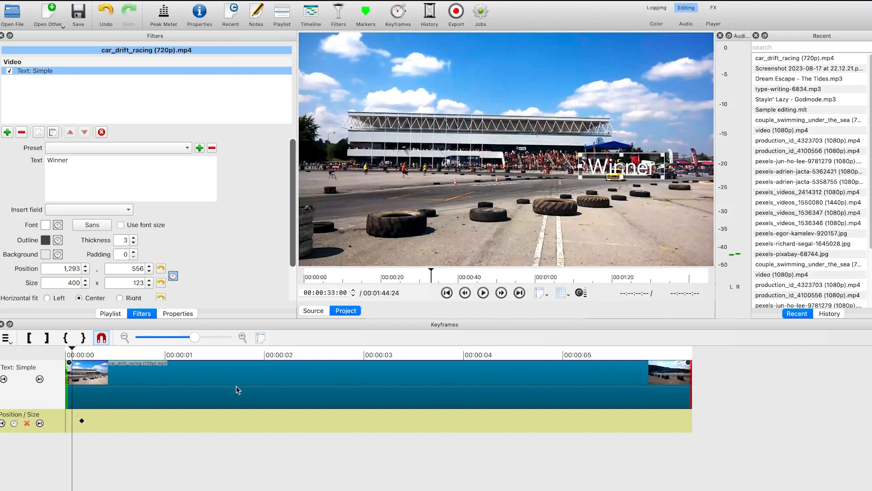
Try to delete the first position and size keyframe, then restore the removed clip
left_click(82, 422)
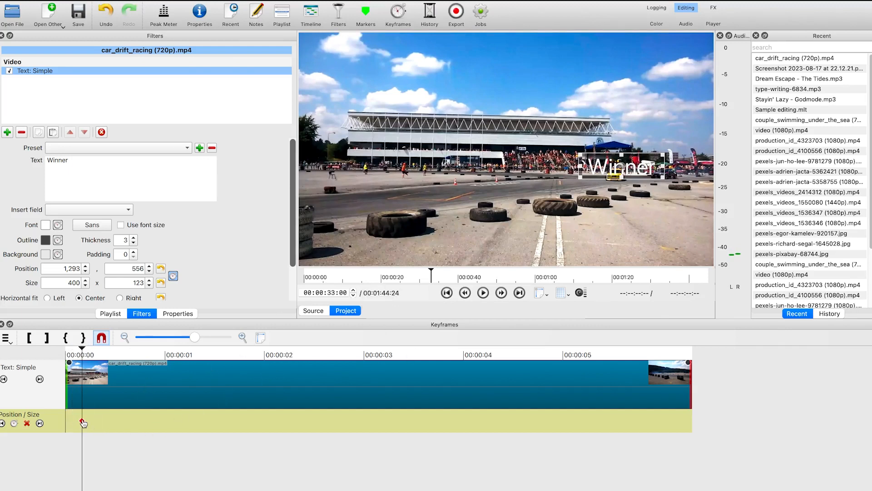
key("Delete")
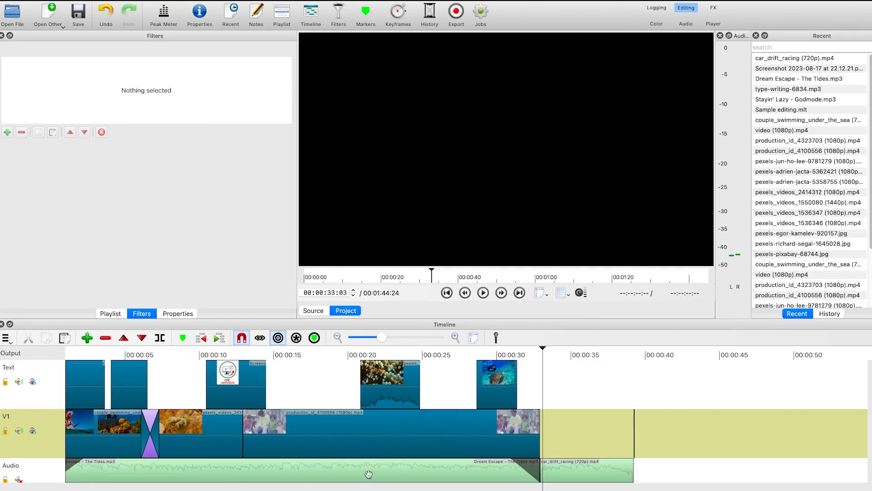
key("super+7")
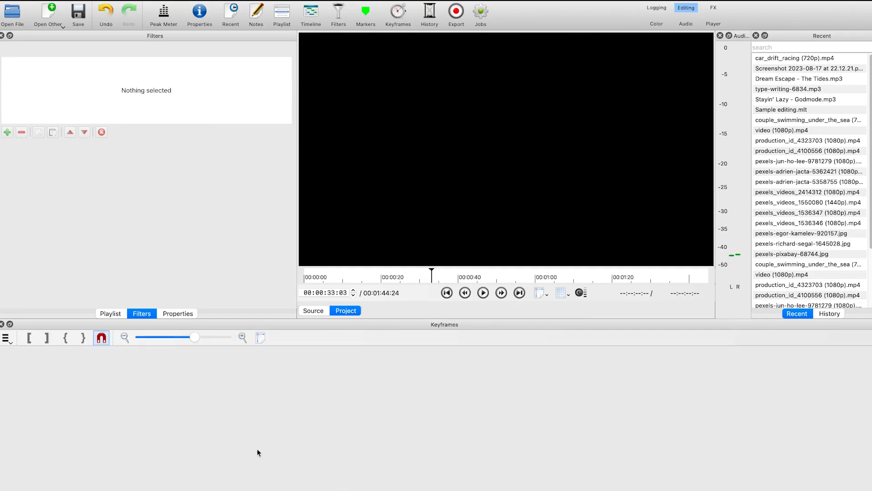
key("super+5")
left_click(569, 453)
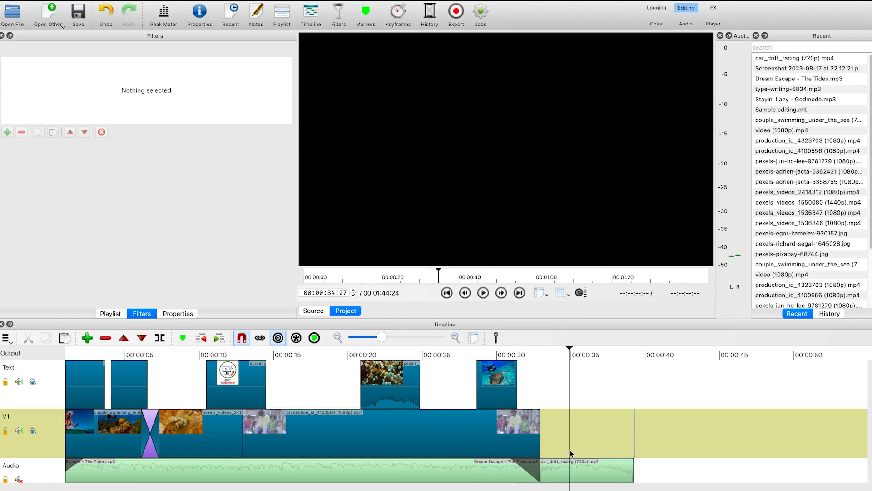
left_click(586, 438)
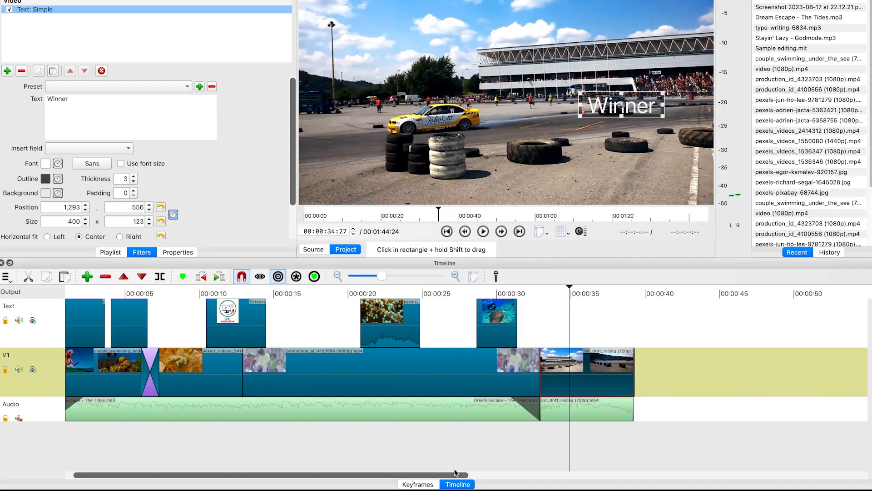
Play the start of the car drift clip in the keyframe view to preview the text
left_click(430, 485)
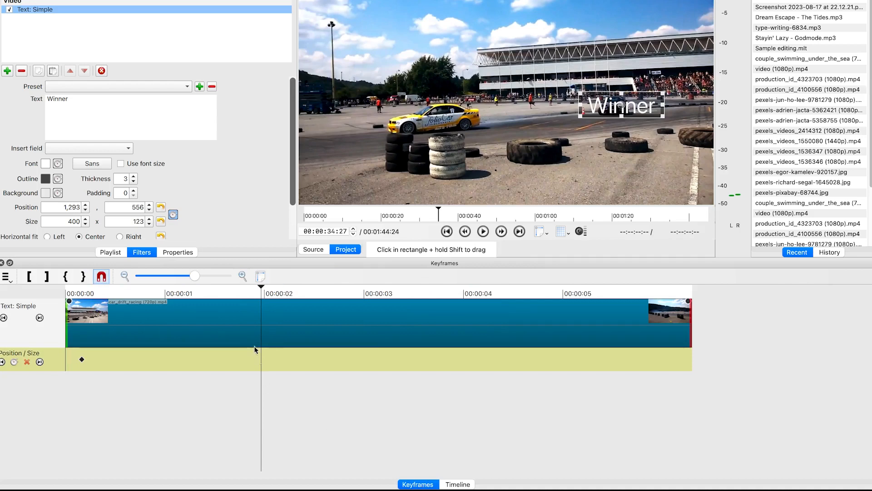
left_click_drag(263, 291, 84, 298)
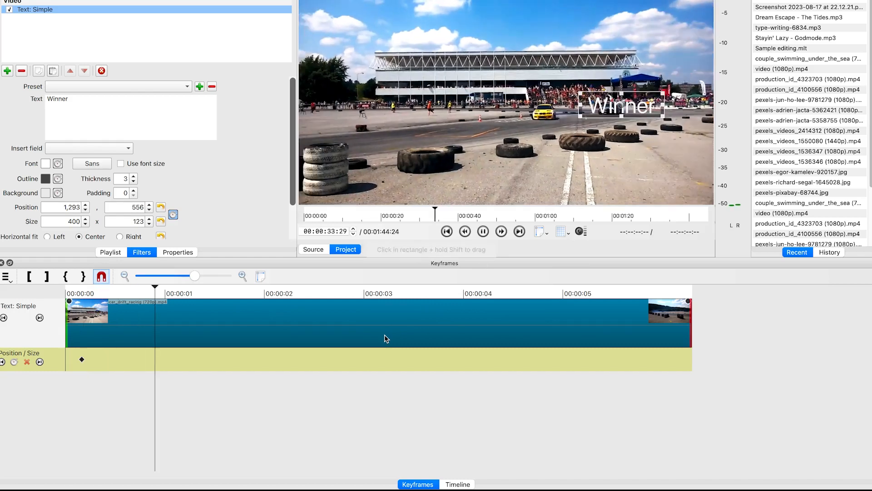
key("space")
left_click_drag(183, 286, 142, 302)
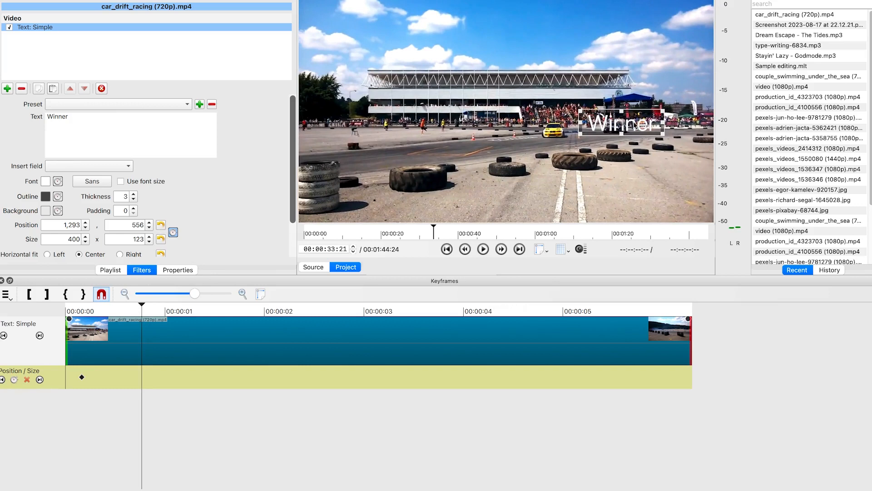
At a new keyframe, move the Winner text to about 1028, 515 and enlarge it to about 541 x 168
left_click_drag(634, 127, 578, 124)
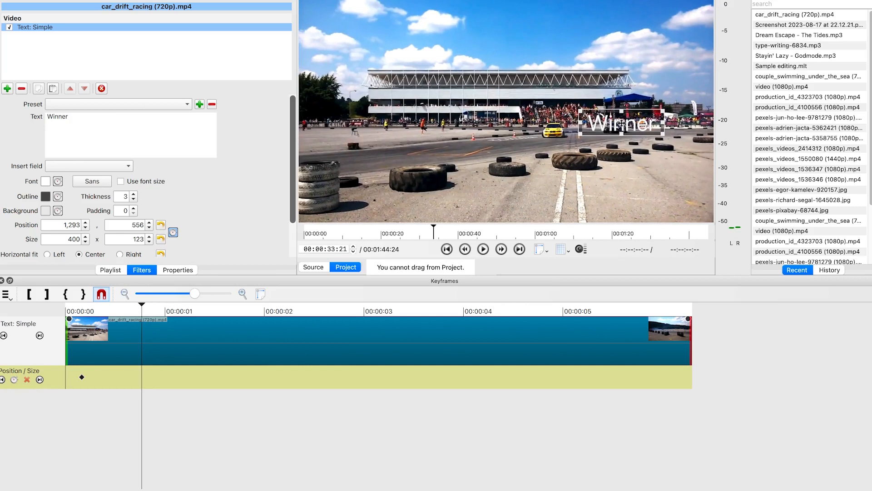
left_click_drag(620, 123, 554, 124)
scroll(288, 189, "down", 4)
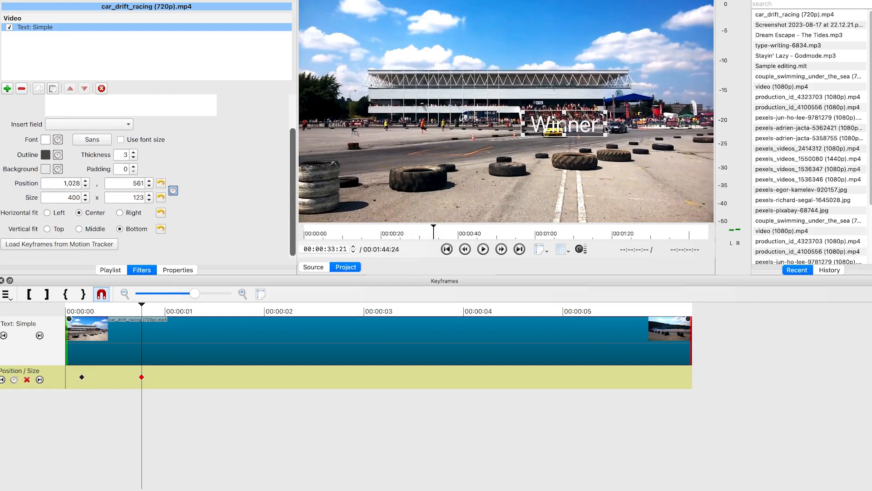
left_click_drag(607, 111, 643, 101)
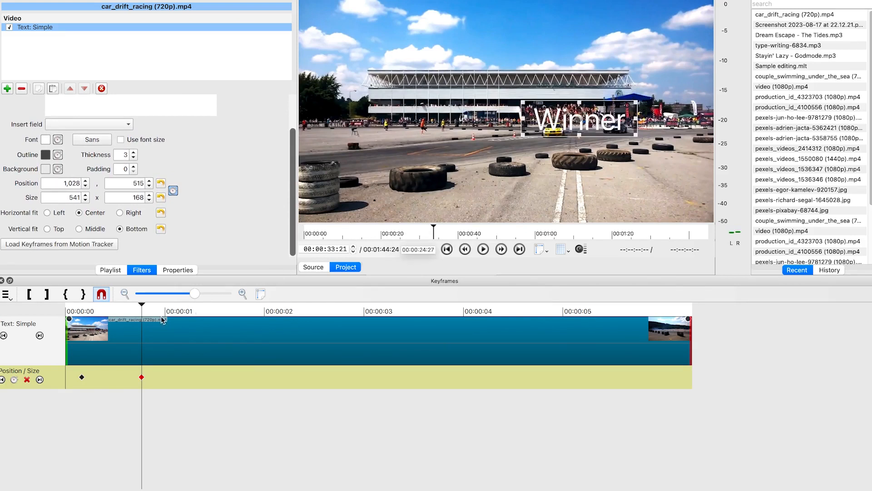
Further along the clip, move the Winner text to about 644, 468 to add a third keyframe
key("space")
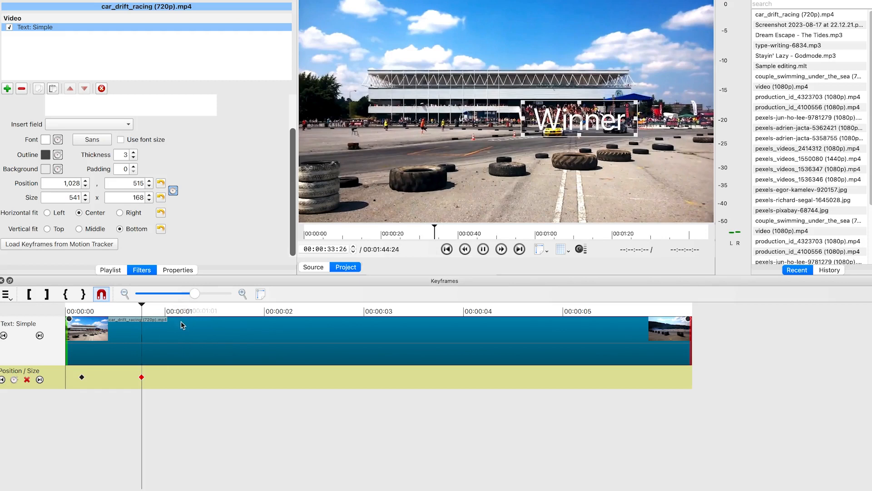
key("space")
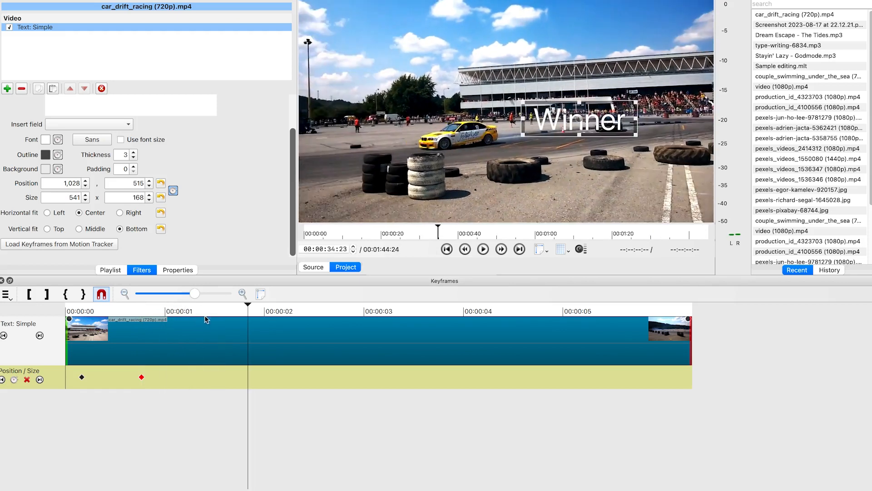
left_click(241, 306)
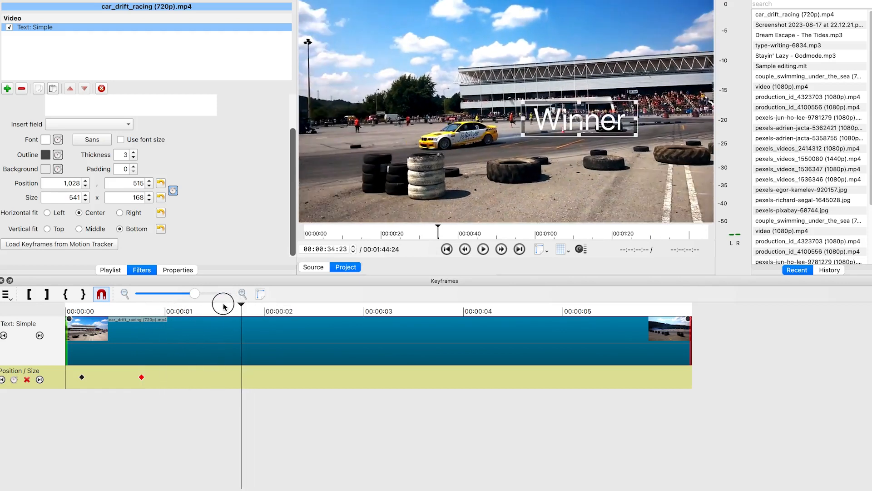
left_click(223, 305)
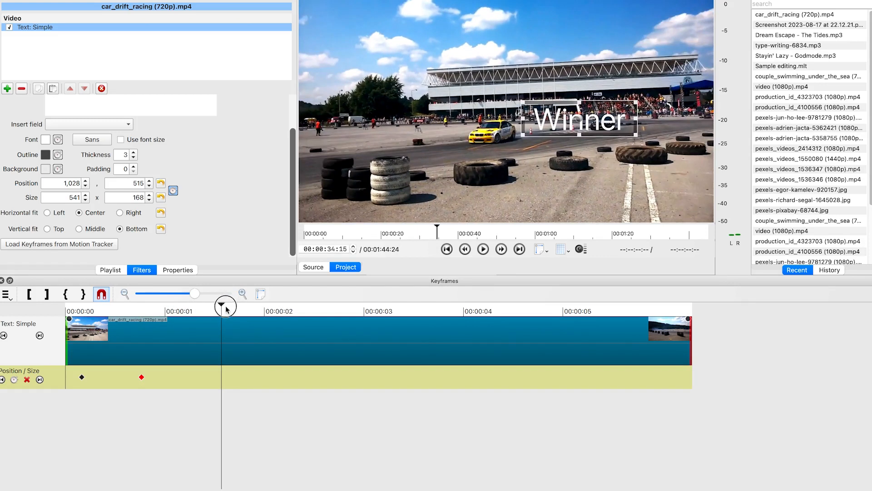
left_click(224, 305)
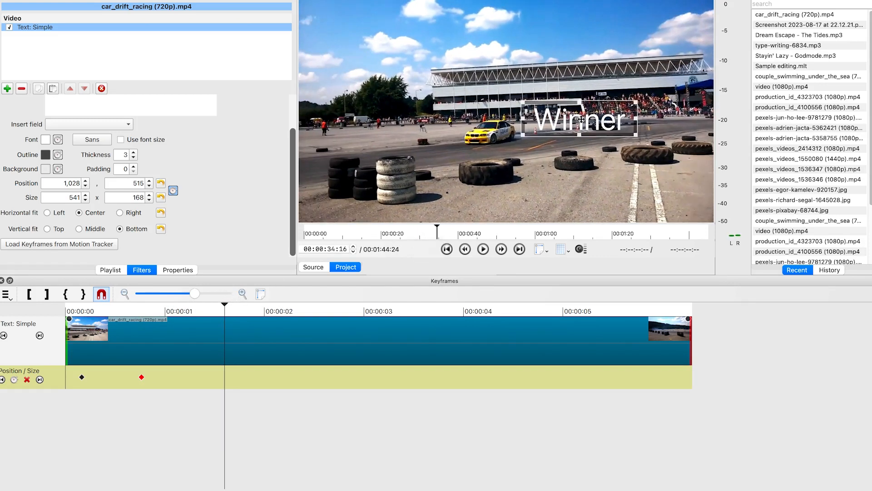
left_click_drag(581, 119, 574, 120)
left_click_drag(534, 123, 492, 109)
At about 2 seconds, move the Winner text near the upper left to about 68, 372 and enlarge it to about 686 x 234
left_click(234, 306)
left_click(294, 318)
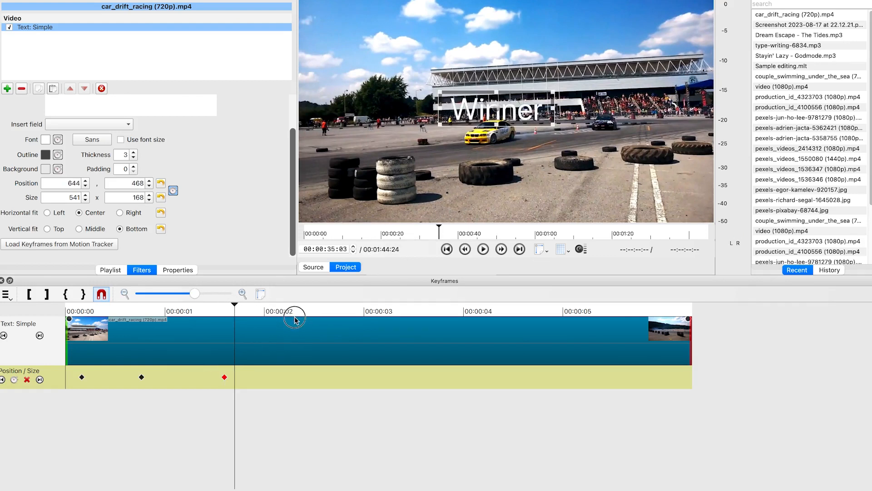
left_click(324, 331)
left_click(334, 332)
left_click(322, 334)
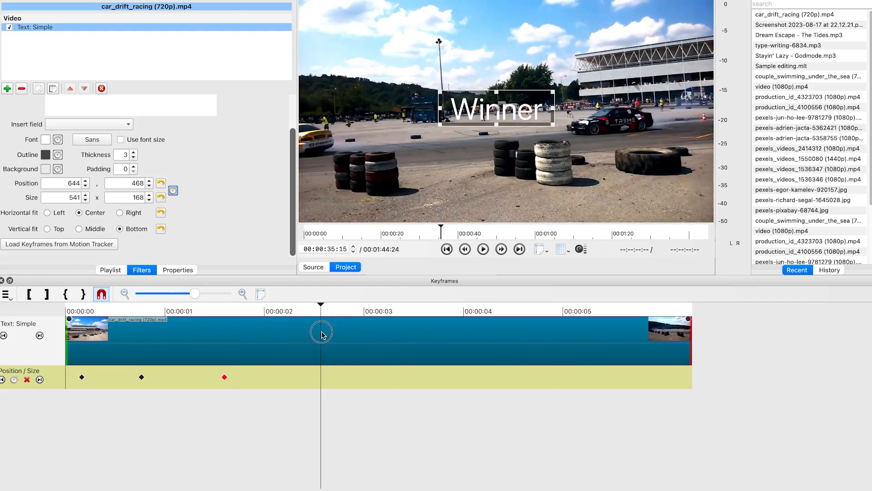
left_click(317, 333)
left_click(309, 332)
left_click_drag(308, 331, 295, 330)
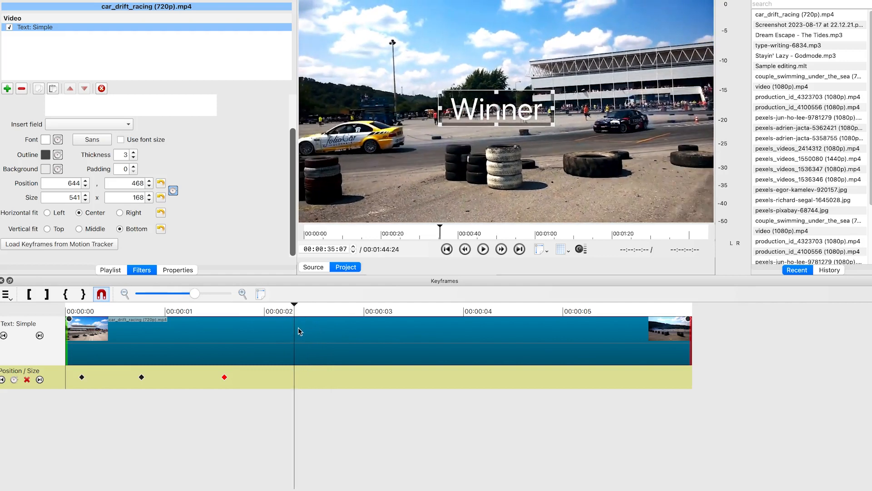
left_click(425, 130)
left_click_drag(426, 131, 379, 102)
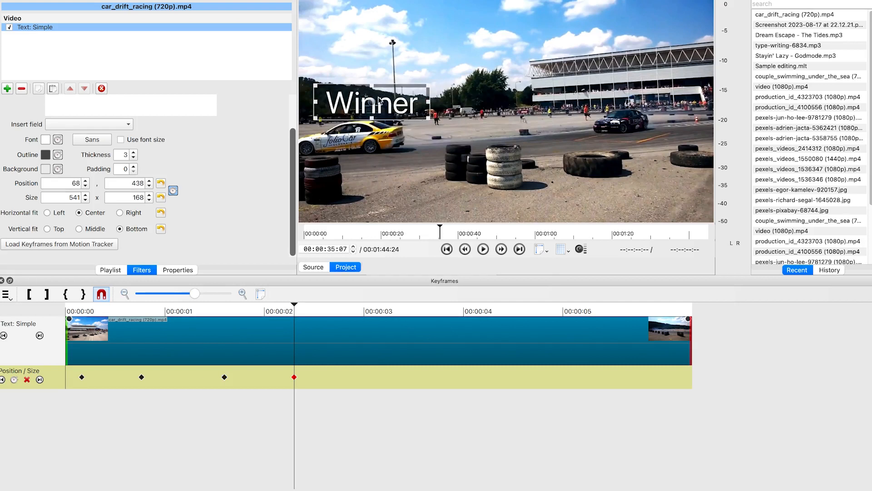
left_click_drag(429, 86, 467, 69)
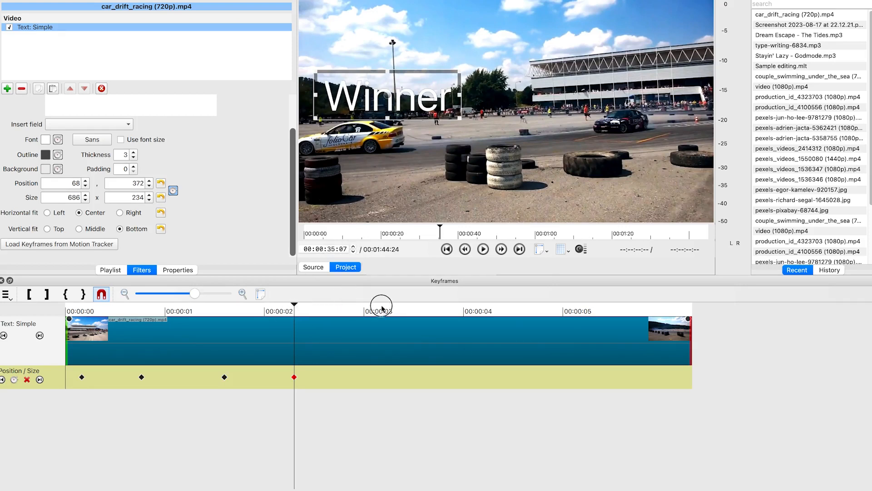
Slightly later, move the Winner text off the frame's left edge to about -731, 397 for a fifth keyframe
left_click(408, 317)
left_click_drag(408, 316, 379, 327)
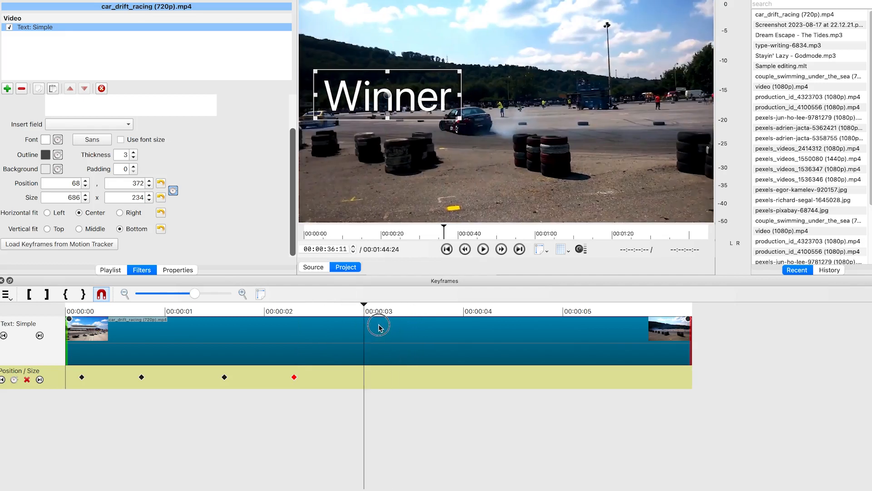
left_click_drag(347, 328, 342, 328)
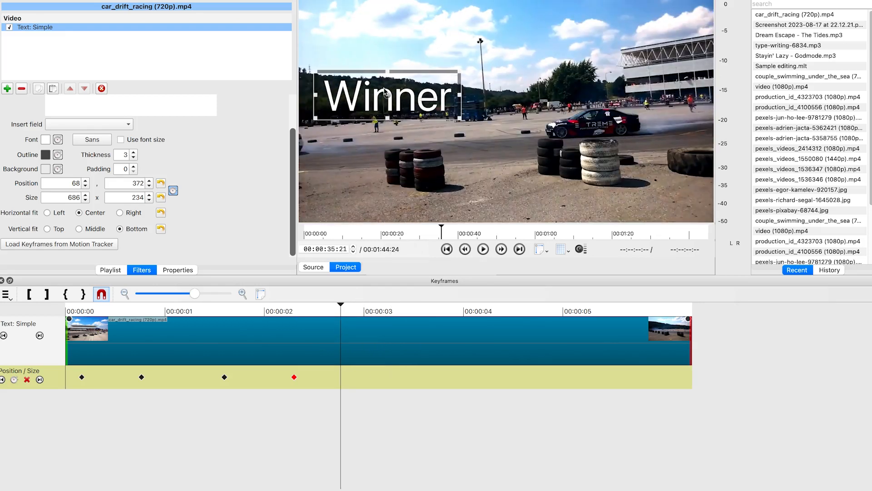
left_click_drag(387, 93, 203, 102)
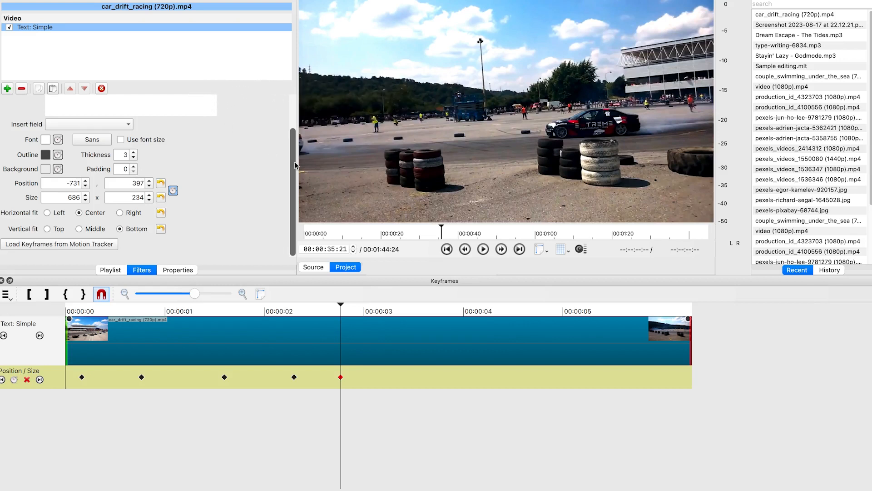
left_click_drag(339, 306, 333, 306)
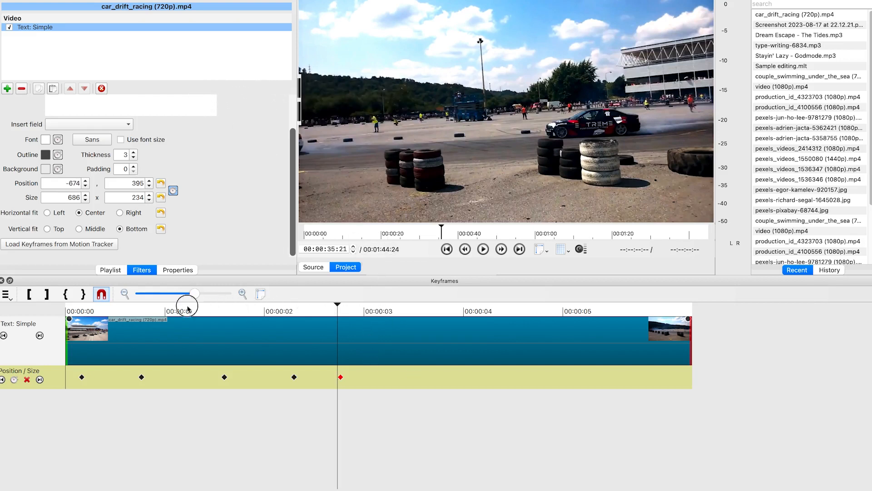
Play the car drift clip from its start to preview the Winner text animation
left_click(63, 317)
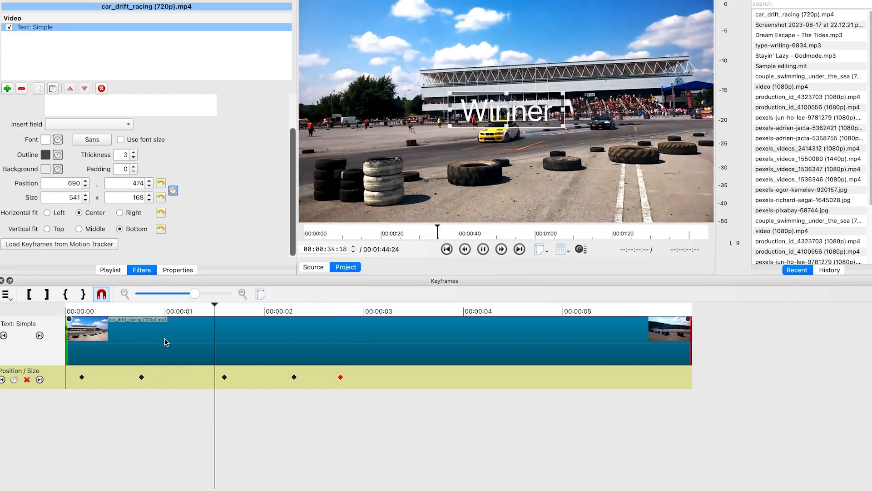
key("space")
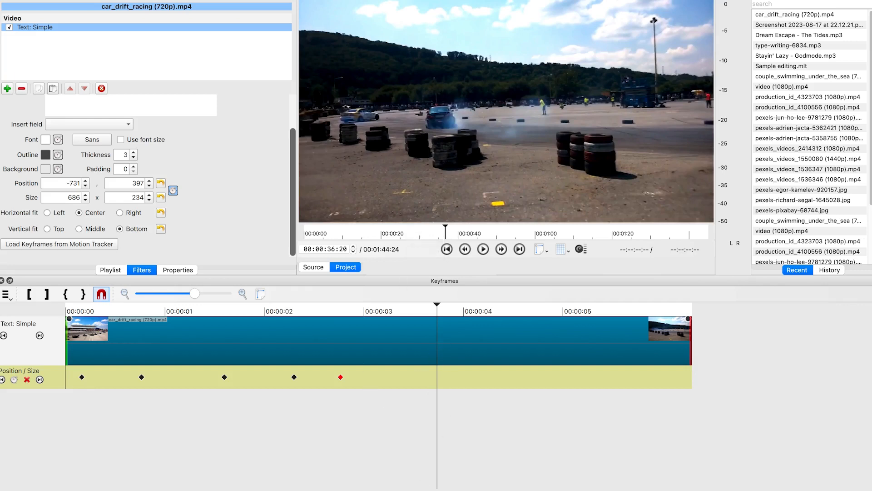
At about 15 seconds on the timeline, add a new Welcome text clip on its own track
key("super+5")
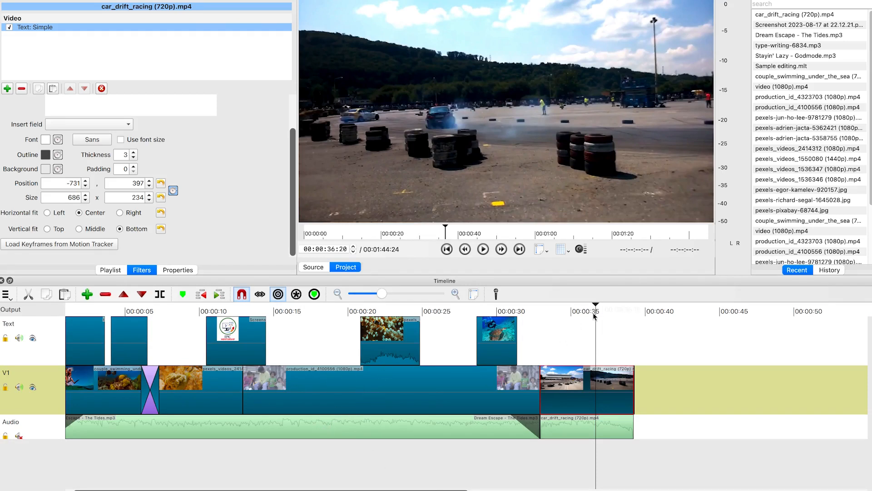
left_click_drag(597, 304, 306, 332)
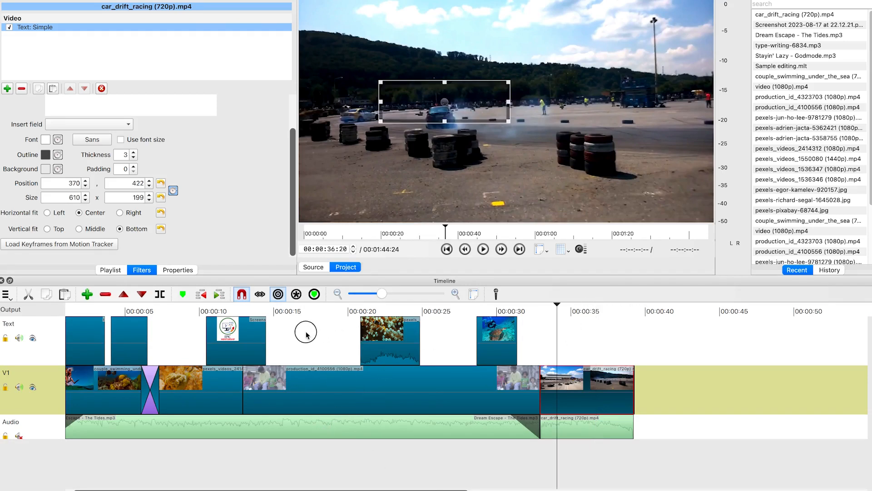
left_click(283, 316)
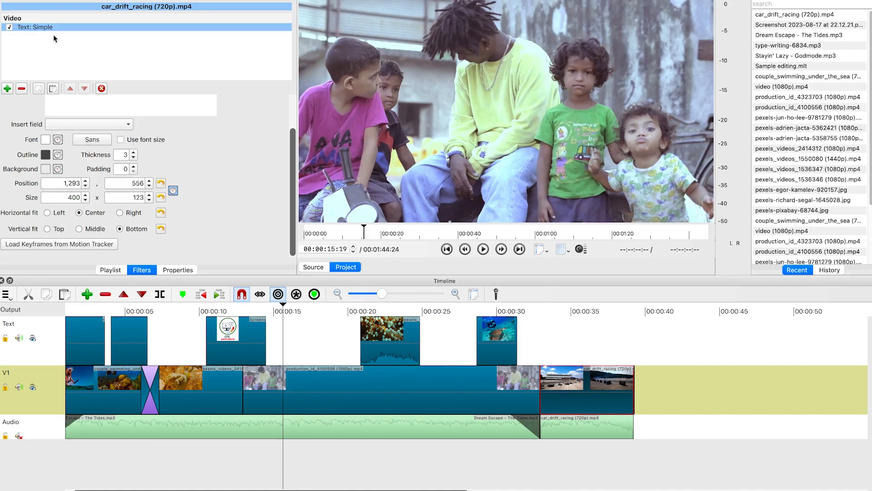
left_click(35, 0)
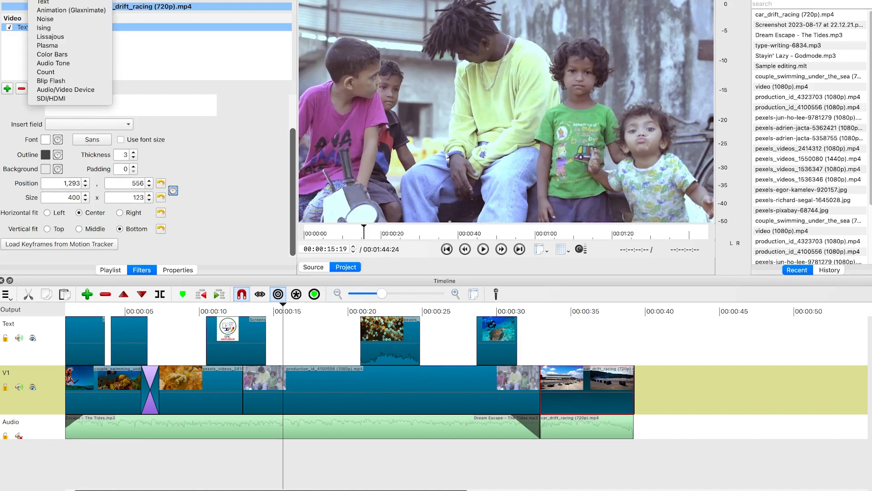
left_click(56, 3)
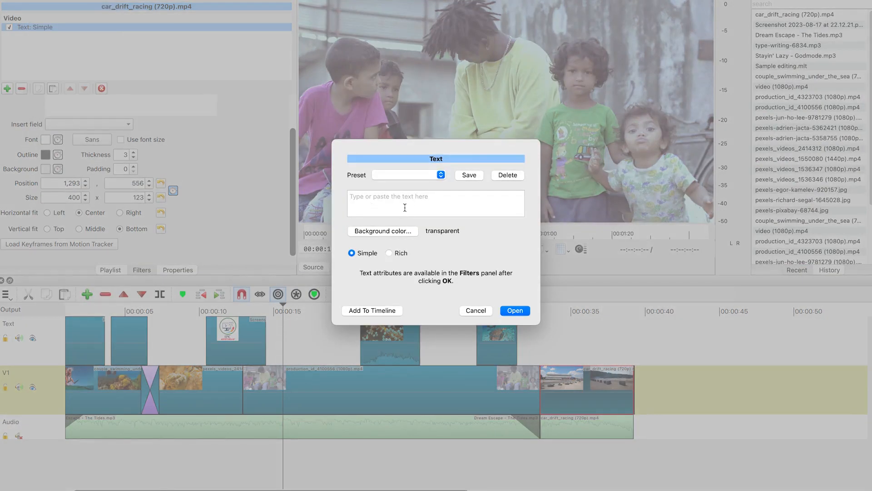
type("Welcome")
left_click(383, 311)
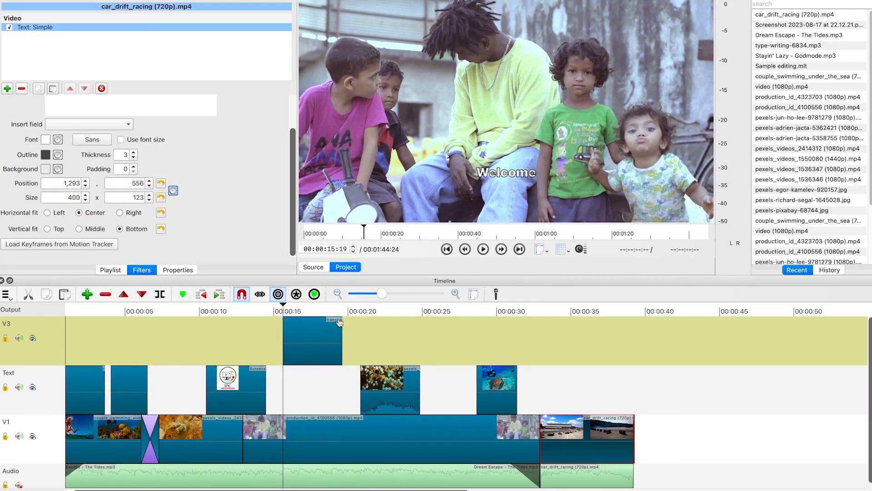
Select the Welcome clip, enable position and size keyframes, and move the text off the left edge to about -1777, 835
left_click(284, 304)
left_click_drag(284, 304, 298, 305)
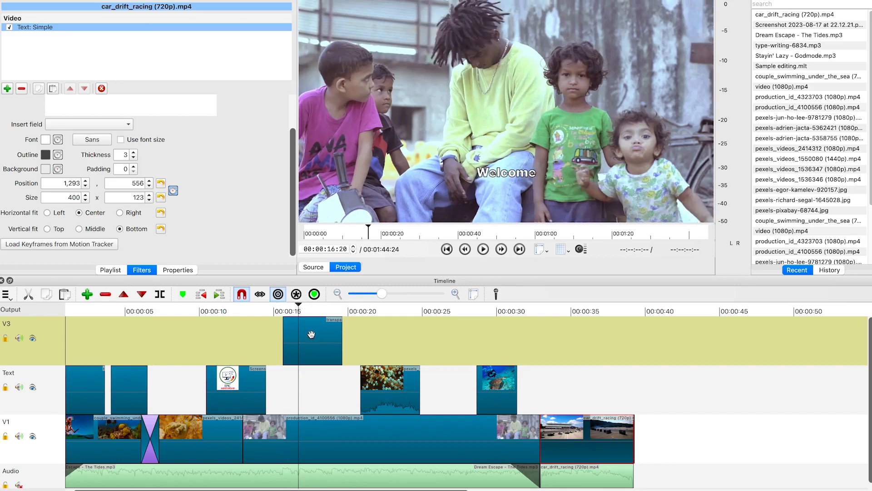
left_click(312, 334)
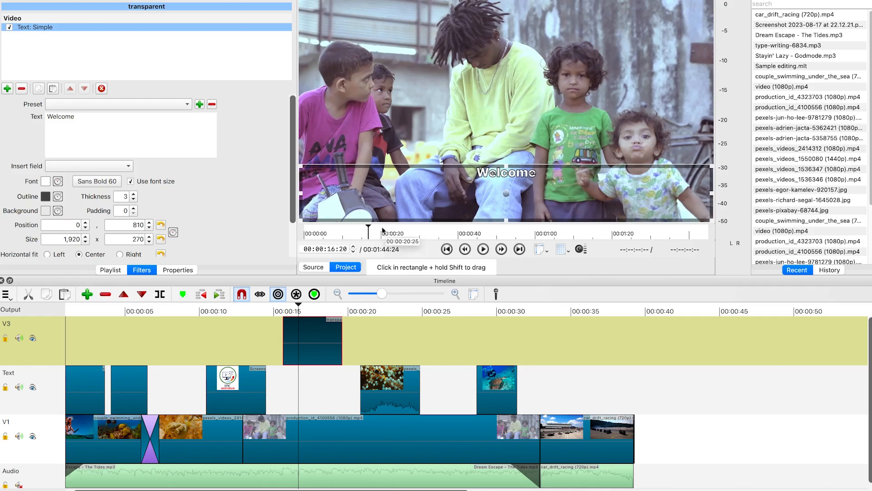
left_click_drag(298, 306, 287, 306)
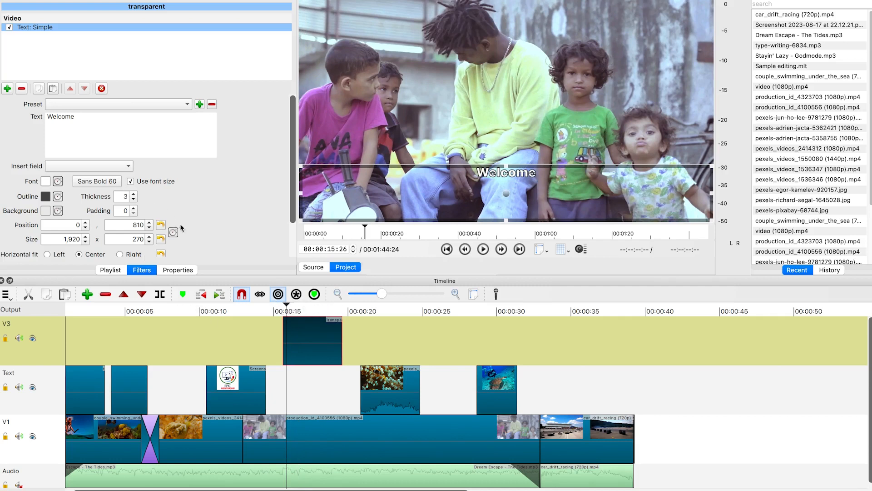
left_click_drag(291, 184, 289, 214)
left_click(174, 198)
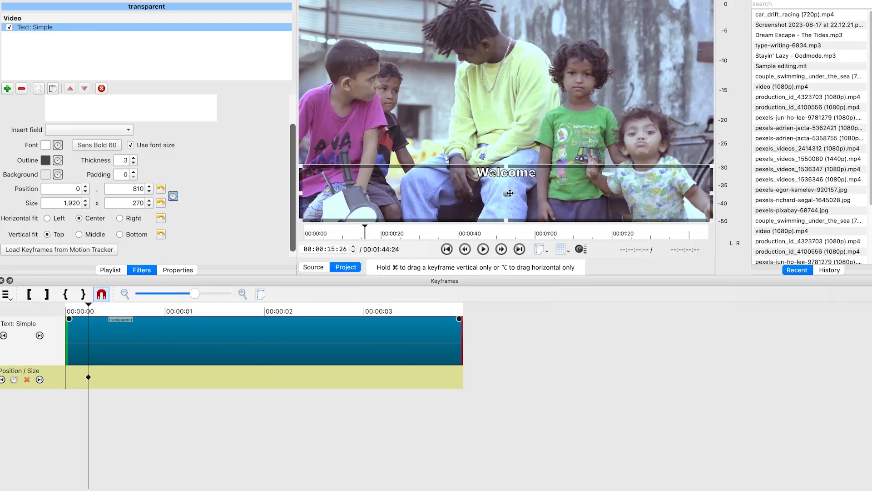
left_click_drag(506, 193, 114, 201)
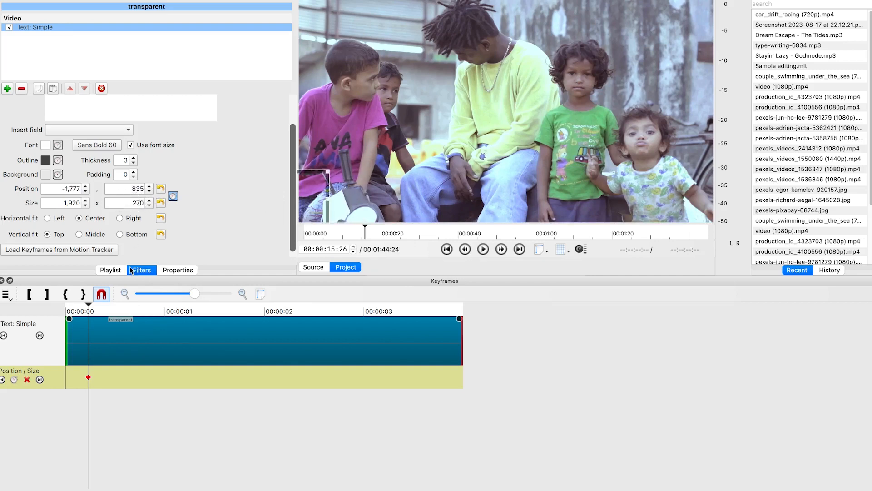
Keyframe the Welcome text into frame at about -88, 876 at 1 second, then off the right at about 1457, 862 at 2 seconds
left_click_drag(89, 304, 181, 318)
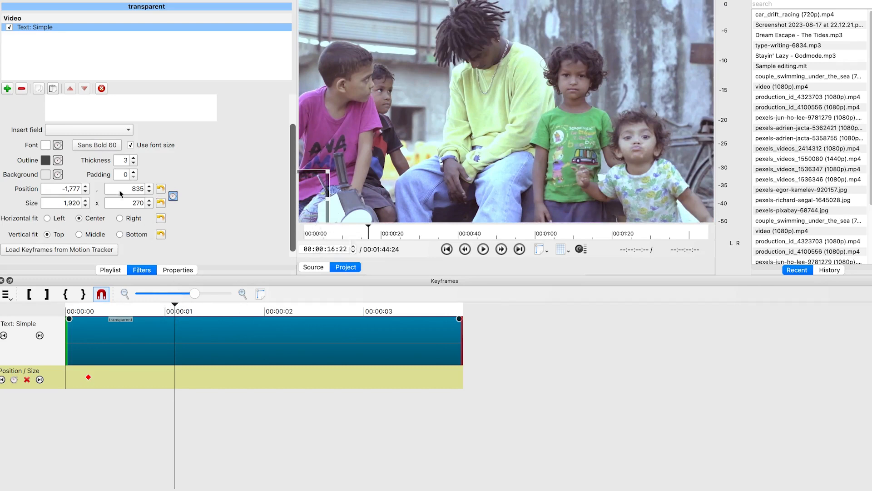
left_click(160, 190)
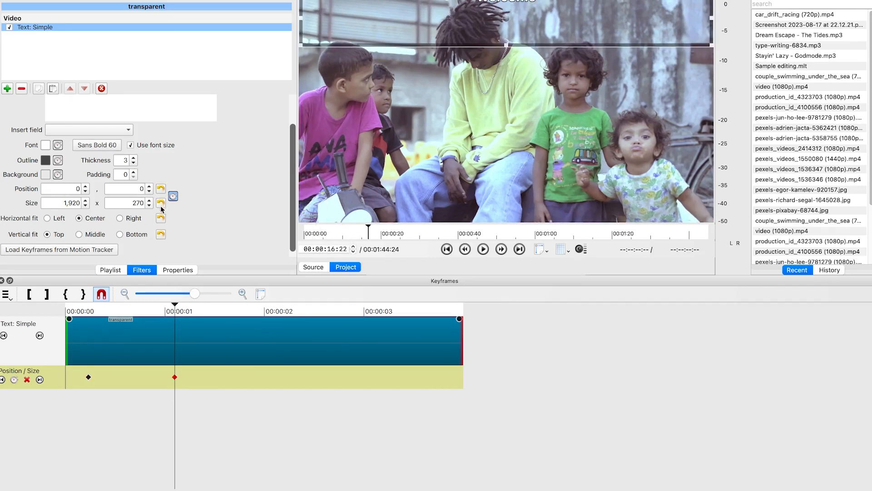
left_click_drag(509, 16, 490, 215)
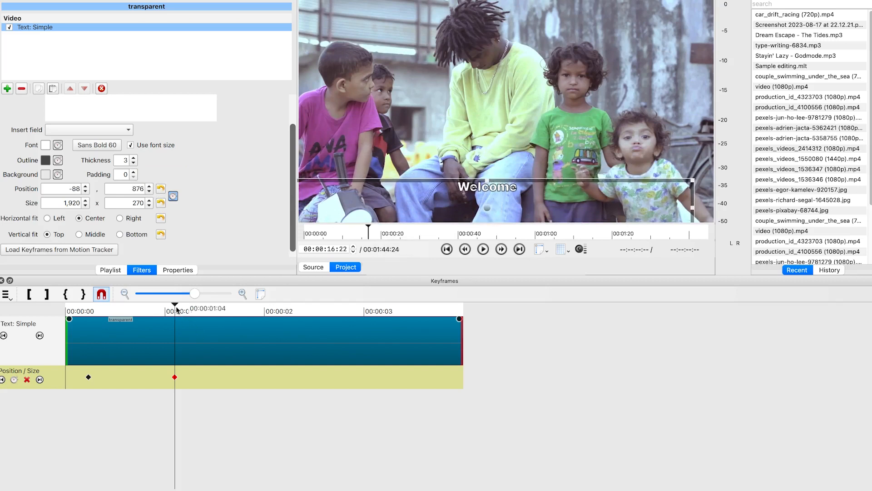
left_click_drag(176, 305, 278, 337)
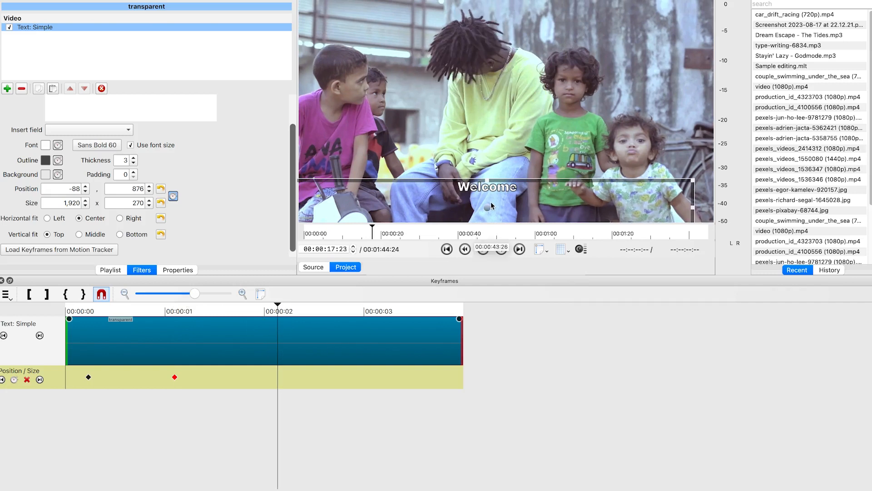
left_click_drag(487, 208, 830, 204)
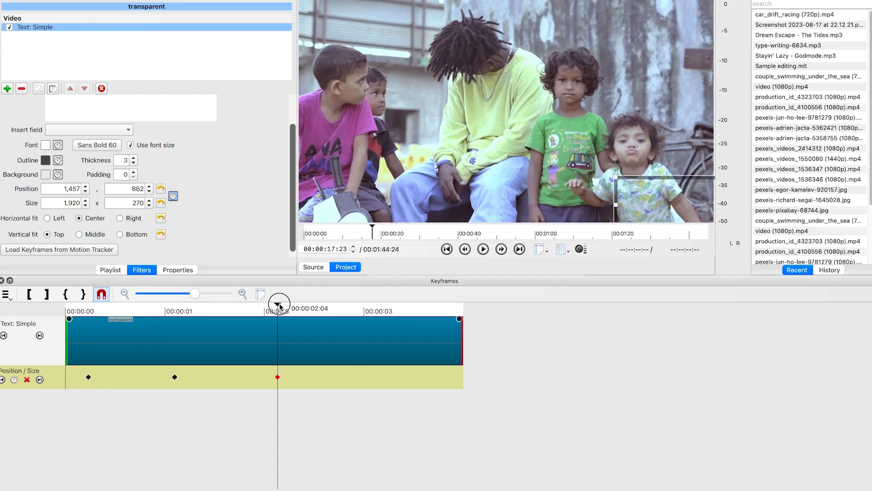
Scrub the timeline around 20 seconds to preview the Welcome text animation
left_click(84, 317)
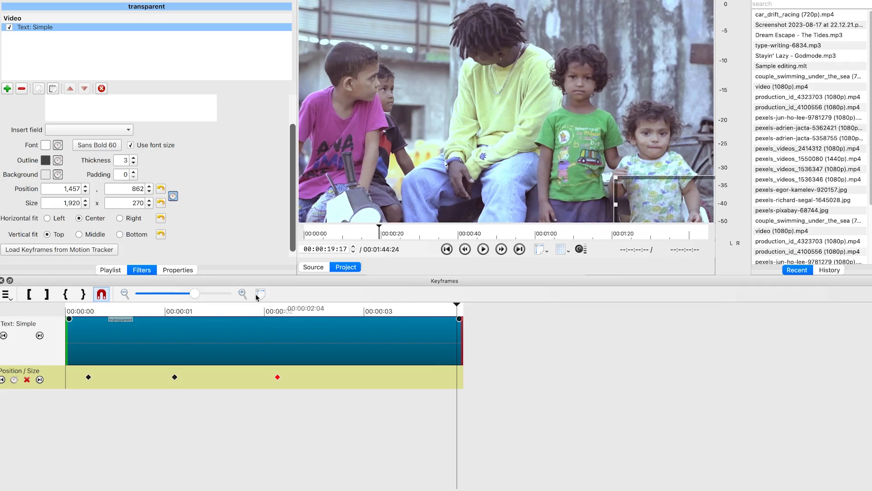
left_click(459, 490)
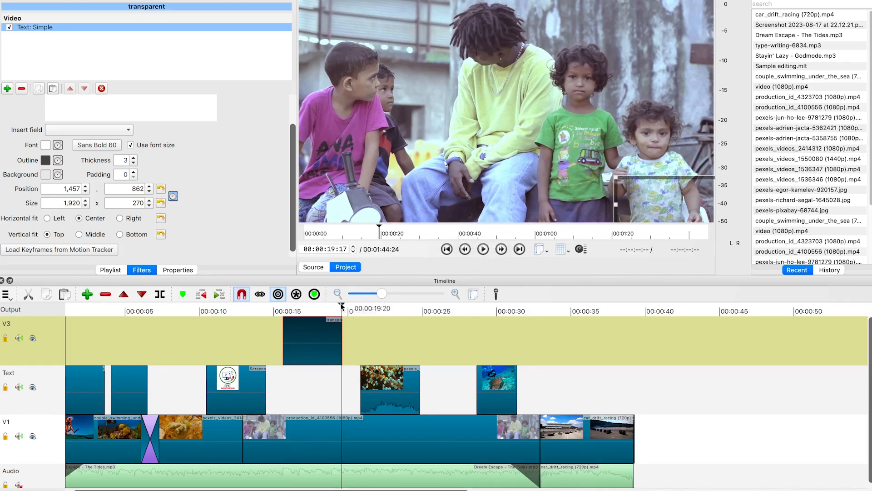
left_click_drag(342, 305, 357, 312)
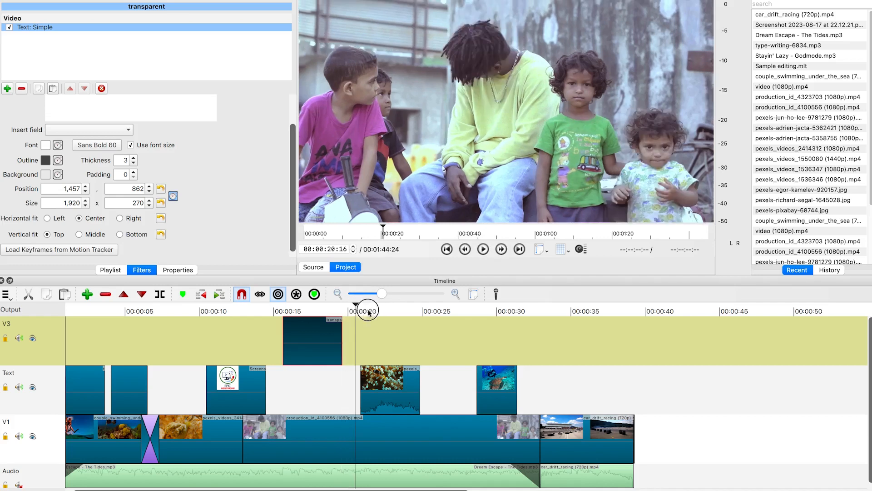
left_click(426, 328)
left_click(407, 330)
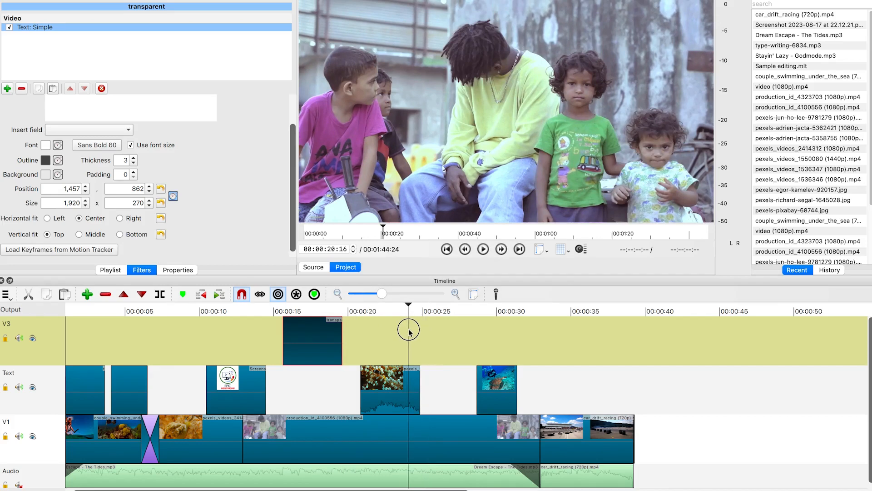
left_click(435, 342)
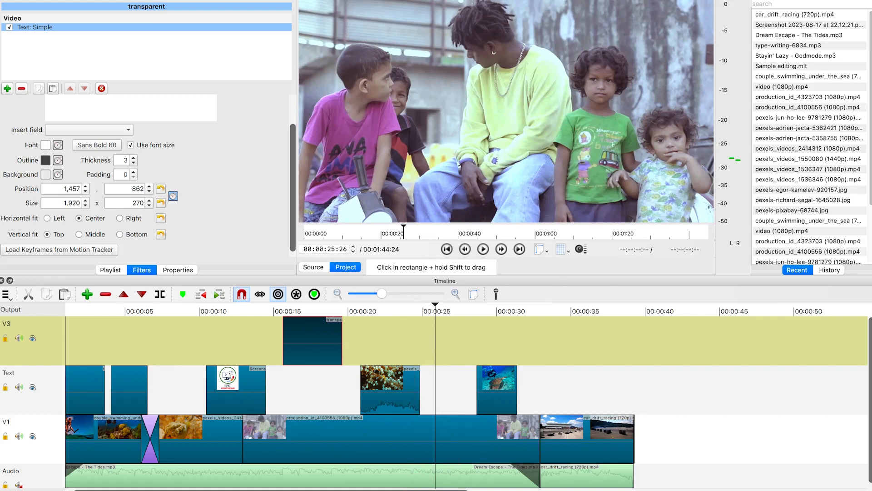
Select the production_id_4100556 clip on V1 and add a Size, Position & Rotate filter to it
left_click(428, 490)
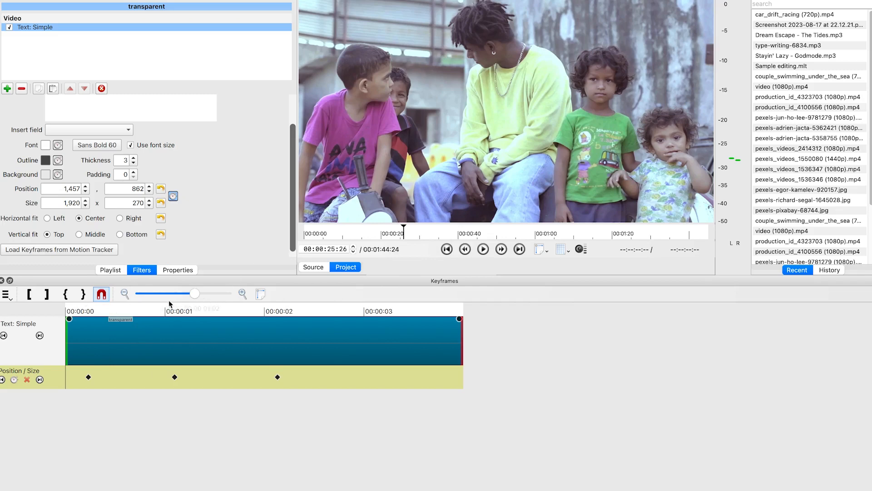
left_click(449, 489)
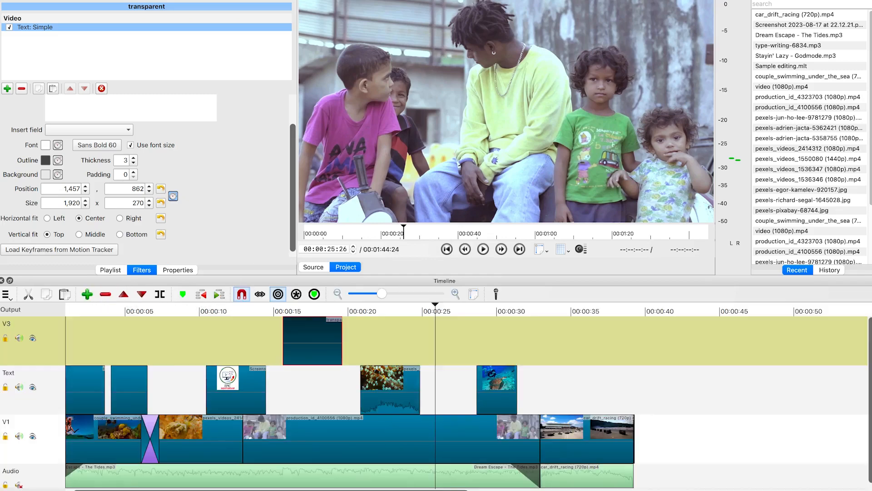
left_click(475, 447)
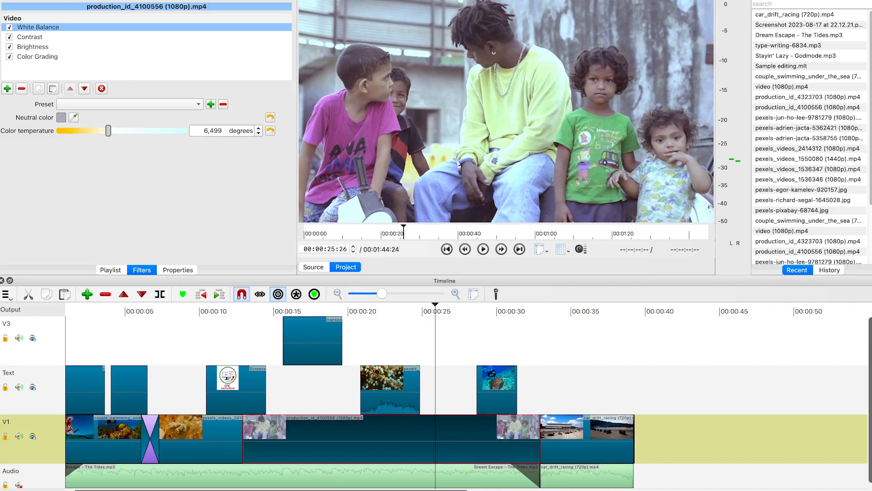
key("super+7")
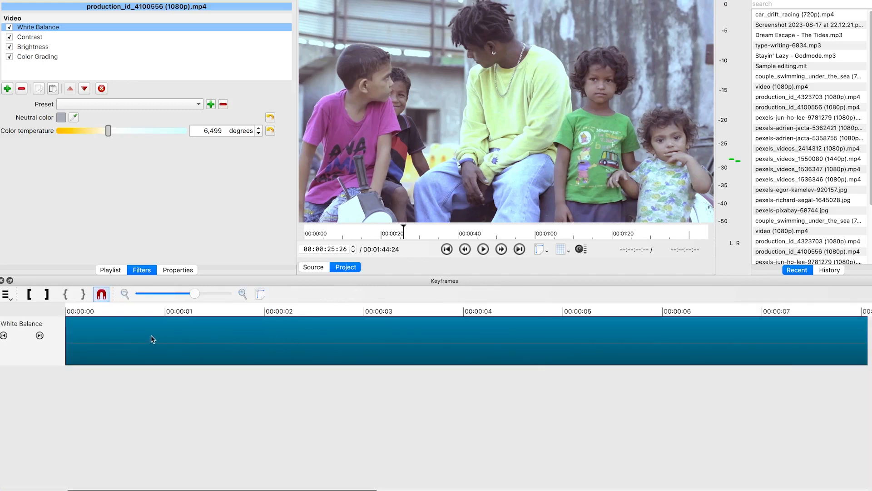
left_click(260, 294)
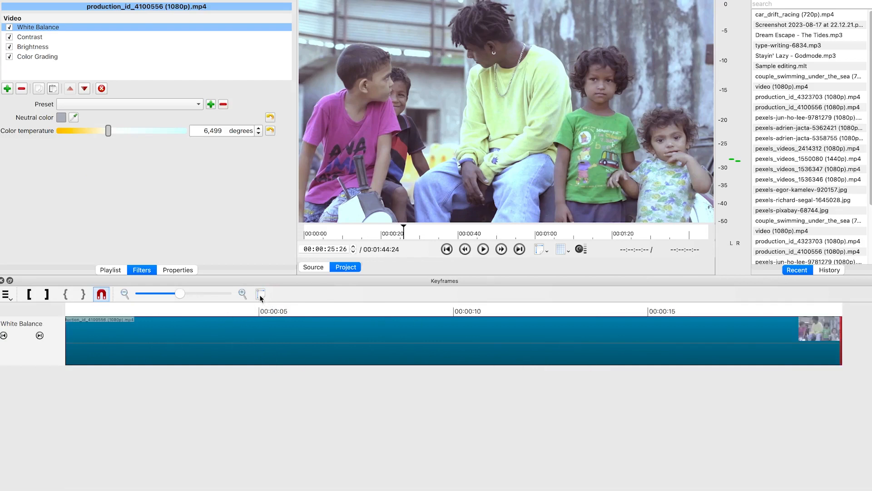
left_click(75, 310)
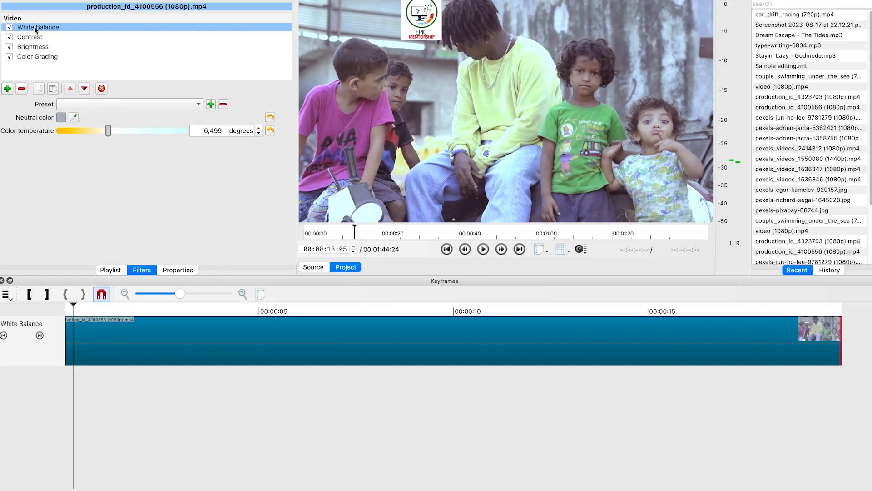
left_click(7, 89)
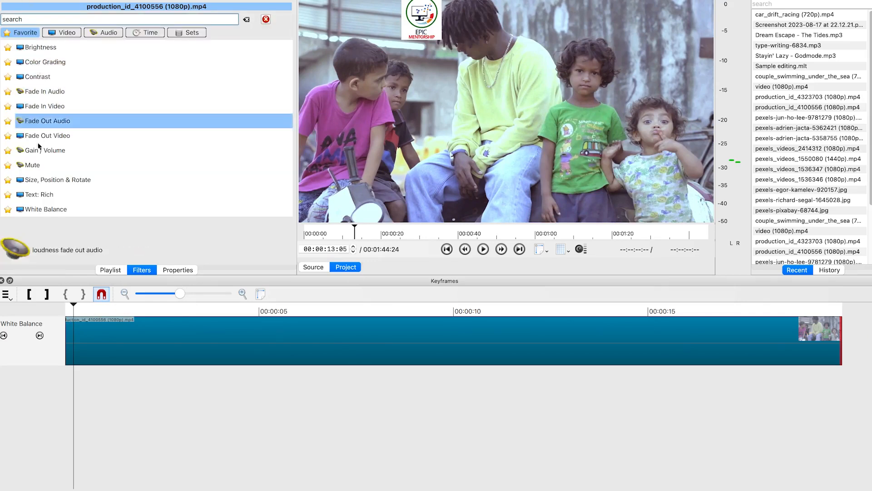
left_click(109, 180)
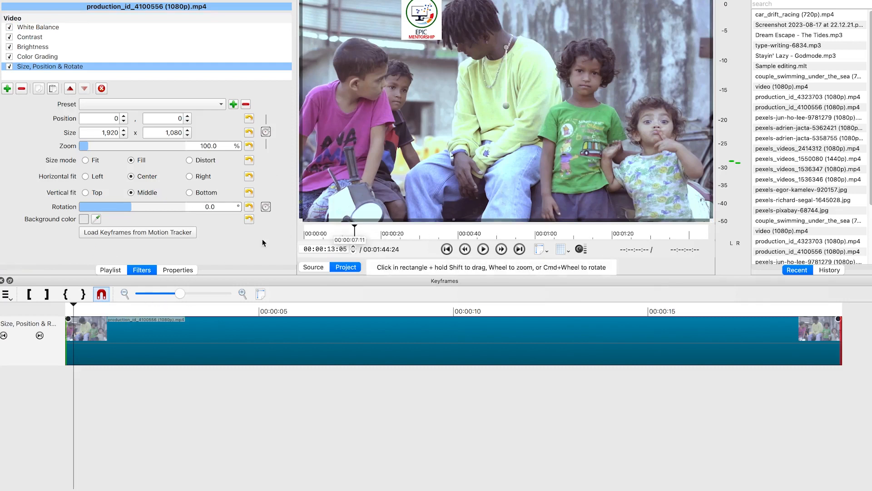
At about 15:27, enable keyframes for the filter's rotation and its size and position
left_click(180, 320)
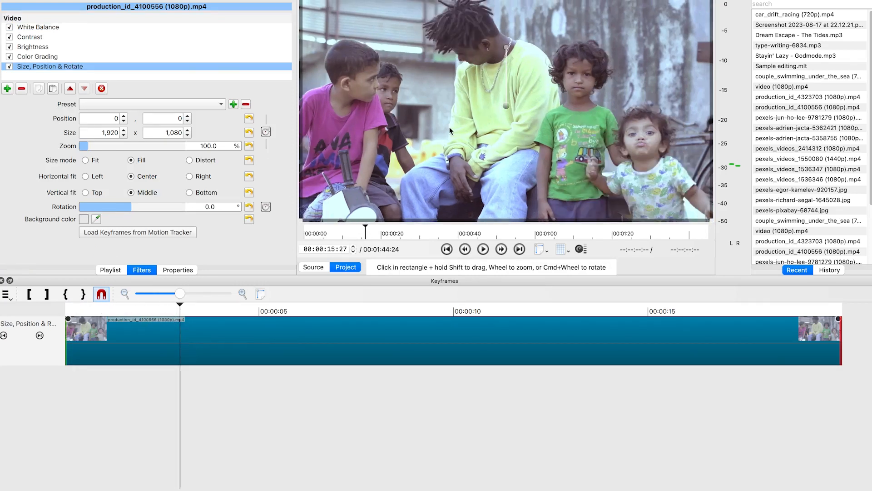
left_click(266, 207)
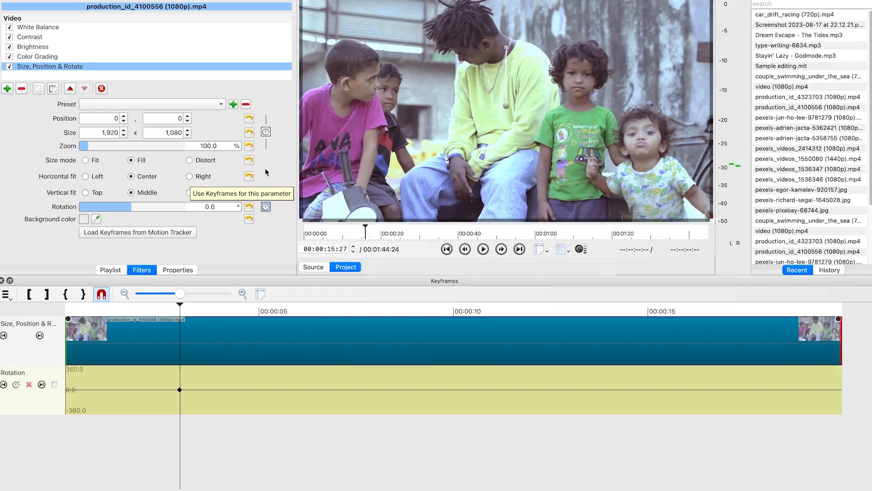
left_click(268, 132)
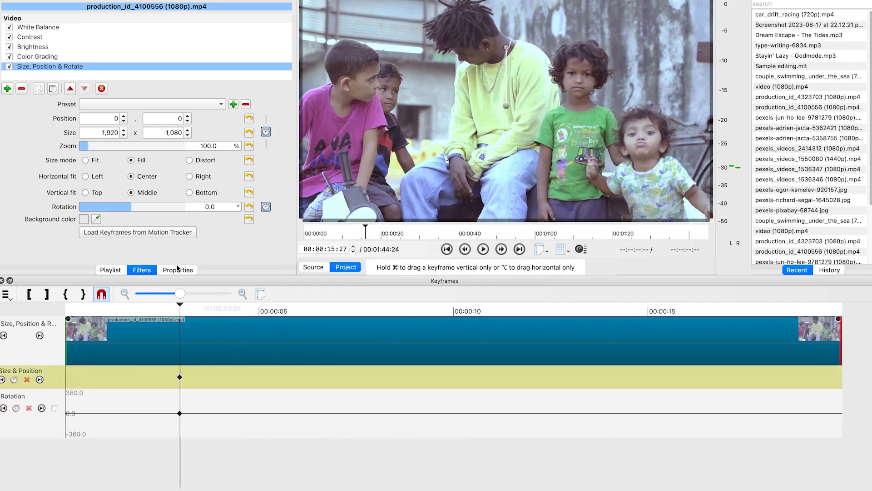
At about 18:14, zoom the clip in to about 236% and reposition it to about -2022, -451
left_click_drag(182, 305, 241, 315)
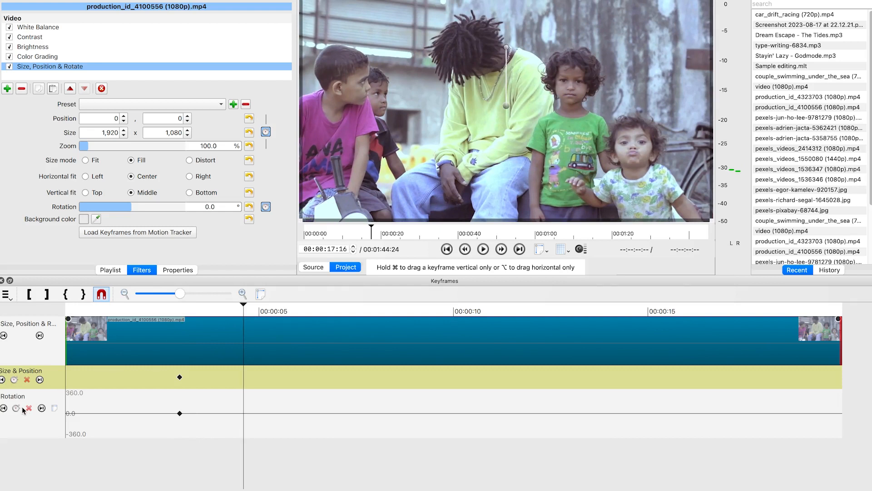
left_click_drag(246, 306, 280, 311)
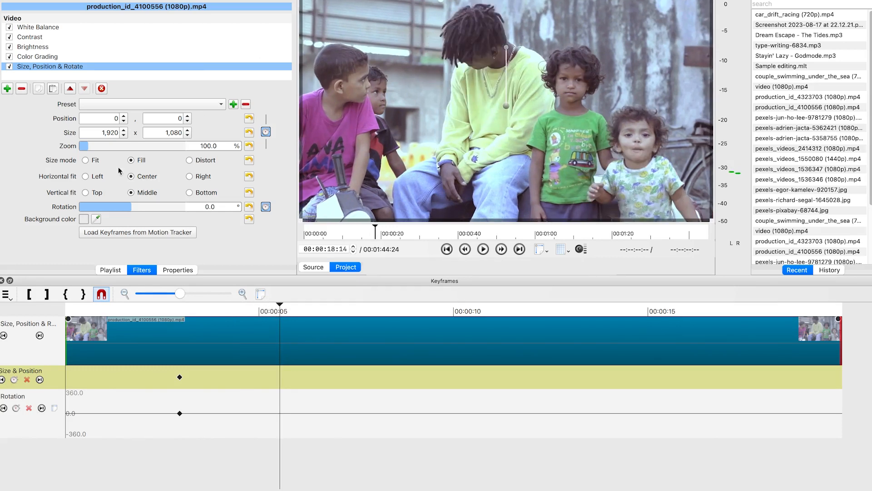
left_click_drag(85, 146, 103, 146)
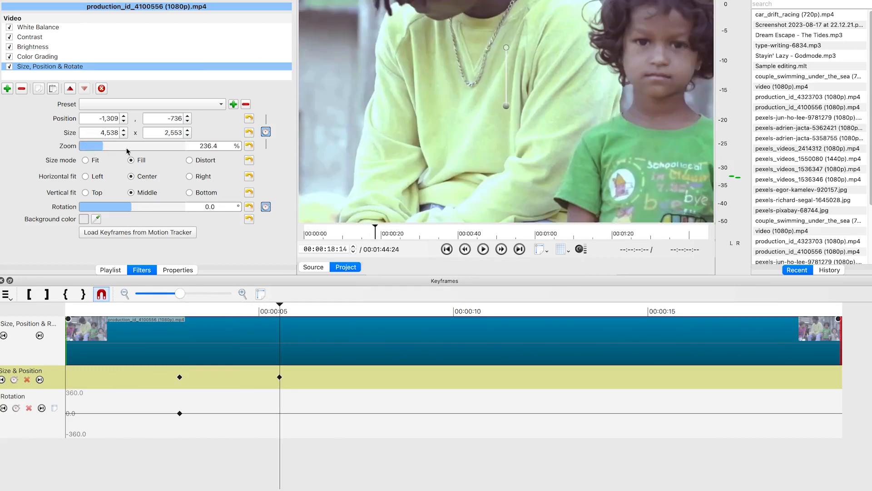
left_click_drag(506, 107, 352, 169)
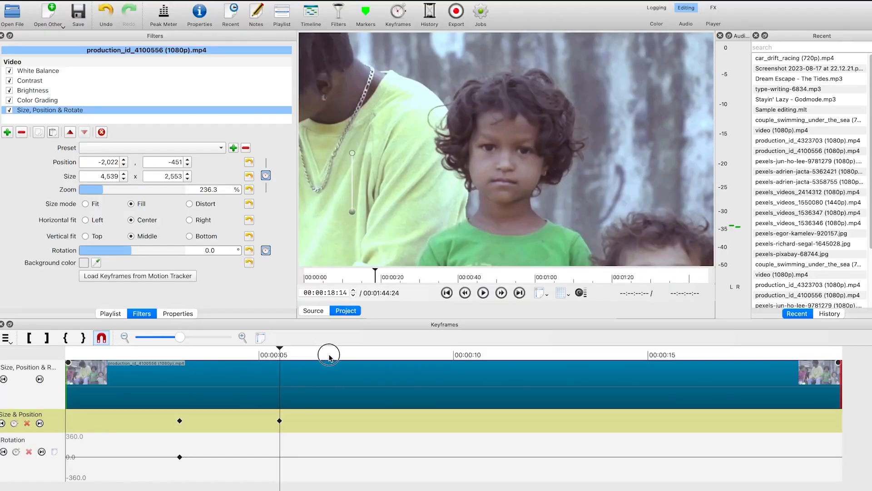
At about 20:08, add a keyframe with the zoom raised to about 241%
left_click(347, 358)
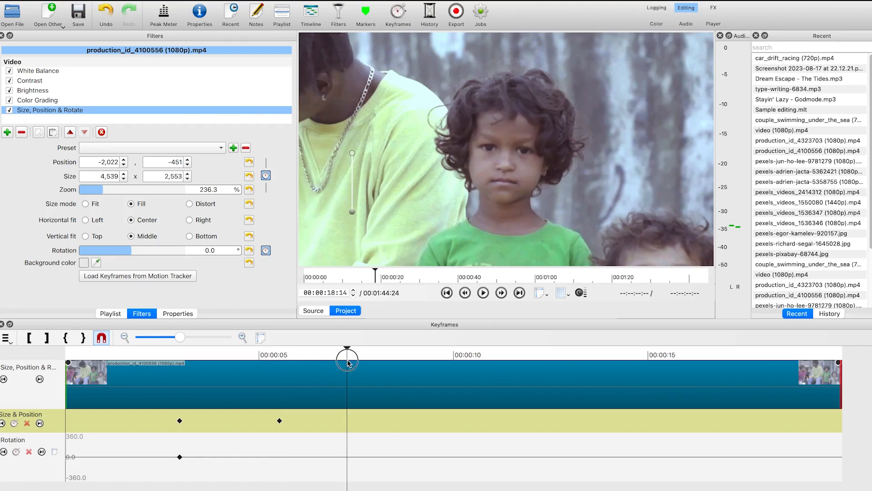
left_click(349, 361)
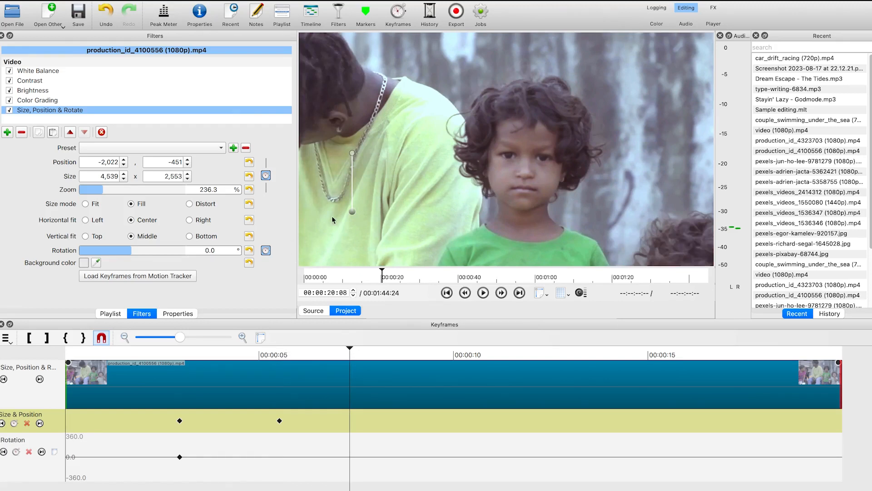
left_click(266, 176)
key("Escape")
scroll(105, 191, "up", 5)
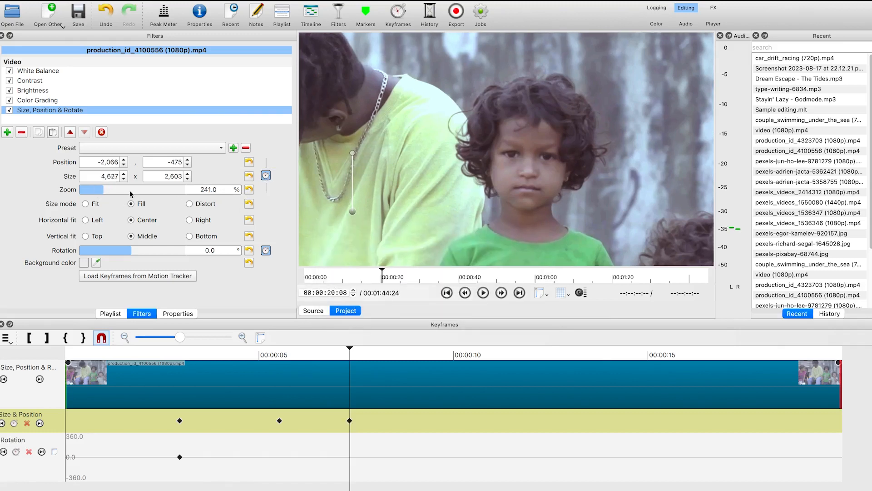
At about 20:24, reset the clip's position to 0, 0 and zoom to 100% for full frame
left_click(348, 350)
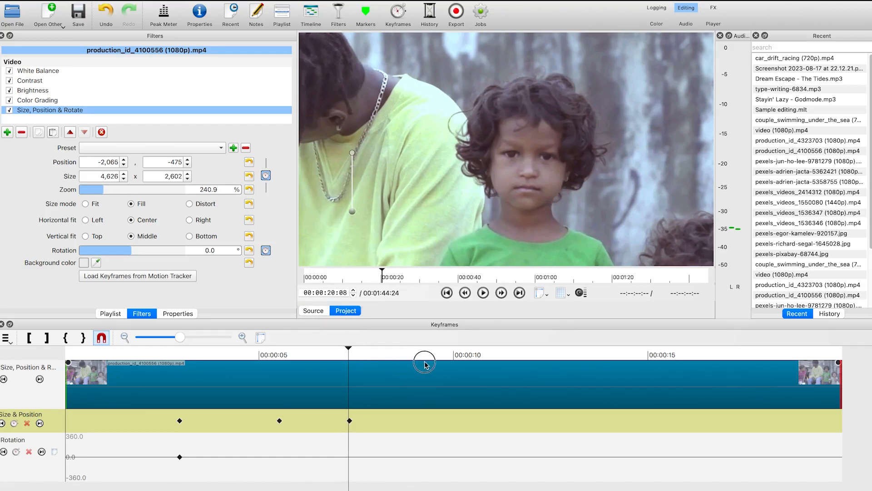
left_click(456, 362)
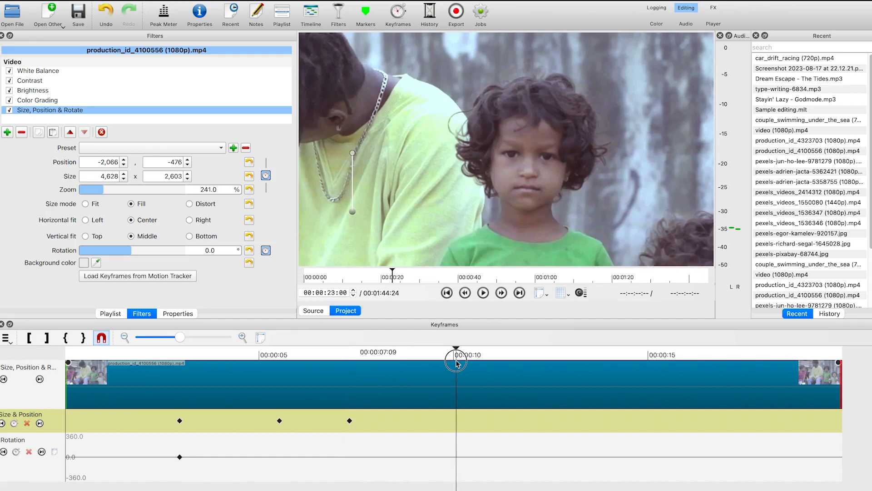
left_click_drag(449, 350, 369, 355)
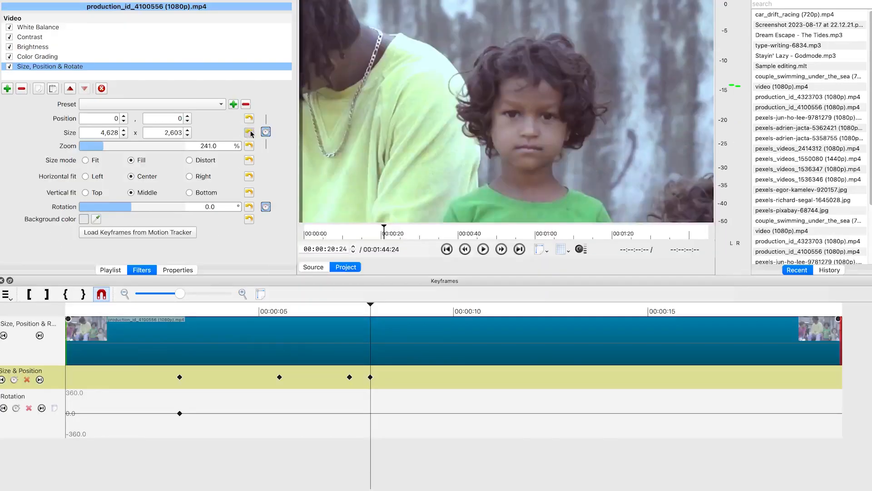
left_click(250, 162)
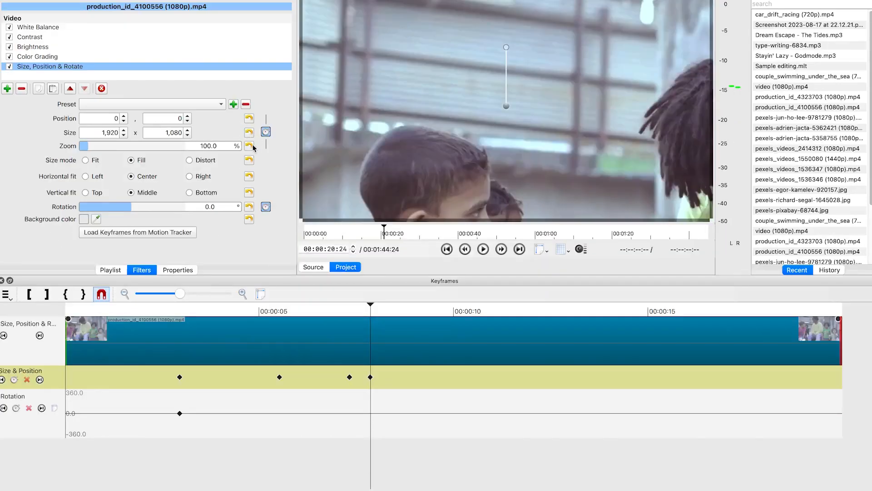
left_click(249, 146)
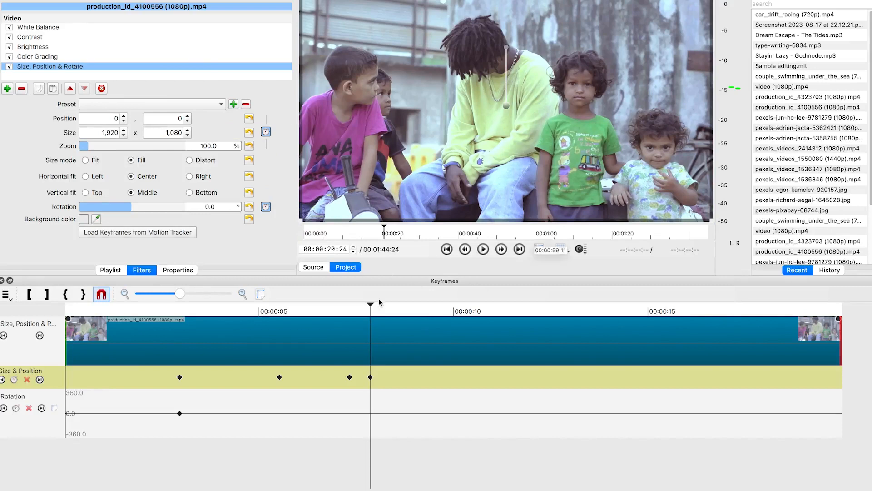
Play back the clip's zoom-in animation, then move the playhead to about 39 seconds on the timeline
left_click_drag(371, 304, 57, 324)
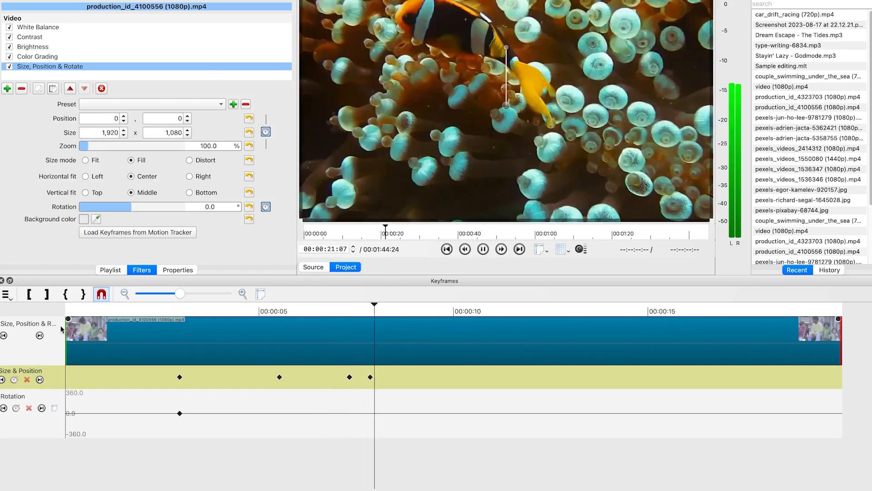
key("space")
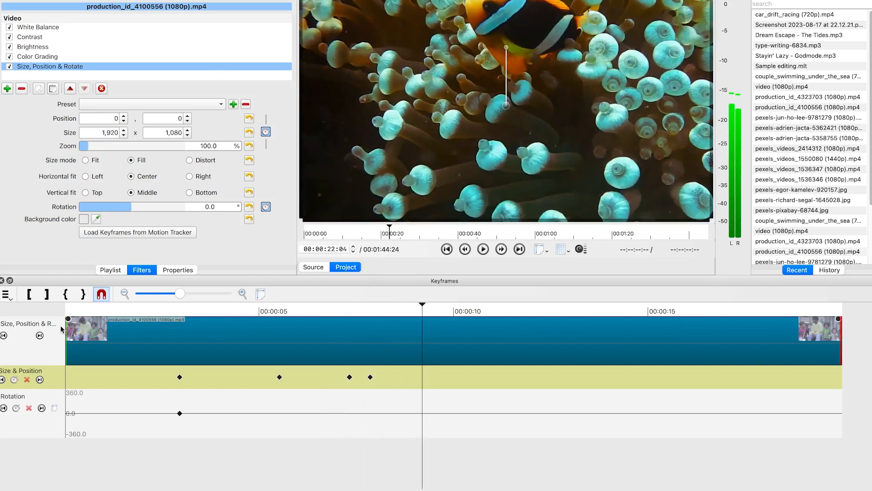
left_click_drag(422, 304, 43, 310)
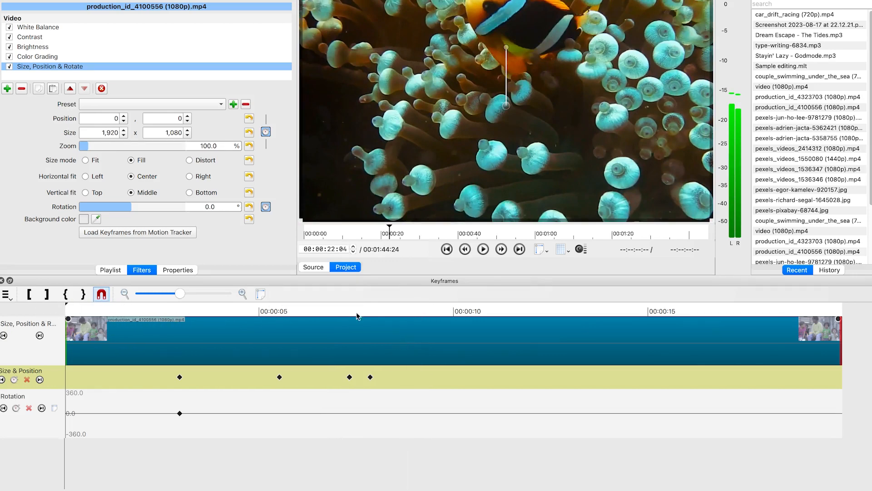
key("space")
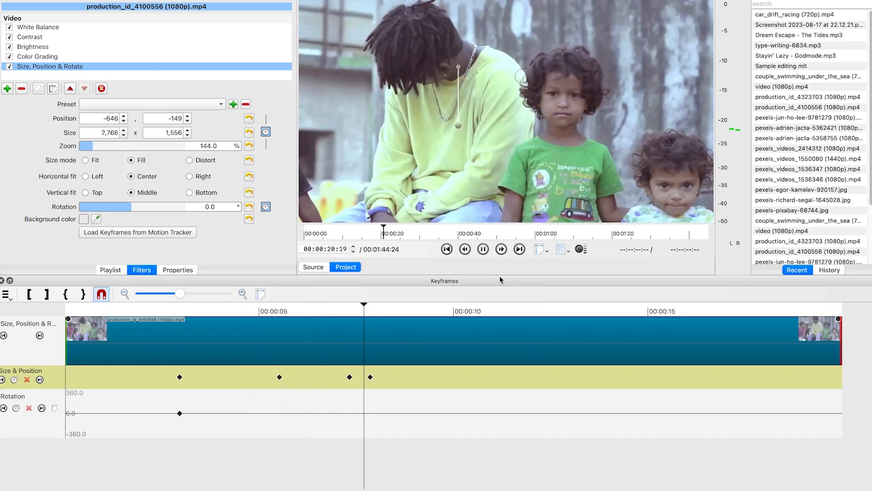
key("space")
key("Right")
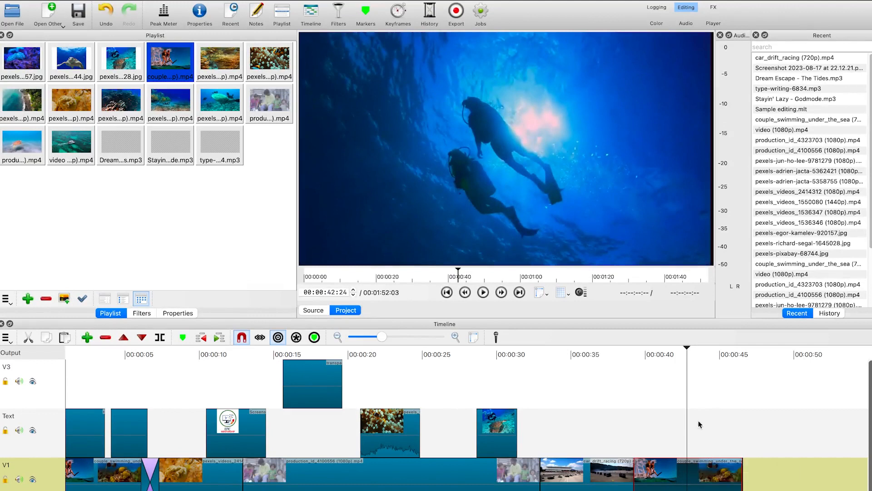
left_click(685, 346)
left_click_drag(665, 345, 627, 385)
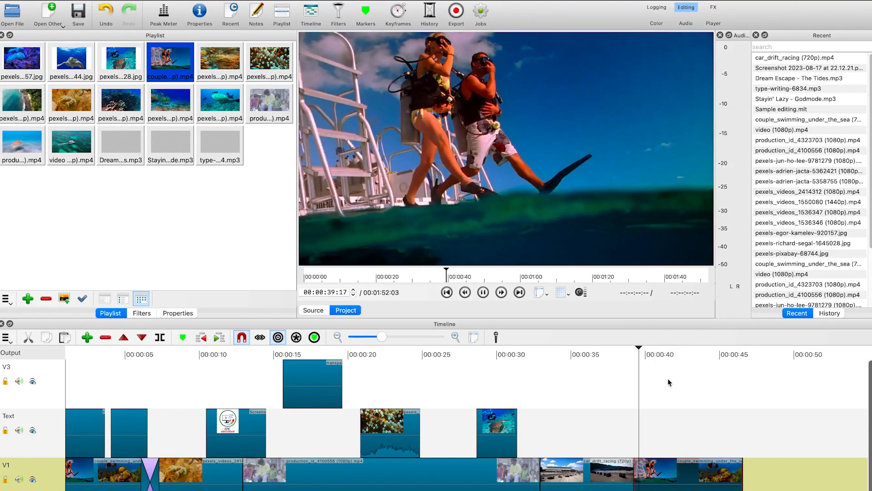
Play back the end of the timeline and stop
key("space")
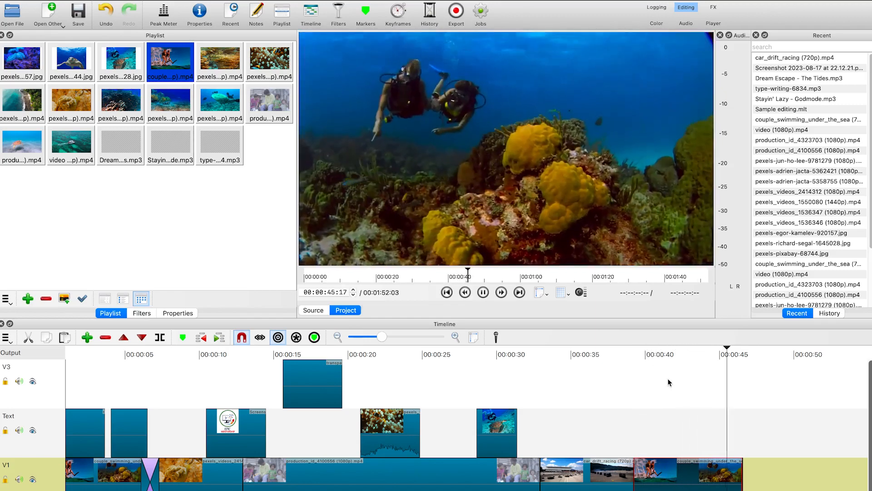
key("space")
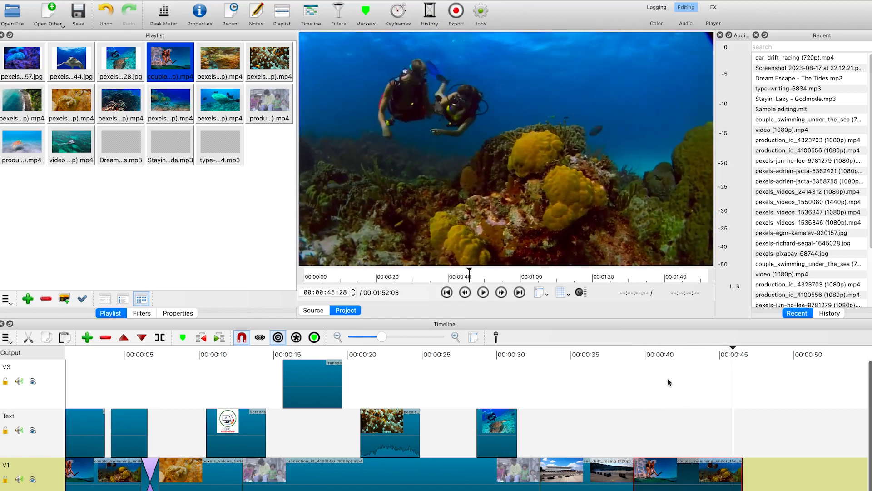
Open the properties of the last clip on V1 and set its speed to 1.5x
right_click(679, 480)
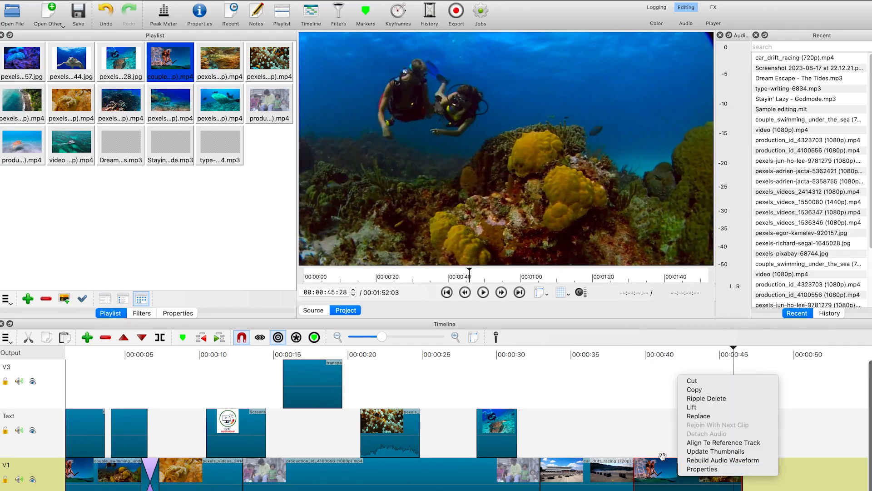
left_click(652, 471)
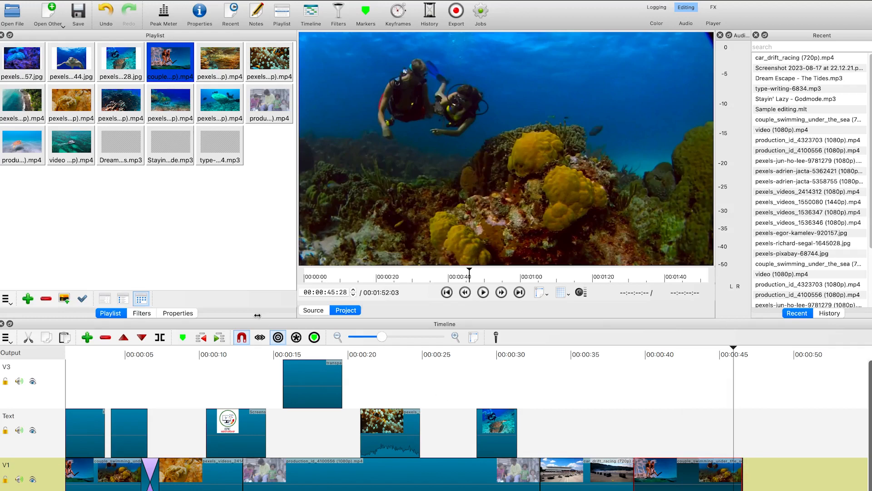
left_click(179, 313)
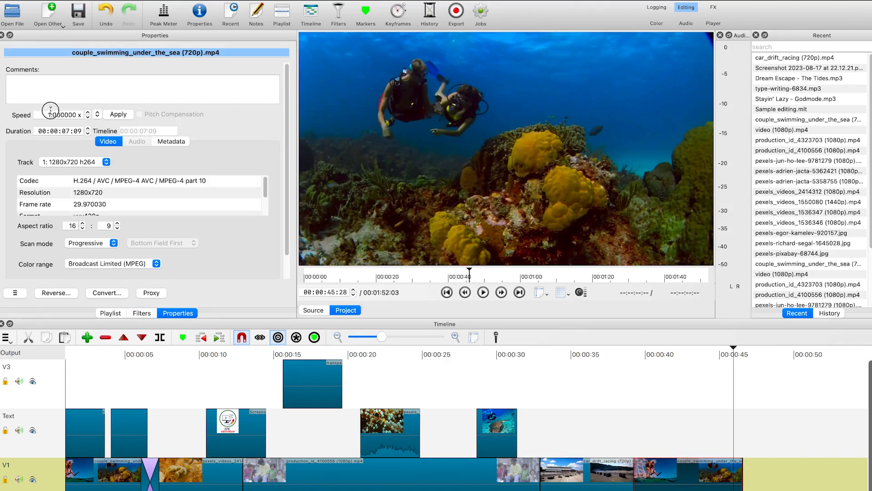
left_click(52, 118)
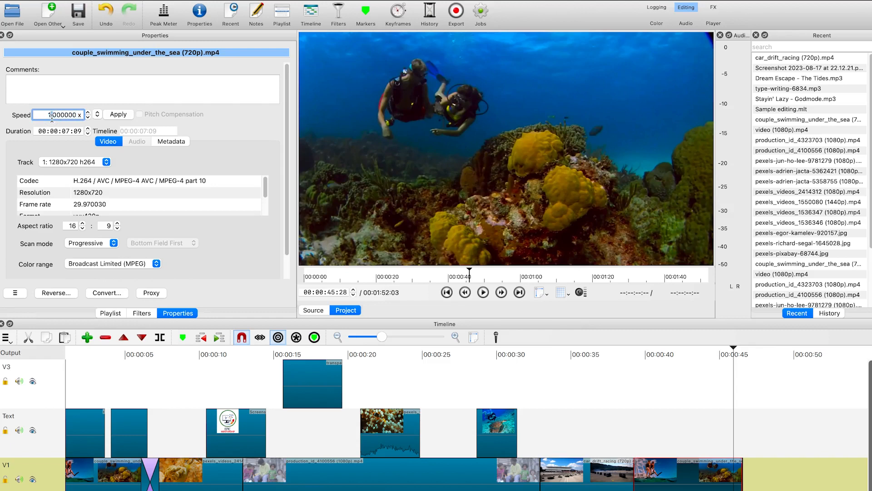
double_click(51, 118)
key("BackSpace")
key("BackSpace")
key("BackSpace")
type("1.5")
key("Return")
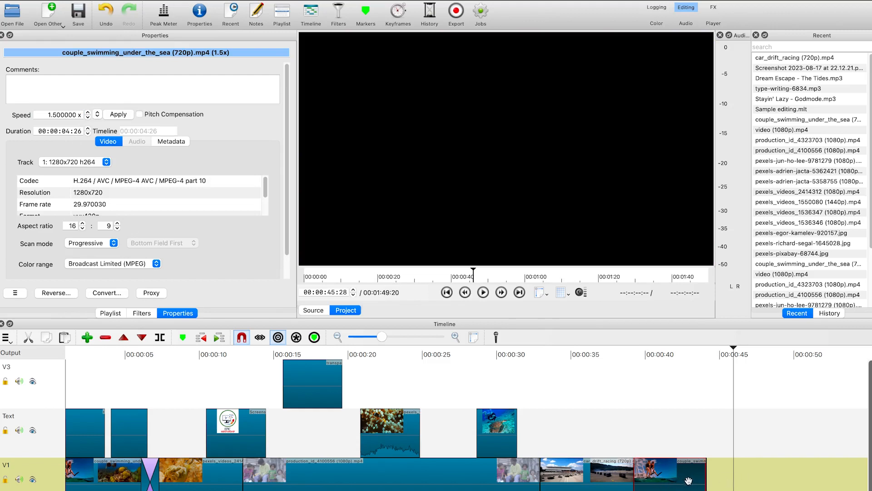
Move the playhead back to about 39 seconds and play the sped-up clip
left_click_drag(734, 346, 640, 362)
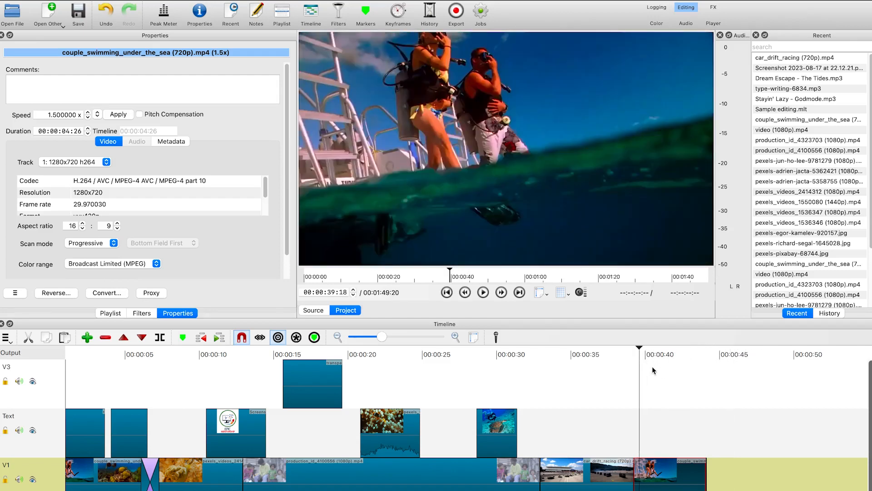
key("space")
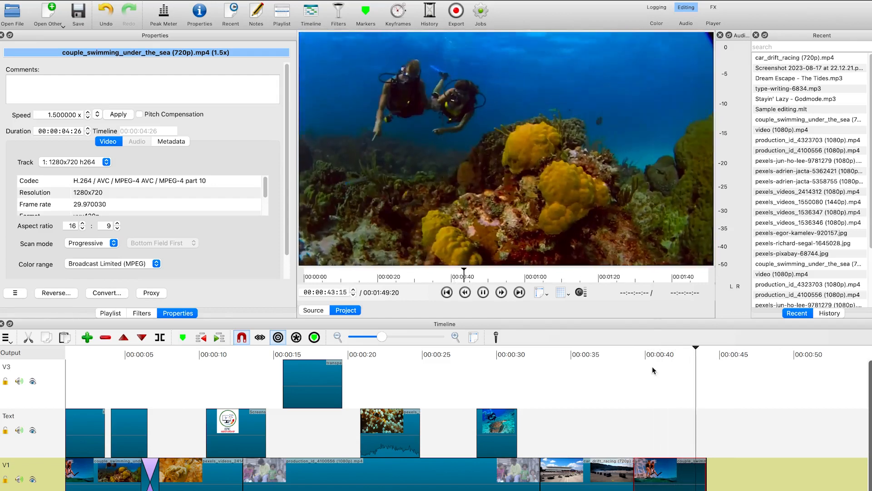
key("space")
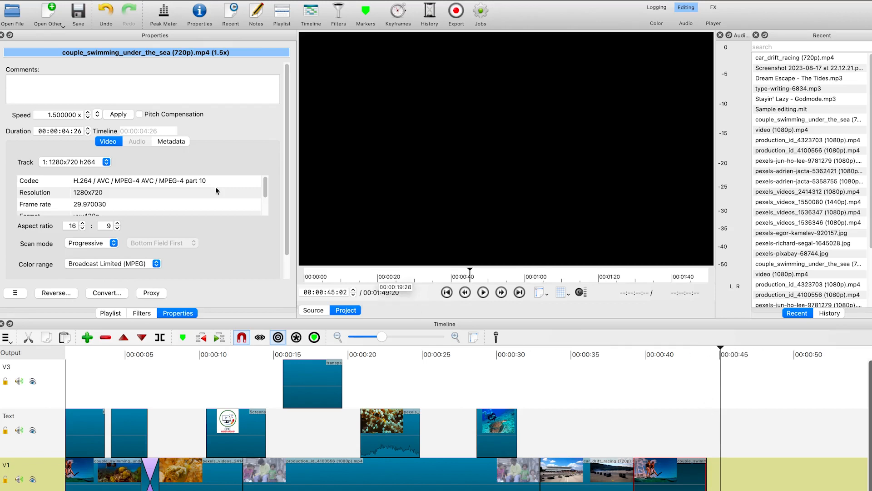
Set the last V1 clip's speed to 0.5x for slow motion
double_click(65, 114)
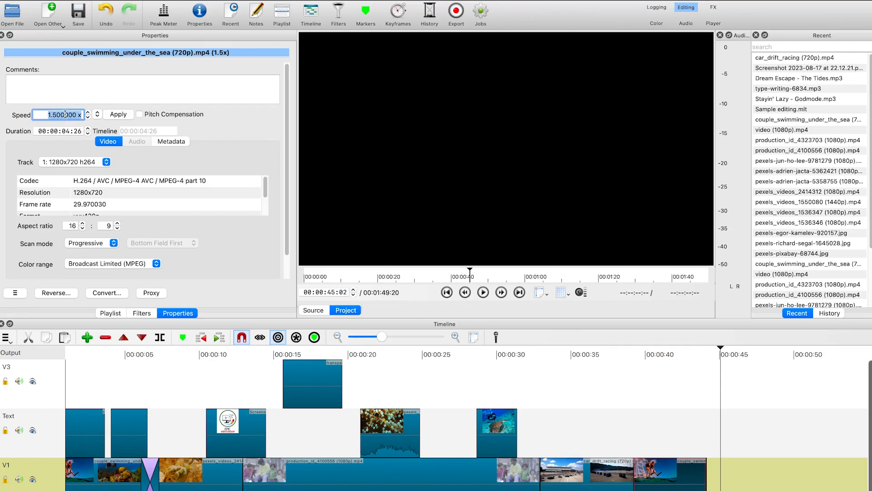
type("0.5")
key("Return")
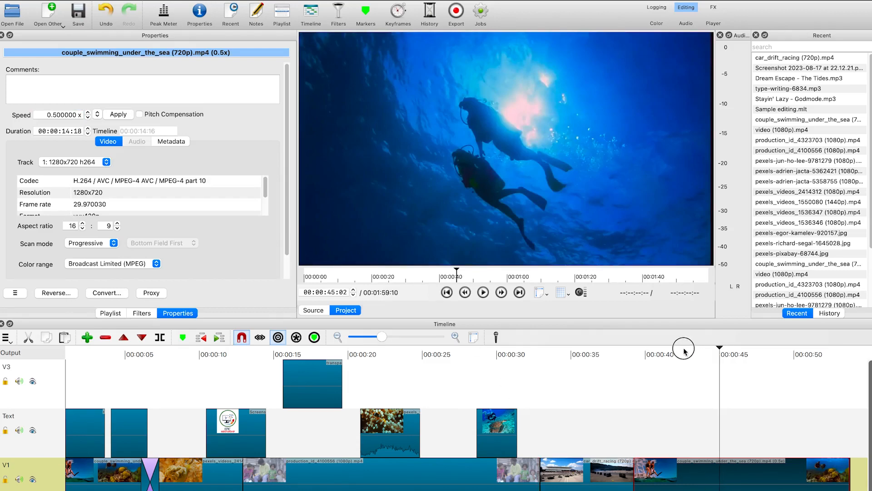
Move the playhead to about 39 seconds and play back the slow-motion clip
left_click(637, 350)
key("space")
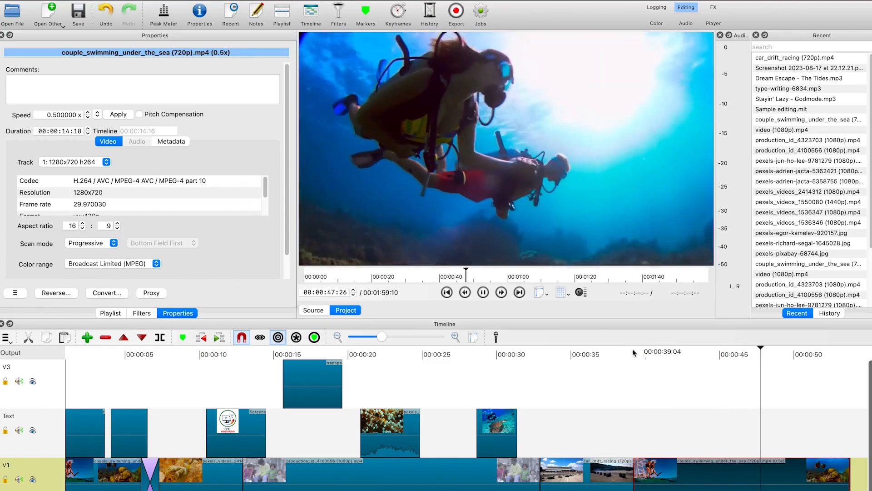
key("space")
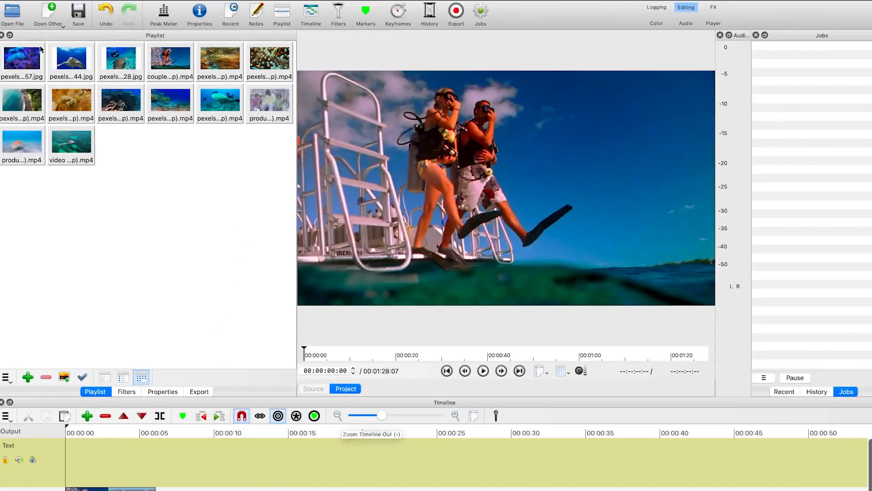
Open an audio/video device source with C922 Pro Stream Webcam as video input and RODE NT-USB as audio input
left_click(50, 15)
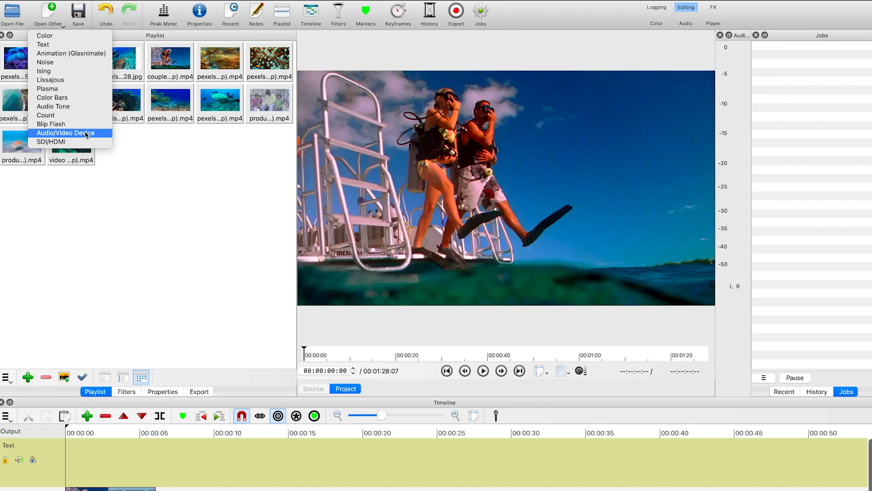
left_click(65, 133)
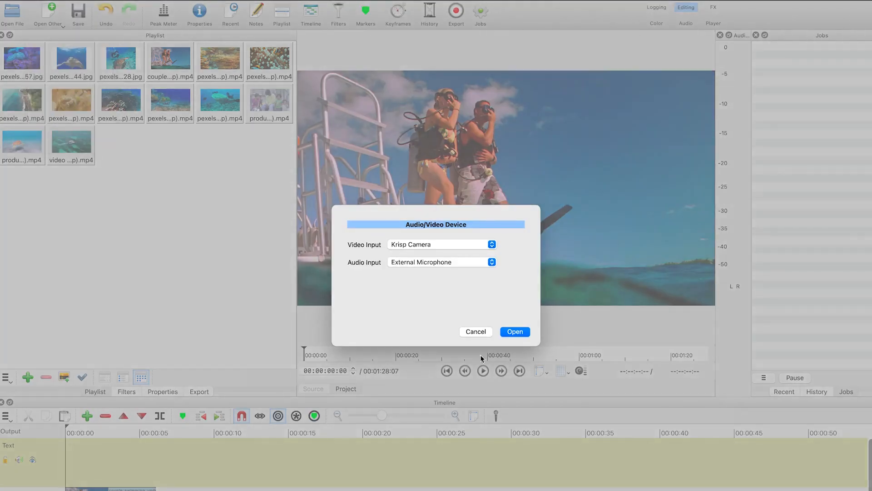
left_click(471, 245)
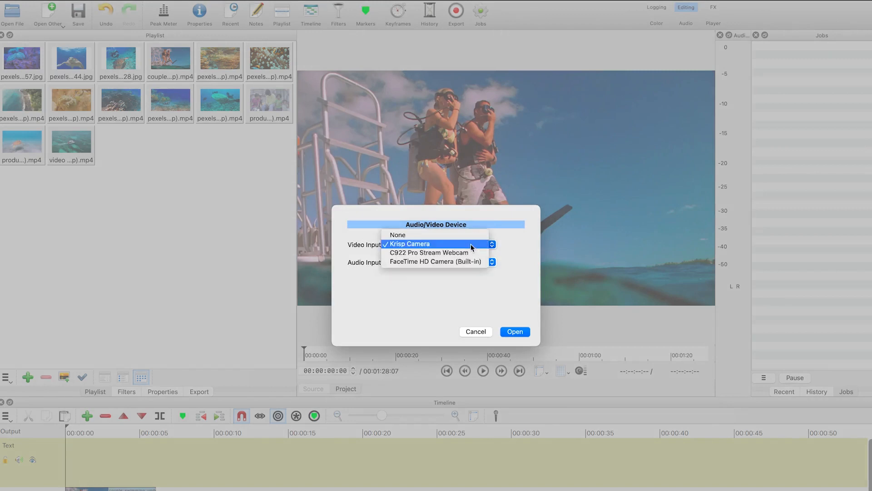
left_click(427, 252)
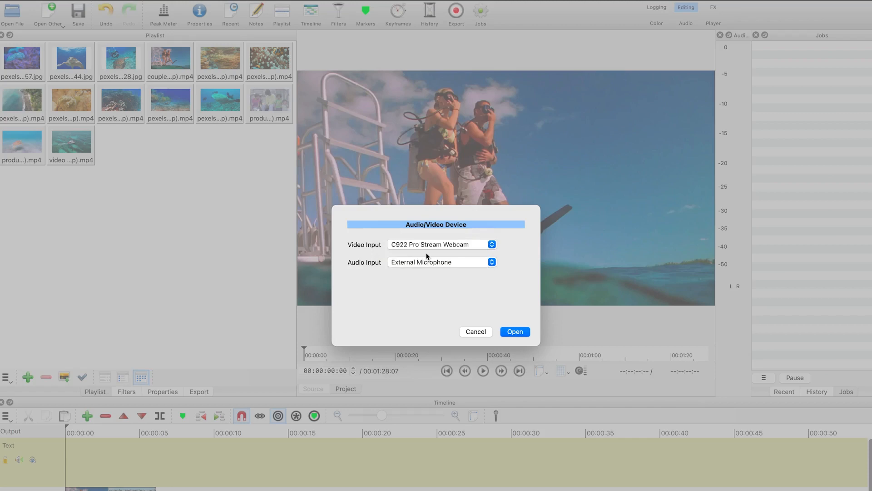
left_click(453, 260)
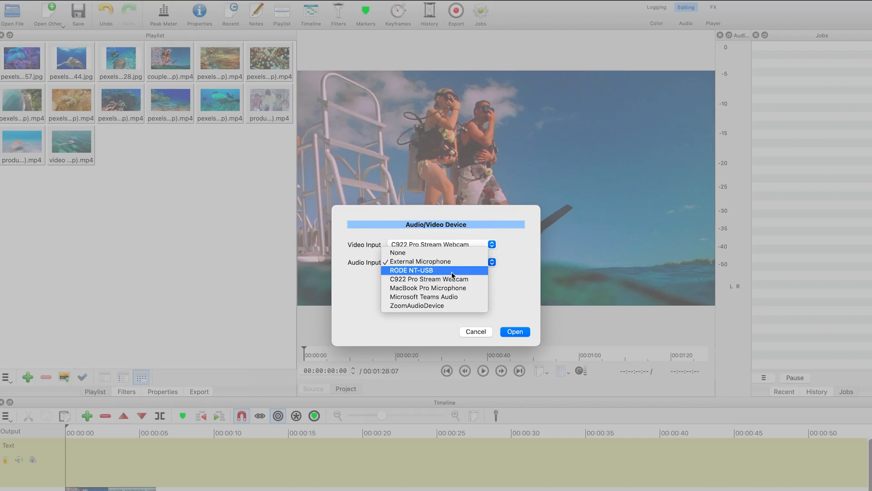
left_click(417, 271)
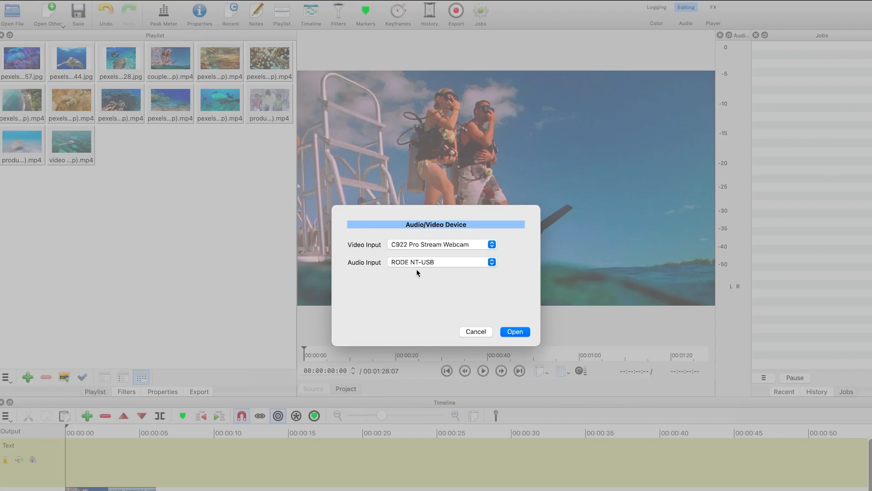
left_click(519, 332)
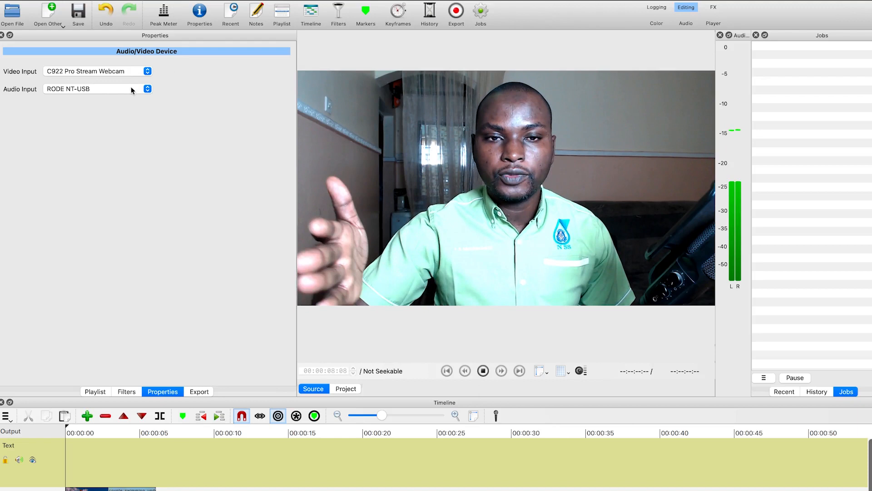
Switch the device's audio input to MacBook Pro Microphone
left_click(82, 89)
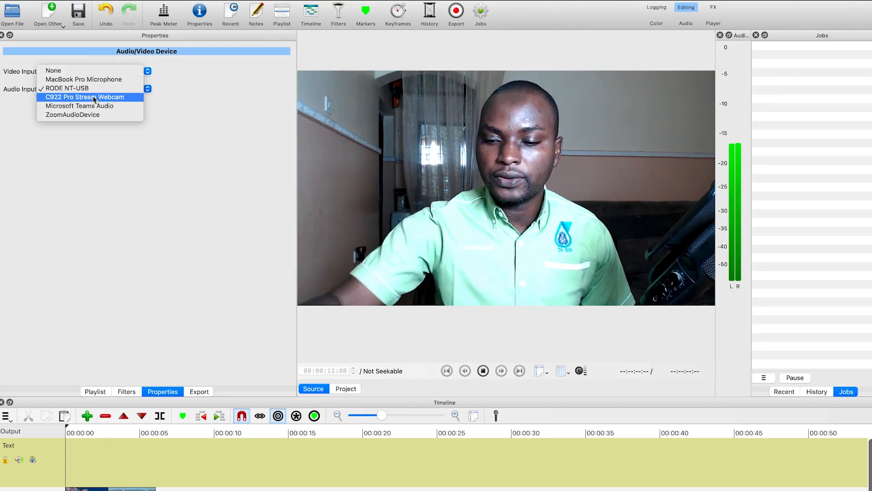
left_click(94, 80)
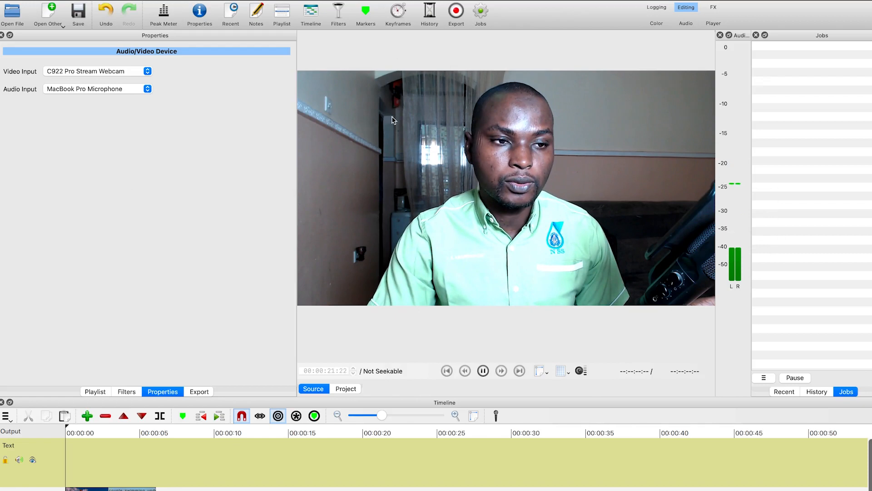
Capture the webcam to a file named Trial 1 with the H.264 Baseline Profile preset, then stop the capture
left_click(456, 11)
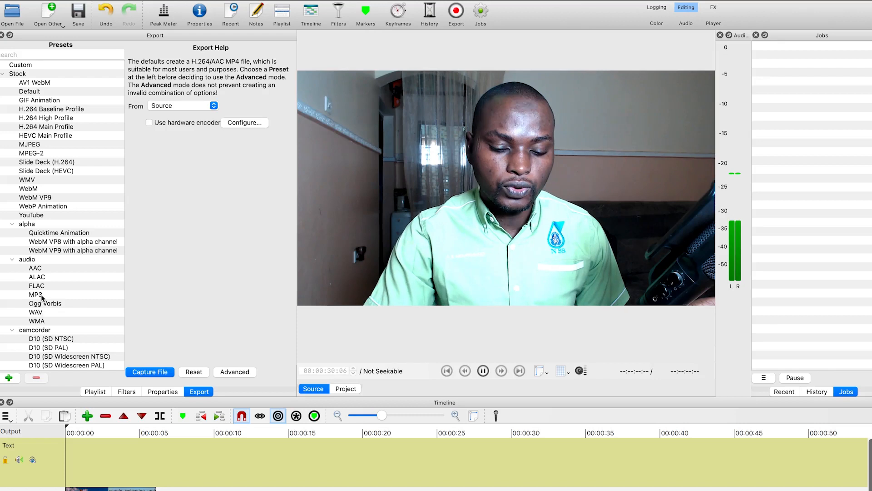
left_click(51, 110)
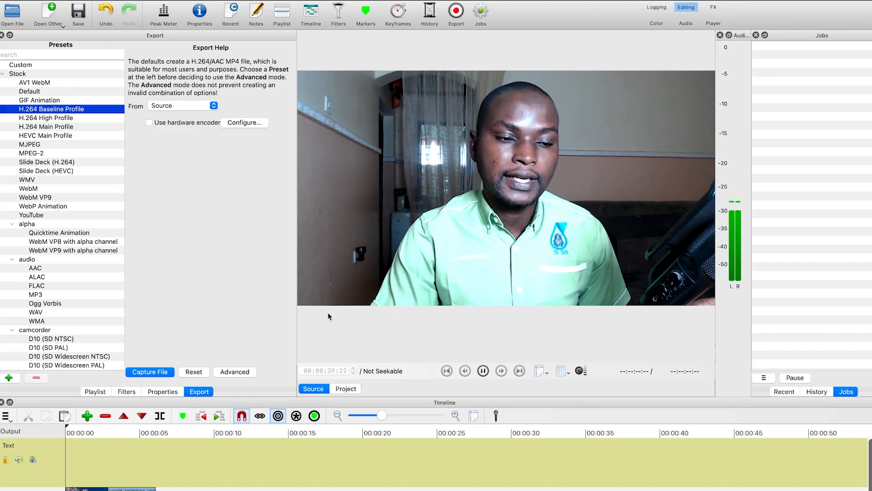
left_click(140, 376)
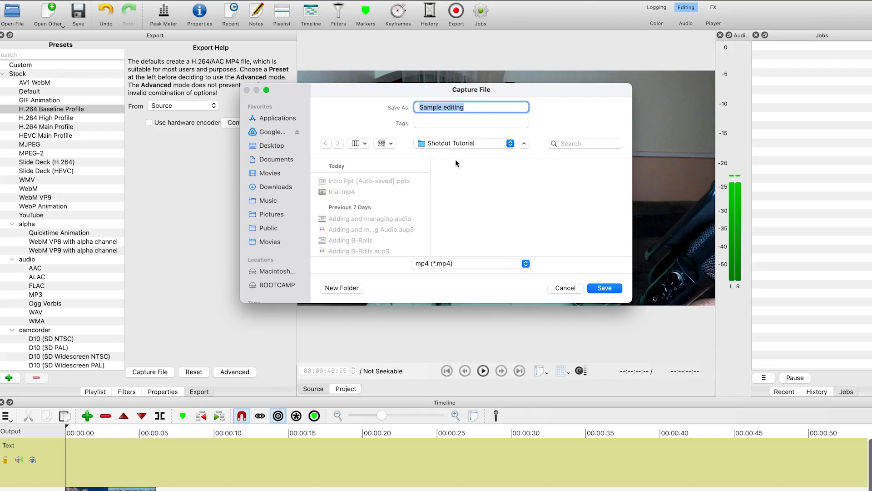
type("Trial 1")
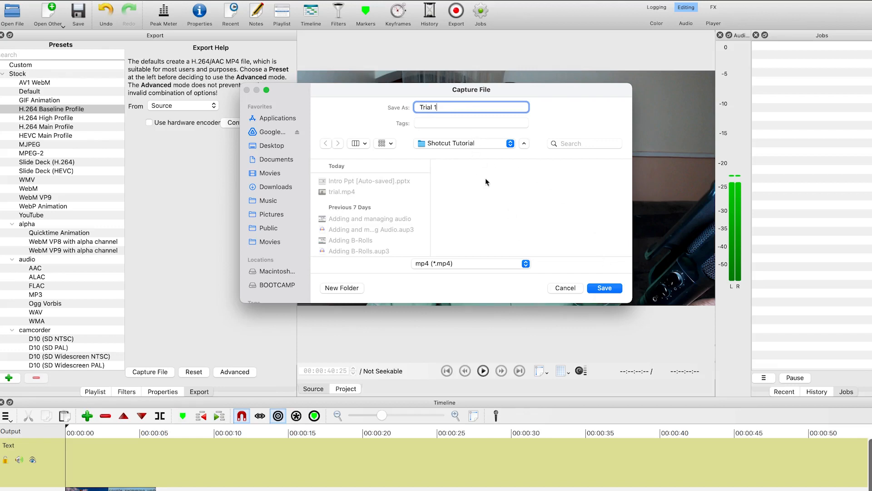
left_click(608, 288)
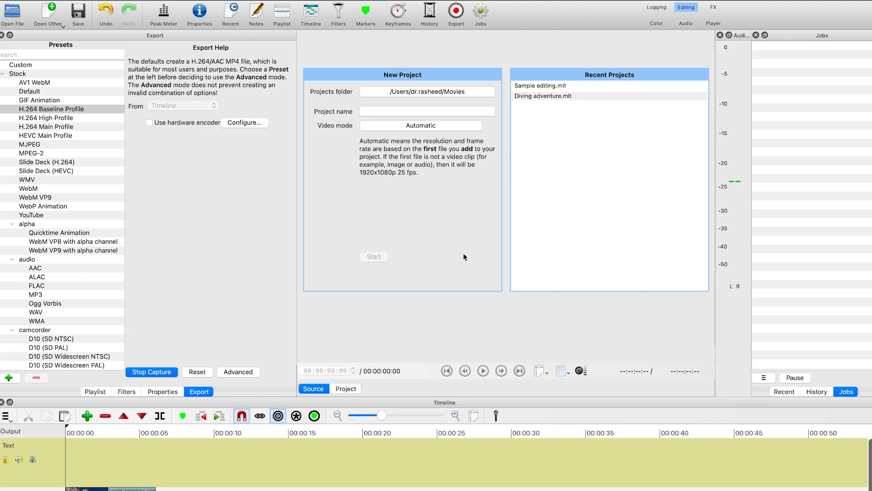
left_click(152, 372)
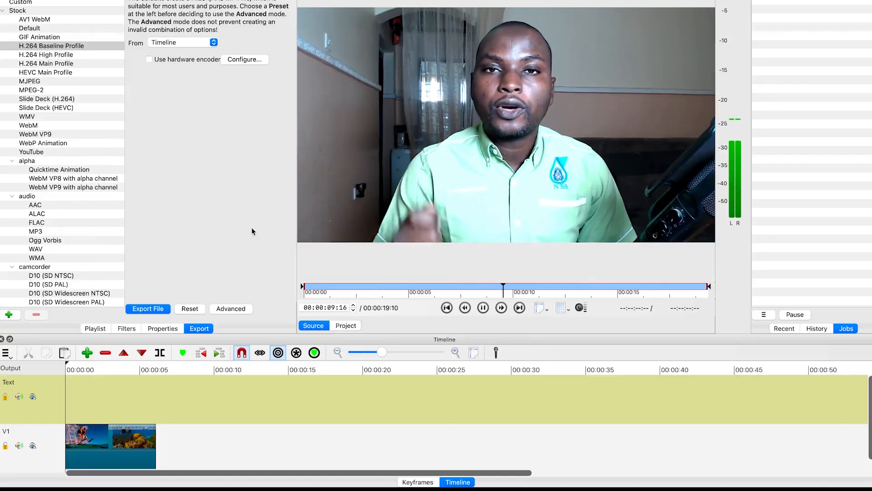
Pause the recorded clip and add a new video track to the timeline
left_click(484, 309)
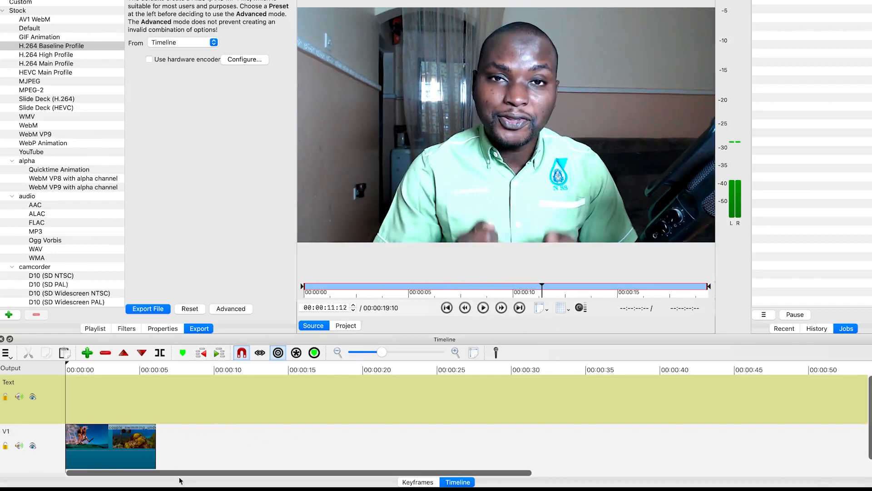
left_click_drag(42, 445, 28, 462)
right_click(39, 456)
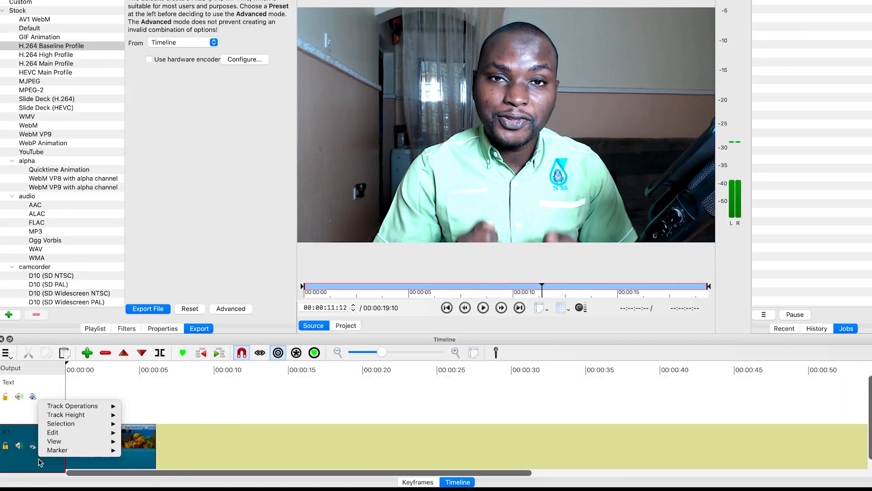
mouse_move(88, 406)
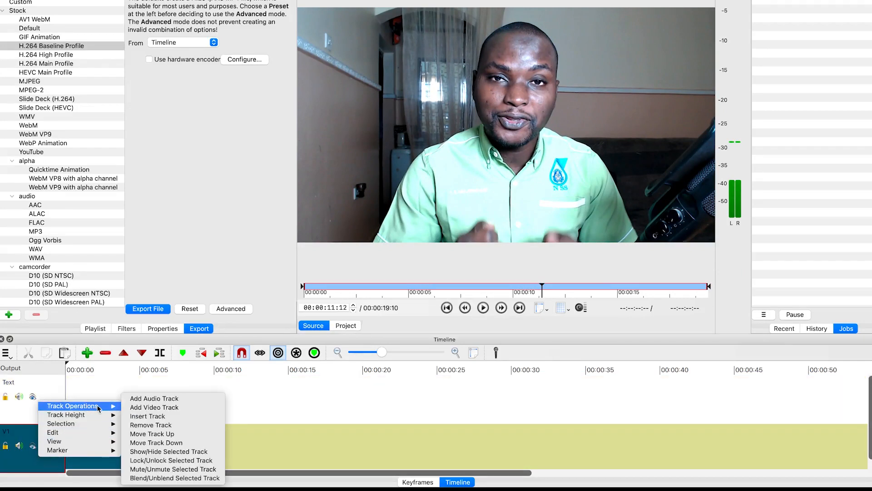
left_click(156, 407)
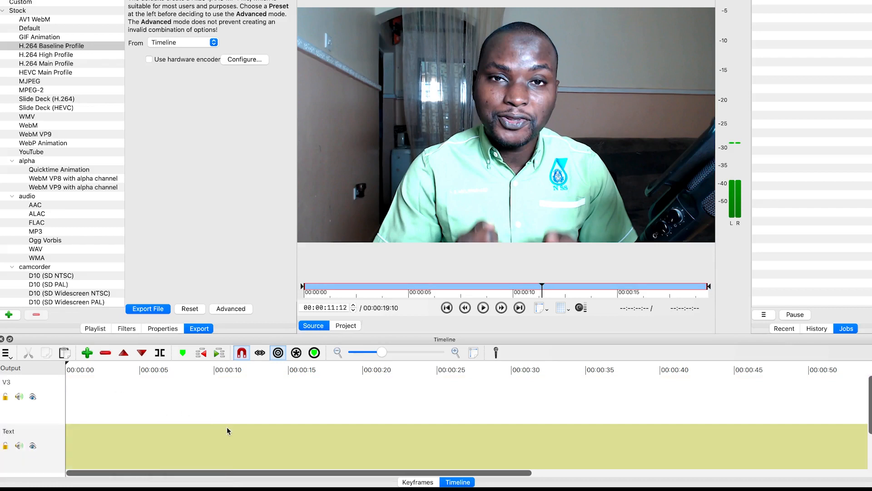
scroll(227, 431, "down", 2)
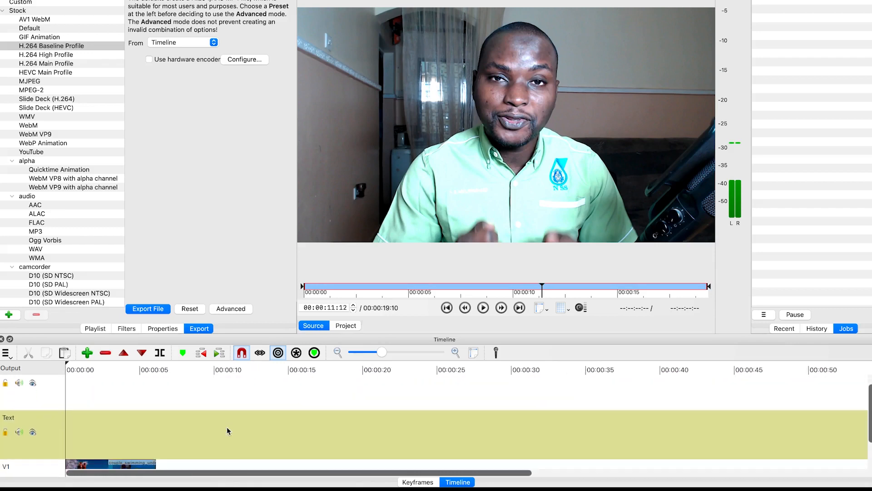
scroll(185, 443, "down", 2)
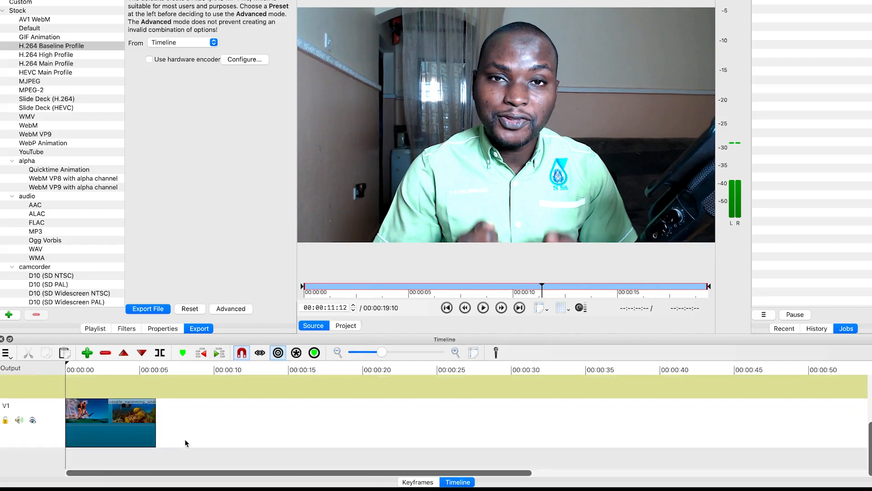
Rename the top video track to Recording
scroll(185, 447, "up", 1)
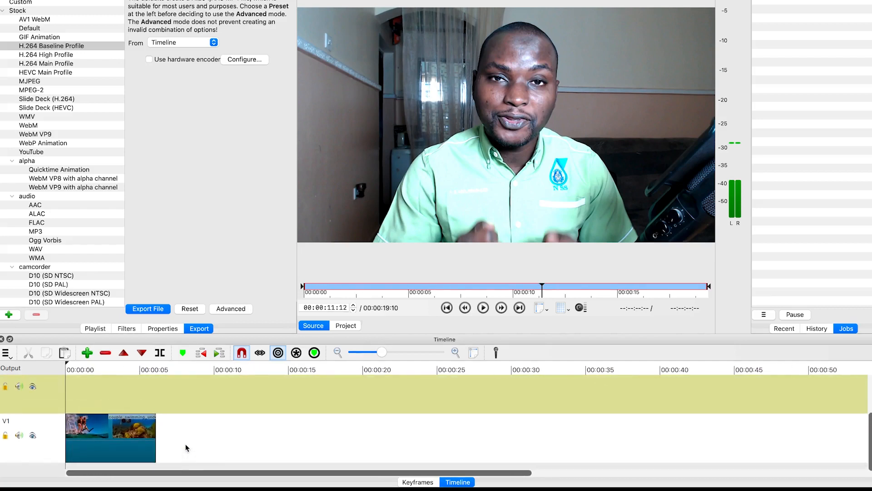
scroll(186, 448, "up", 2)
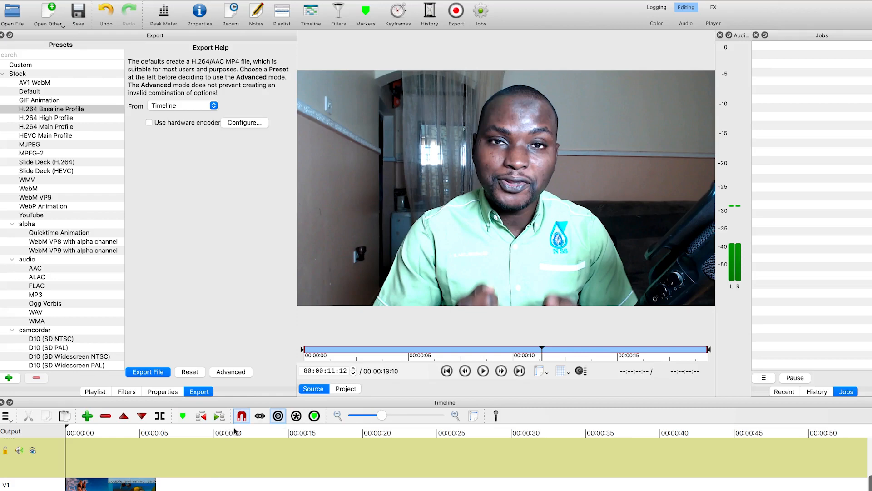
left_click_drag(250, 397, 269, 283)
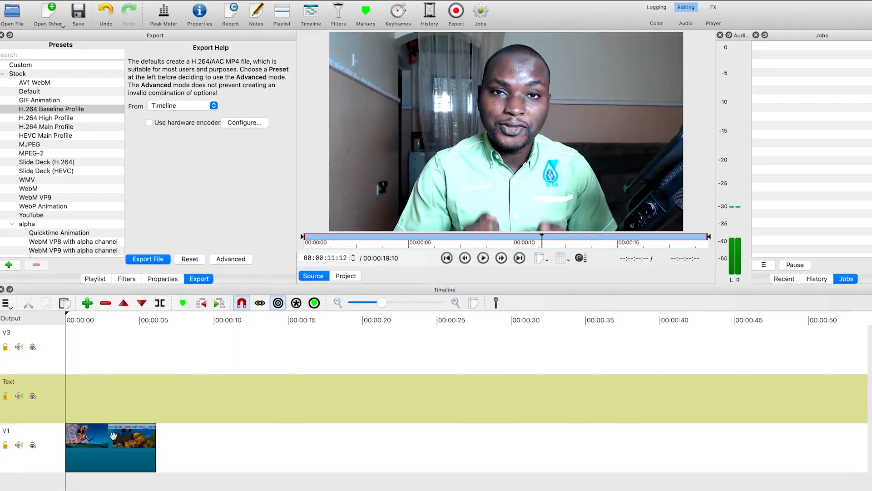
double_click(20, 335)
double_click(13, 333)
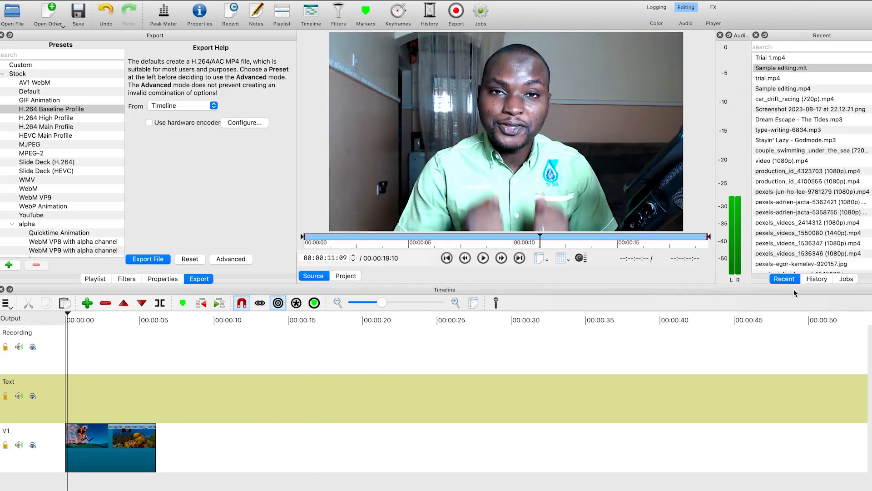
Add the Trial 1.mp4 recording to the start of the Recording track
left_click(771, 59)
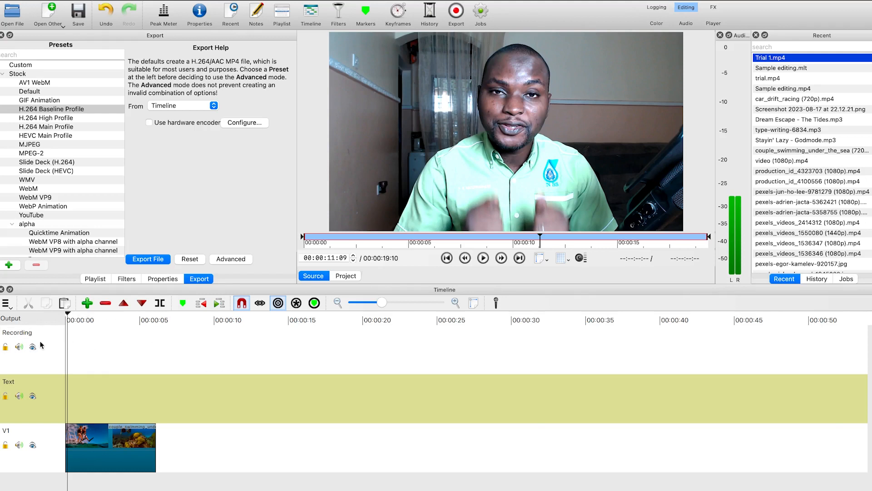
left_click_drag(473, 135, 66, 357)
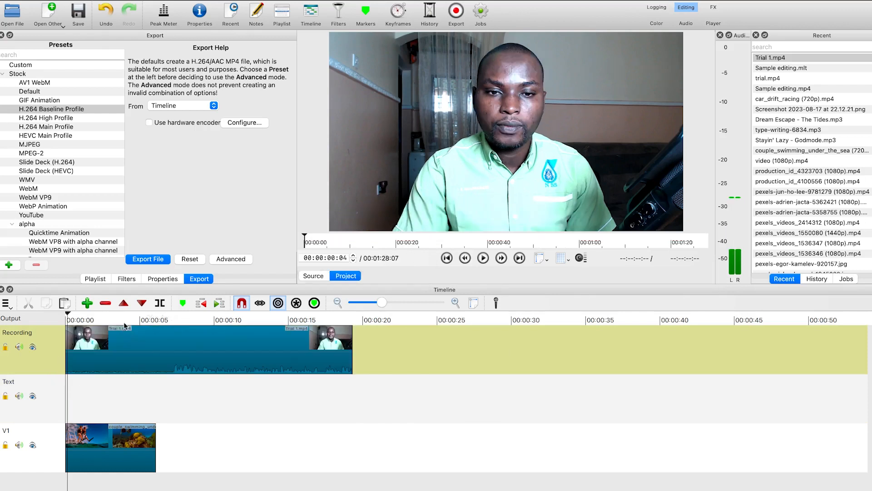
Play back the Trial 1 recording on the timeline and detach its audio
left_click(163, 321)
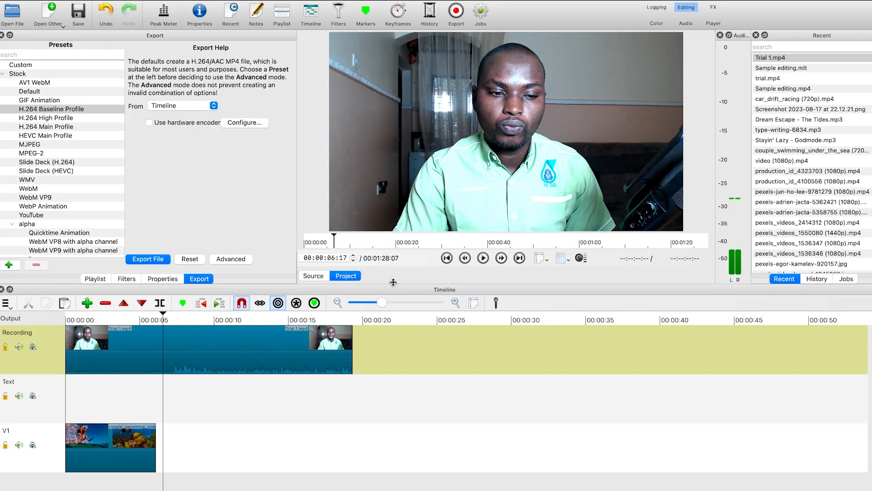
left_click(483, 258)
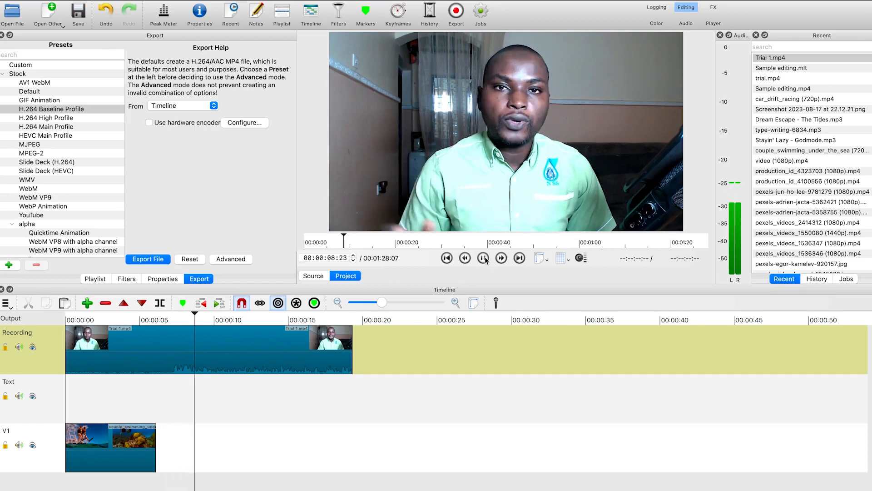
left_click(484, 258)
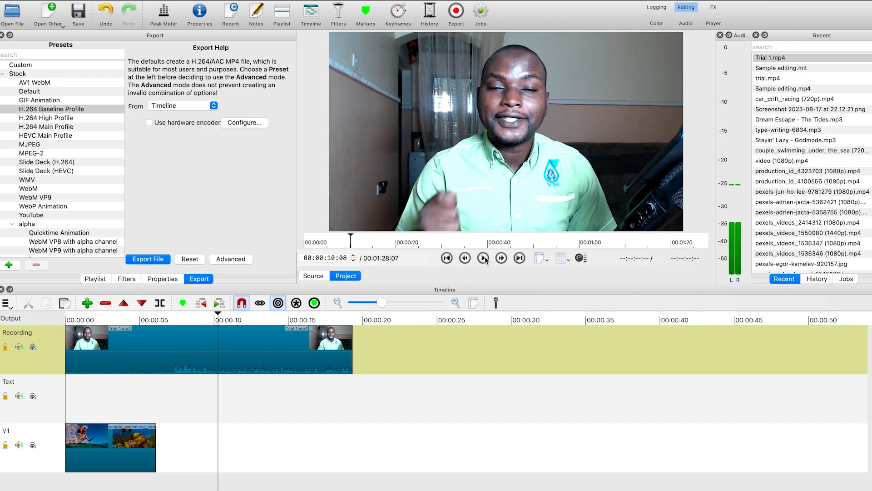
right_click(256, 361)
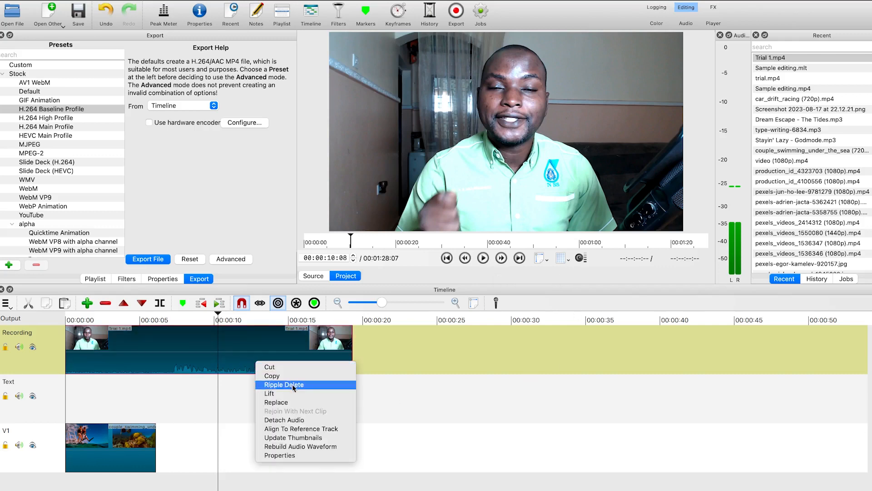
left_click(312, 420)
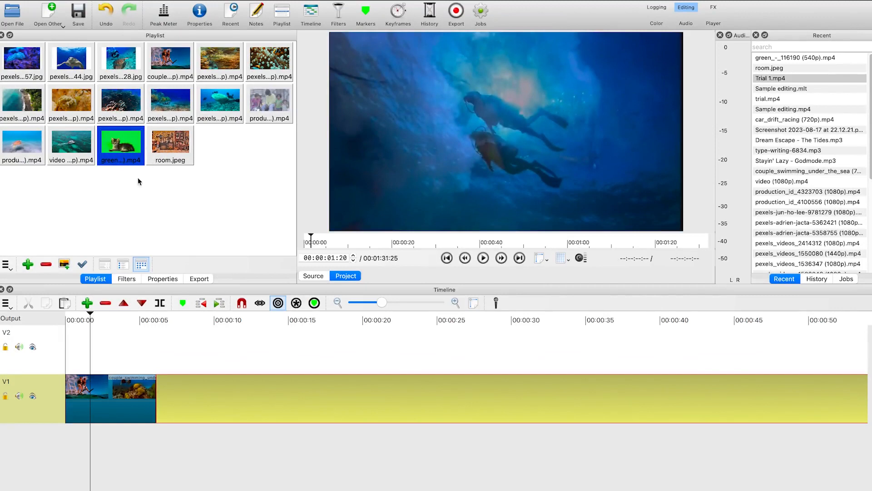
Position the green-screen kitten clip on V2 starting at about 8 seconds and preview it
left_click(203, 351)
mouse_move(203, 351)
left_mouse_down()
mouse_move(209, 364)
mouse_move(187, 355)
left_mouse_up()
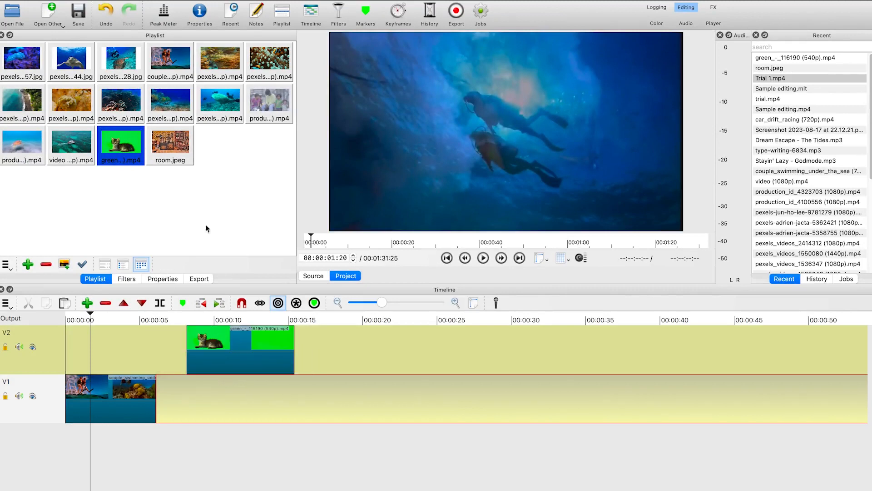
left_click(233, 321)
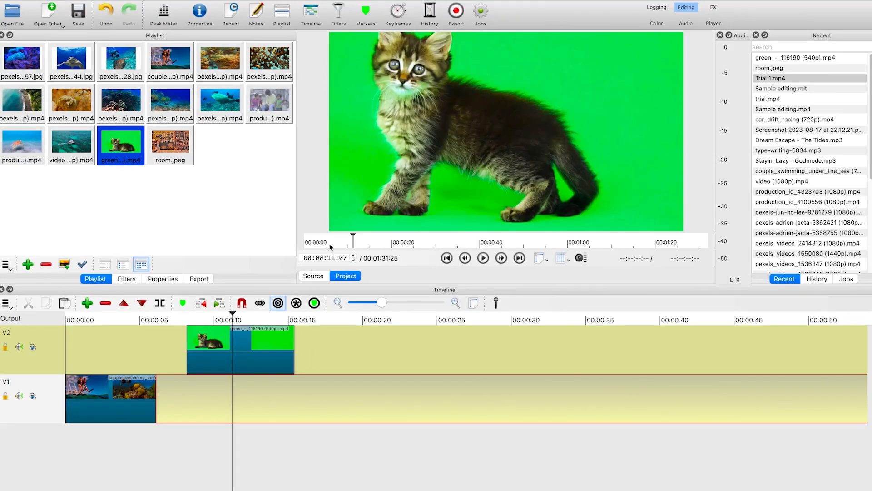
key("space")
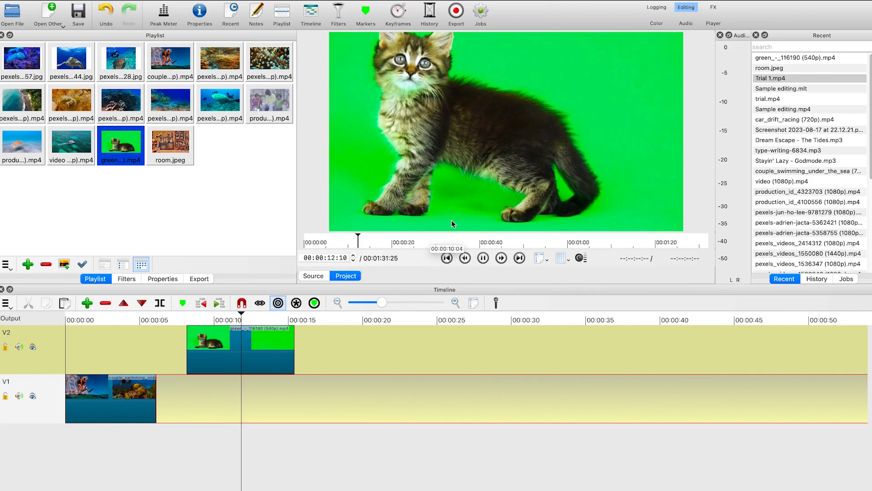
key("space")
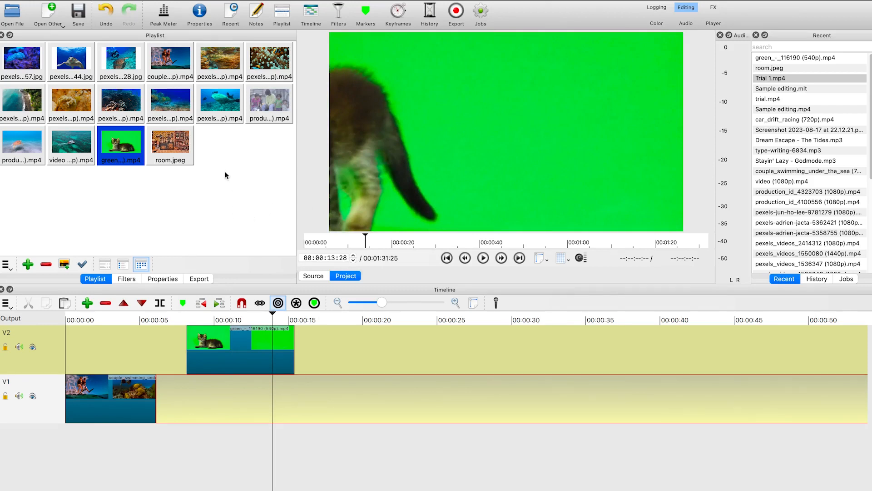
Add the room.jpeg image to V1 and align it directly beneath the kitten clip
left_click_drag(166, 158, 210, 400)
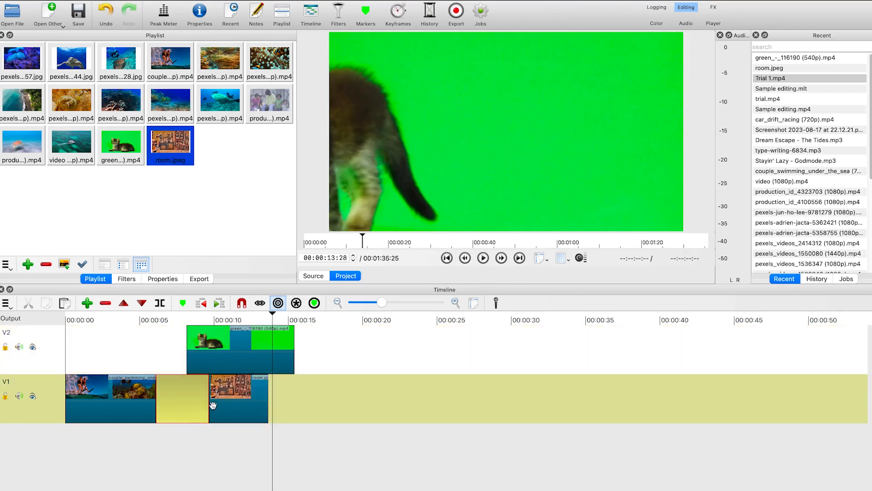
left_click(207, 401)
left_click_drag(201, 399, 300, 396)
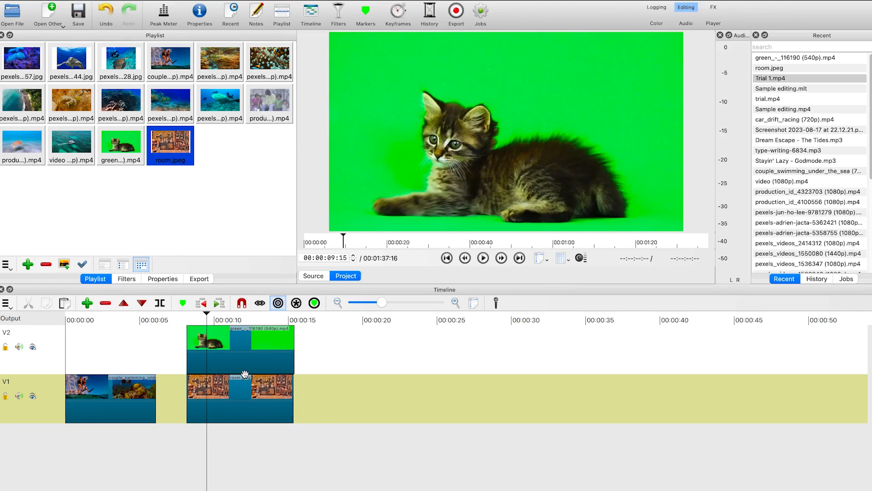
Apply the Chroma Key: Simple filter to the kitten clip
left_click(129, 279)
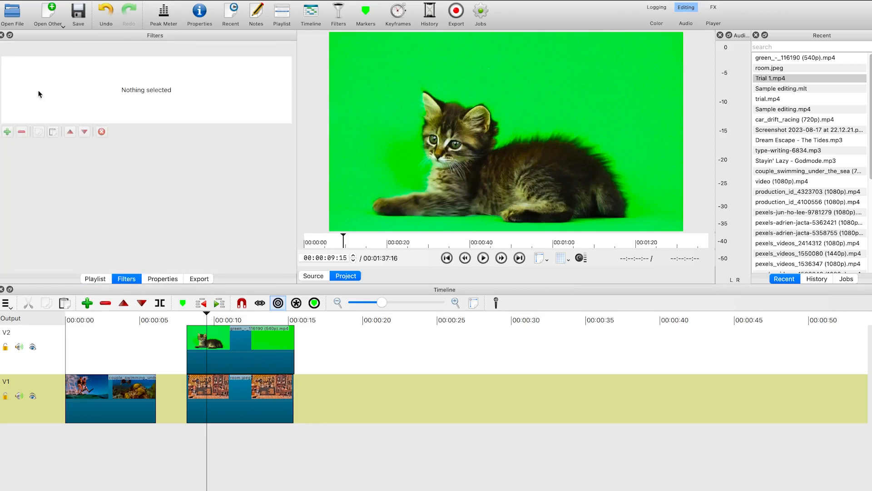
left_click(285, 339)
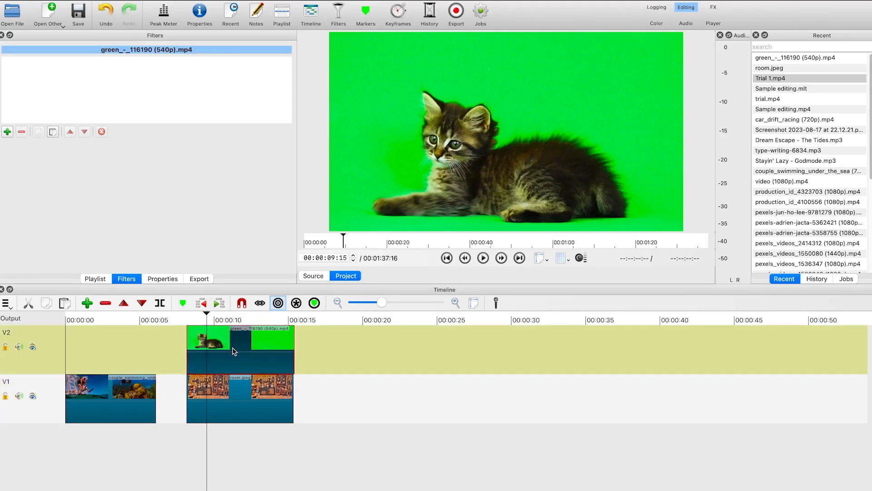
left_click(7, 131)
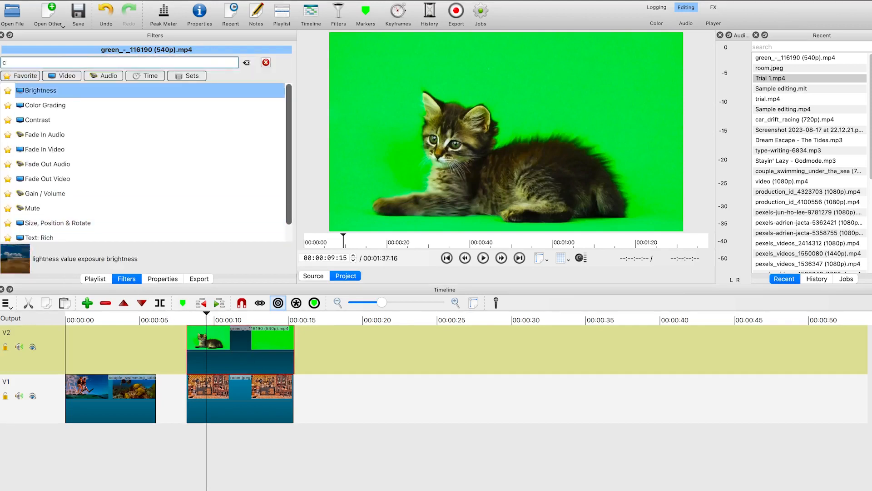
type("hr")
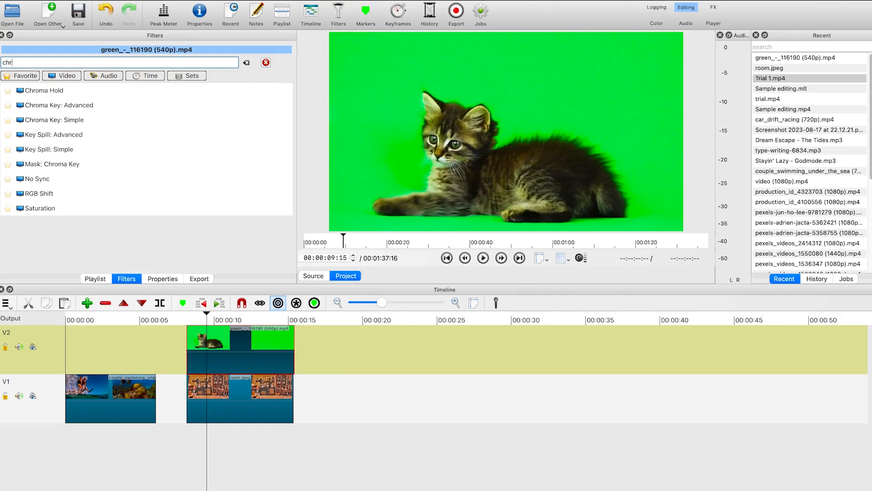
type("oma")
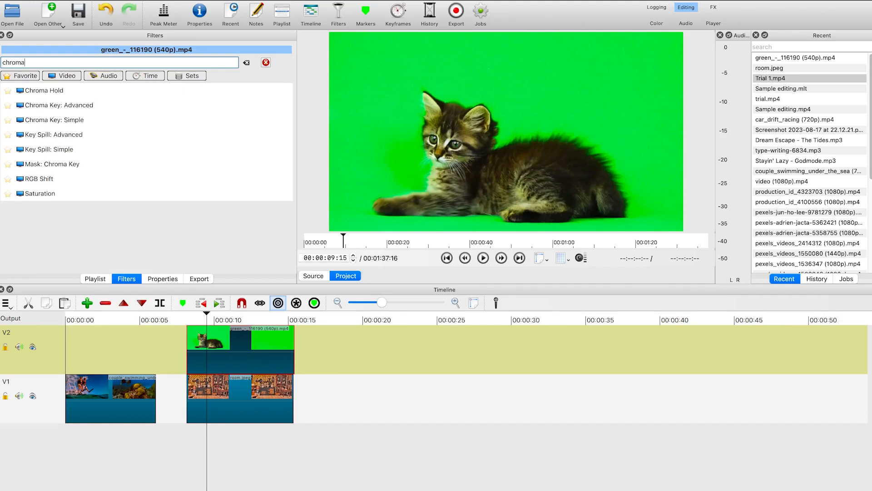
left_click(90, 121)
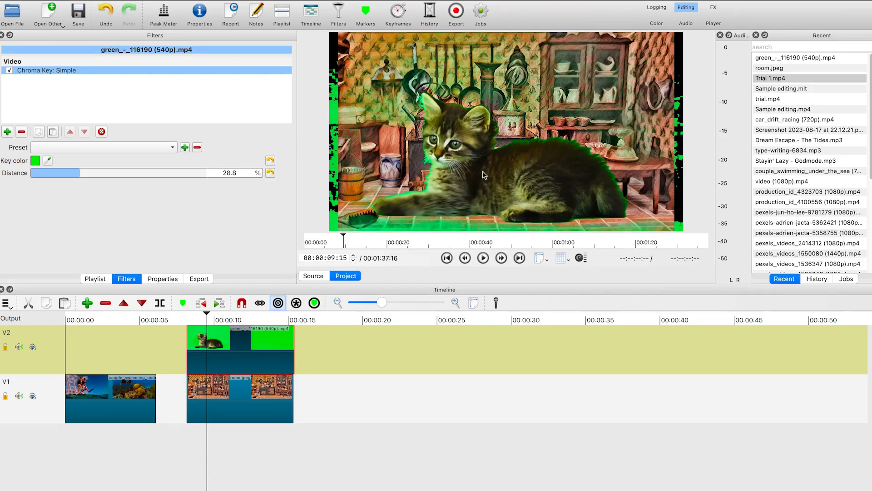
Set the chroma key Distance to 46.1% and preview the keyed composite
left_click(84, 173)
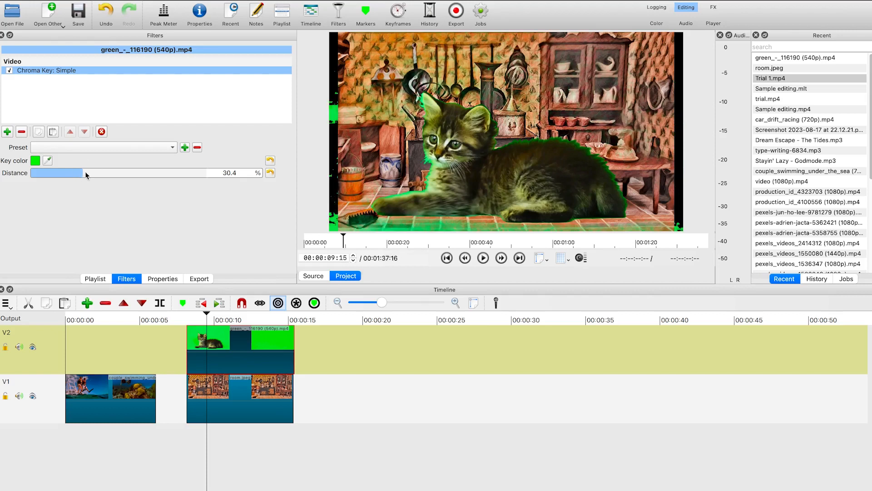
left_click(90, 173)
left_click(97, 173)
left_click(101, 174)
left_click(111, 176)
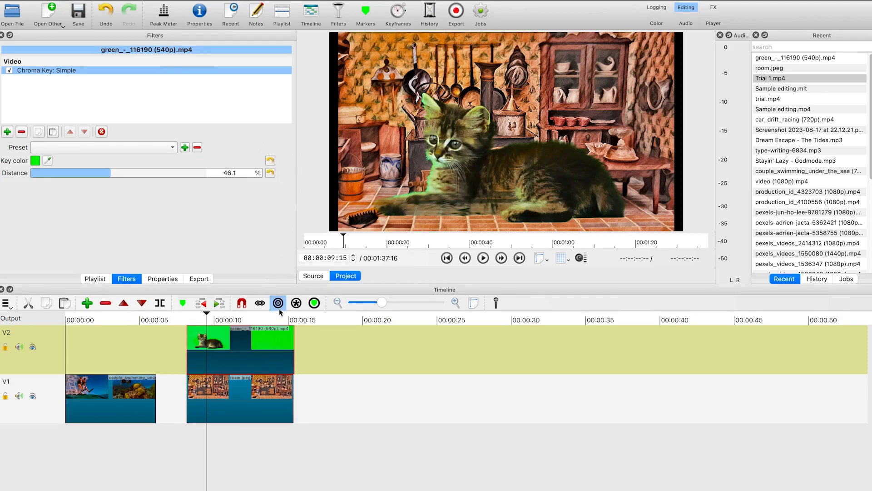
left_click_drag(207, 313, 186, 313)
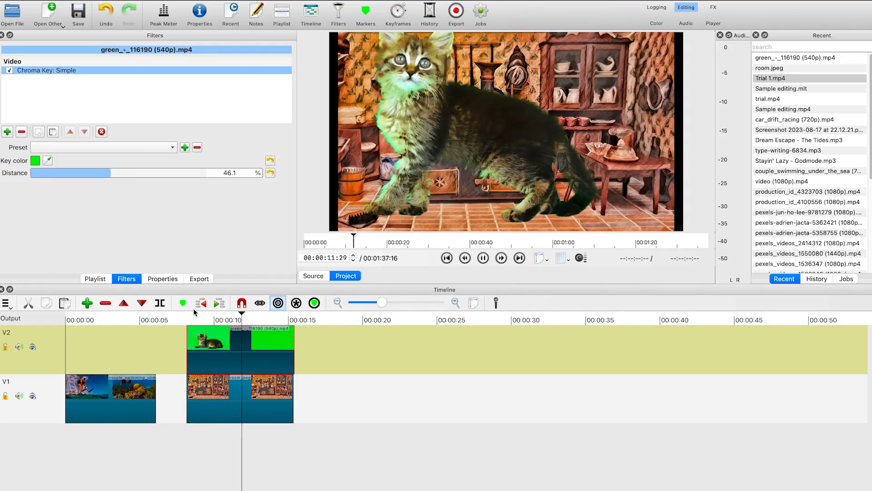
key("space")
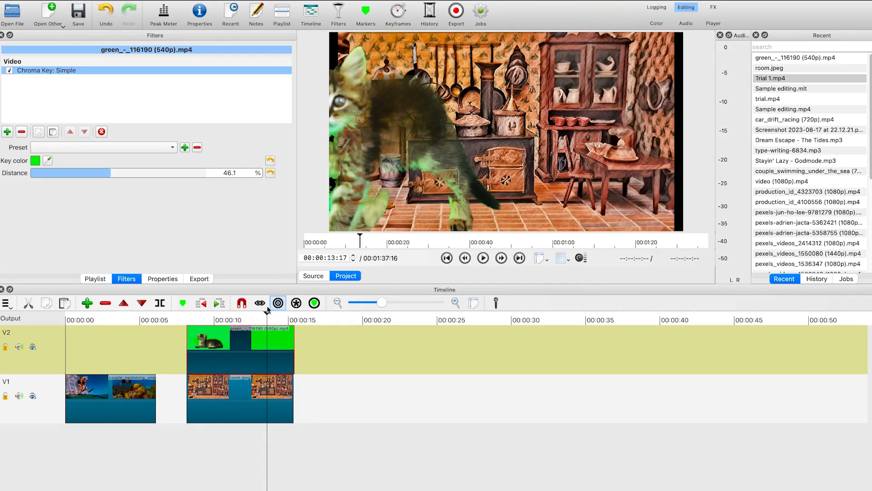
left_click_drag(267, 313, 234, 309)
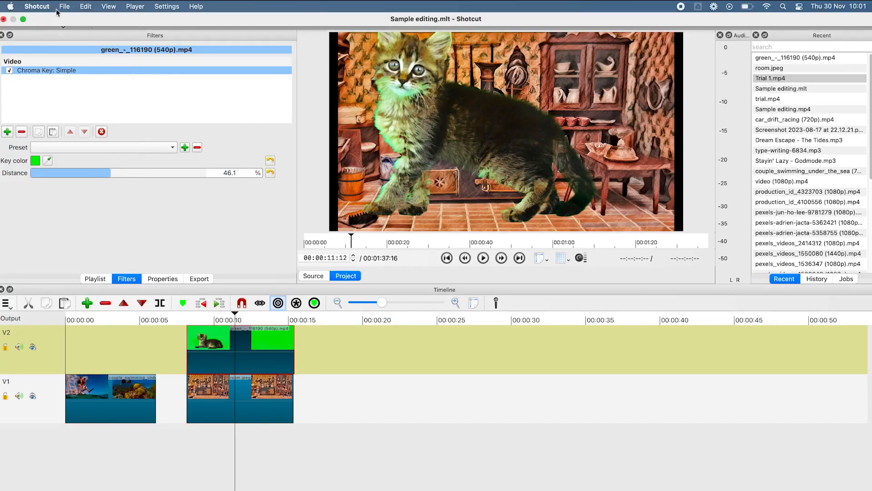
Start a new project without saving changes to the current one
left_click(65, 6)
left_click(86, 21)
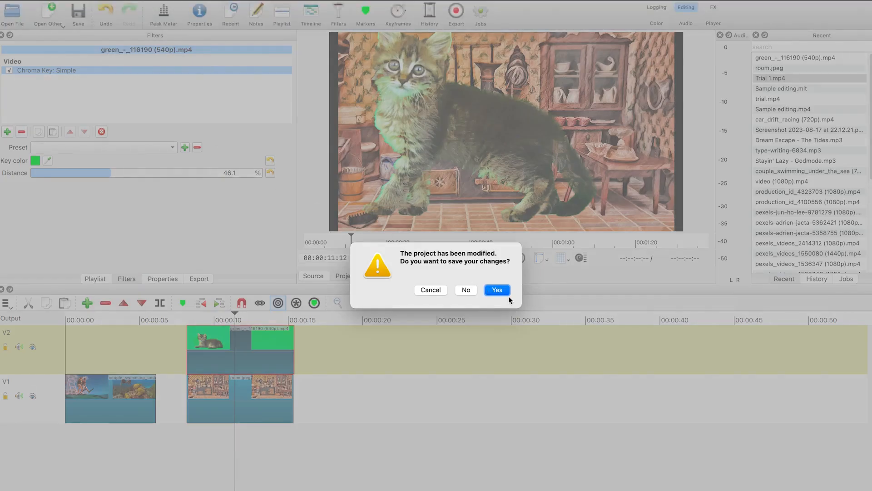
left_click(466, 290)
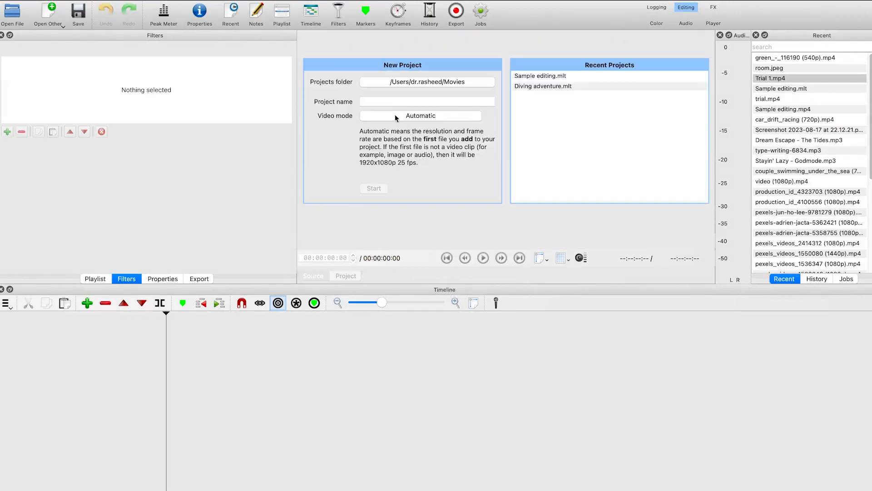
Set the projects folder to the Shotcut Tutorial folder on the Desktop
left_click(461, 84)
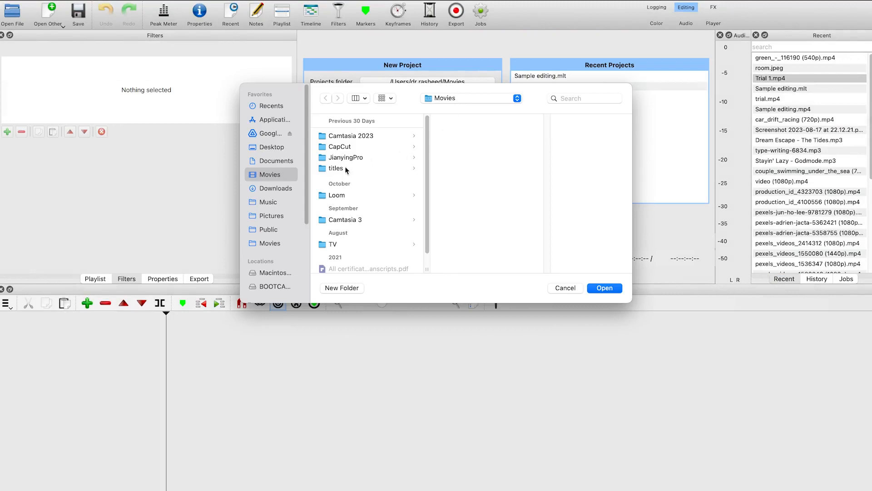
left_click(272, 147)
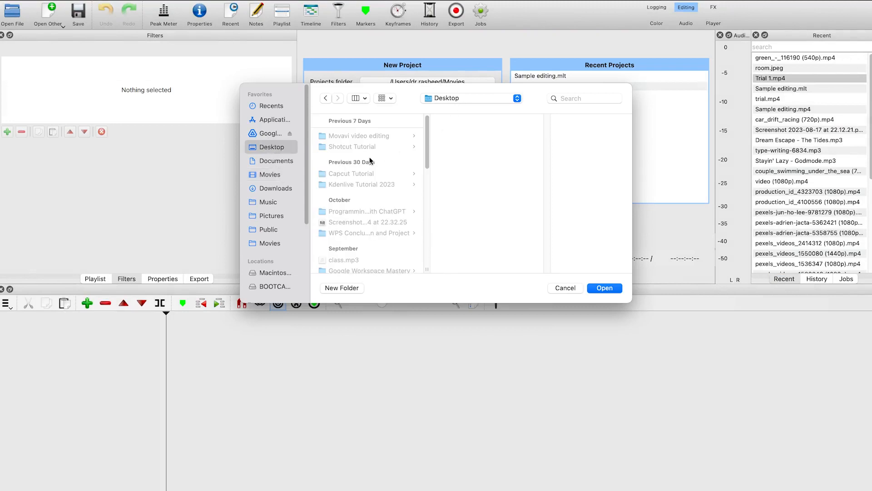
left_click(361, 146)
left_click(572, 289)
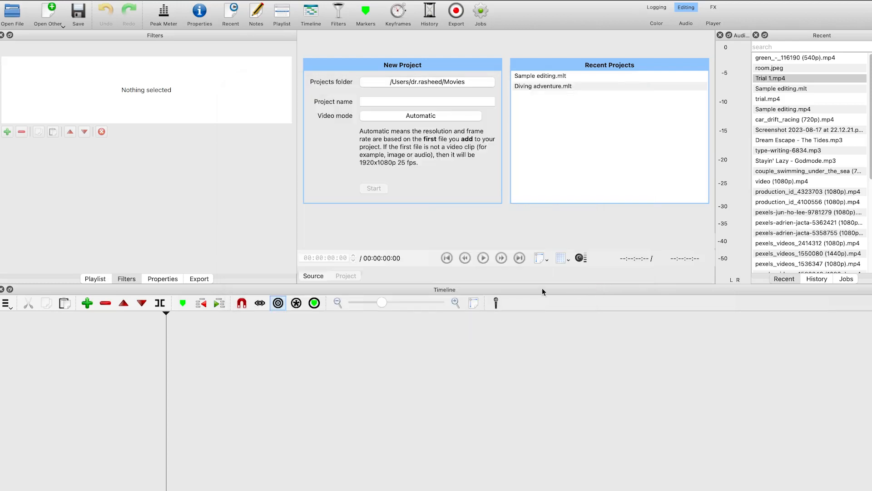
Name the project complete video editing tutorial and start it
left_click(422, 101)
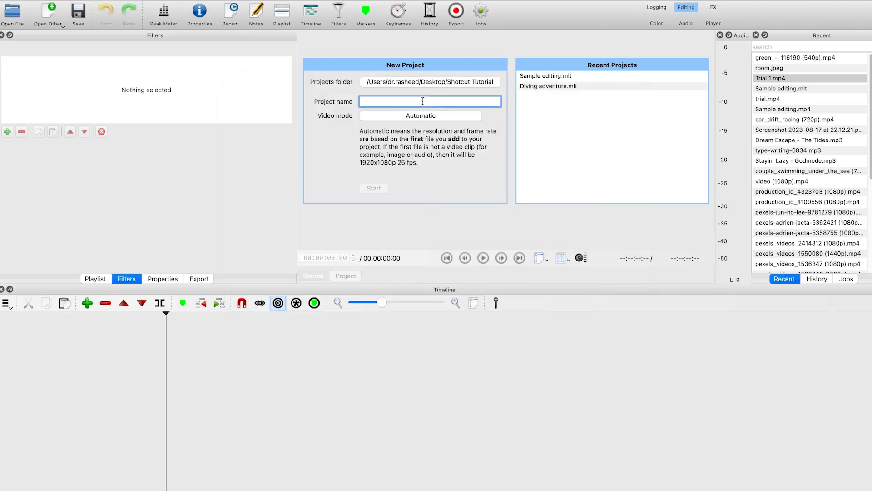
type("complete video editing tutorial")
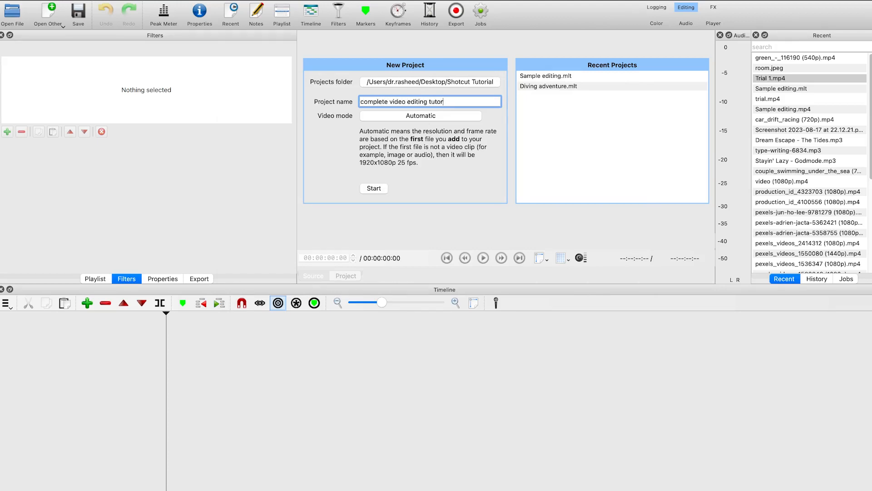
left_click(374, 188)
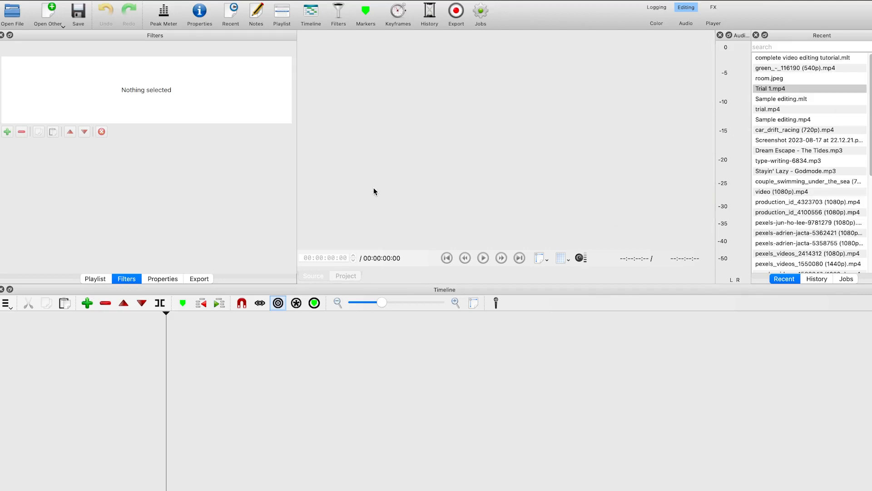
Import all twelve video clips from the Media Videos folder into the playlist
mouse_move(402, 1)
left_click(92, 279)
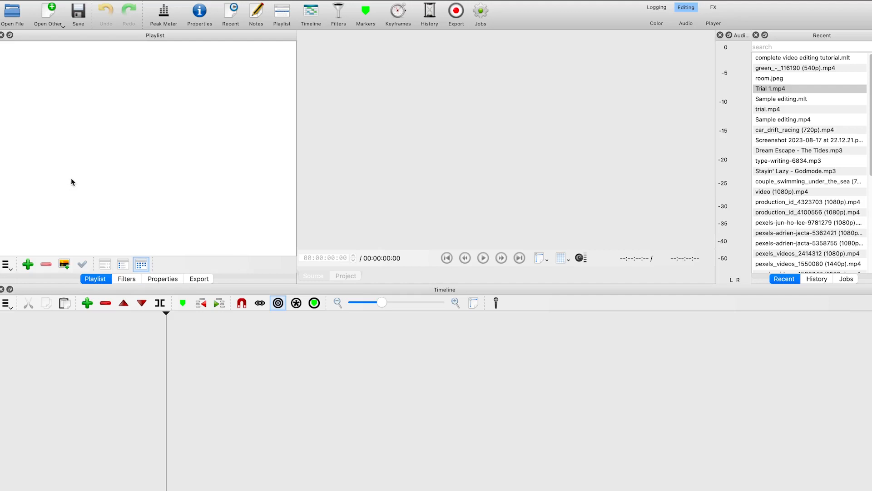
left_click(19, 22)
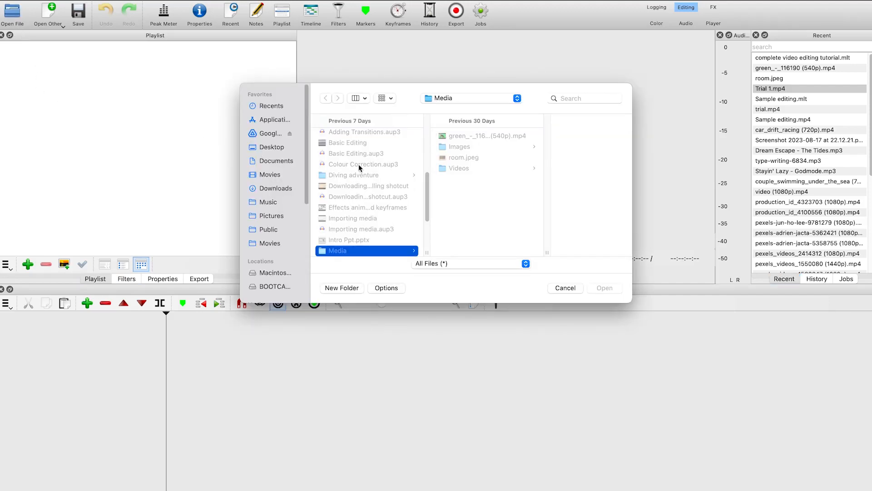
left_click(476, 168)
left_click(541, 171)
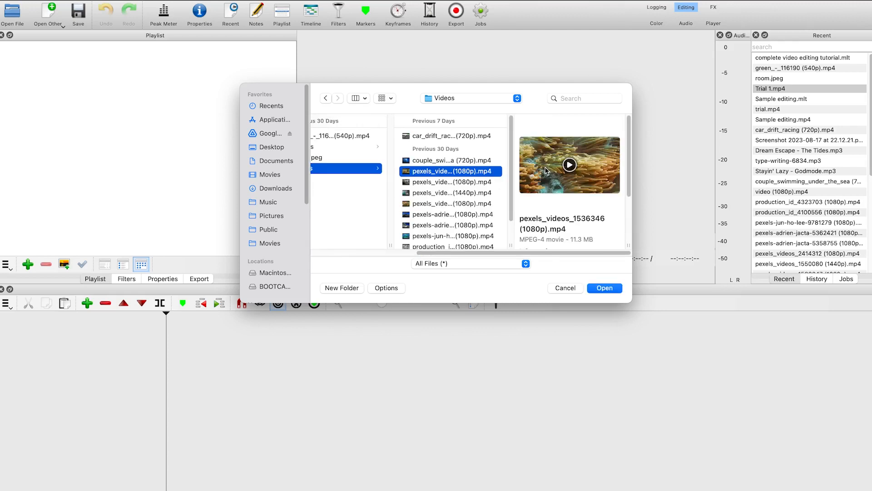
left_click(449, 135)
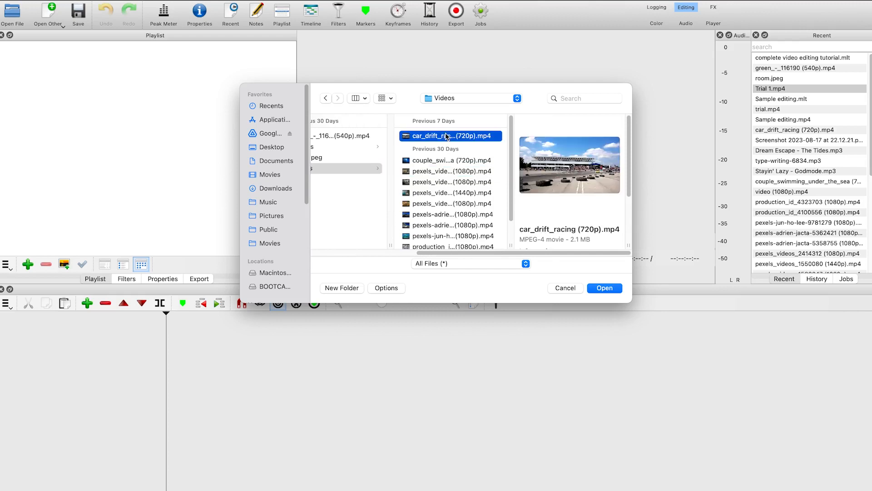
scroll(462, 194, "down", 3)
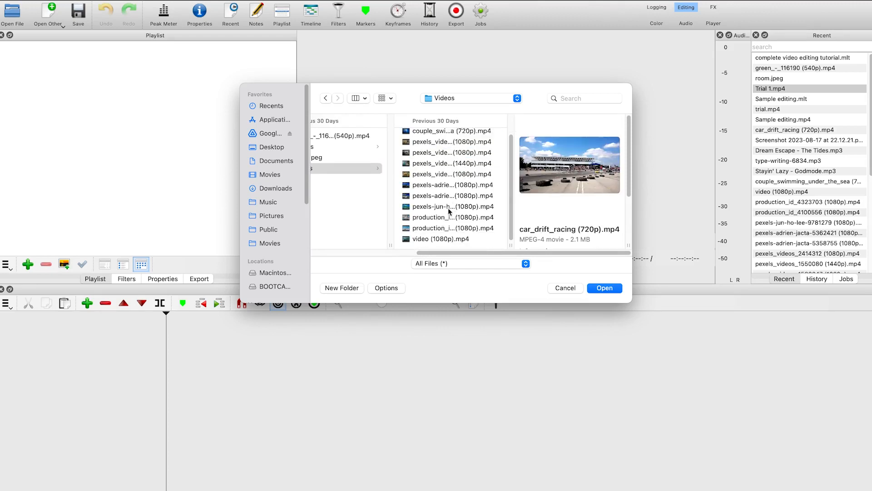
left_click(429, 239, "shift")
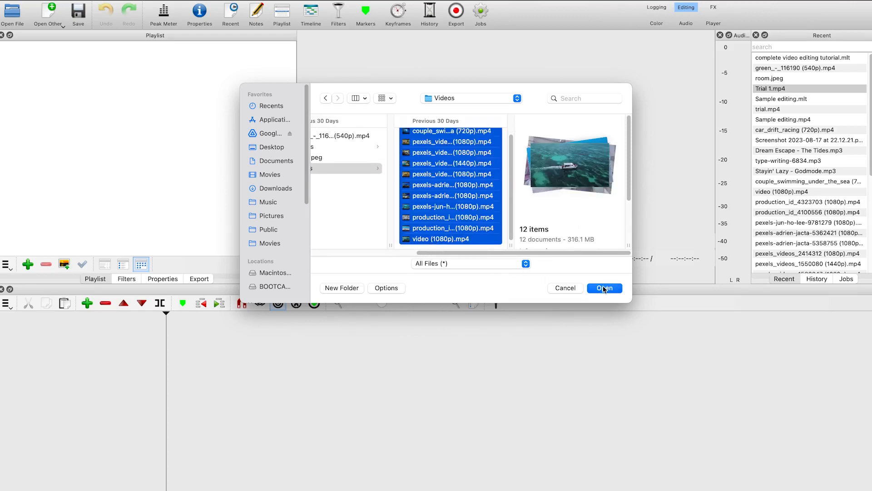
left_click(605, 287)
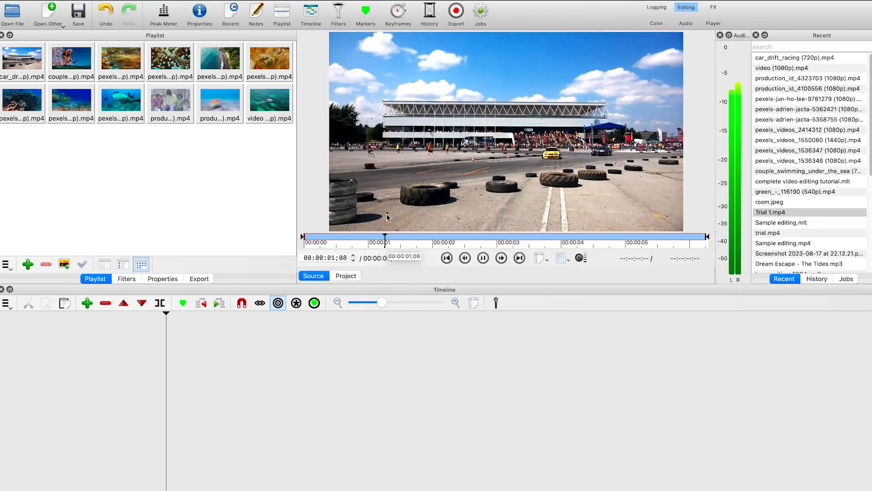
Import the three images from the Media Images folder into the playlist
left_click(483, 258)
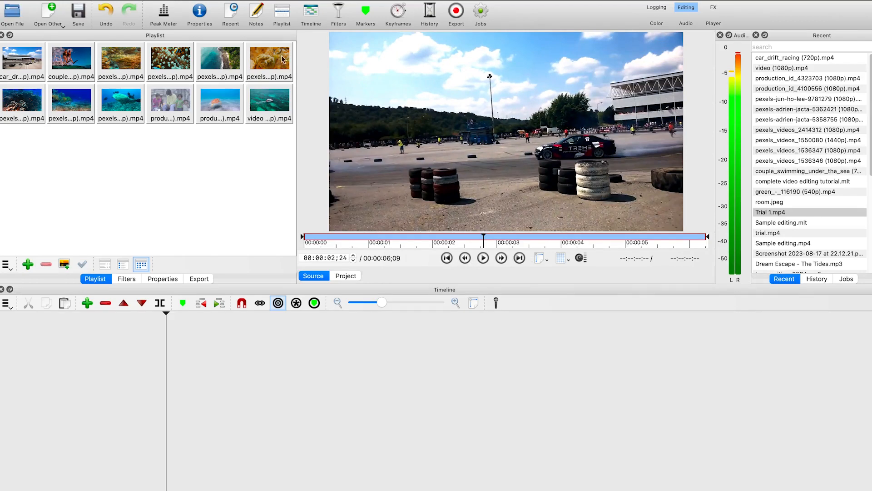
key("super+o")
left_click(467, 99)
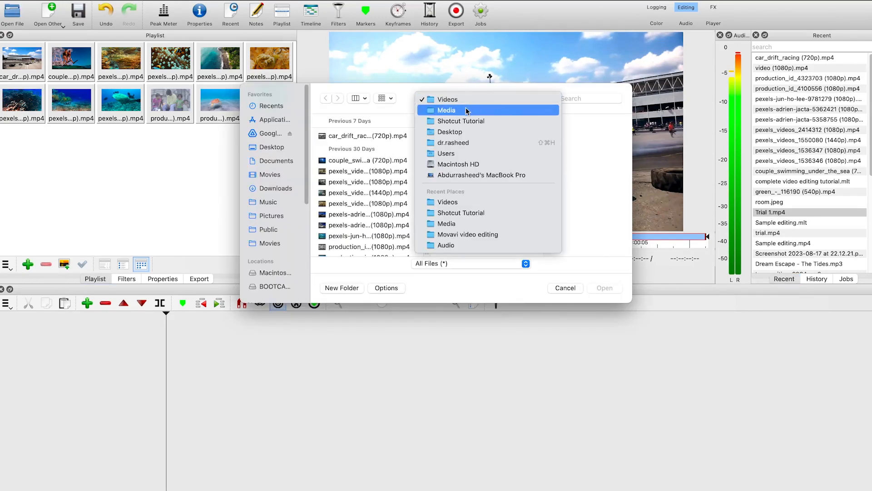
left_click(467, 111)
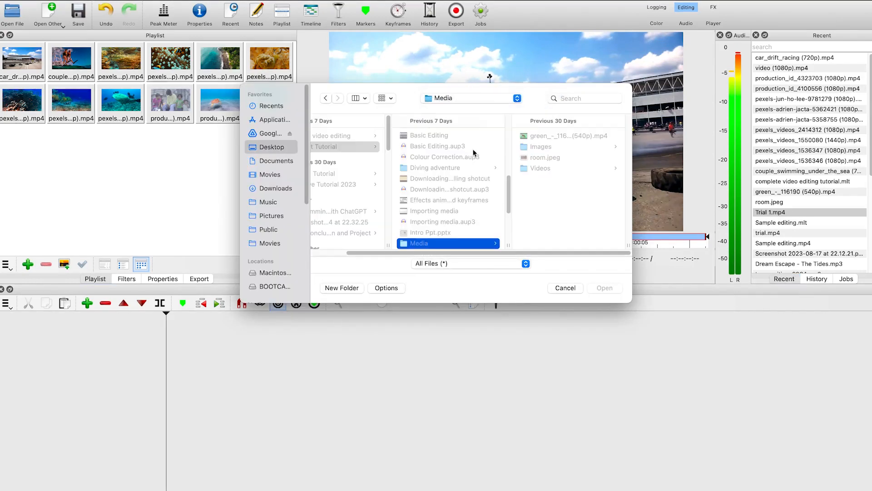
left_click(559, 147)
left_click(552, 157)
left_click_drag(551, 156, 541, 144)
left_click(596, 289)
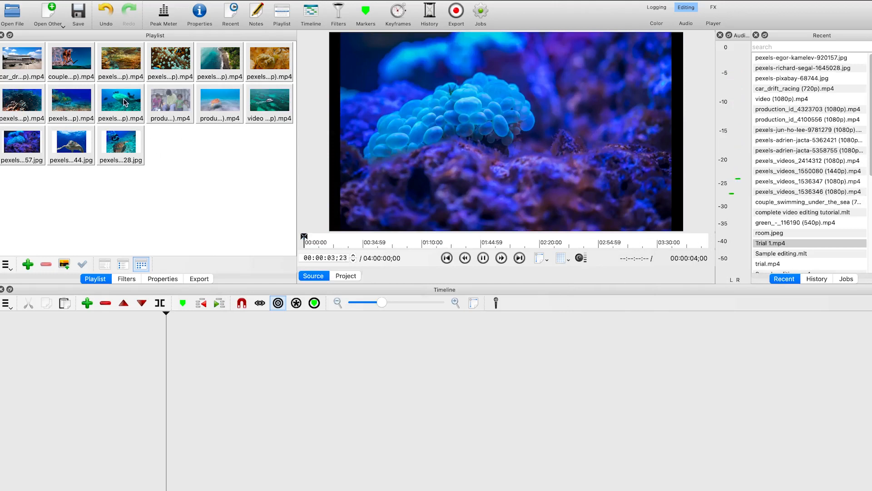
Import the three audio files from the Capcut Tutorial Audio folder into the playlist
left_click(16, 11)
left_click(473, 96)
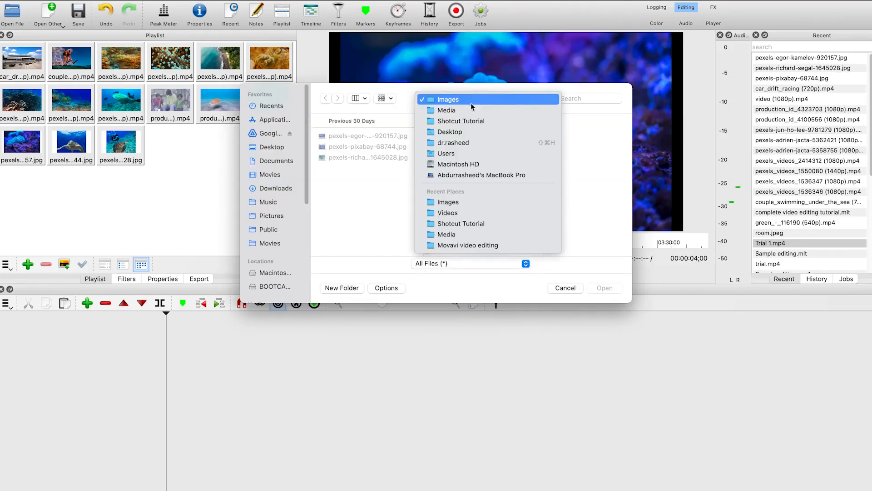
left_click(470, 108)
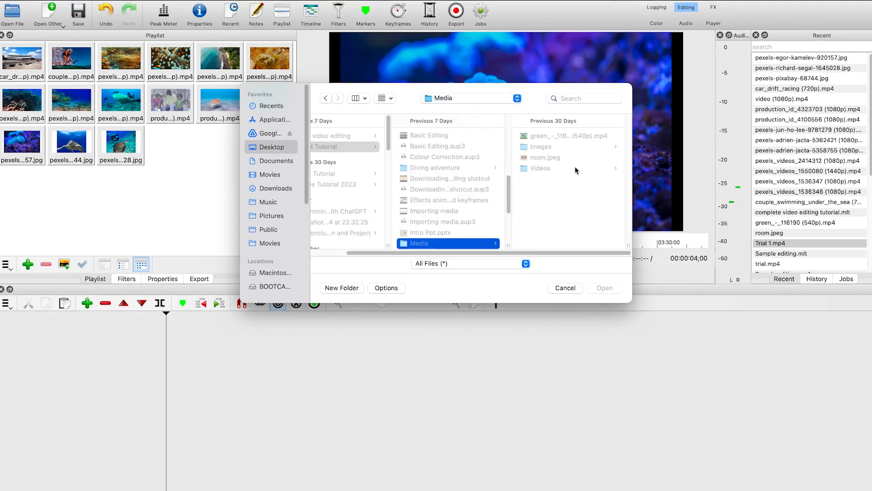
scroll(452, 200, "down", 5)
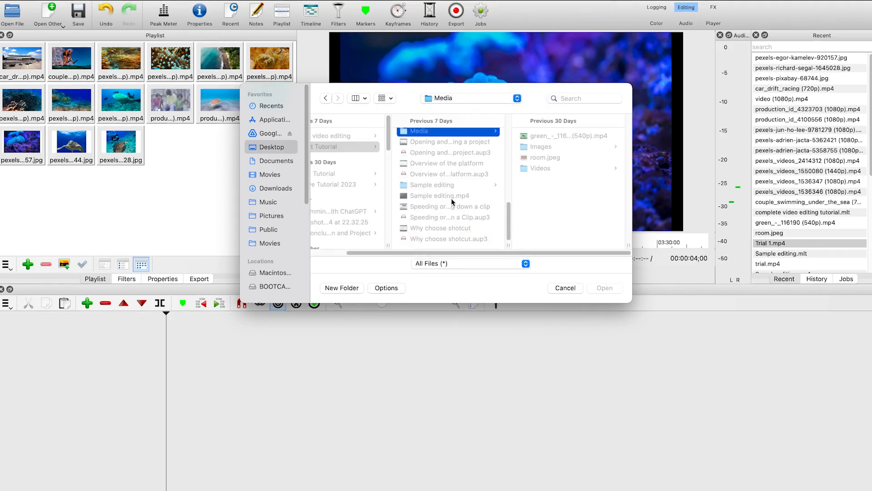
left_click(345, 136)
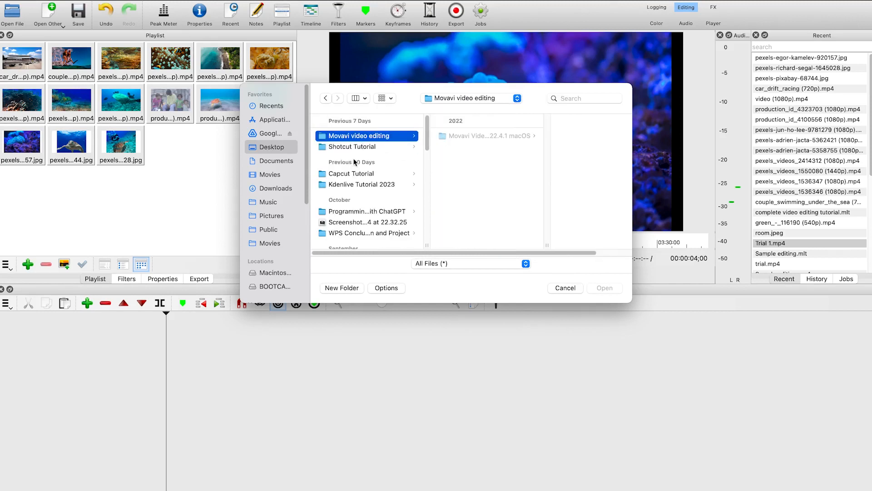
left_click(400, 174)
scroll(479, 154, "down", 5)
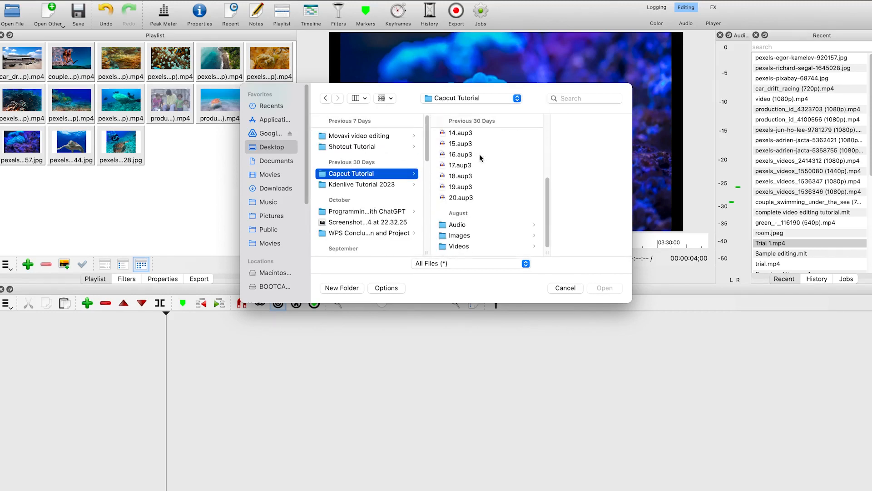
left_click(459, 224)
key("super+a")
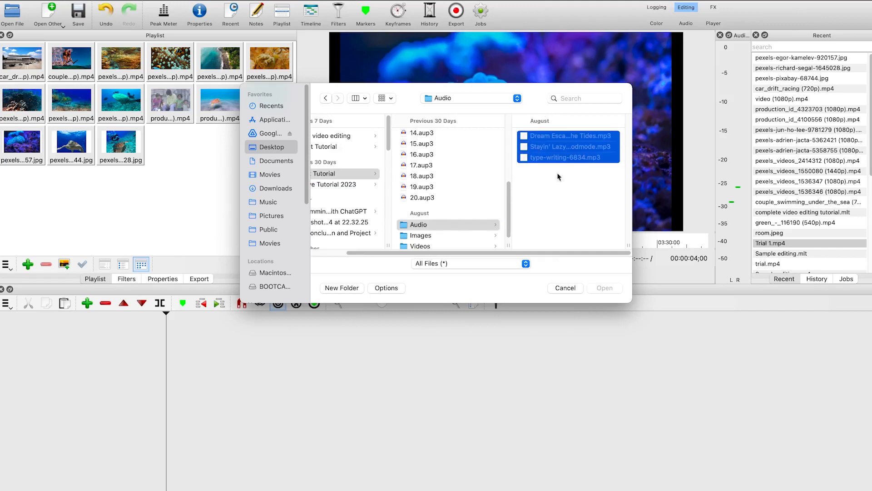
left_click(604, 288)
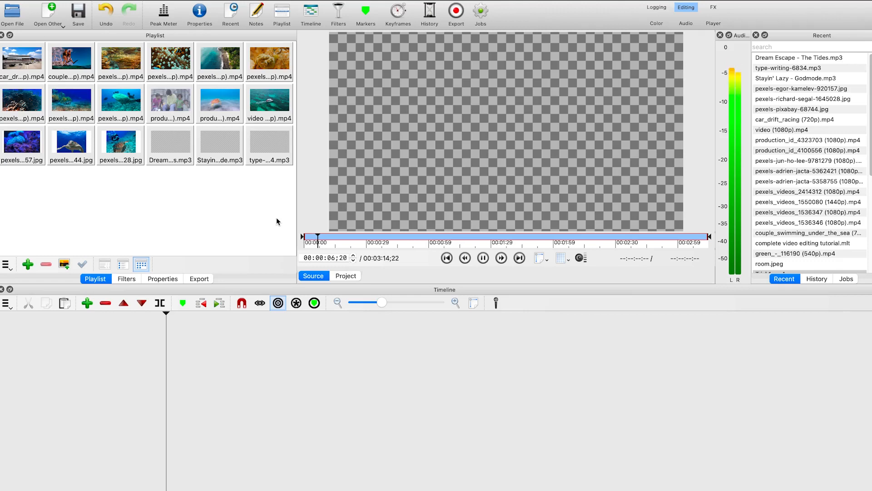
Trim the couple swimming clip from about 00:00:00;02 to 00:00:01;00, add it to the timeline and preview it
left_click(482, 260)
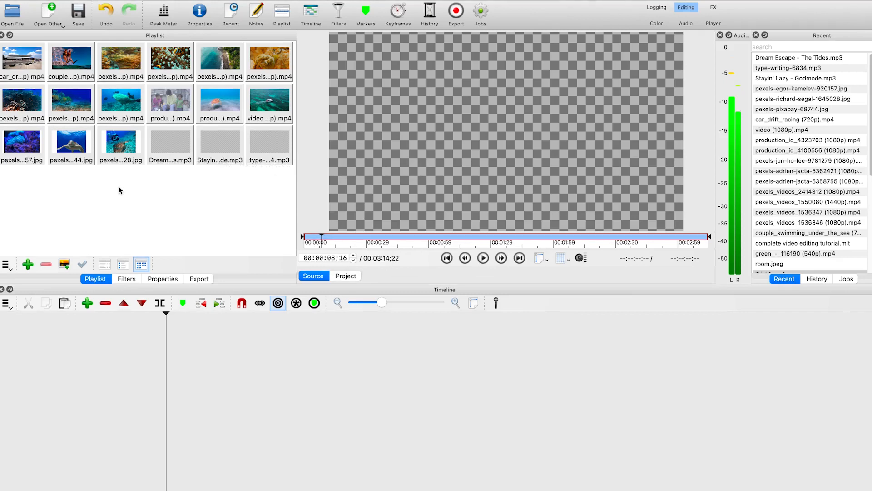
double_click(66, 65)
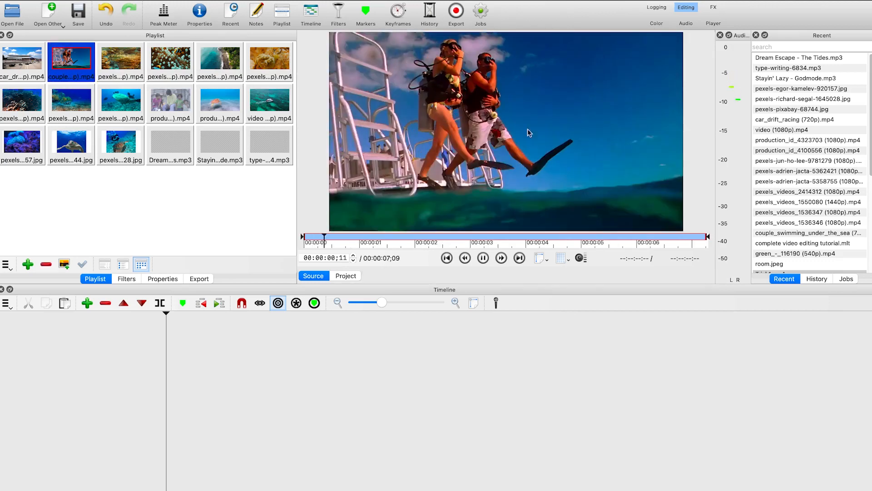
left_click(483, 258)
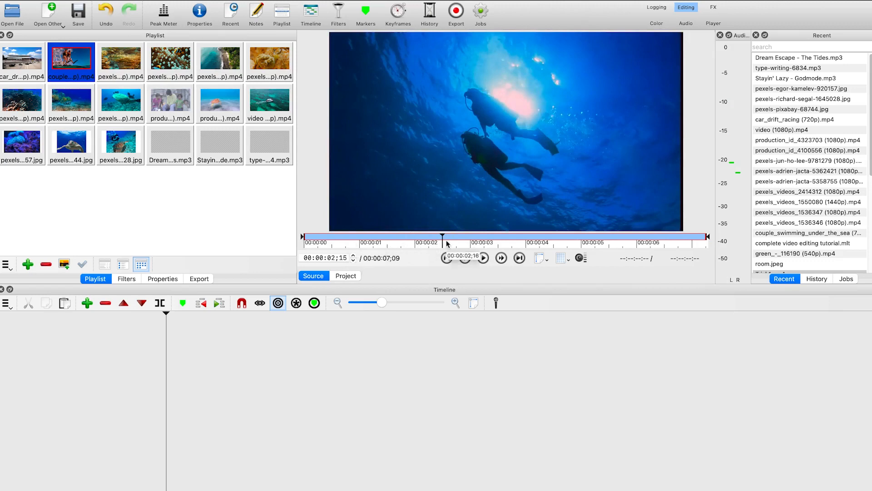
left_click(310, 237)
left_click(310, 236)
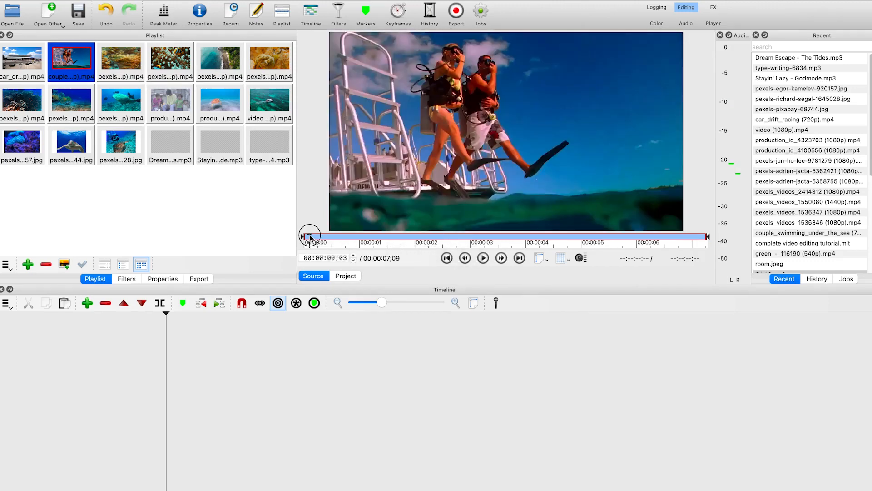
left_click_drag(310, 236, 308, 235)
key("i")
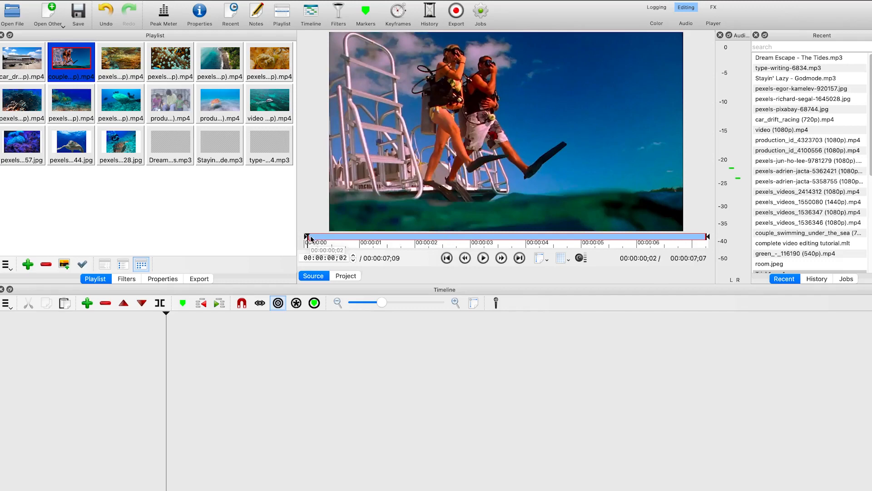
left_click(410, 234)
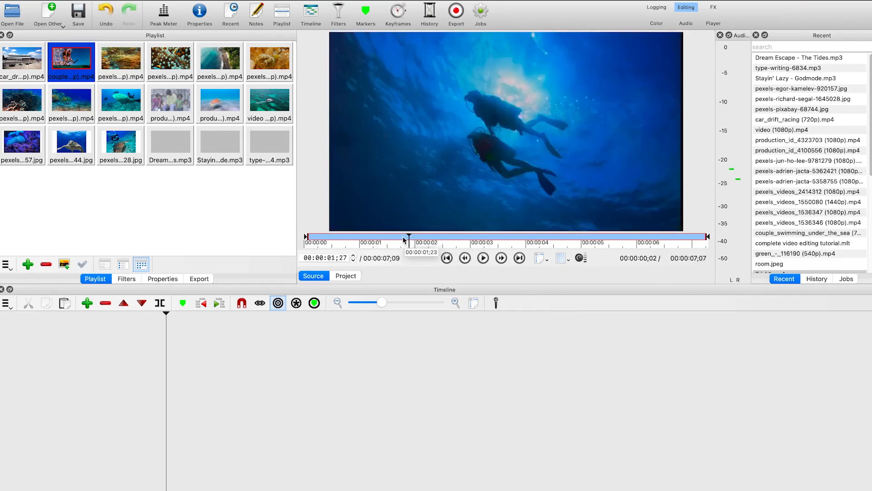
left_click(399, 237)
left_click_drag(400, 240, 359, 237)
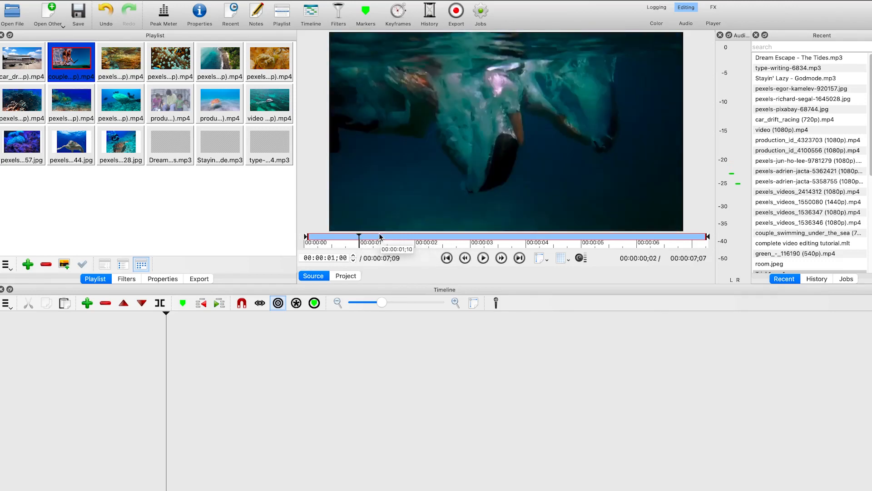
key("o")
left_click_drag(485, 131, 194, 384)
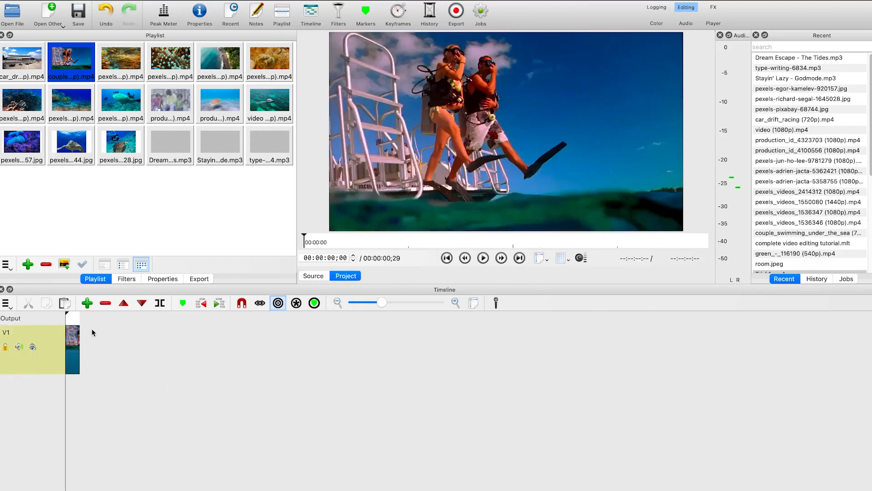
left_click(402, 241)
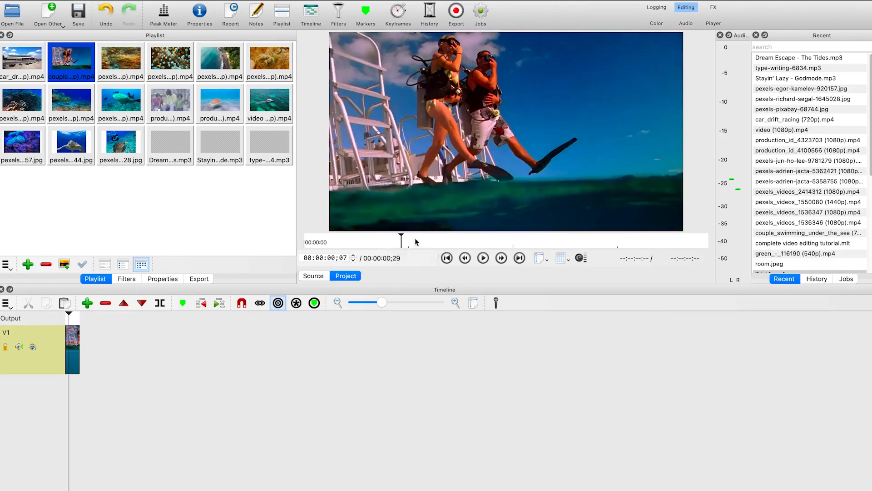
left_click(416, 241)
left_click(431, 242)
left_click(444, 242)
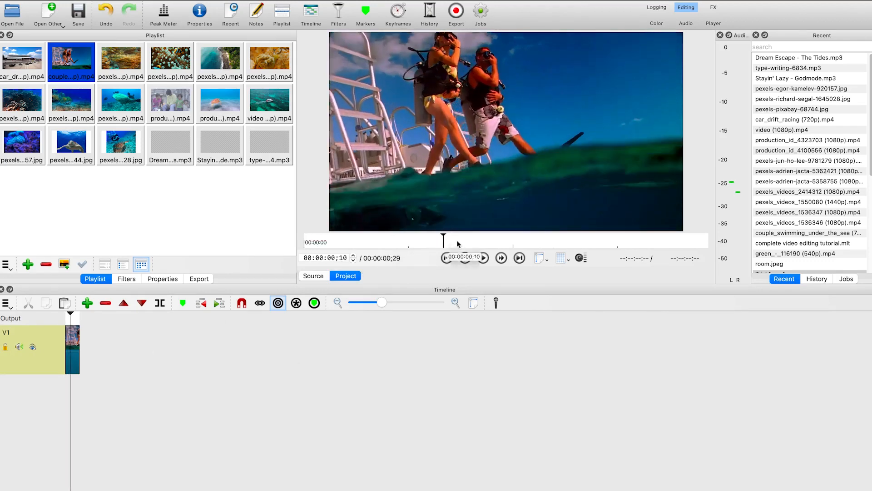
left_click(459, 241)
left_click(471, 241)
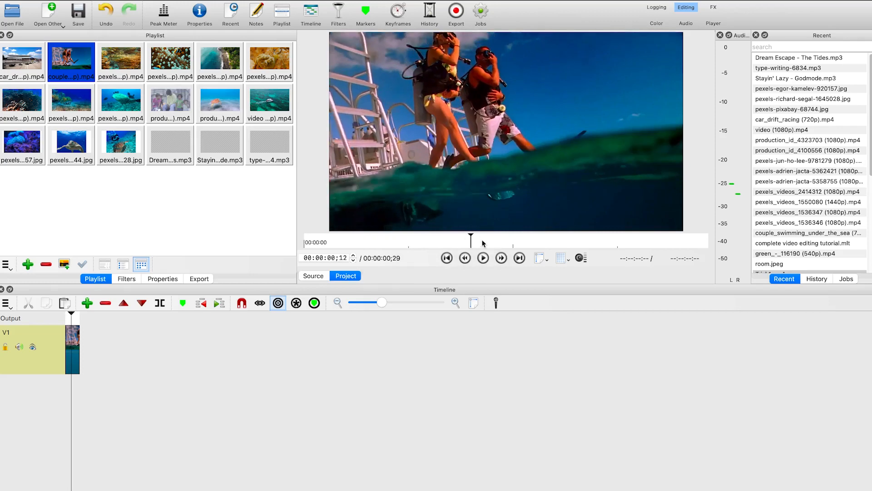
Trim the couple swimming clip again from about 00:00:01;18 to 00:00:03;21 and add that segment to the timeline
double_click(79, 64)
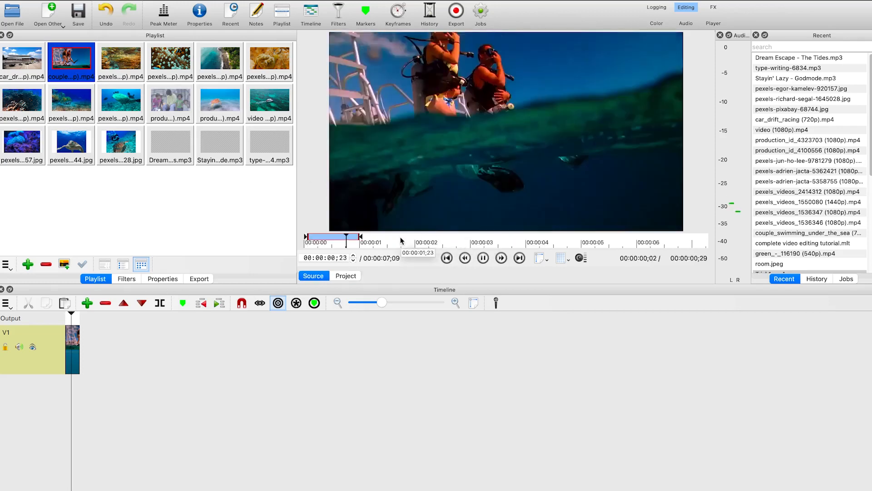
left_click(399, 239)
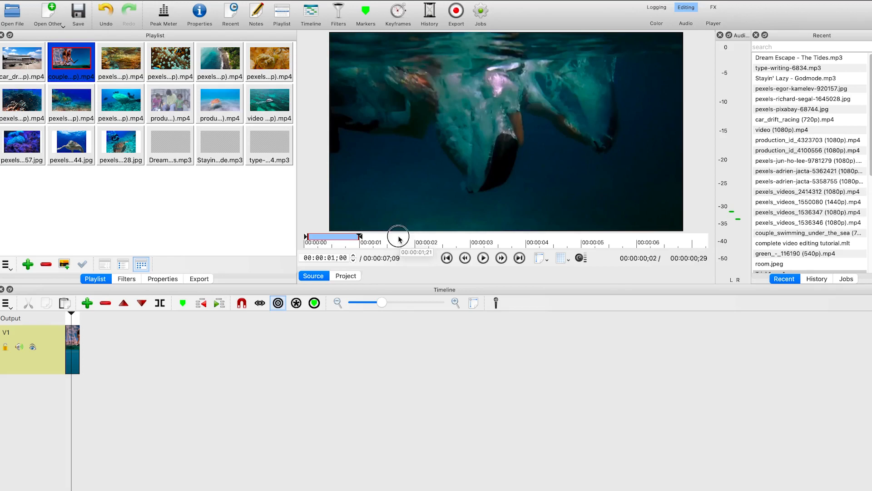
left_click(393, 236)
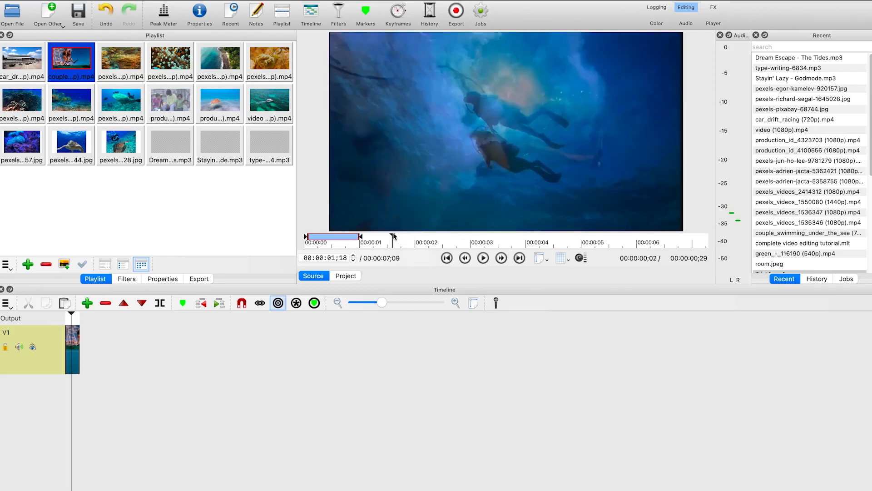
key("i")
left_click(485, 237)
left_click(516, 237)
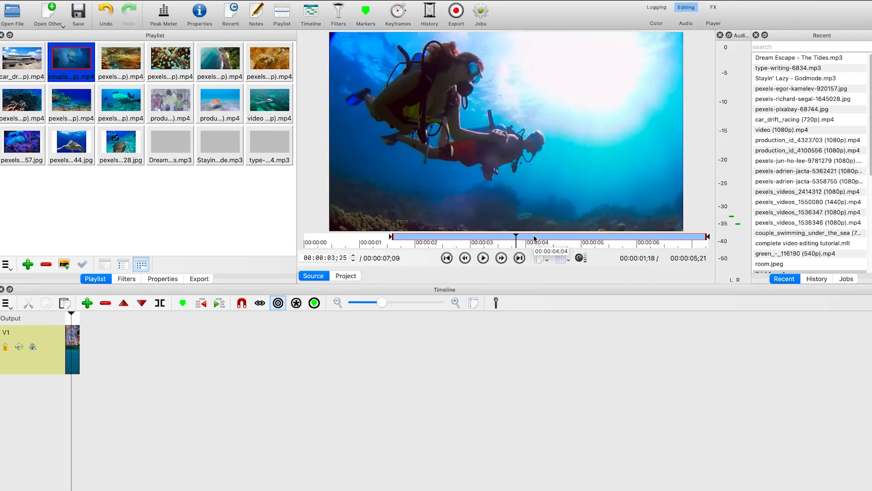
left_click(512, 237)
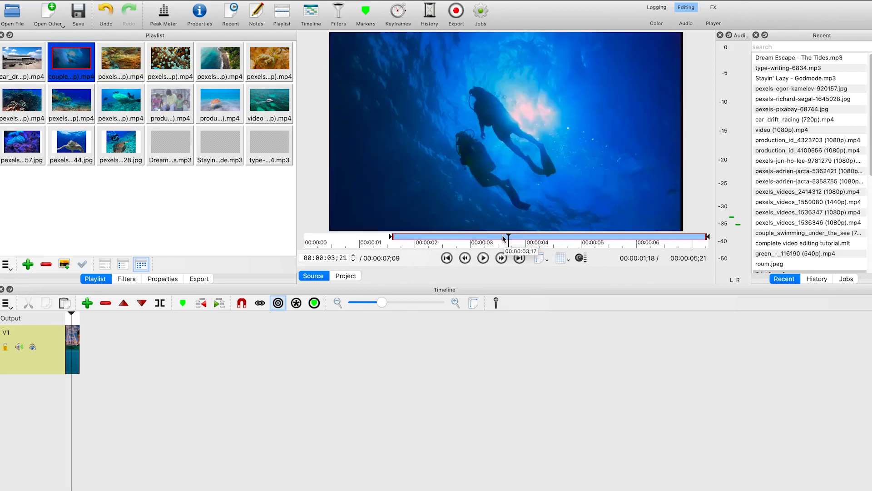
key("o")
left_click_drag(467, 169, 109, 339)
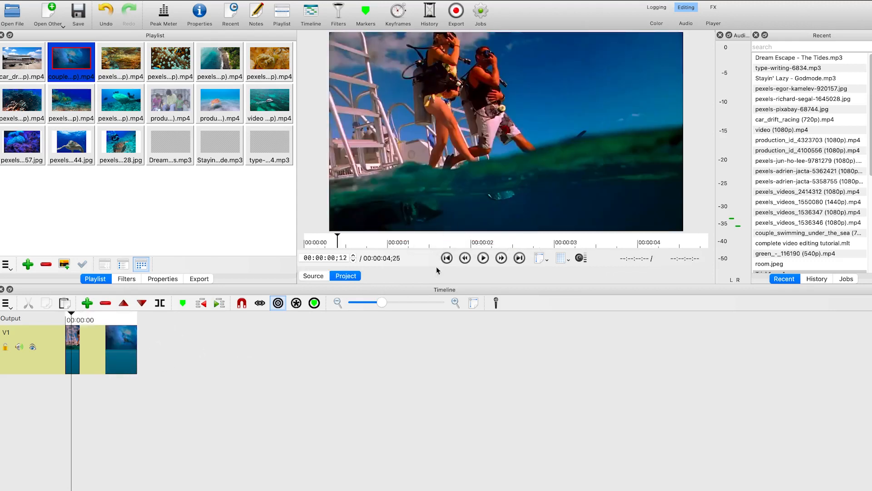
Trim the couple swimming clip from about 00:00:03;29 to 00:00:06;15 and add that segment to the end of the timeline
left_click(85, 71)
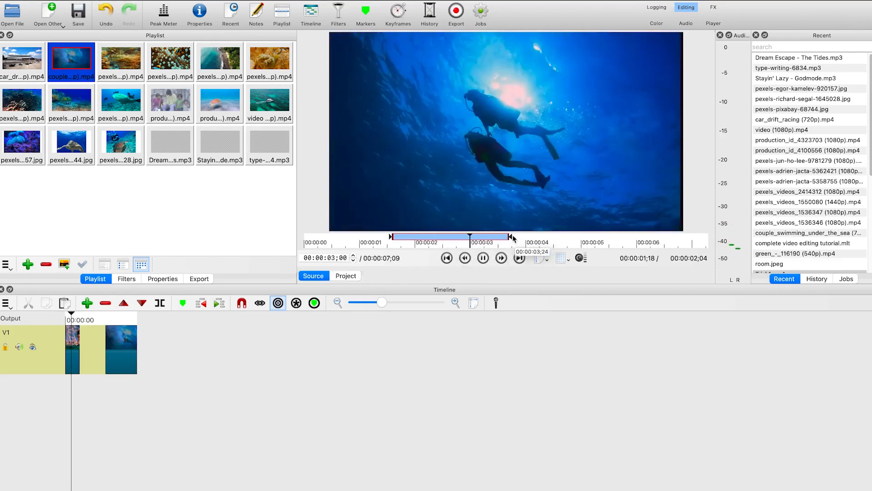
left_click(530, 239)
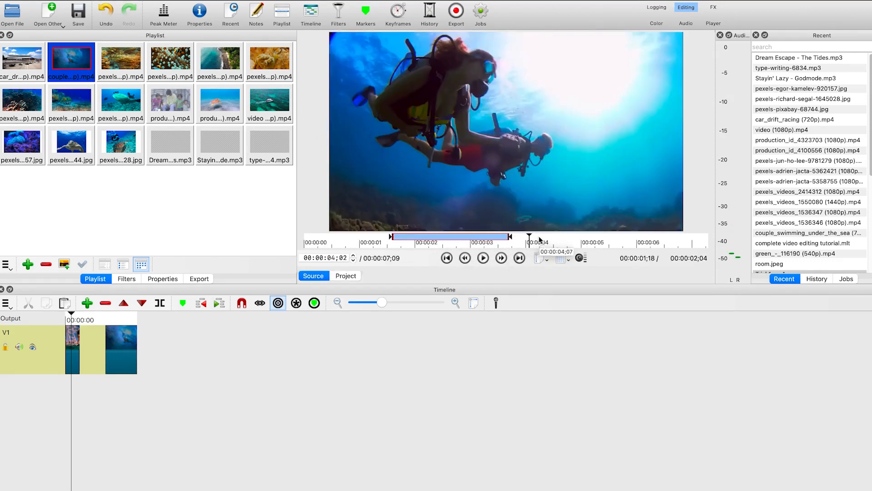
left_click(525, 237)
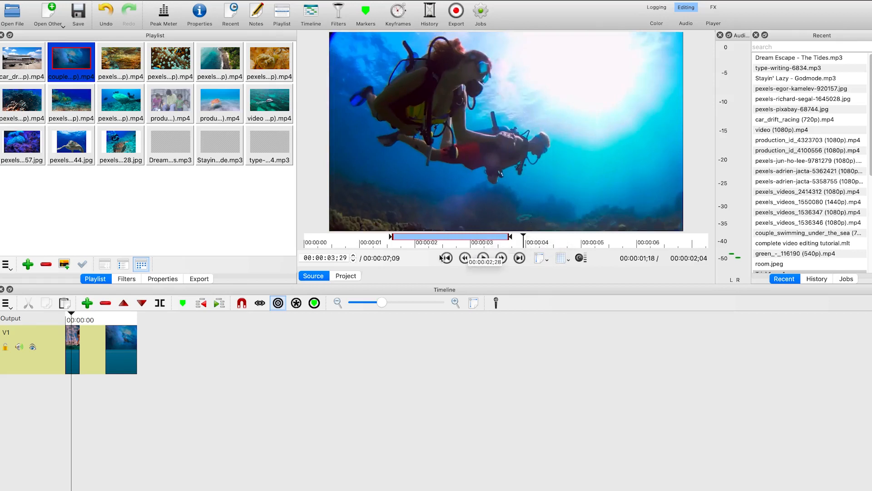
key("i")
left_click_drag(560, 237, 611, 238)
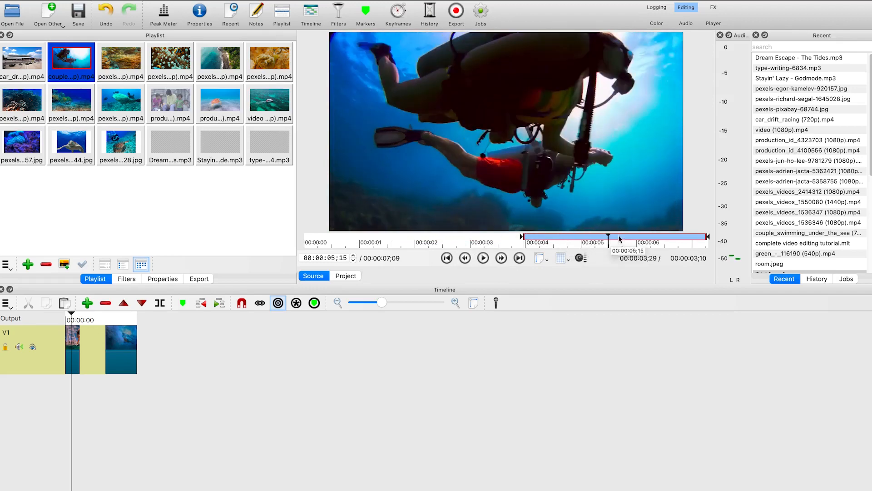
left_click(651, 237)
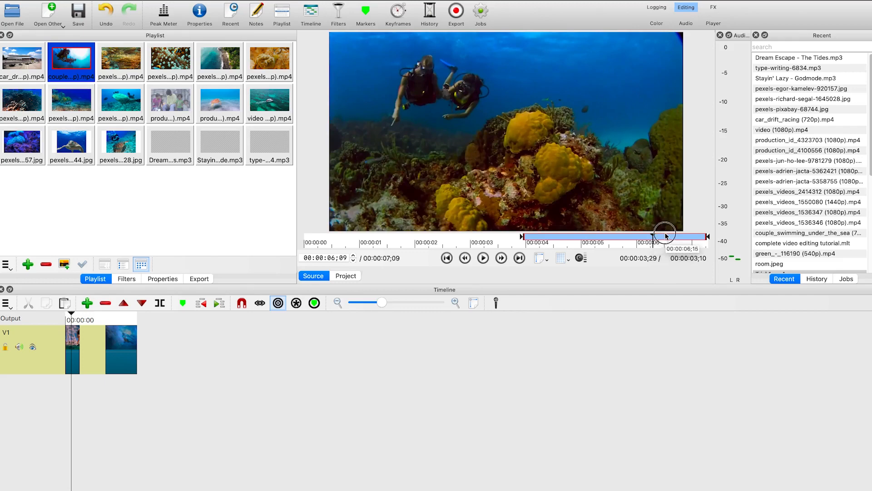
left_click(664, 238)
key("o")
left_click_drag(511, 168, 191, 358)
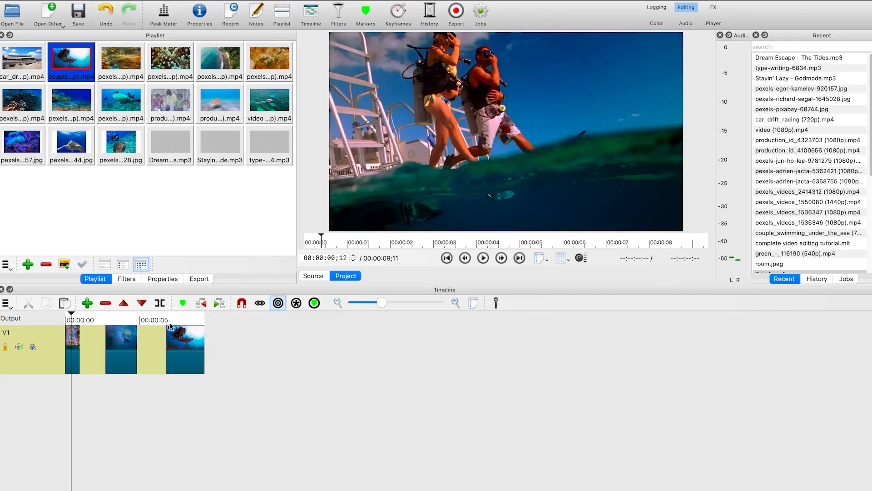
Place the pexels_videos_1536347 clip on the timeline and, with snapping turned on, position it directly after the previous clip
left_click_drag(169, 57, 257, 353)
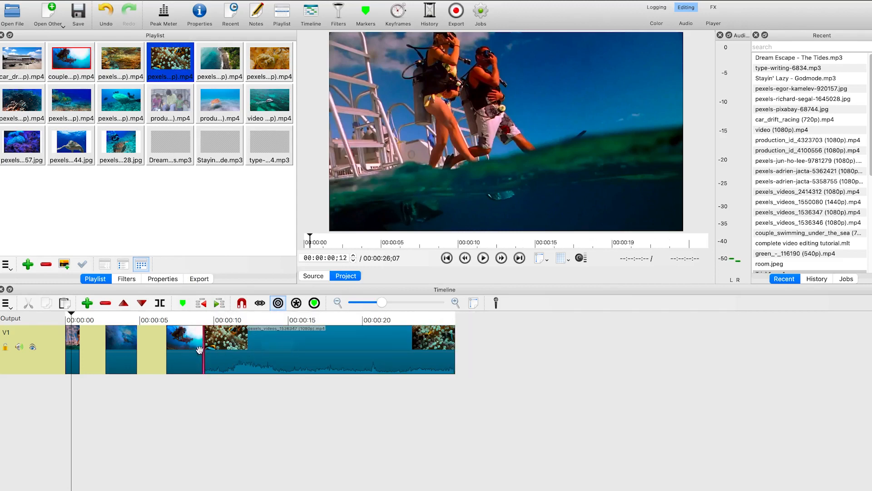
left_click(242, 304)
mouse_move(250, 352)
left_mouse_down()
mouse_move(292, 357)
mouse_move(271, 362)
mouse_move(257, 351)
left_mouse_up()
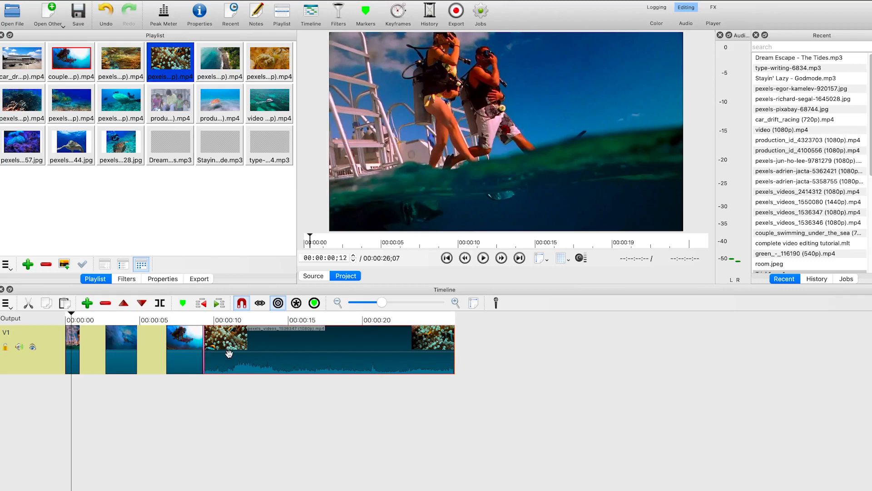
key("ctrl+z")
left_click_drag(287, 347, 265, 351)
left_click(337, 356)
key("ctrl+z")
left_click_drag(276, 346, 257, 347)
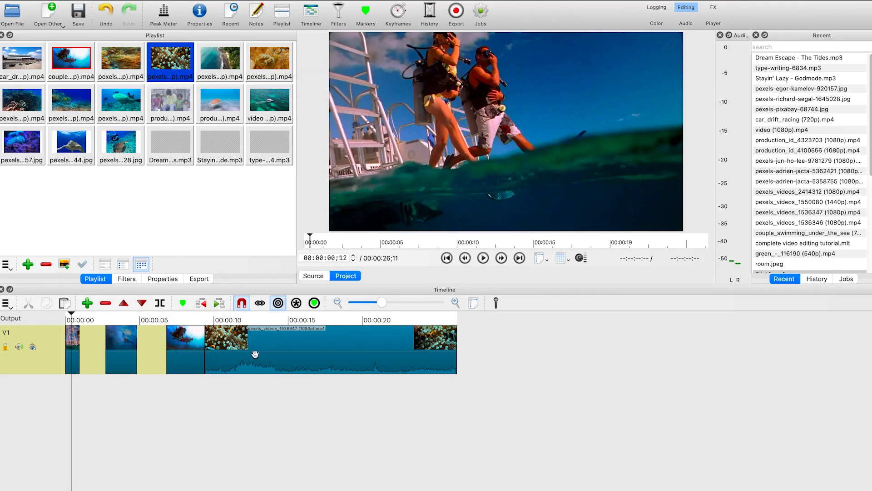
Move the last couple swimming segment to the end of the timeline, after the pexels_videos_1536347 clip
left_click(193, 350)
left_click_drag(193, 349, 490, 347)
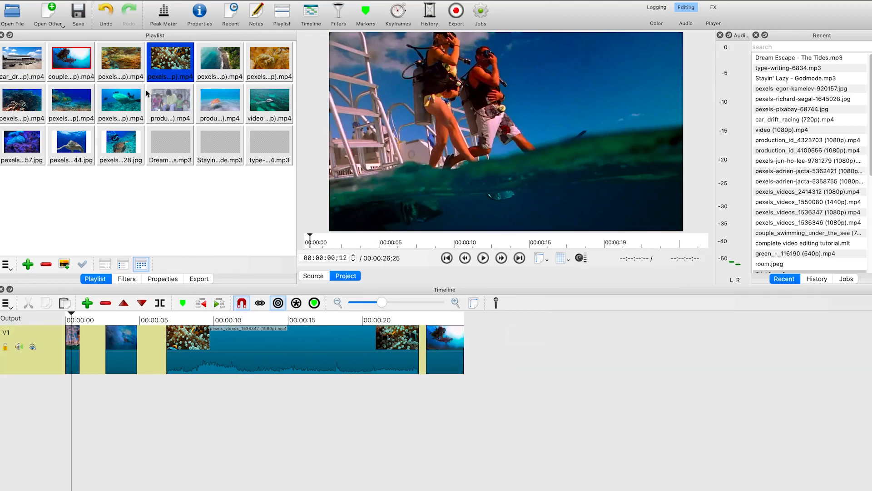
Add the production_id_4323703 clip from the playlist to the end of the timeline
left_click_drag(220, 104, 483, 343)
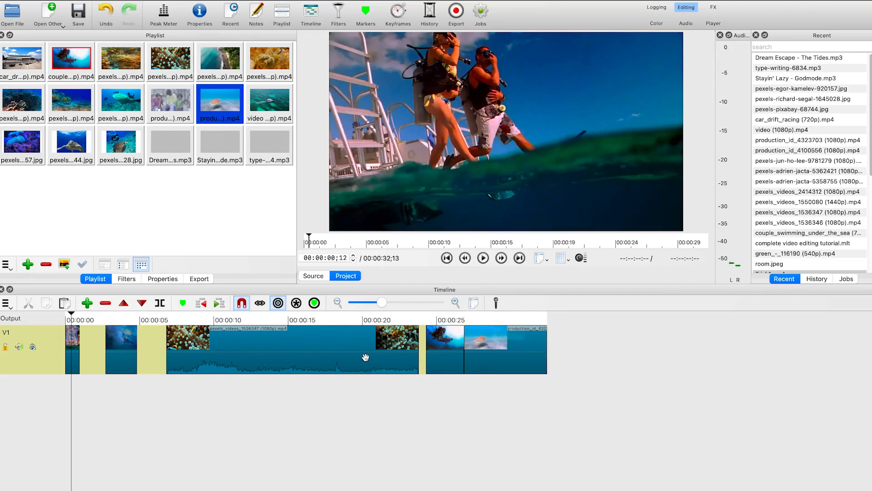
Split the pexels_videos_1536347 clip at about 00:00:10 and delete the part after the split
left_click(268, 348)
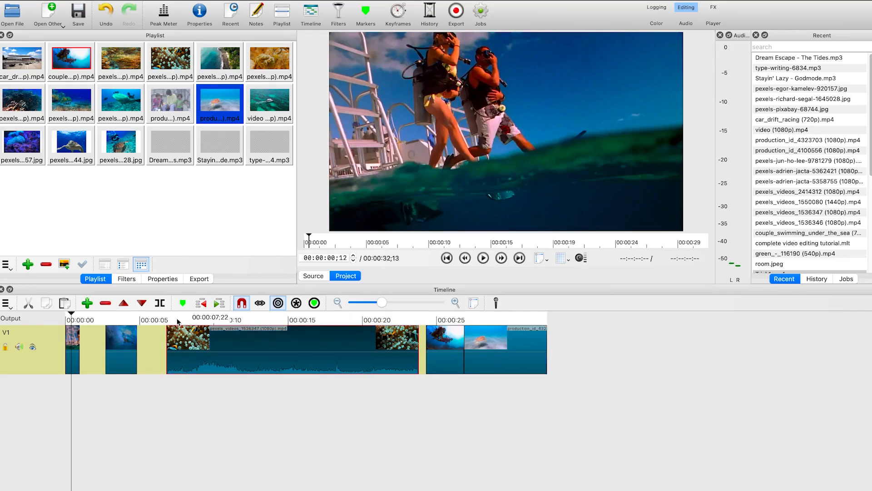
left_click(227, 320)
left_click(159, 303)
left_click(297, 353)
key("BackSpace")
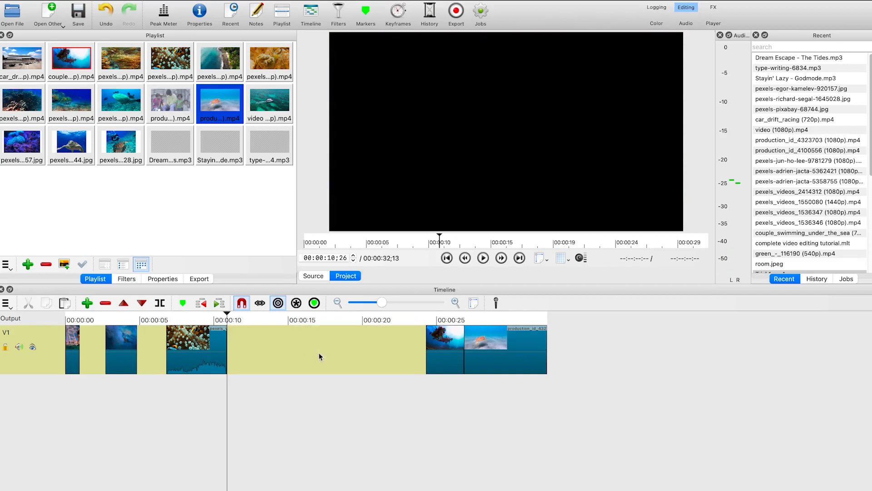
Move the last two clips left, shrinking the gap after the trimmed coral clip
left_click(470, 358)
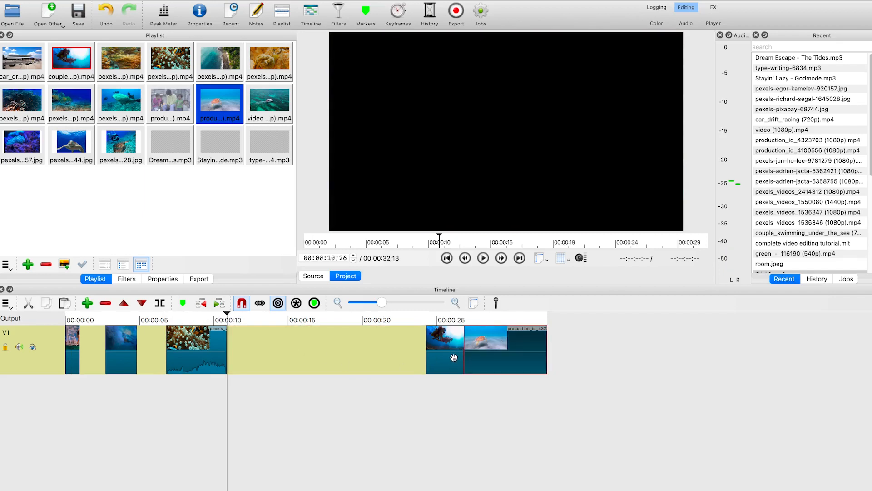
left_click_drag(453, 357, 299, 360)
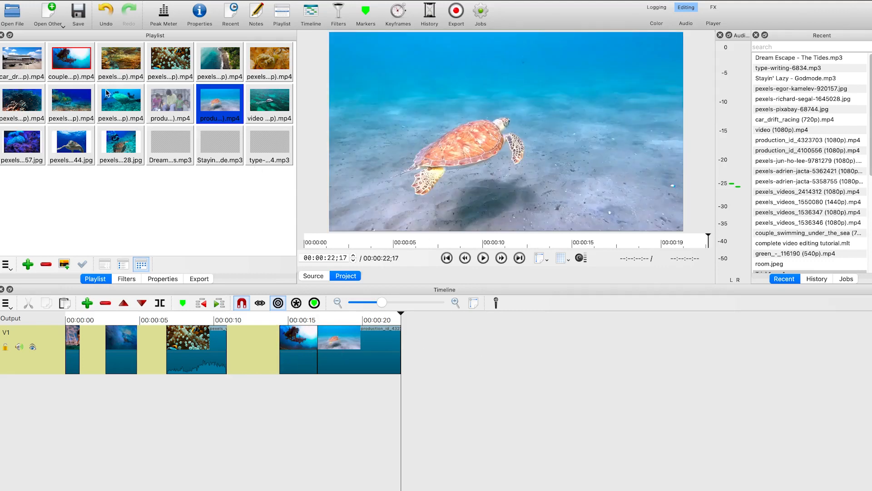
Add a new video track V2 above V1 through the track operations
right_click(57, 348)
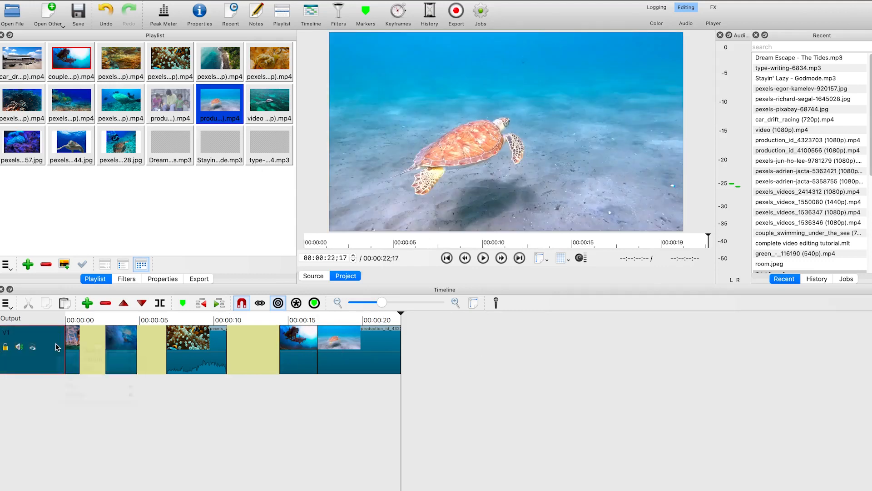
right_click(57, 348)
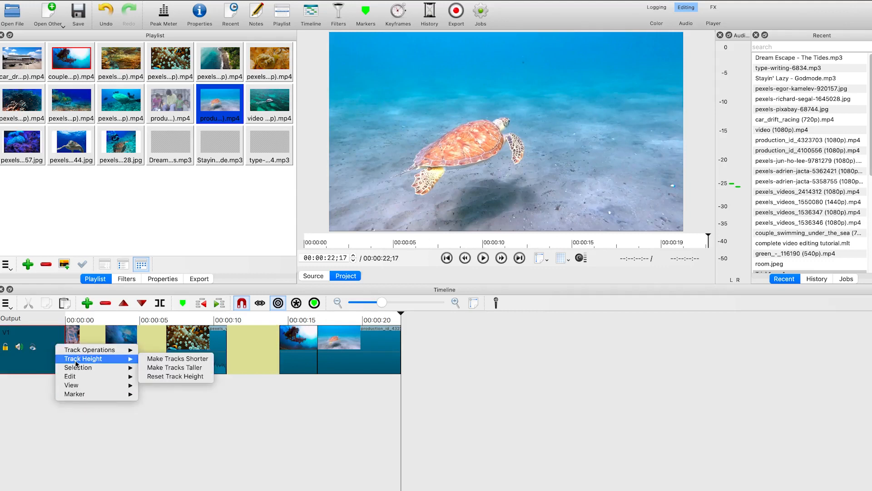
mouse_move(113, 350)
left_click(196, 358)
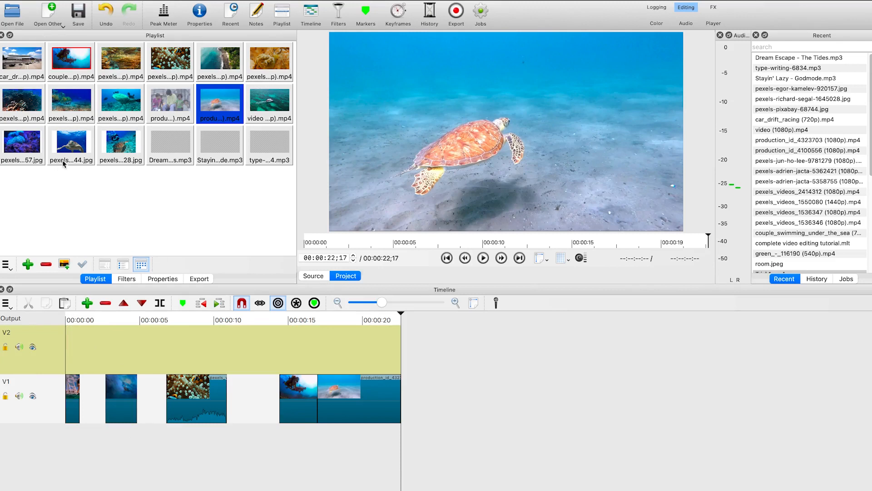
Place the pexels-pixabay-68744.jpg turtle image on track V2 and position it near the start of the timeline
left_click_drag(71, 148, 191, 347)
left_click_drag(402, 313, 8, 348)
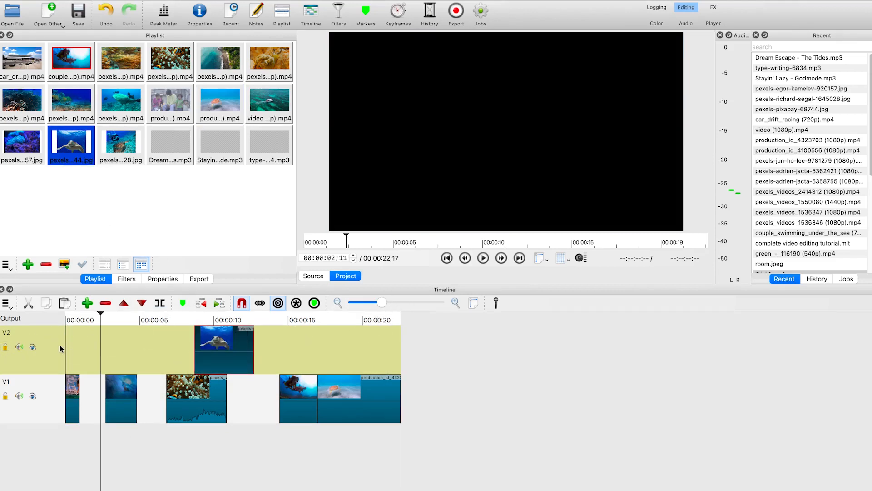
left_click_drag(101, 314, 13, 304)
key("space")
key("space")
left_click_drag(221, 359, 99, 371)
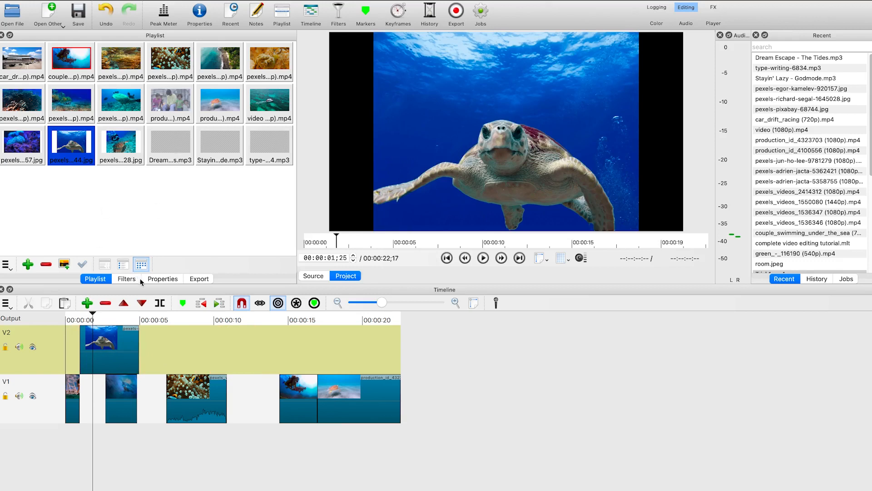
Add a Size, Position & Rotate filter to the turtle image clip
left_click(127, 279)
left_click(106, 368)
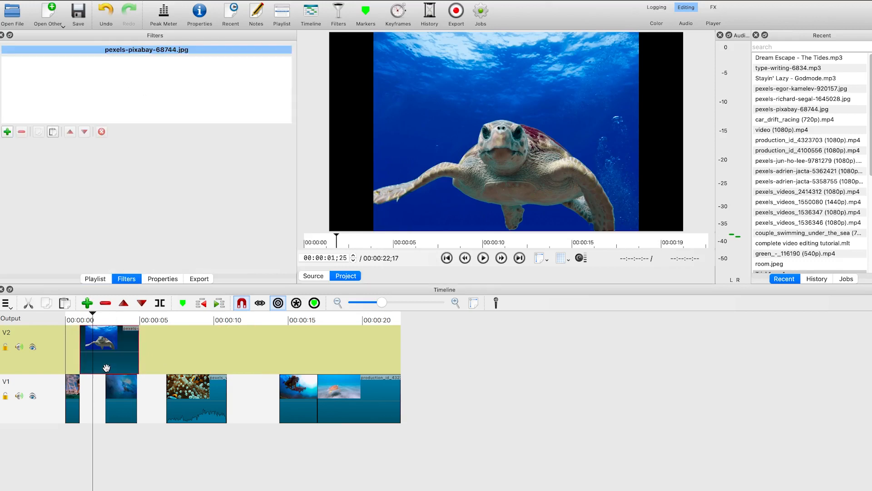
left_click(6, 133)
type("s")
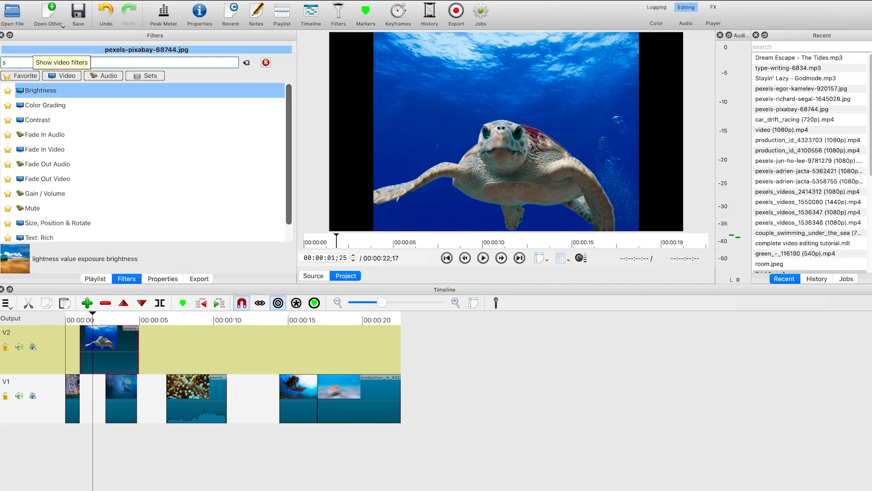
left_click(74, 226)
key("Return")
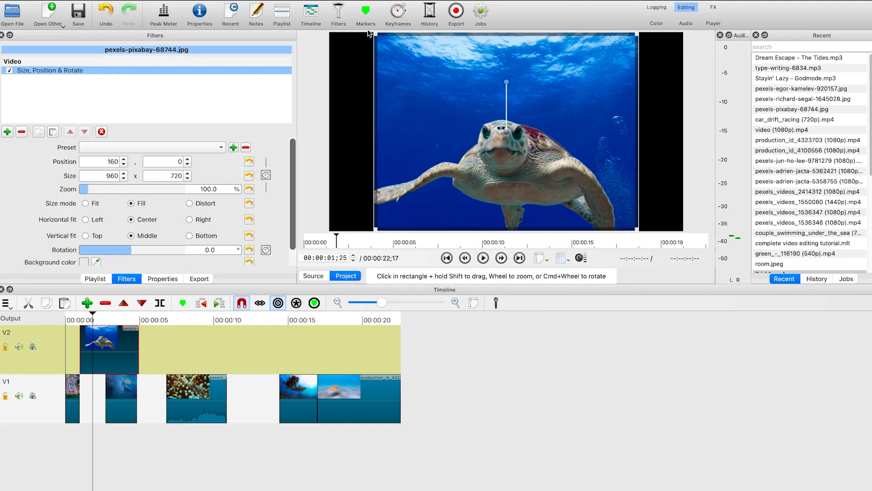
Scale the turtle image up to about 159% zoom so it fills the frame
left_click_drag(374, 37, 278, 3)
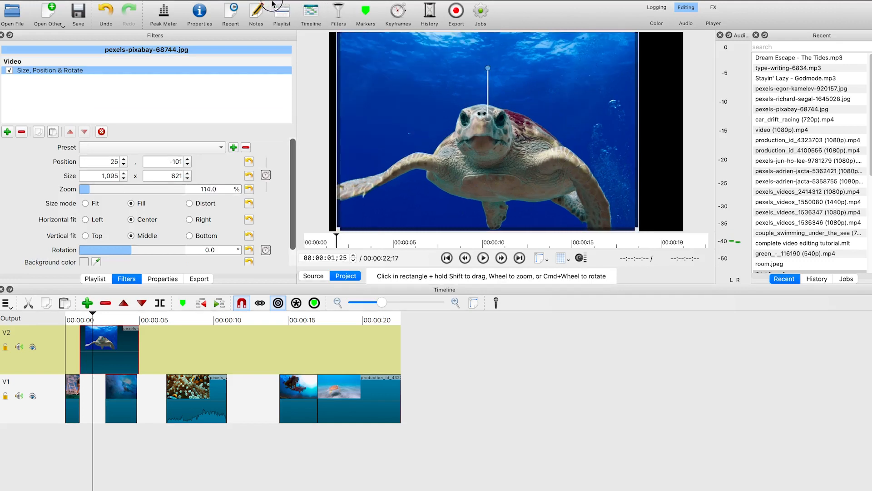
left_click_drag(645, 232, 713, 265)
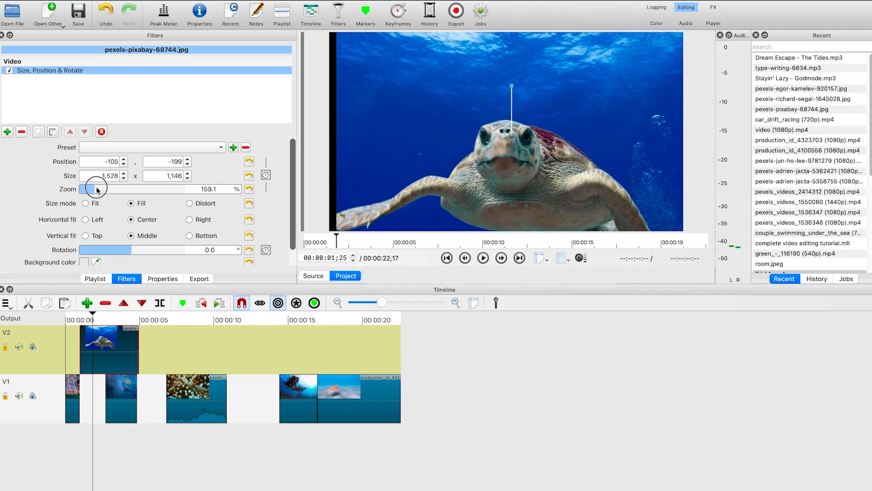
scroll(98, 189, "up", 3)
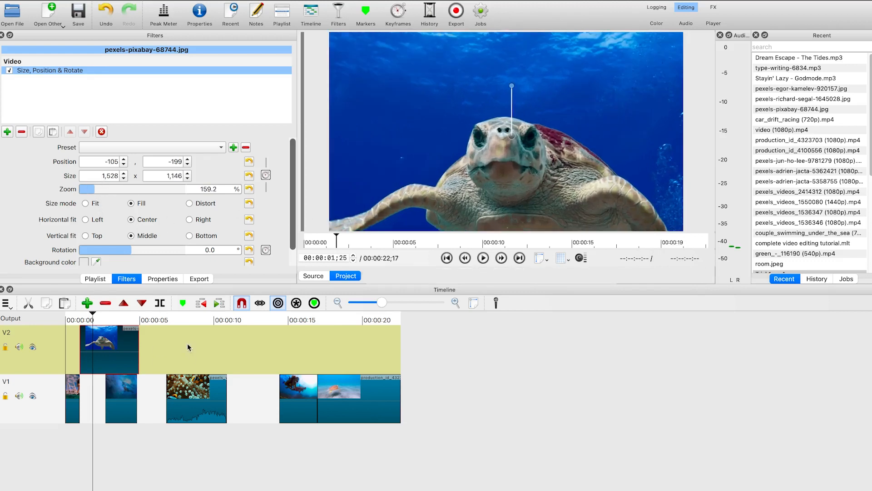
Trim the end of the turtle image clip to about 00:00:02;20 and preview the result
left_click_drag(138, 338, 56, 308)
key("space")
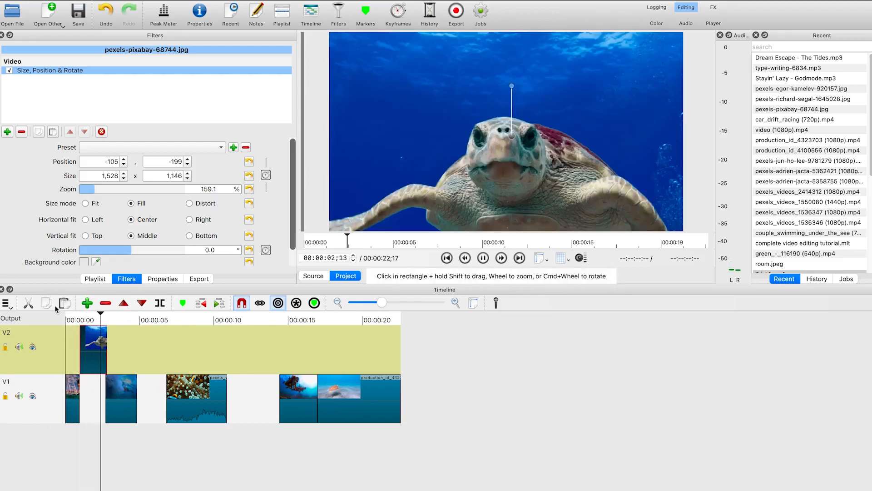
key("space")
left_click_drag(127, 314, 83, 313)
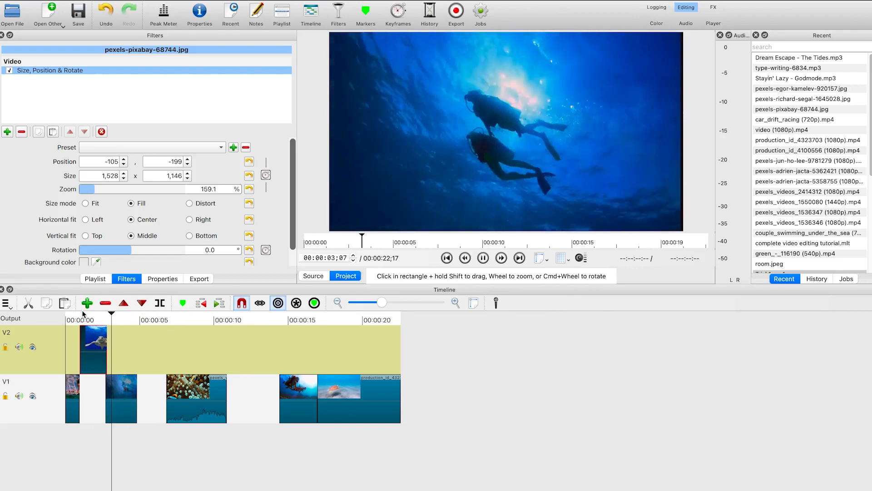
key("space")
Drag the coral clip left over the end of the preceding couple swimming clip to create a transition
left_click_drag(171, 395, 142, 389)
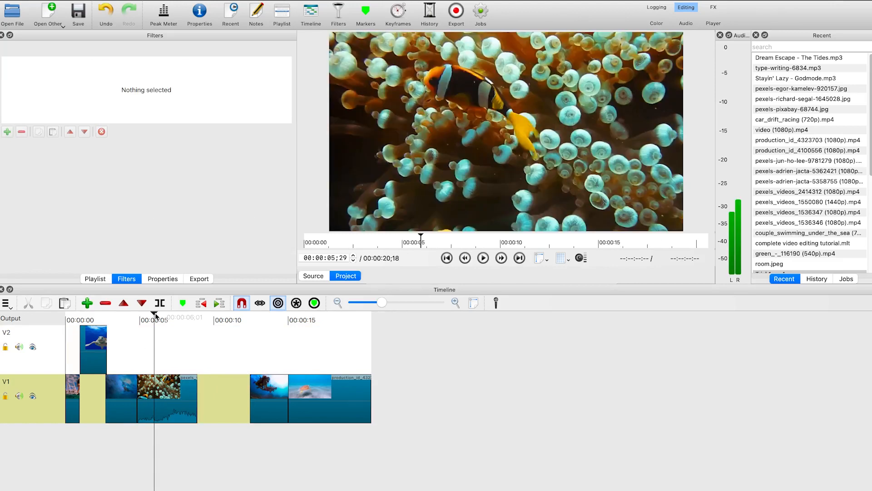
left_click(391, 307)
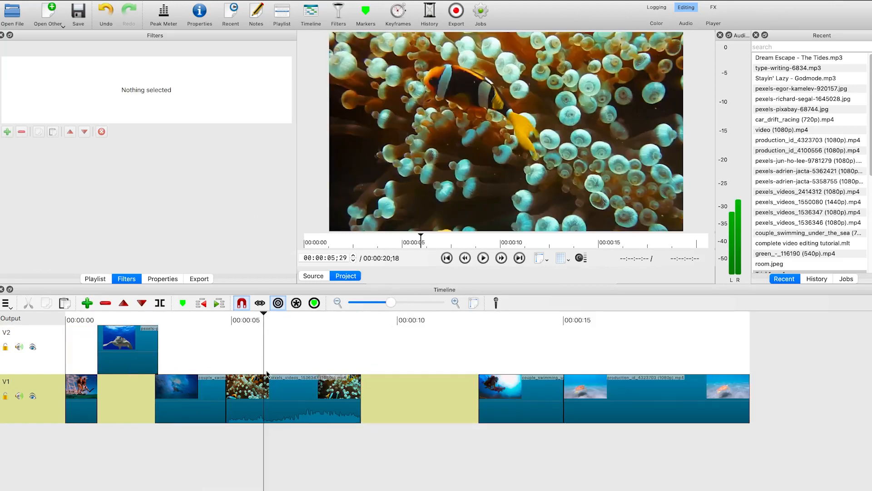
left_click_drag(282, 404, 267, 319)
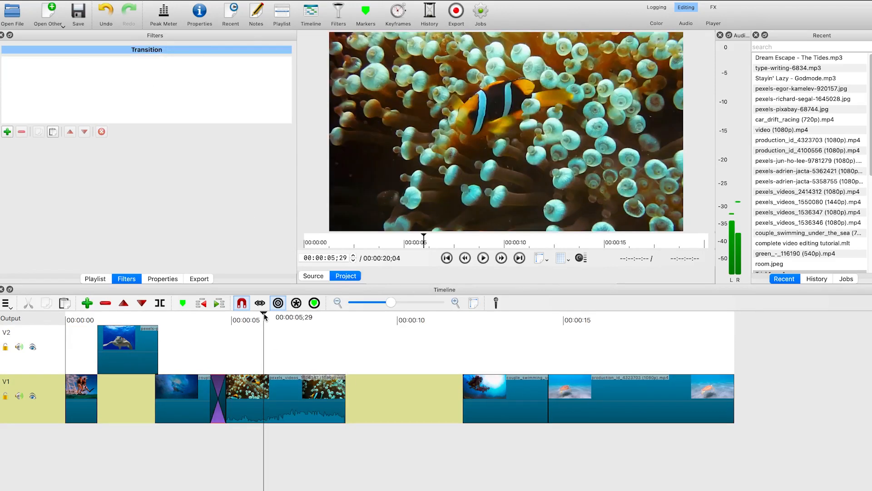
Play back the transition between the couple swimming clip and the coral clip
left_click(215, 334)
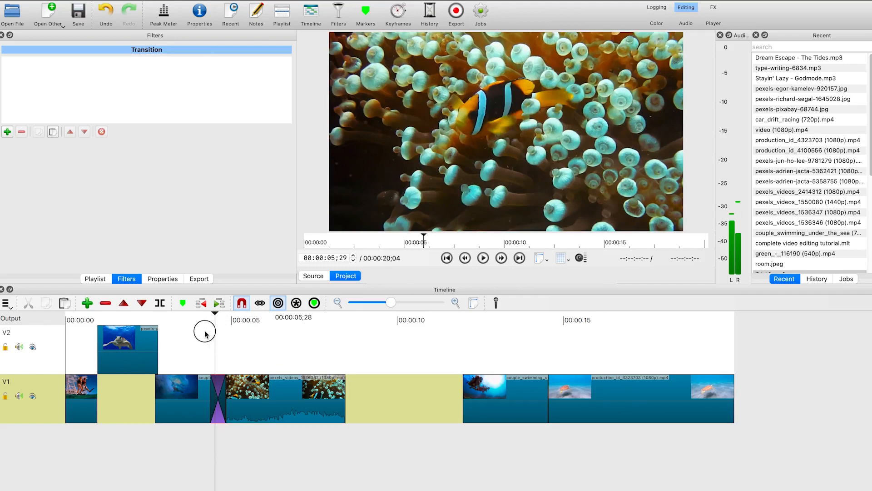
left_click(203, 333)
key("space")
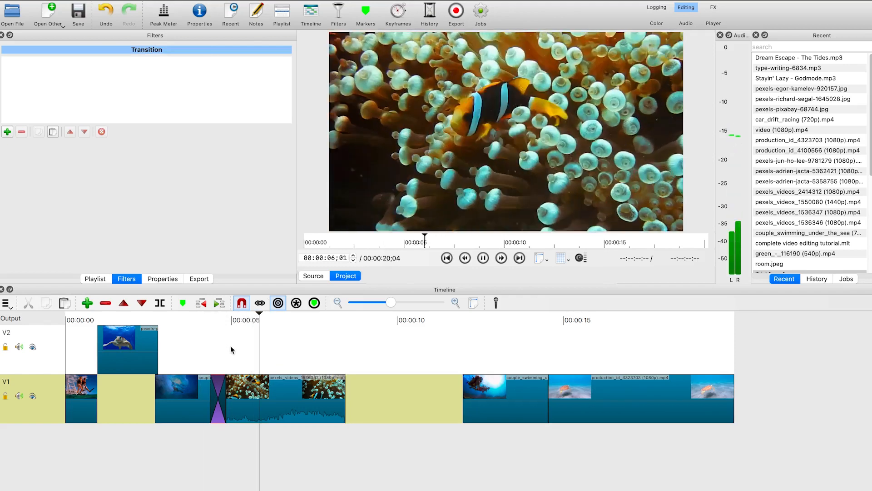
key("space")
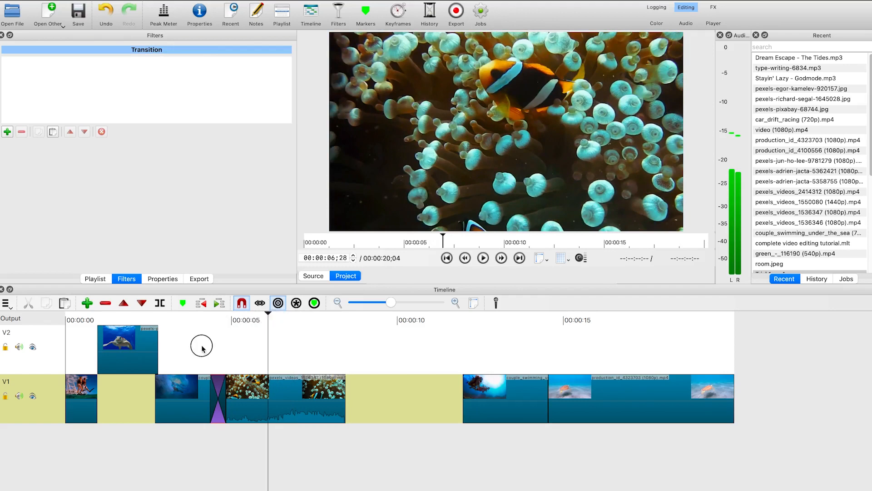
left_click(185, 338)
key("space")
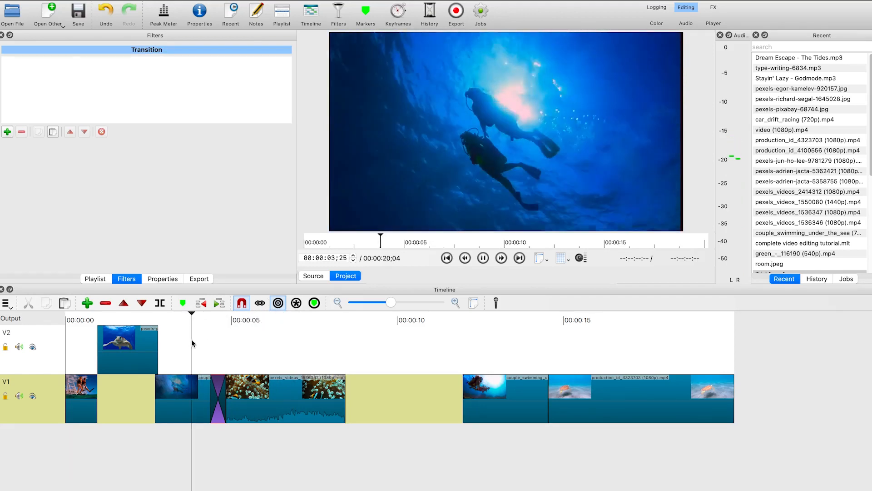
key("space")
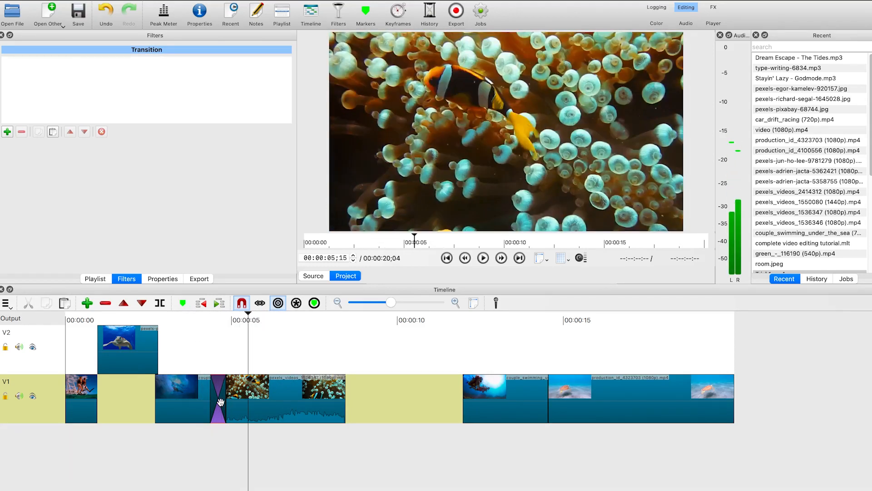
Open the transition's properties, set its video type to Barn Door Diagonal NW-SE, and preview it
right_click(221, 398)
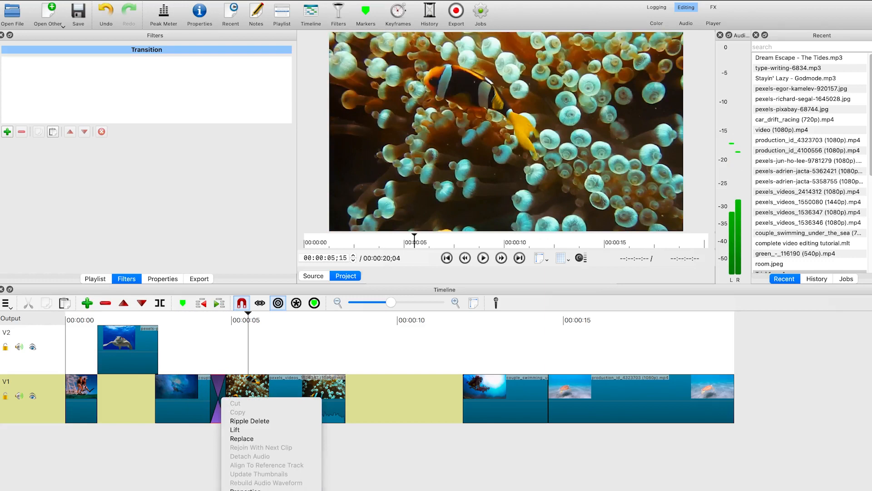
left_click(254, 490)
right_click(220, 405)
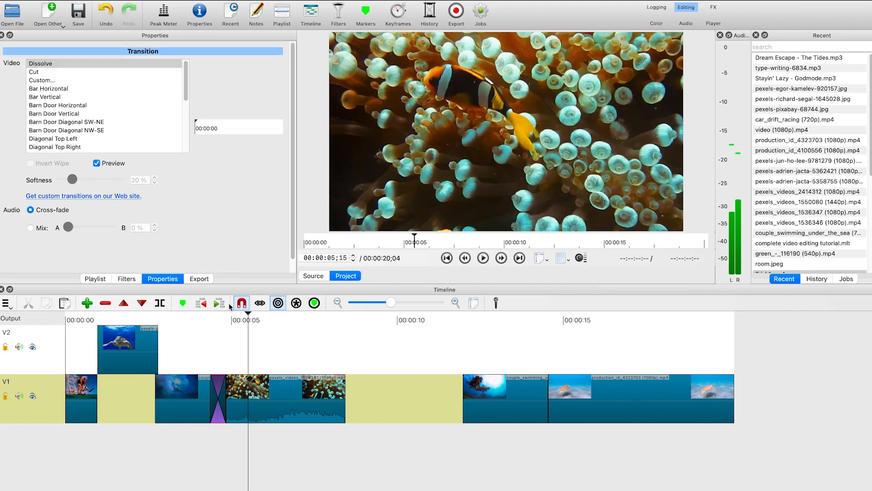
scroll(73, 116, "down", 1)
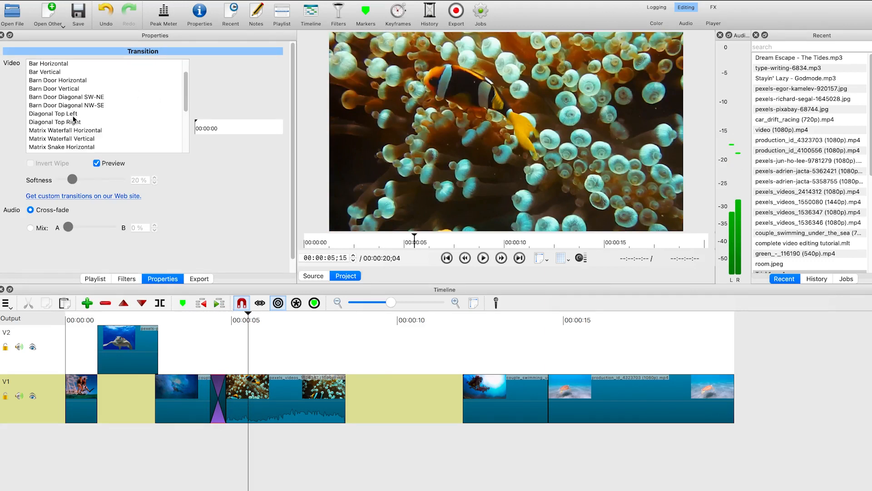
left_click(77, 106)
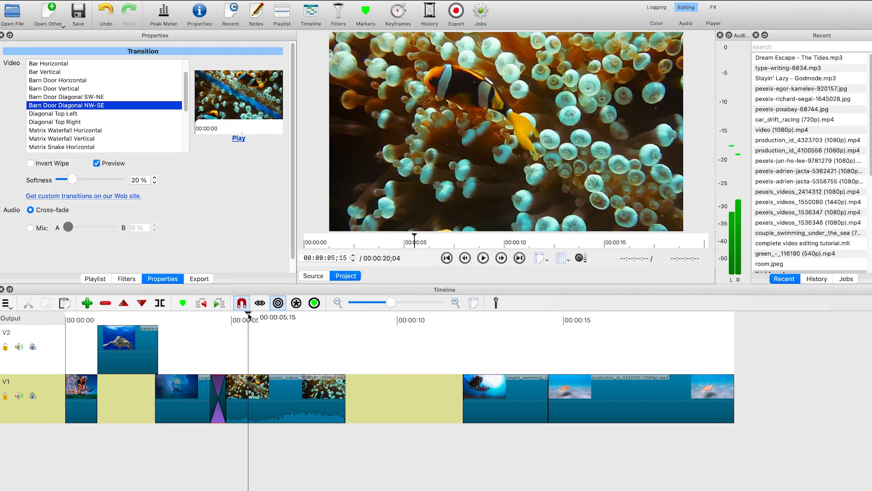
left_click(176, 320)
key("space")
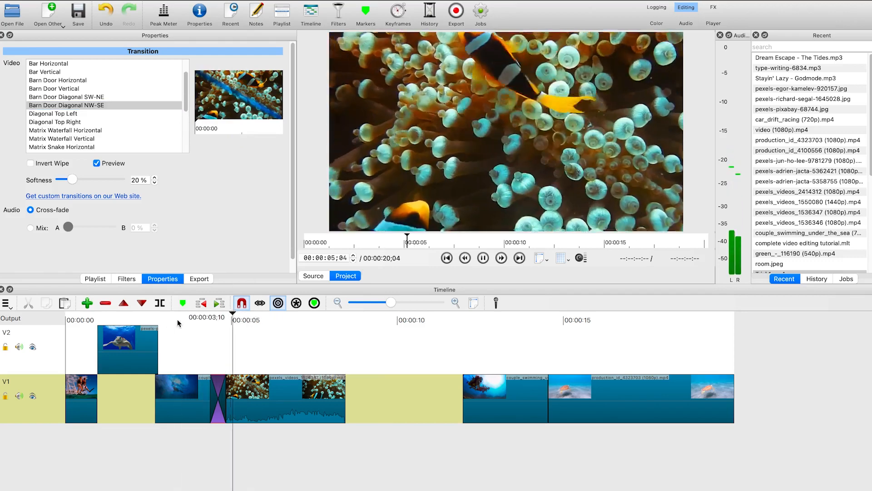
key("space")
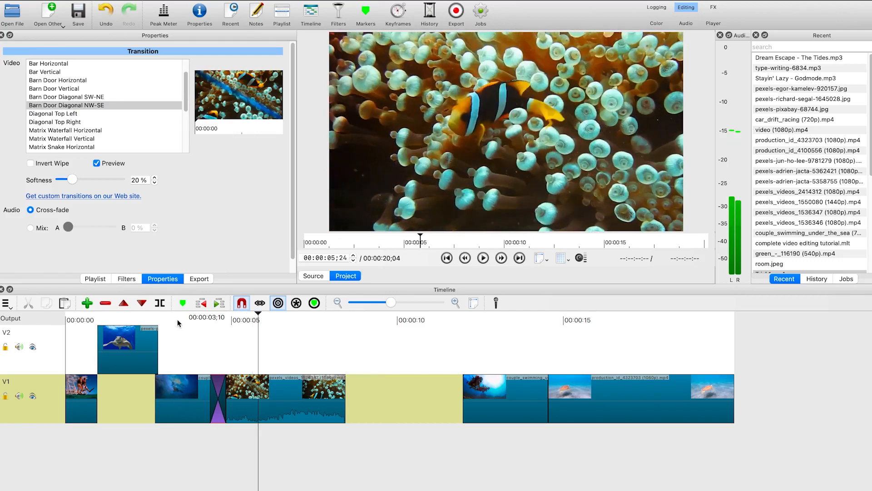
Move the later couple swimming clip left to butt against the coral clip, closing the gap
left_click(508, 418)
key("space")
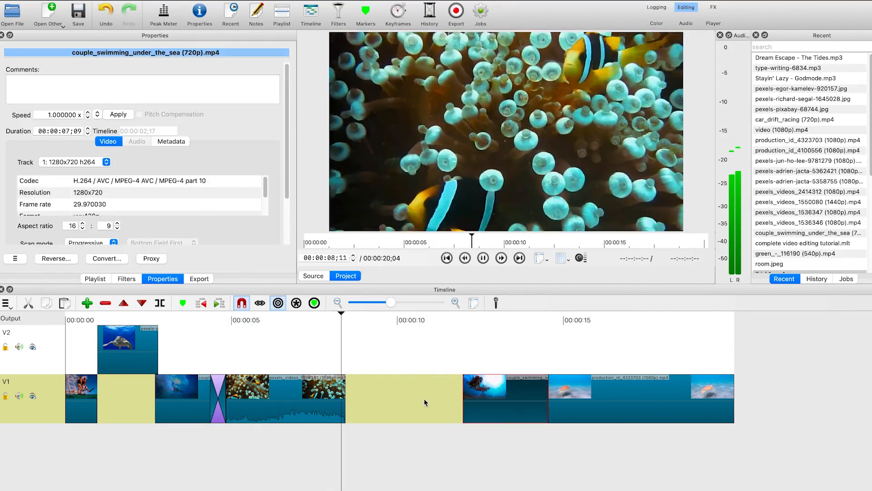
key("space")
left_click_drag(504, 400, 387, 415)
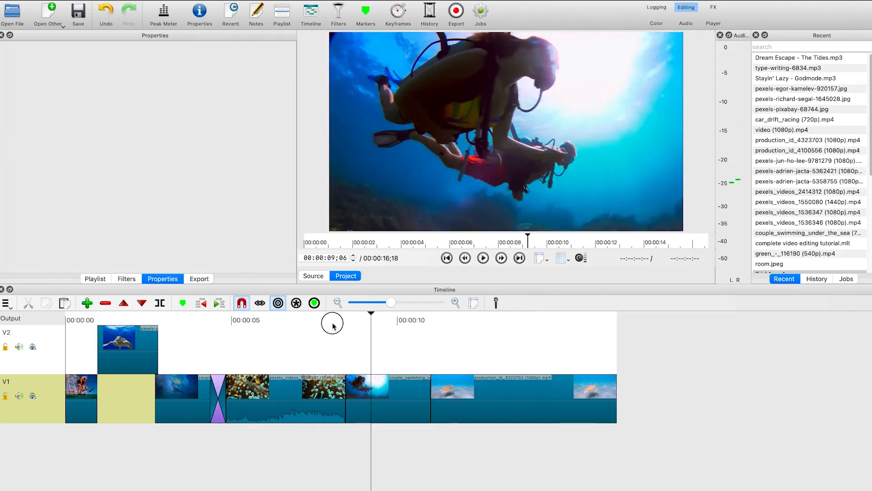
Play back the project from the coral clip through the following couple swimming clip
left_click(314, 320)
key("space")
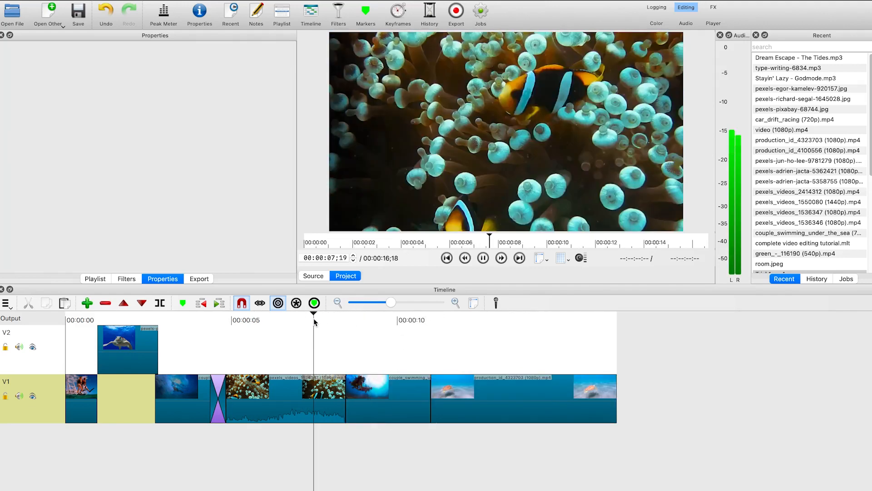
key("space")
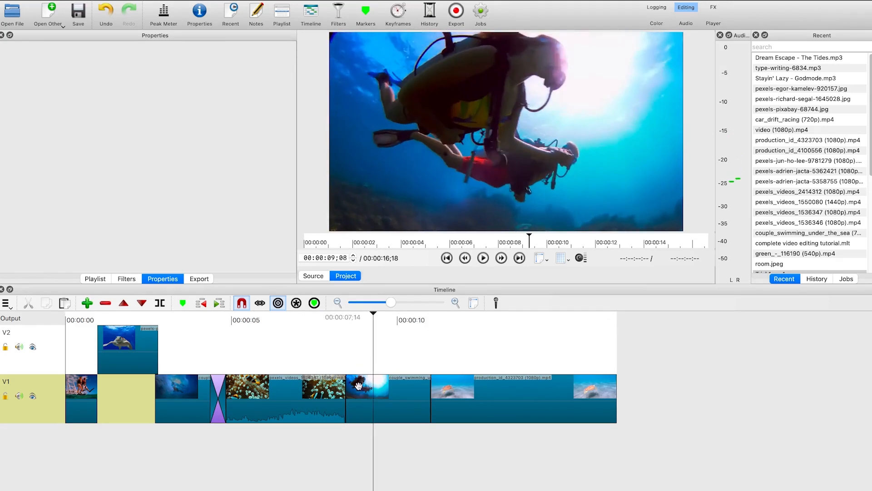
Overlap the couple swimming clip onto the coral clip to create a transition and set its type to Matrix Snake Parallel Vertical
mouse_move(356, 395)
left_mouse_down()
mouse_move(339, 393)
mouse_move(356, 384)
left_mouse_up()
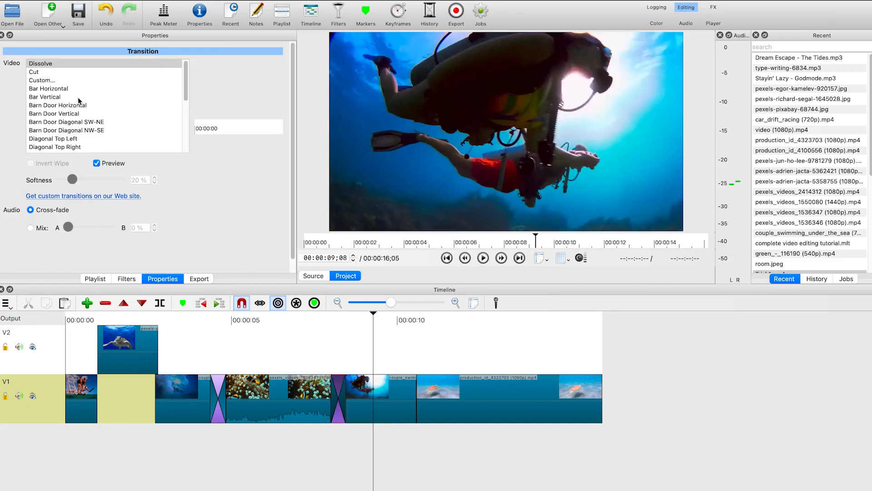
scroll(82, 107, "down", 3)
left_click(68, 123)
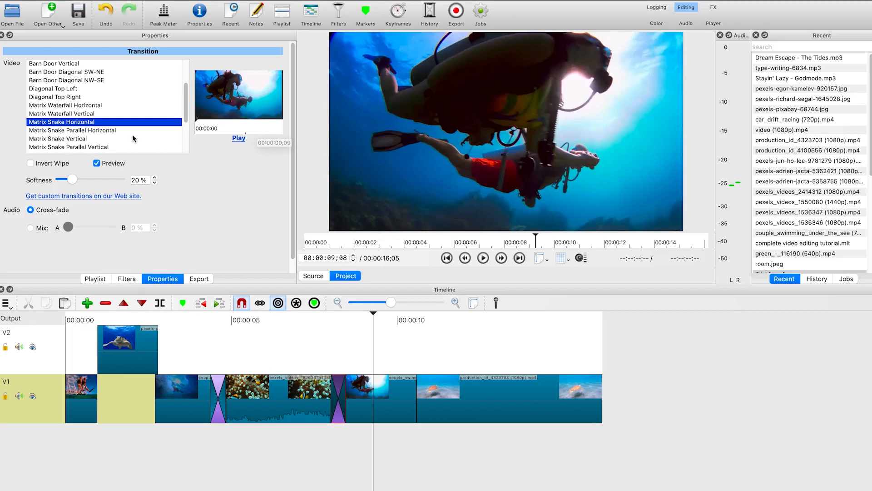
scroll(76, 124, "down", 3)
left_click(58, 84)
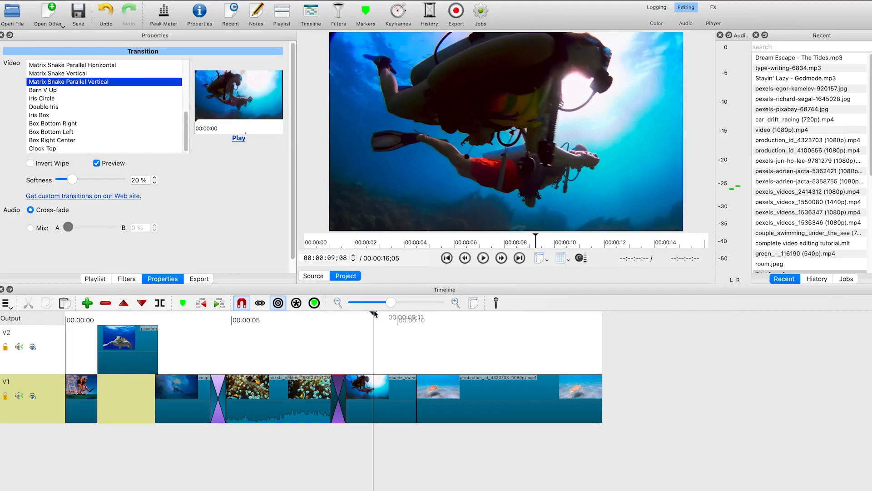
Play back the new transition between the coral clip and the couple swimming clip
left_click(298, 320)
key("space")
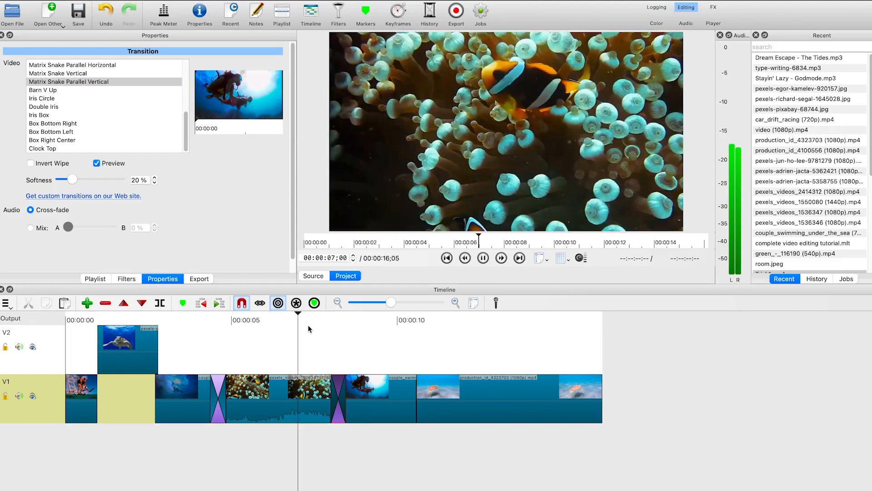
key("space")
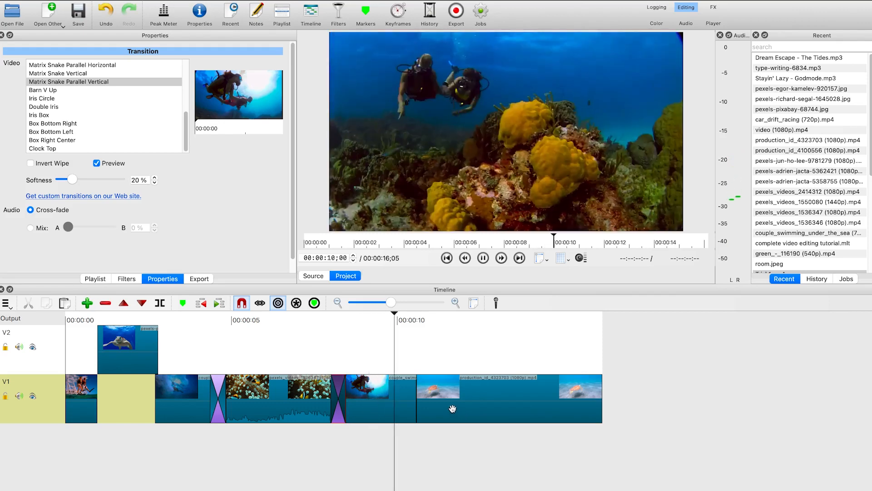
key("space")
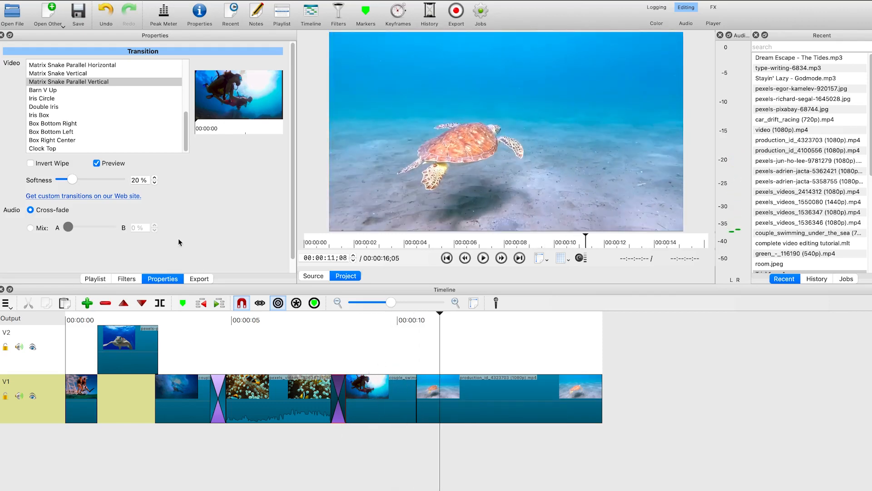
Change that transition's video type to Diagonal Top Left
scroll(94, 120, "down", 1)
scroll(154, 126, "up", 3)
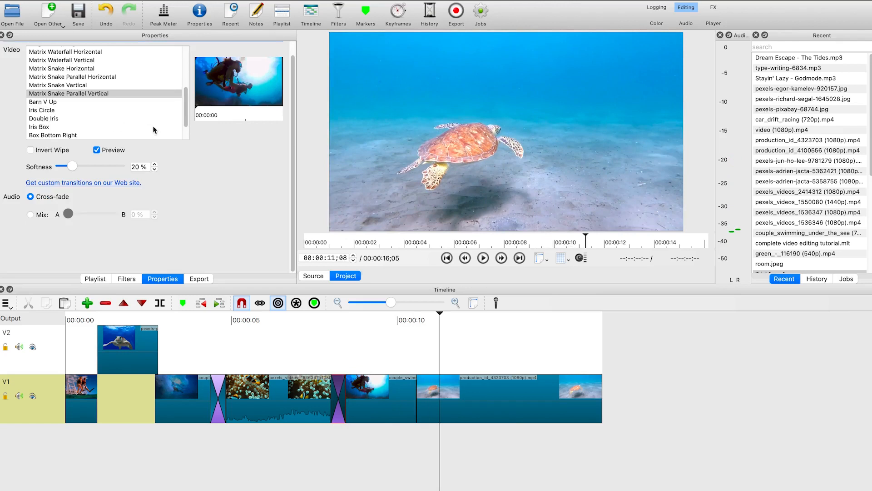
left_click(80, 63)
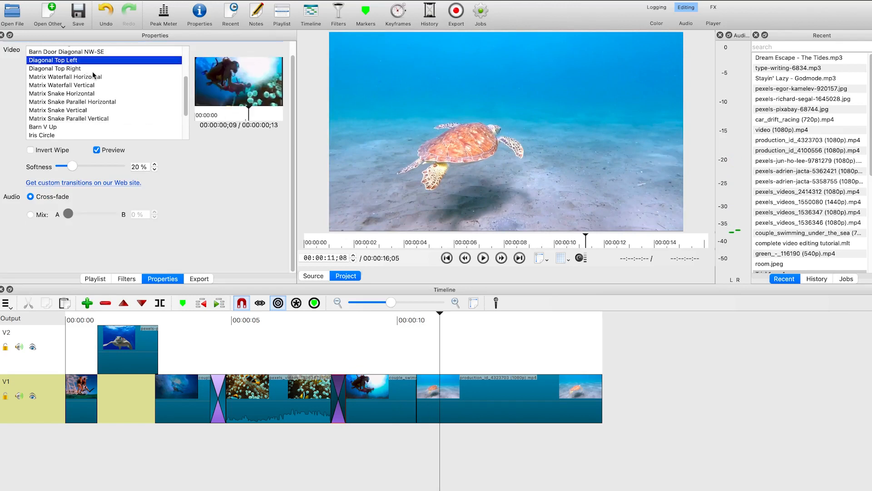
Overlap the final production clip onto the couple swimming clip to create a Barn Door Vertical transition
left_click_drag(446, 402, 422, 397)
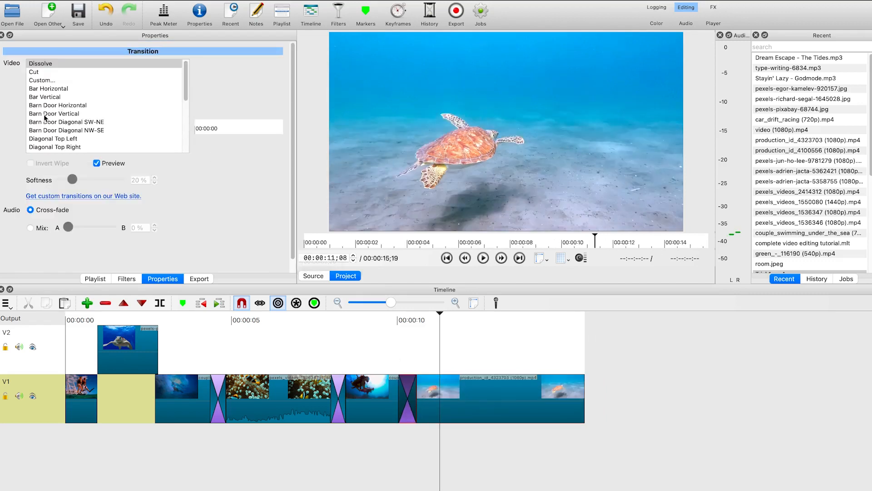
left_click(44, 113)
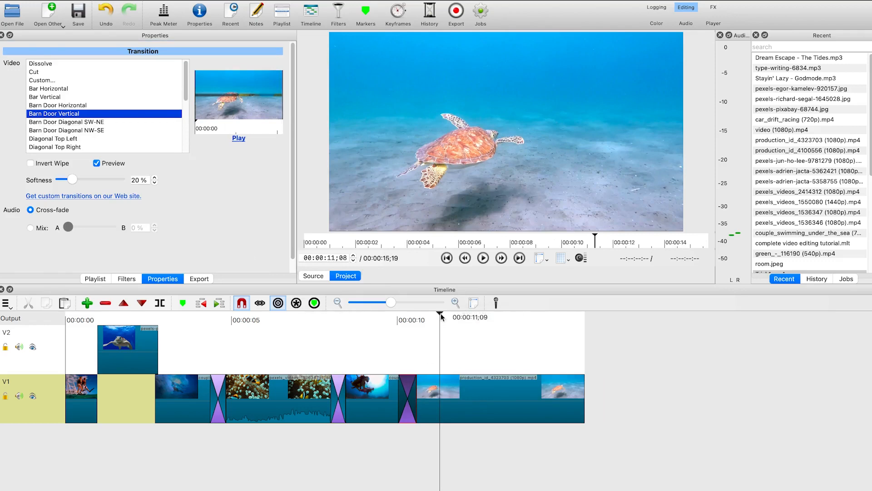
Play back the project from the last transition to the end
left_click(404, 326)
left_click(377, 321)
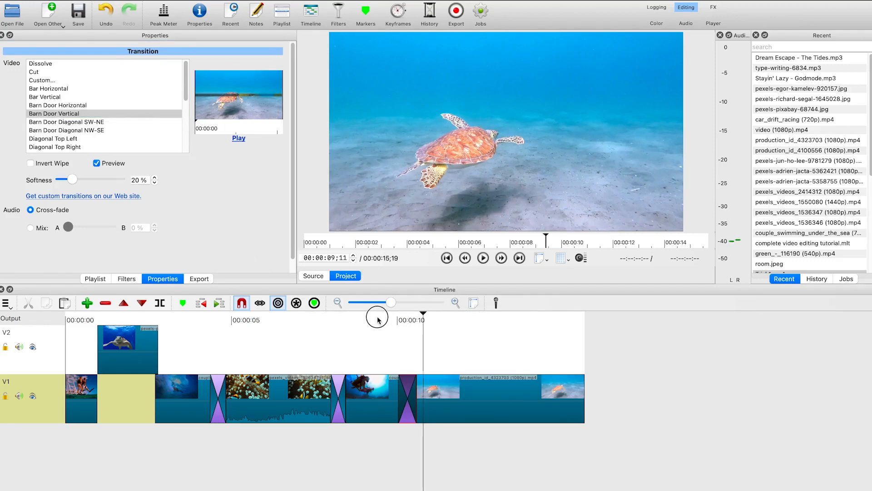
key("space")
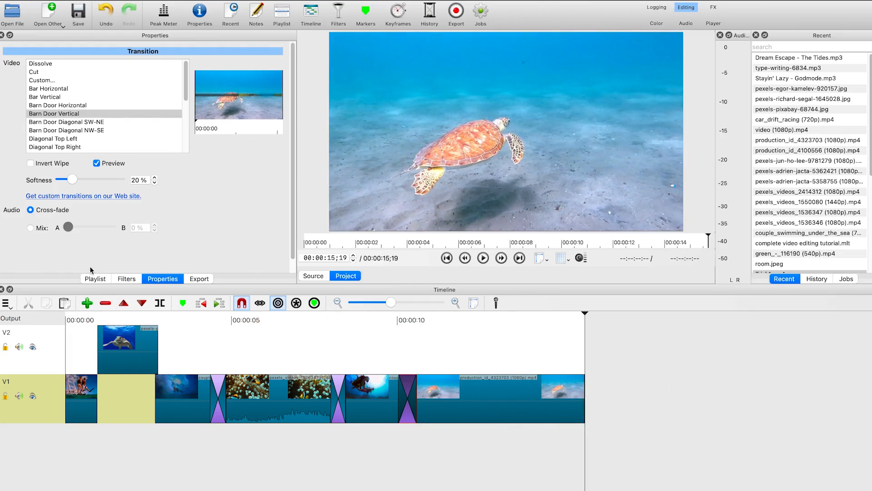
Add a Fade Out Video filter to the final production clip
left_click(126, 278)
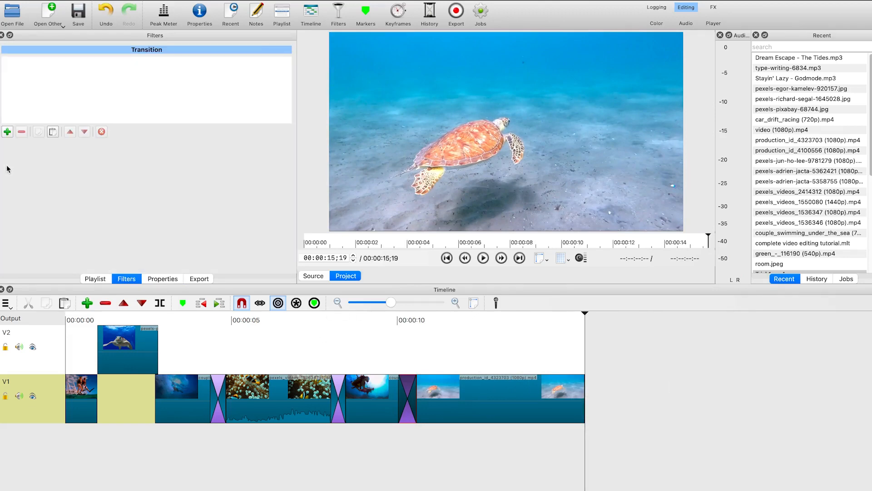
left_click(7, 132)
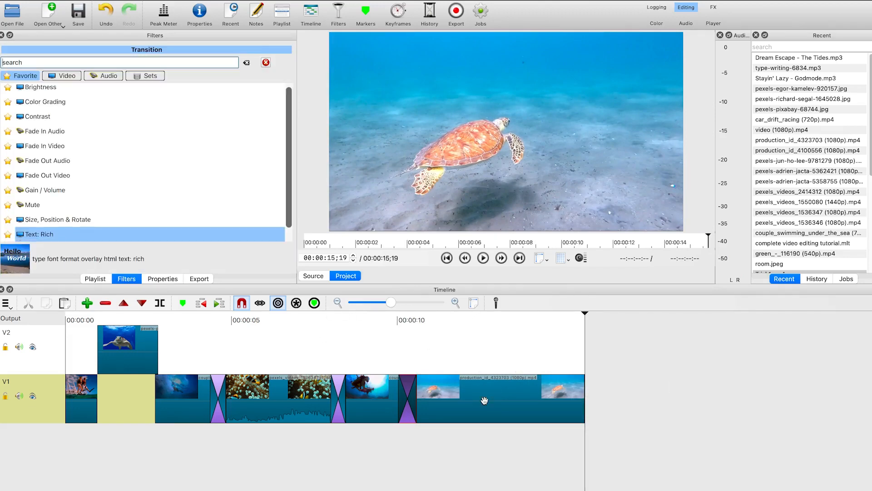
left_click(484, 401)
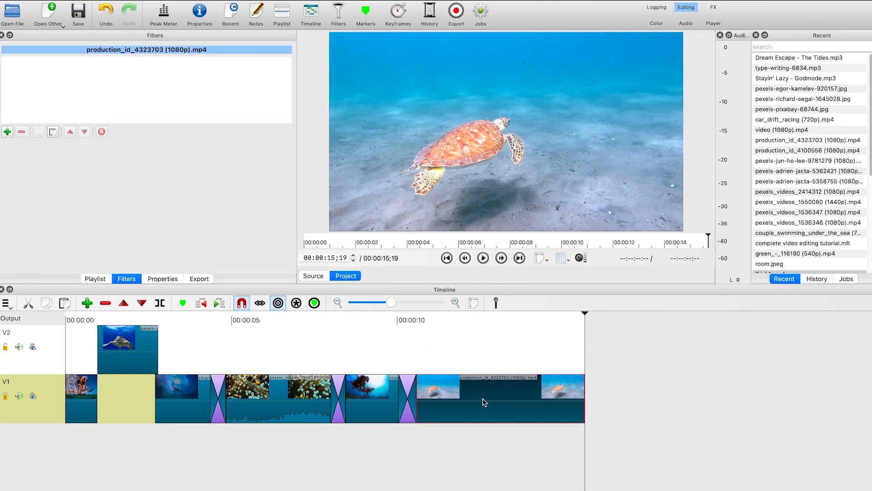
left_click(7, 131)
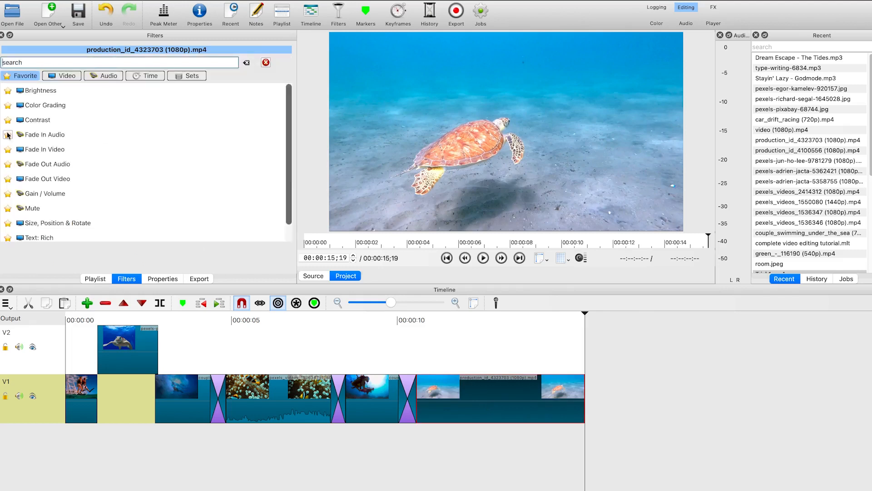
left_click(48, 179)
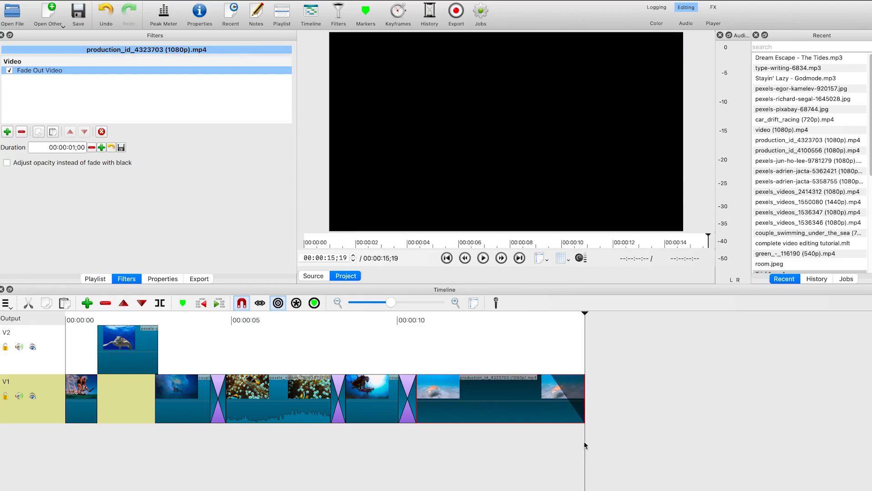
Try placing the Dream Escape - The Tides.mp3 music on the video track, and undo it
left_click_drag(581, 313, 496, 324)
left_click(494, 324)
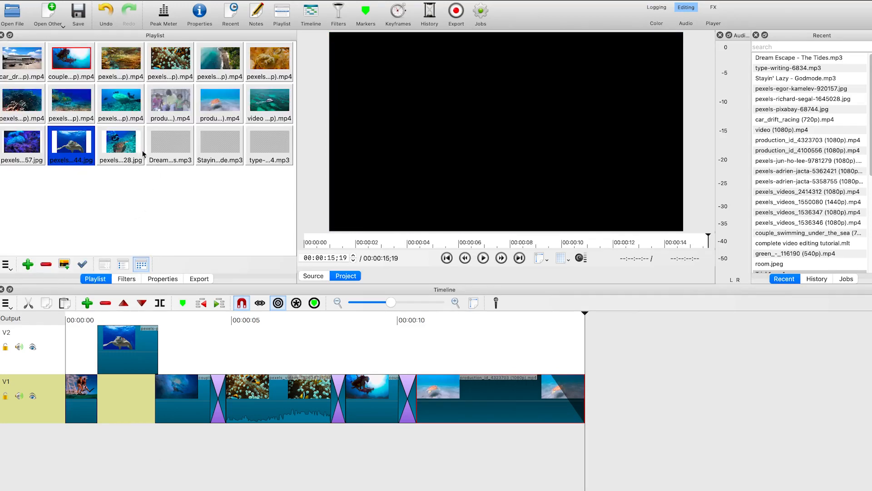
left_click(176, 158)
left_click_drag(175, 158, 120, 394)
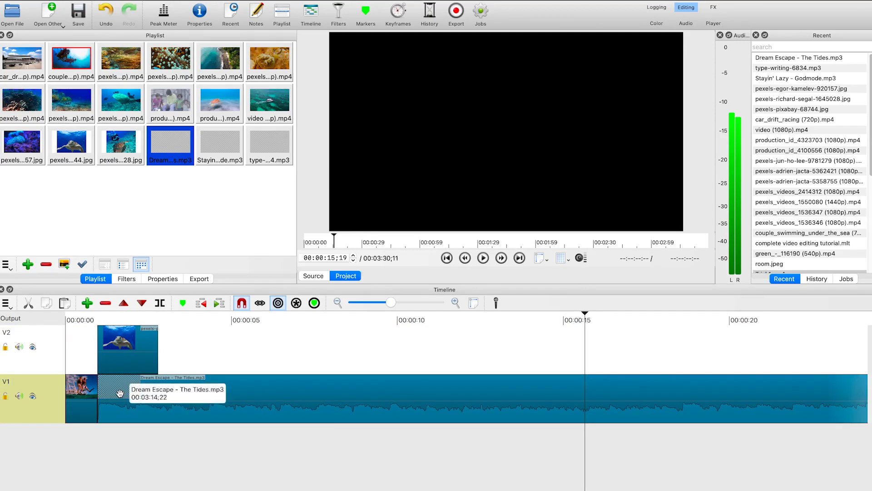
key("ctrl+z")
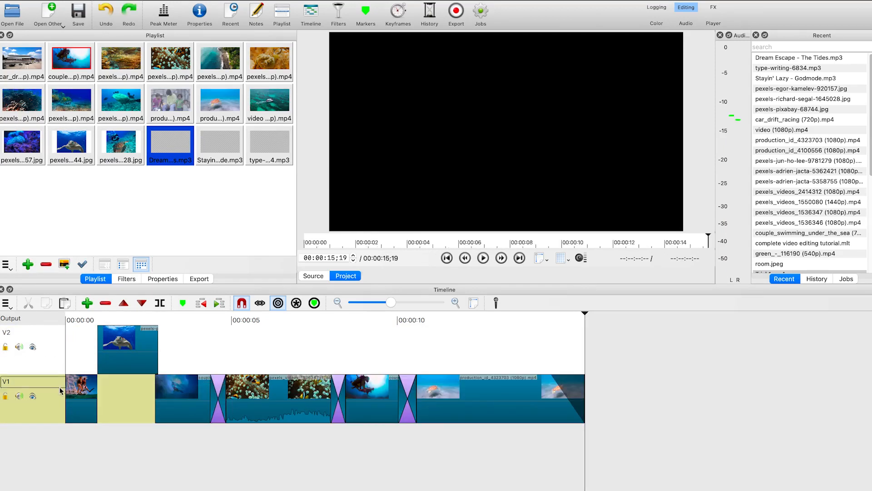
Add an audio track to the timeline
right_click(55, 388)
mouse_move(101, 396)
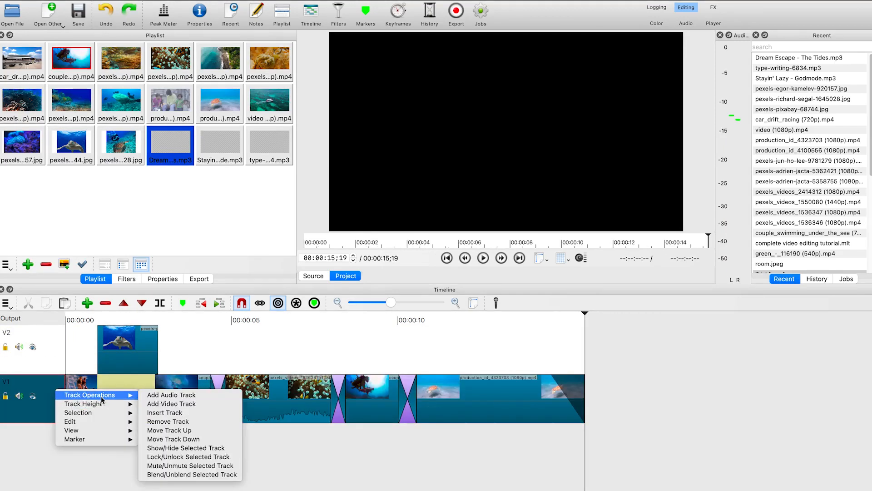
left_click(171, 395)
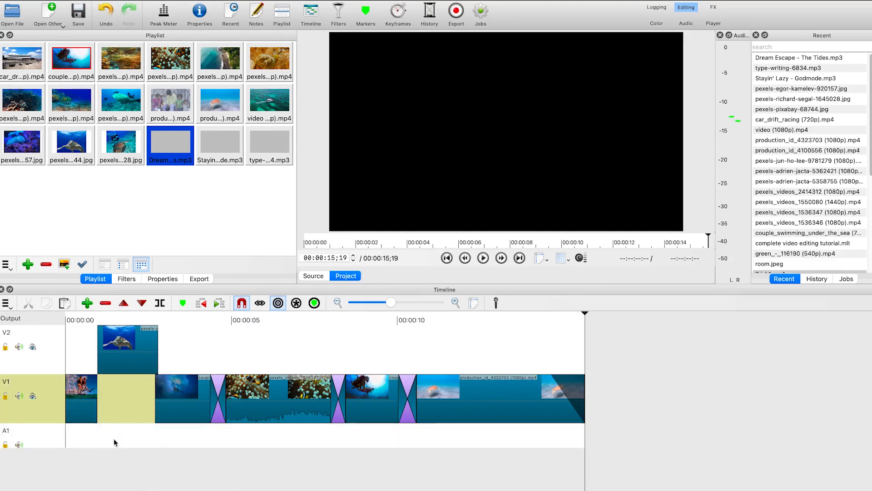
Place Dream Escape - The Tides.mp3 on the audio track and cut off the part extending past the video's end
left_click_drag(178, 161, 176, 438)
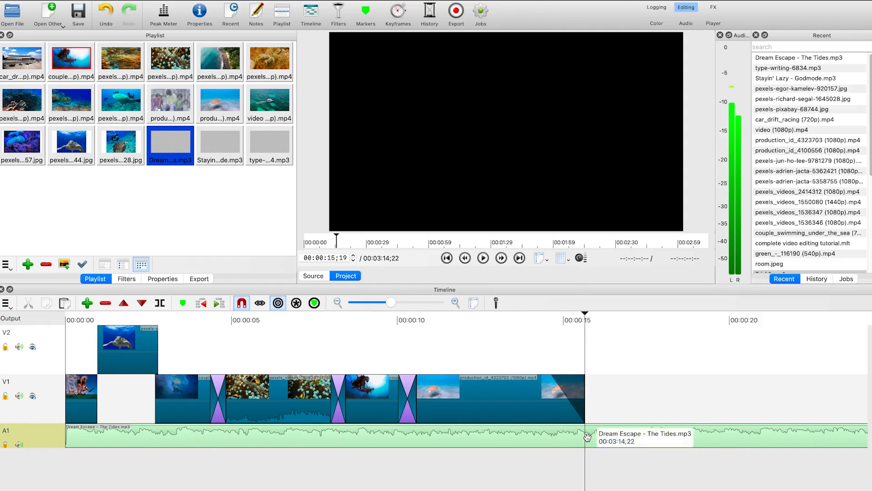
key("s")
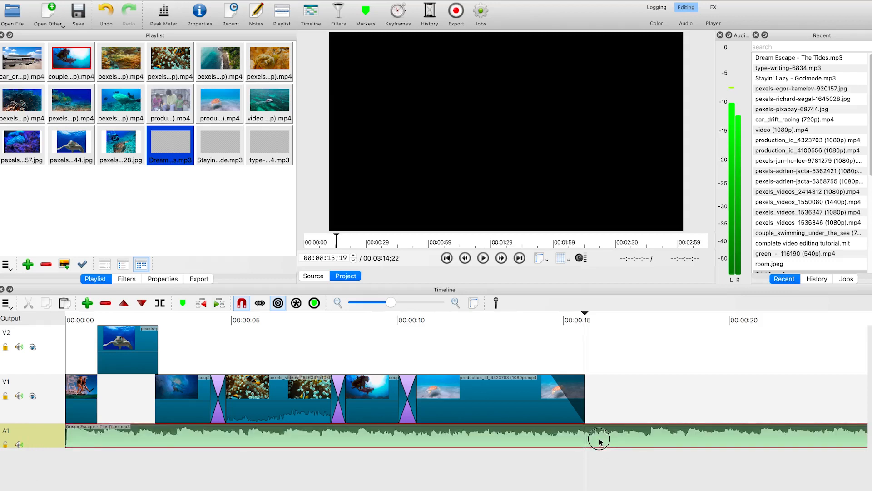
left_click(601, 436)
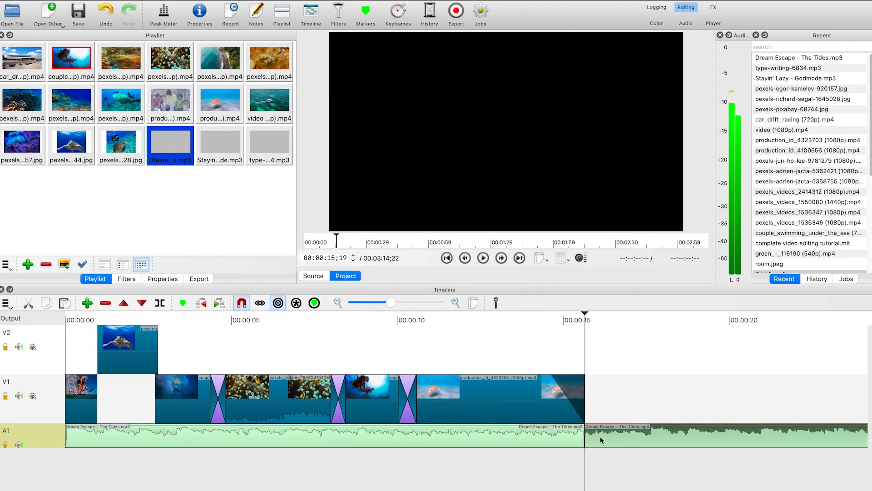
key("Delete")
left_click(555, 437)
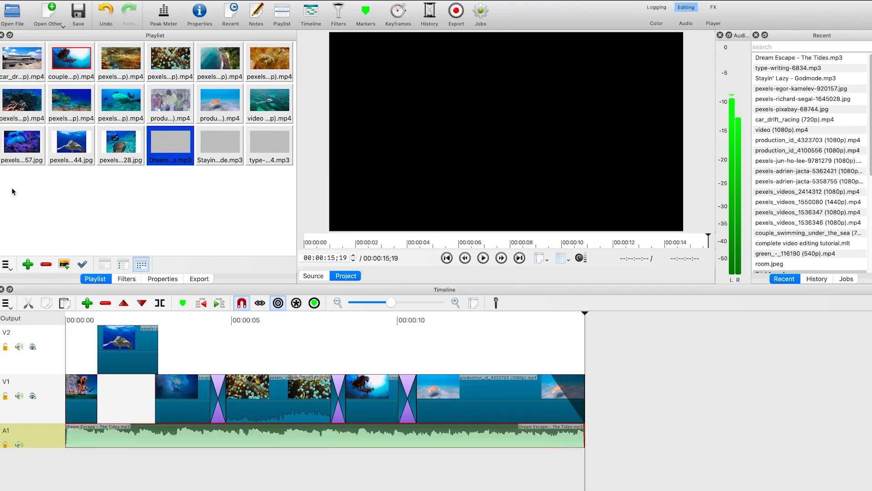
Add Fade In Audio and Fade Out Audio filters to the music clip
left_click(127, 278)
left_click(7, 133)
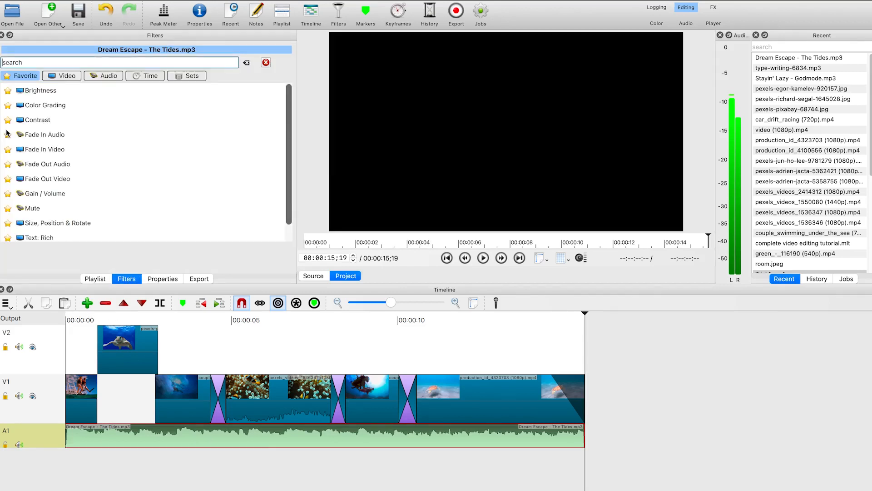
left_click(57, 134)
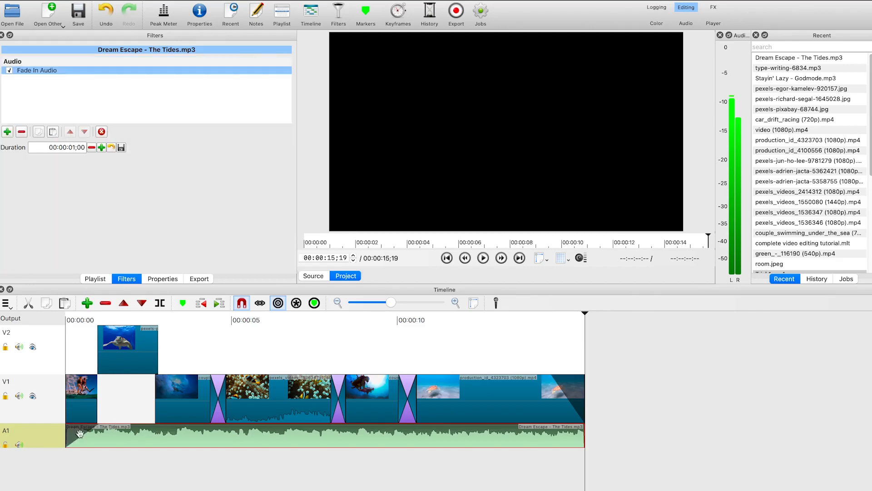
left_click(7, 131)
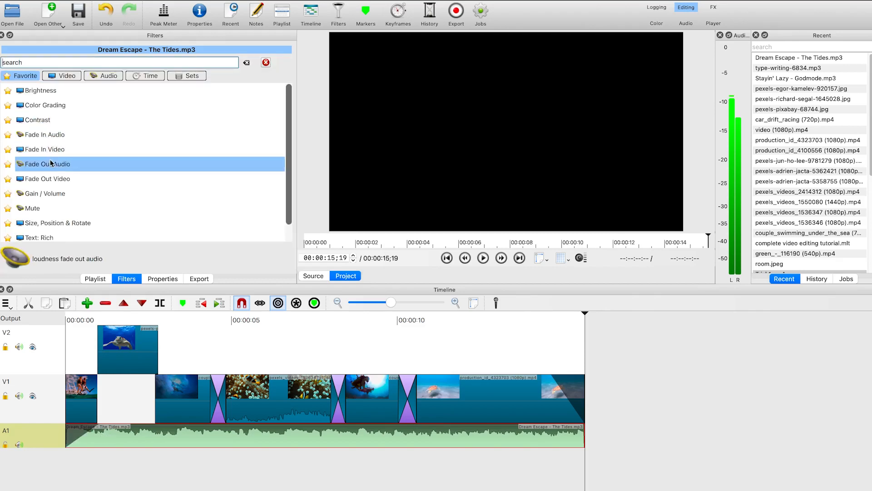
left_click(71, 169)
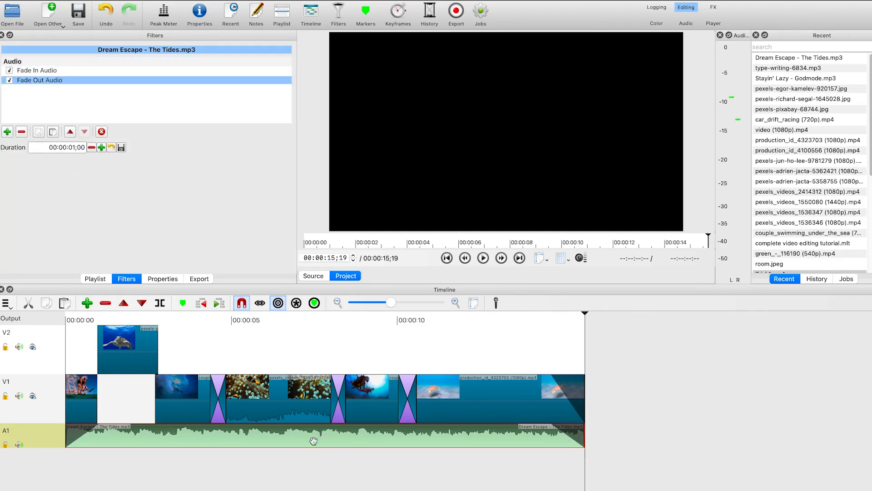
Add a Gain / Volume filter to the music and lower its level to -49.0 dB
left_click(9, 131)
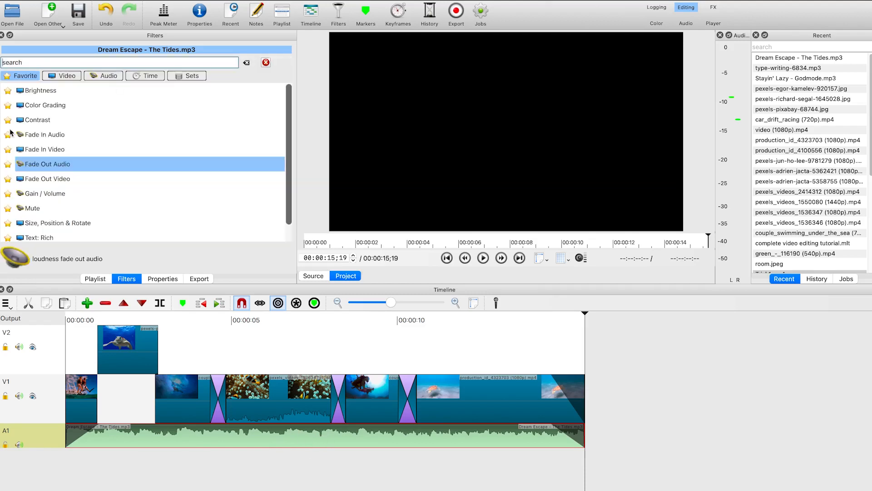
left_click(49, 194)
left_click(137, 161)
left_click_drag(118, 156, 69, 161)
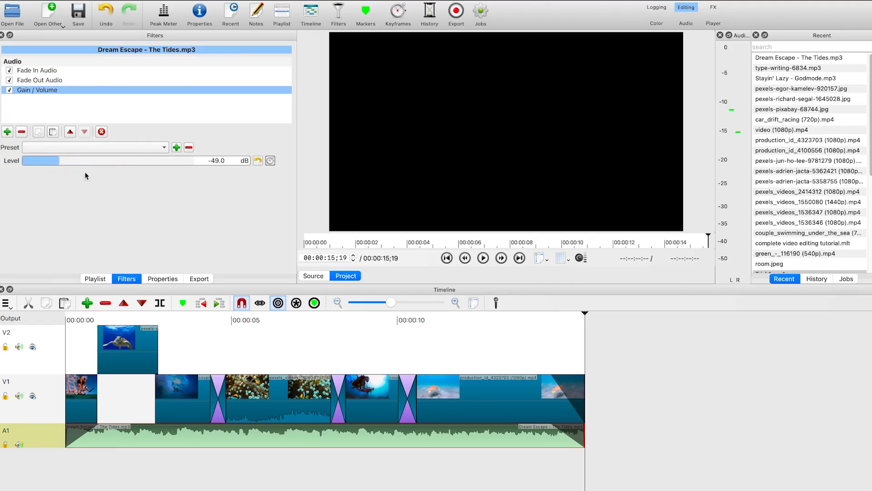
left_click(364, 336)
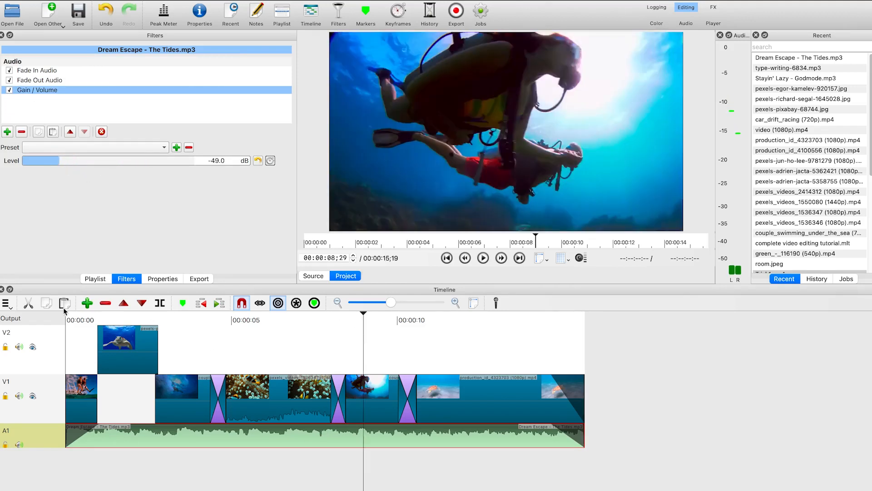
Play back the project to check the music, and raise the music's Gain / Volume level to -25.4 dB
left_click(81, 318)
key("space")
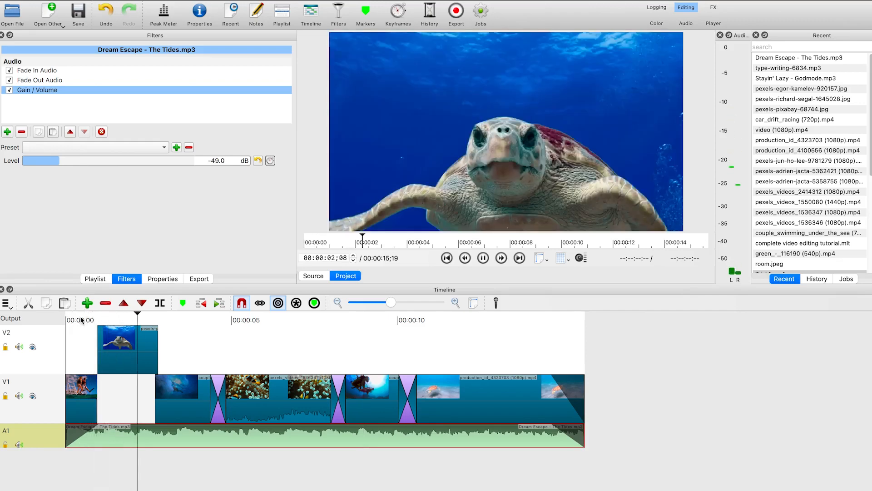
key("space")
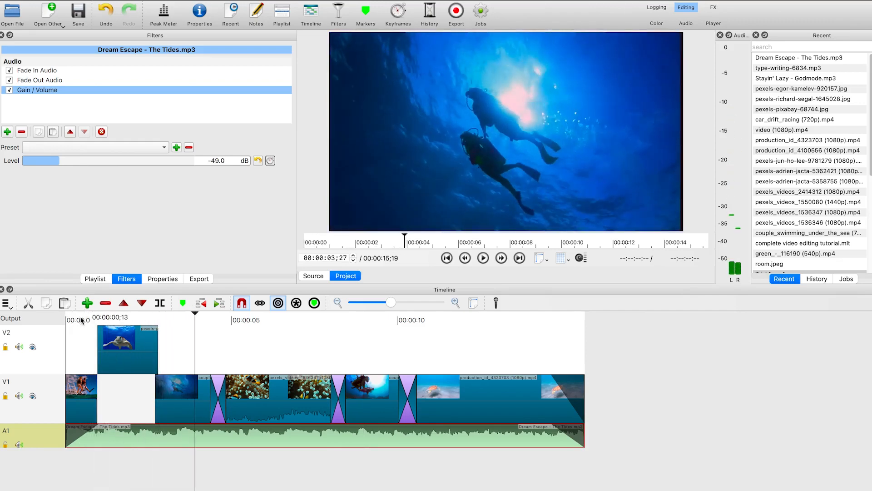
key("space")
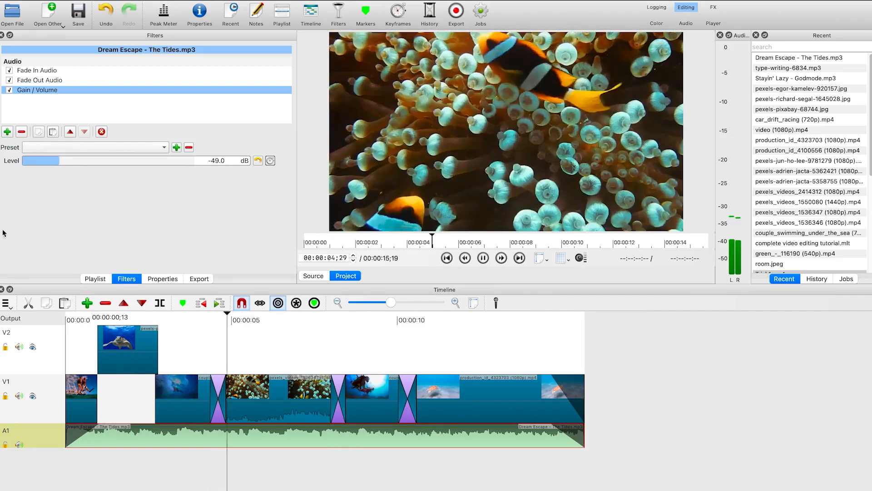
key("space")
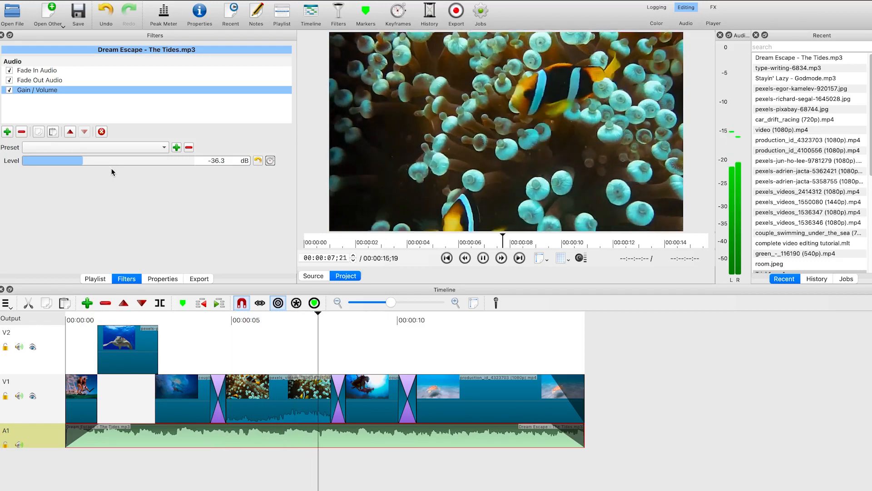
key("XF86AudioRaiseVolume")
key("XF86AudioRaiseVolume")
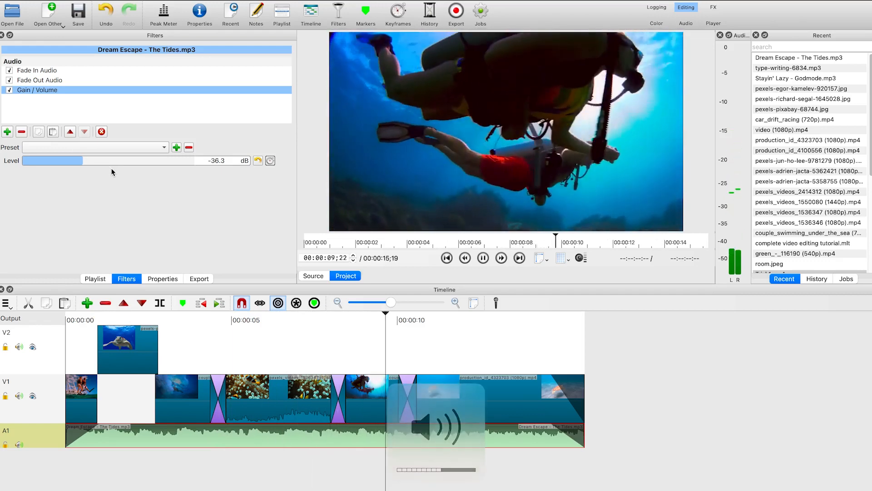
key("XF86AudioRaiseVolume")
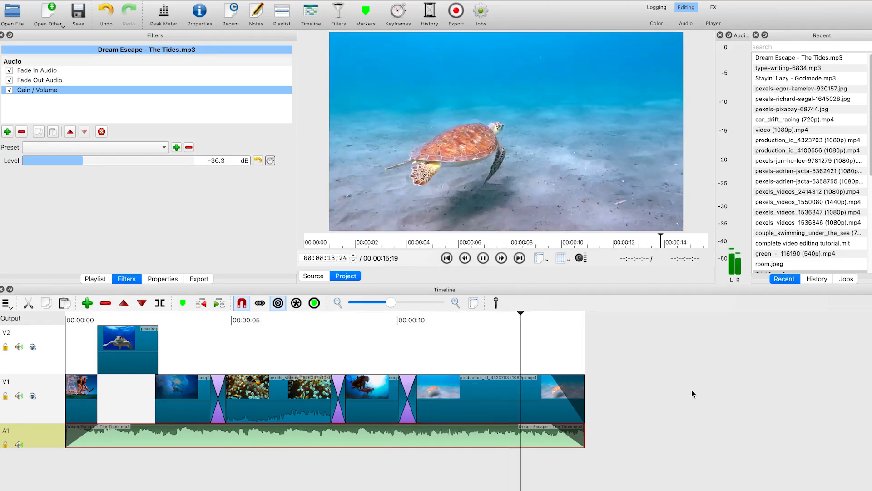
key("space")
left_click_drag(99, 160, 103, 162)
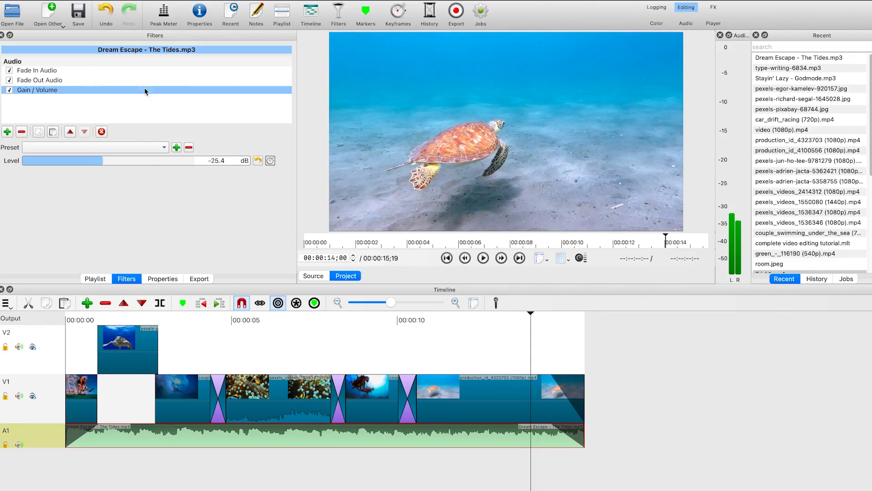
Create a Text clip reading 'Welcome to Langkawi' and add it to the timeline
left_click(52, 12)
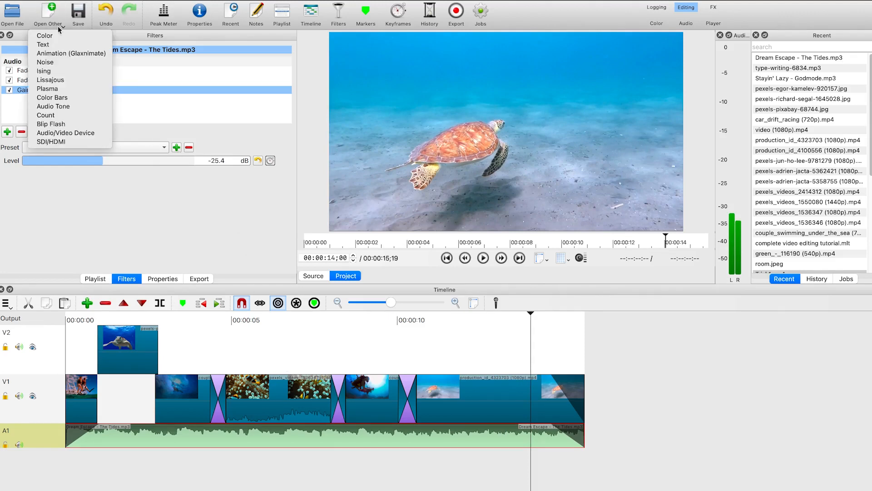
left_click(50, 44)
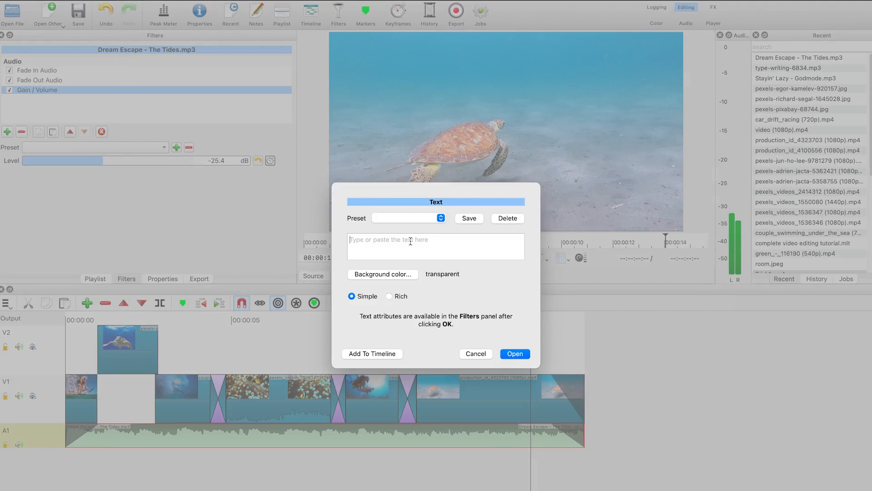
type("Welcome to Langkawi")
left_click(386, 353)
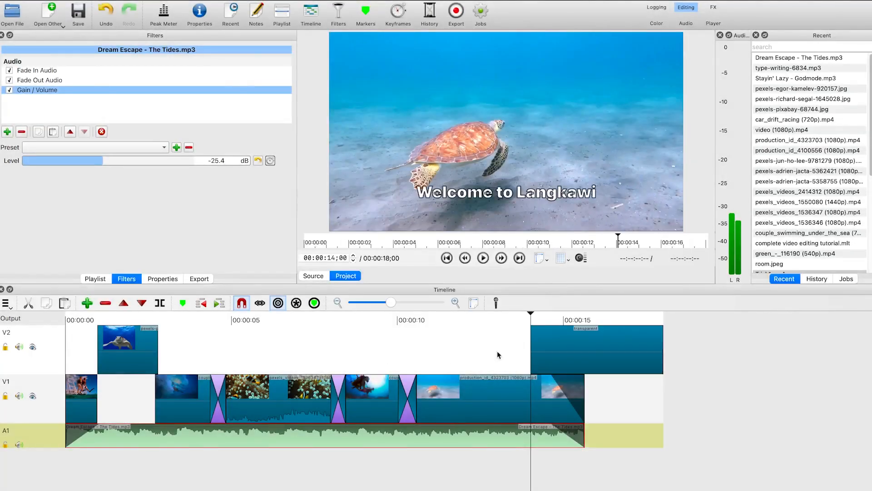
Select all timeline clips and shift them right by about one second to open space at the start
left_click_drag(596, 354, 523, 344)
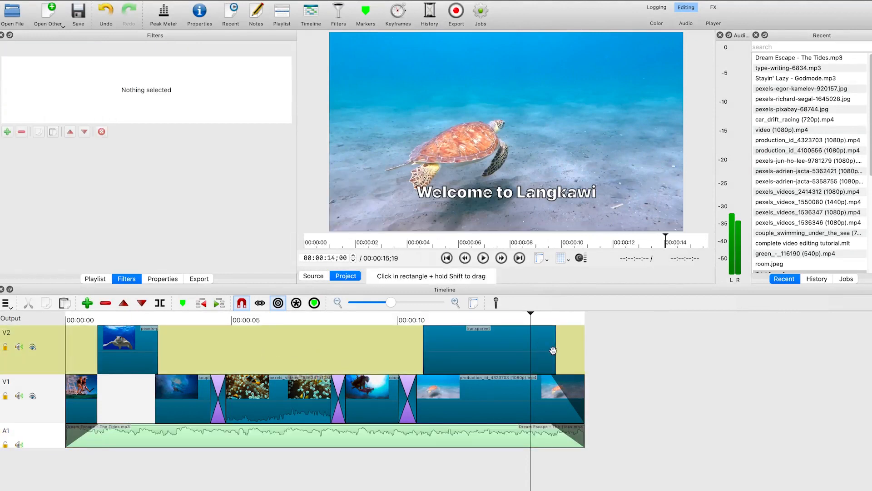
left_click(378, 406)
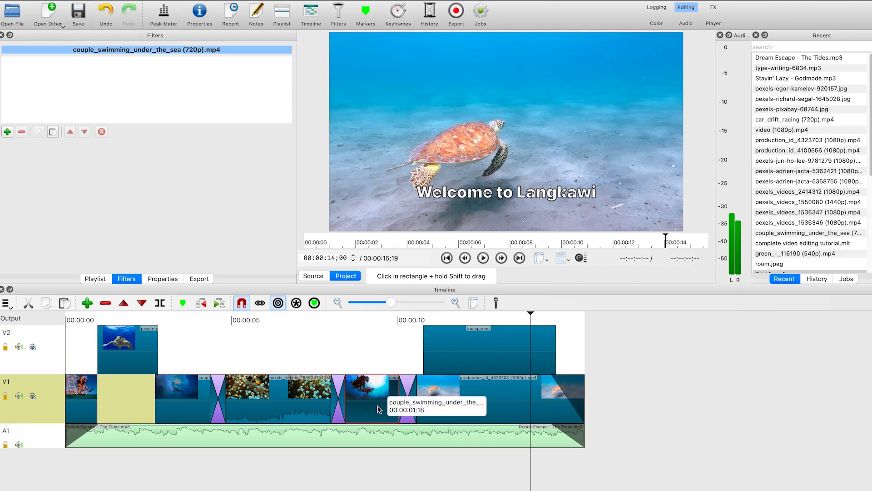
key("super+a")
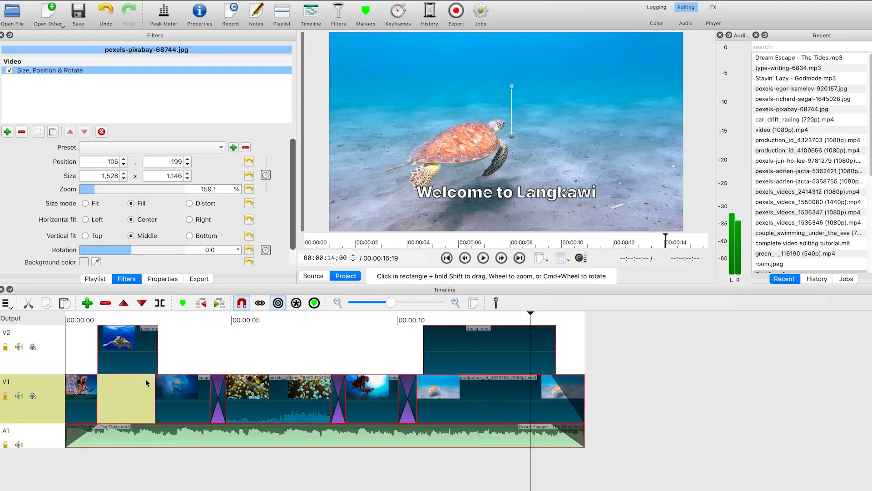
left_click_drag(135, 366, 187, 366)
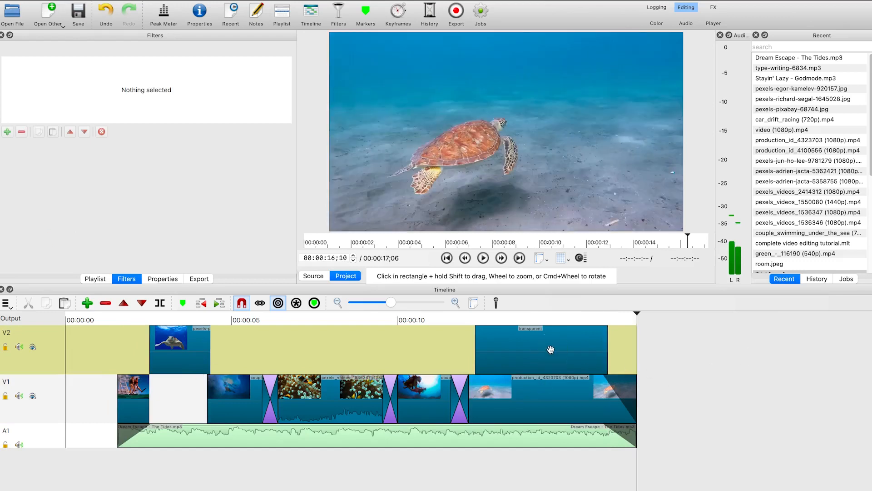
Move the title text clip to the start of V2 and extend it to where the video begins
left_click_drag(548, 345, 320, 357)
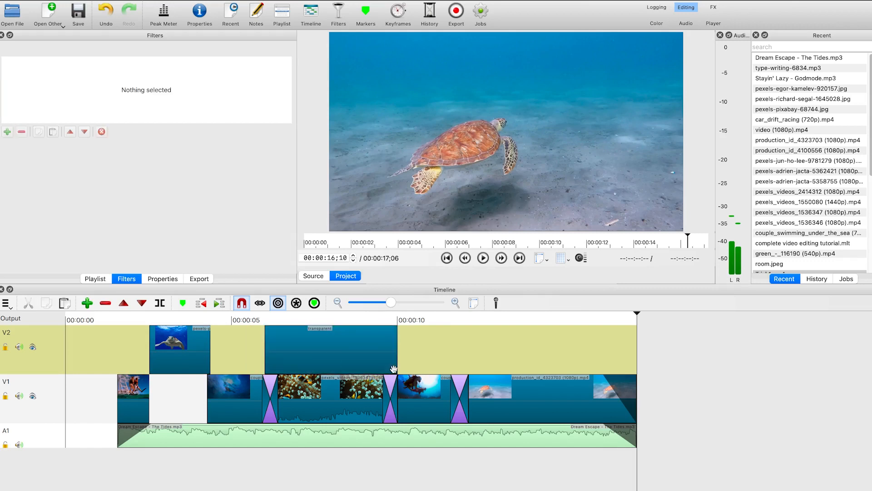
left_click_drag(396, 350, 181, 363)
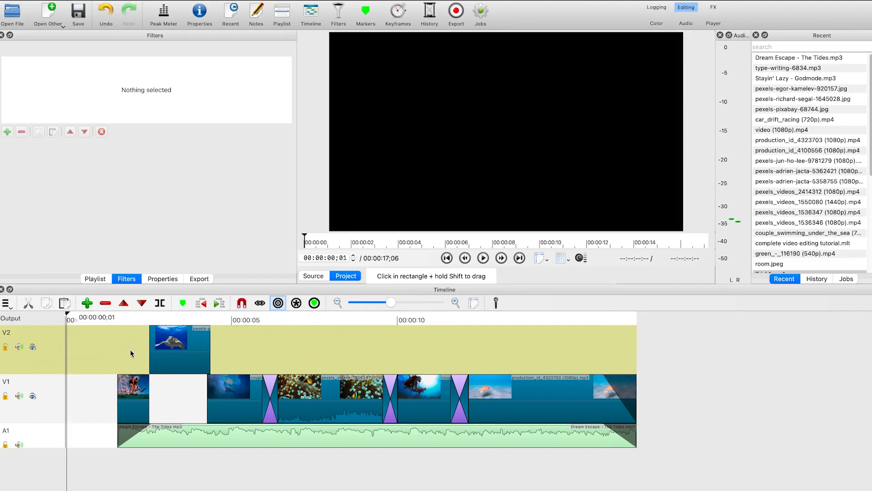
key("ctrl+v")
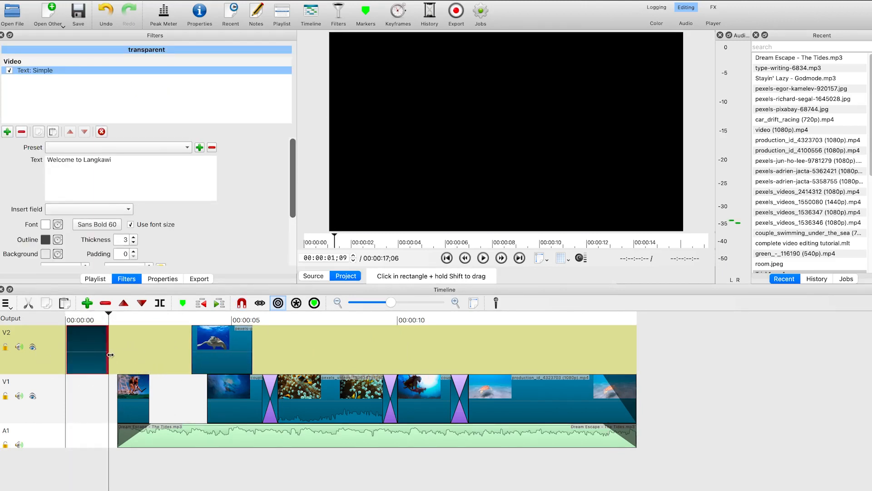
left_click_drag(107, 351, 124, 359)
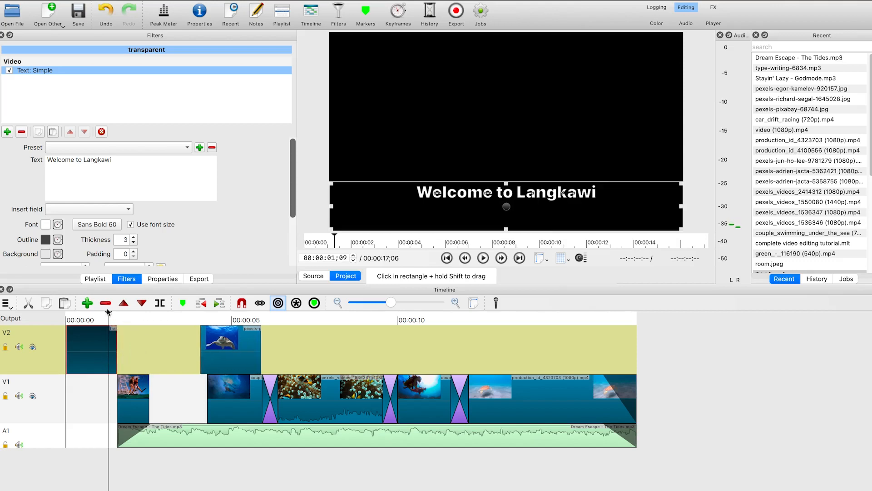
Preview the opening and move the title text higher in the frame
left_click_drag(109, 313, 55, 316)
key("space")
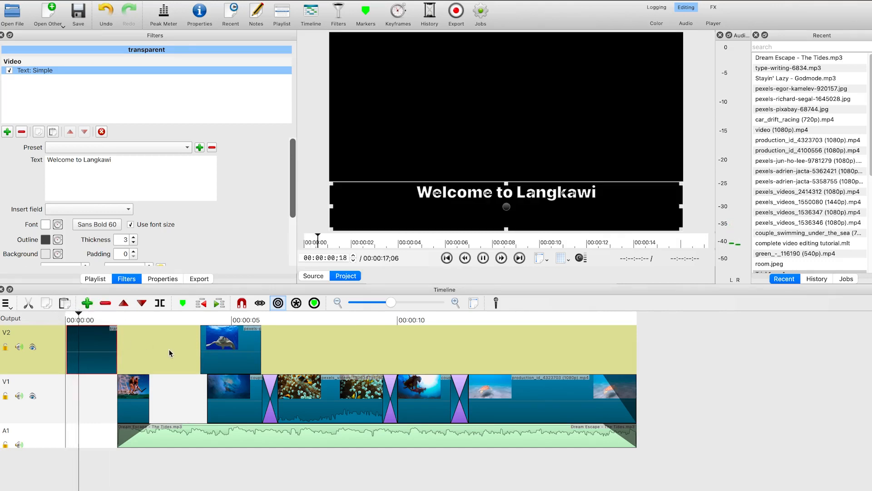
key("space")
left_click_drag(505, 209, 502, 137)
left_click(199, 489)
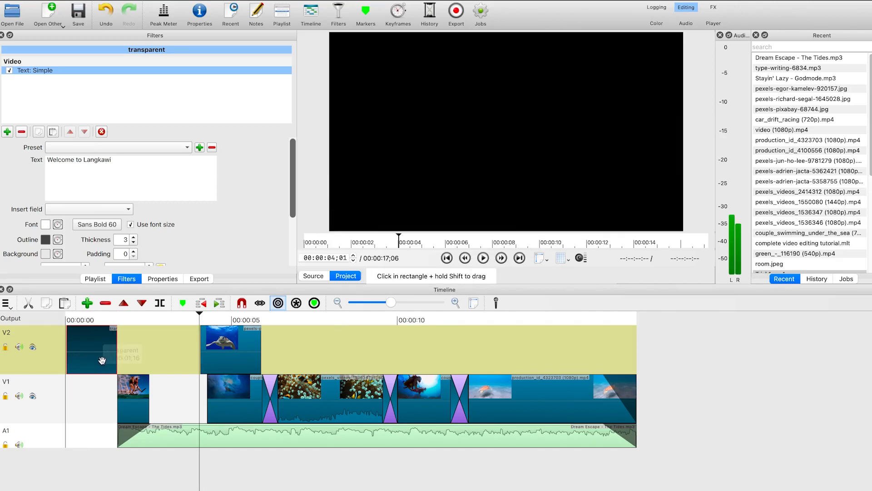
Paste a copy of the text clip after the title, shorten it, and change its text to 'Underwater adventure'
key("ctrl+v")
left_click_drag(247, 358, 151, 346)
left_click(290, 345)
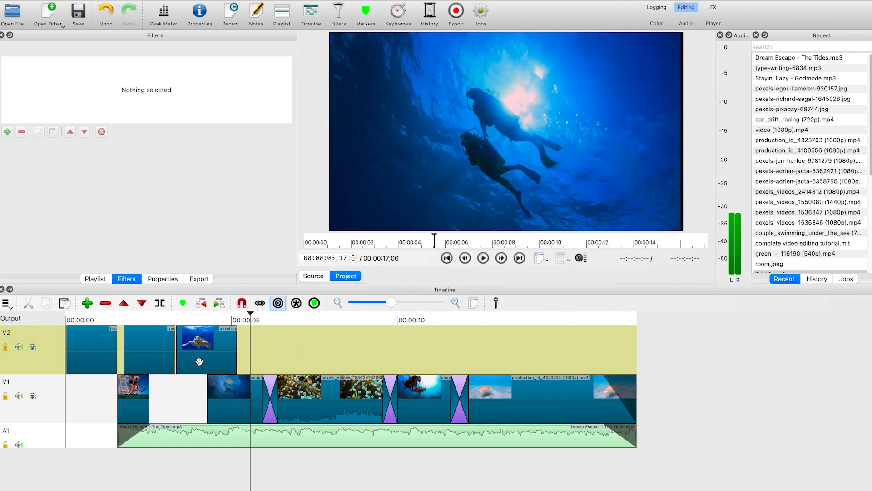
left_click_drag(175, 349, 147, 351)
left_click(138, 346)
left_click_drag(120, 322, 137, 337)
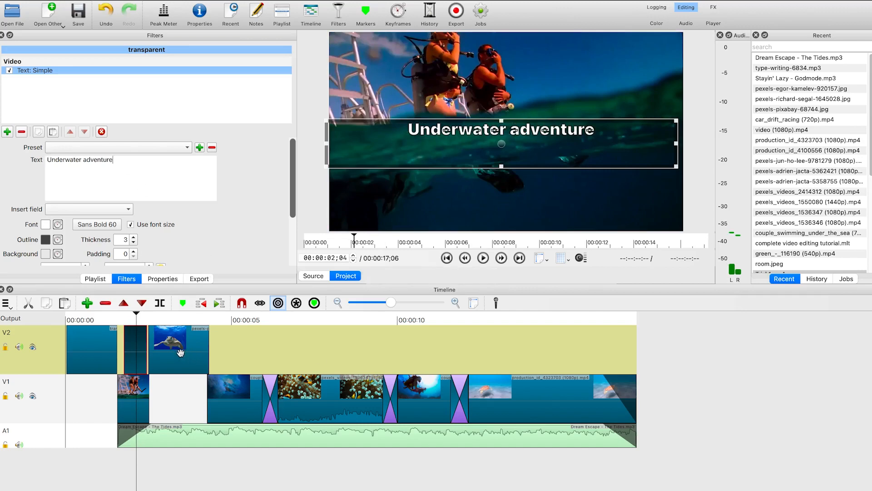
Paste another copy of the text clip on V2 at about 7 seconds
left_click(242, 321)
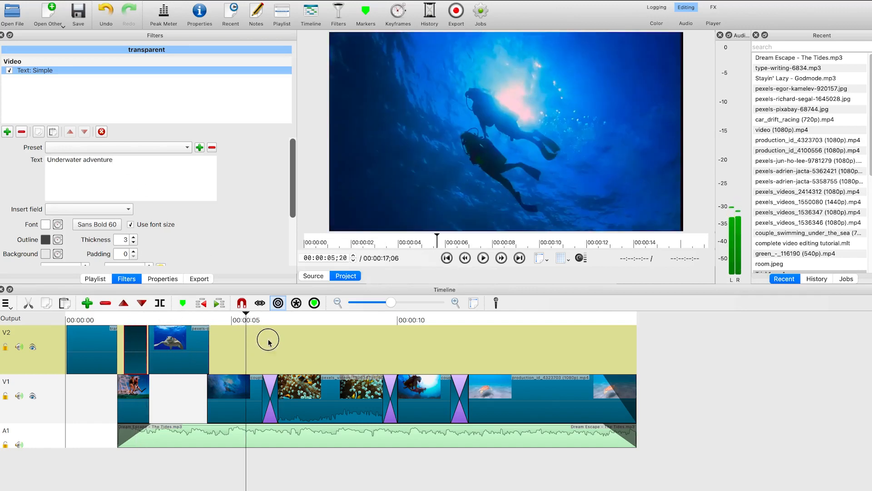
left_click(278, 346)
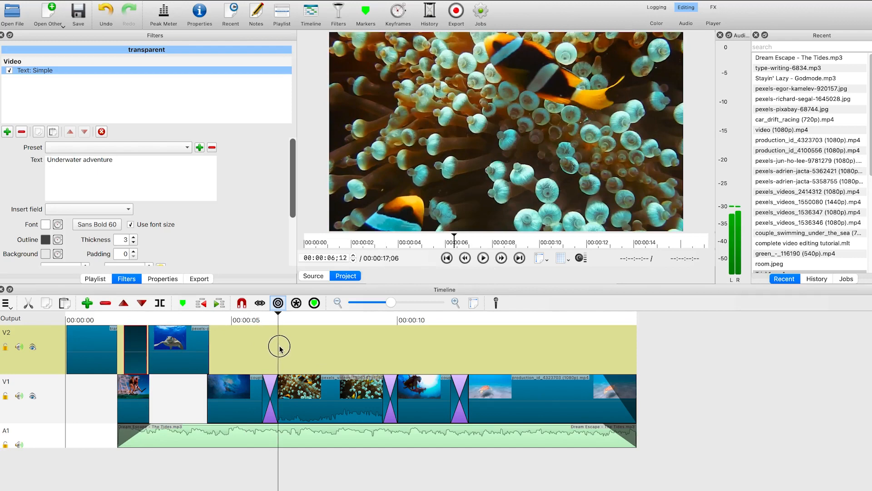
left_click(300, 359)
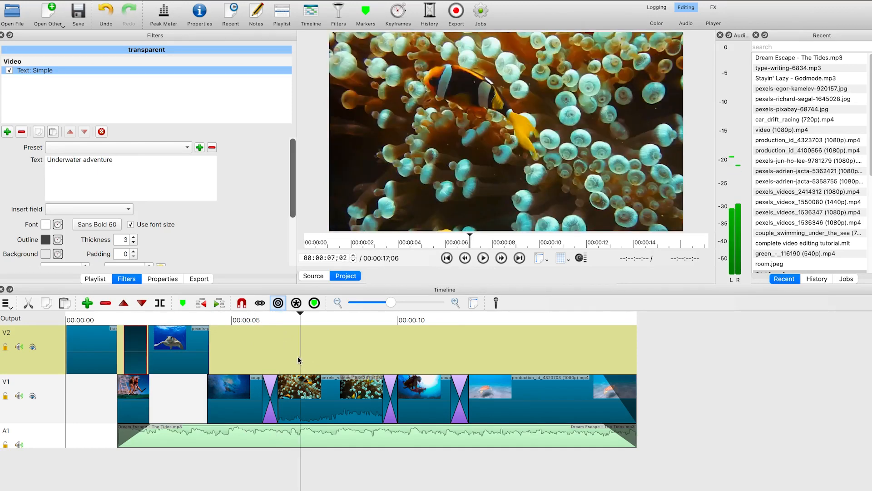
key("ctrl+v")
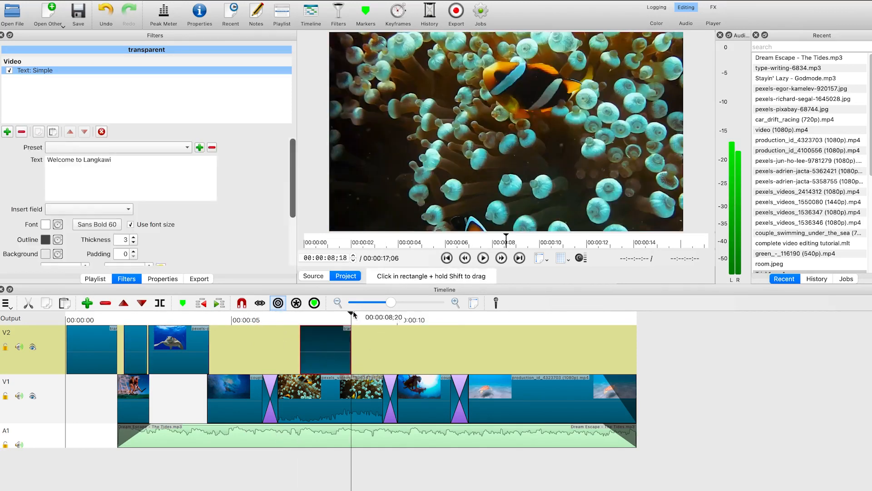
left_click(326, 316)
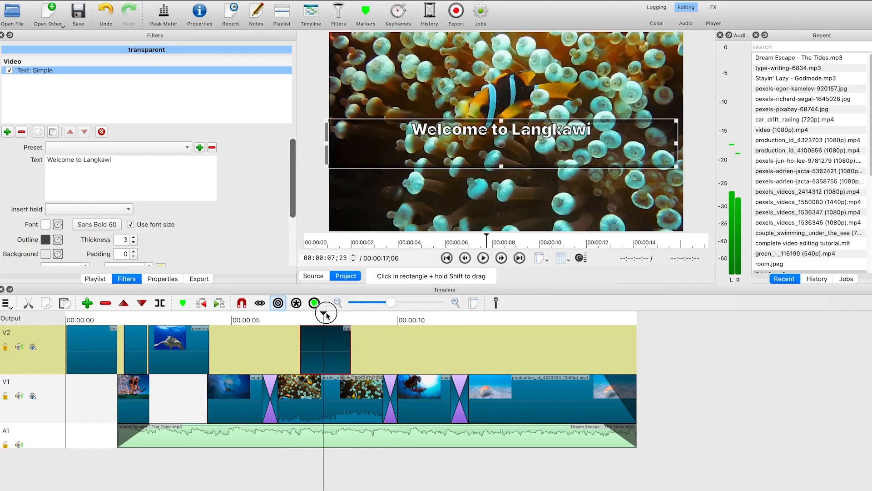
Change that clip's text to 'Enjoying the sea view' and move it to the bottom of the frame
triple_click(153, 172)
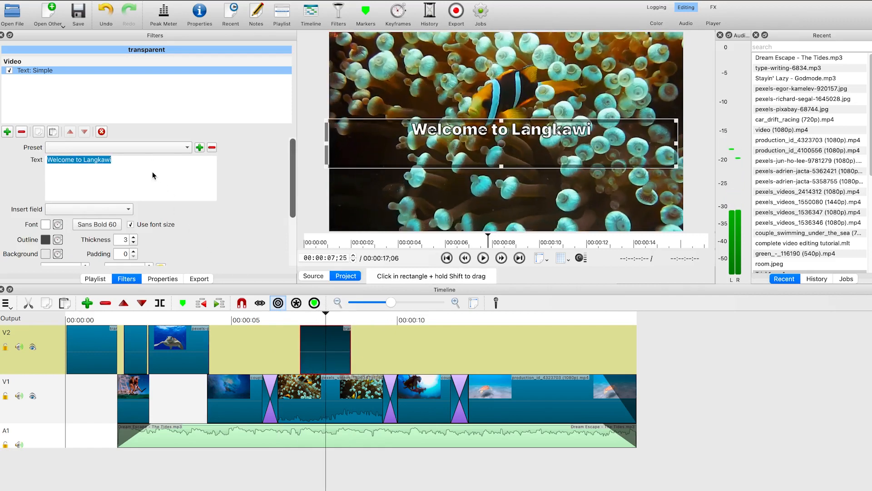
type("Enjoy")
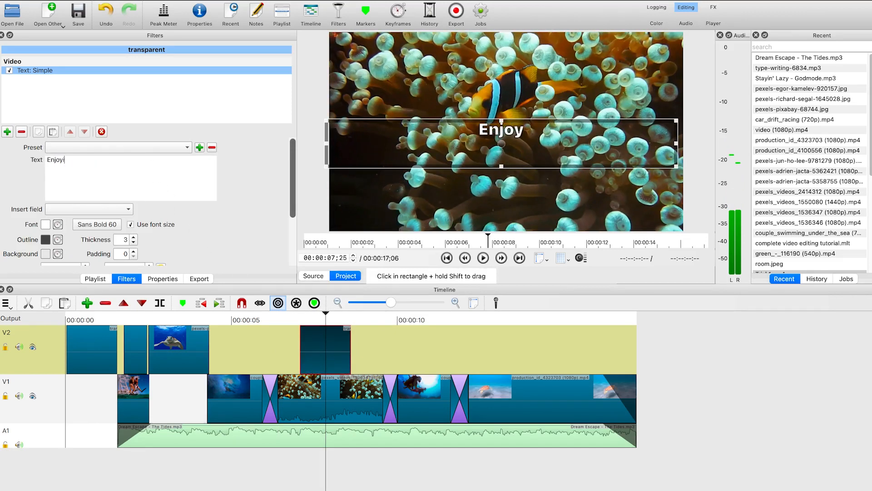
type("ing the sea")
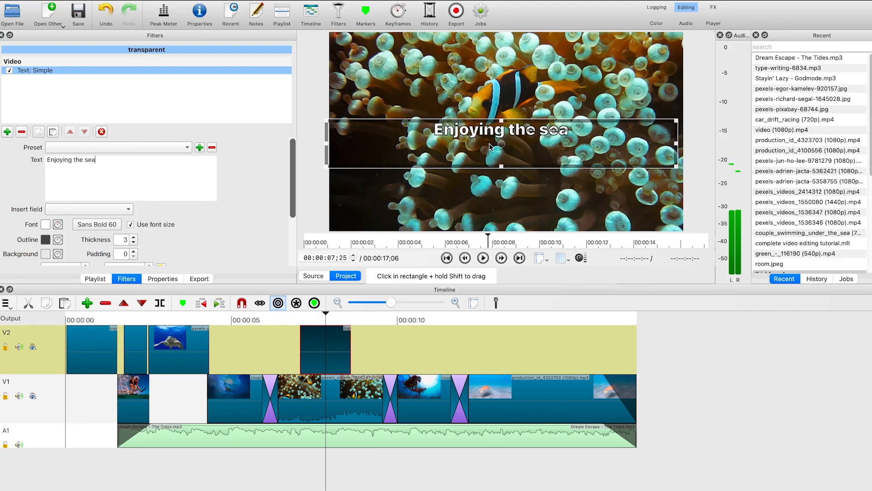
left_click_drag(501, 141, 508, 227)
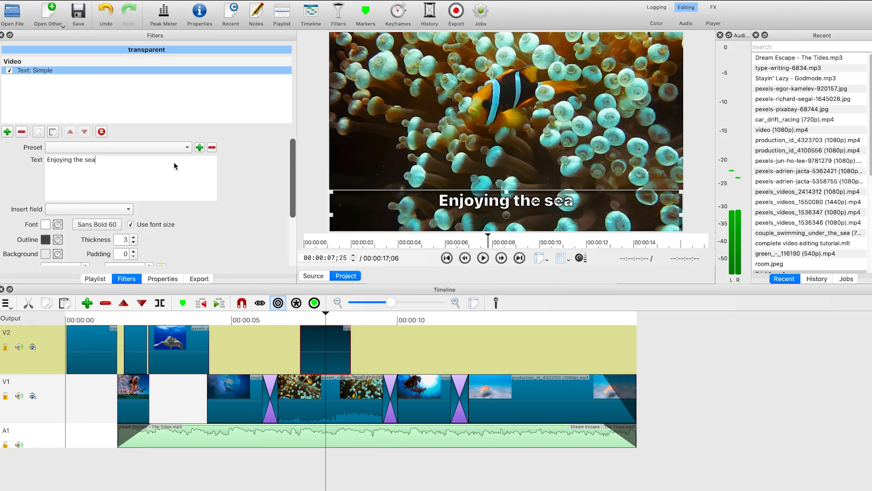
type("view")
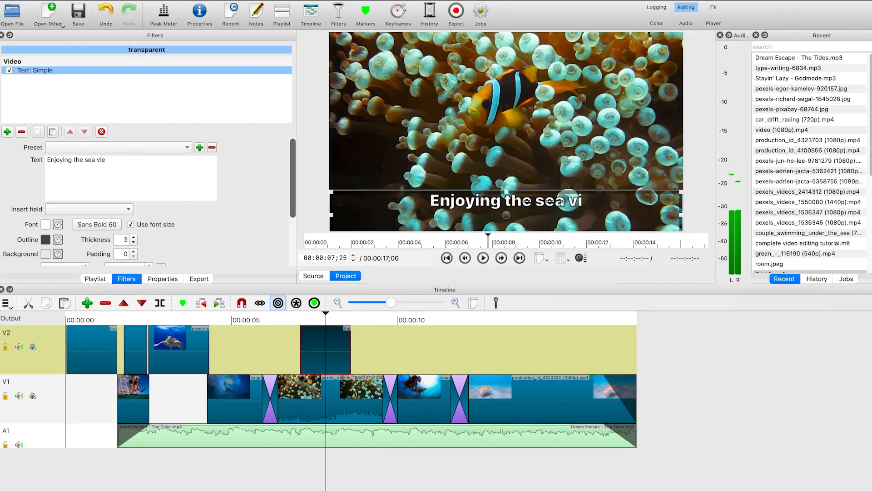
Paste another copy of the text clip on V2 at about 13 seconds
left_click(464, 321)
left_click_drag(463, 314, 524, 342)
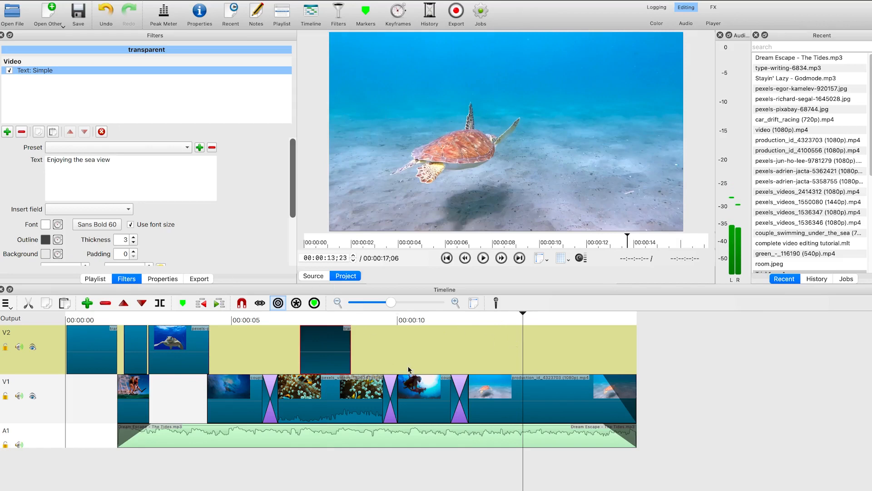
key("ctrl+v")
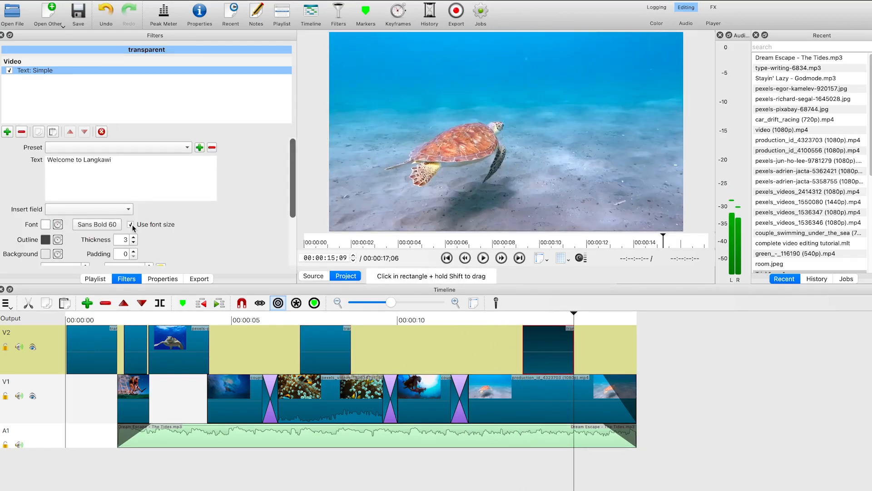
Change the pasted clip's text to 'Thank you for watching' and move it to the bottom of the frame
left_click_drag(294, 170, 293, 218)
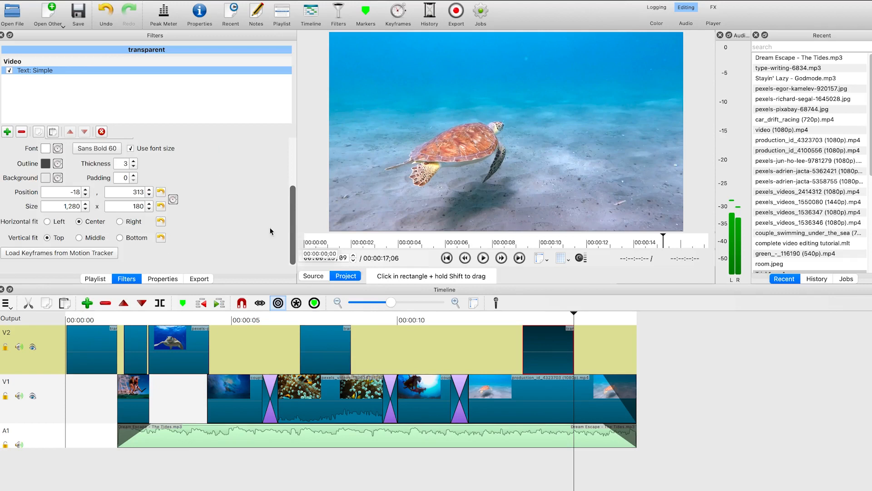
left_click(547, 343)
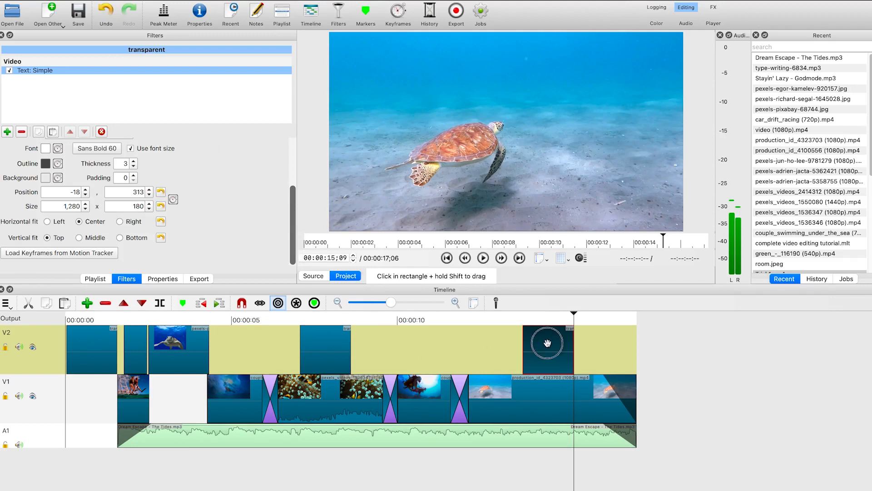
left_click_drag(575, 313, 545, 311)
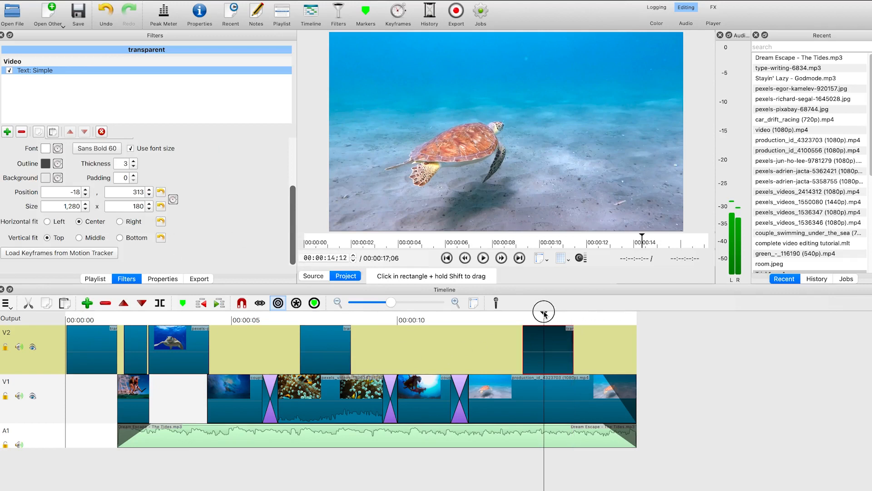
left_click_drag(292, 228, 292, 170)
triple_click(106, 159)
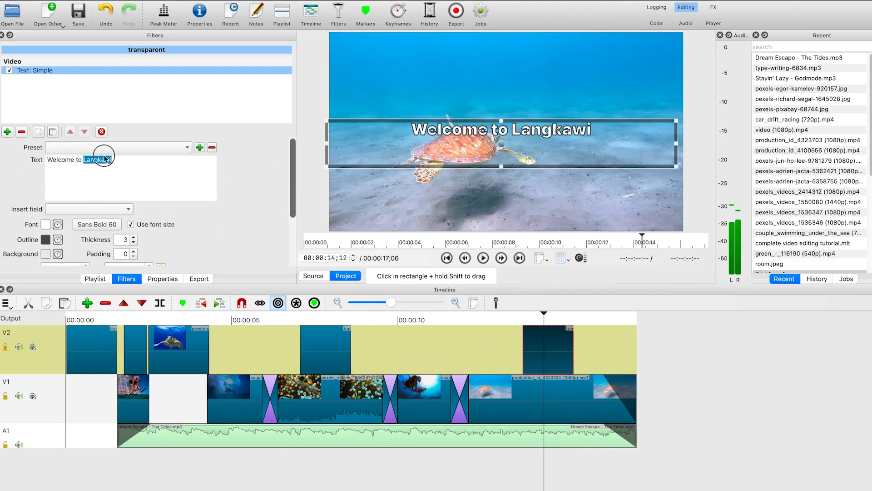
type("T")
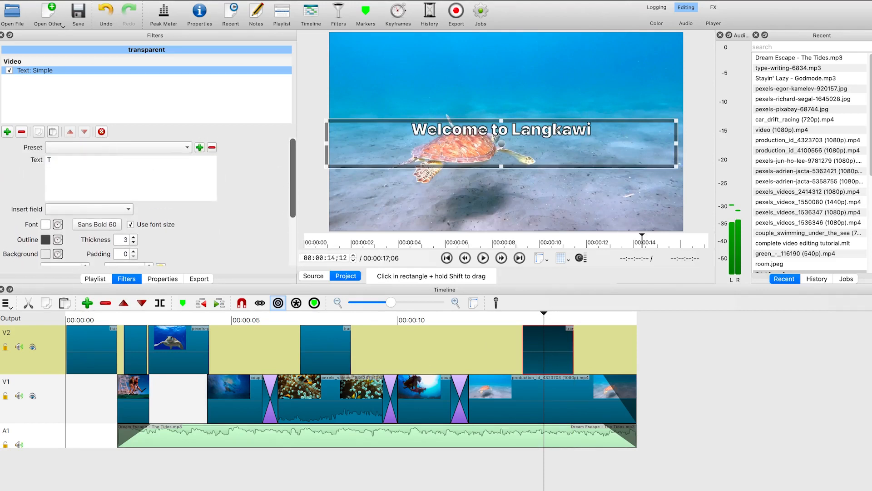
type("hank you for watching")
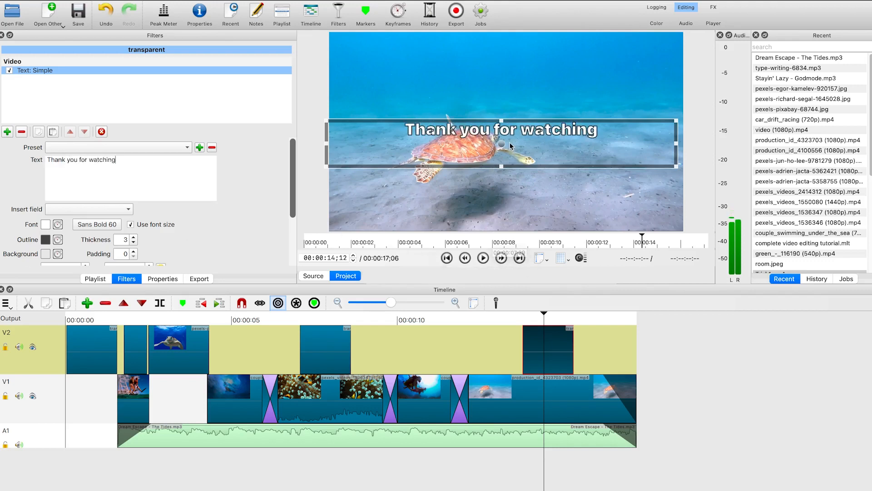
left_click_drag(503, 143, 507, 228)
Apply the Slow Zoom In preset to the 'Thank you for watching' text and preview the ending
left_click(680, 380)
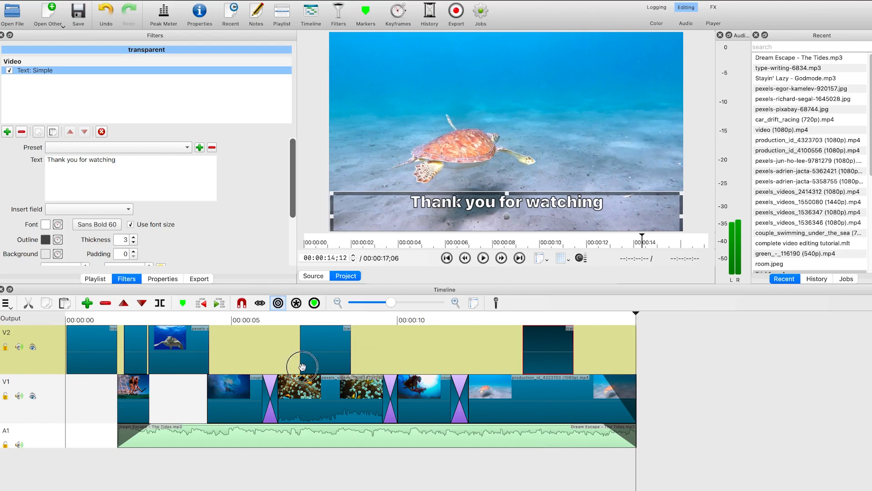
key("Home")
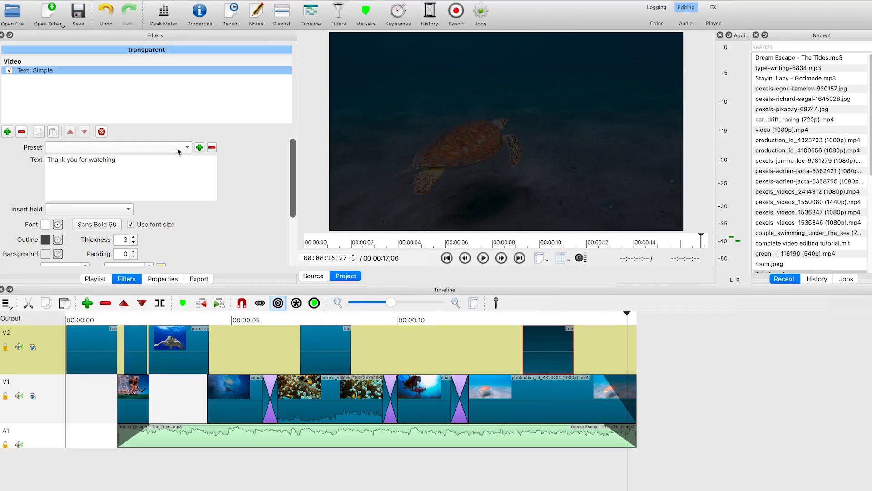
left_click(130, 147)
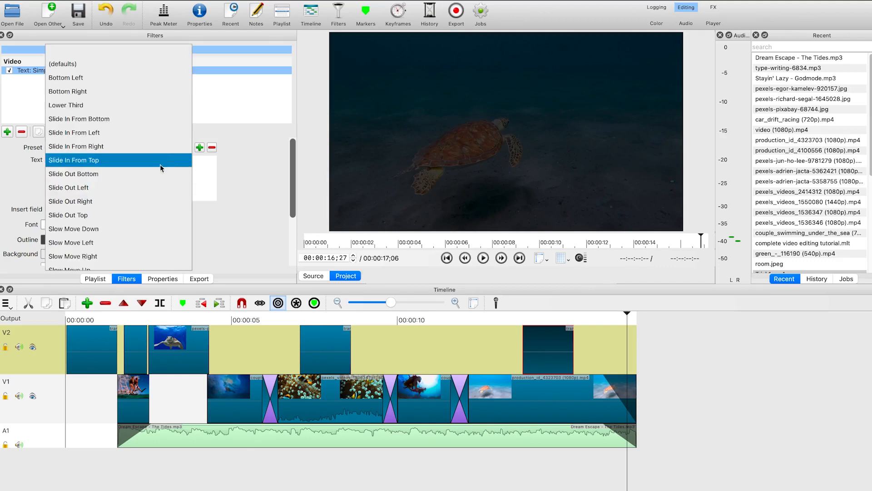
left_click(150, 173)
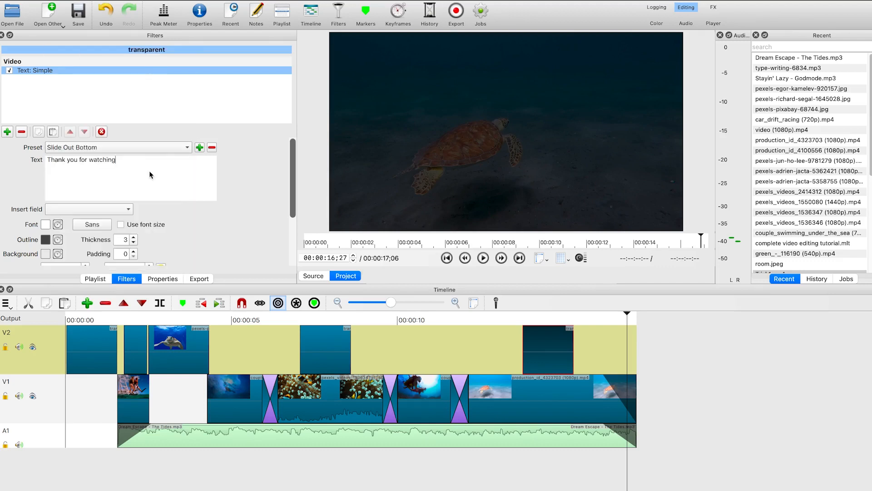
left_click(183, 147)
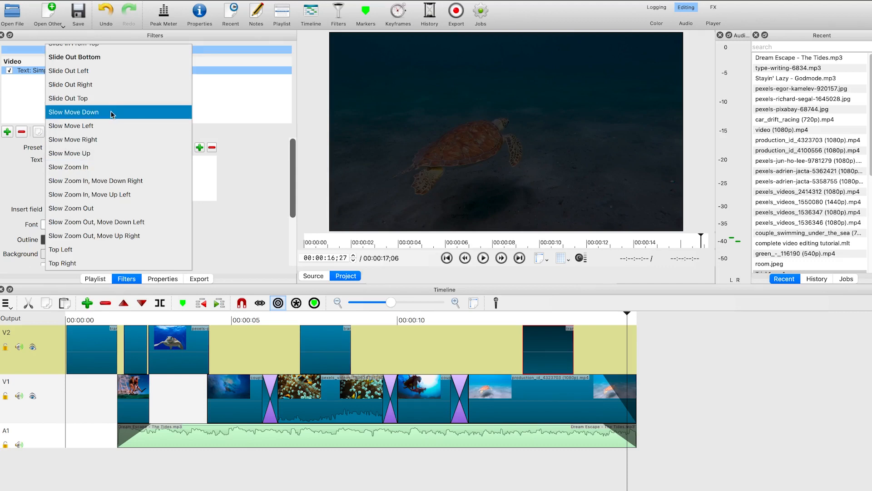
left_click(108, 170)
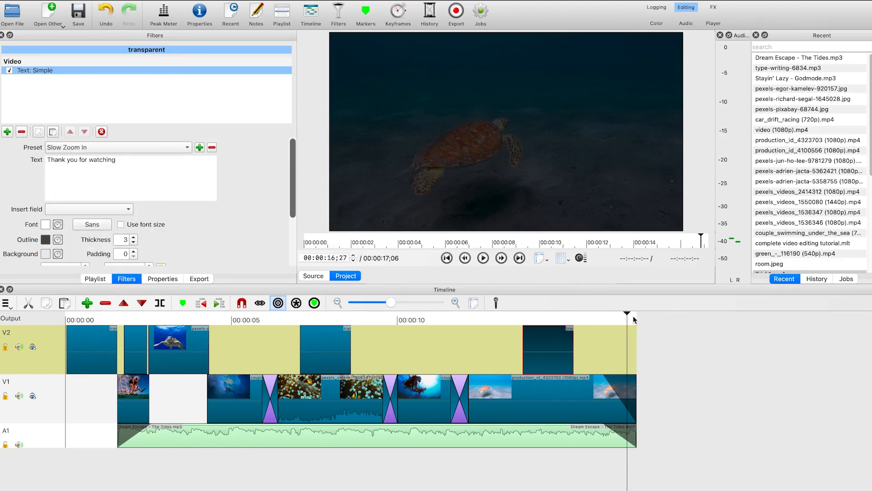
left_click(483, 318)
key("space")
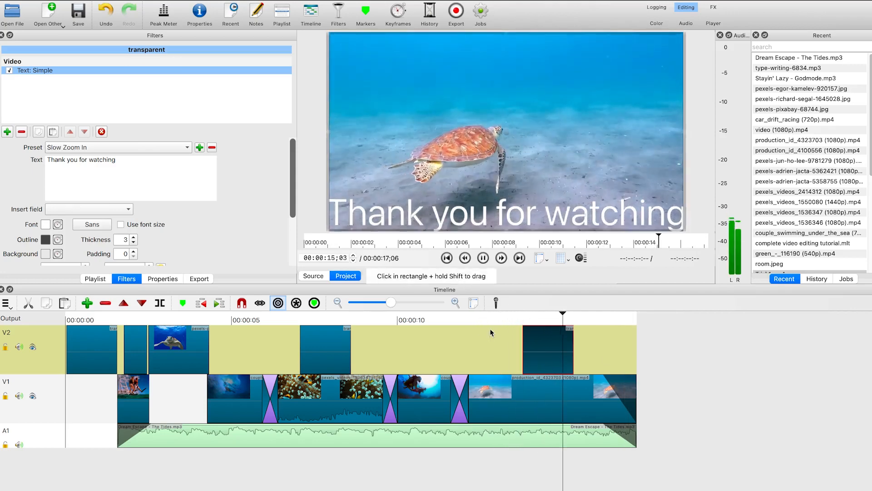
key("space")
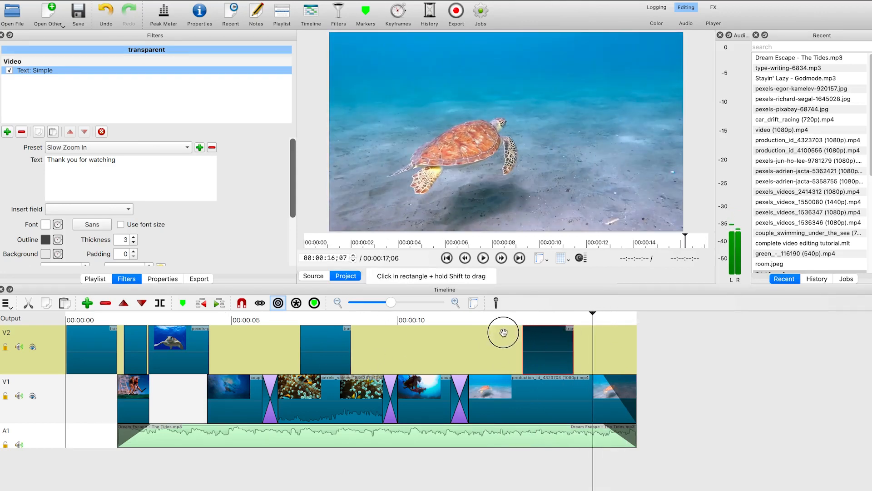
Apply the Slide In From Top preset to the 'Enjoying the sea view' text clip and preview it
left_click(280, 346)
left_click(321, 354)
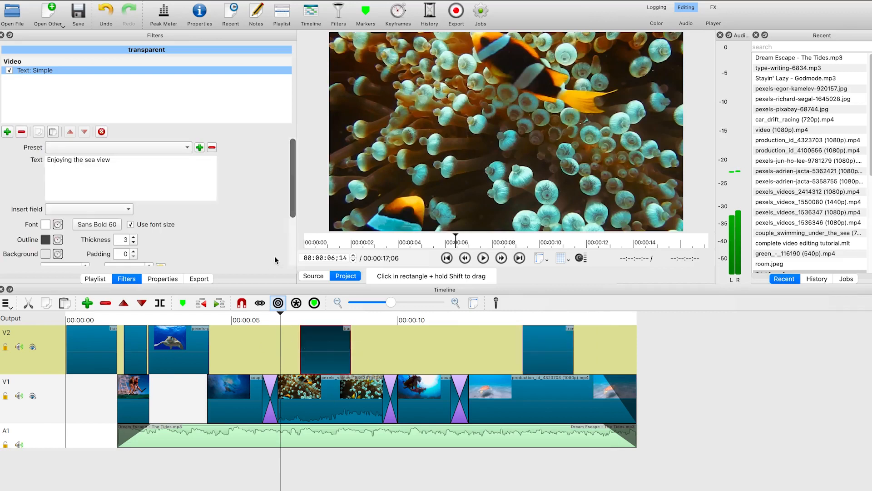
left_click(186, 146)
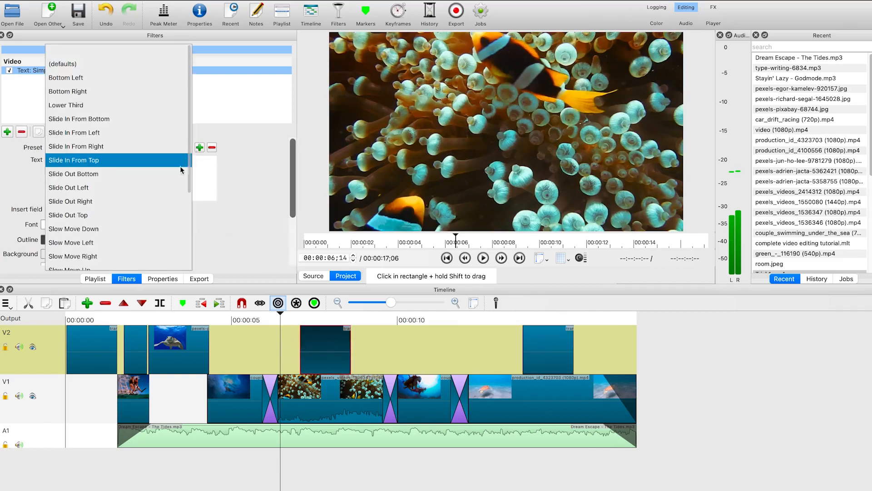
left_click(151, 163)
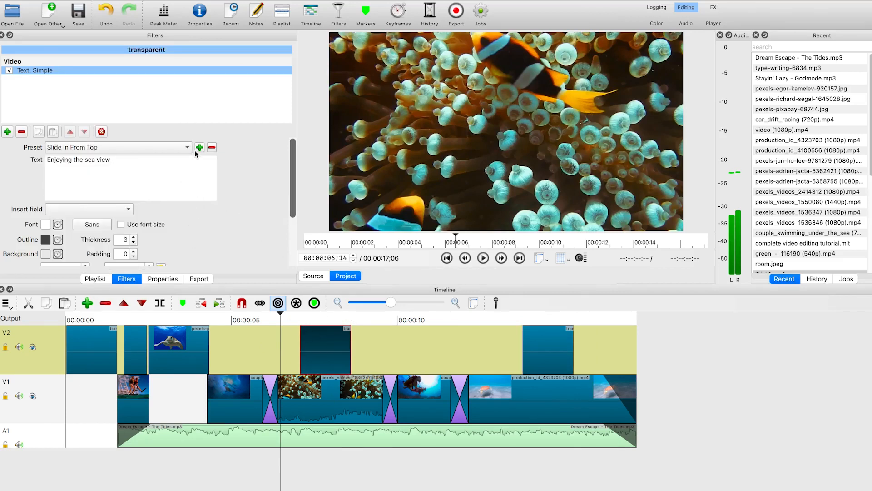
key("space")
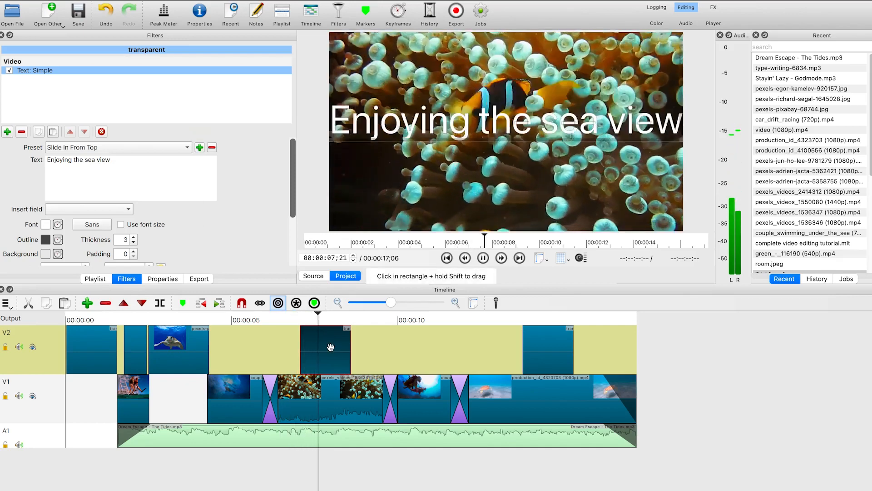
key("space")
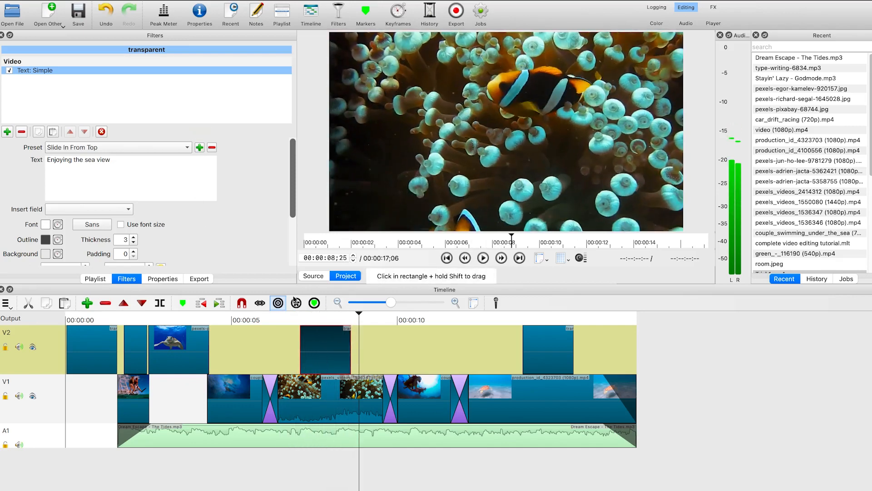
left_click_drag(359, 314, 292, 313)
key("space")
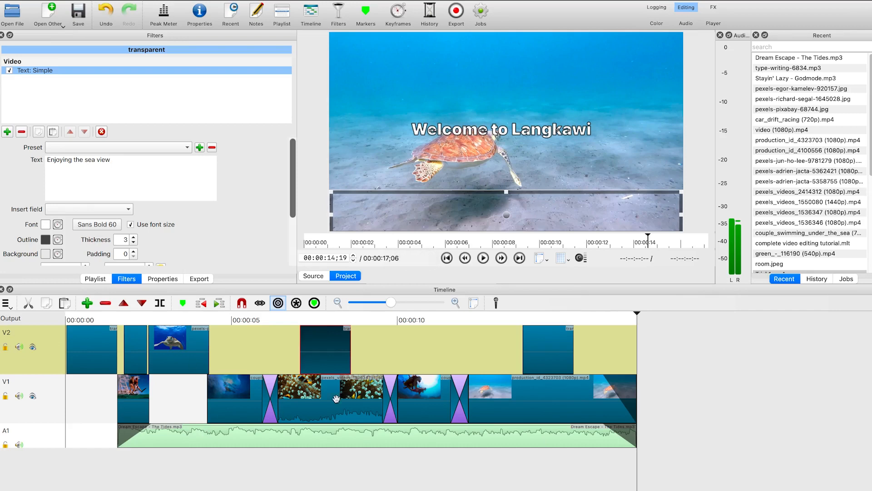
Open the export settings and choose the YouTube preset
left_click(456, 13)
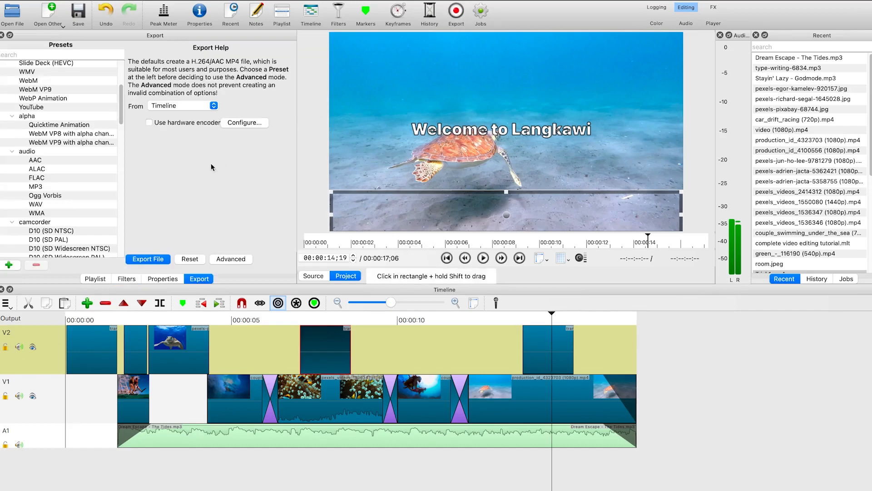
scroll(44, 120, "up", 5)
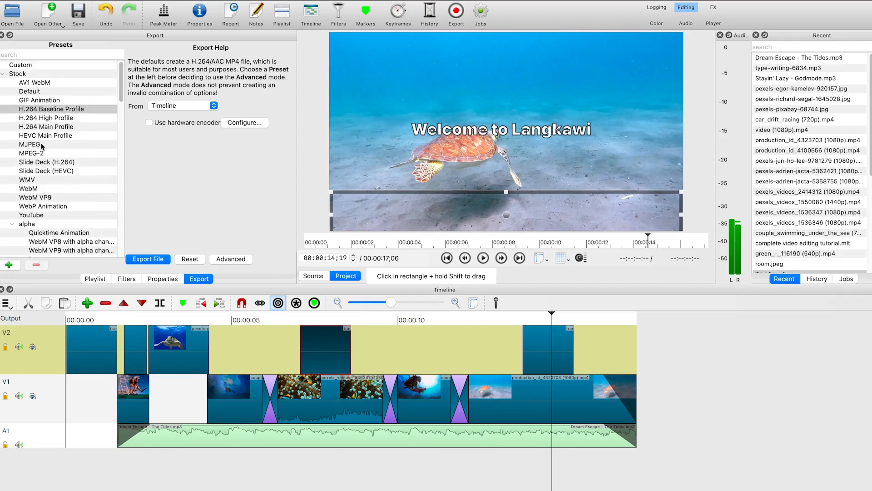
scroll(41, 152, "down", 10)
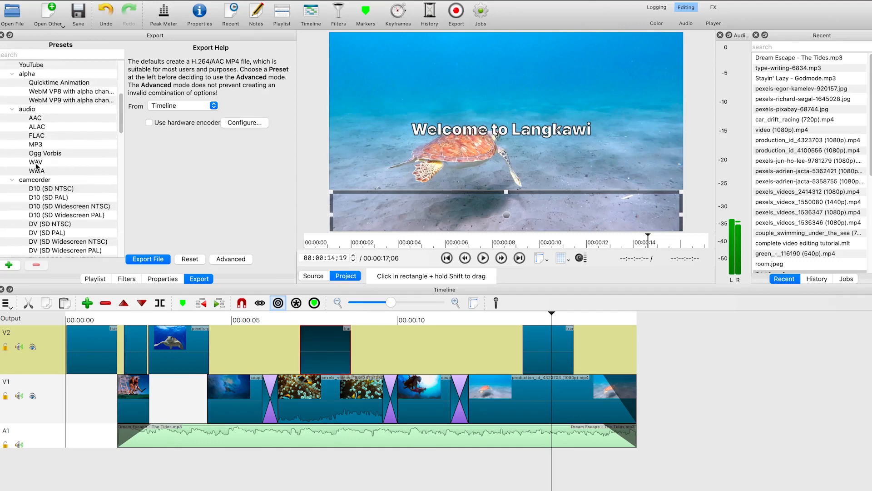
scroll(32, 170, "down", 15)
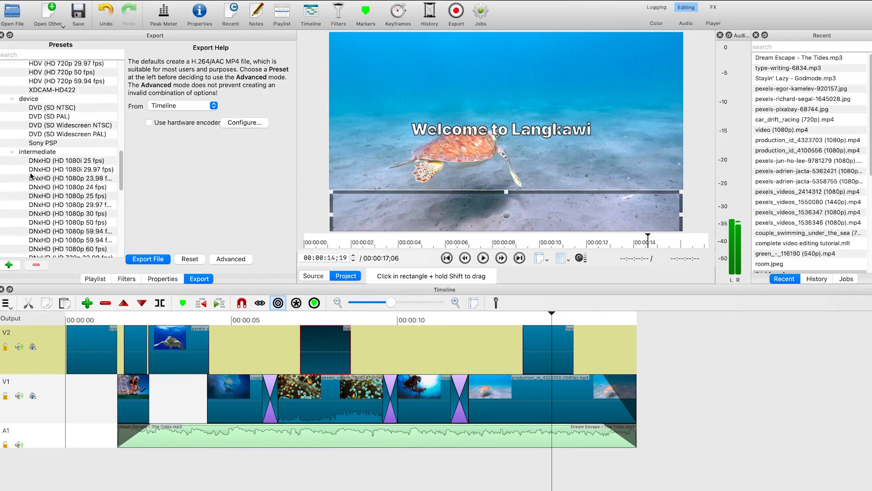
scroll(30, 178, "up", 15)
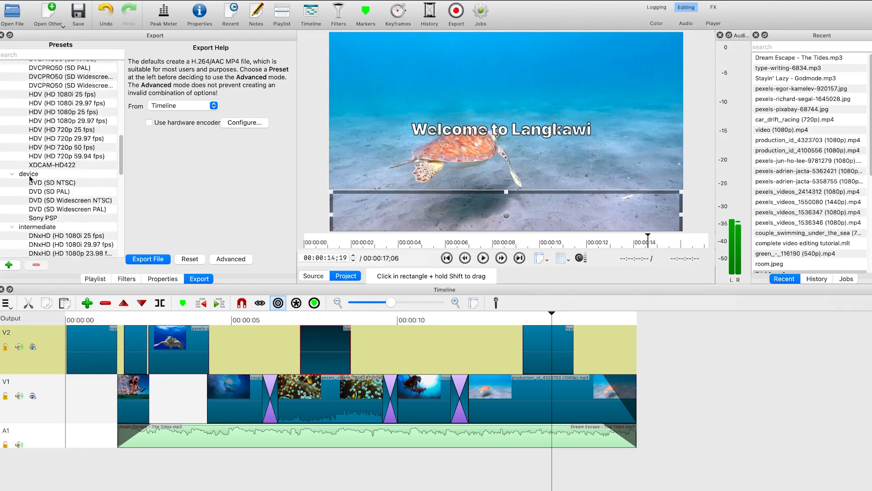
scroll(45, 159, "up", 5)
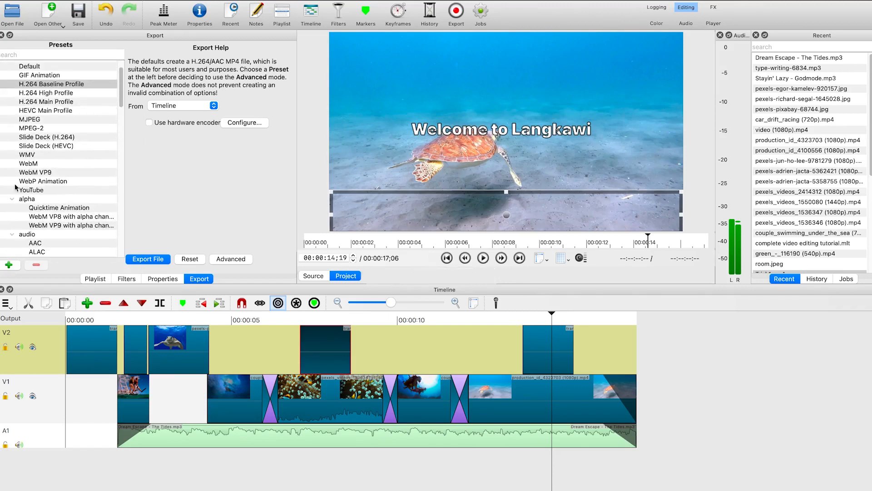
left_click(38, 190)
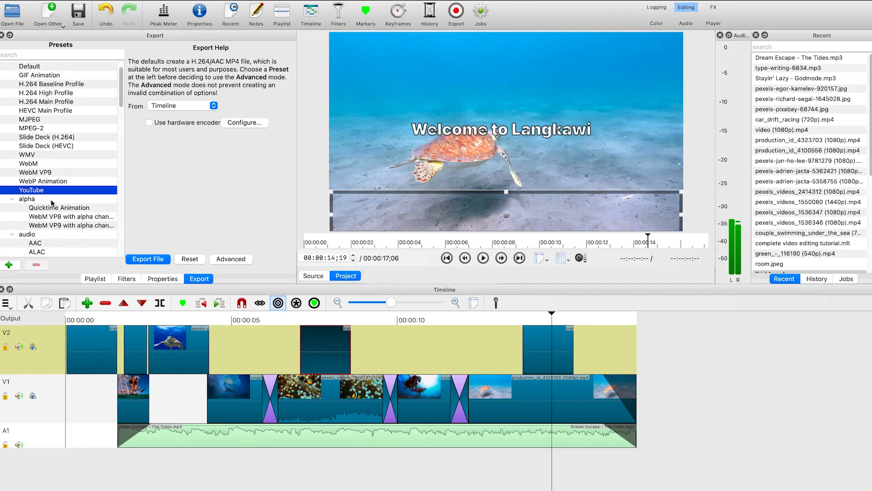
Browse the other export presets in the list
scroll(50, 222, "down", 5)
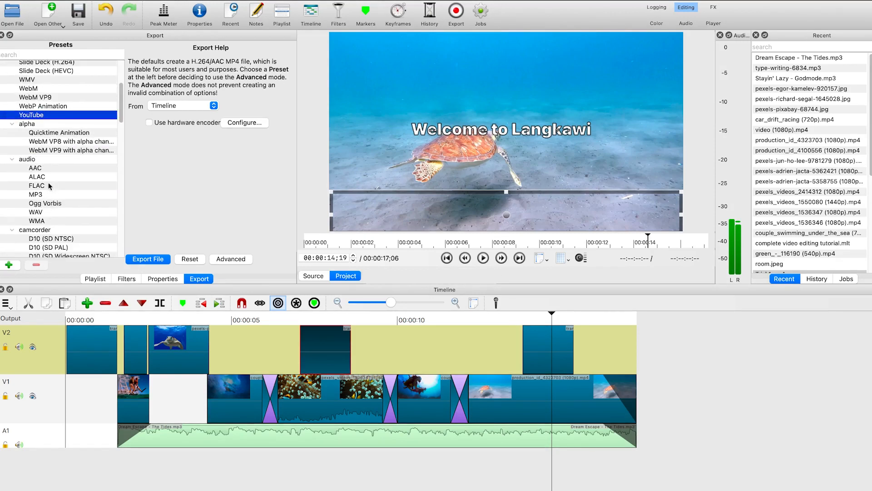
scroll(39, 214, "down", 5)
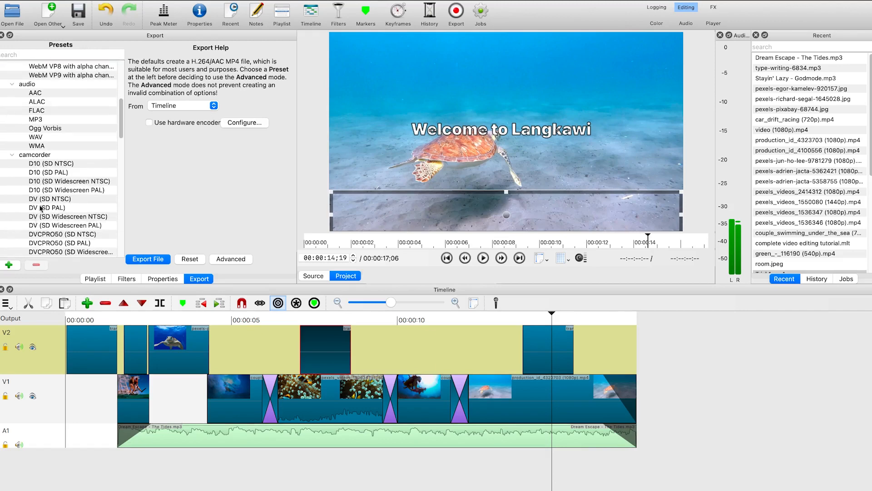
scroll(59, 227, "down", 15)
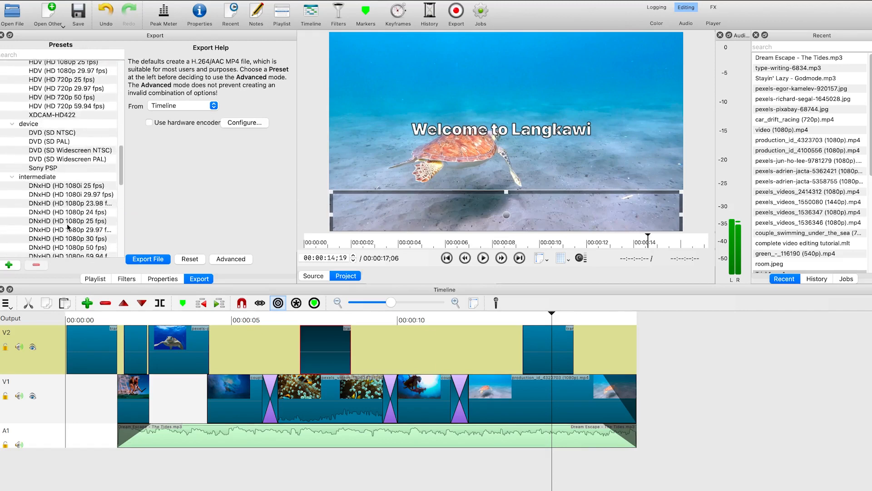
scroll(35, 235, "down", 7)
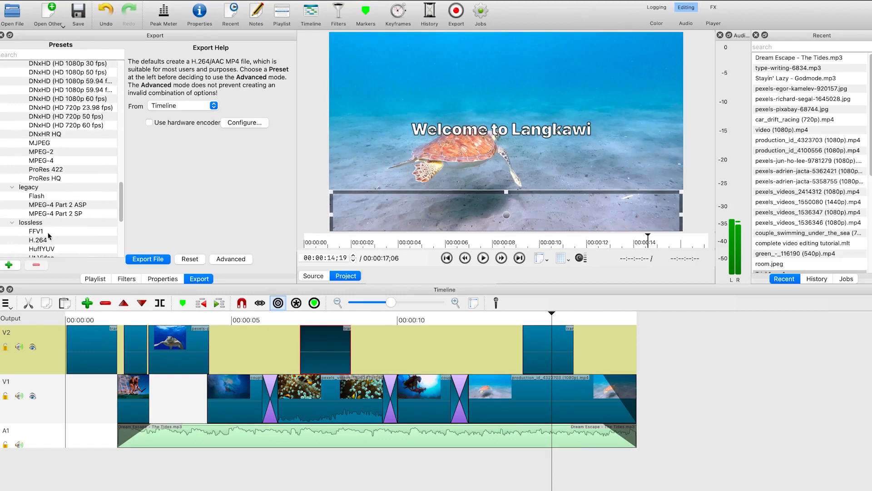
scroll(48, 236, "down", 11)
scroll(47, 235, "up", 15)
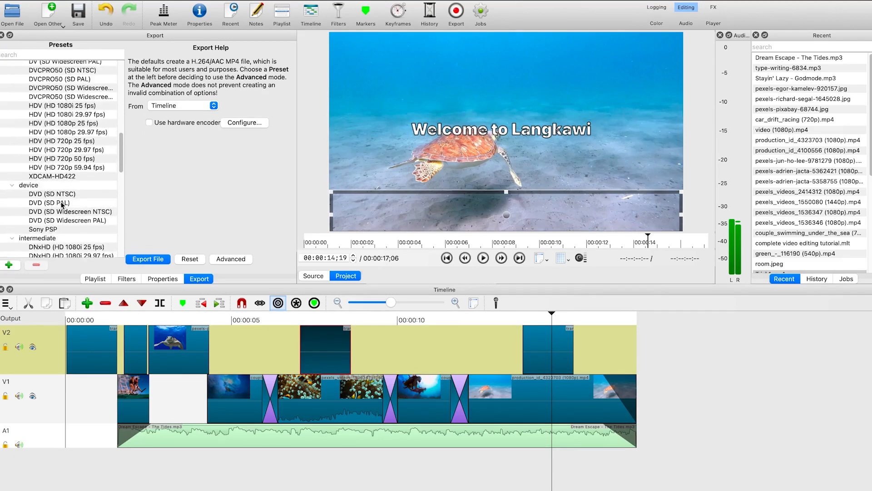
scroll(62, 205, "up", 10)
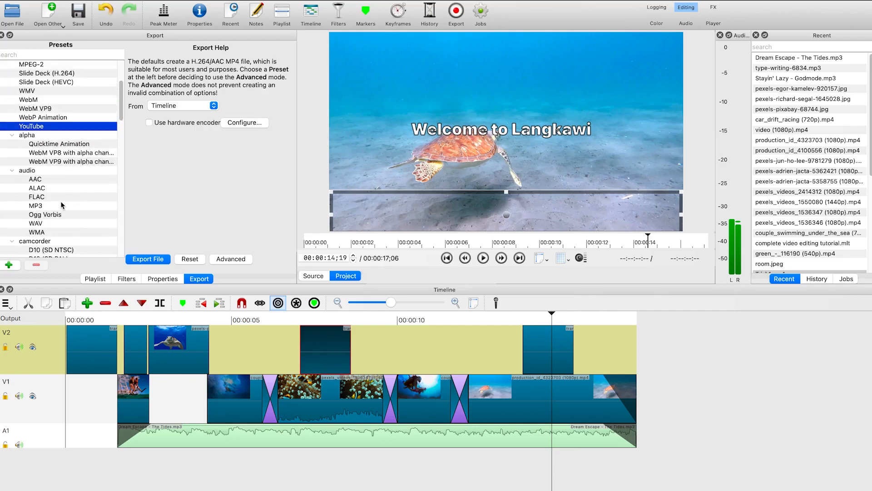
Select the H.264 Baseline Profile export preset and scroll through the remaining presets
scroll(61, 205, "up", 6)
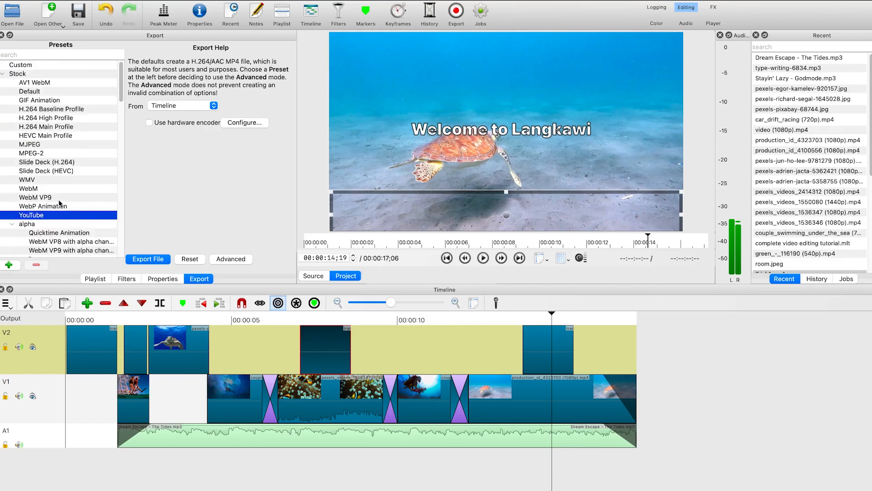
left_click(58, 110)
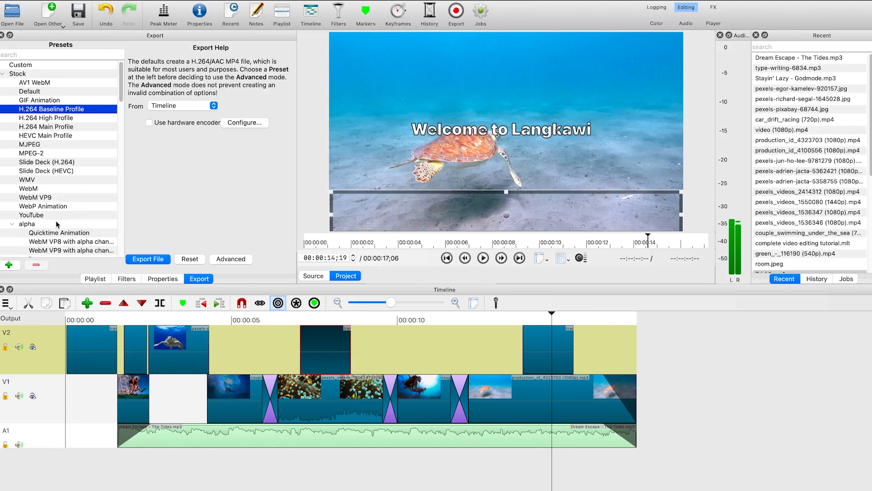
scroll(57, 224, "down", 4)
scroll(72, 202, "down", 8)
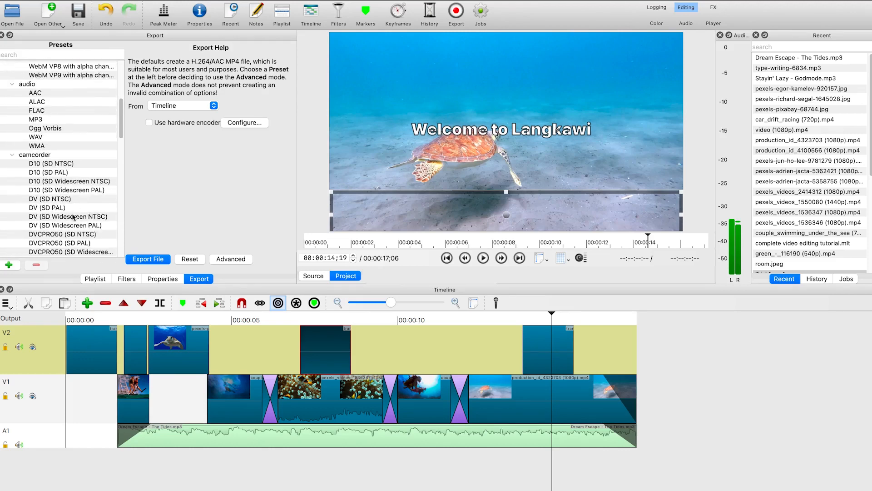
scroll(72, 217, "up", 4)
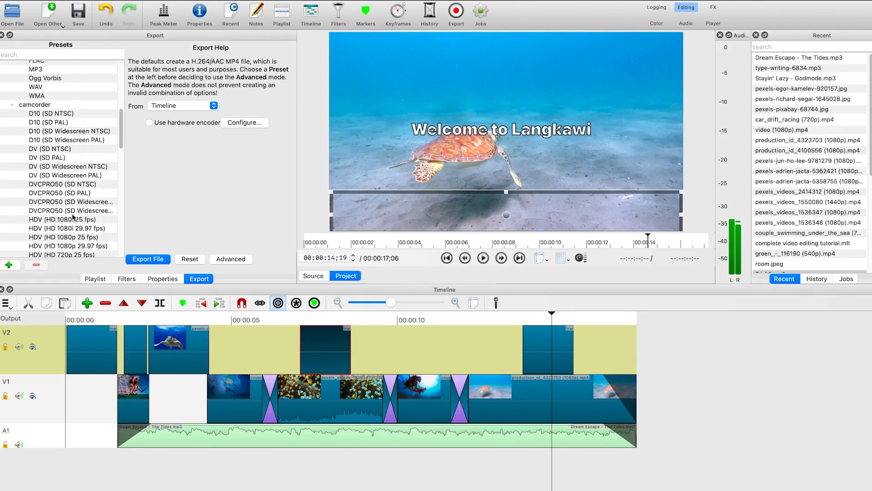
scroll(72, 214, "up", 10)
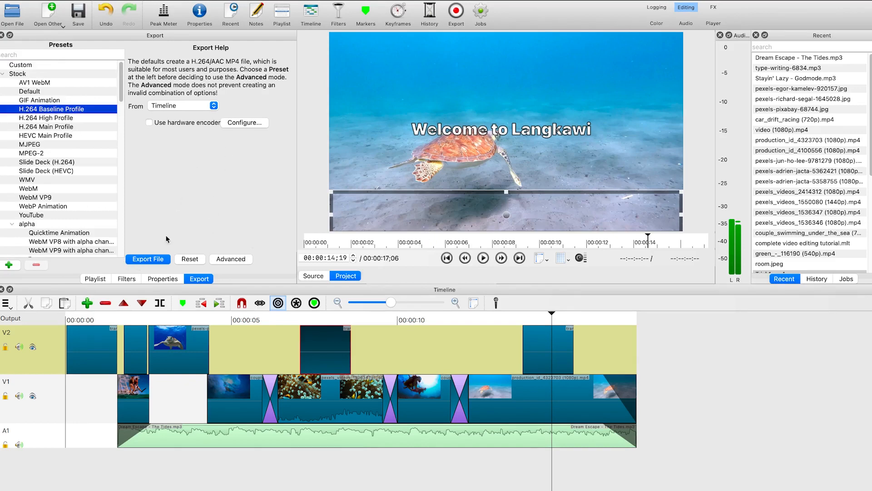
Start exporting the file and choose the Shotcut Tutorial folder as the save location
left_click(148, 259)
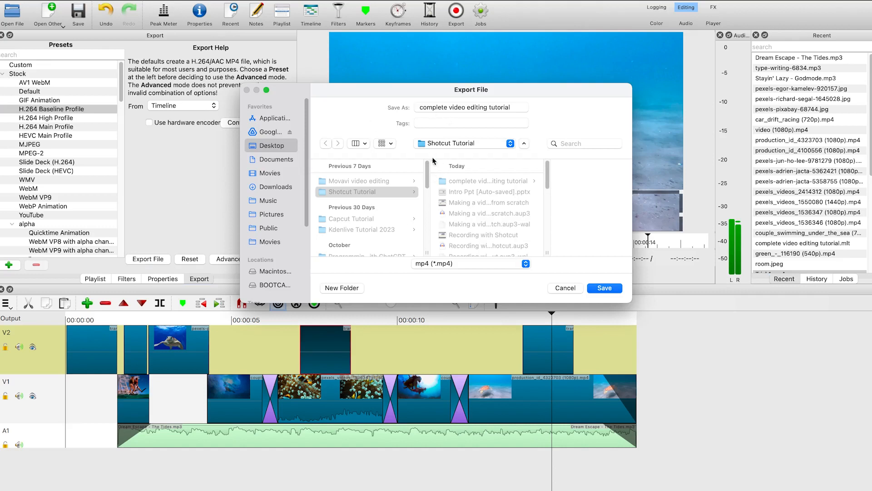
triple_click(470, 106)
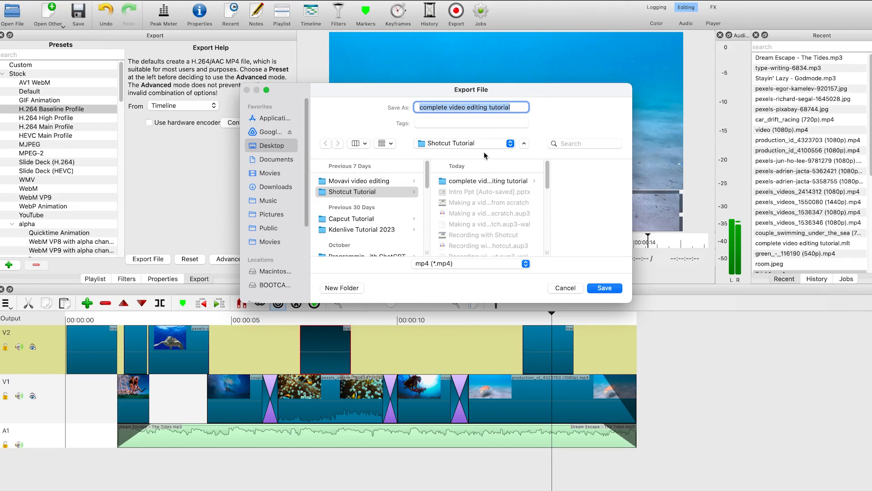
left_click(366, 193)
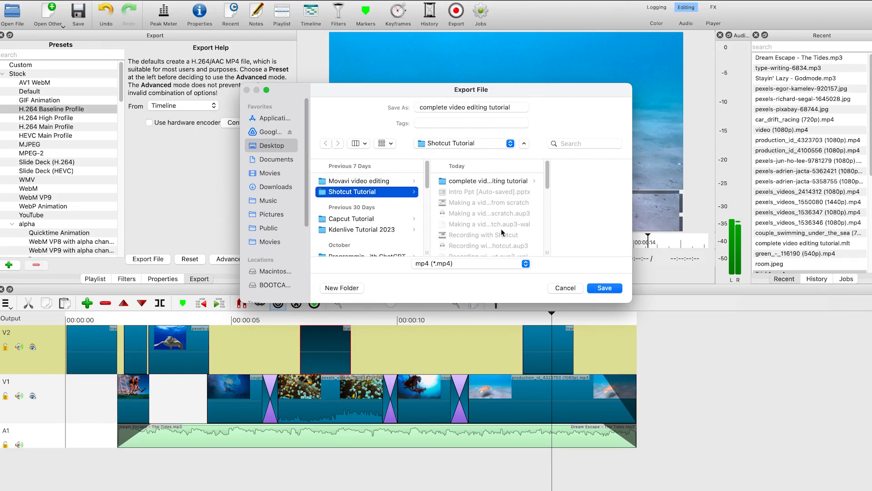
Create a new folder named 'export' inside Shotcut Tutorial and save the video there as 'complete video editing tutorial'
left_click(329, 290)
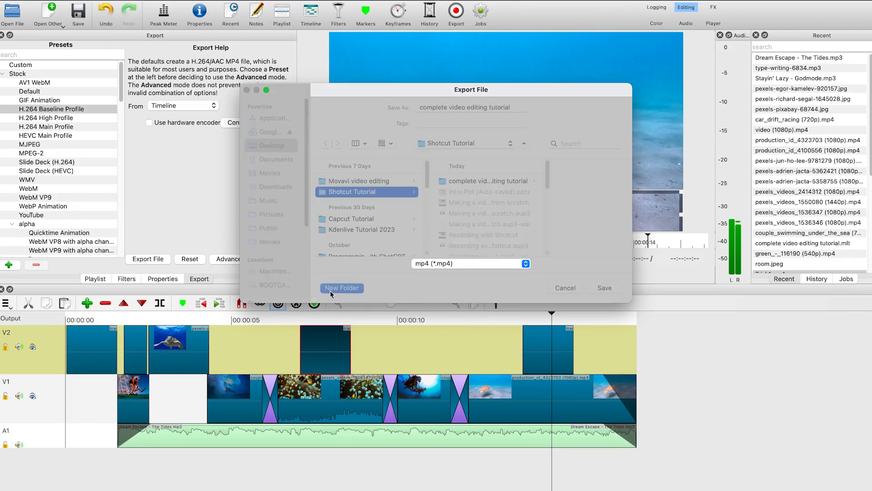
type("xpor")
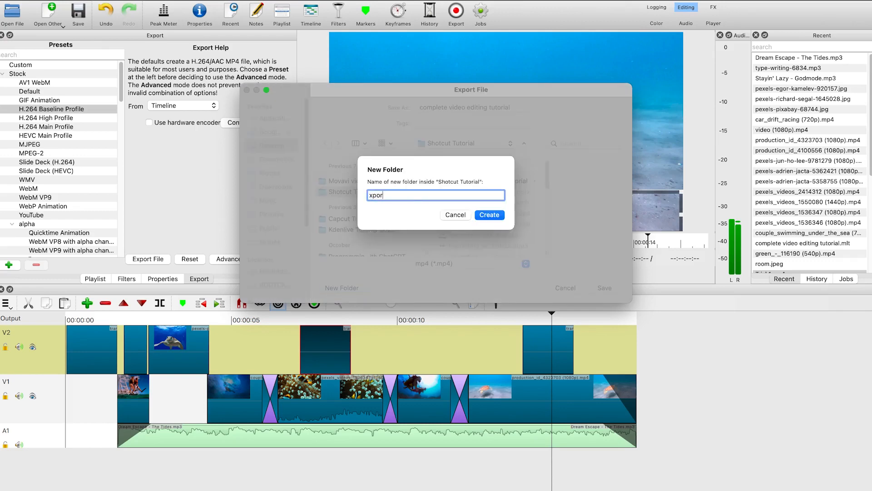
type("t")
left_click(370, 195)
type("e")
left_click(489, 215)
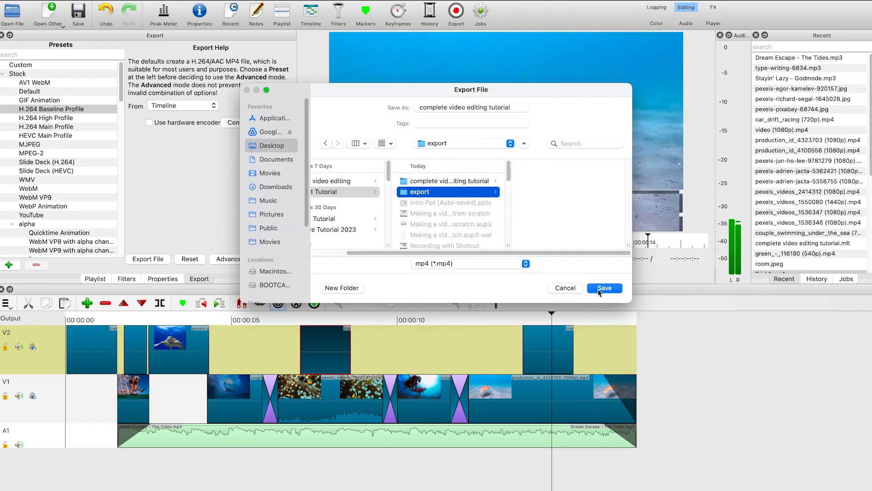
left_click(598, 289)
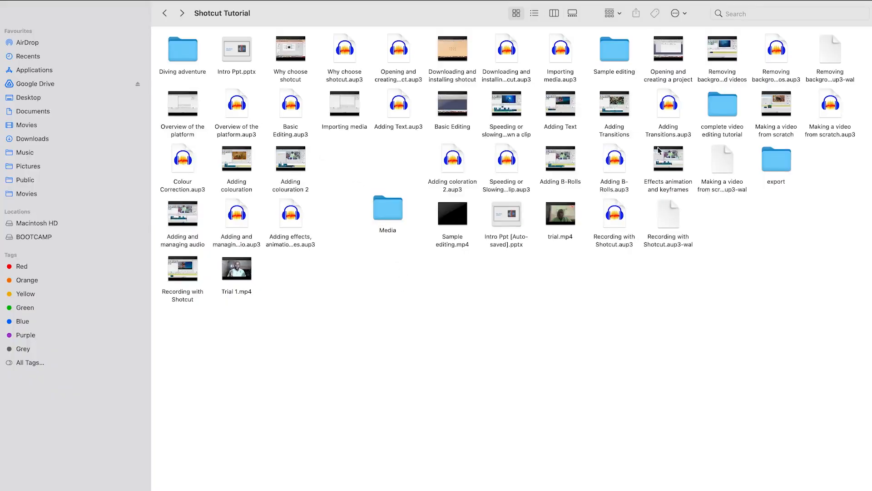
In Finder, open the export folder and play the exported 'complete video editing tutorial' MP4
double_click(776, 164)
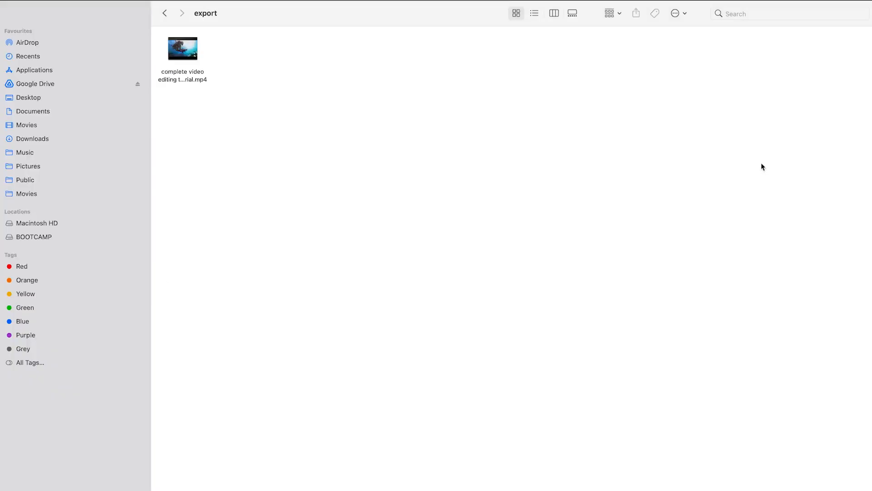
double_click(196, 80)
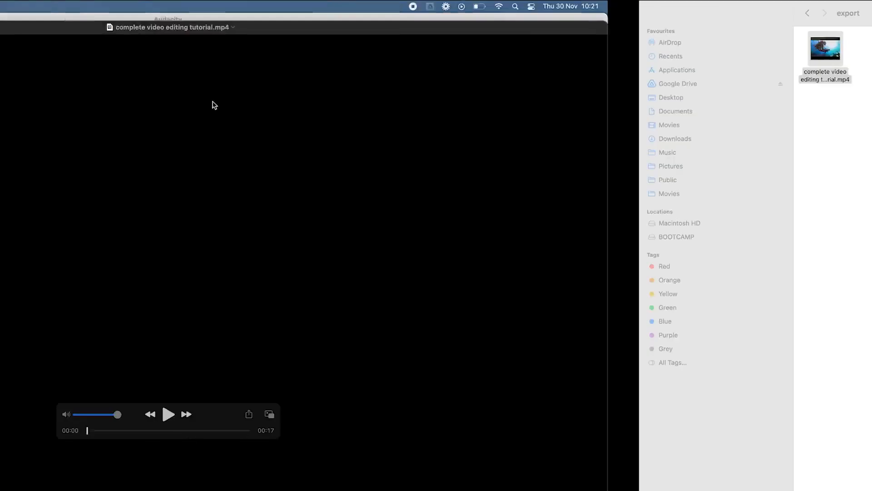